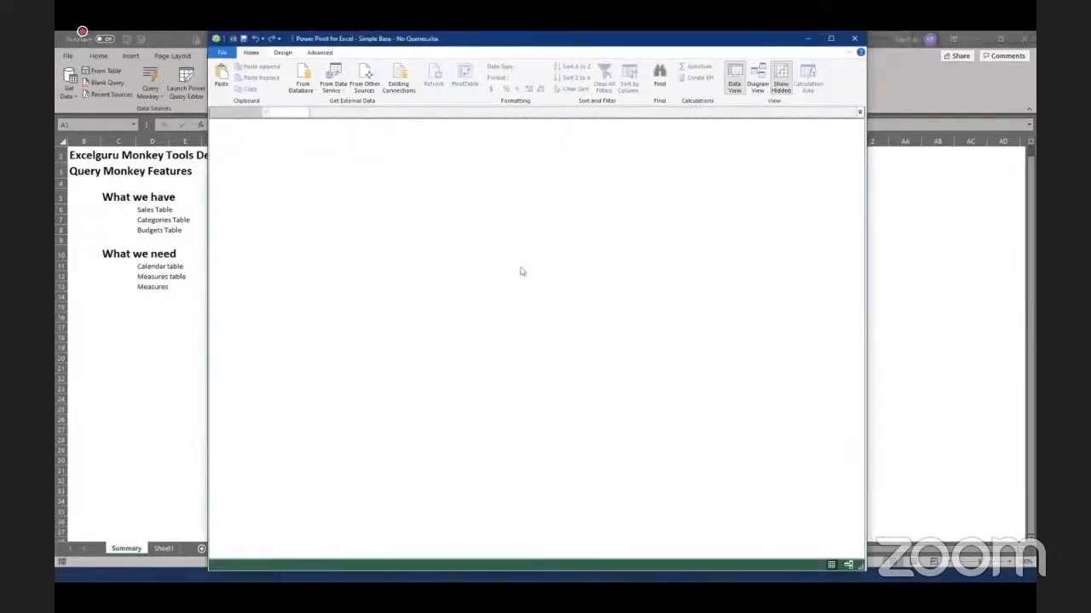
Close the Power Pivot window and show the workbook's queries and connections
{"action": "left_click", "coordinate": [854, 38]}
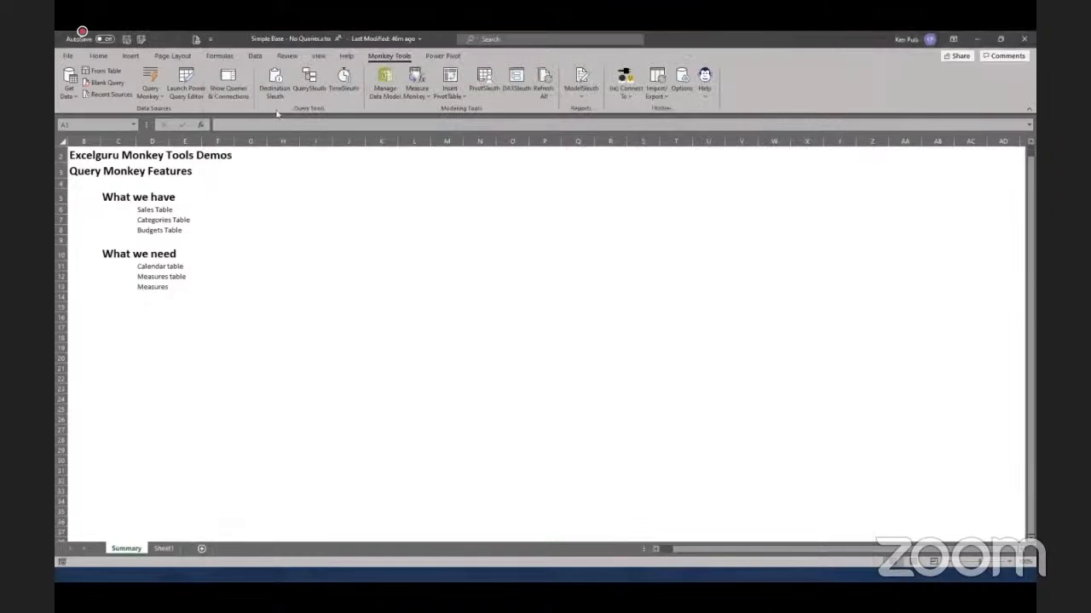
{"action": "left_click", "coordinate": [235, 83]}
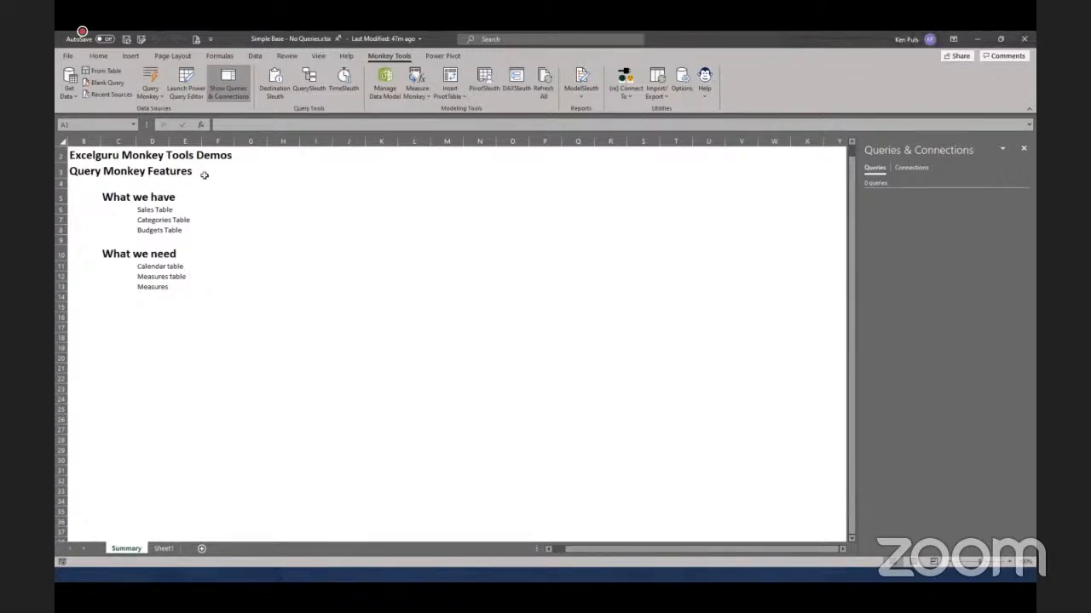
Open Query Monkey's Connect Excel Tables To tool and place its window clear of the summary list
{"action": "left_click", "coordinate": [151, 94]}
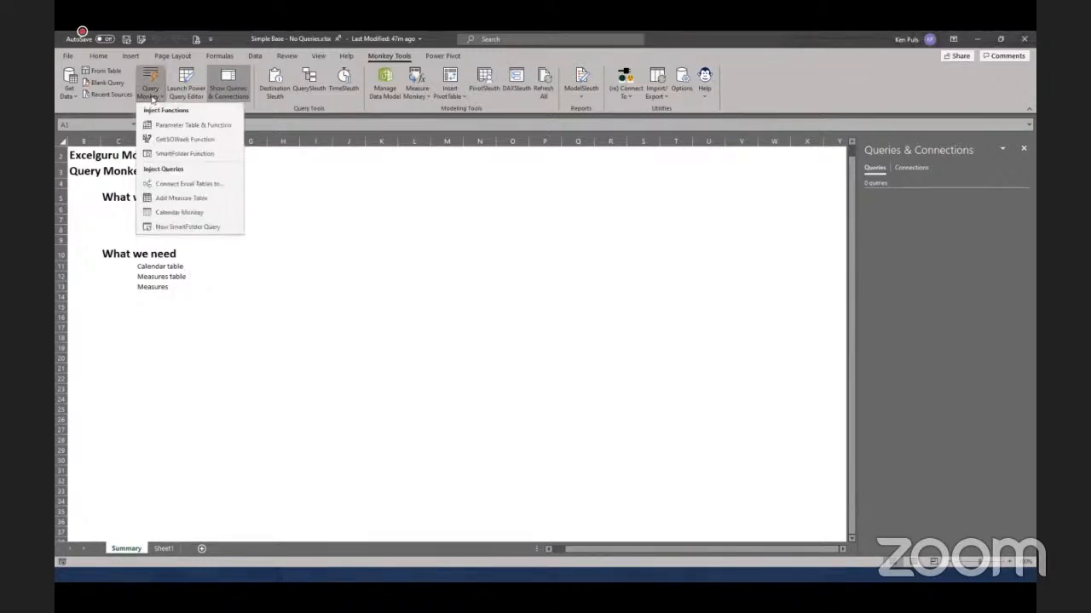
{"action": "left_click", "coordinate": [202, 189]}
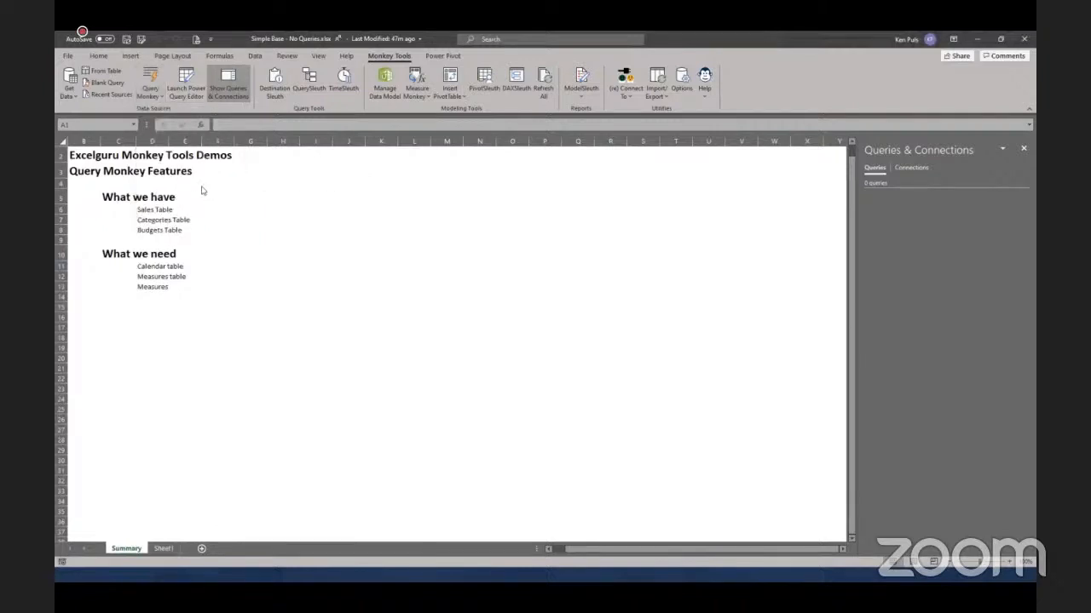
{"action": "left_click_drag", "start_coordinate": [366, 58], "coordinate": [655, 158]}
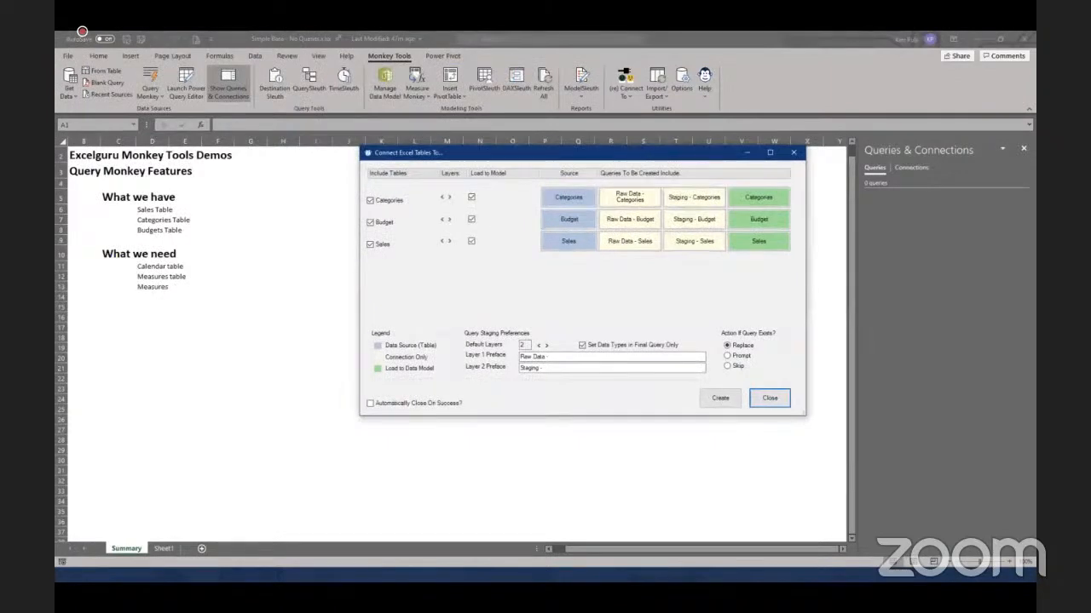
{"action": "left_click", "coordinate": [117, 573]}
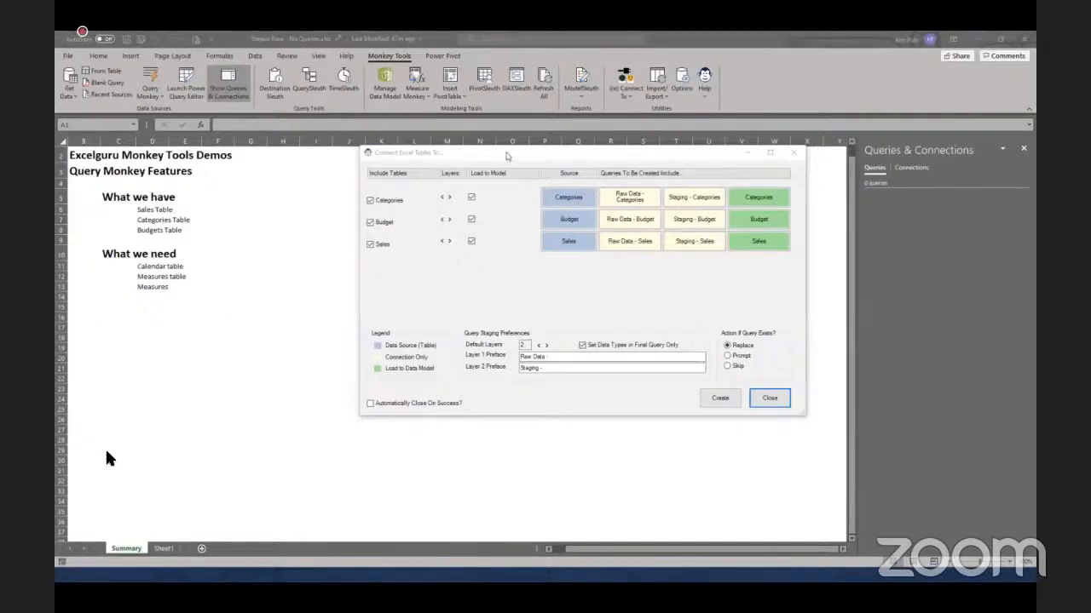
{"action": "left_click", "coordinate": [509, 156]}
{"action": "left_click_drag", "start_coordinate": [509, 156], "coordinate": [621, 169]}
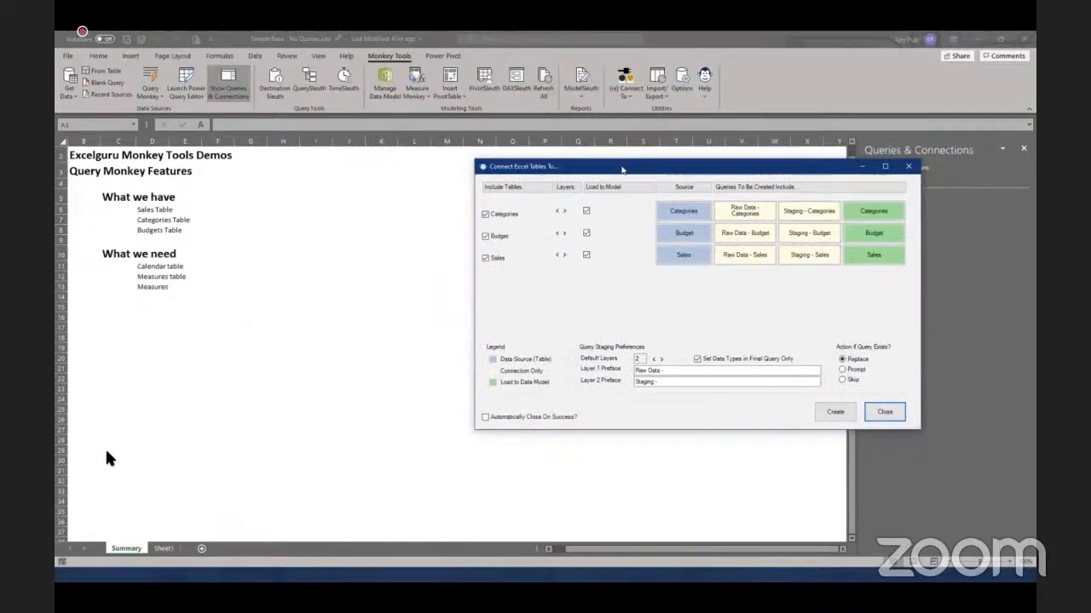
Look up the worksheet source tables behind the Categories, Budget and Sales entries
{"action": "left_click", "coordinate": [674, 215]}
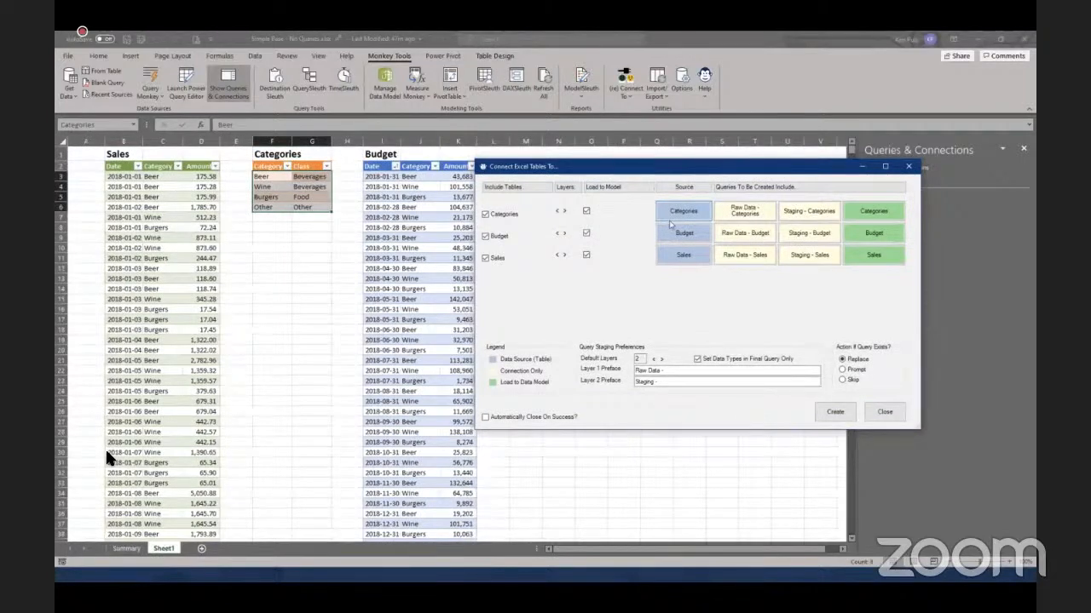
{"action": "left_click", "coordinate": [678, 234]}
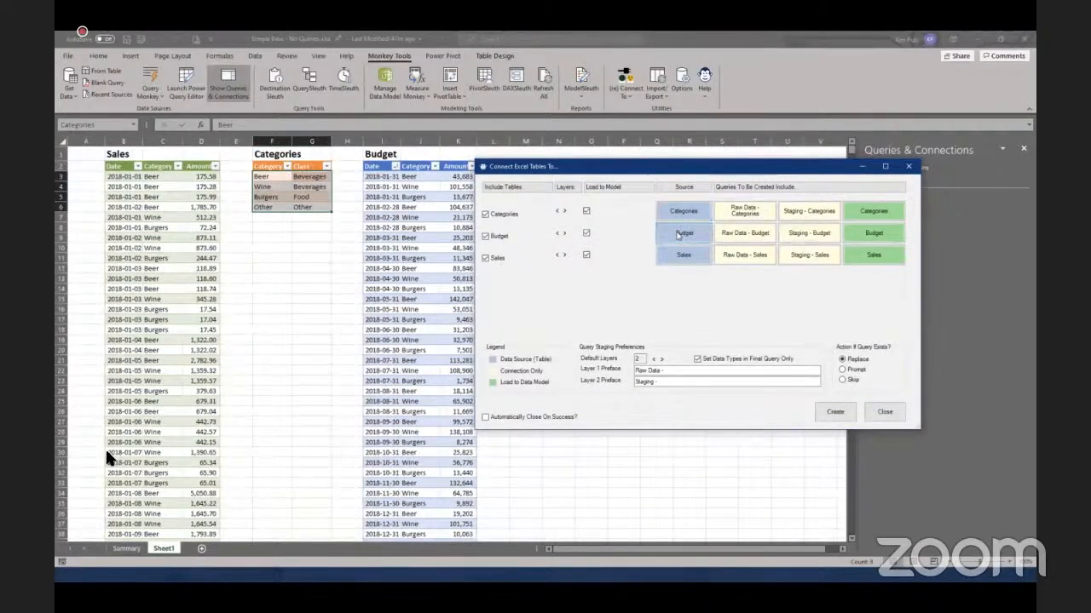
{"action": "left_click", "coordinate": [683, 255]}
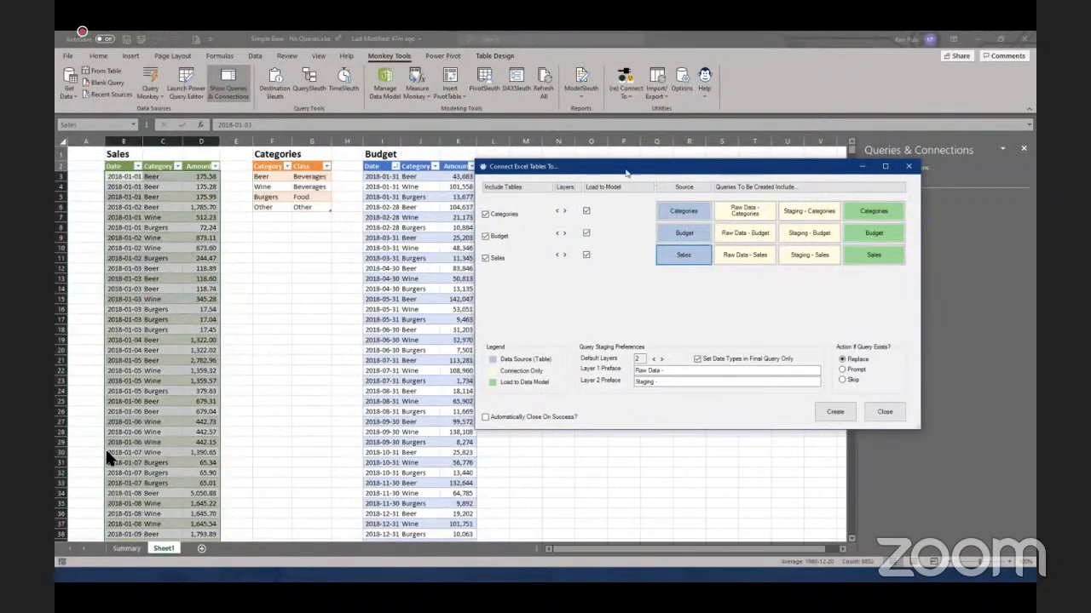
{"action": "left_click_drag", "start_coordinate": [630, 170], "coordinate": [542, 145]}
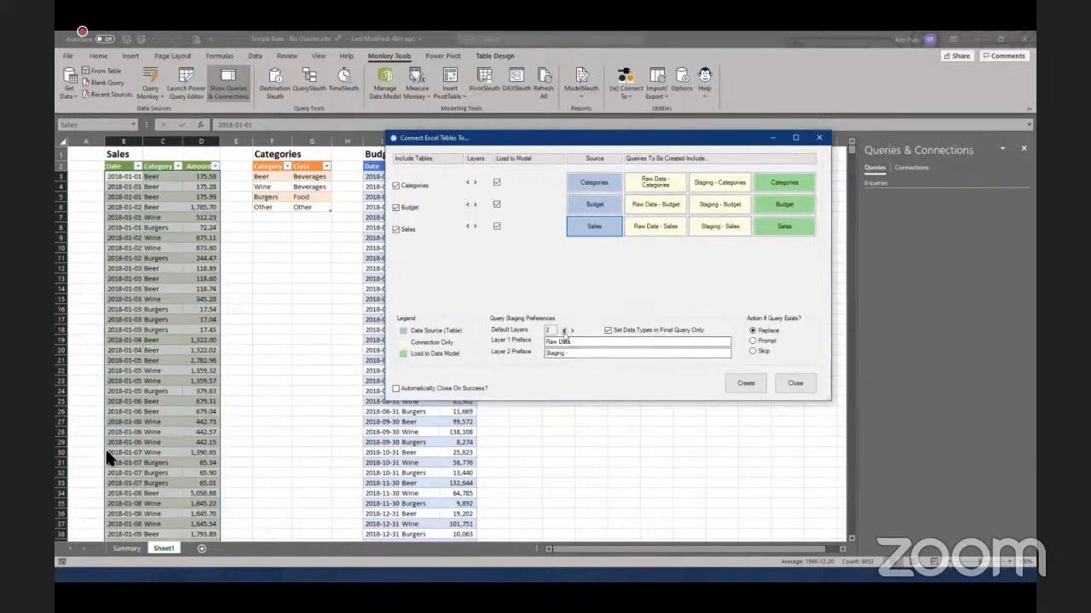
Preview the query layout with 0 default staging layers and return the setting to 2
{"action": "left_click", "coordinate": [563, 330]}
{"action": "left_click", "coordinate": [563, 331]}
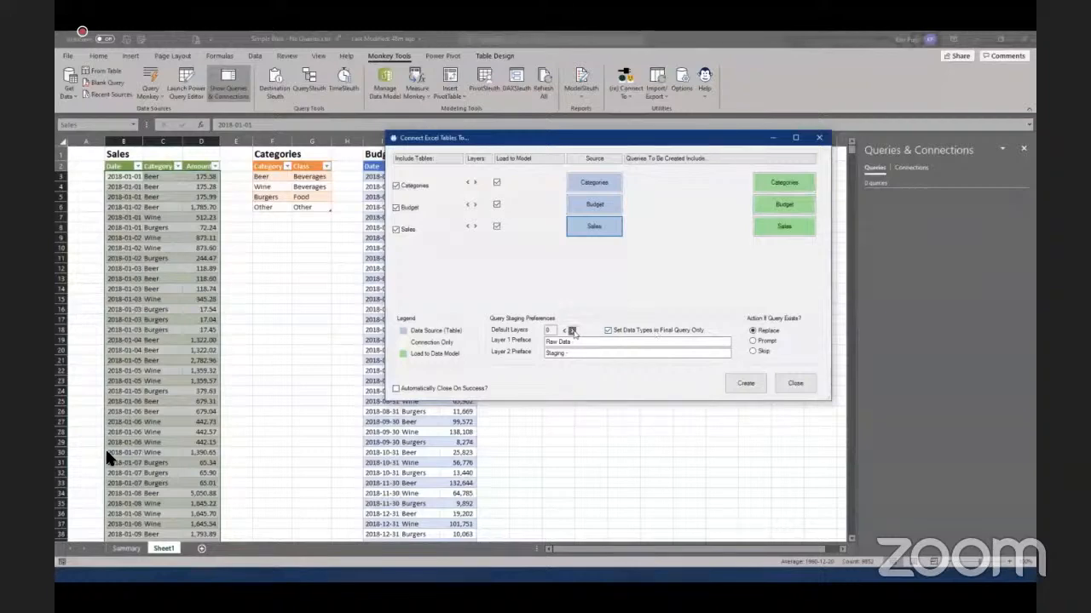
{"action": "left_click", "coordinate": [572, 330]}
{"action": "left_click", "coordinate": [572, 330]}
Try the Budget table's layer, inclusion and model-loading options, restoring each one
{"action": "left_click", "coordinate": [468, 207]}
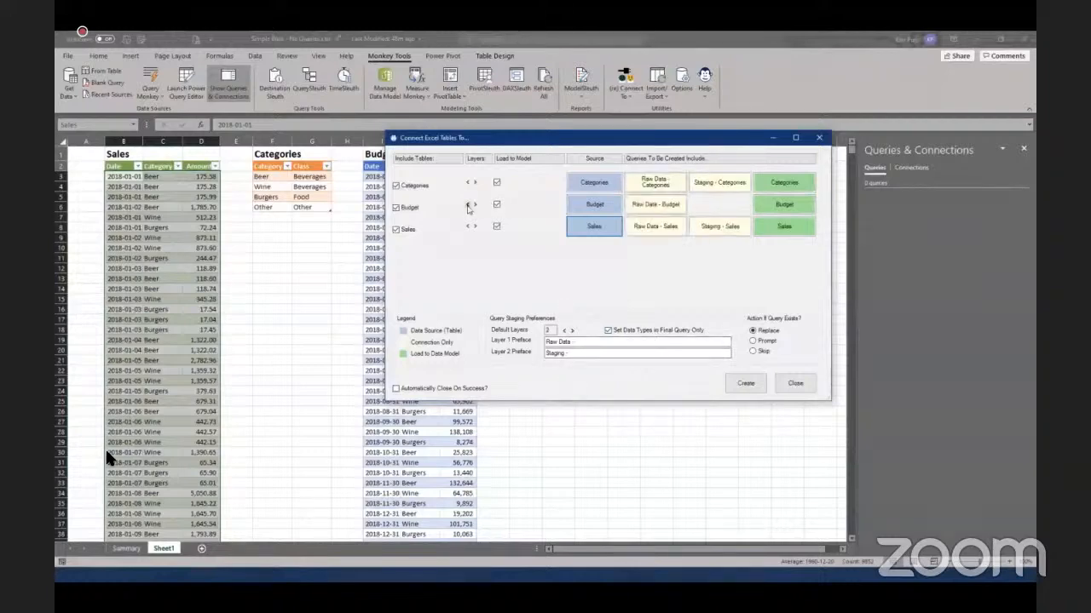
{"action": "left_click", "coordinate": [475, 206]}
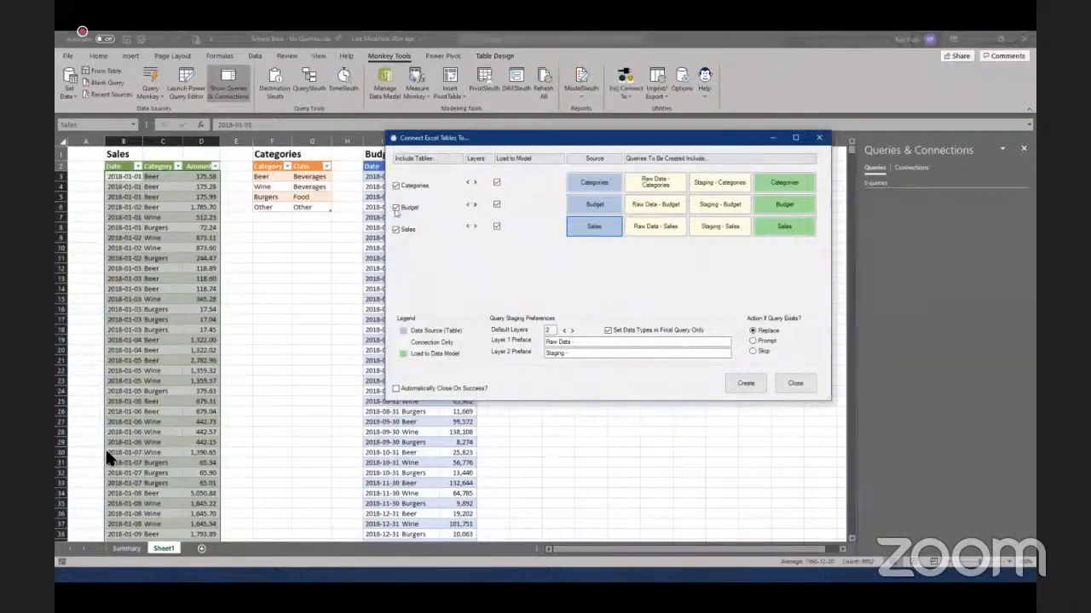
{"action": "left_click", "coordinate": [395, 207]}
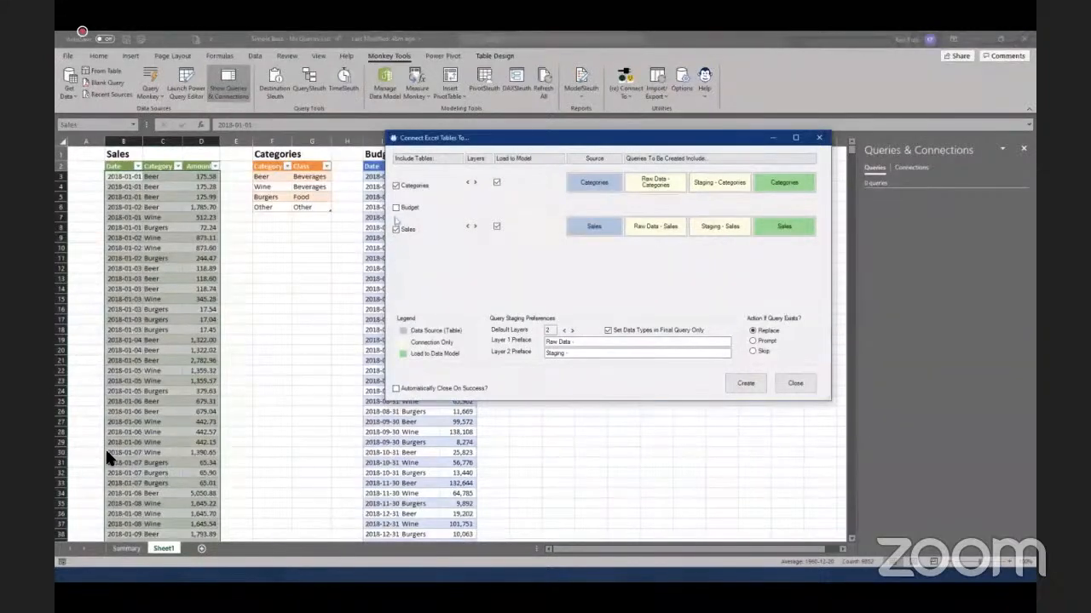
{"action": "left_click", "coordinate": [396, 207]}
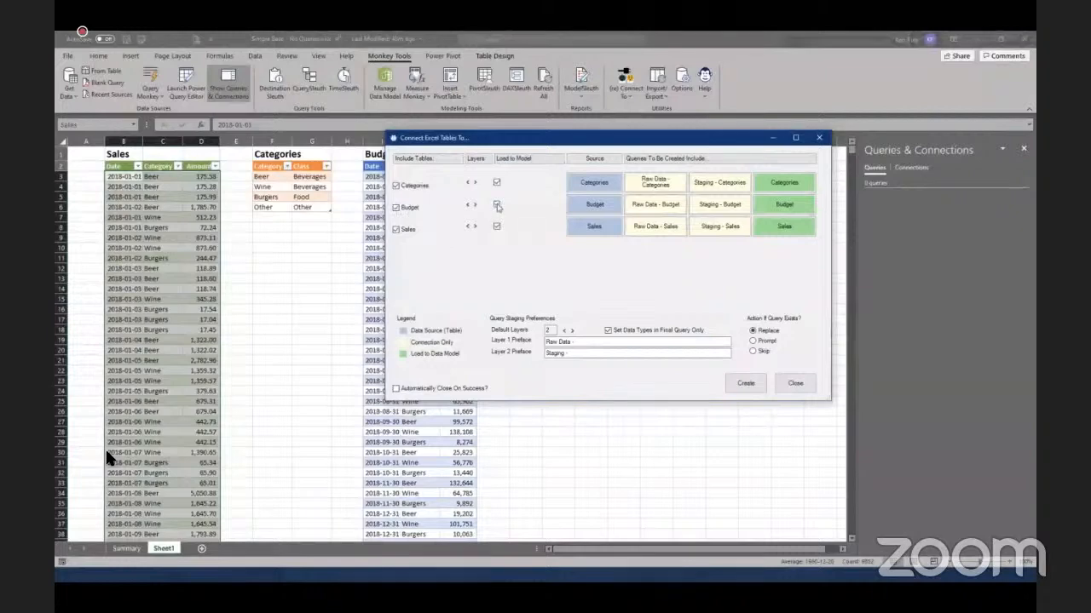
{"action": "left_click", "coordinate": [496, 205]}
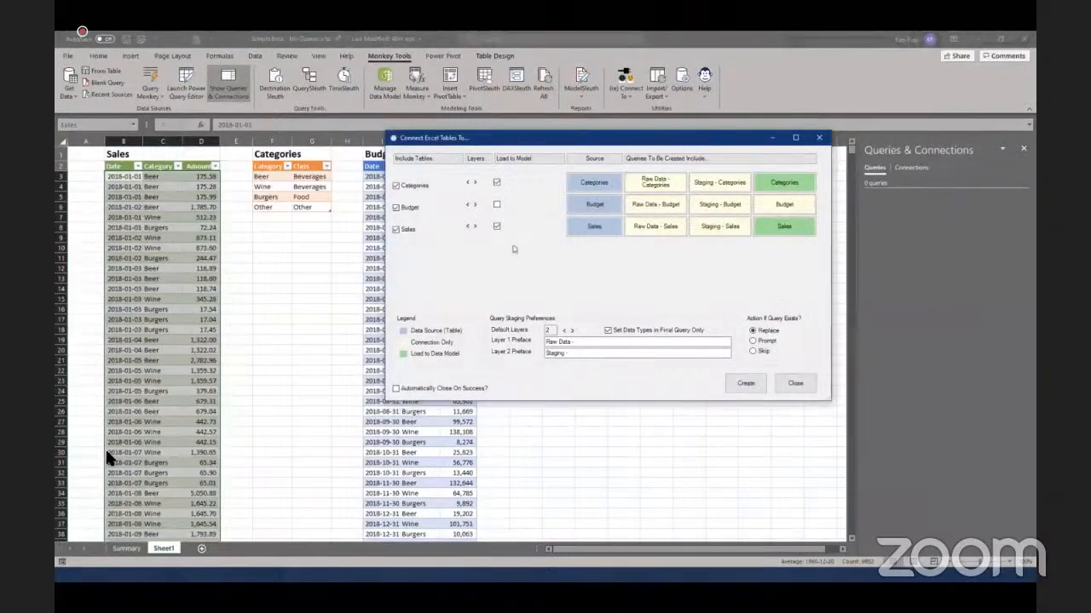
{"action": "left_click", "coordinate": [497, 205]}
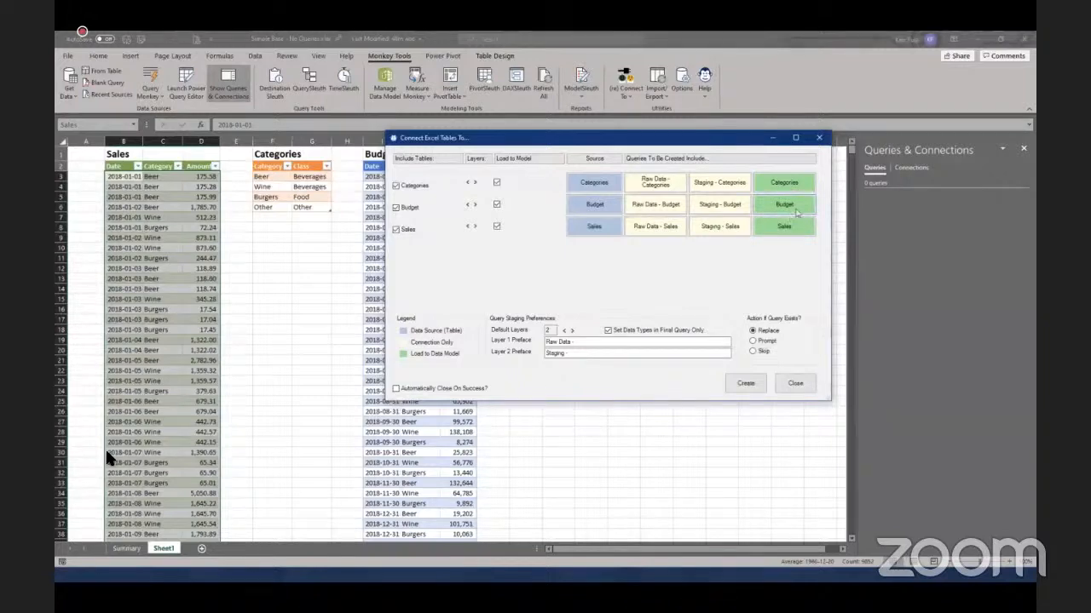
Rename the final Budget query that loads to the data model as Budgets
{"action": "double_click", "coordinate": [788, 212]}
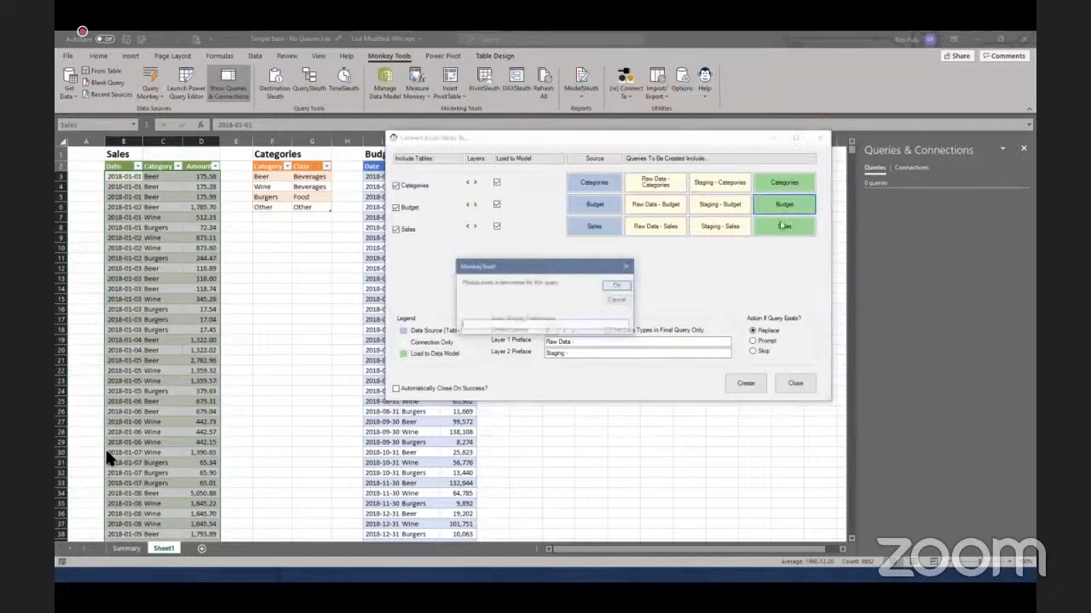
{"action": "type", "text": "Budgets"}
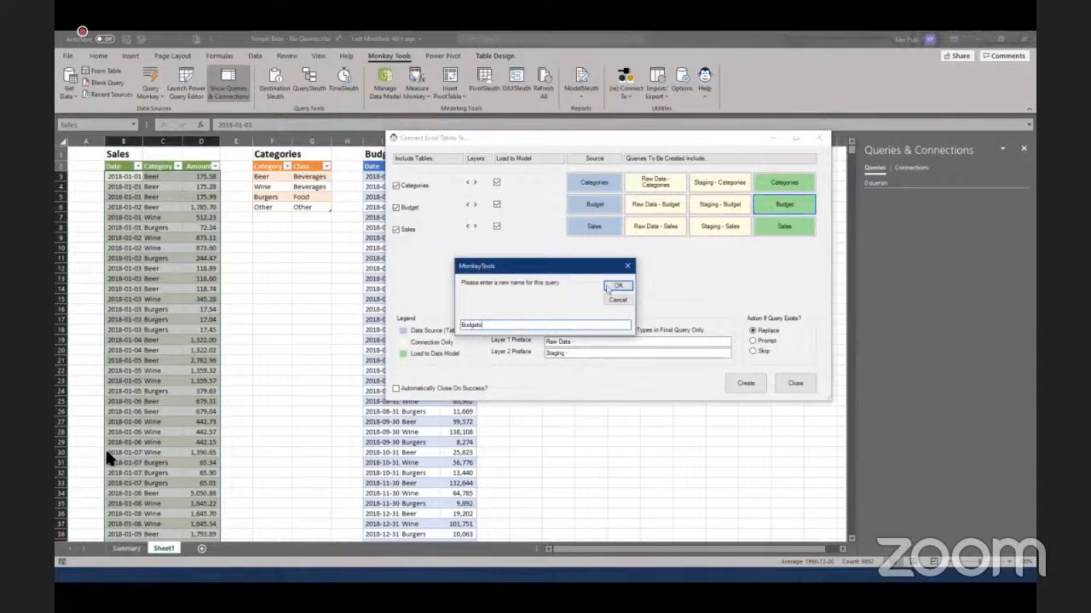
{"action": "left_click", "coordinate": [619, 286]}
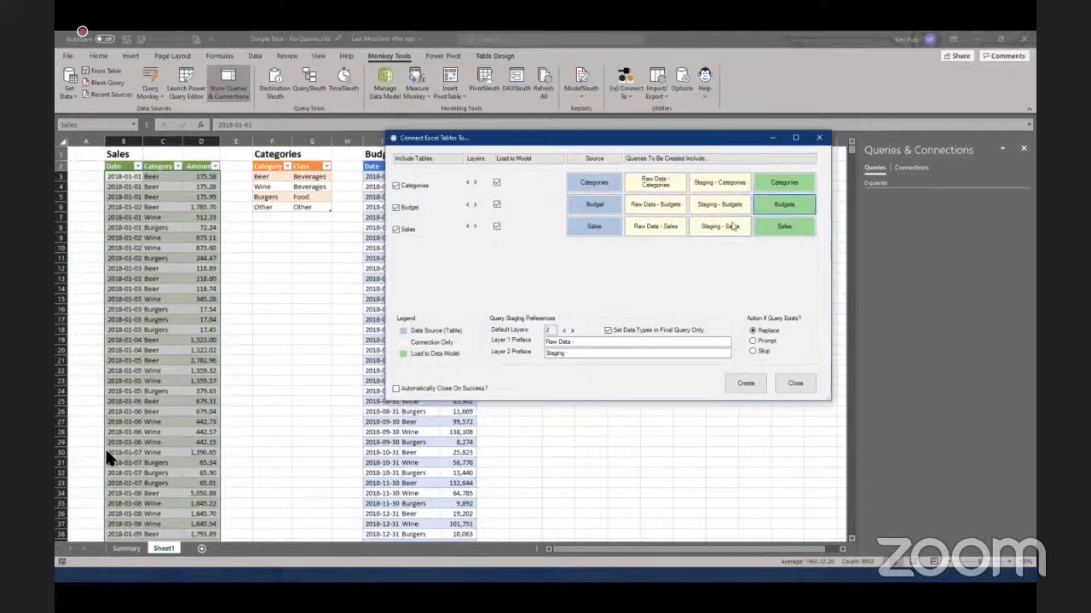
Create the raw data, staging and data model queries for the Categories, Budget and Sales tables
{"action": "left_click_drag", "start_coordinate": [593, 142], "coordinate": [502, 126]}
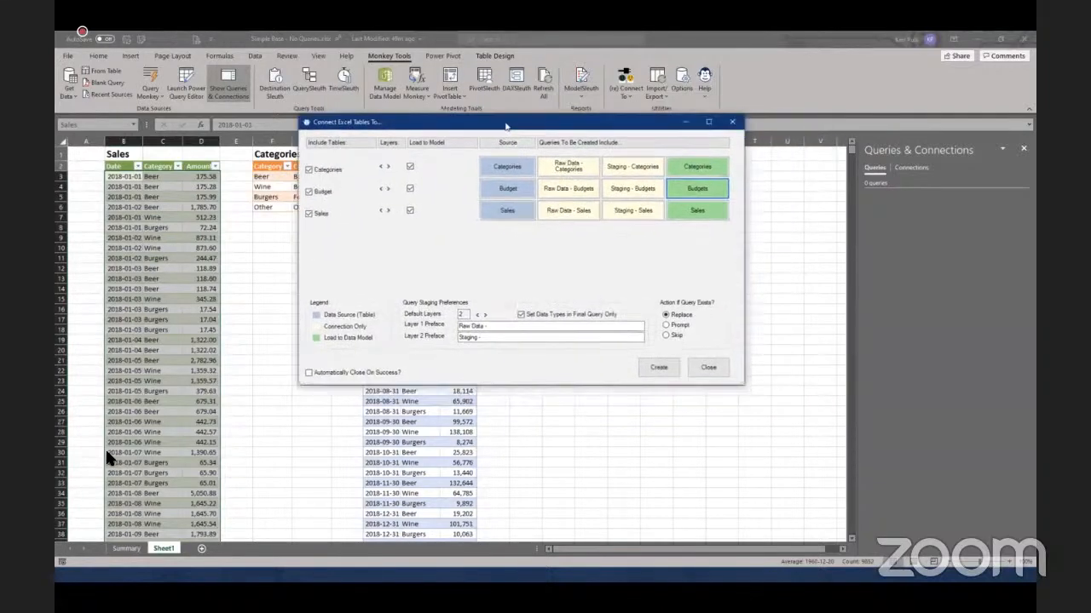
{"action": "left_click", "coordinate": [657, 368]}
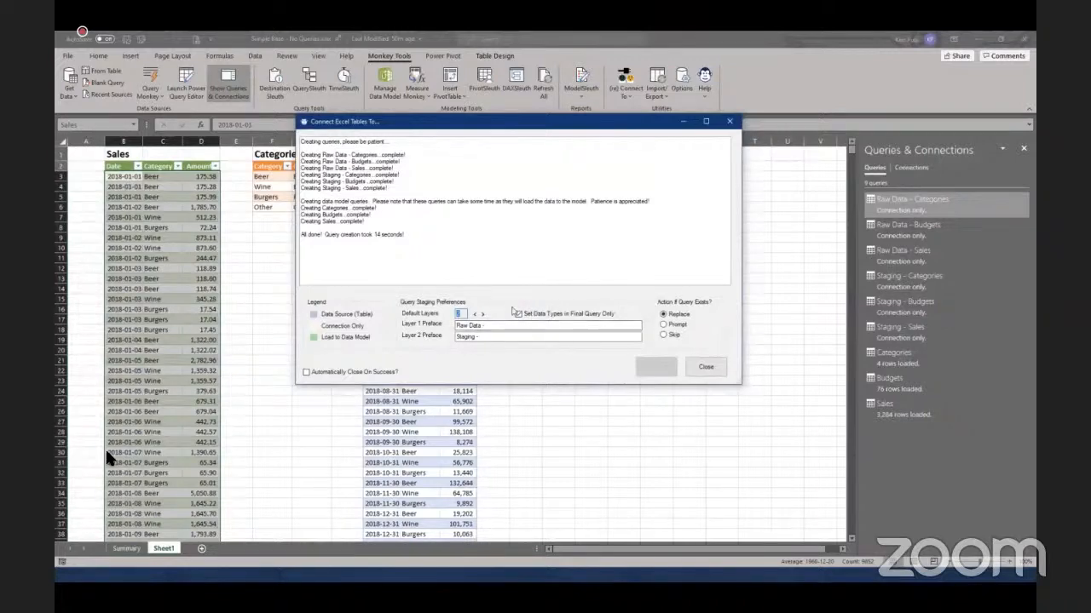
{"action": "left_click", "coordinate": [697, 369]}
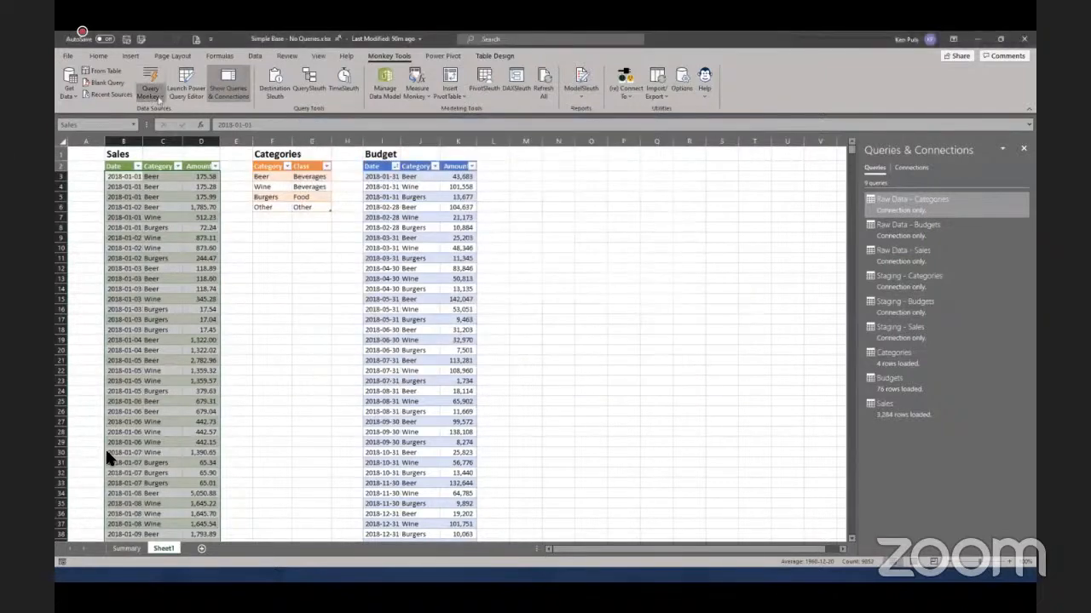
Create a second query chain for the Budget table only, with Set Data Types in Final Query Only turned off
{"action": "left_click", "coordinate": [151, 93]}
{"action": "left_click", "coordinate": [178, 186]}
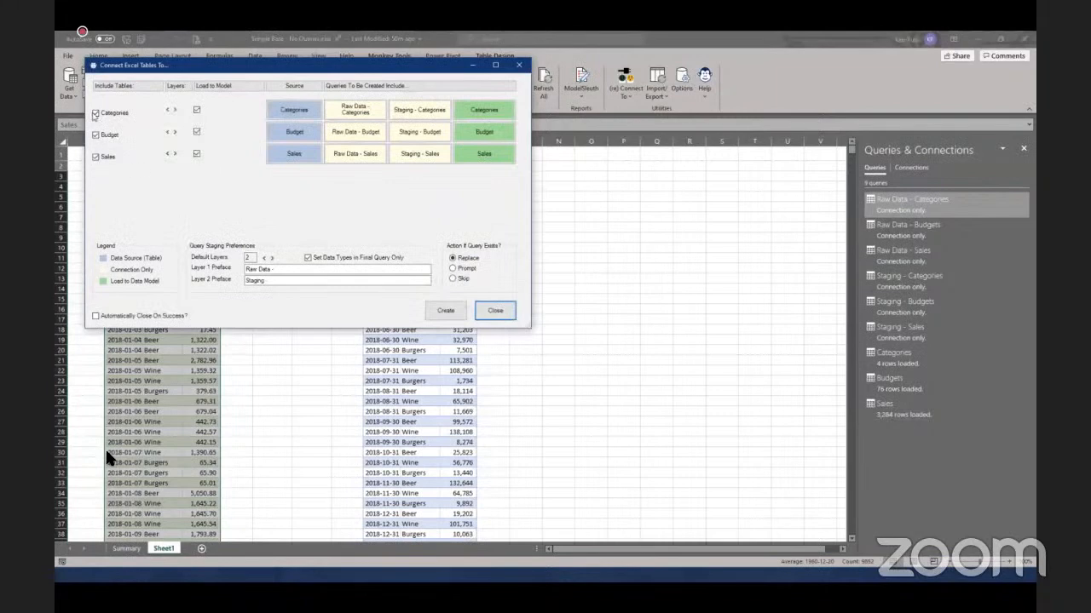
{"action": "left_click", "coordinate": [95, 112]}
{"action": "left_click", "coordinate": [96, 157]}
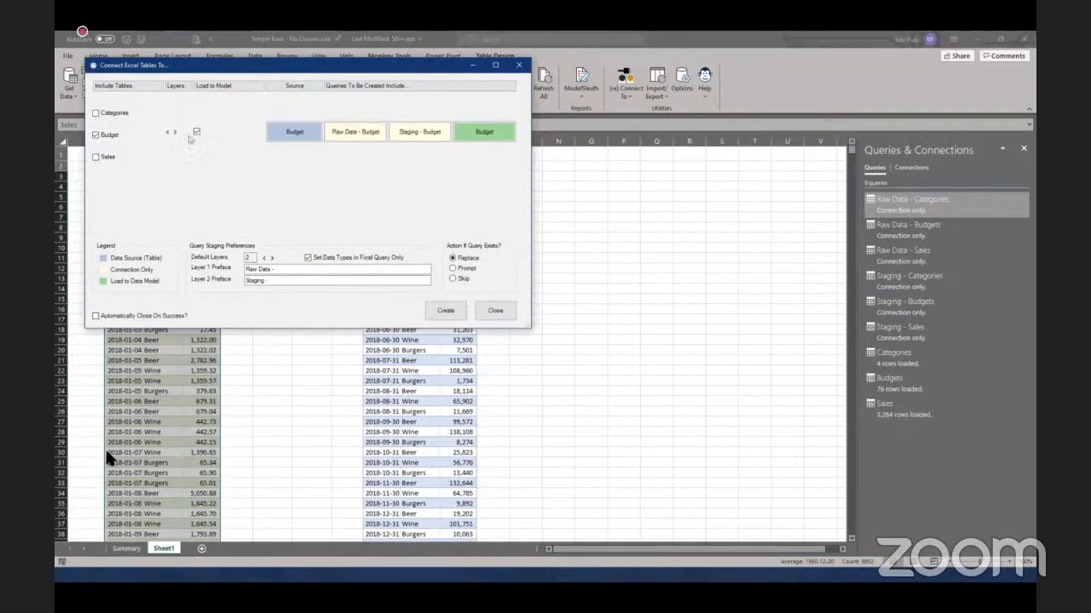
{"action": "left_click", "coordinate": [308, 257]}
{"action": "left_click", "coordinate": [446, 312]}
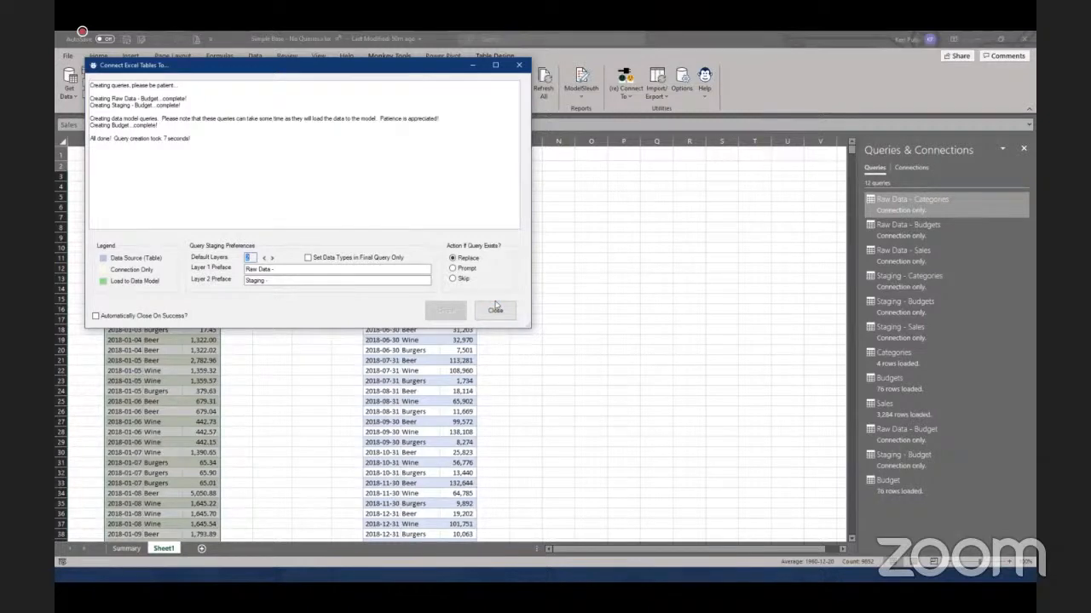
{"action": "left_click", "coordinate": [495, 310]}
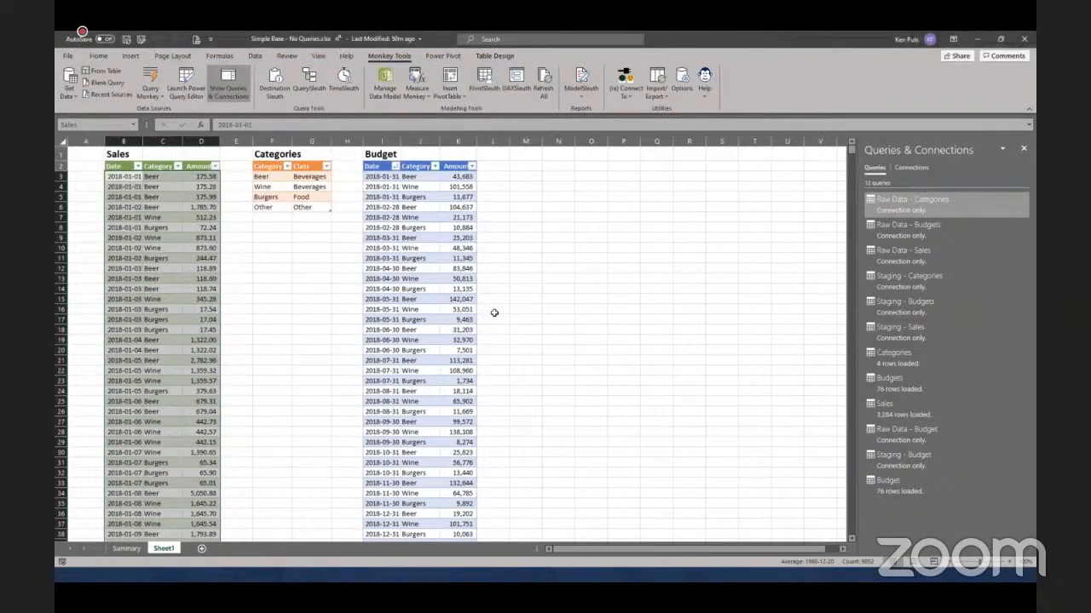
In the data model diagram, arrange the tables and relate Category in Categories to Category in both Budgets and Sales
{"action": "left_click", "coordinate": [397, 94]}
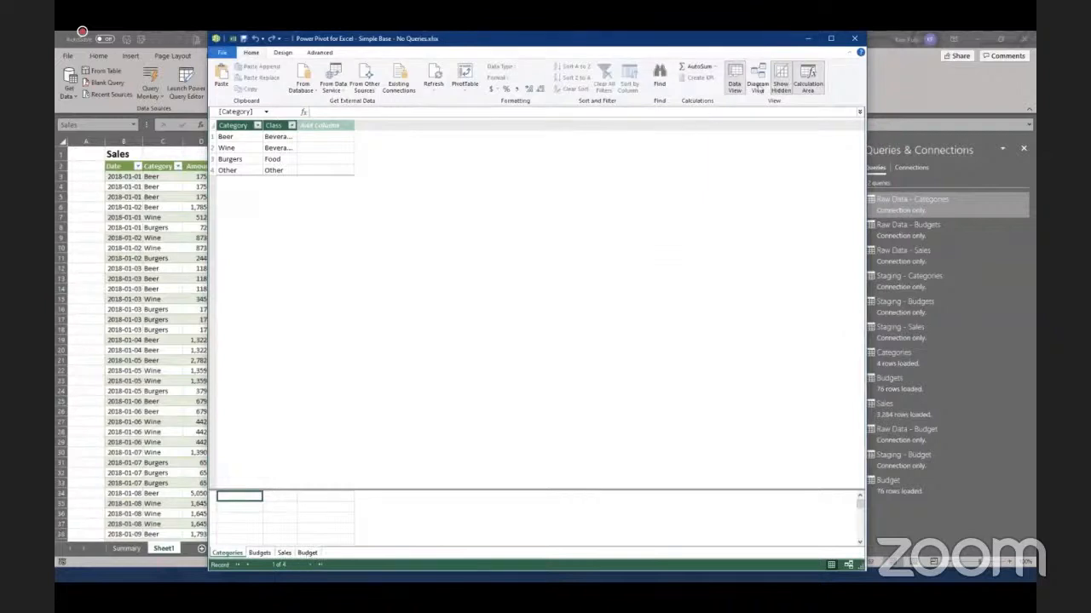
{"action": "left_click", "coordinate": [757, 85]}
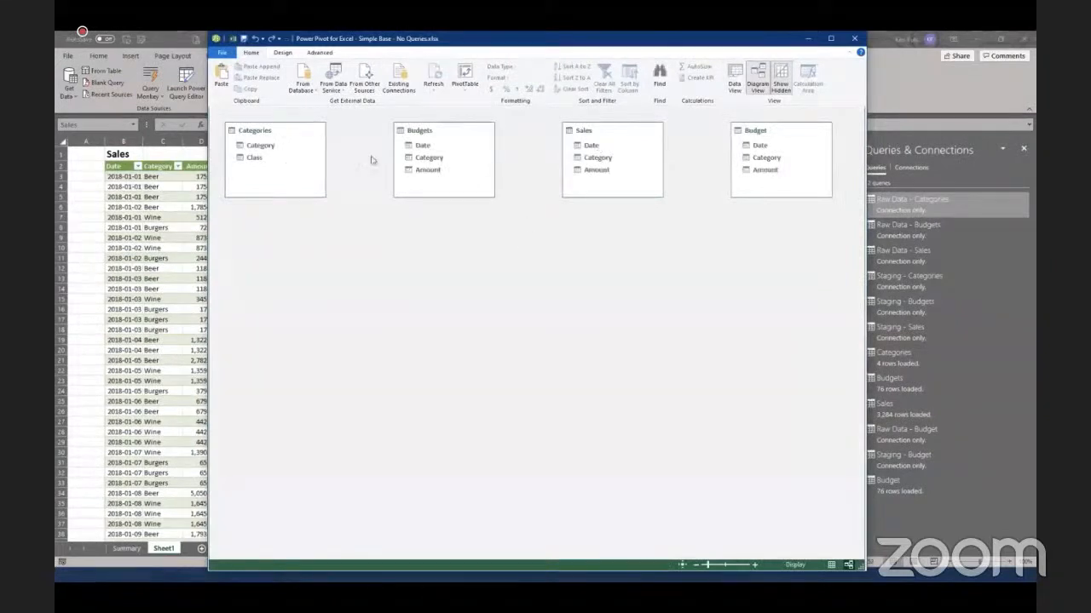
{"action": "left_click_drag", "start_coordinate": [588, 130], "coordinate": [420, 224]}
{"action": "left_click_drag", "start_coordinate": [269, 134], "coordinate": [430, 159]}
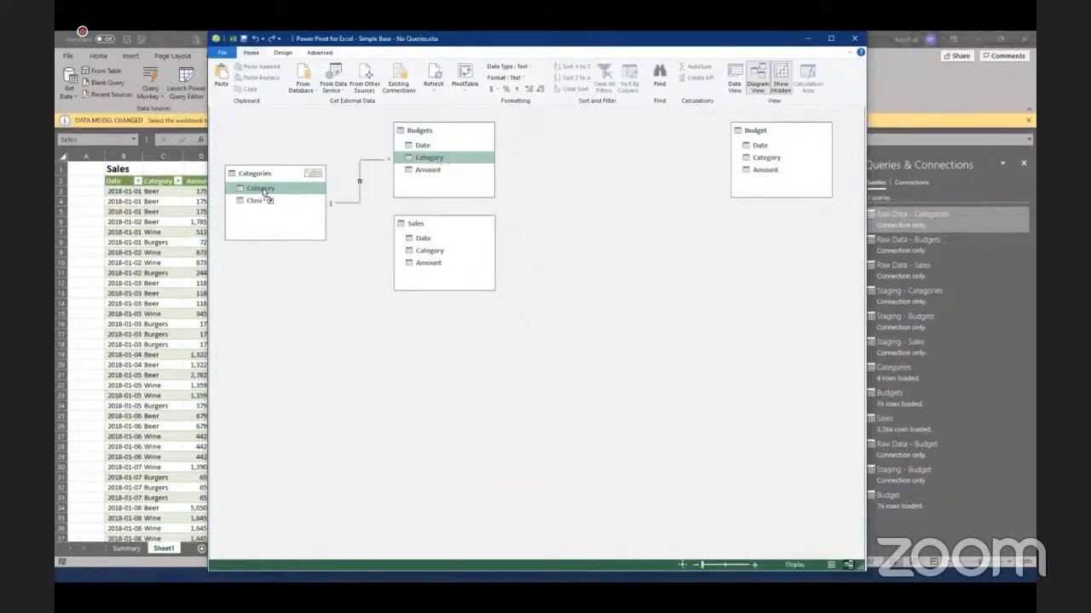
{"action": "left_click_drag", "start_coordinate": [265, 189], "coordinate": [430, 251]}
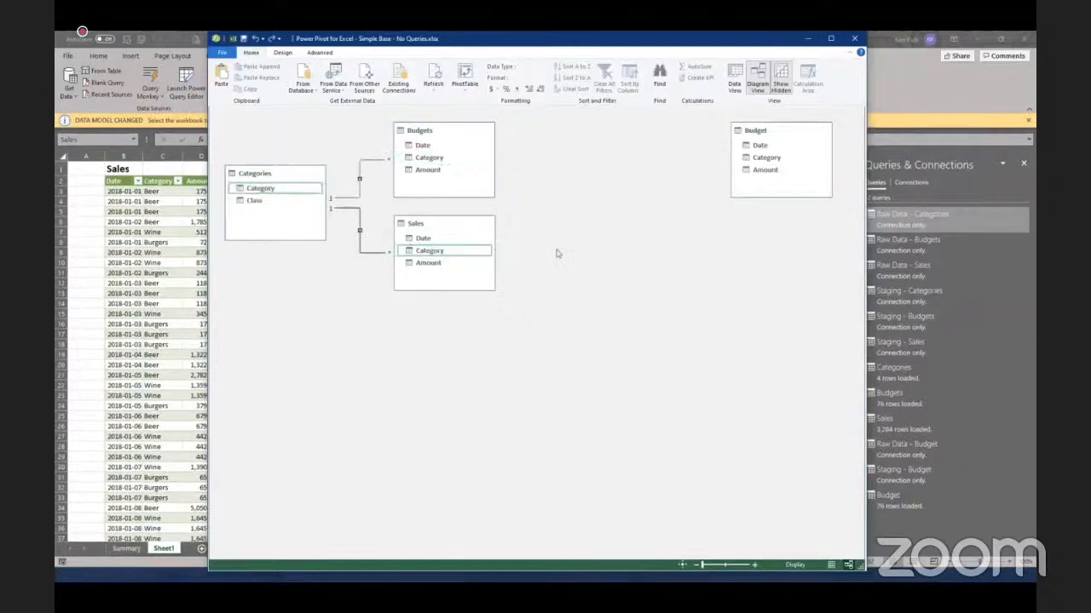
{"action": "left_click_drag", "start_coordinate": [757, 134], "coordinate": [636, 178]}
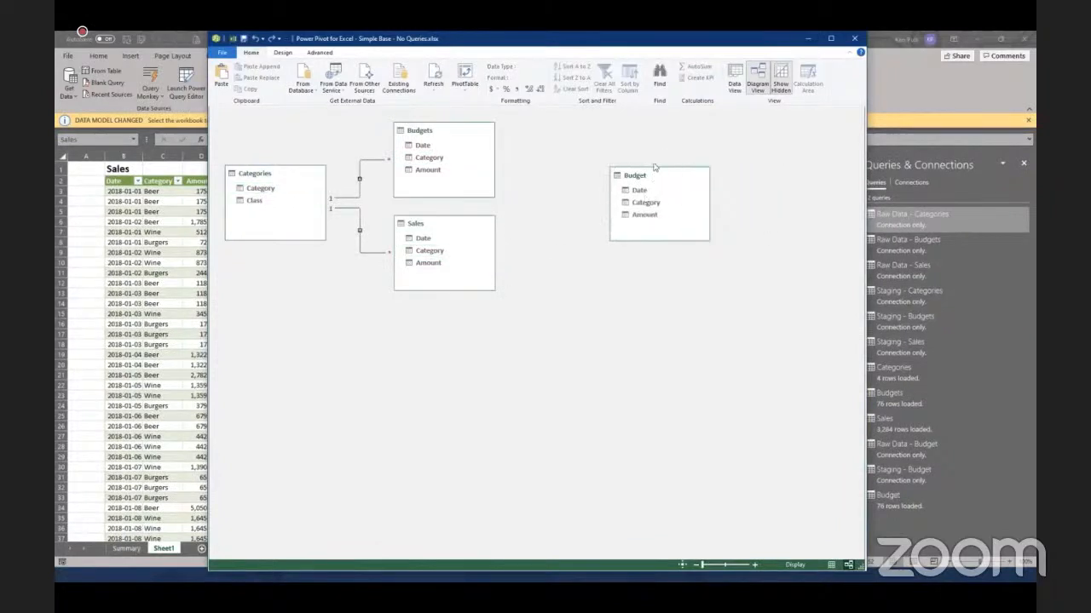
{"action": "left_click", "coordinate": [854, 40]}
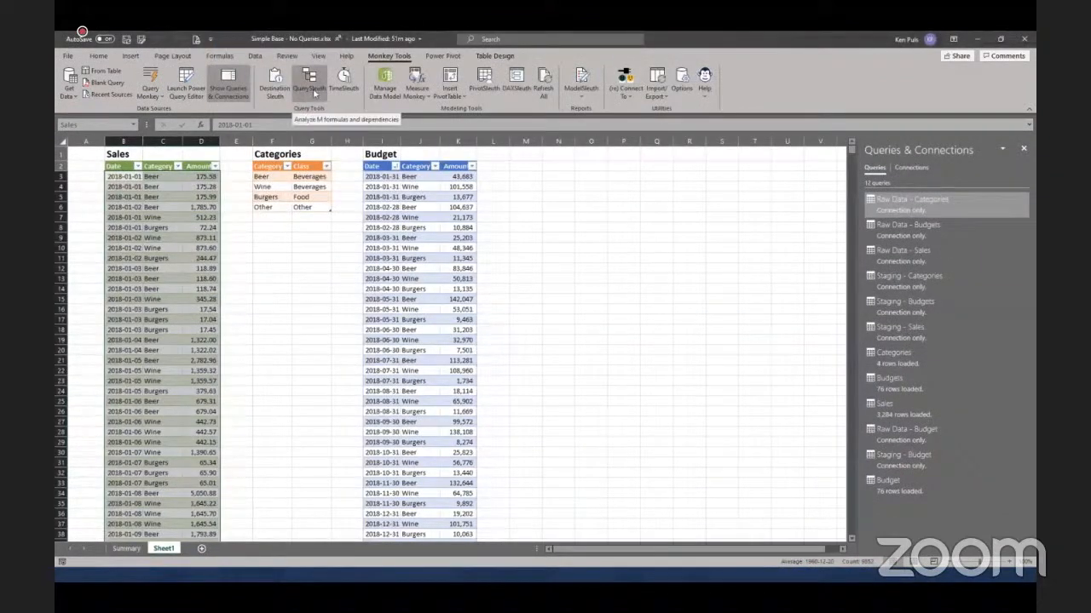
Examine the M code of the Sales query and its Raw Data - Sales precedent in QuerySleuth, including the Amount column's data type
{"action": "left_click", "coordinate": [314, 92]}
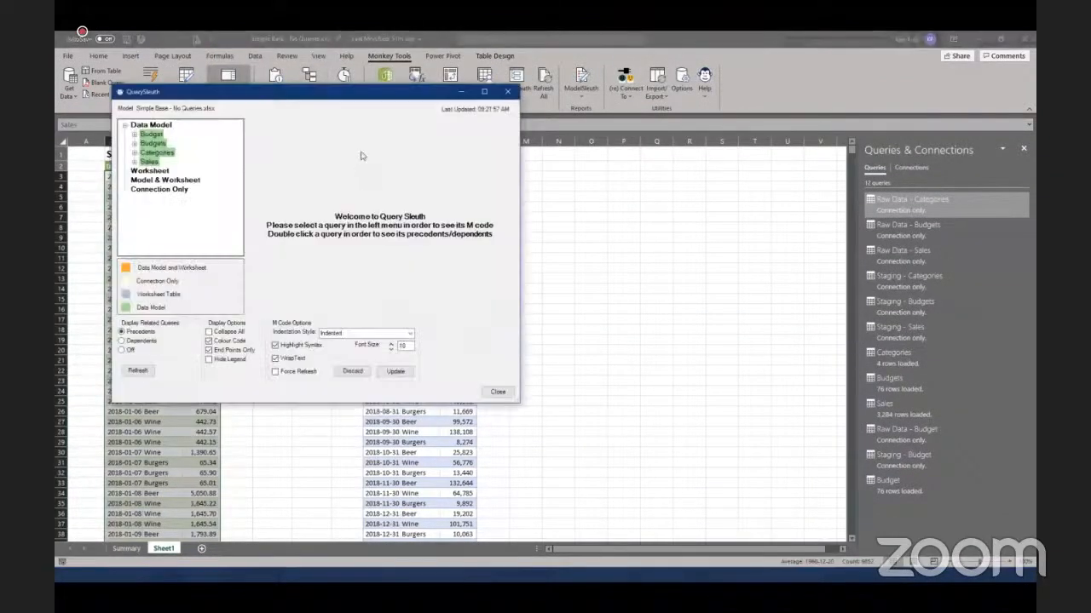
{"action": "left_click_drag", "start_coordinate": [369, 94], "coordinate": [486, 95]}
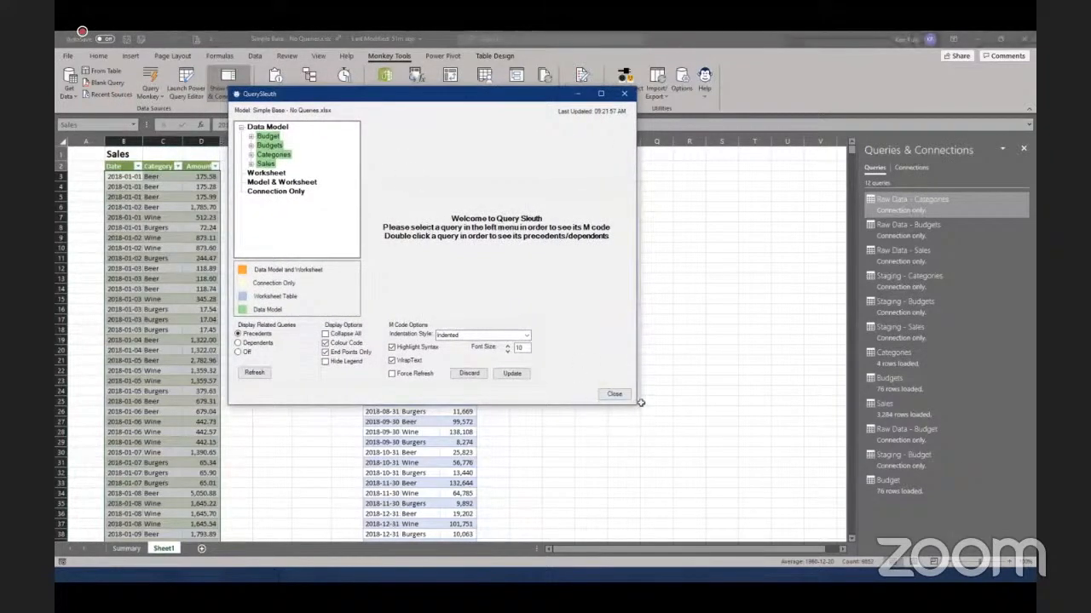
{"action": "left_click_drag", "start_coordinate": [640, 402], "coordinate": [769, 512]}
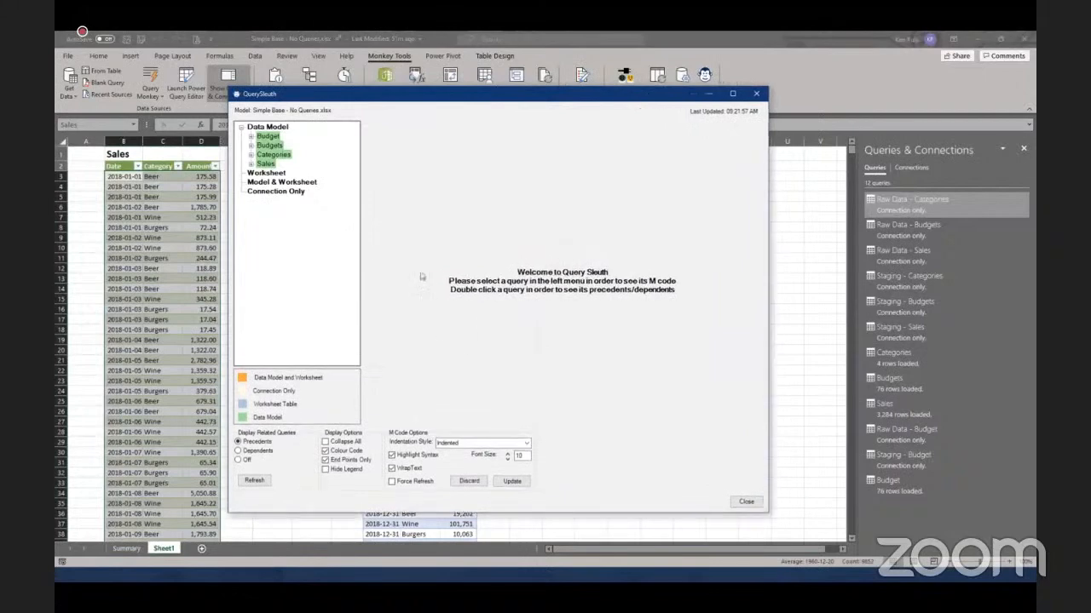
{"action": "double_click", "coordinate": [267, 164]}
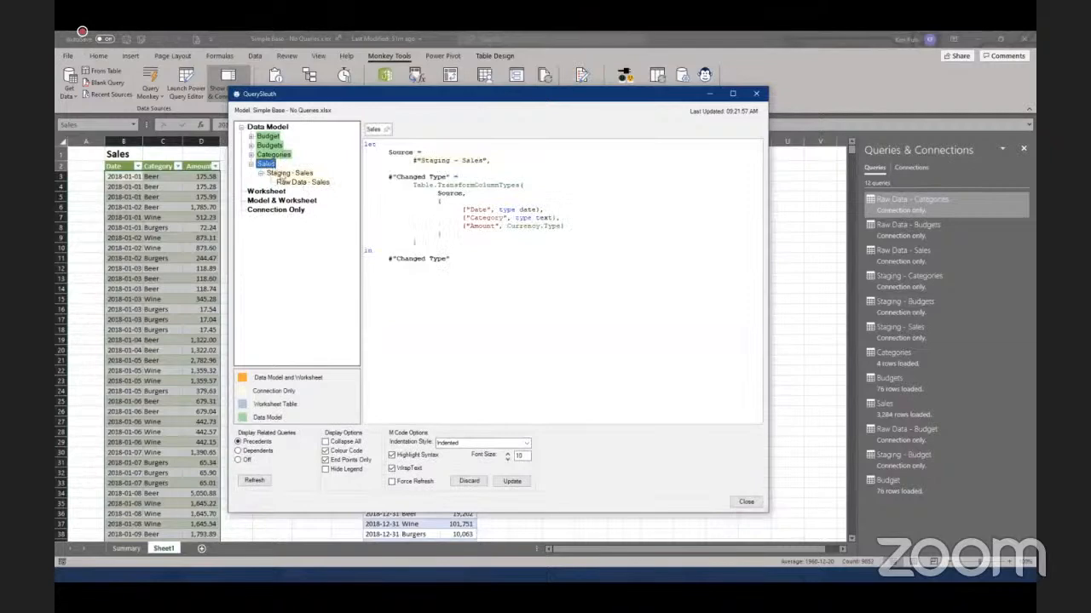
{"action": "left_click", "coordinate": [304, 182]}
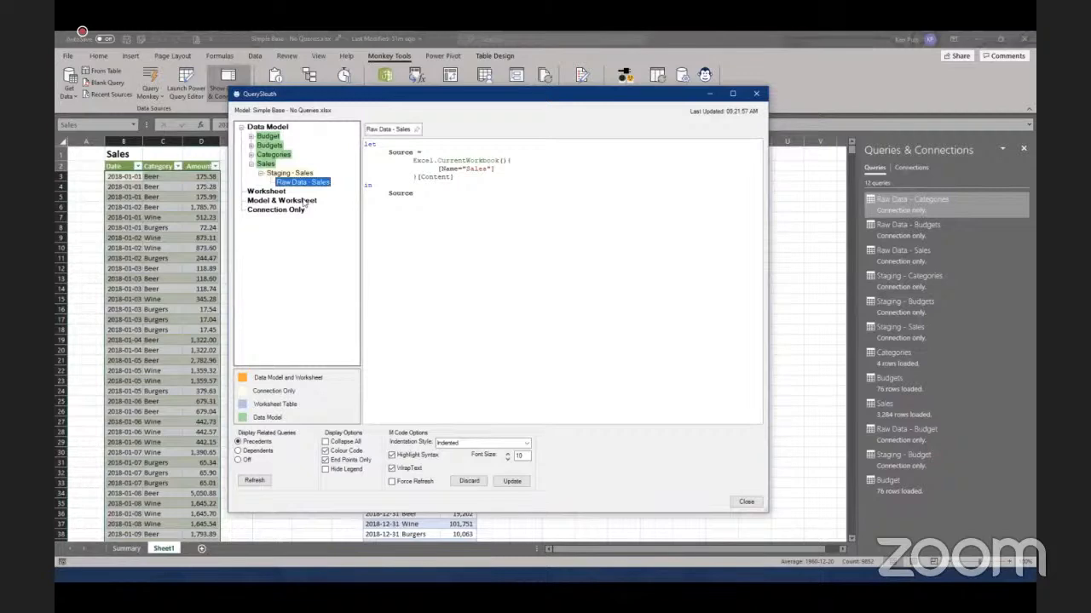
{"action": "left_click", "coordinate": [265, 163]}
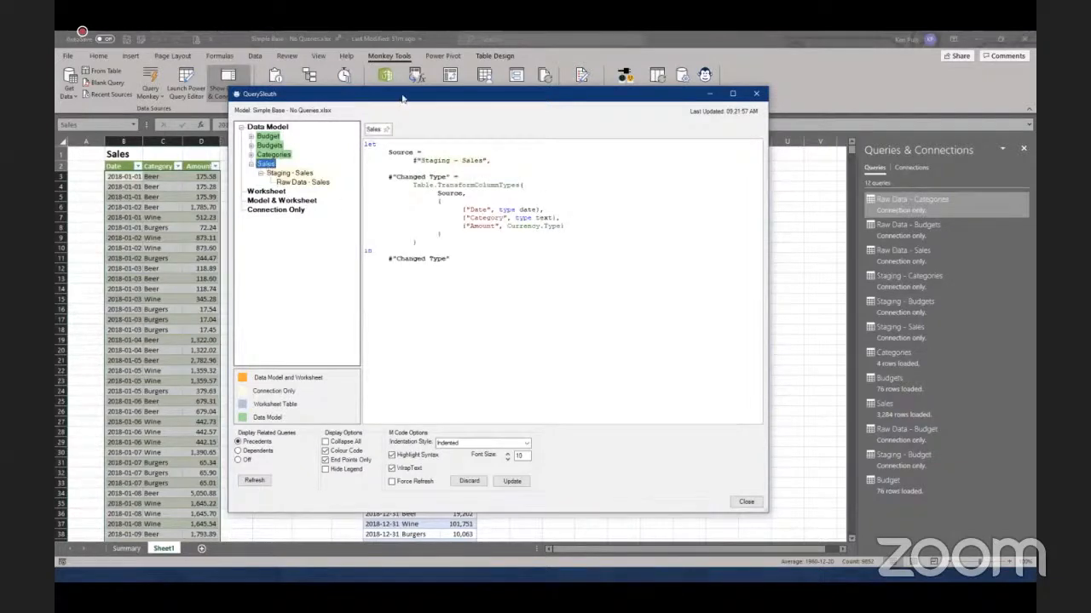
{"action": "left_click_drag", "start_coordinate": [403, 97], "coordinate": [473, 99]}
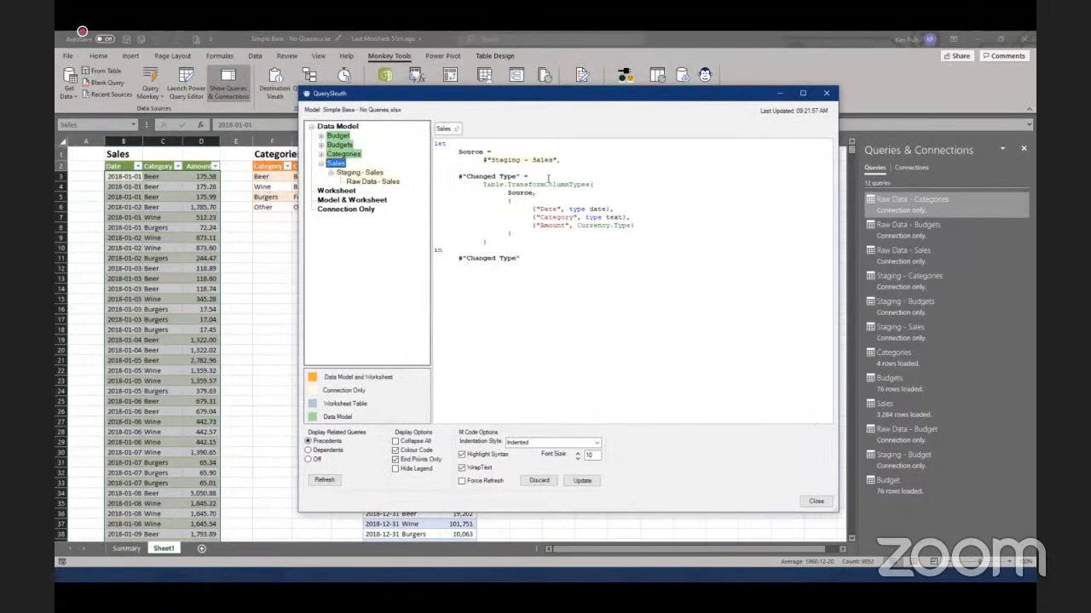
{"action": "left_click", "coordinate": [578, 226]}
{"action": "left_click_drag", "start_coordinate": [577, 226], "coordinate": [632, 226]}
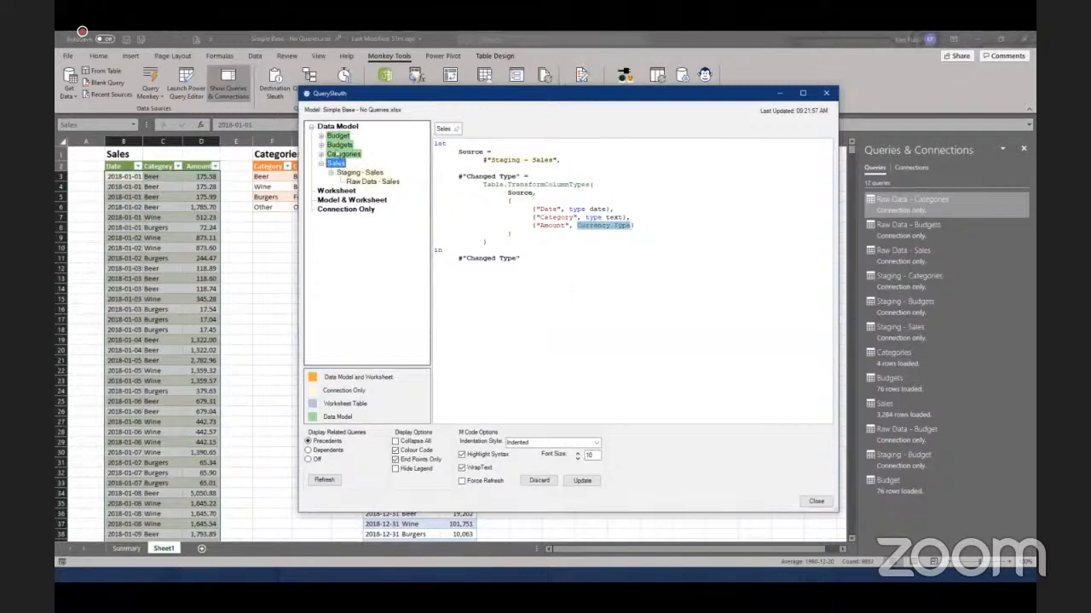
Examine the M code of the Budgets and Staging - Budgets queries, comparing the Amount column's data type with the worksheet data
{"action": "left_click", "coordinate": [332, 146]}
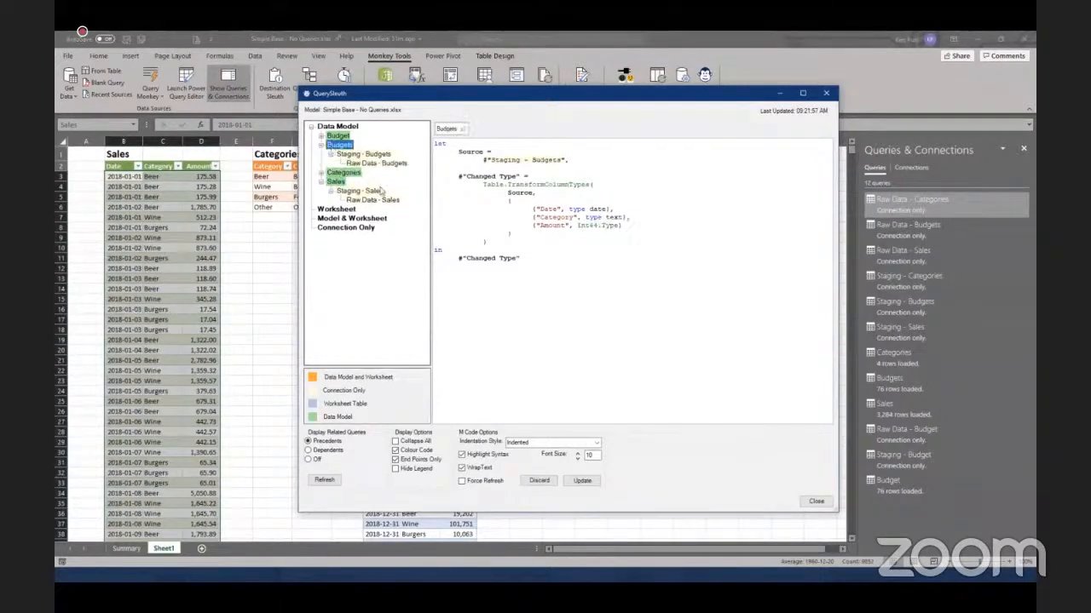
{"action": "left_click_drag", "start_coordinate": [577, 226], "coordinate": [621, 226]}
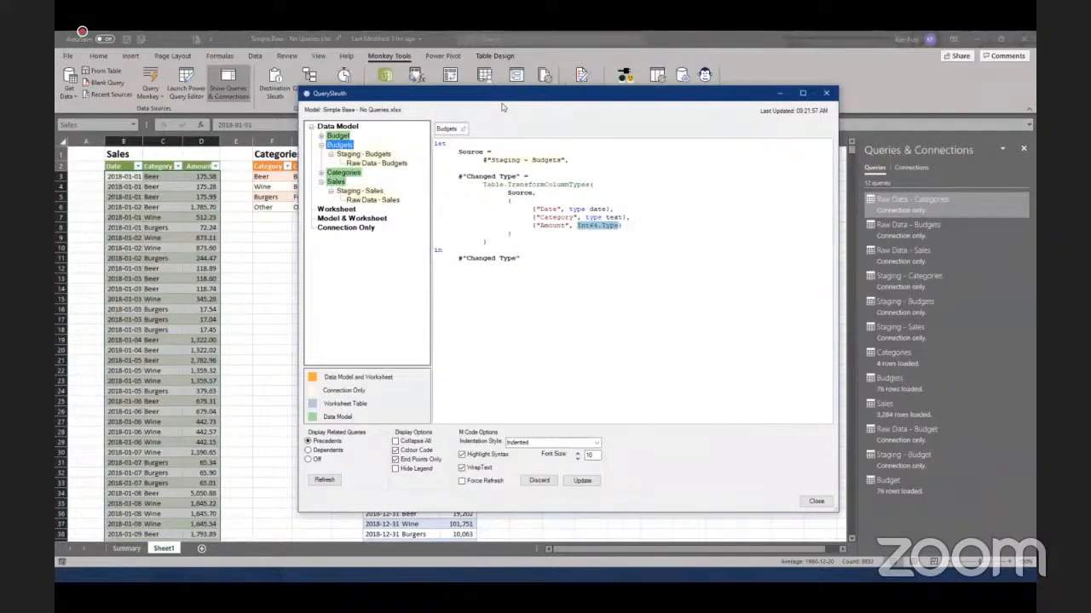
{"action": "left_click_drag", "start_coordinate": [504, 93], "coordinate": [637, 87]}
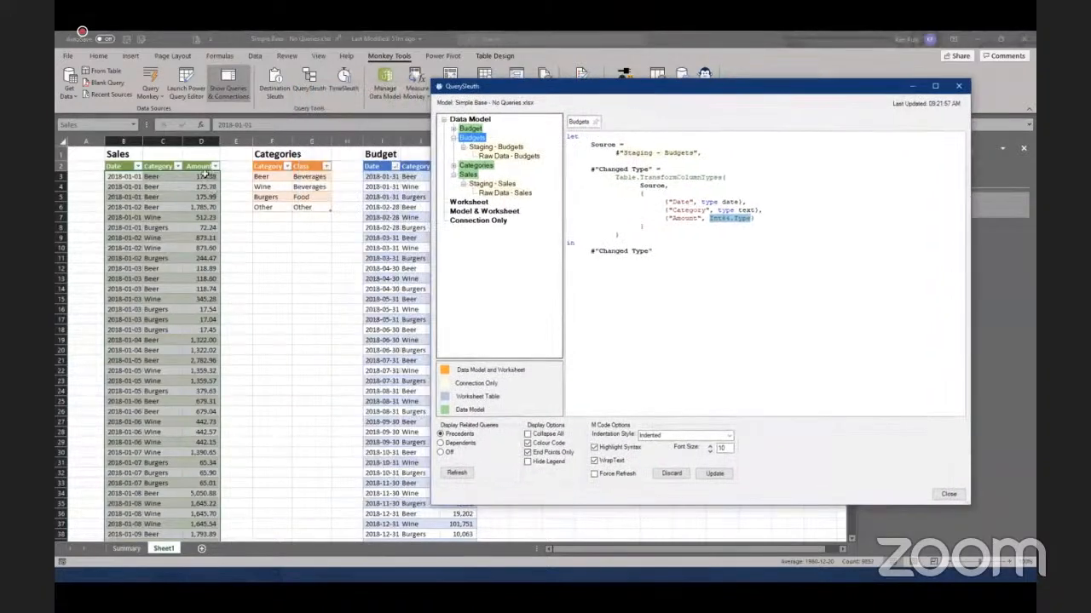
{"action": "left_click_drag", "start_coordinate": [498, 92], "coordinate": [396, 84]}
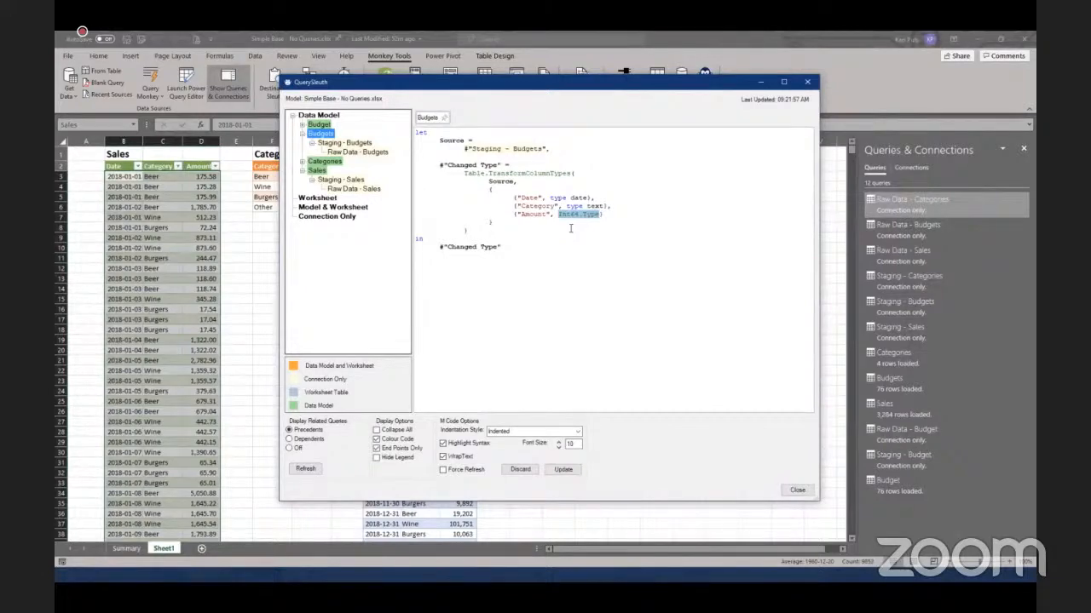
{"action": "left_click", "coordinate": [341, 143]}
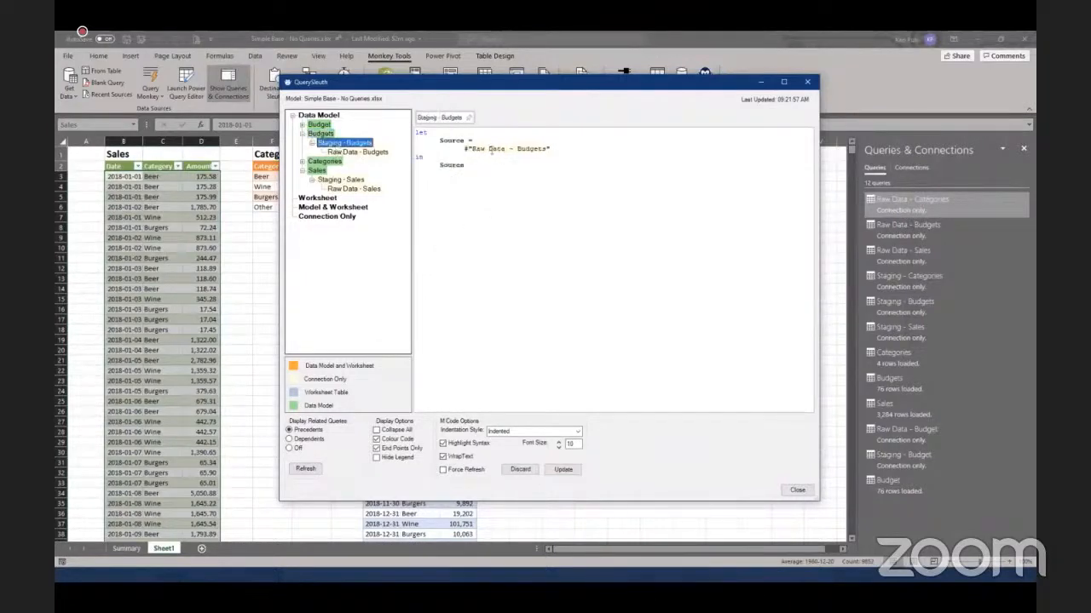
Examine the M code of the Budget query and its staging and raw data precedents for data type steps, and close QuerySleuth
{"action": "left_click", "coordinate": [314, 126]}
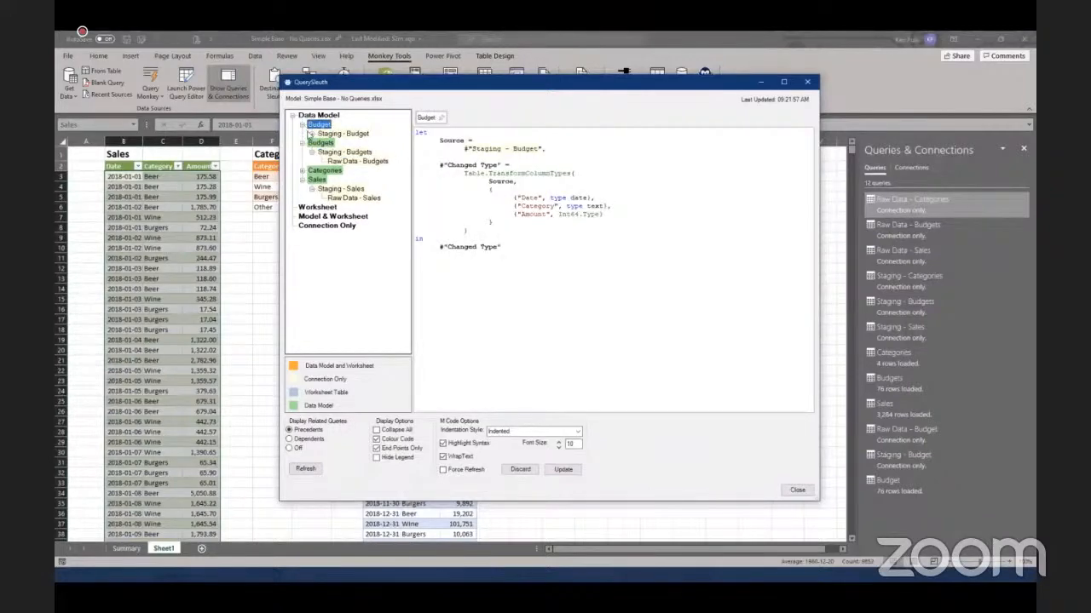
{"action": "double_click", "coordinate": [316, 126]}
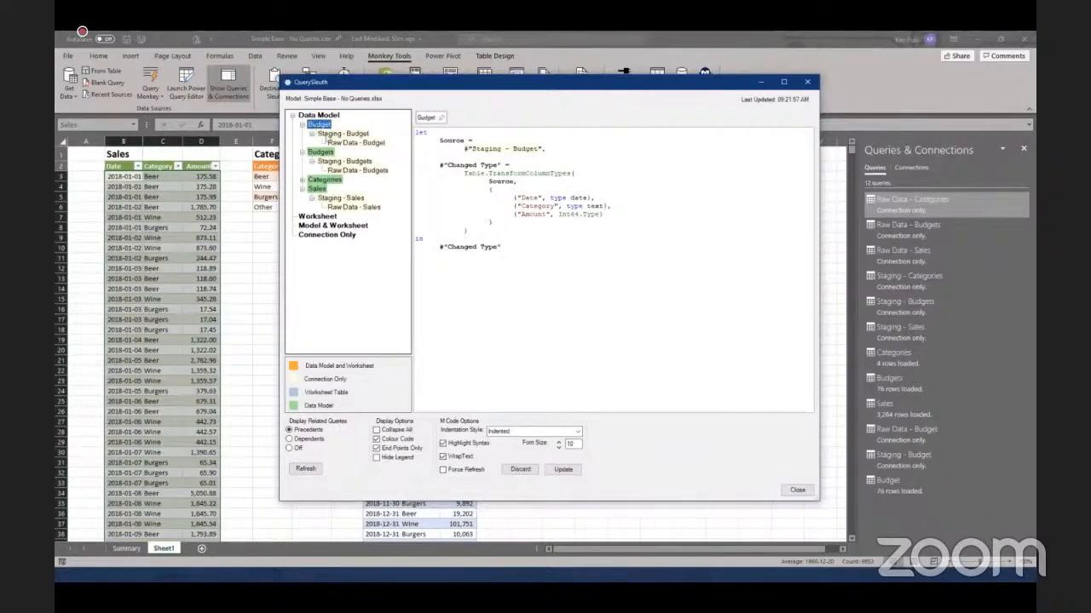
{"action": "left_click", "coordinate": [331, 134]}
{"action": "left_click", "coordinate": [356, 143]}
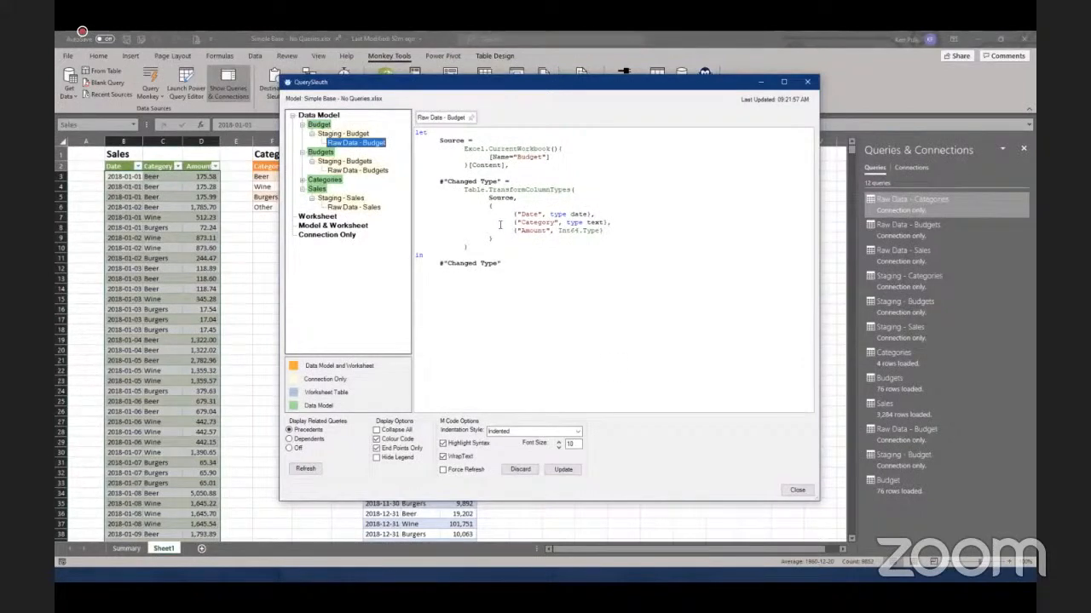
{"action": "left_click", "coordinate": [796, 491]}
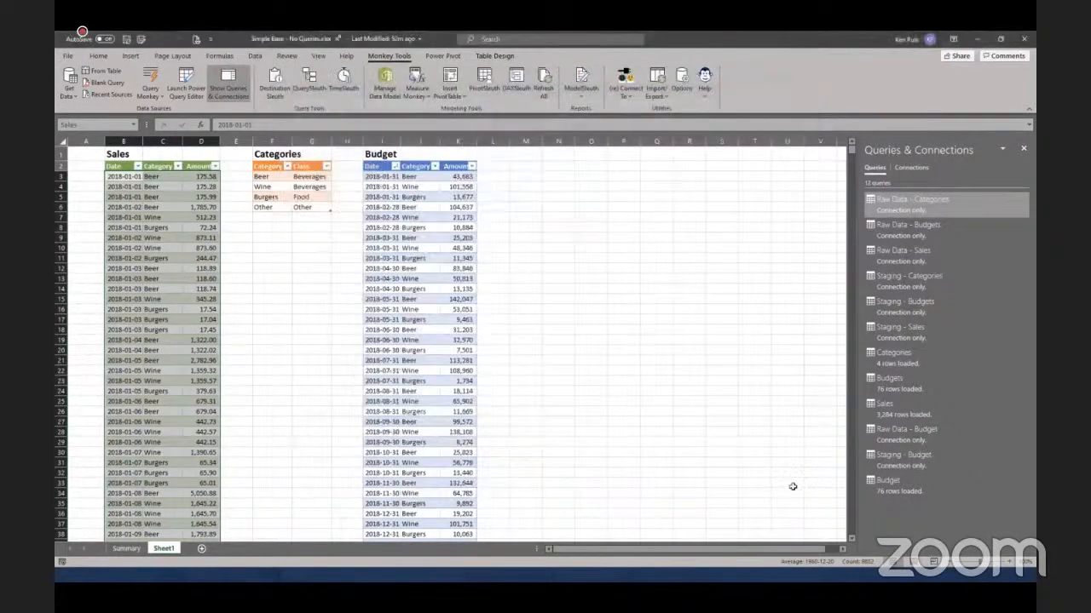
Delete the second chain of queries: Raw Data - Budget, Staging - Budget and Budget
{"action": "left_click", "coordinate": [901, 439]}
{"action": "left_click", "coordinate": [906, 487], "text": "shift"}
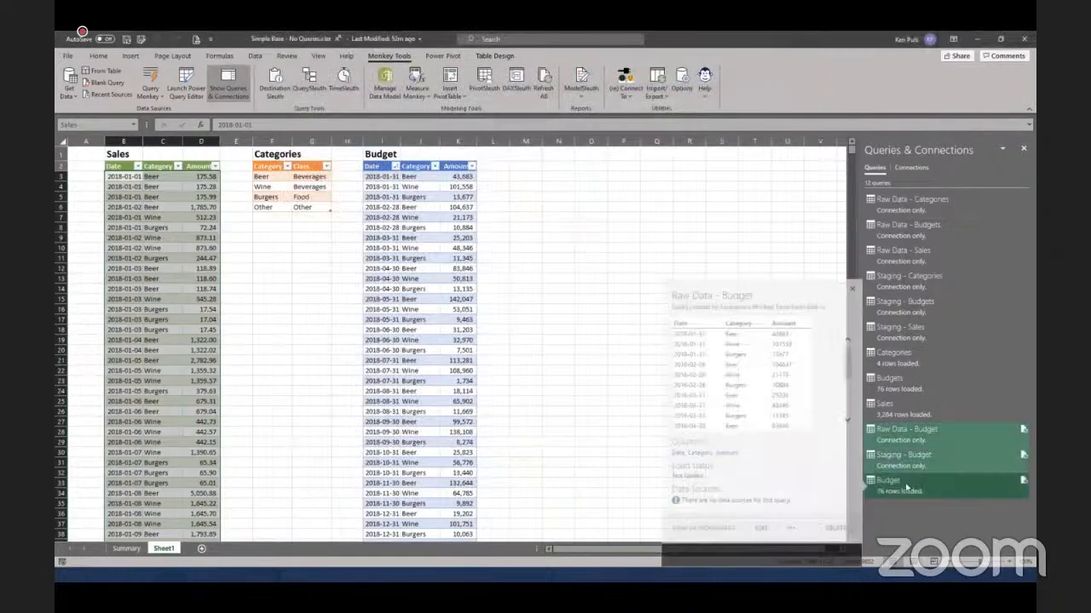
{"action": "key", "text": "Delete"}
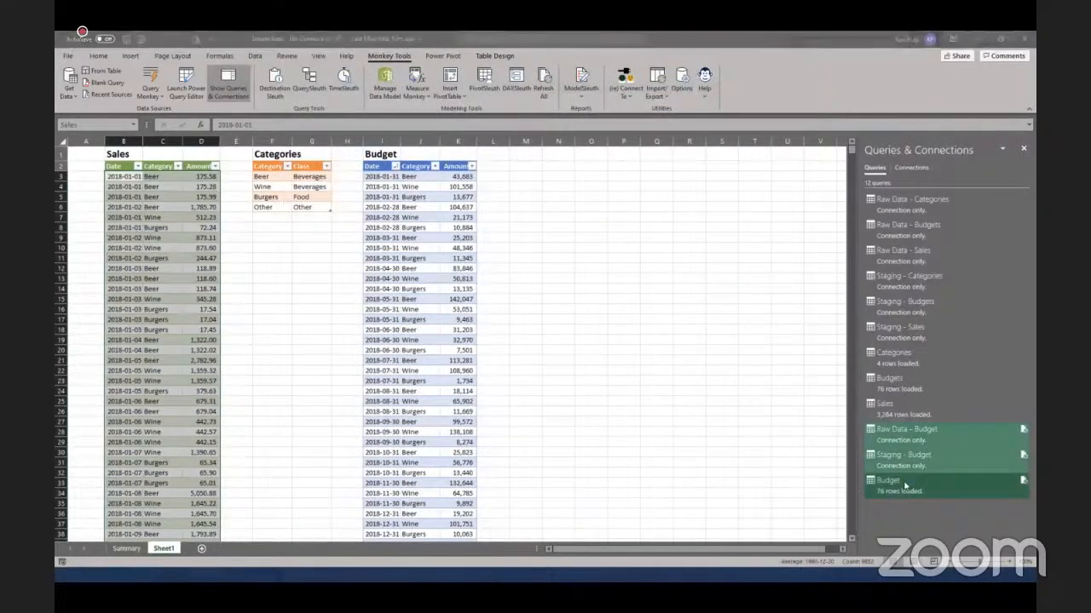
{"action": "left_click", "coordinate": [593, 331]}
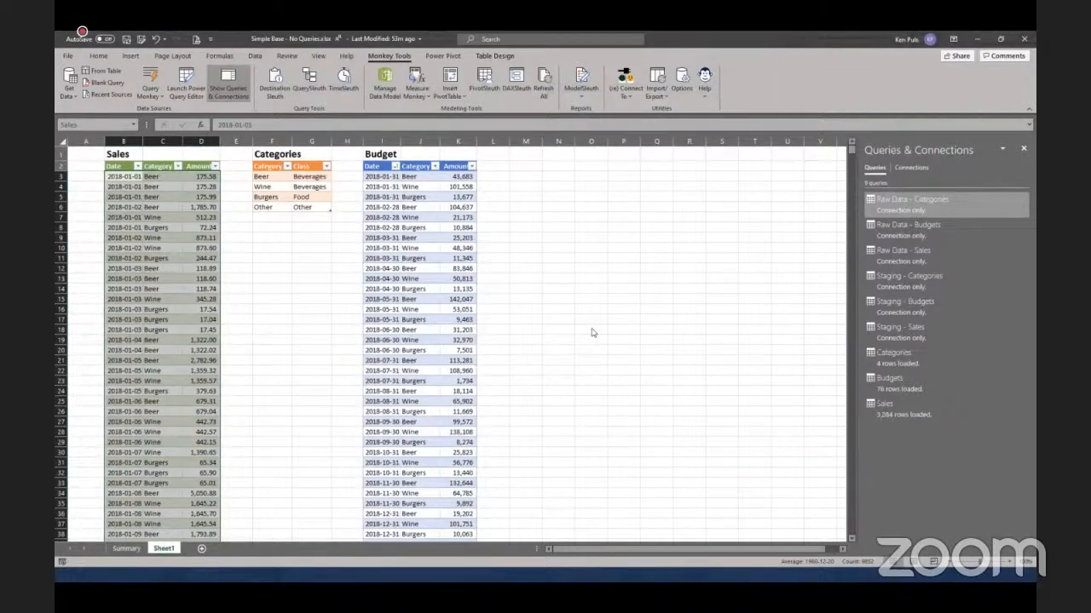
{"action": "left_click", "coordinate": [150, 86]}
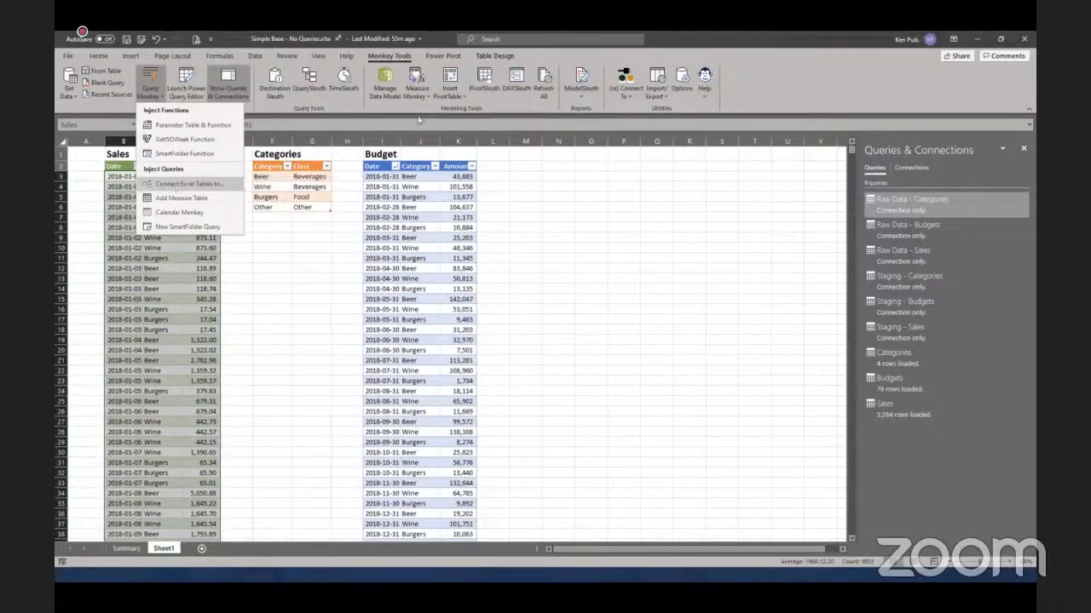
{"action": "left_click", "coordinate": [284, 238]}
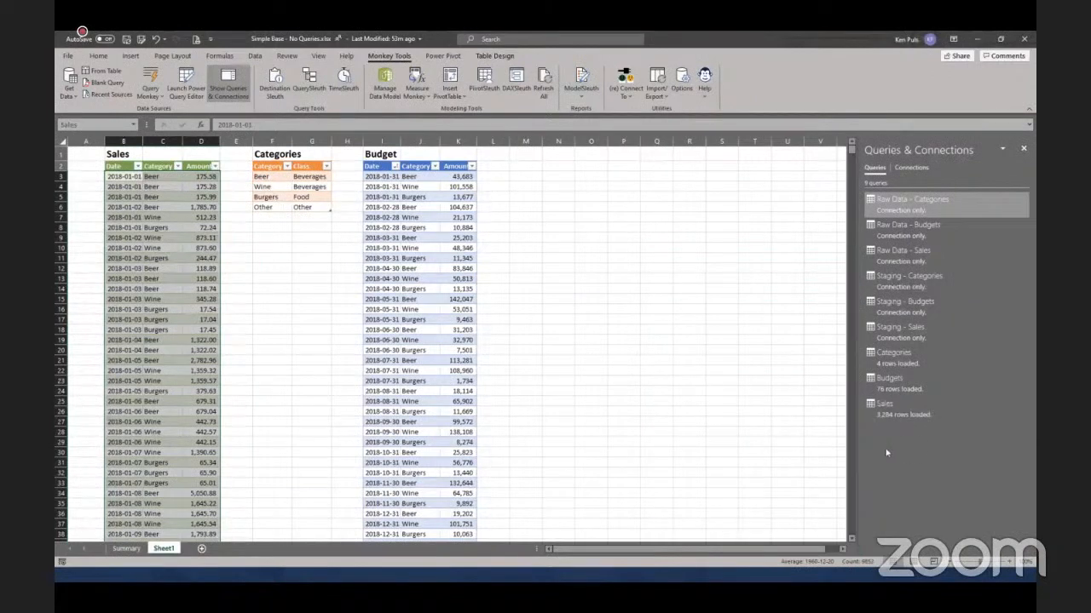
{"action": "mouse_move", "coordinate": [919, 389]}
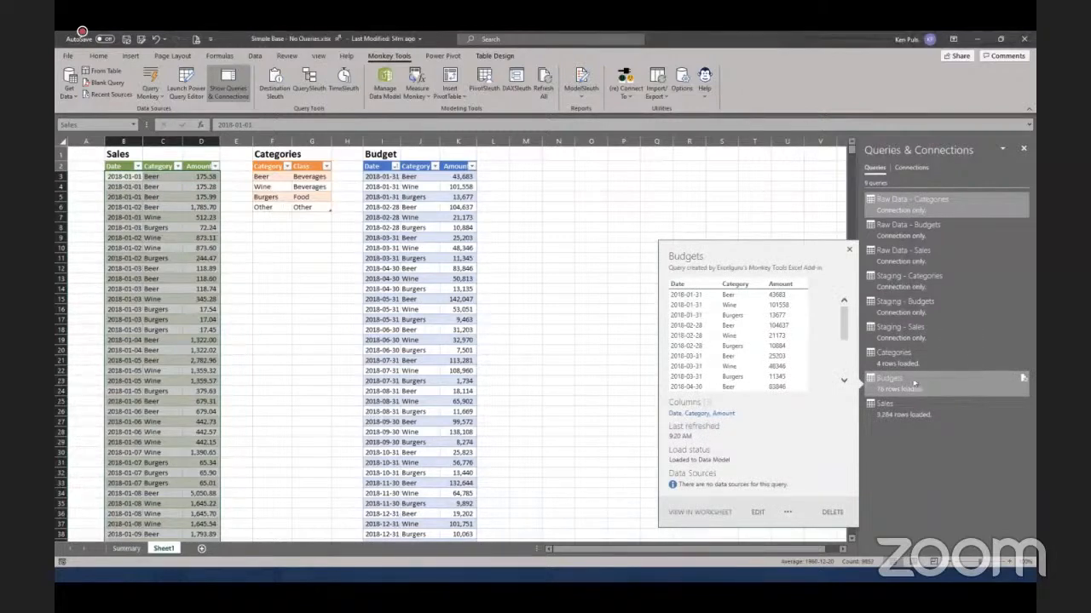
Start a 12 Month calendar with Calendar Monkey and calculate its start date from the Date column of the Sales table
{"action": "left_click", "coordinate": [154, 99]}
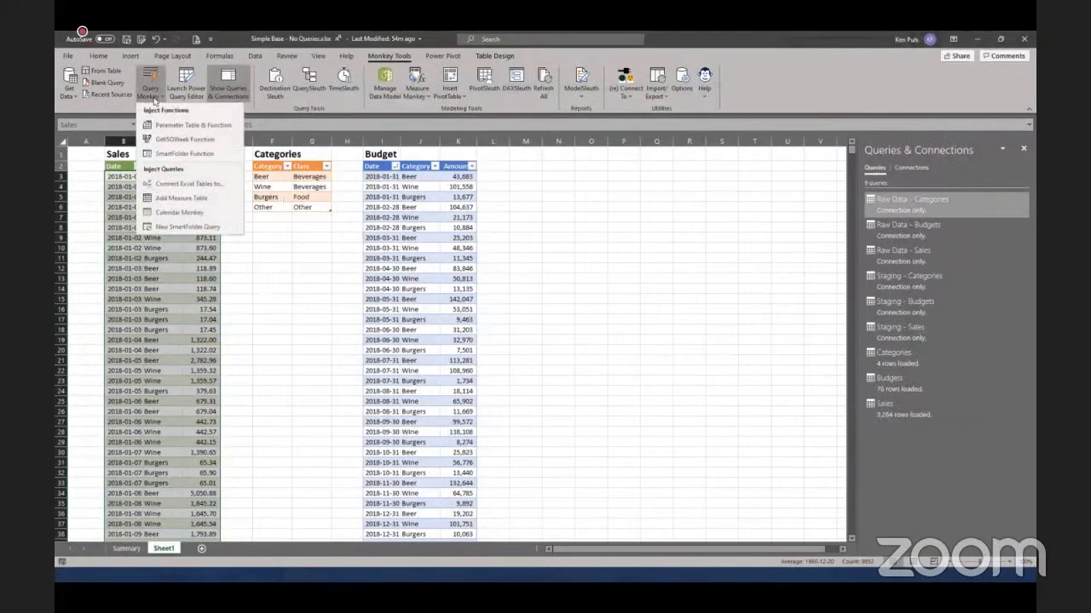
{"action": "left_click", "coordinate": [196, 214]}
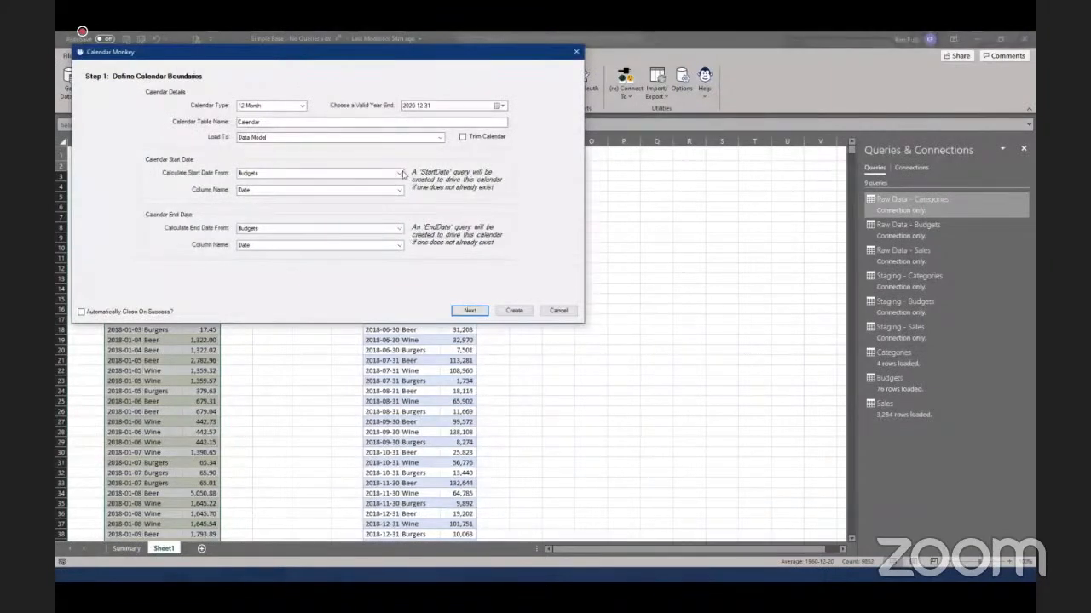
{"action": "left_click", "coordinate": [400, 173]}
{"action": "left_click", "coordinate": [390, 218]}
{"action": "left_click", "coordinate": [303, 107]}
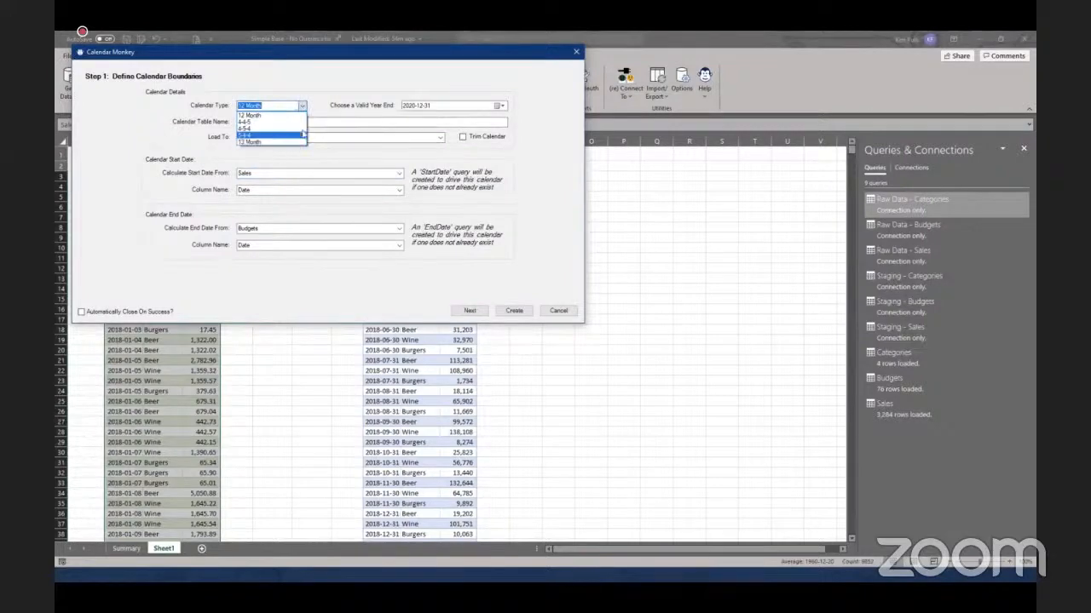
{"action": "left_click", "coordinate": [327, 107]}
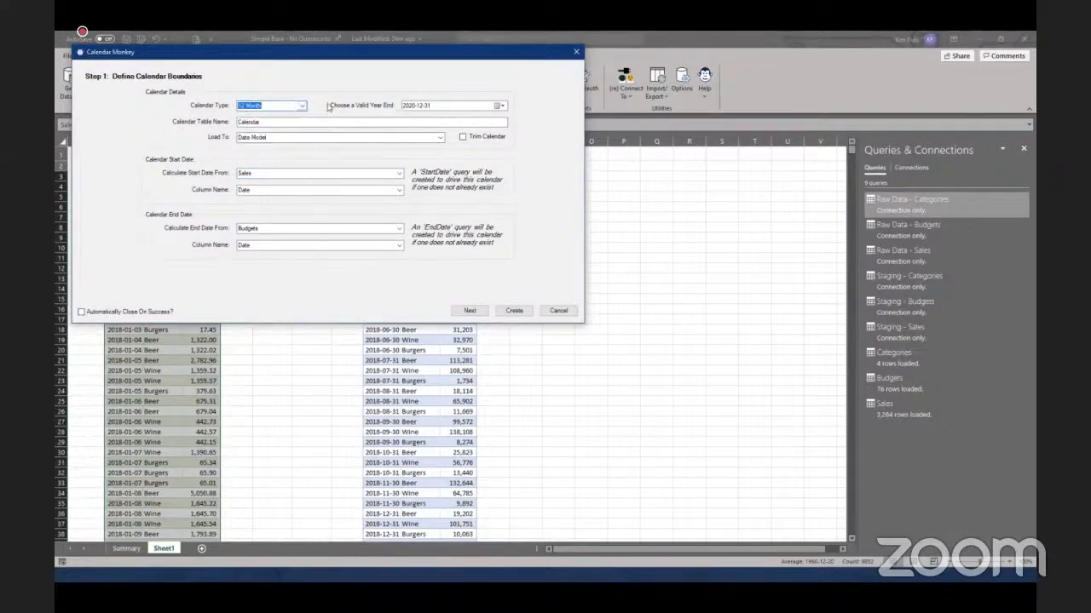
Set the calendar's valid year end to 2020-09-30
{"action": "left_click", "coordinate": [500, 106]}
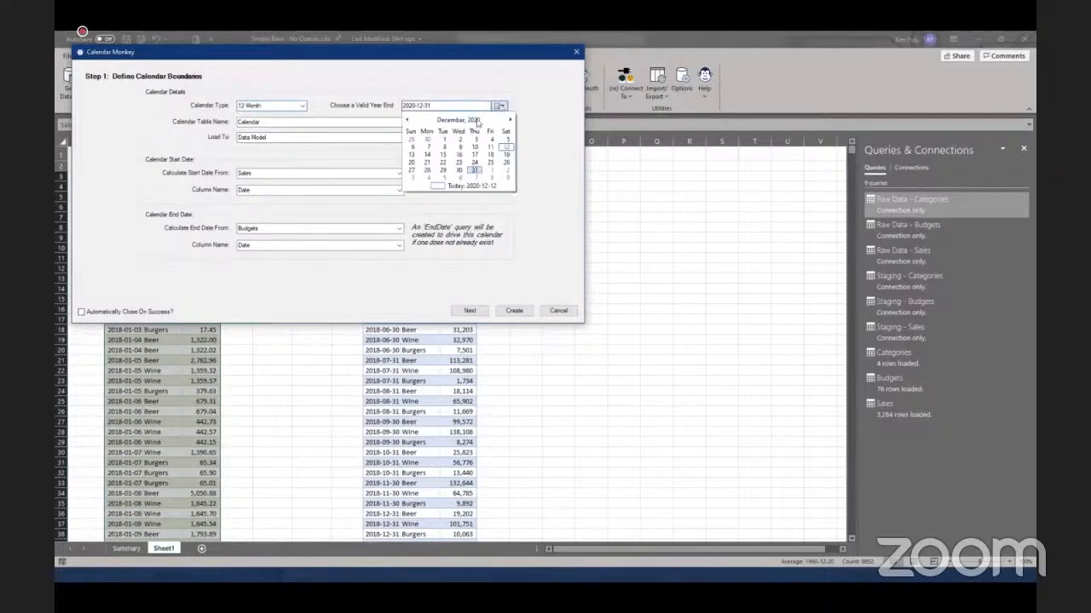
{"action": "left_click", "coordinate": [473, 121]}
{"action": "left_click", "coordinate": [417, 172]}
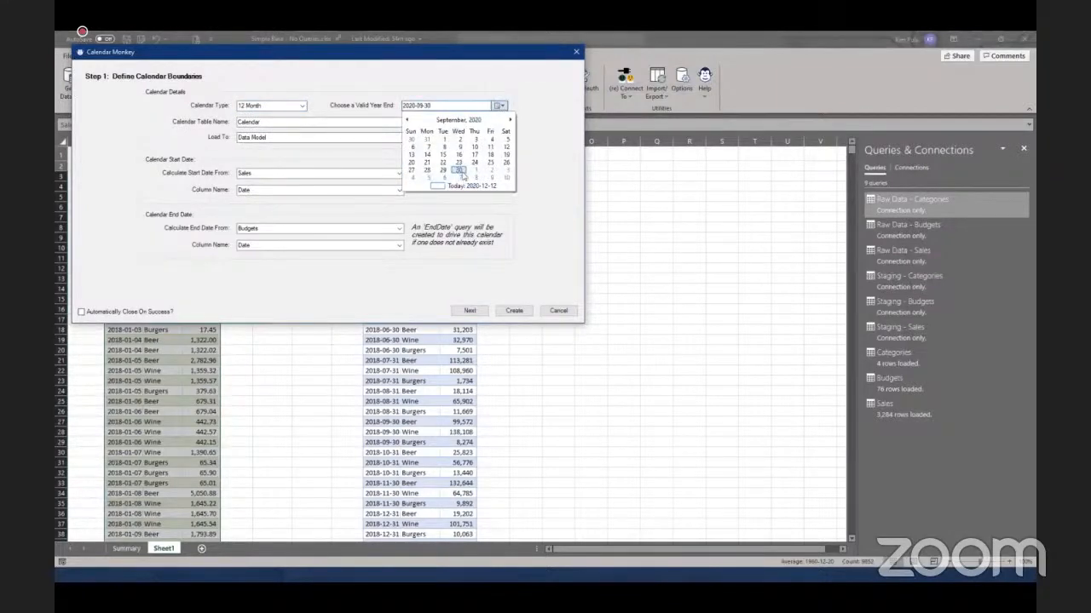
{"action": "left_click", "coordinate": [454, 172]}
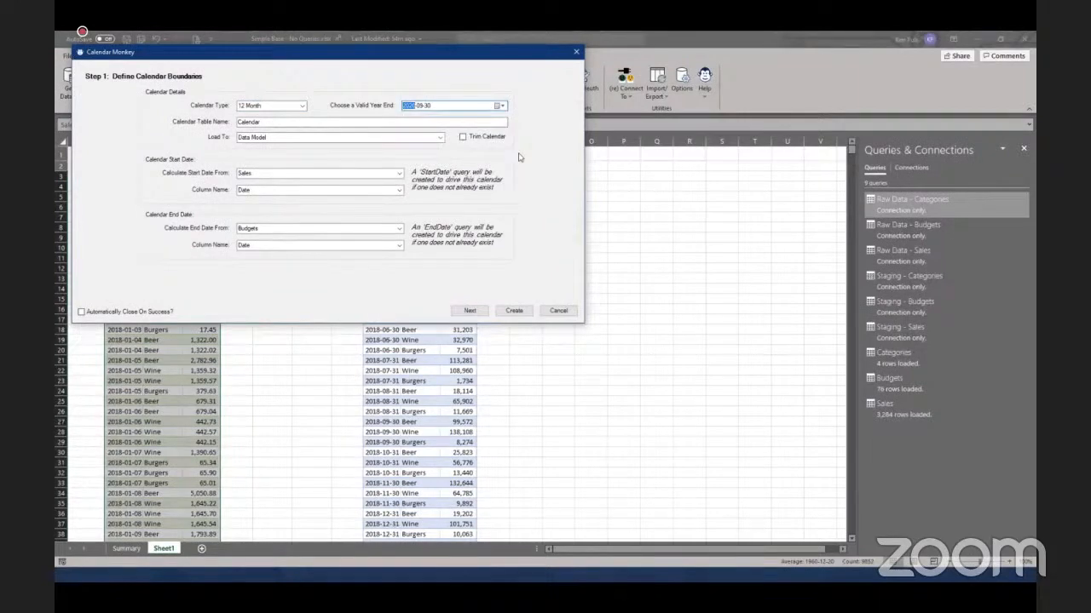
Create the Calendar table in the data model with the preselected columns and relationships to the Date columns of Budgets and Sales
{"action": "left_click", "coordinate": [482, 313]}
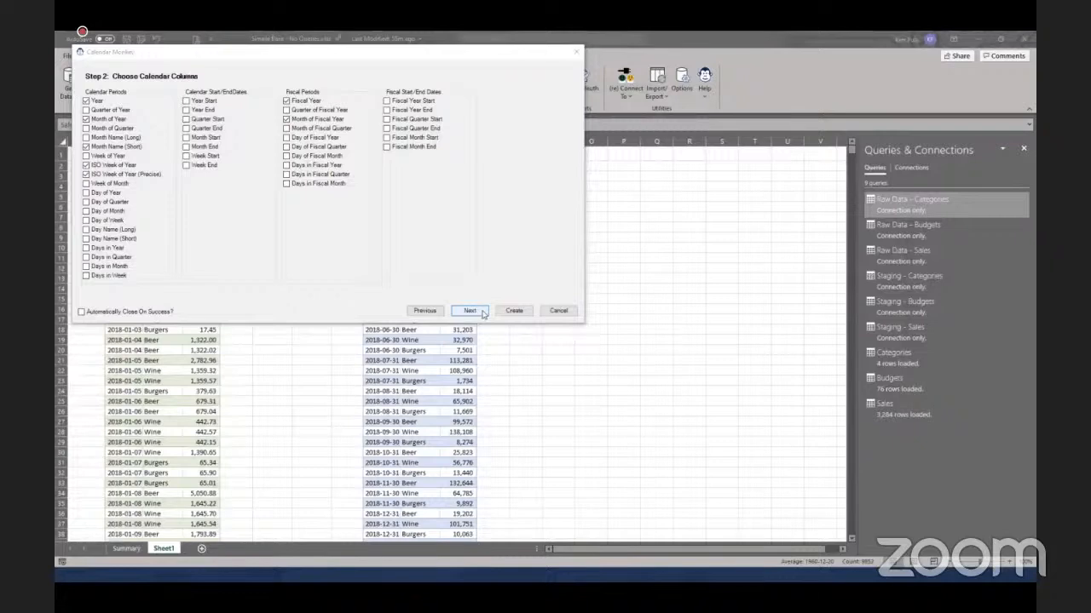
{"action": "left_click", "coordinate": [471, 310]}
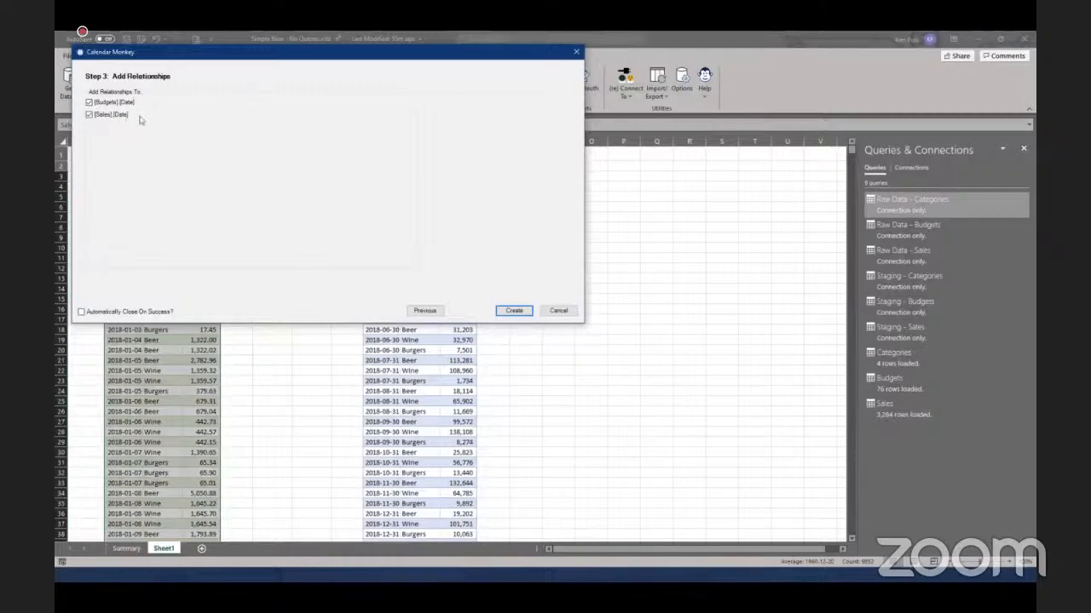
{"action": "left_click", "coordinate": [522, 312]}
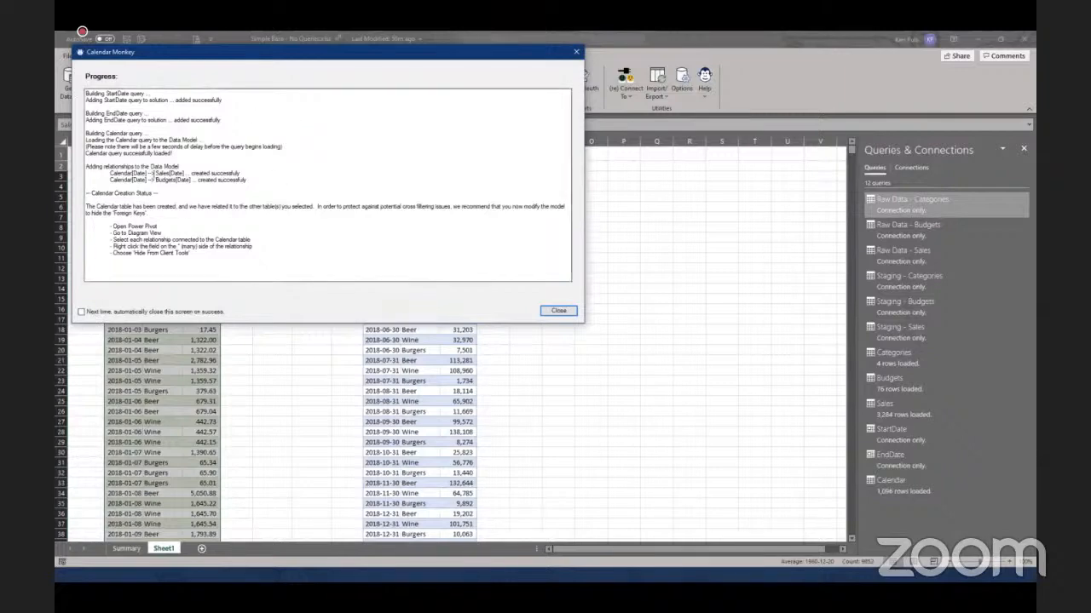
{"action": "left_click", "coordinate": [559, 312]}
Open the data model and examine the columns of the Calendar table
{"action": "left_click", "coordinate": [387, 85]}
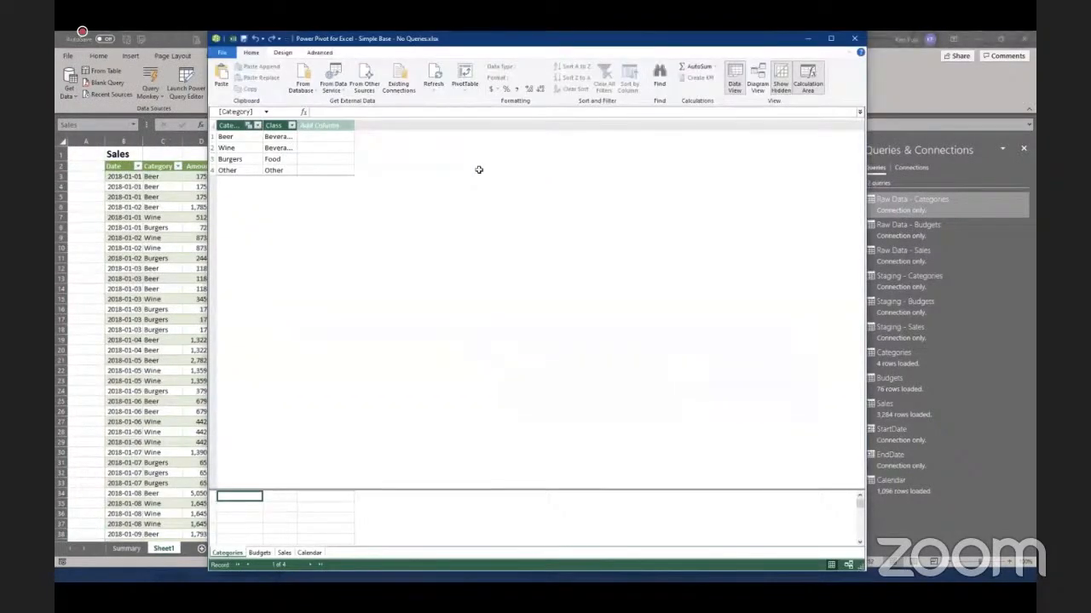
{"action": "left_click", "coordinate": [312, 554]}
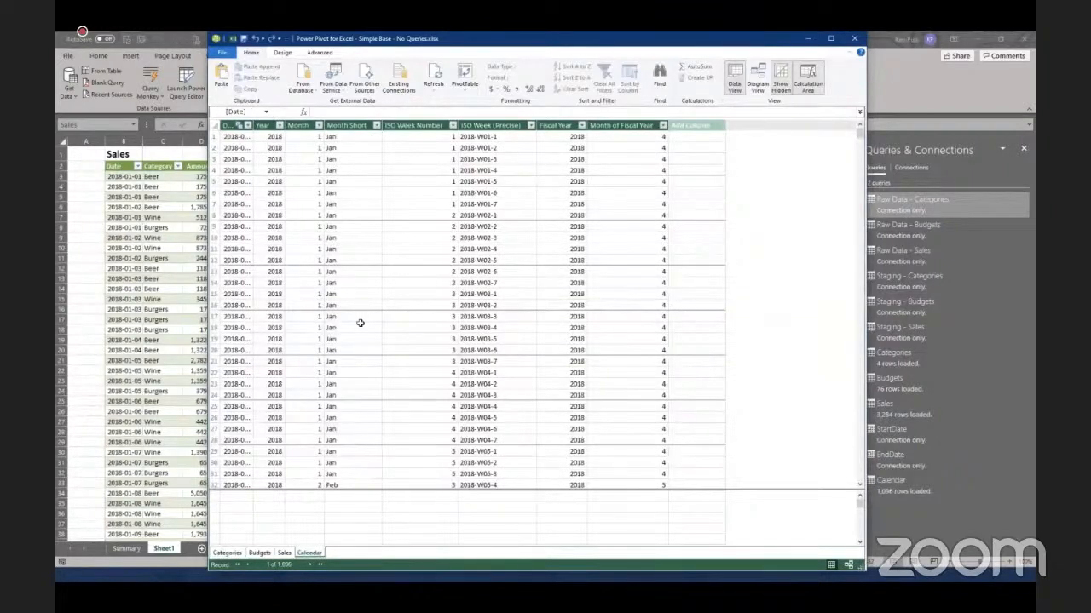
Show the data model as a diagram, align and enlarge the Calendar table beside Budgets and Sales, and check its relationships
{"action": "left_click", "coordinate": [758, 84]}
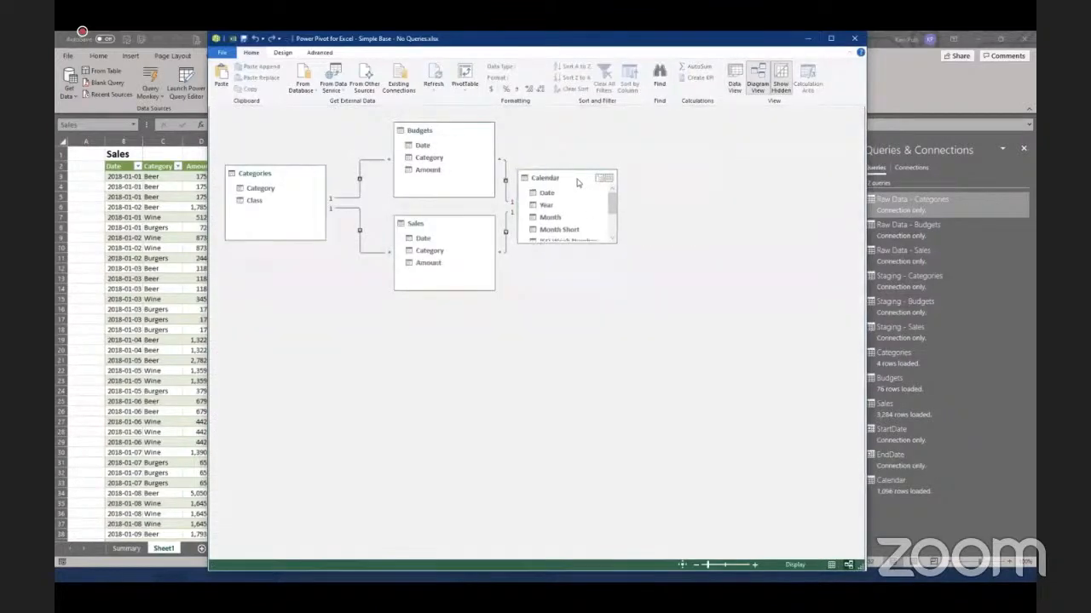
{"action": "left_click_drag", "start_coordinate": [577, 179], "coordinate": [604, 134]}
{"action": "left_click_drag", "start_coordinate": [603, 196], "coordinate": [594, 288]}
{"action": "left_click", "coordinate": [529, 198]}
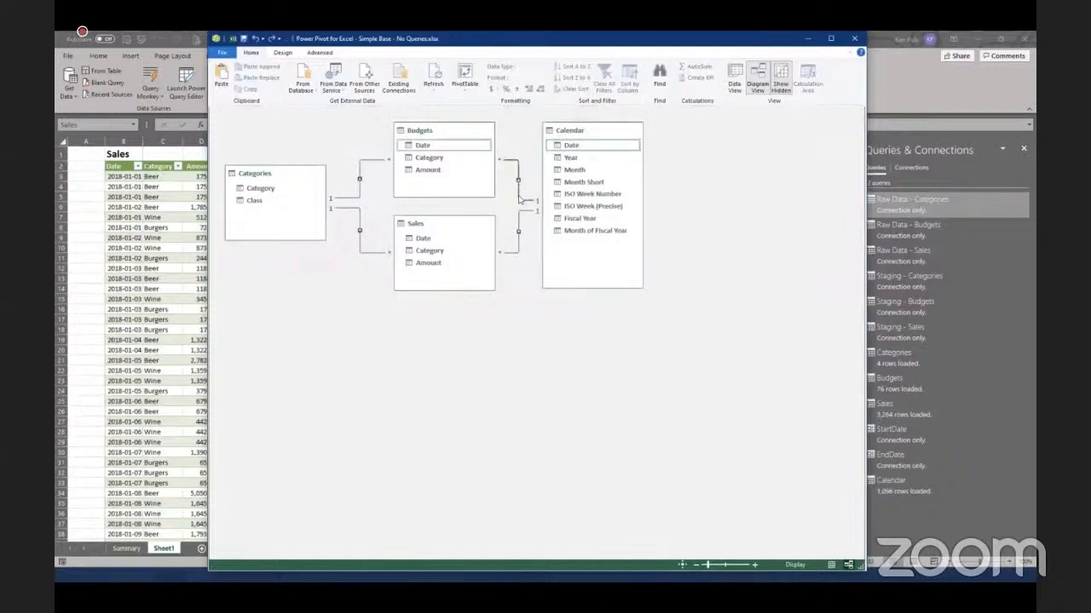
{"action": "left_click", "coordinate": [519, 244]}
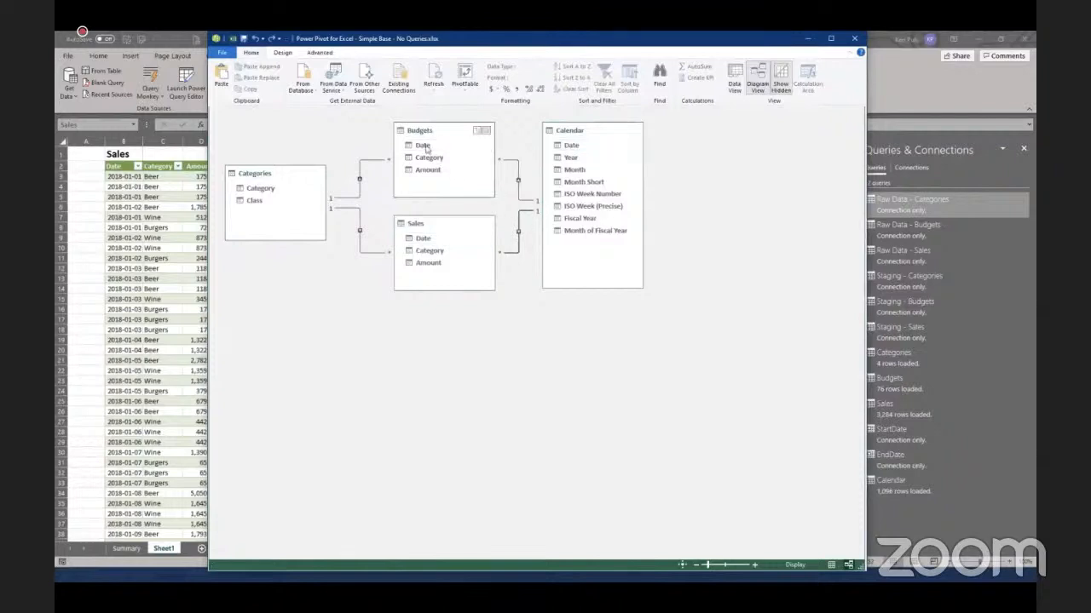
Hide the Date, Category and Amount columns of the Budgets table from client tools
{"action": "left_click", "coordinate": [423, 147]}
{"action": "left_click", "coordinate": [422, 161], "text": "ctrl"}
{"action": "left_click", "coordinate": [423, 170], "text": "ctrl"}
{"action": "right_click", "coordinate": [426, 171]}
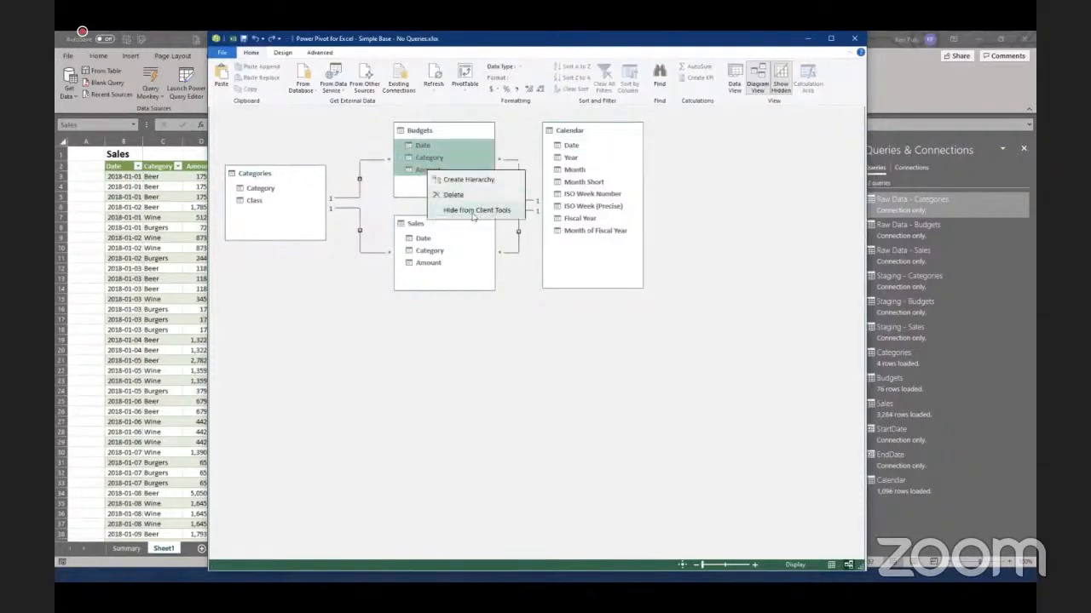
{"action": "key", "text": "Return"}
Hide the Date, Category and Amount columns of the Sales table from client tools
{"action": "left_click", "coordinate": [424, 238]}
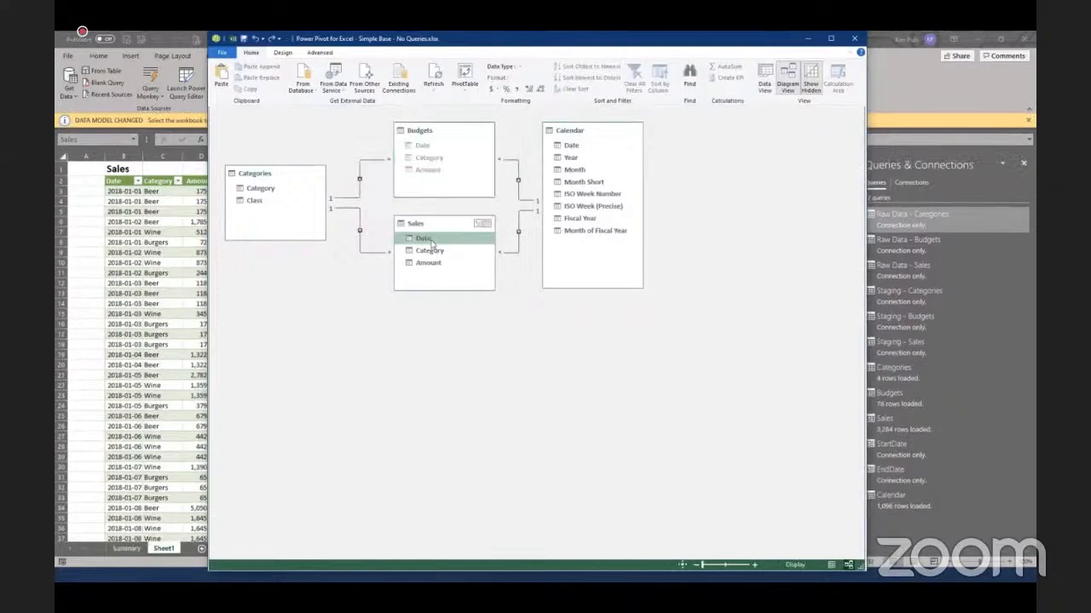
{"action": "left_click", "coordinate": [434, 265], "text": "shift"}
{"action": "right_click", "coordinate": [435, 266]}
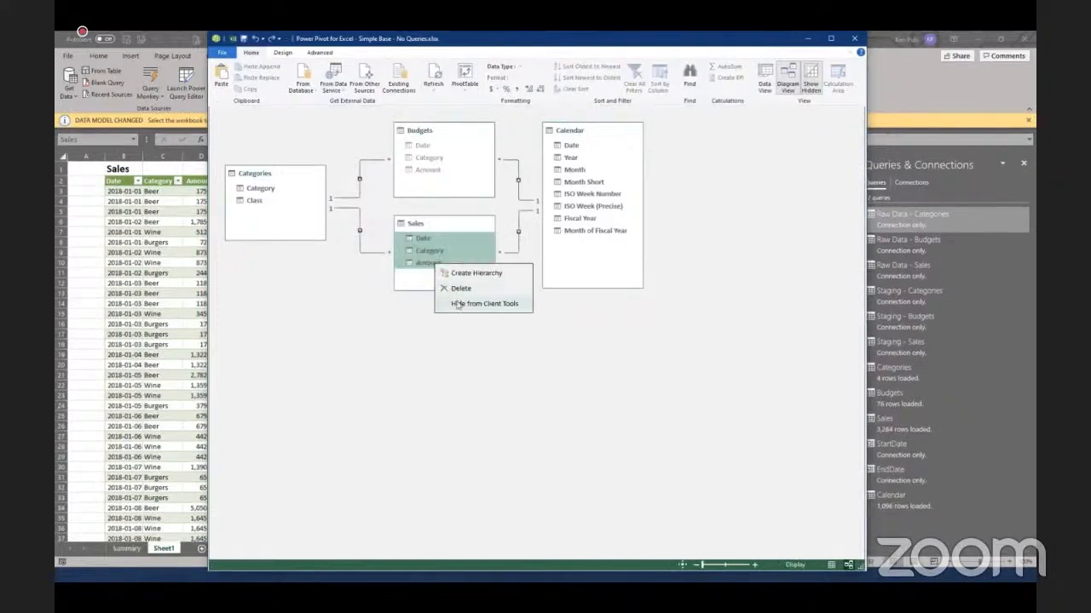
{"action": "left_click", "coordinate": [458, 305]}
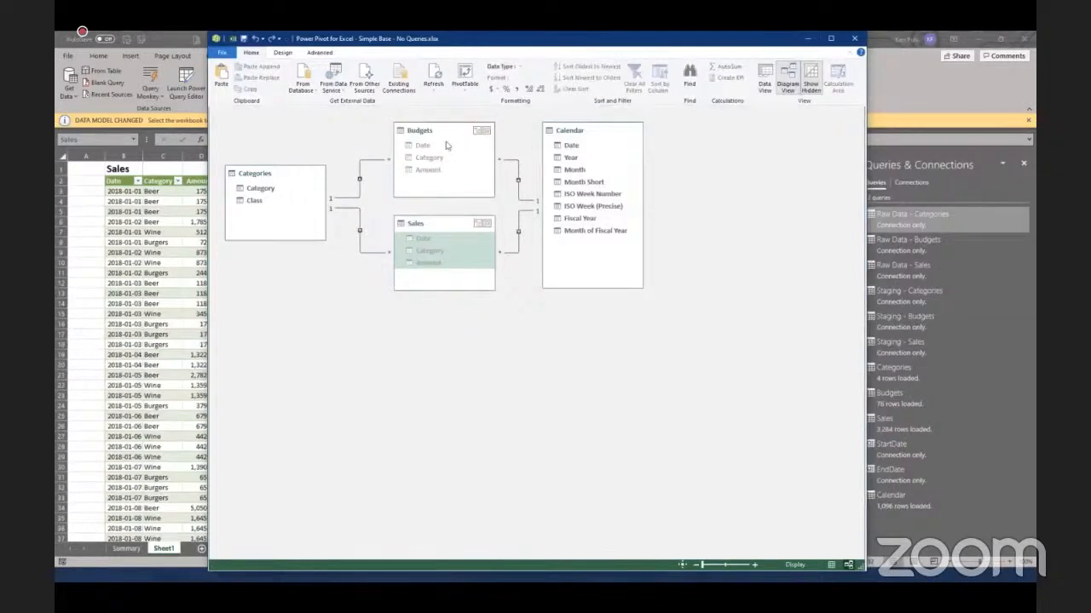
Sort the Calendar table's Month Short column by Month of Fiscal Year and return to the workbook
{"action": "left_click", "coordinate": [765, 84]}
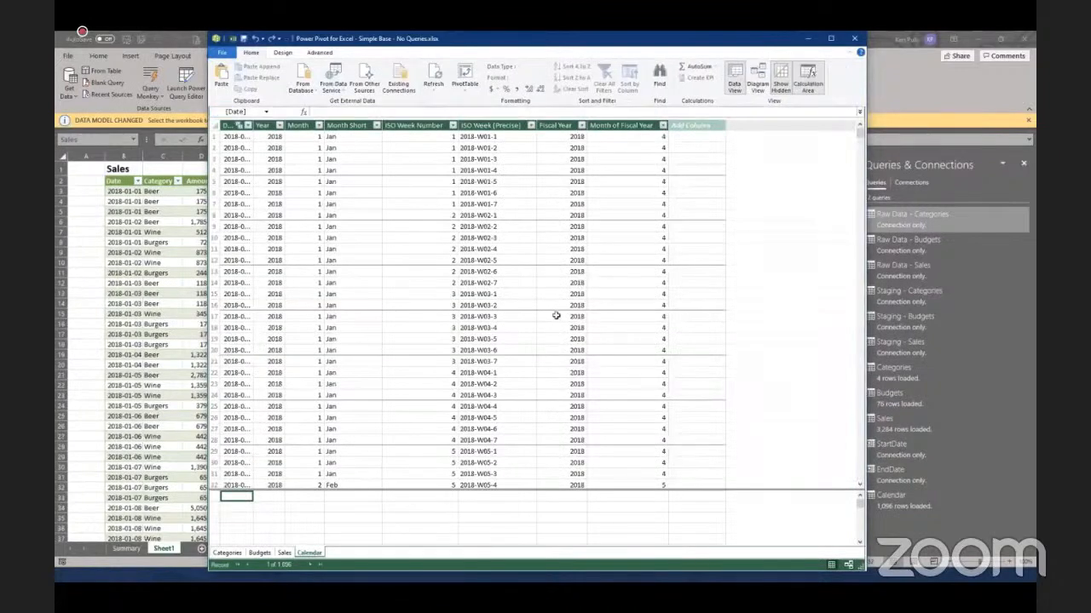
{"action": "left_click", "coordinate": [342, 125]}
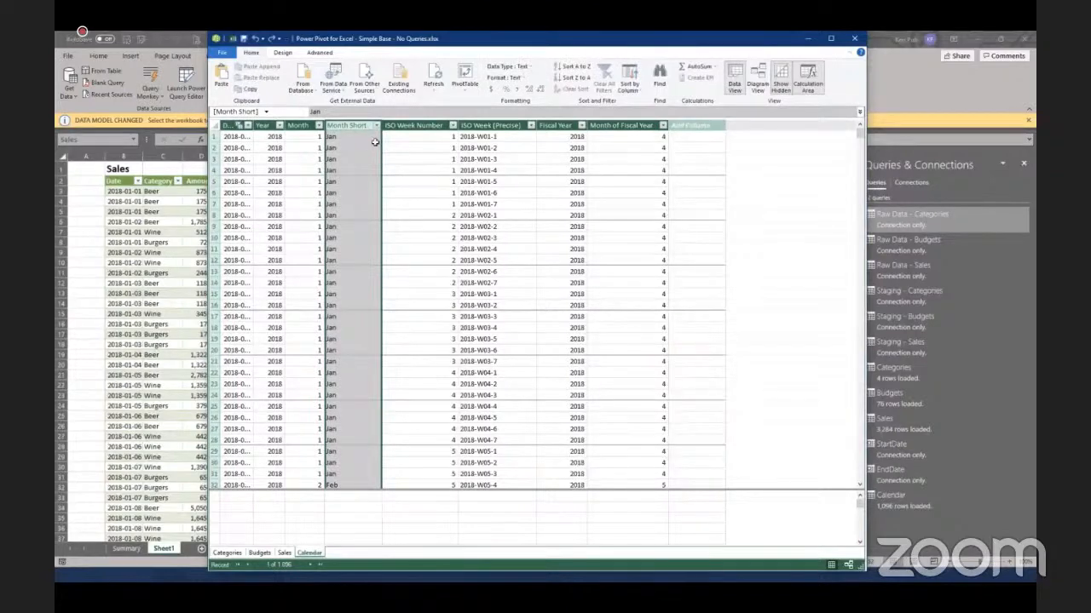
{"action": "left_click", "coordinate": [638, 92]}
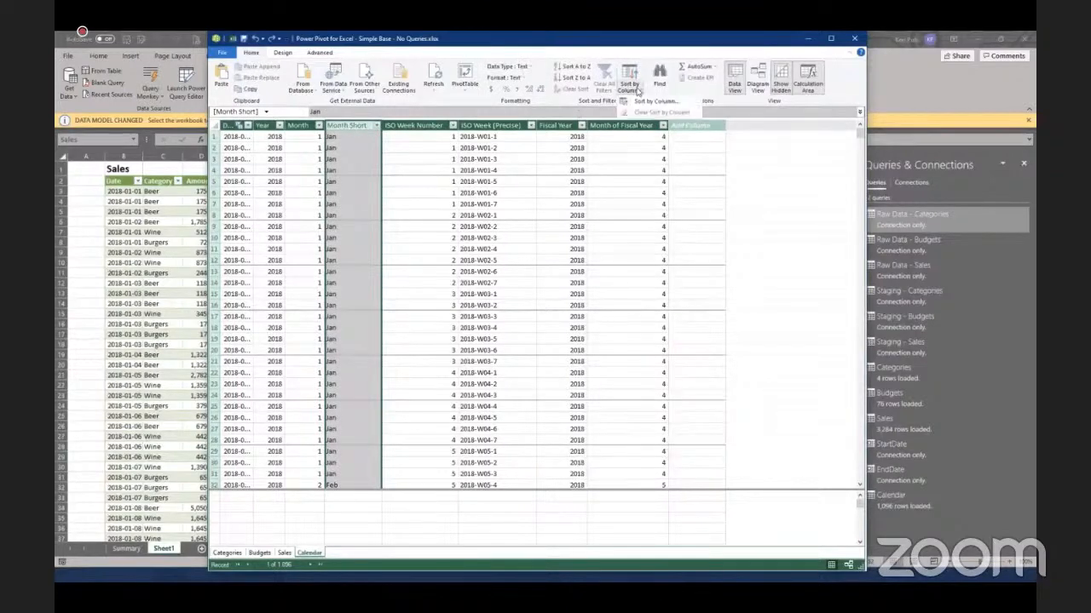
{"action": "left_click", "coordinate": [644, 102]}
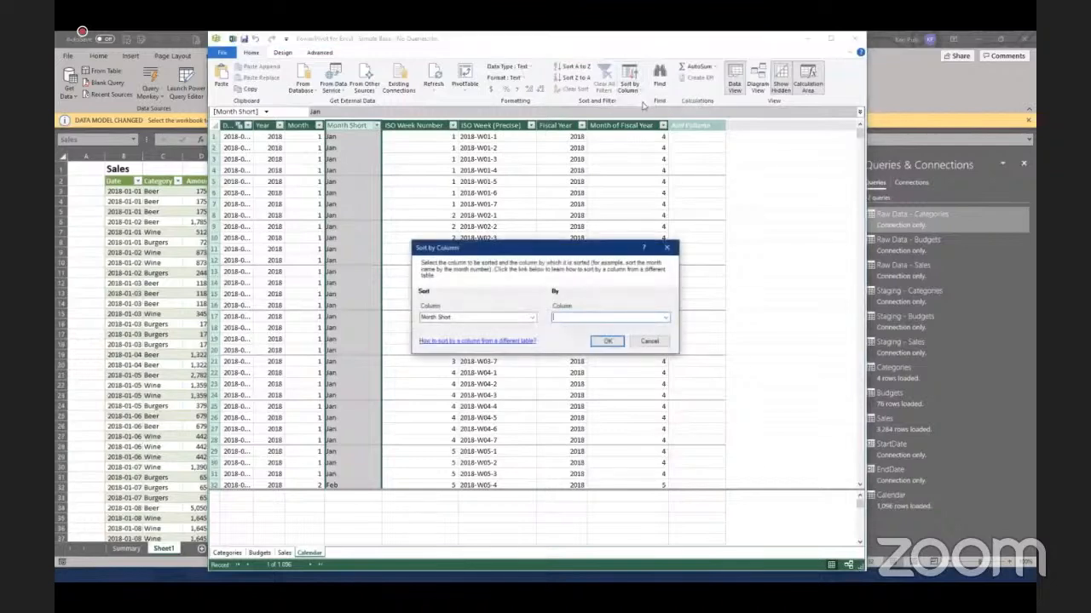
{"action": "left_click", "coordinate": [665, 318]}
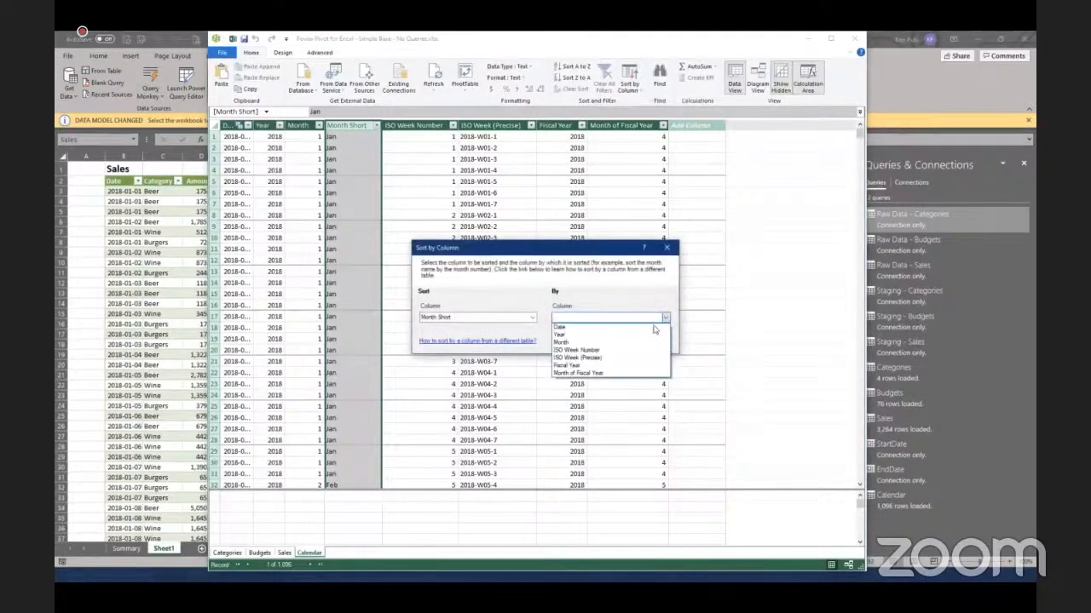
{"action": "left_click", "coordinate": [604, 375]}
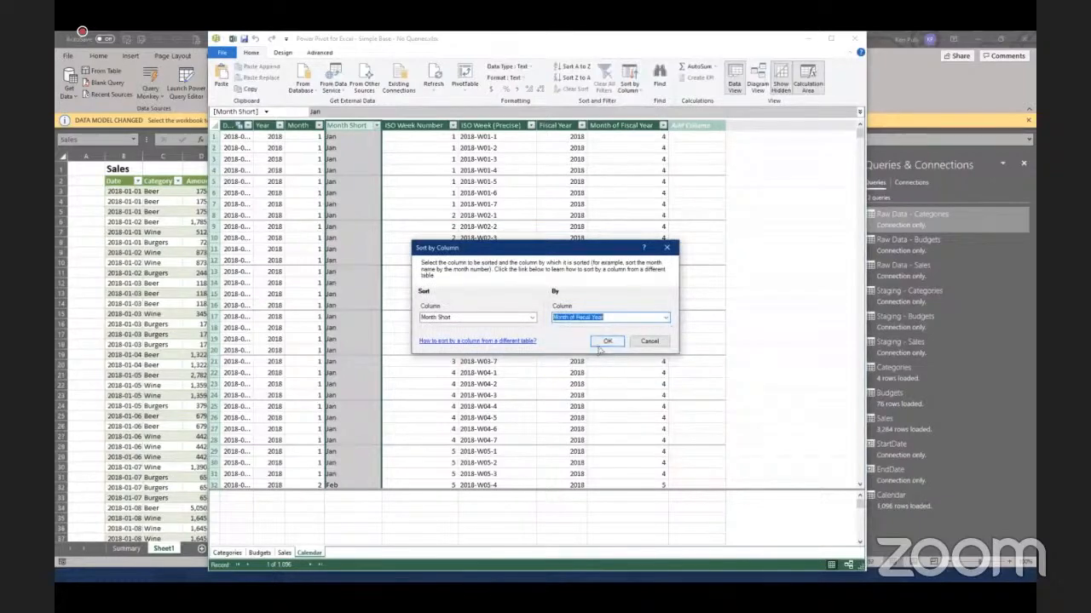
{"action": "left_click", "coordinate": [605, 342]}
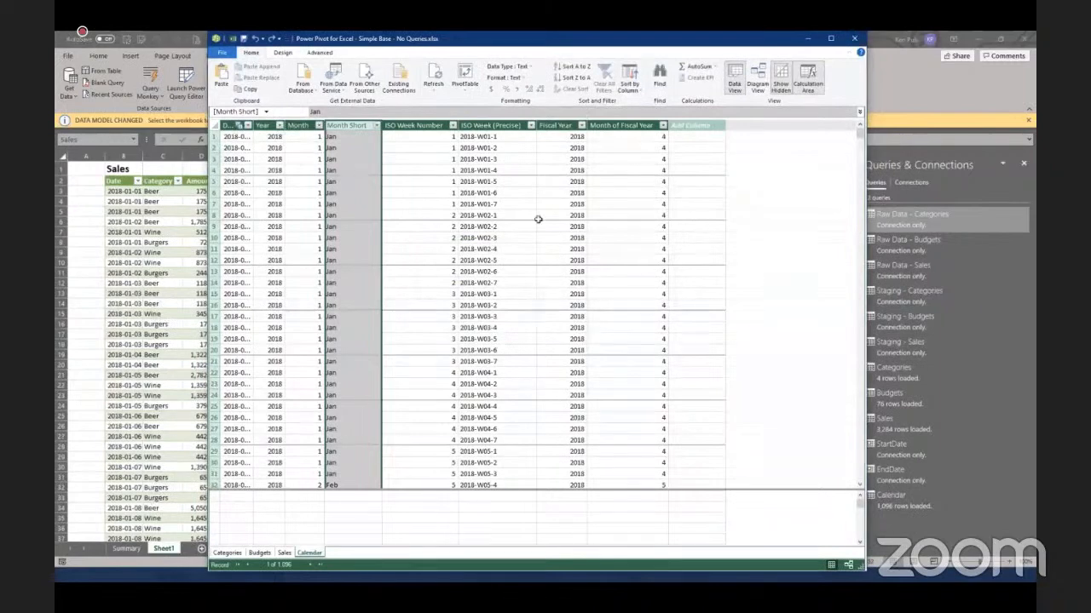
{"action": "left_click", "coordinate": [855, 40]}
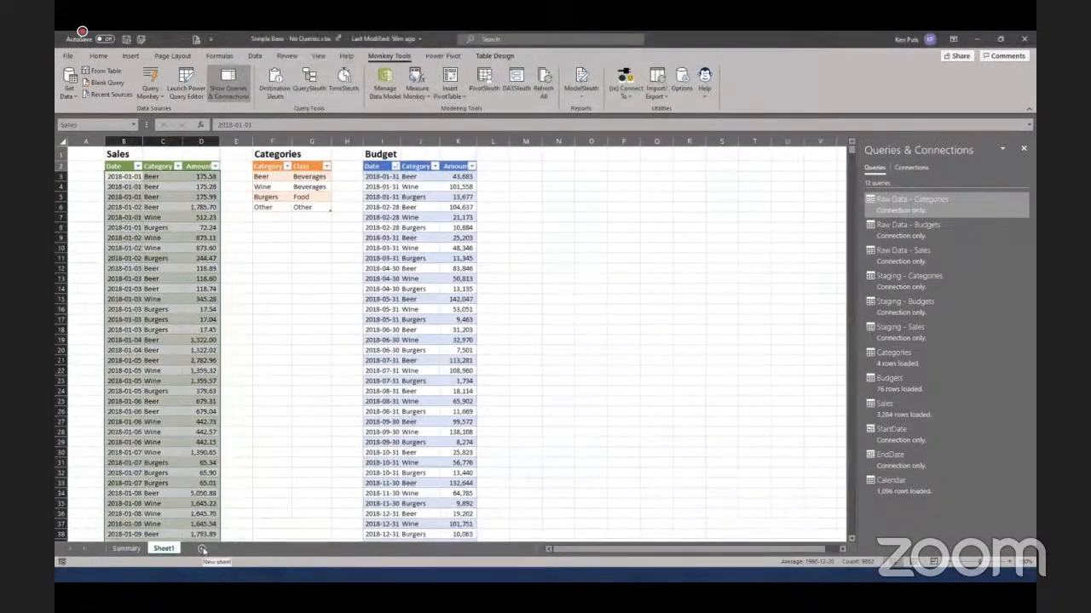
Add a new worksheet and insert a PivotTable from the data model at cell B8
{"action": "left_click", "coordinate": [202, 549]}
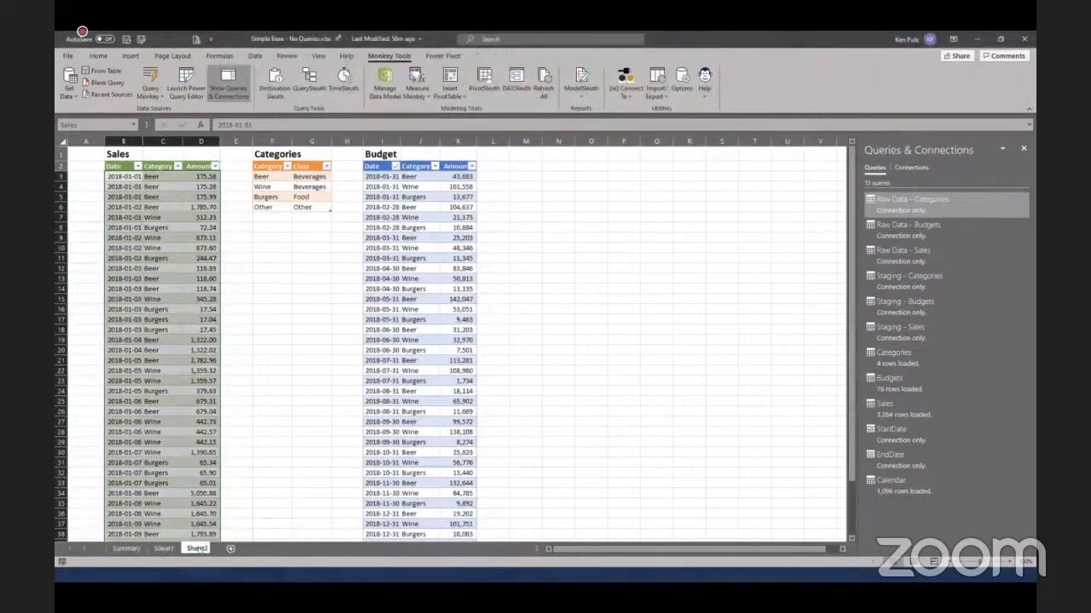
{"action": "left_click", "coordinate": [128, 223]}
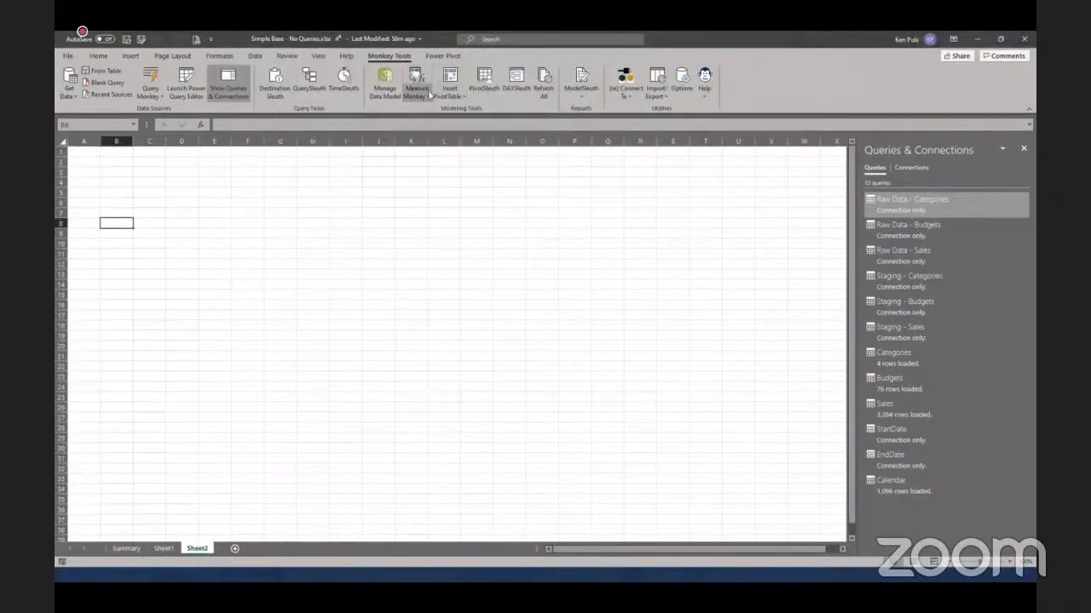
{"action": "left_click", "coordinate": [455, 99]}
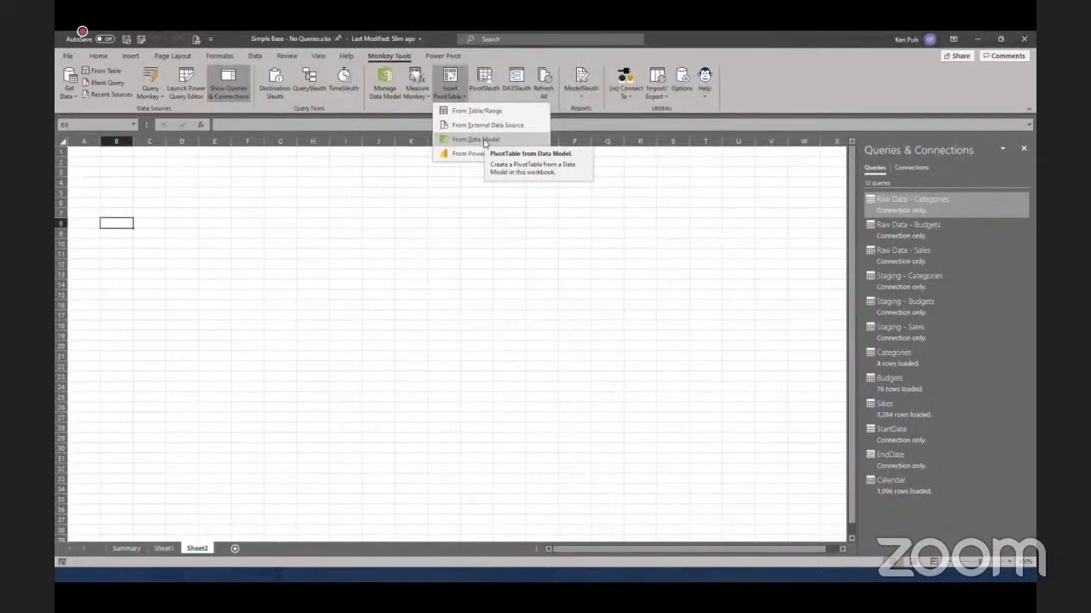
{"action": "left_click", "coordinate": [485, 141]}
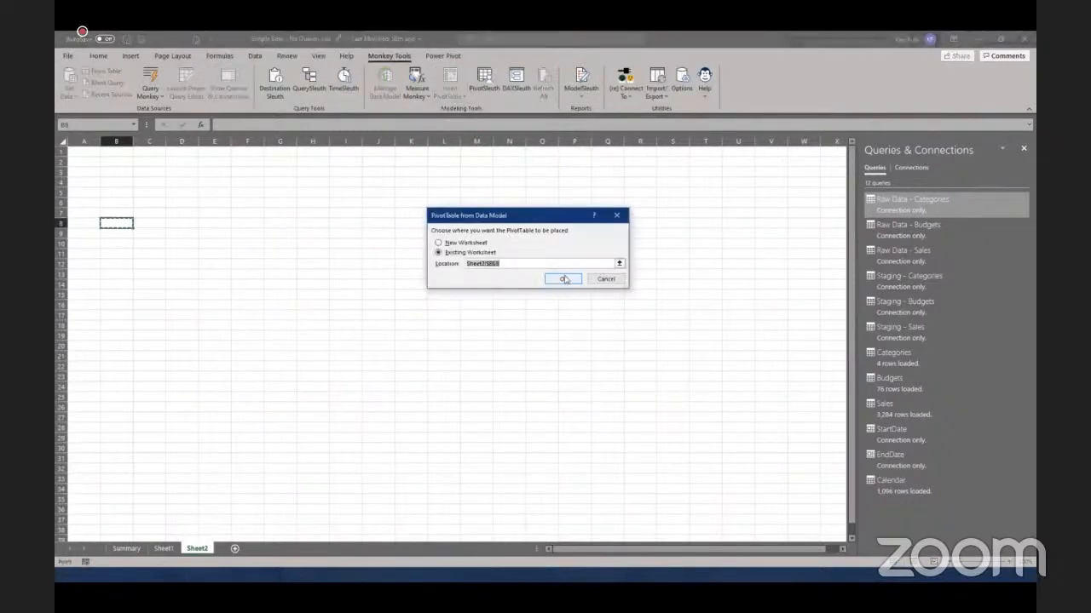
{"action": "left_click", "coordinate": [564, 280]}
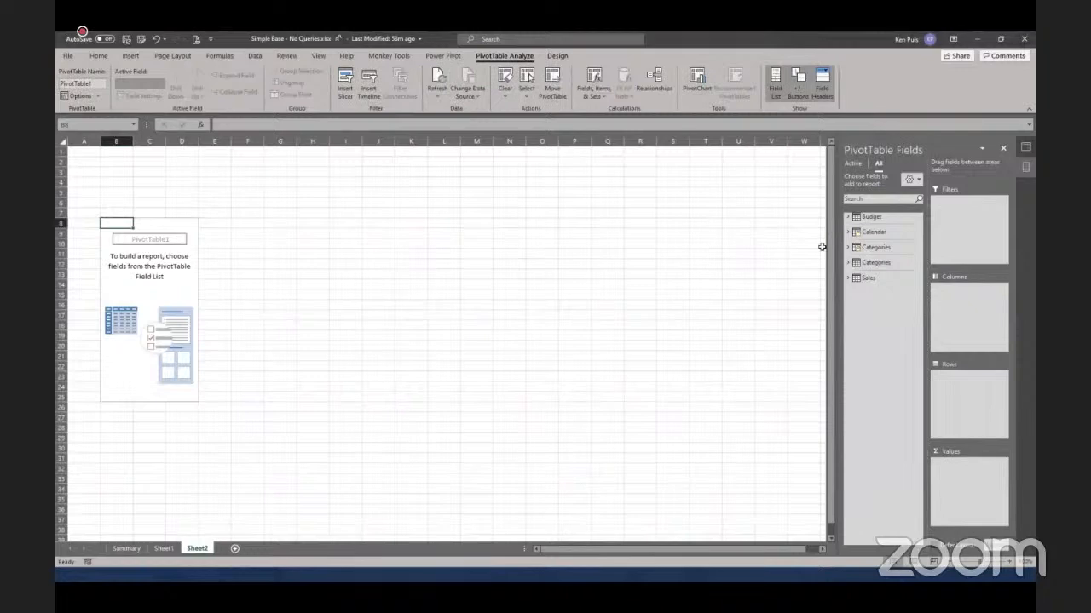
Put the Calendar table's Month Short on the PivotTable rows and the Class field of Categories on the columns
{"action": "left_click", "coordinate": [852, 233]}
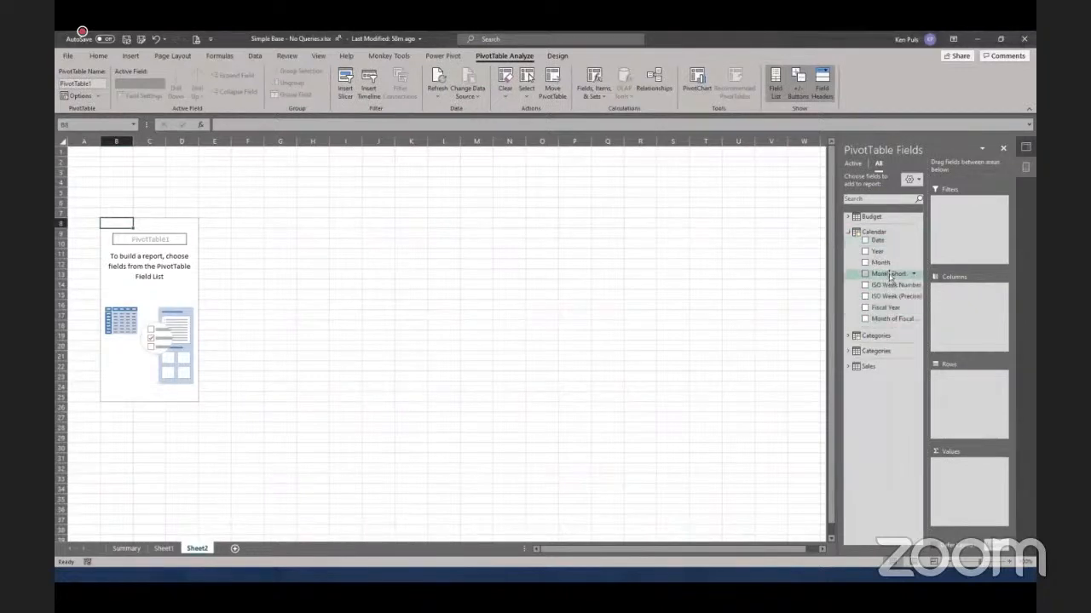
{"action": "left_click_drag", "start_coordinate": [890, 275], "coordinate": [962, 388]}
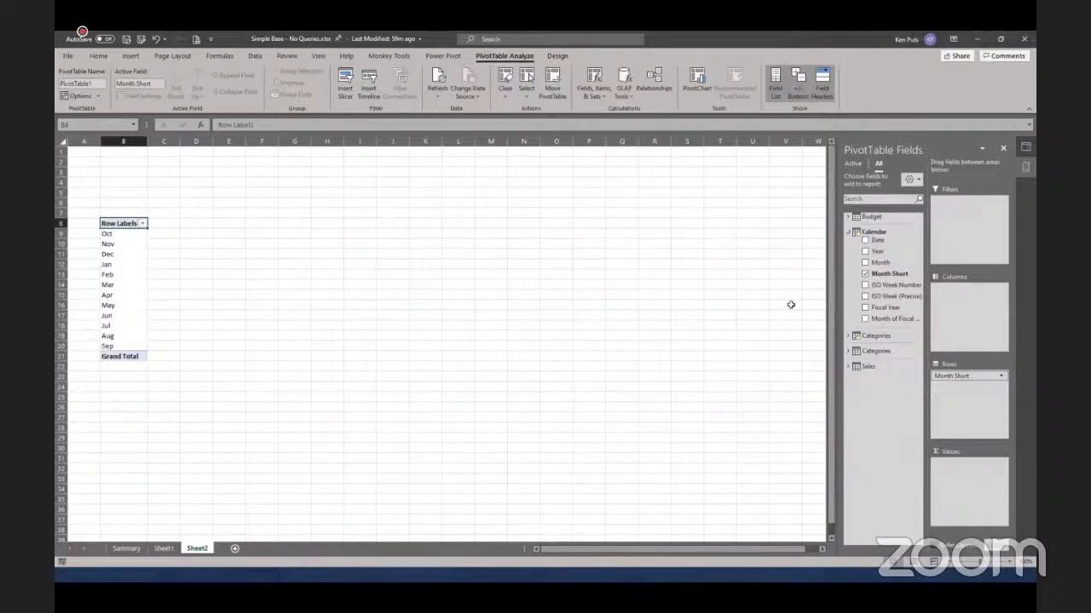
{"action": "left_click", "coordinate": [849, 232]}
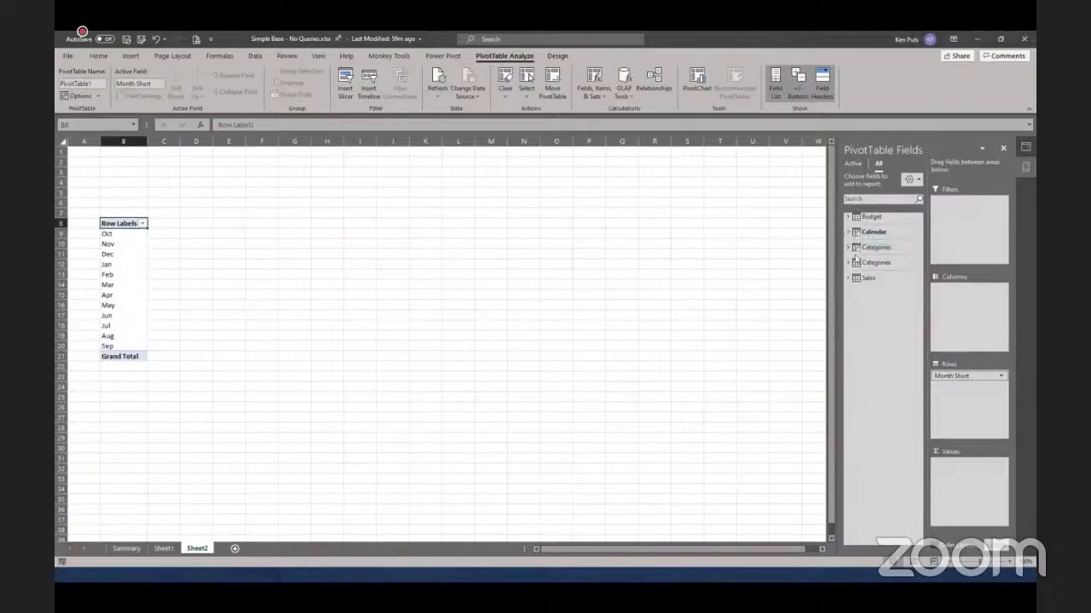
{"action": "left_click", "coordinate": [848, 248]}
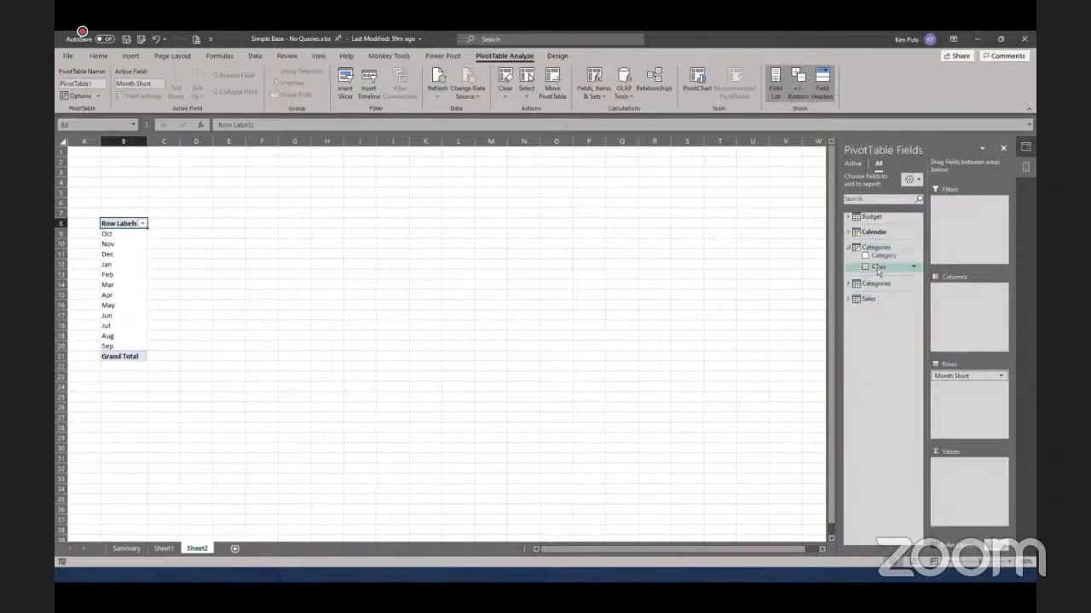
{"action": "left_click_drag", "start_coordinate": [877, 267], "coordinate": [951, 308]}
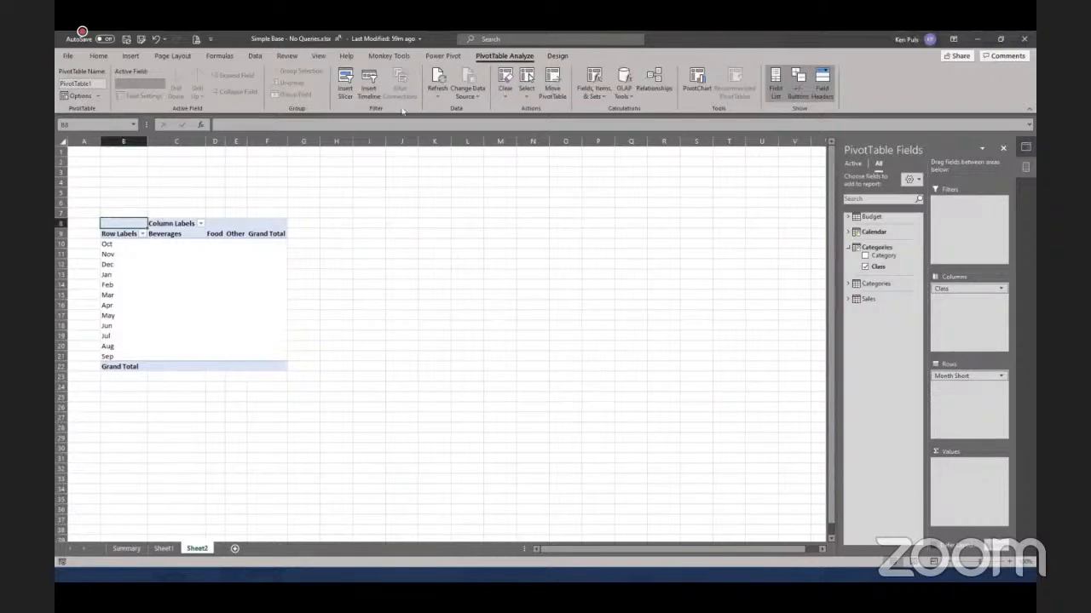
Start a basic explicit measure with Measure Monkey that aggregates the Amount column of the Sales table
{"action": "left_click", "coordinate": [442, 55]}
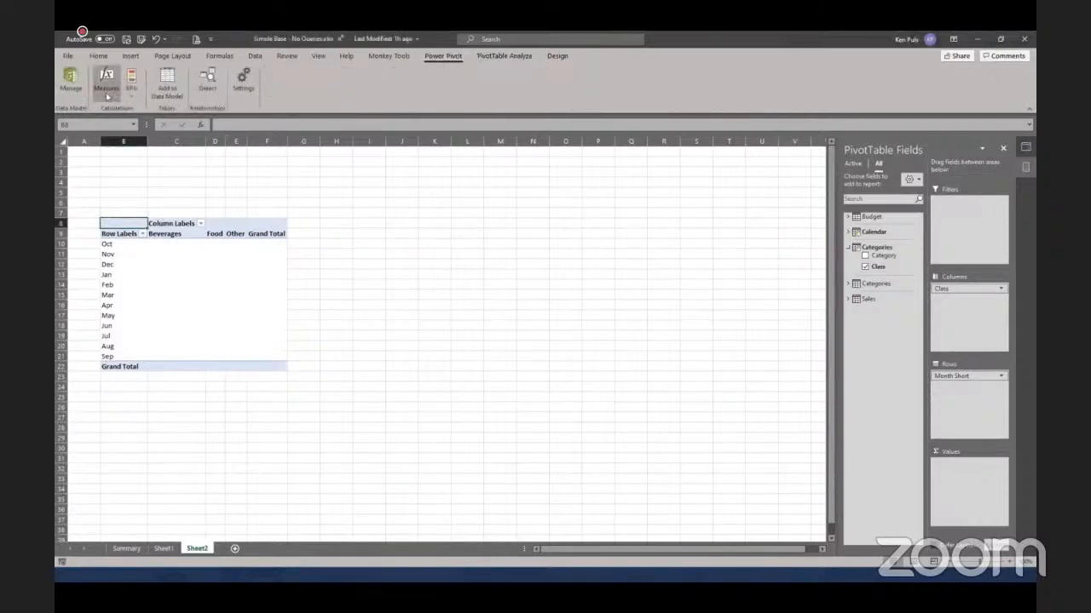
{"action": "left_click", "coordinate": [106, 81]}
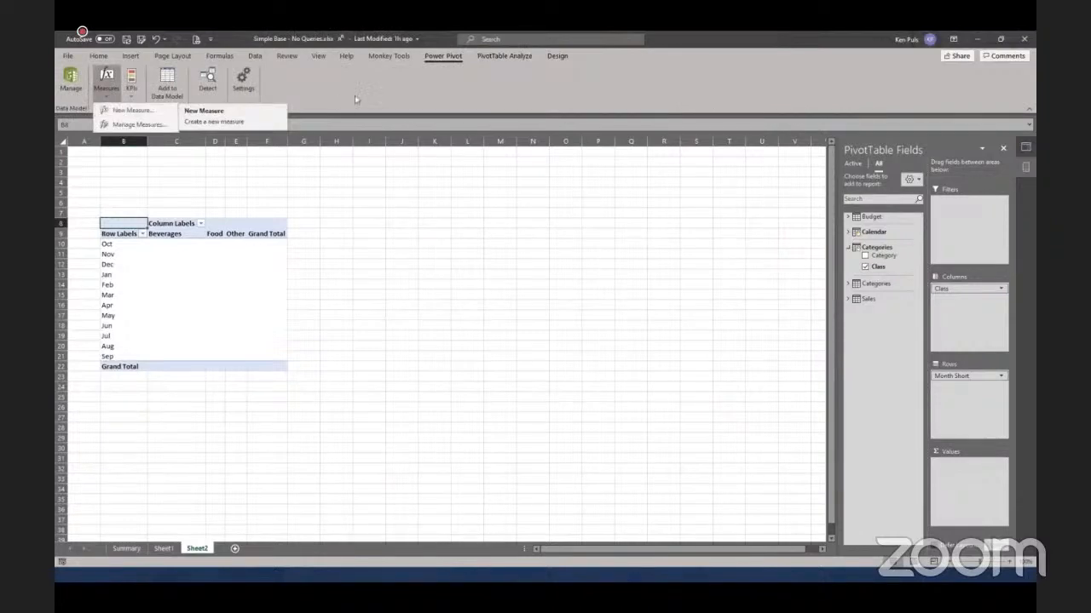
{"action": "left_click", "coordinate": [383, 56]}
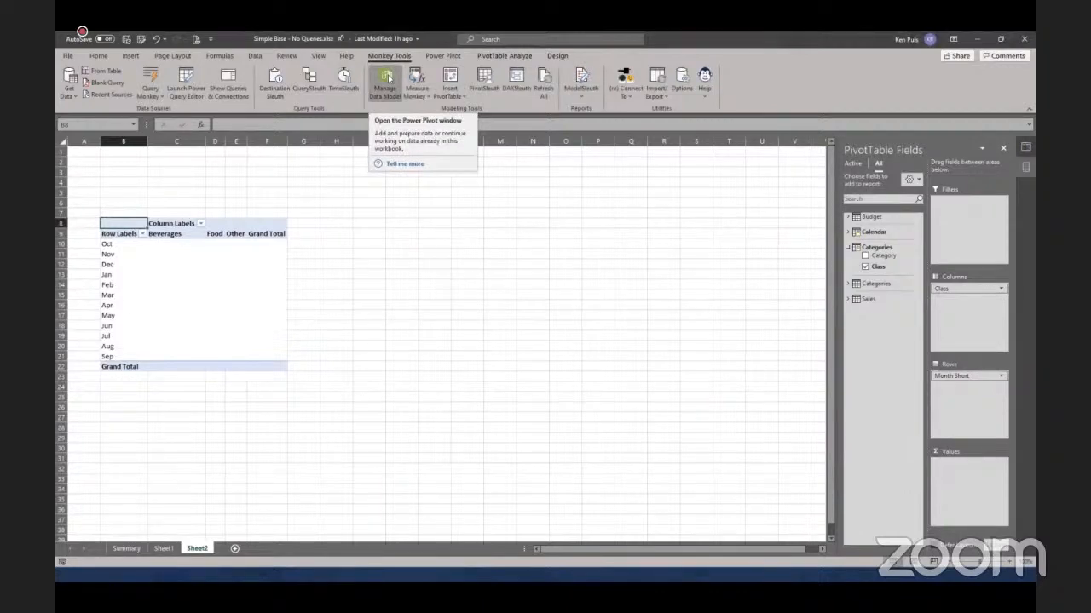
{"action": "left_click", "coordinate": [421, 97]}
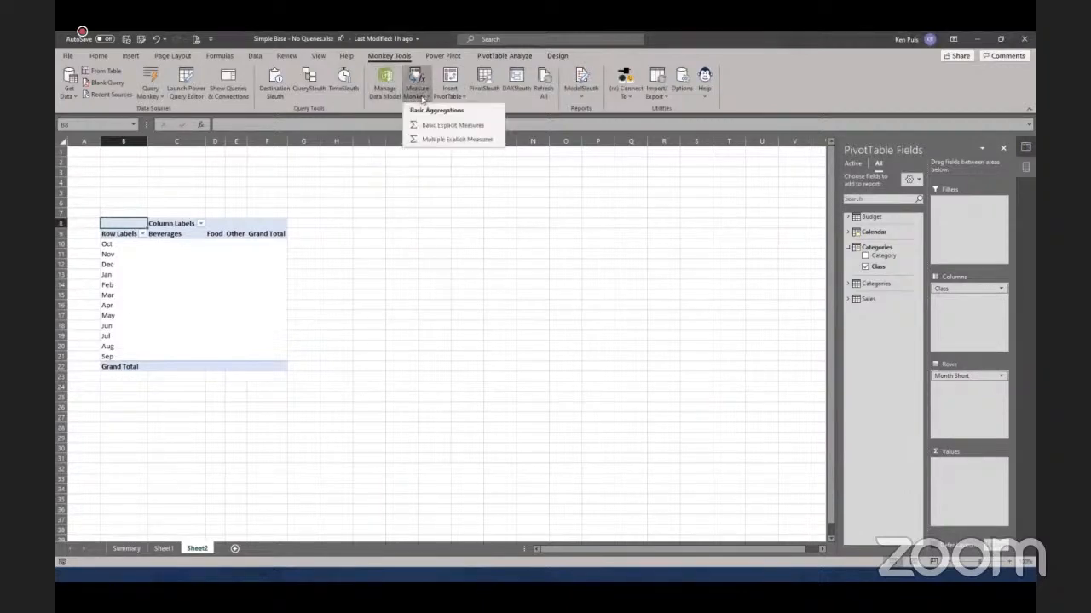
{"action": "left_click", "coordinate": [444, 127]}
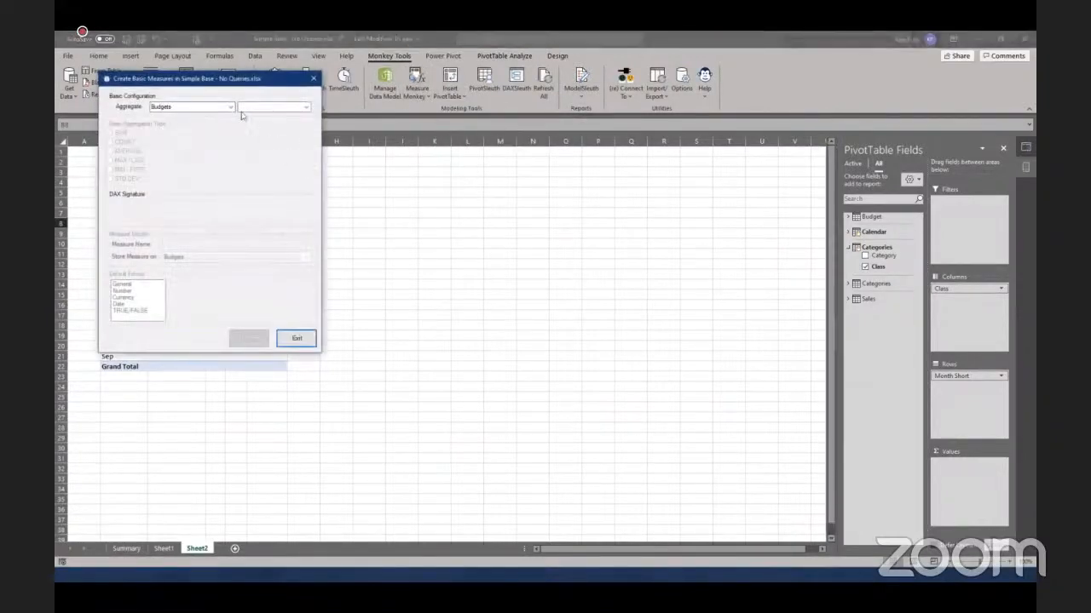
{"action": "left_click", "coordinate": [231, 106]}
{"action": "left_click", "coordinate": [207, 131]}
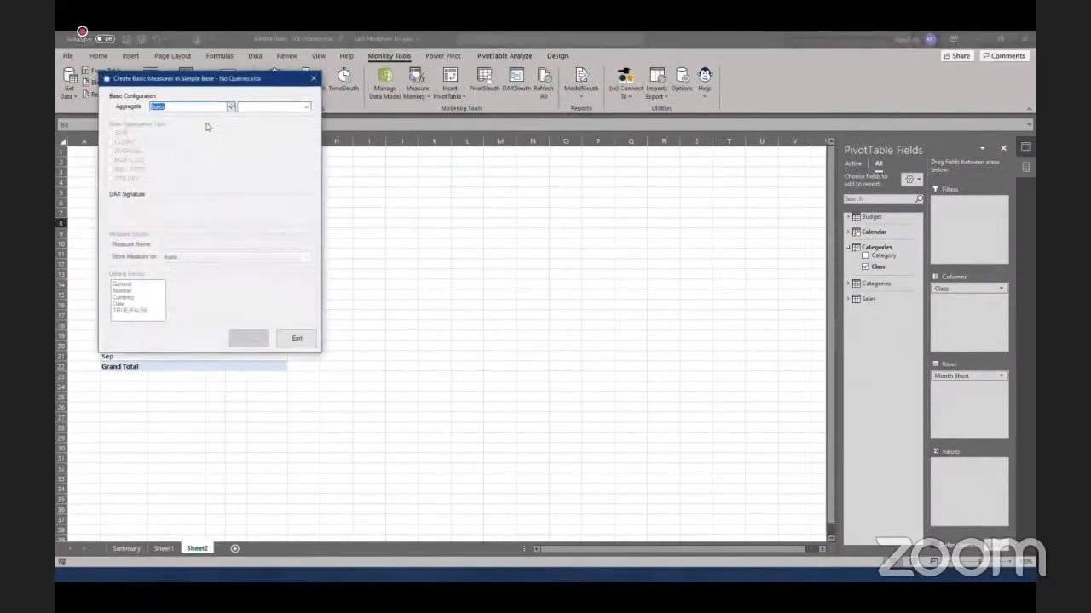
{"action": "left_click", "coordinate": [282, 110]}
{"action": "left_click", "coordinate": [290, 121]}
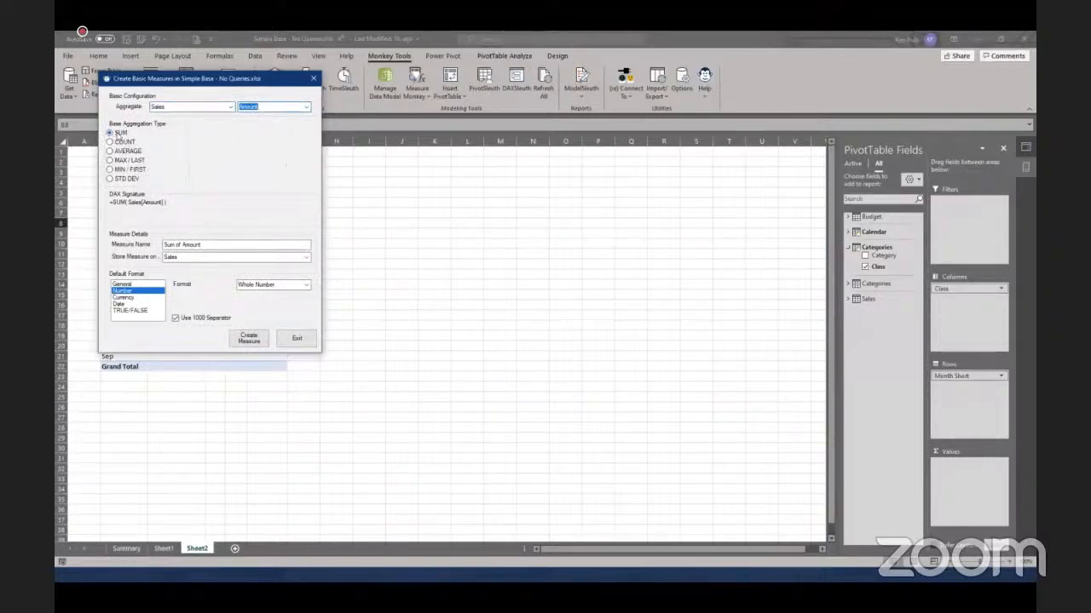
Define the measure as a COUNT of all rows in Sales and name it Transactions
{"action": "left_click", "coordinate": [177, 247]}
{"action": "left_click", "coordinate": [109, 142]}
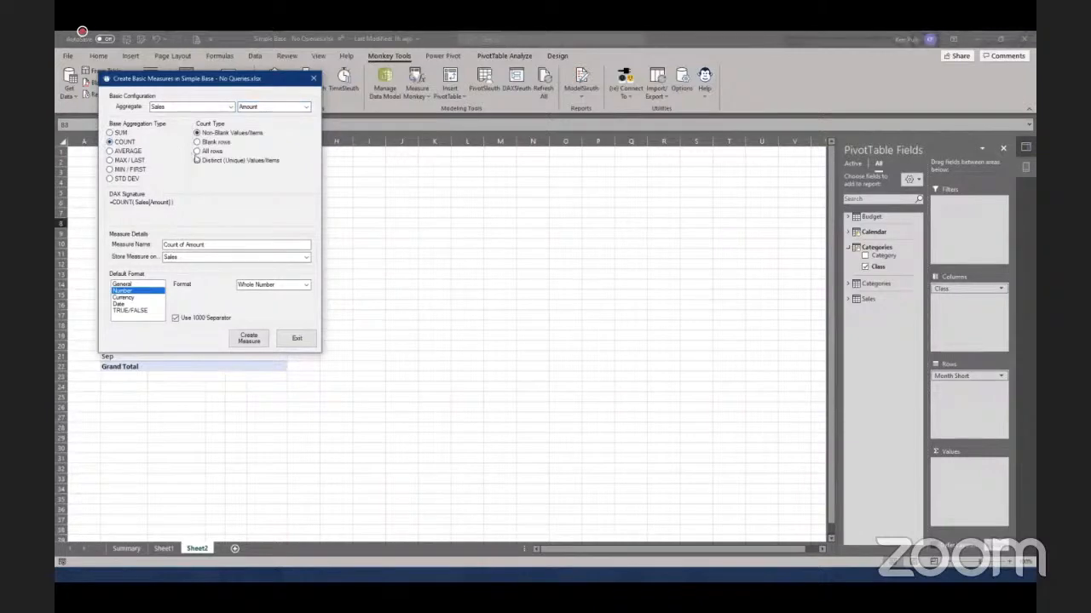
{"action": "left_click", "coordinate": [197, 152]}
{"action": "triple_click", "coordinate": [206, 244]}
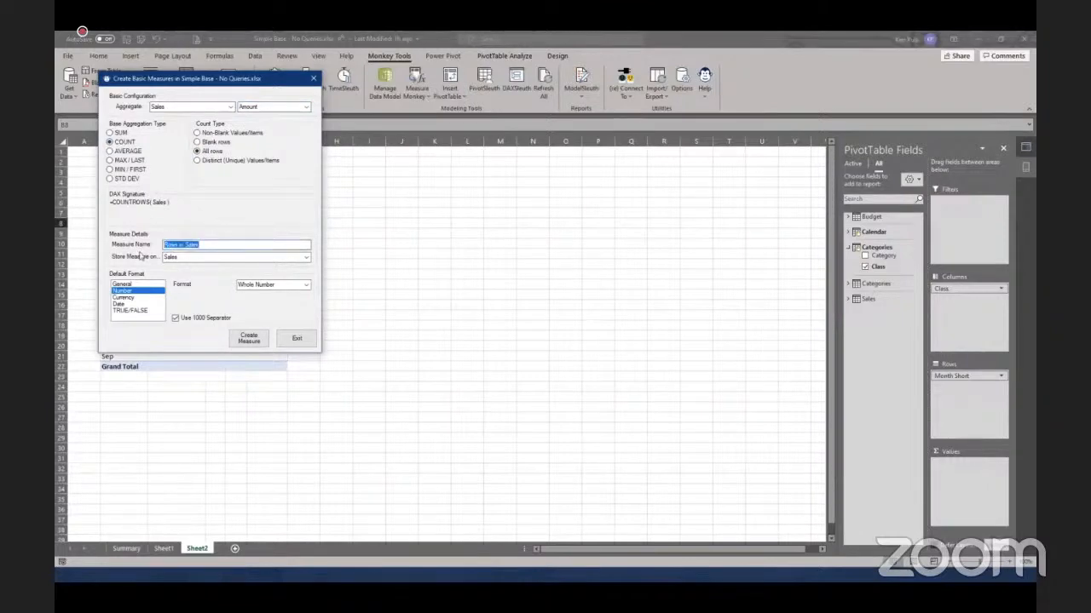
{"action": "key", "text": "BackSpace"}
{"action": "type", "text": "Transactions"}
{"action": "key", "text": "Tab"}
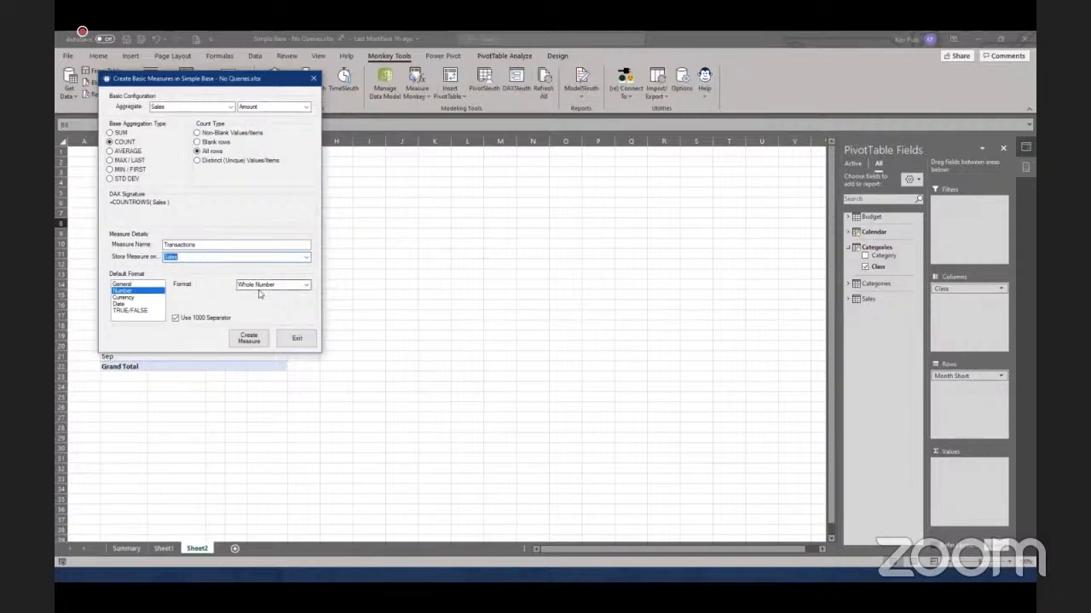
Browse the currency symbols available for the Transactions measure's default format and restore the Number format
{"action": "left_click", "coordinate": [126, 297]}
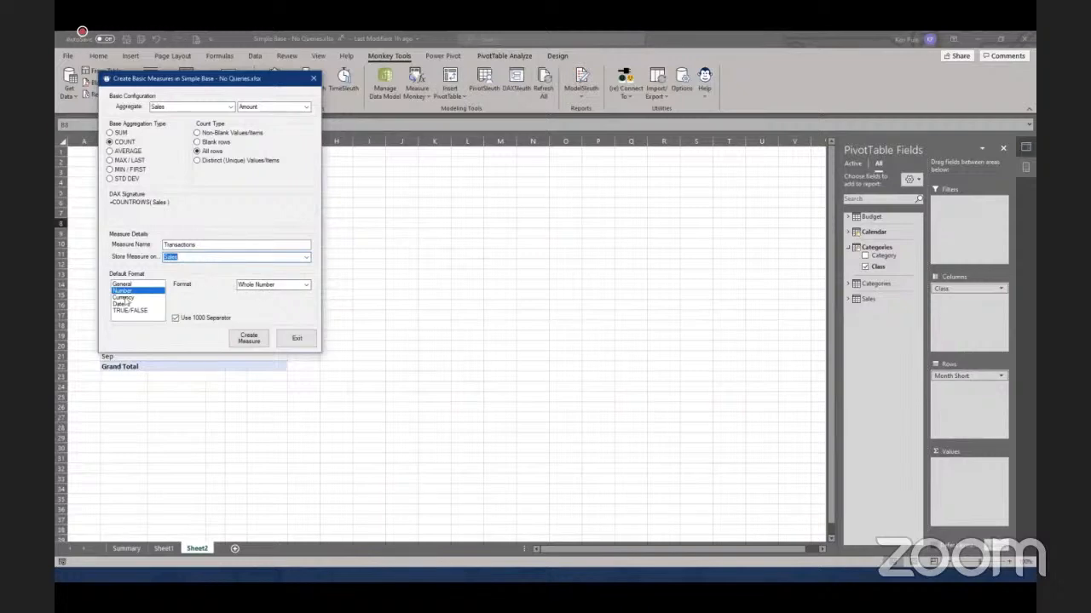
{"action": "left_click", "coordinate": [307, 286]}
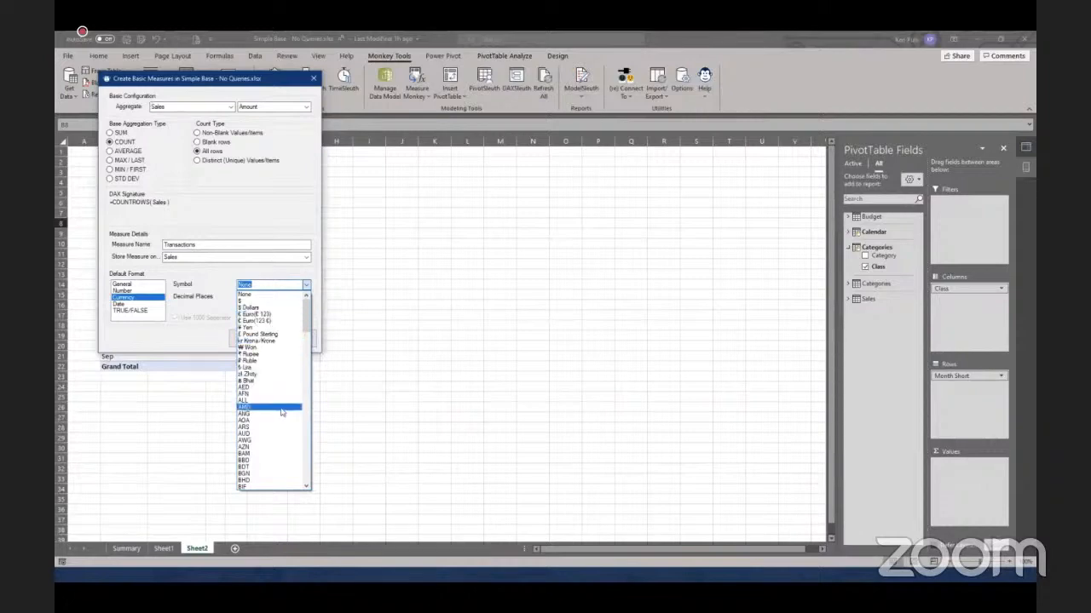
{"action": "scroll", "coordinate": [282, 413], "scroll_direction": "down", "scroll_amount": 4}
{"action": "scroll", "coordinate": [282, 413], "scroll_direction": "down", "scroll_amount": 20}
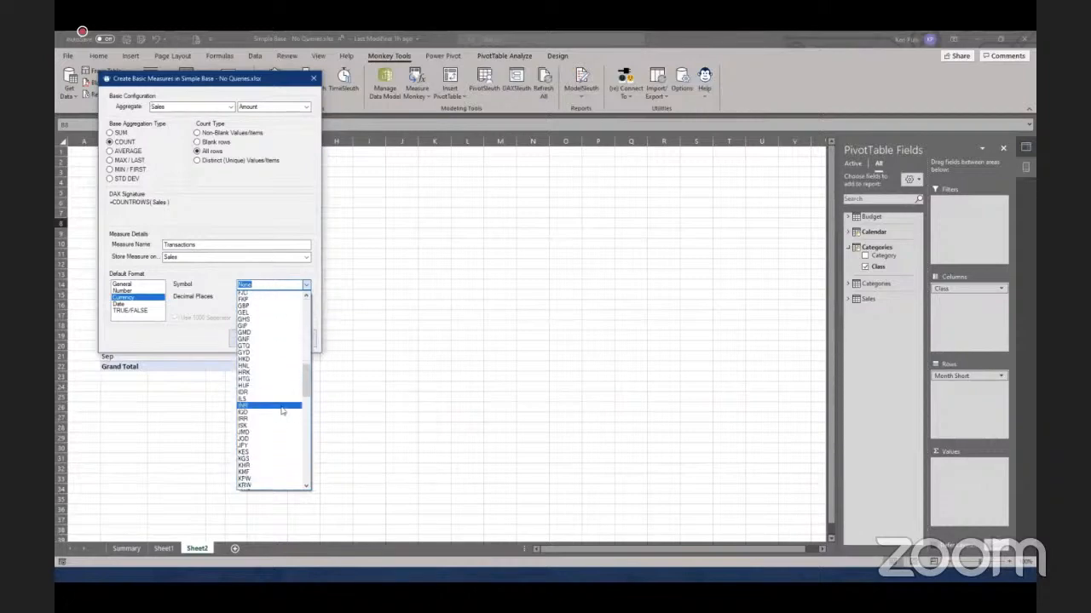
{"action": "scroll", "coordinate": [282, 412], "scroll_direction": "down", "scroll_amount": 12}
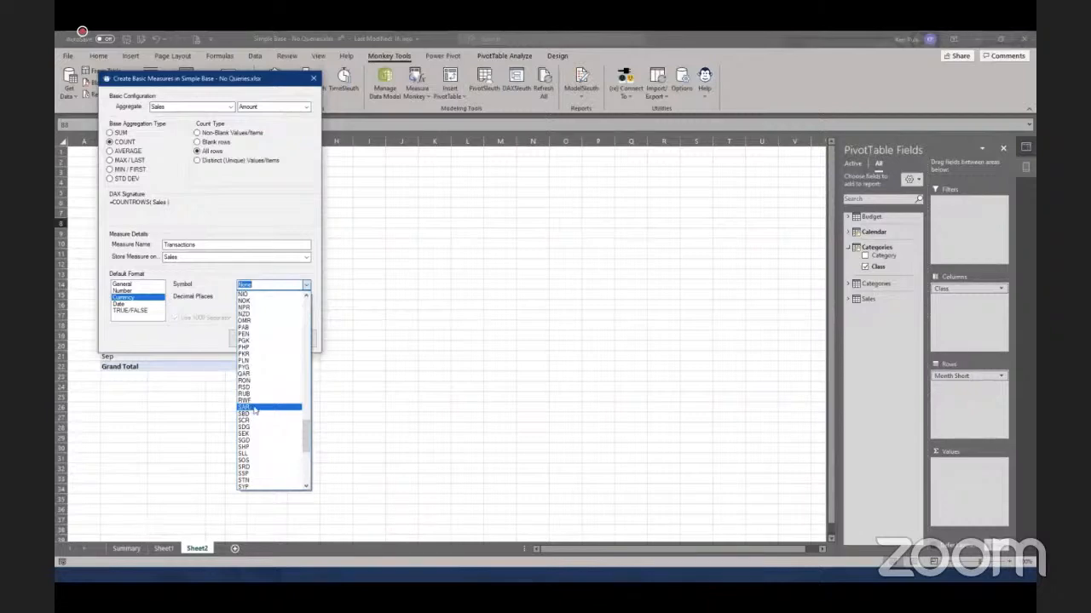
{"action": "left_click_drag", "start_coordinate": [309, 435], "coordinate": [311, 311]}
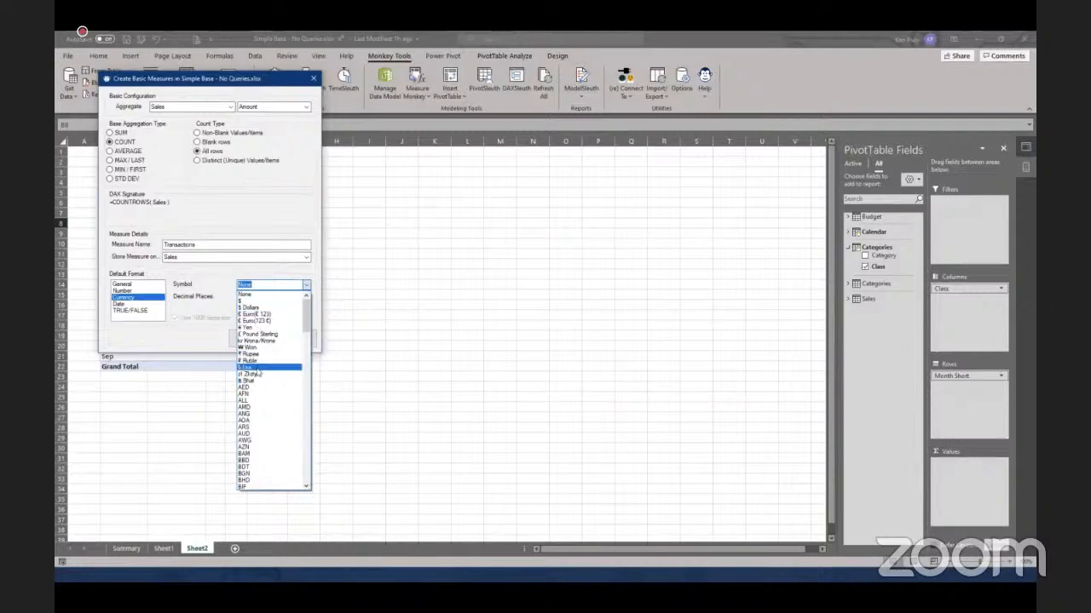
{"action": "left_click", "coordinate": [219, 215]}
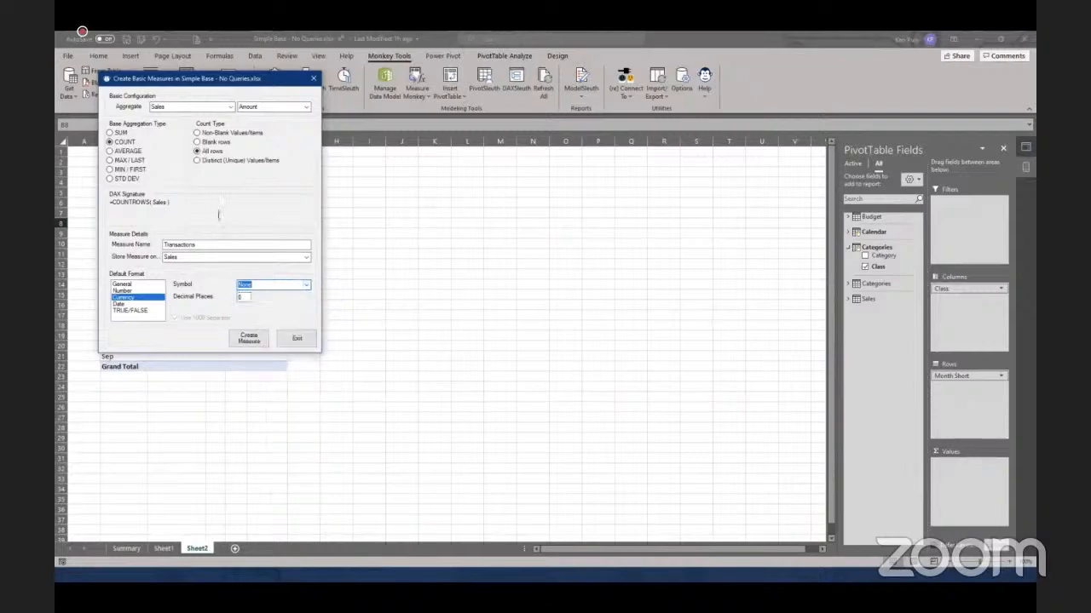
{"action": "left_click", "coordinate": [143, 291]}
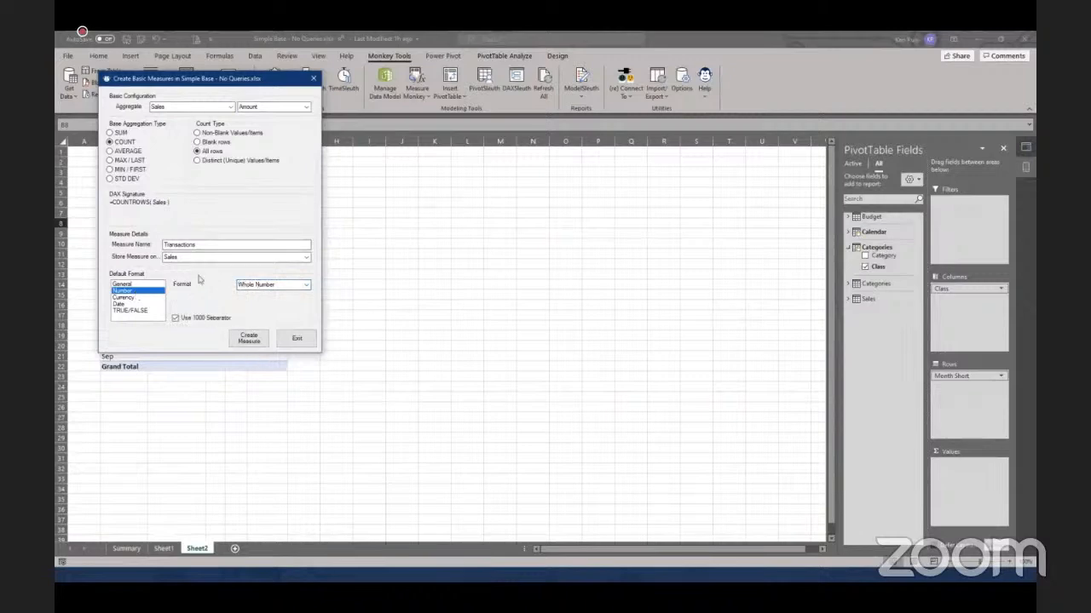
Create the Transactions measure on the Sales table and add it to the PivotTable values
{"action": "left_click", "coordinate": [249, 339]}
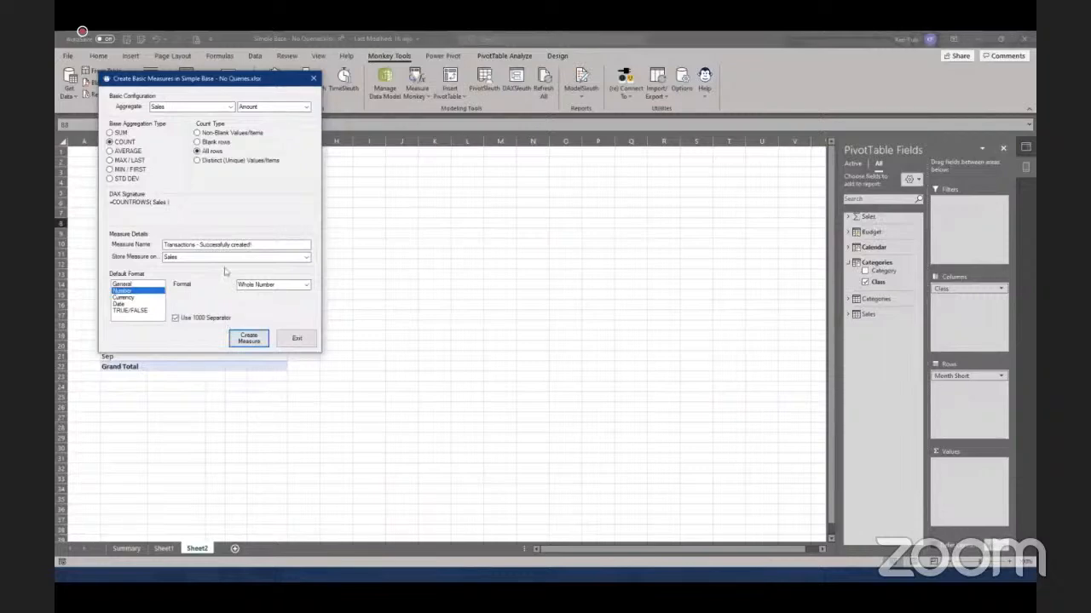
{"action": "left_click", "coordinate": [295, 338]}
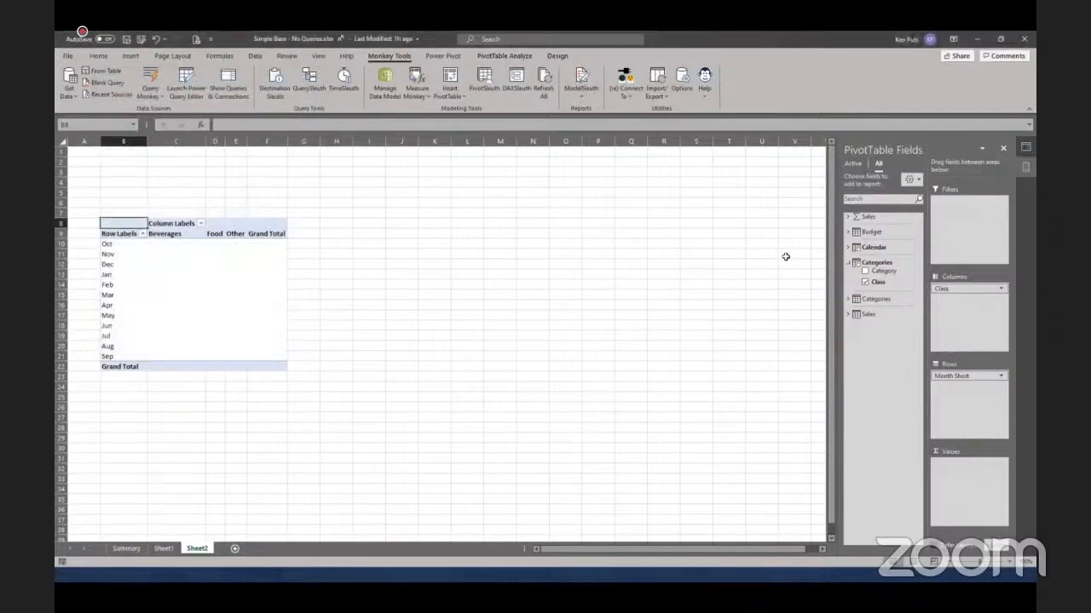
{"action": "left_click", "coordinate": [848, 218]}
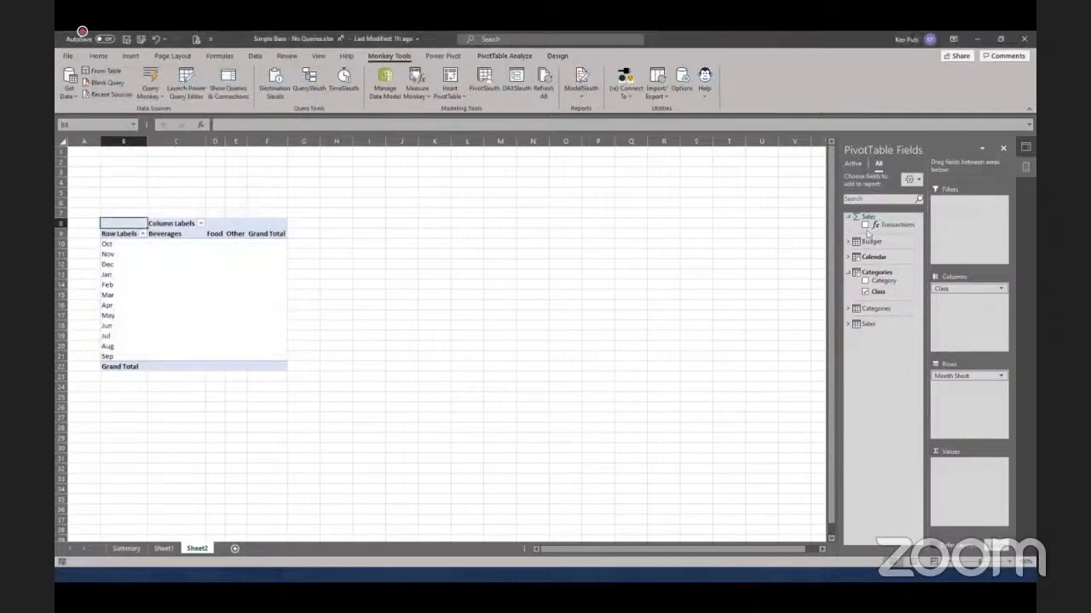
{"action": "left_click", "coordinate": [865, 225]}
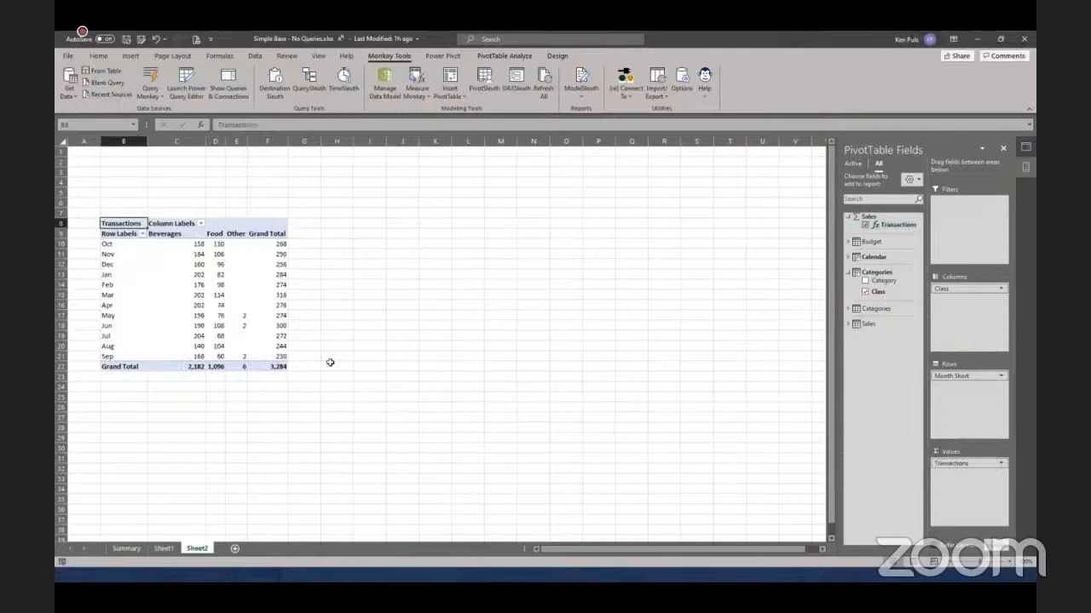
Display the workbook queries and compare the rows loaded by the Sales query with the PivotTable's Transactions grand total
{"action": "mouse_move", "coordinate": [255, 340]}
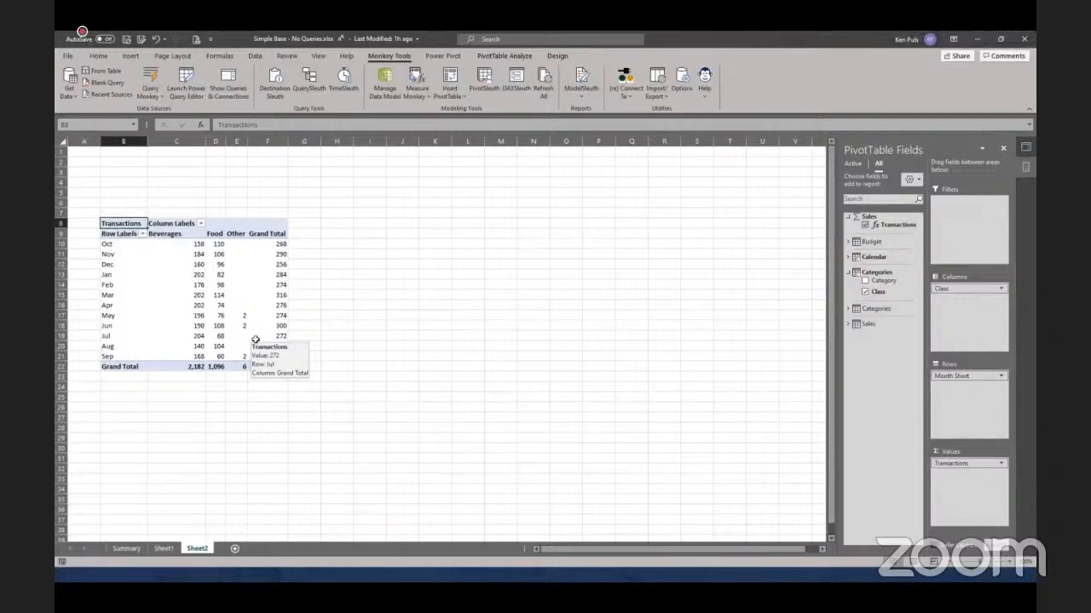
{"action": "left_click", "coordinate": [1017, 168]}
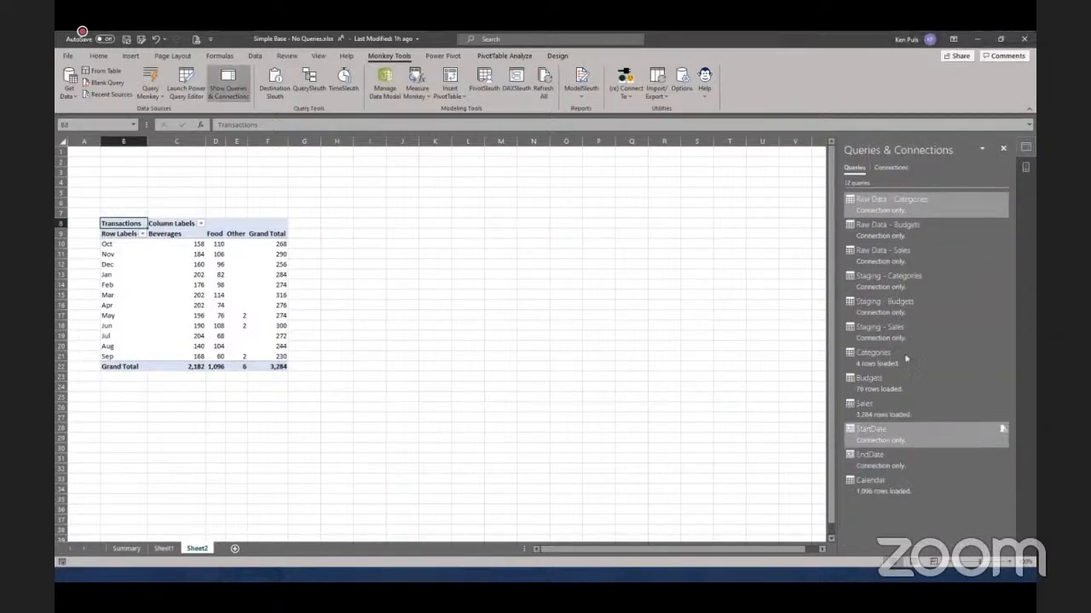
{"action": "mouse_move", "coordinate": [919, 485]}
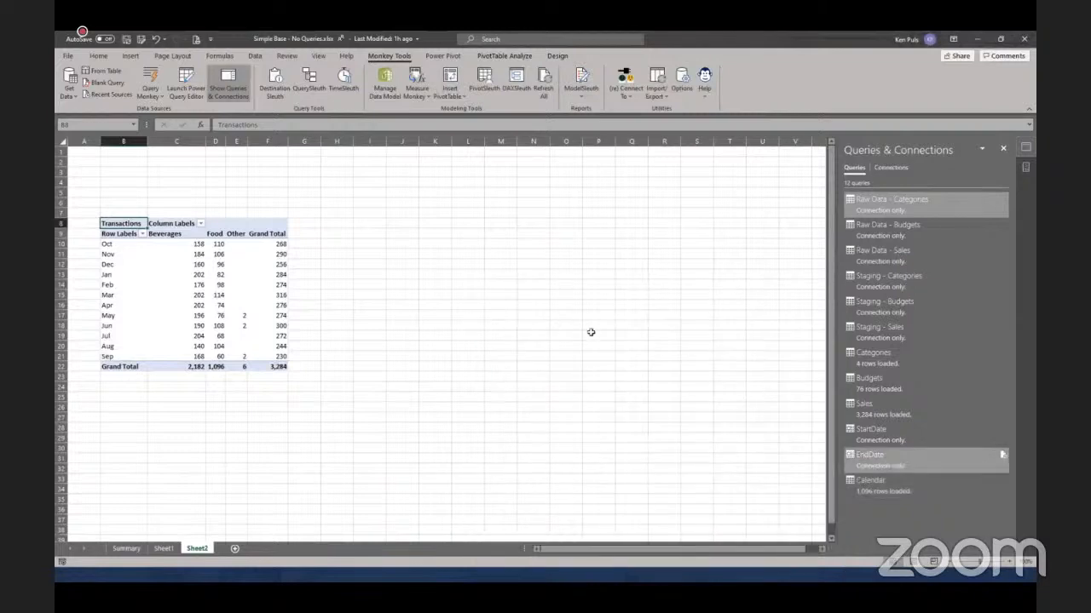
{"action": "left_click", "coordinate": [255, 290]}
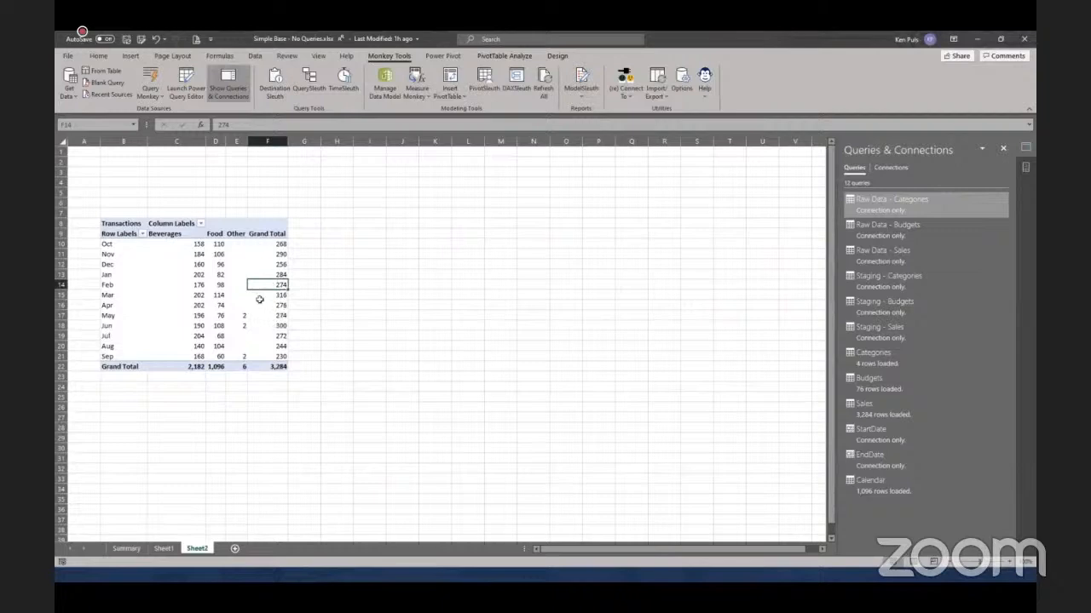
{"action": "left_click", "coordinate": [203, 283]}
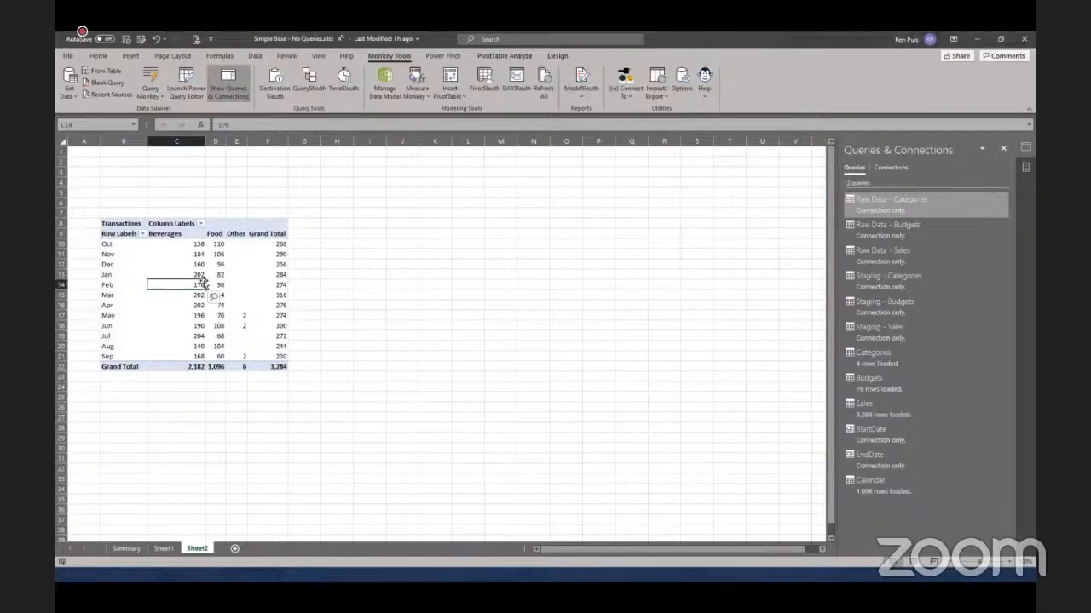
Add a measure table named _Measures to the data model with Query Monkey
{"action": "left_click", "coordinate": [153, 95]}
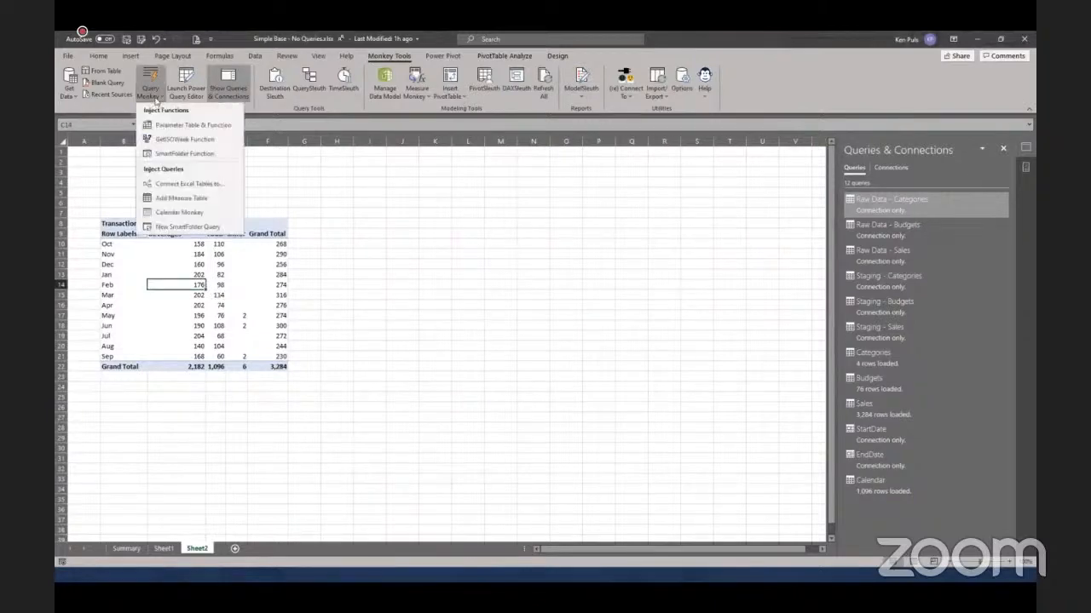
{"action": "left_click", "coordinate": [177, 199]}
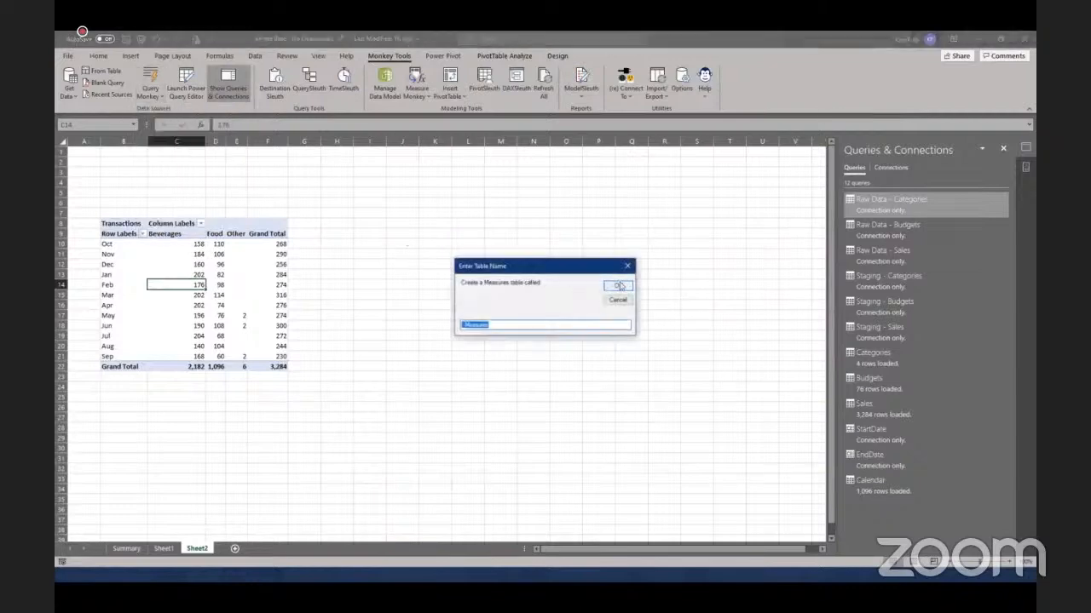
{"action": "left_click", "coordinate": [614, 285]}
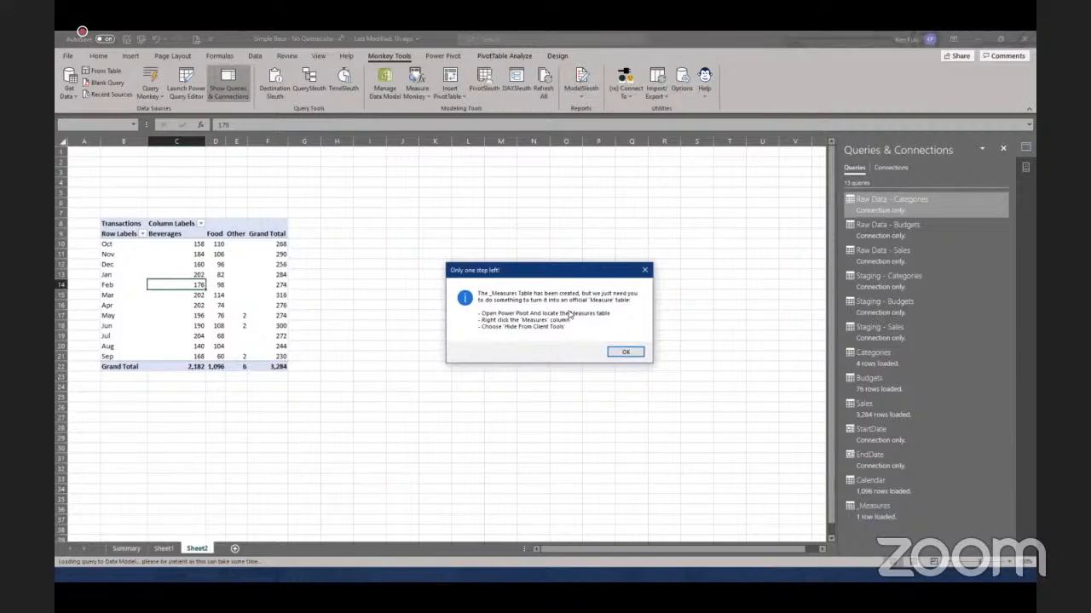
{"action": "left_click", "coordinate": [623, 352]}
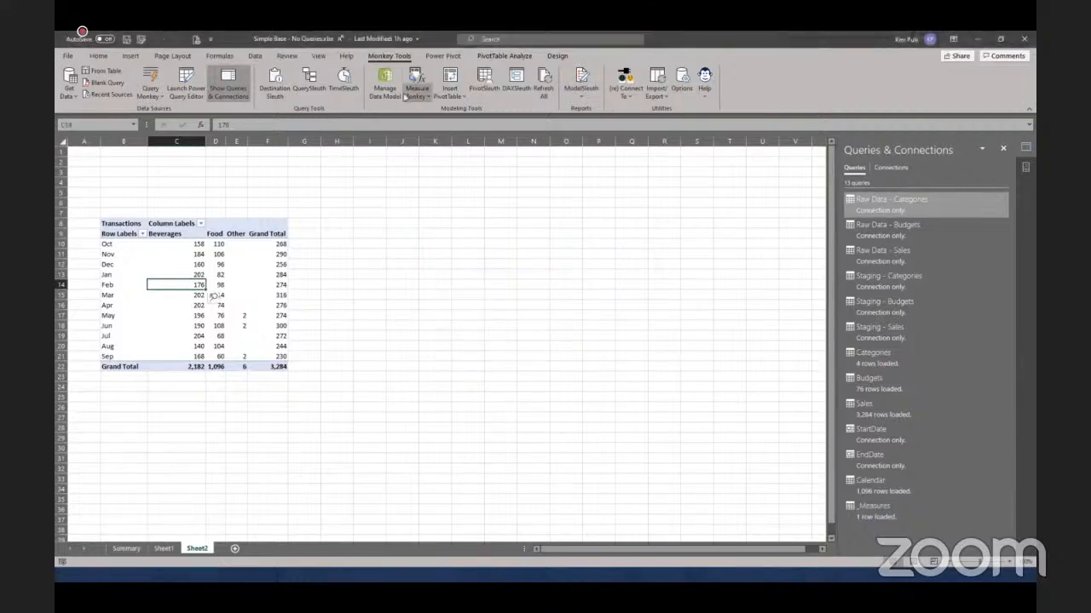
Hide the Measures column of the _Measures table from client tools in the Power Pivot diagram and return to the workbook
{"action": "left_click", "coordinate": [394, 89]}
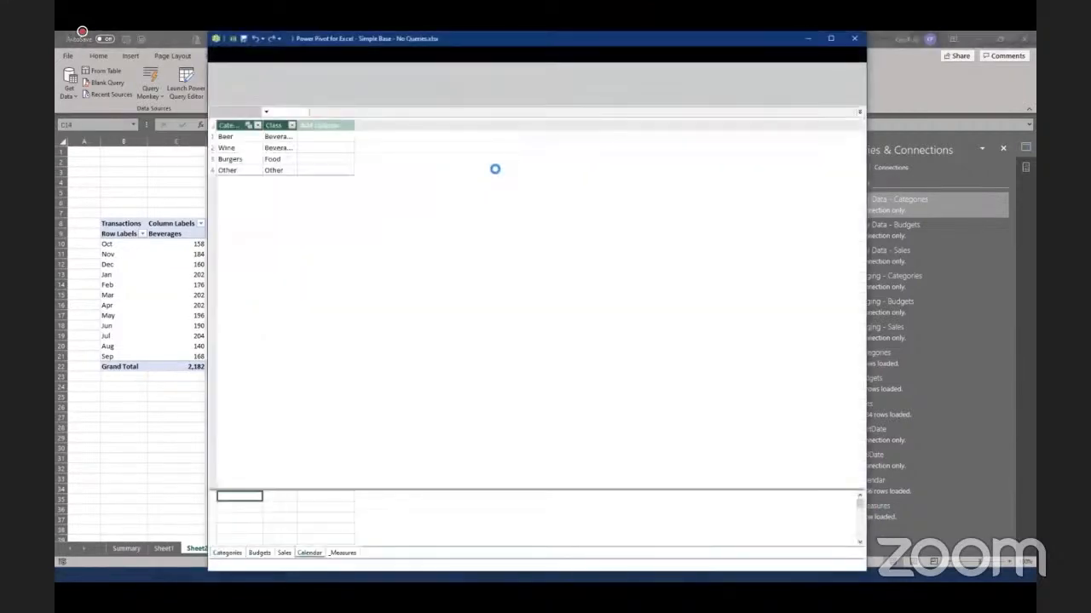
{"action": "left_click", "coordinate": [757, 85]}
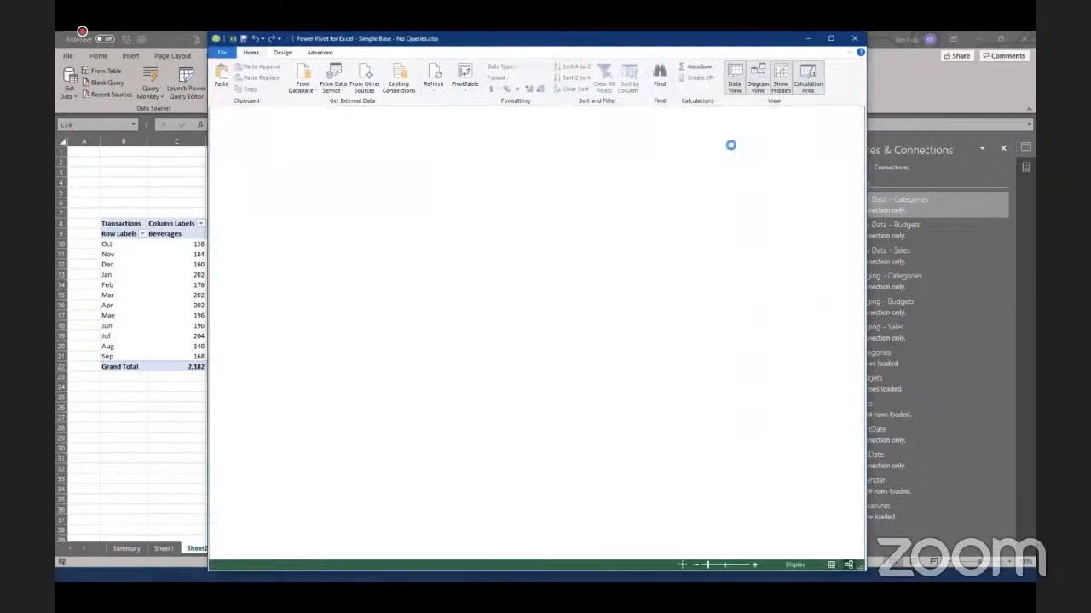
{"action": "left_click", "coordinate": [694, 191]}
{"action": "right_click", "coordinate": [694, 191]}
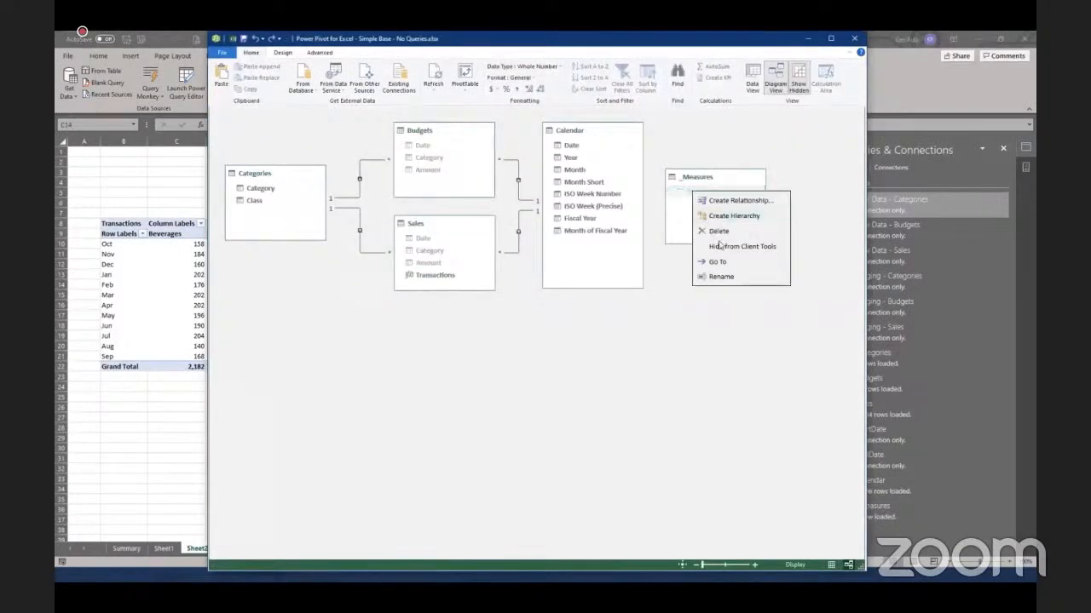
{"action": "left_click", "coordinate": [728, 247]}
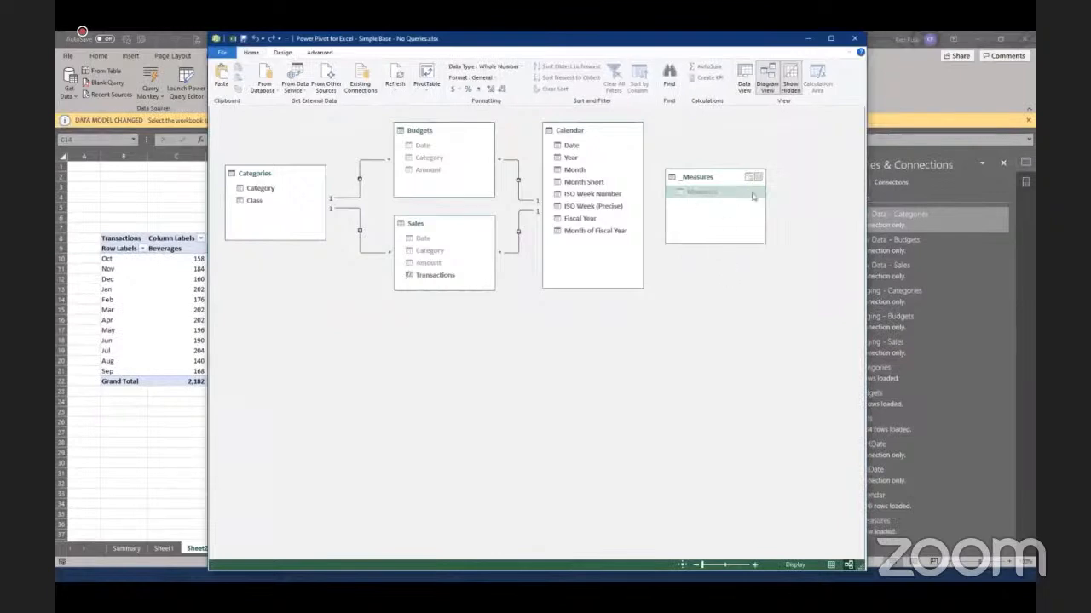
{"action": "left_click", "coordinate": [854, 39]}
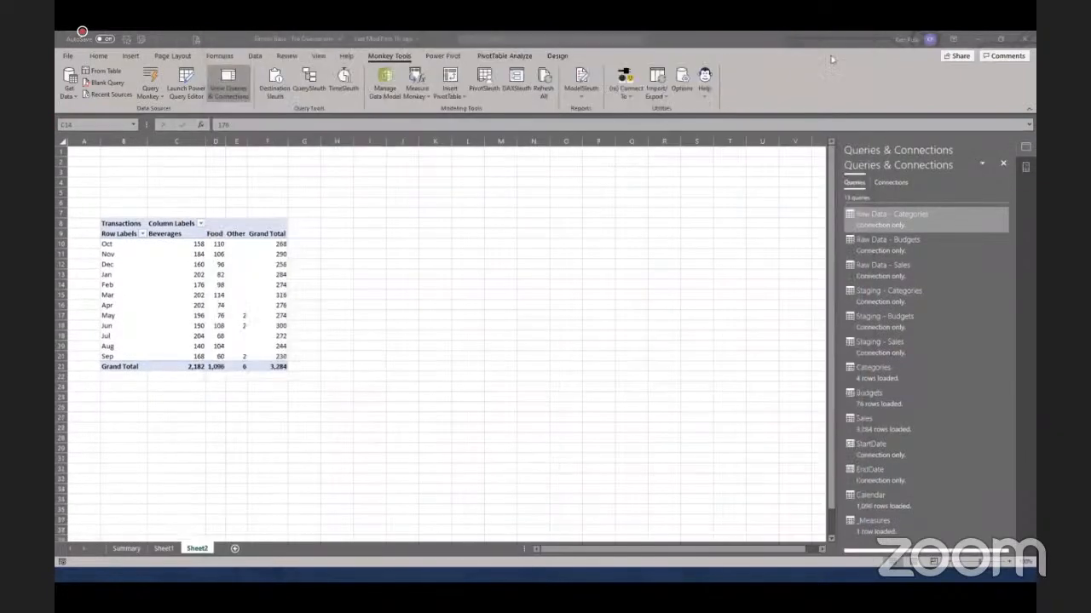
Set up multiple explicit measures for the linked fact tables on _Measures, naming the Budgets Amount sum Budget with format Currency (1,234.56)
{"action": "left_click", "coordinate": [418, 92]}
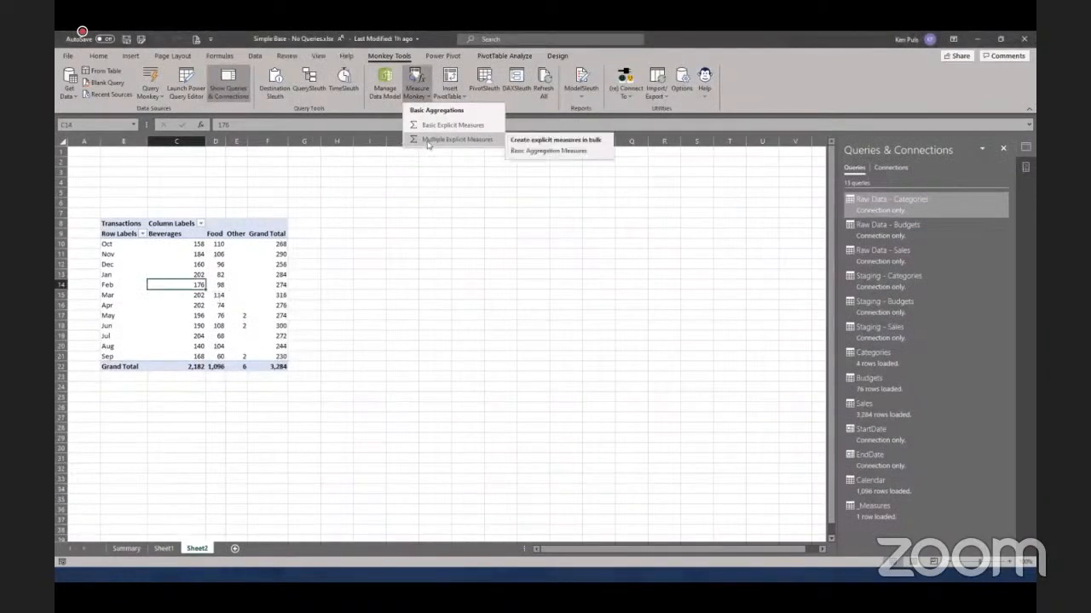
{"action": "left_click", "coordinate": [428, 142]}
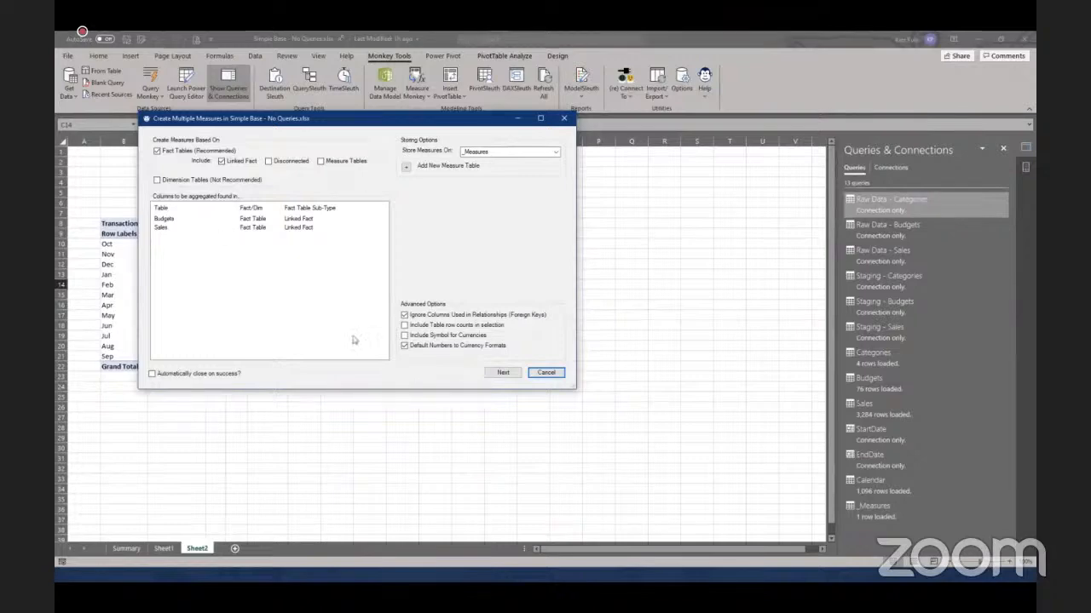
{"action": "left_click", "coordinate": [502, 373]}
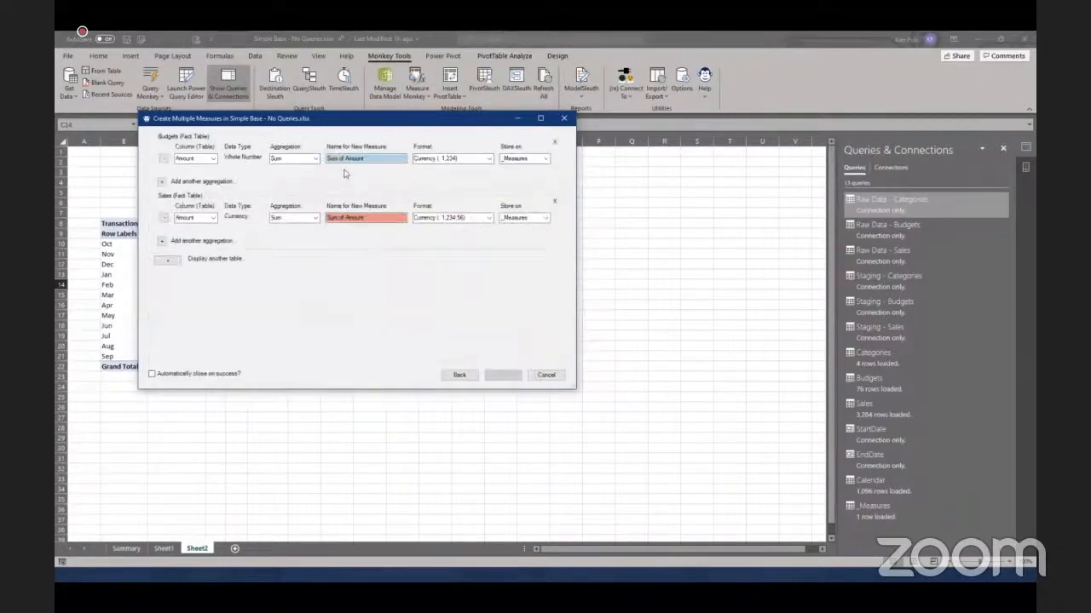
{"action": "type", "text": "Budget"}
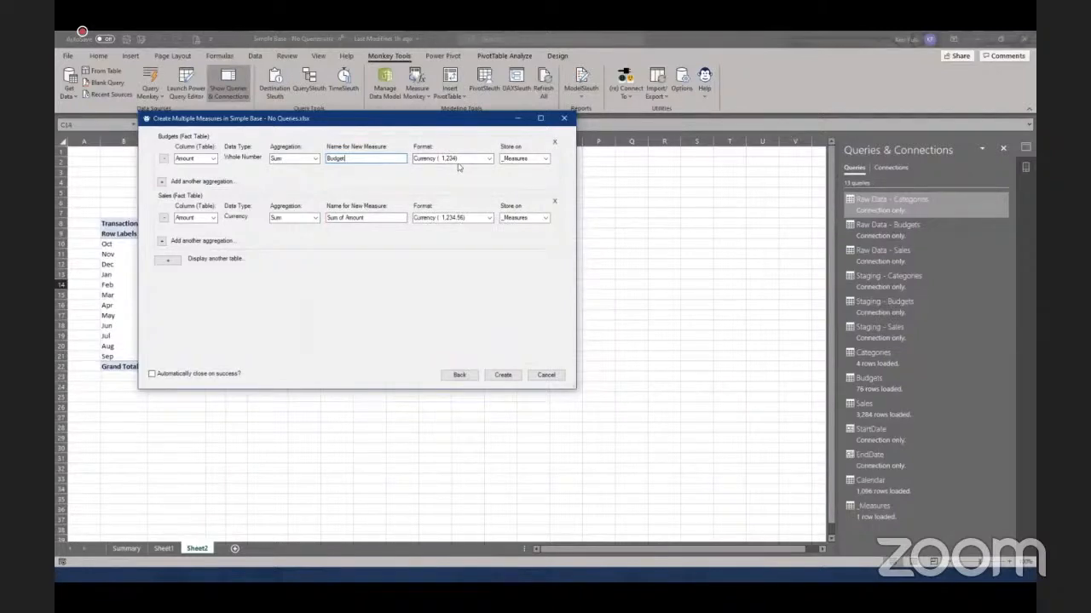
{"action": "left_click", "coordinate": [489, 160]}
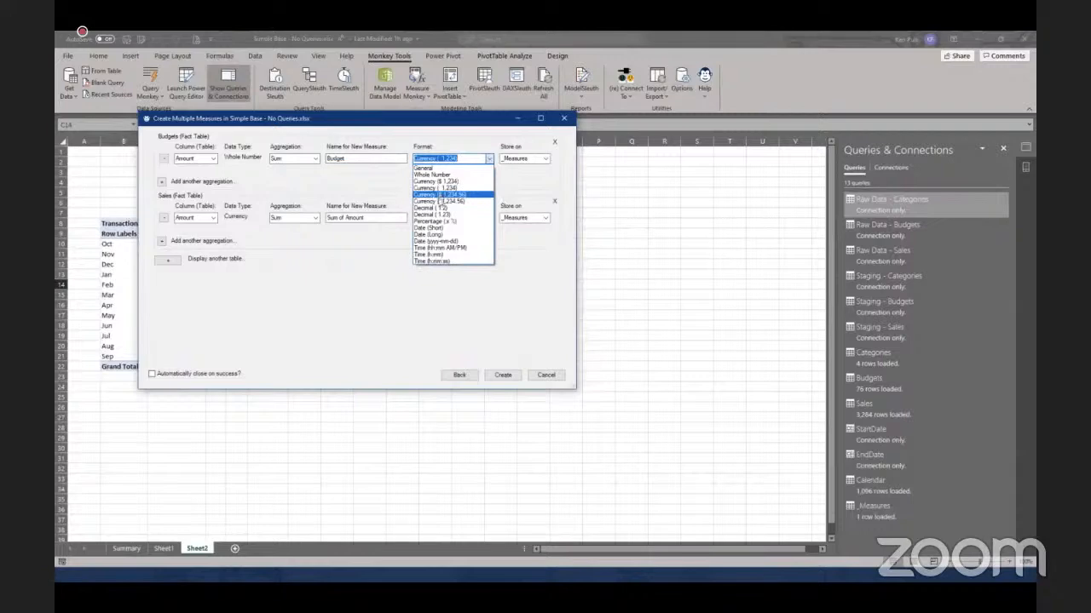
{"action": "left_click", "coordinate": [442, 201]}
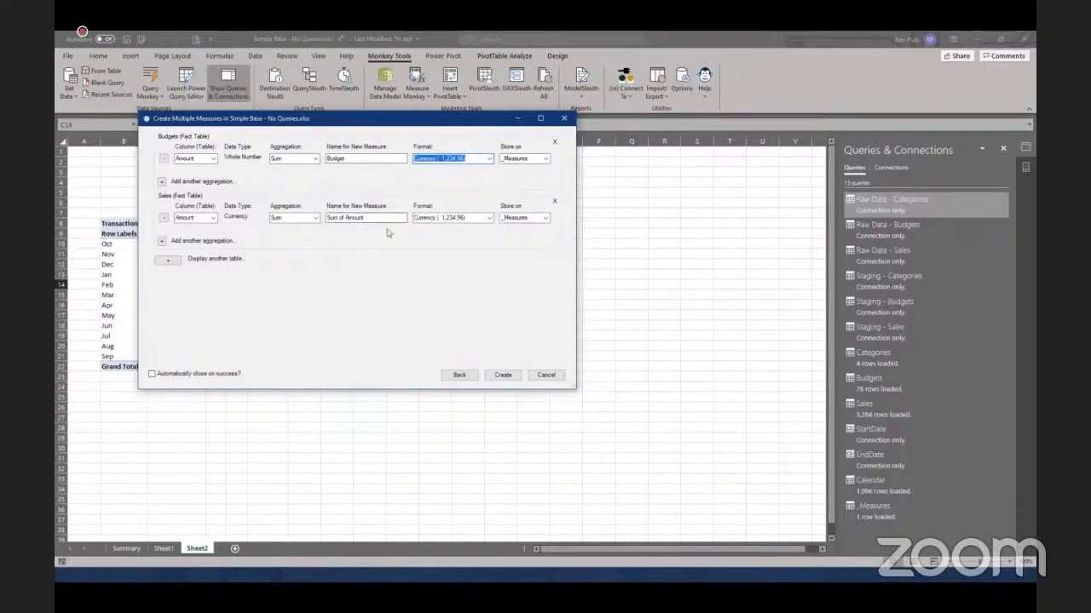
Name the Sales table's Amount sum Sales $ and extend the Budgets measure's name to Budget $
{"action": "left_click", "coordinate": [362, 219]}
{"action": "type", "text": "Sales $"}
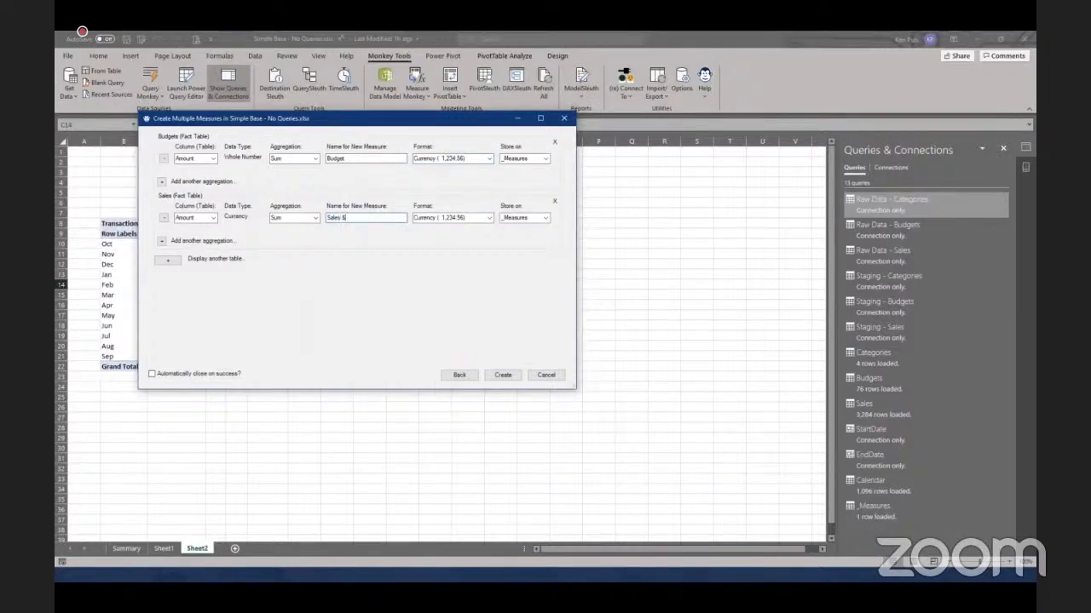
{"action": "left_click", "coordinate": [362, 161]}
{"action": "type", "text": "$"}
{"action": "left_click", "coordinate": [161, 242]}
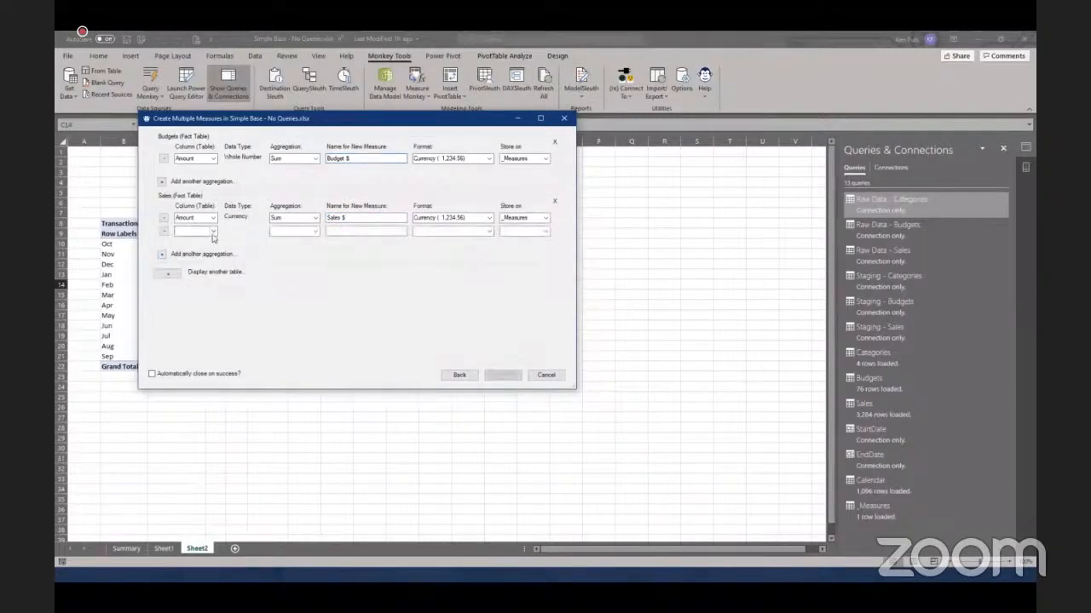
{"action": "left_click", "coordinate": [212, 231]}
{"action": "left_click", "coordinate": [210, 260]}
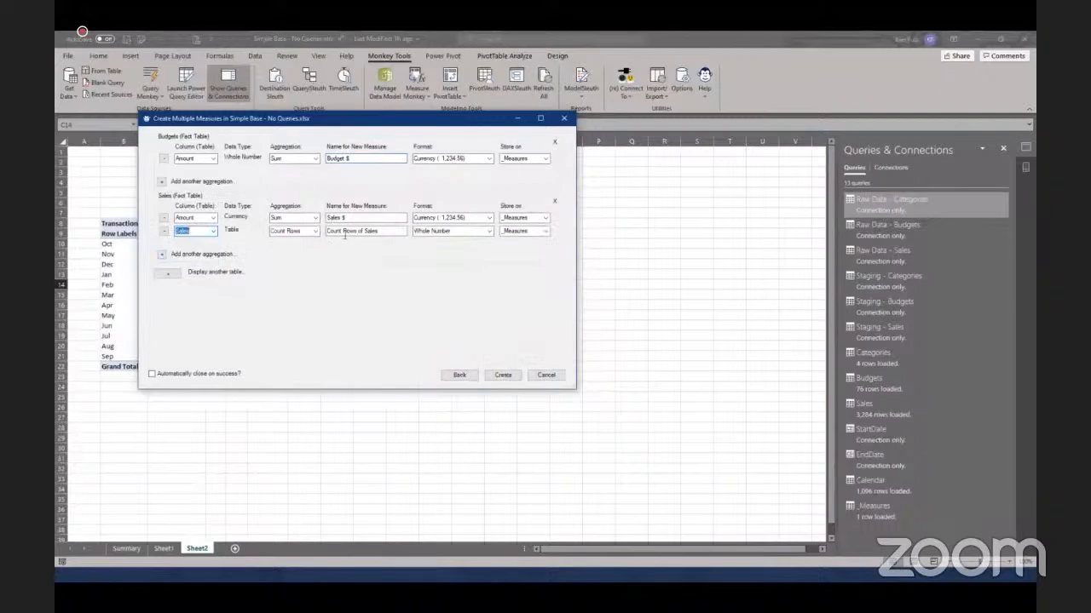
{"action": "left_click", "coordinate": [164, 233]}
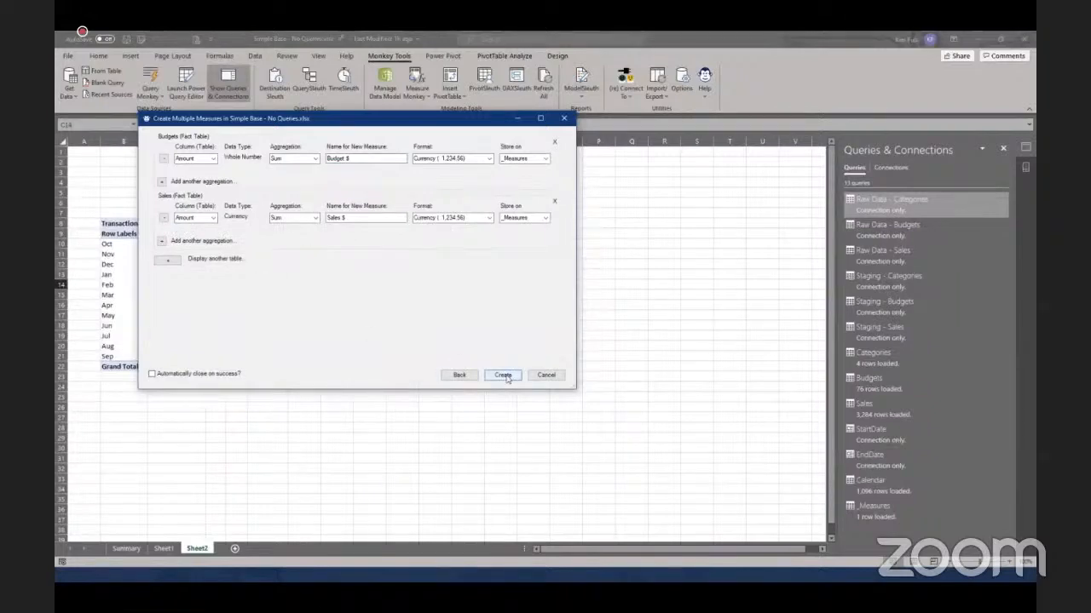
Create the two configured measures and add Sales $ and Budget $ to the PivotTable values
{"action": "left_click", "coordinate": [504, 375]}
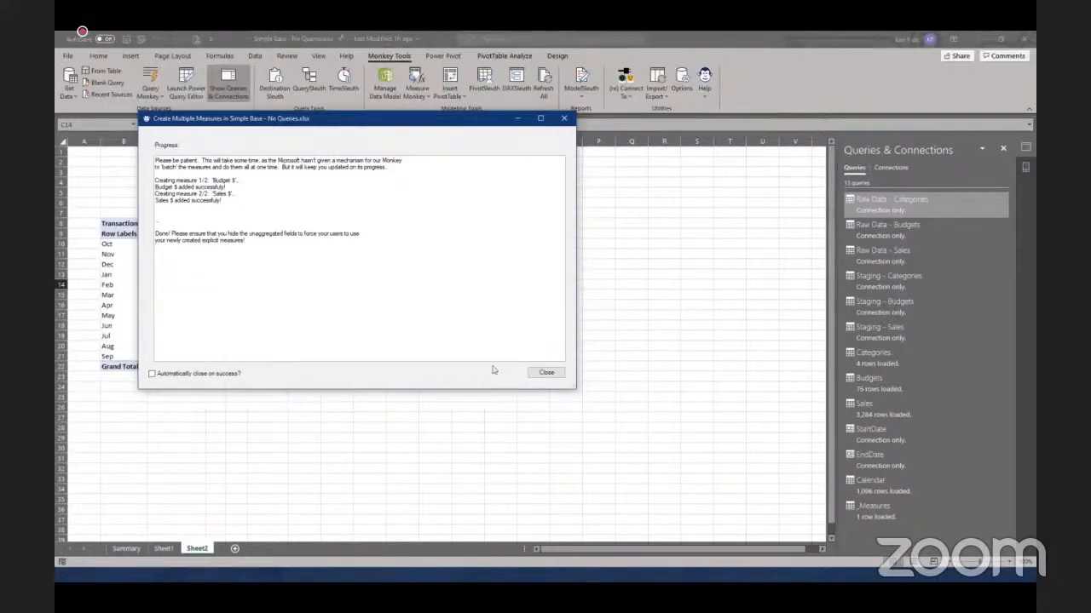
{"action": "left_click", "coordinate": [540, 372]}
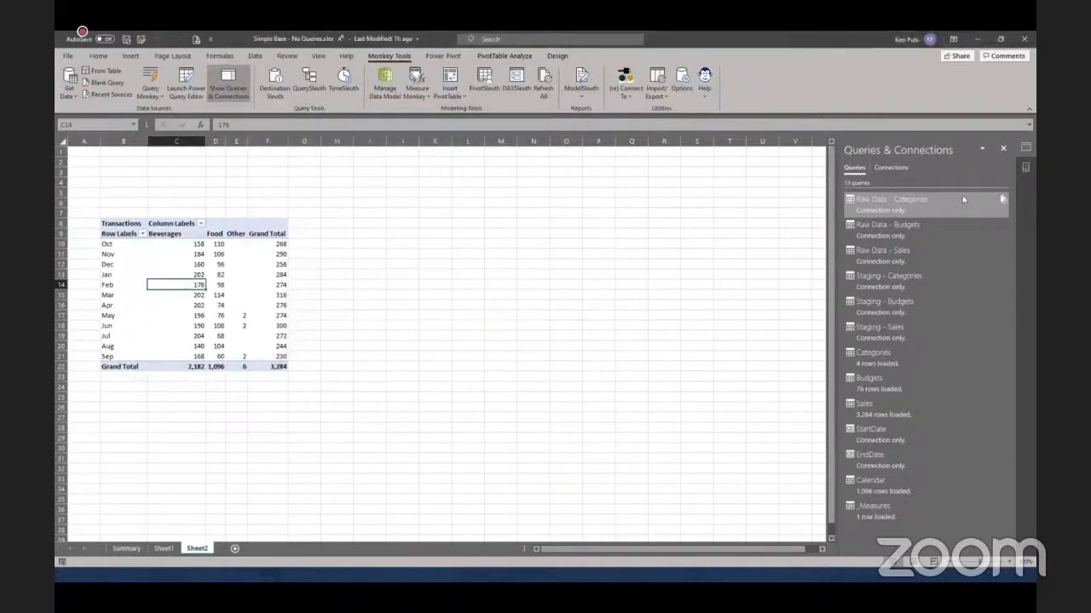
{"action": "left_click", "coordinate": [1025, 167]}
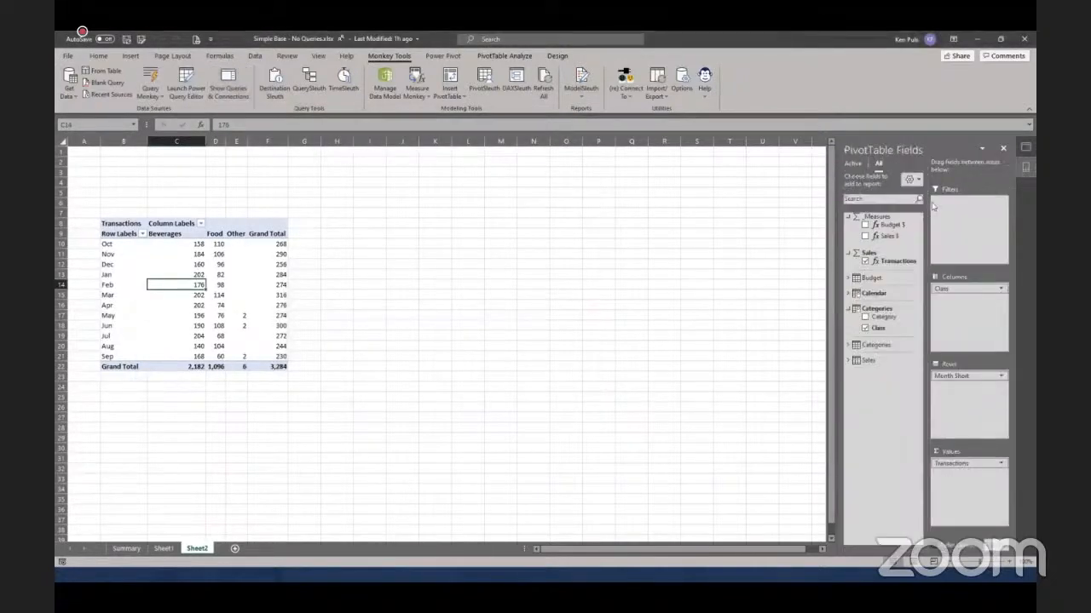
{"action": "left_click", "coordinate": [866, 236]}
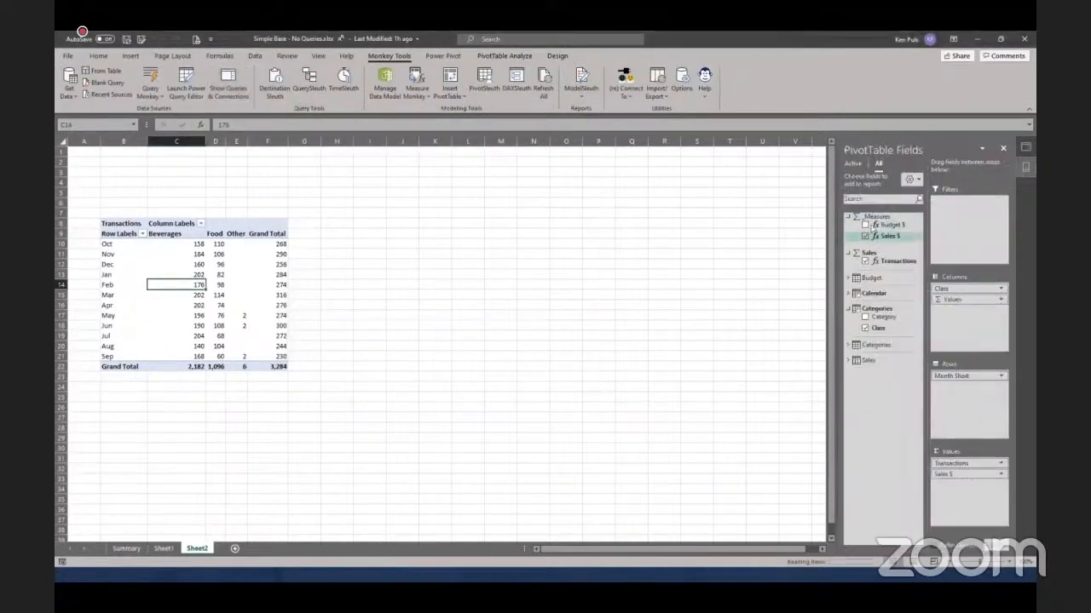
{"action": "left_click", "coordinate": [865, 225]}
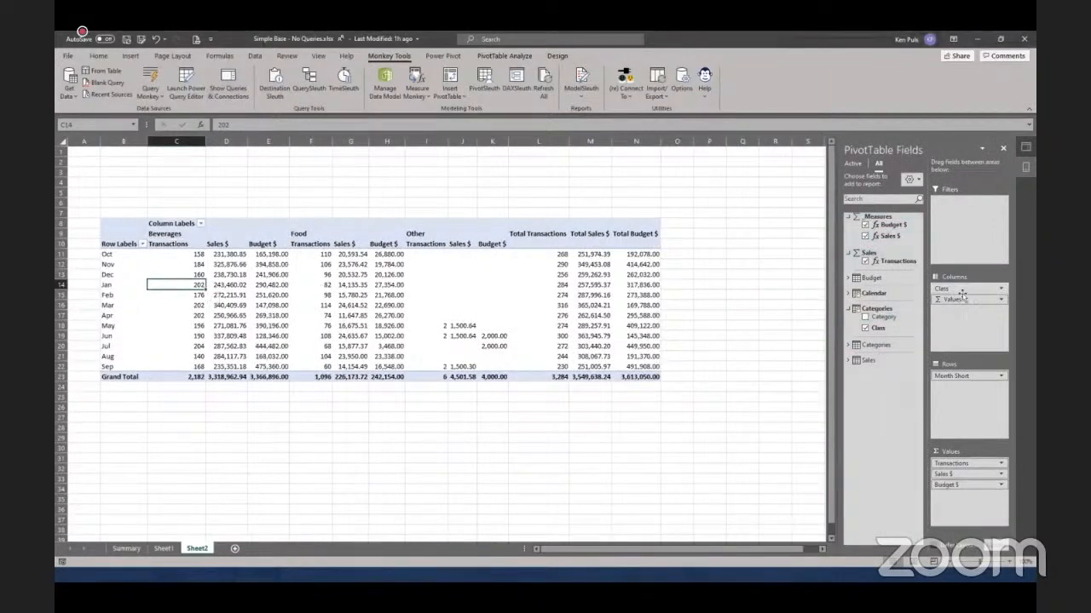
Move the PivotTable's Values from columns to rows and place the Calendar table's Year above Month Short in the rows
{"action": "left_click_drag", "start_coordinate": [961, 300], "coordinate": [979, 393]}
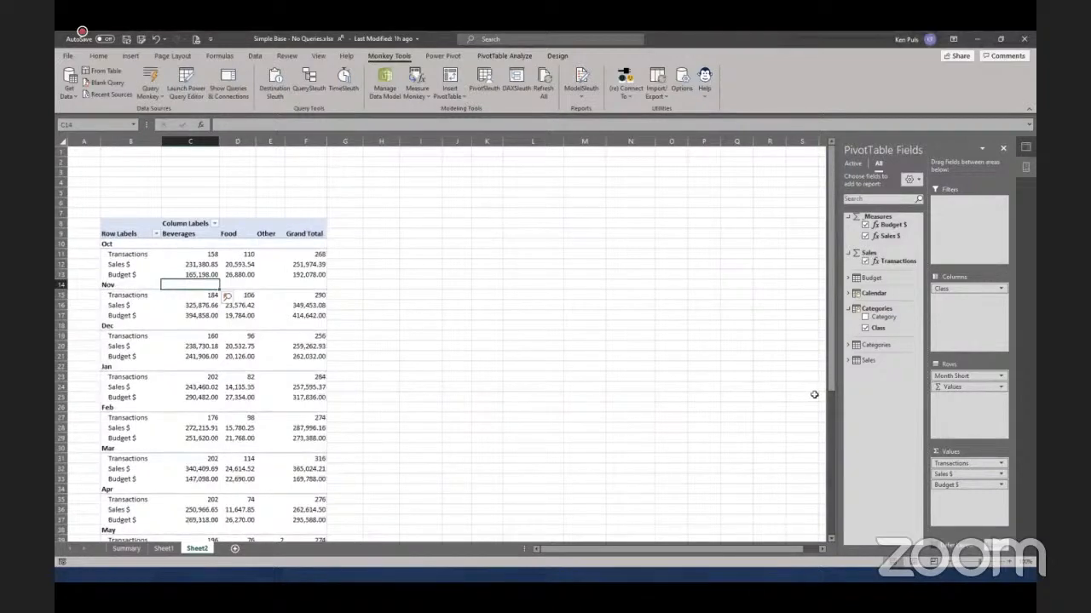
{"action": "left_click", "coordinate": [847, 293]}
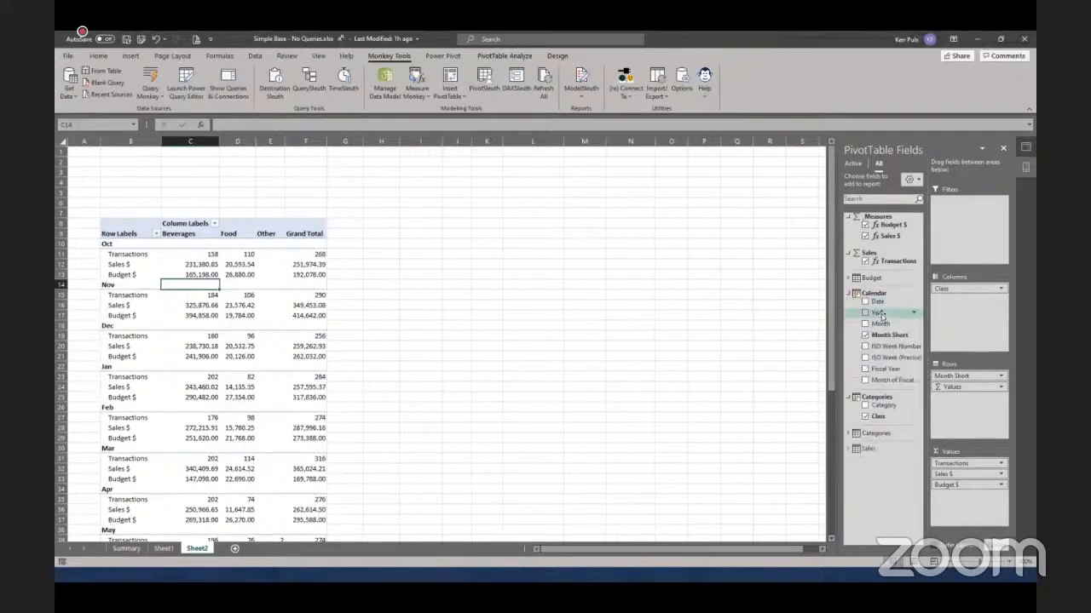
{"action": "left_click_drag", "start_coordinate": [881, 315], "coordinate": [963, 375]}
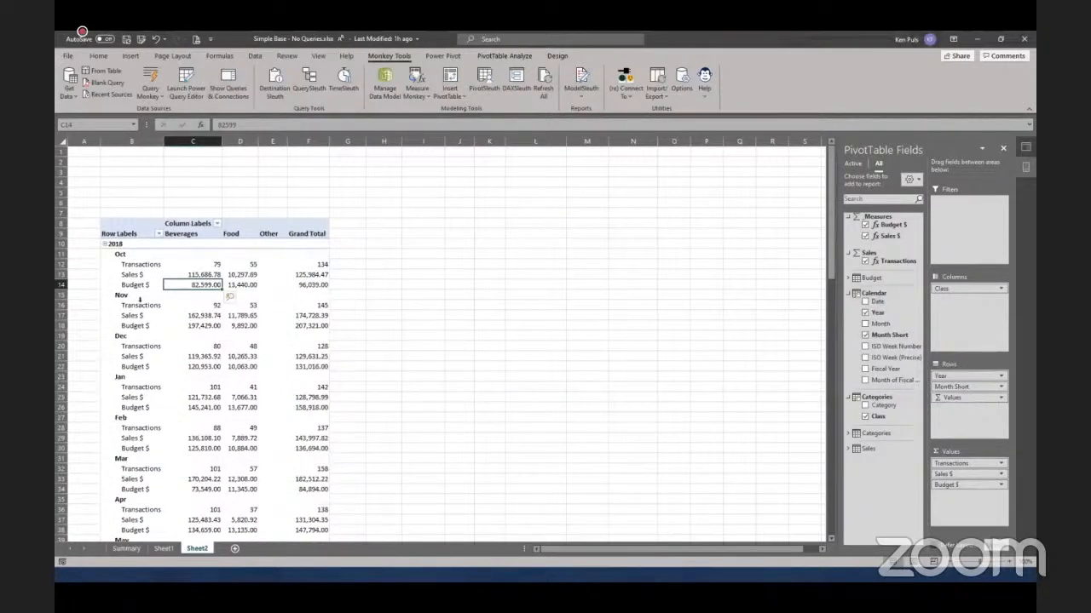
{"action": "scroll", "coordinate": [136, 288], "scroll_direction": "down", "scroll_amount": 11}
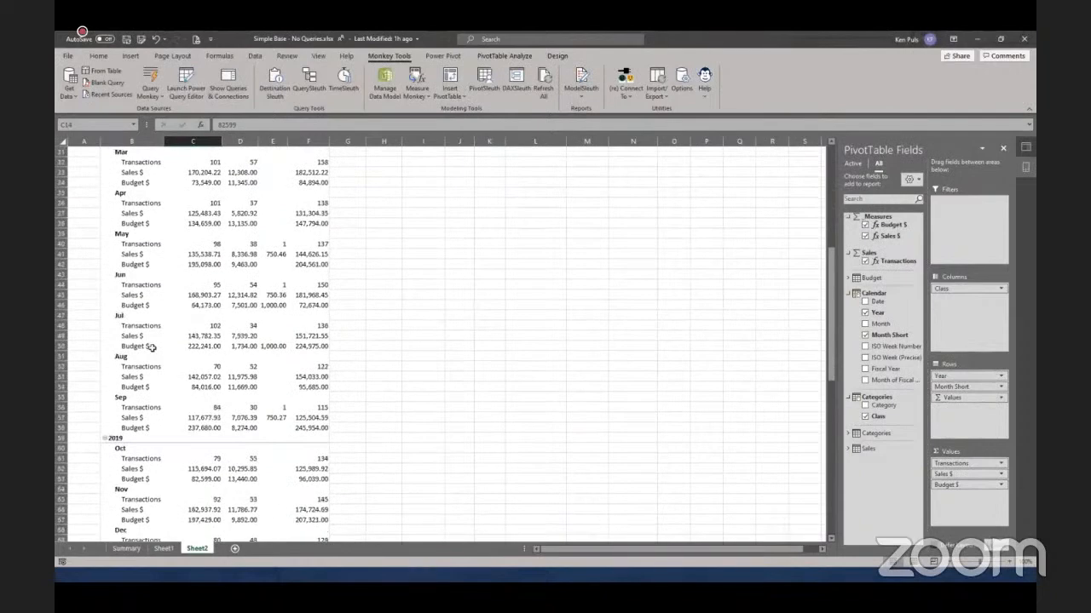
{"action": "scroll", "coordinate": [150, 332], "scroll_direction": "down", "scroll_amount": 4}
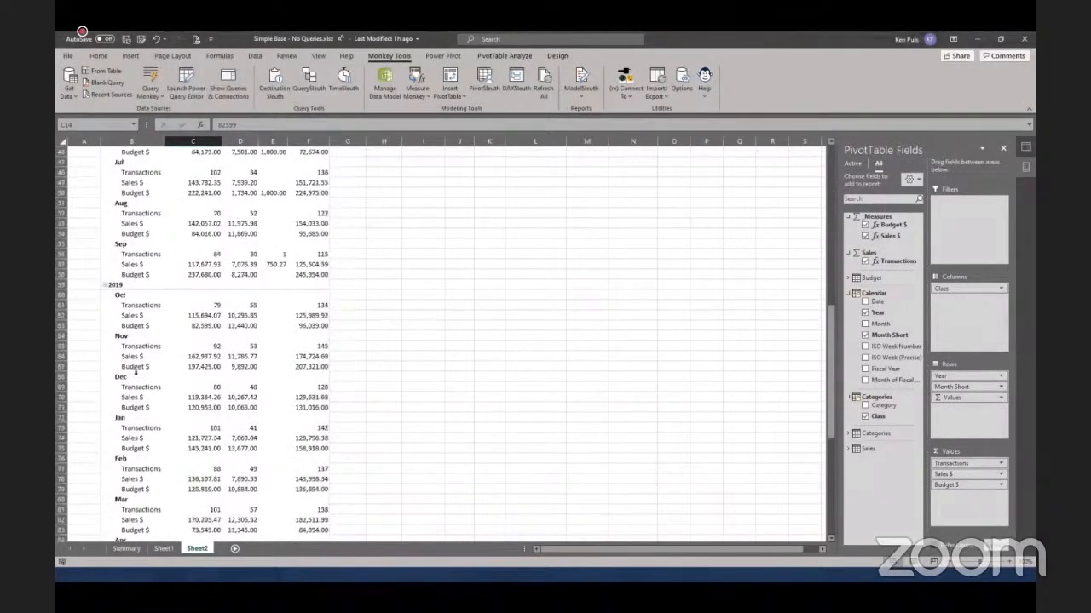
{"action": "scroll", "coordinate": [136, 372], "scroll_direction": "down", "scroll_amount": 11}
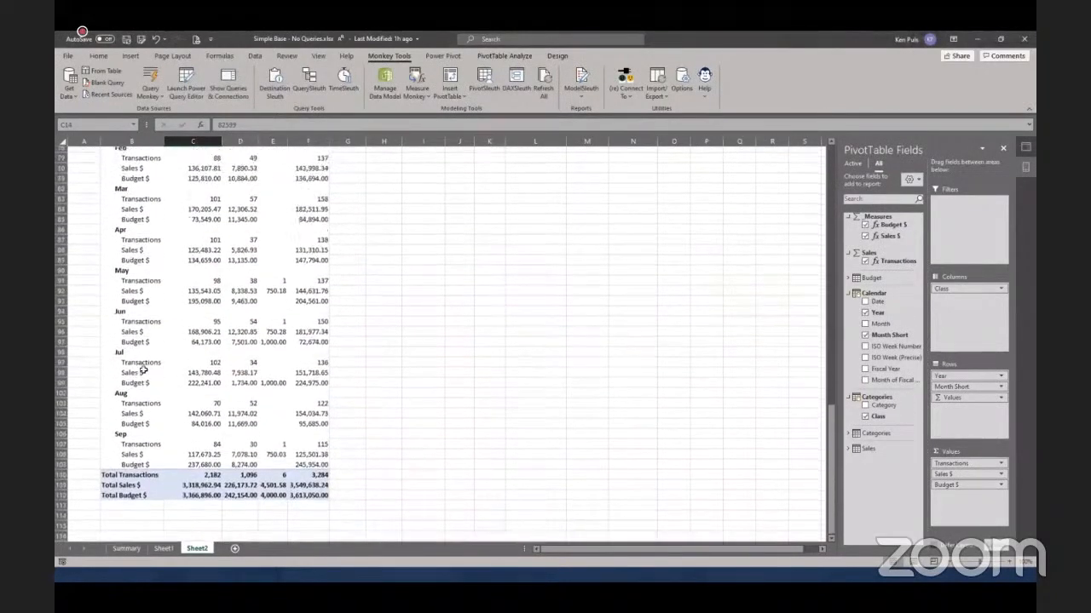
{"action": "scroll", "coordinate": [143, 369], "scroll_direction": "up", "scroll_amount": 16}
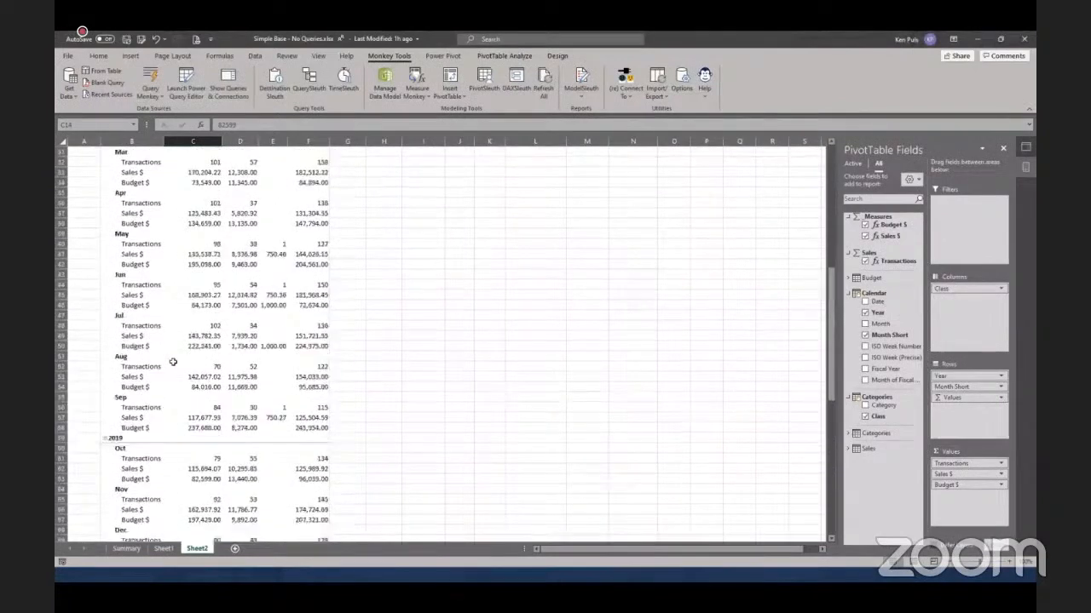
{"action": "scroll", "coordinate": [173, 362], "scroll_direction": "up", "scroll_amount": 8}
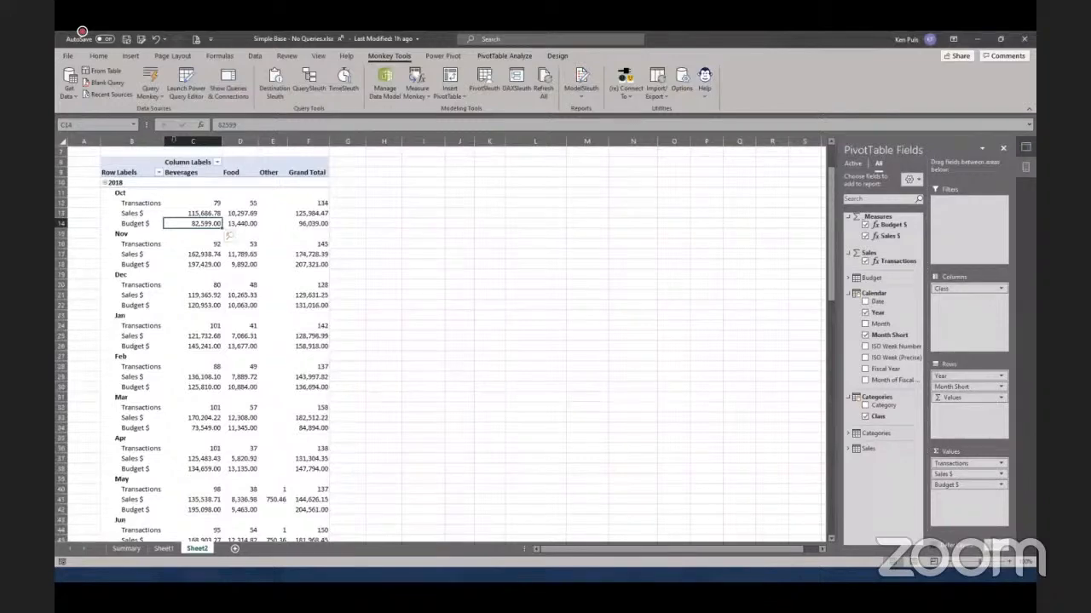
{"action": "left_click", "coordinate": [151, 92]}
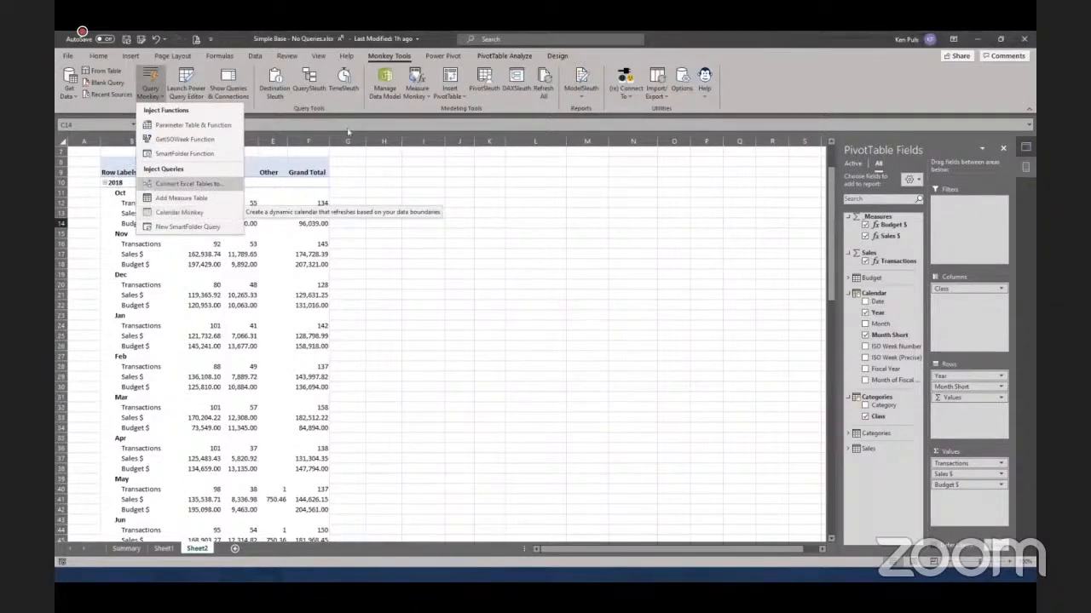
{"action": "left_click", "coordinate": [418, 96]}
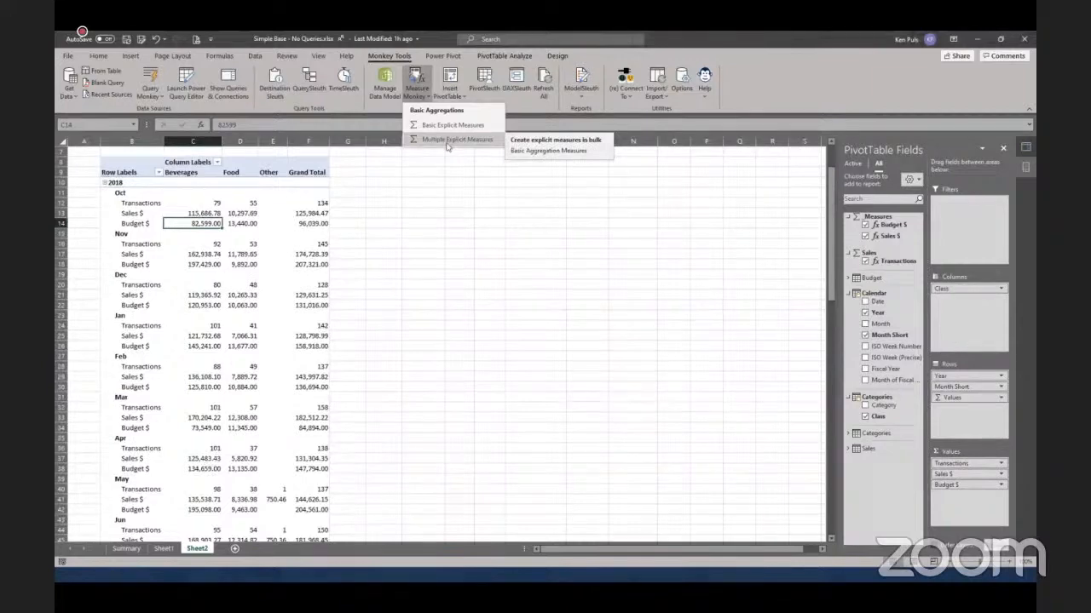
{"action": "left_click", "coordinate": [411, 227]}
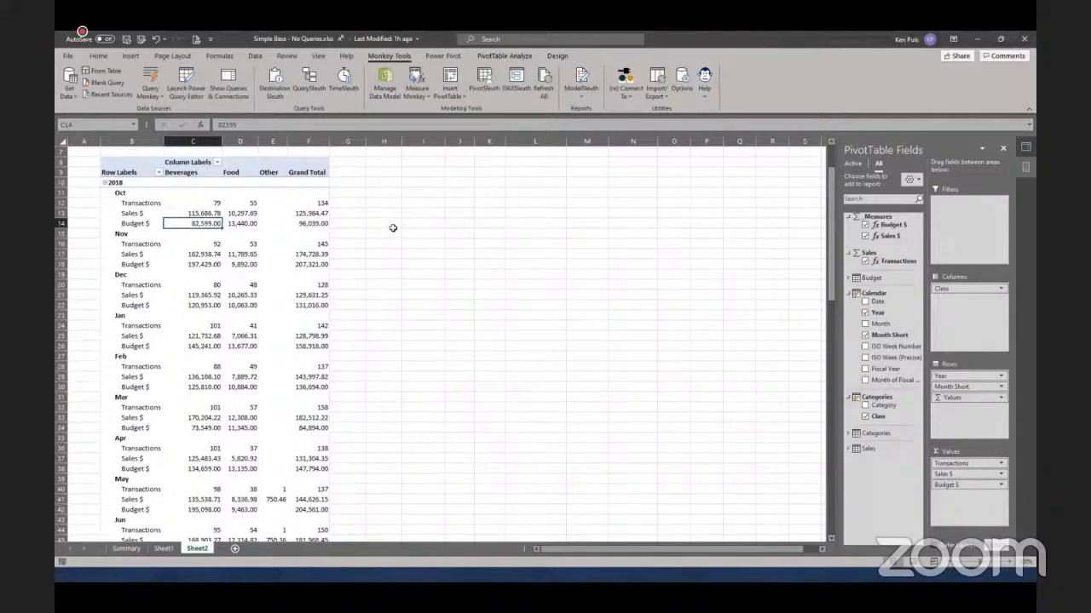
Close the Simple Base - No Queries workbook without saving and create a new blank workbook
{"action": "left_click", "coordinate": [68, 55]}
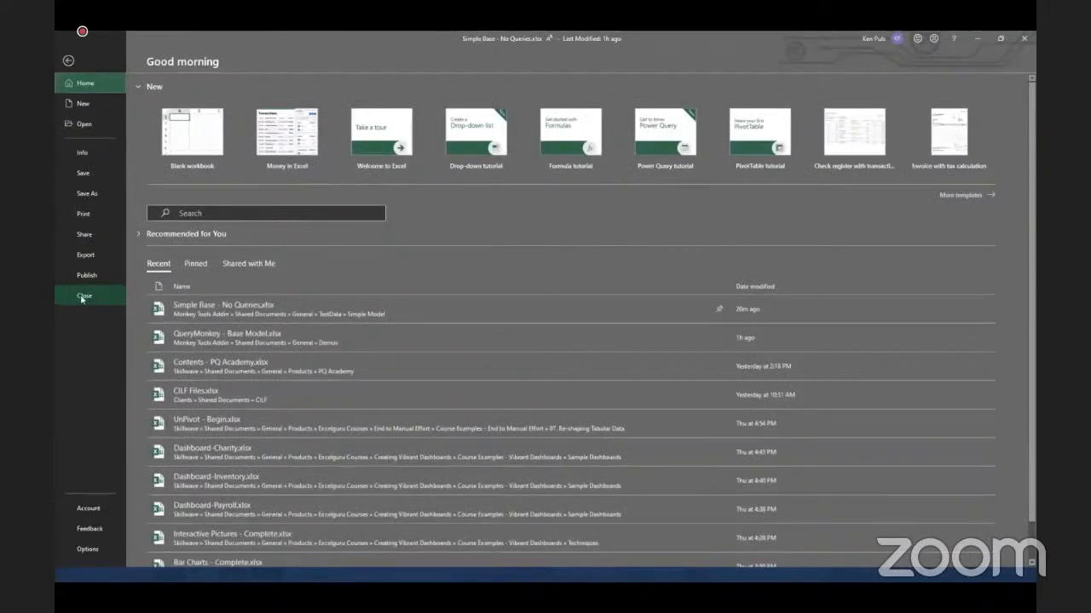
{"action": "left_click", "coordinate": [83, 297]}
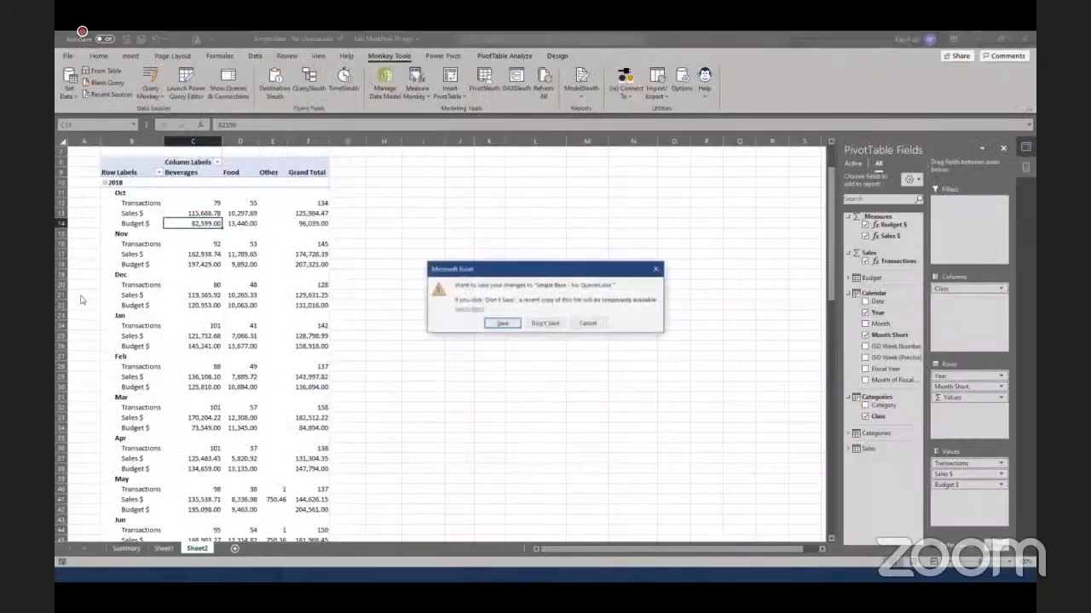
{"action": "left_click", "coordinate": [548, 325]}
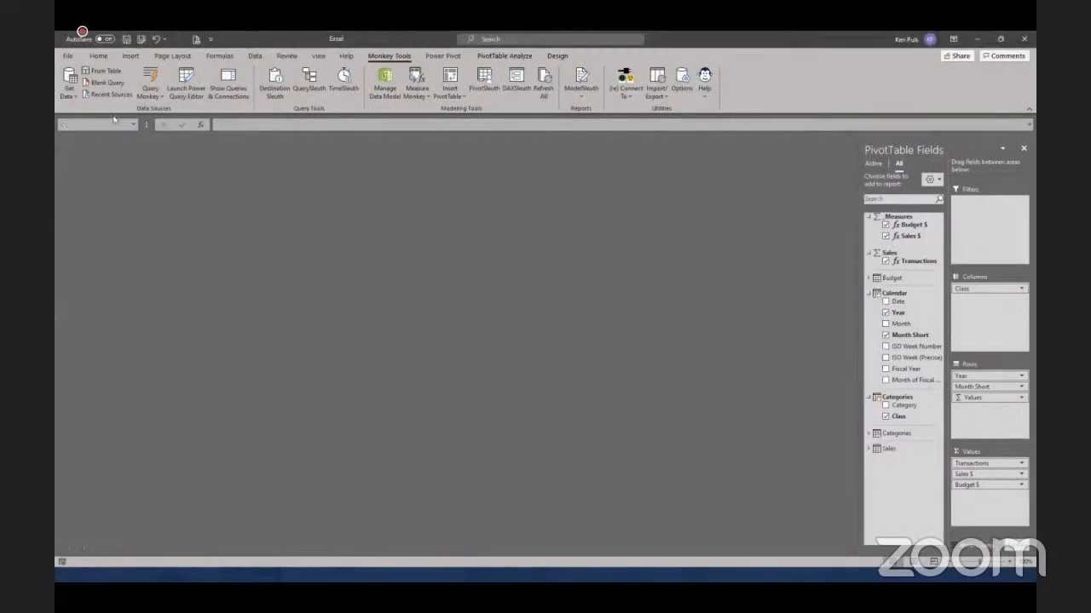
{"action": "left_click", "coordinate": [68, 56]}
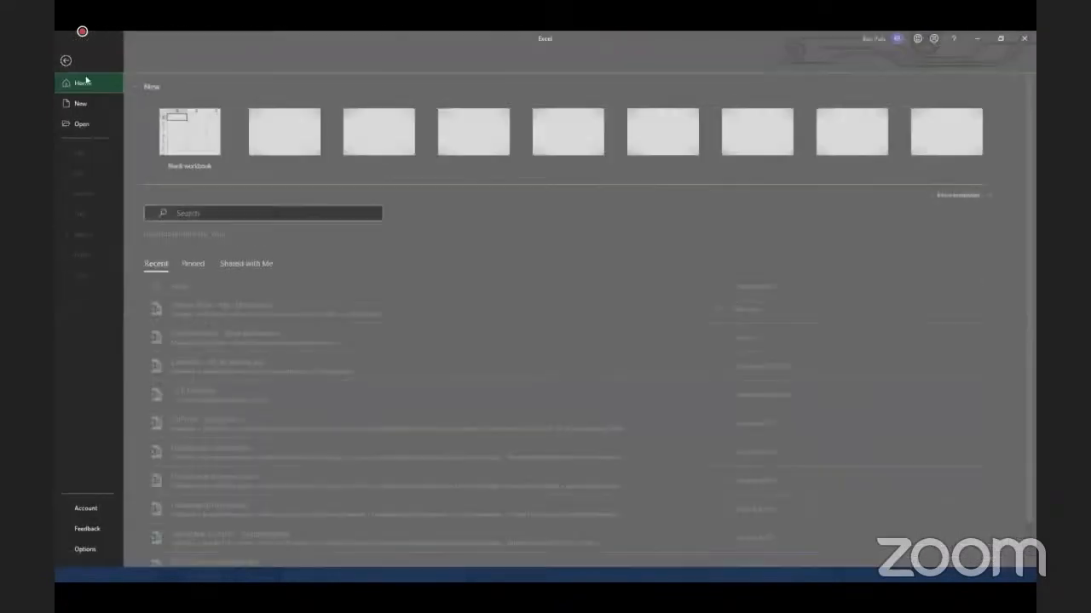
{"action": "left_click", "coordinate": [176, 138]}
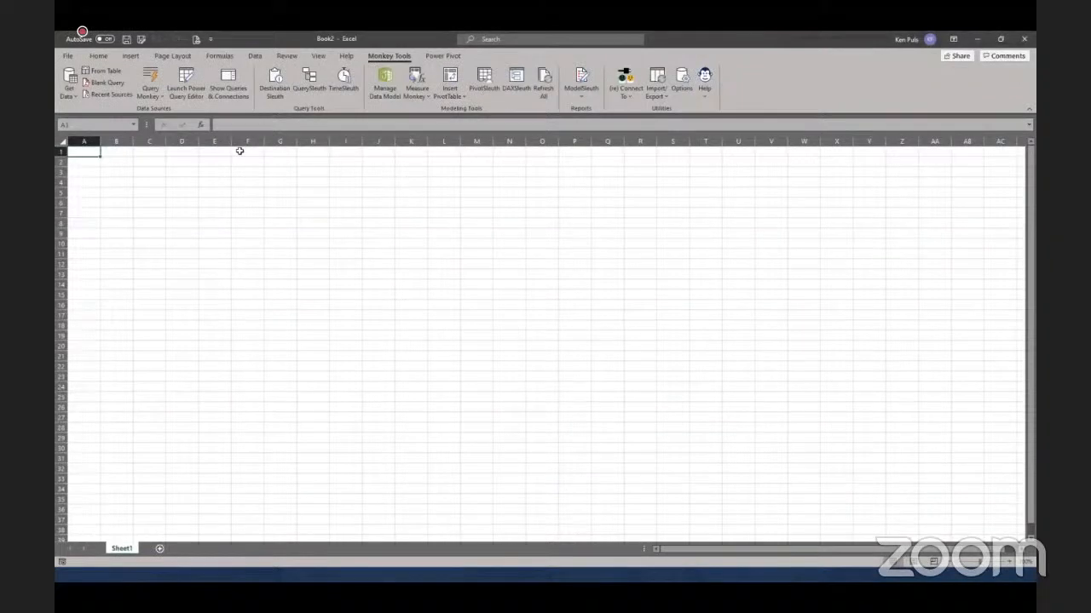
{"action": "left_click", "coordinate": [186, 185]}
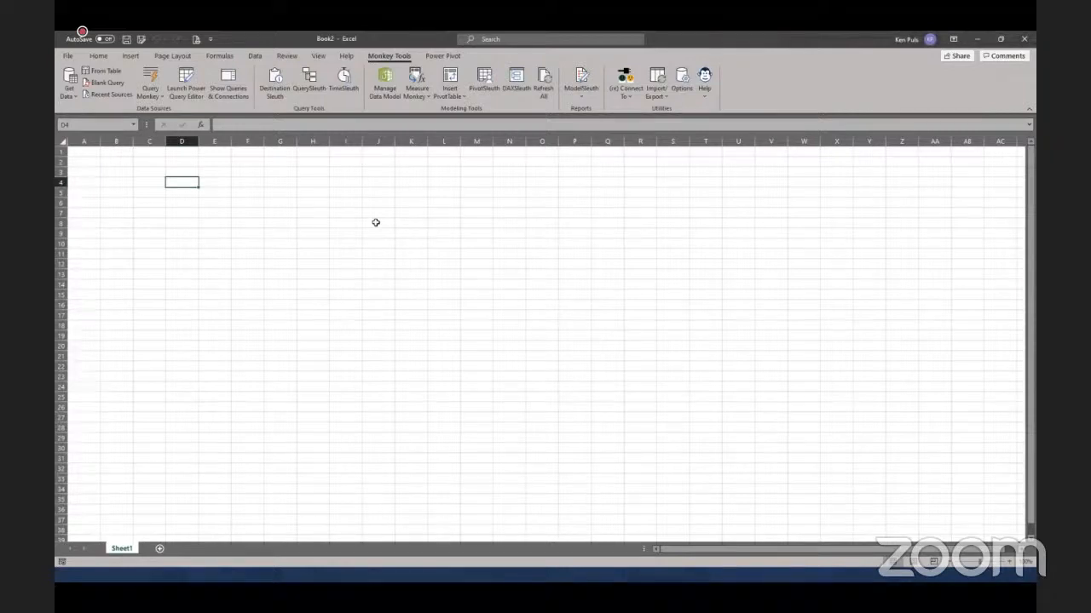
Inject Query Monkey's parameter table and function into the blank workbook and show the formula behind the File Path value
{"action": "left_click", "coordinate": [152, 101]}
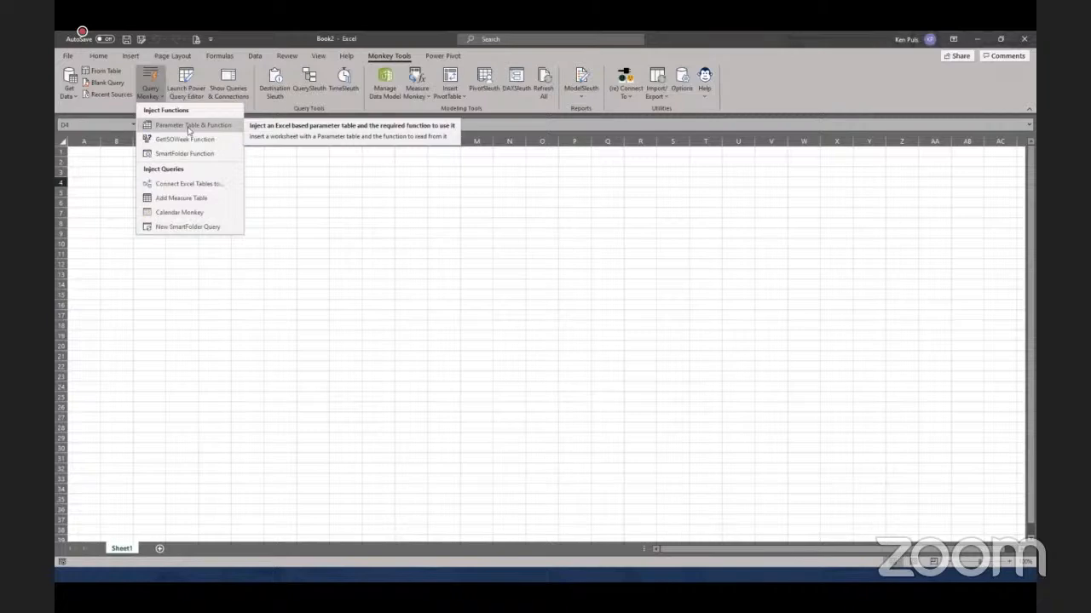
{"action": "left_click", "coordinate": [189, 129]}
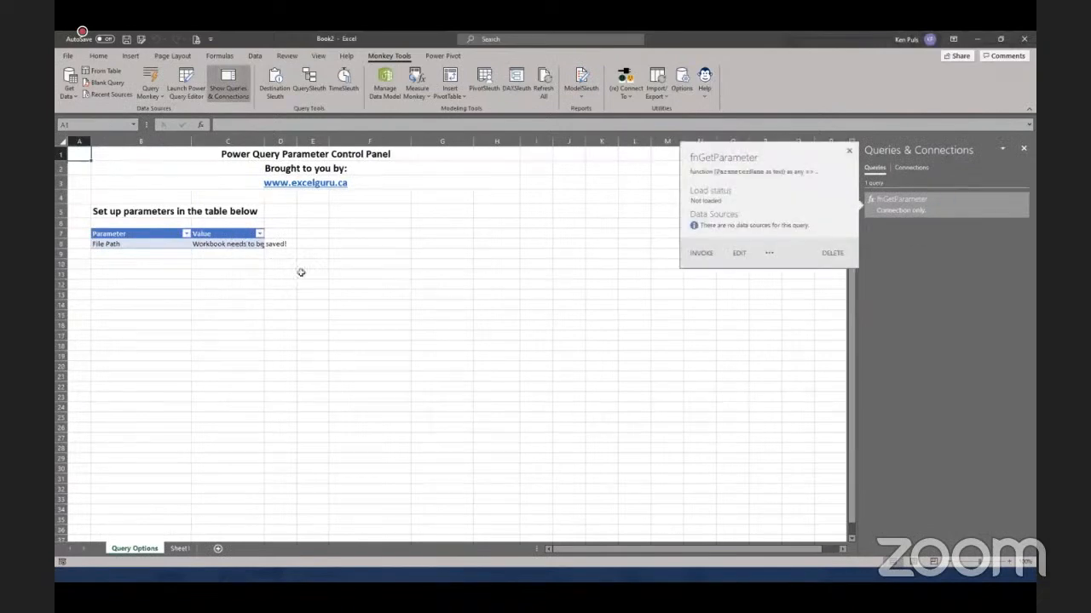
{"action": "left_click", "coordinate": [224, 245]}
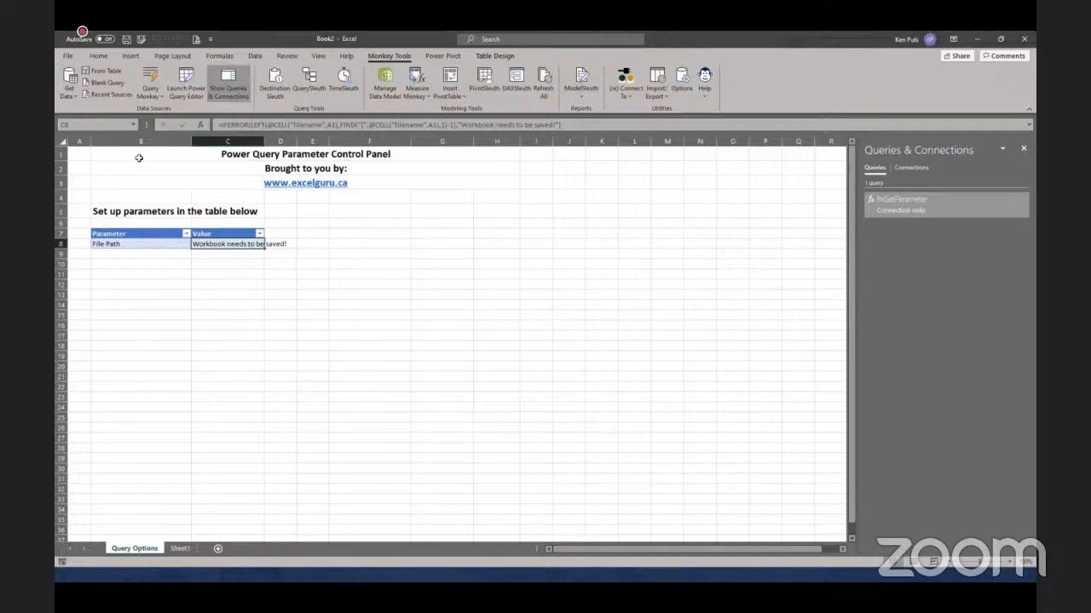
Inject Query Monkey's SmartFolder function into the workbook
{"action": "left_click", "coordinate": [151, 88]}
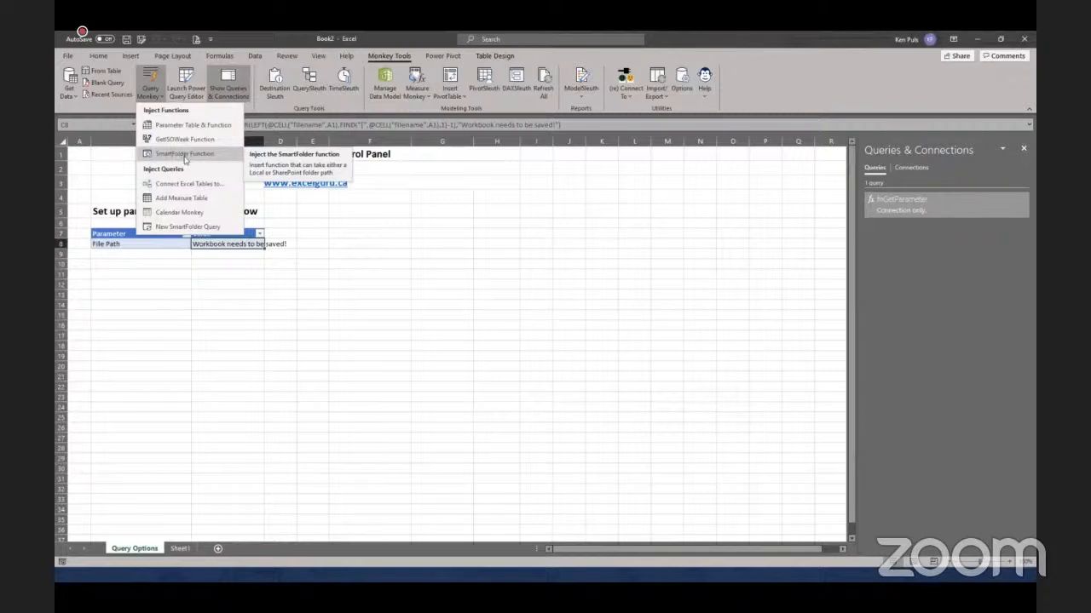
{"action": "left_click", "coordinate": [184, 155]}
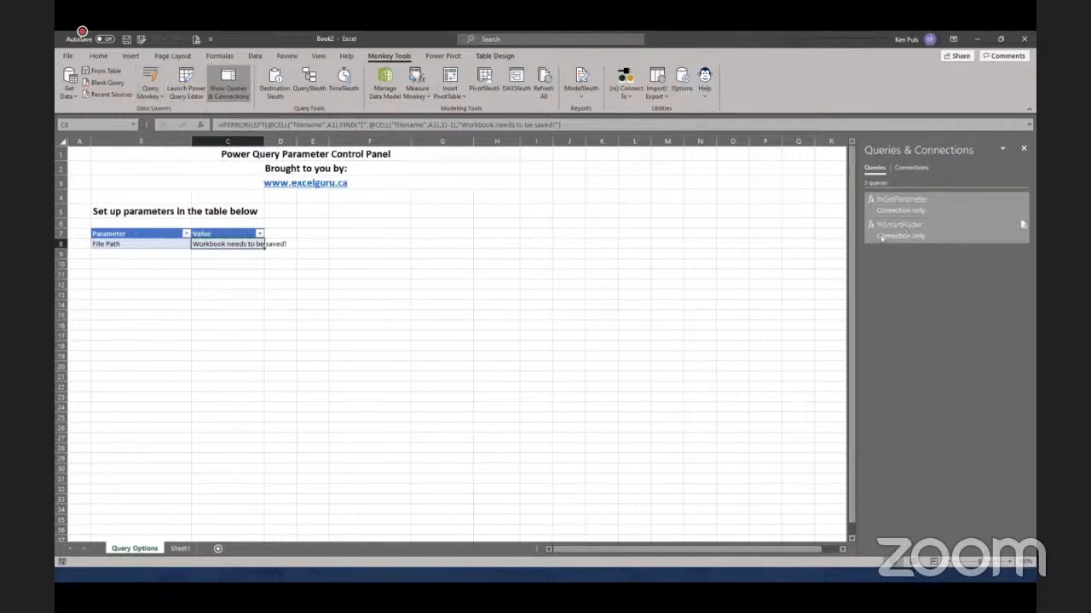
{"action": "mouse_move", "coordinate": [937, 228]}
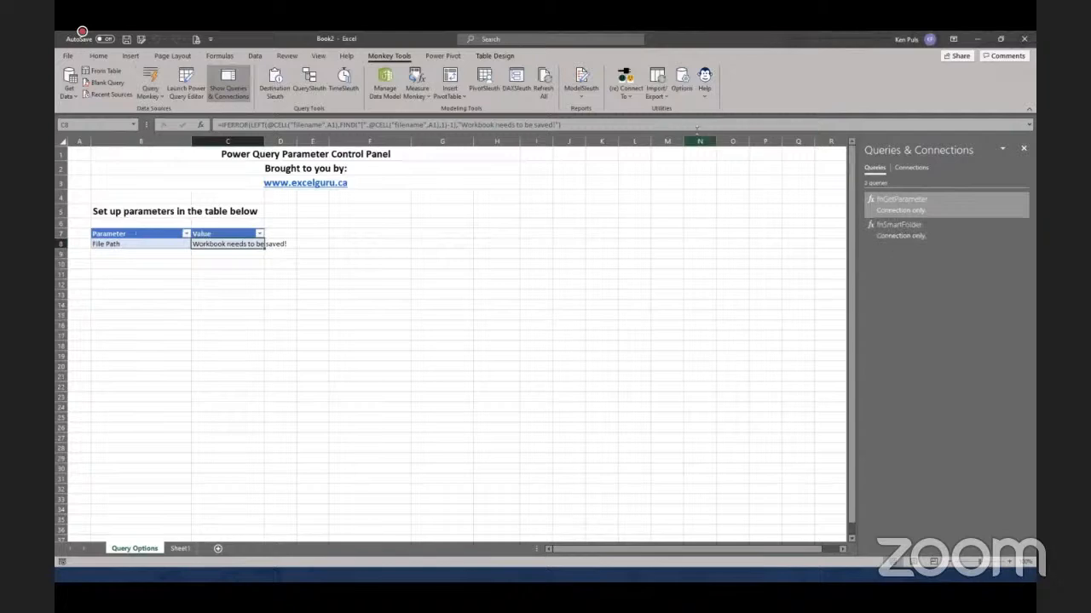
{"action": "left_click", "coordinate": [705, 84]}
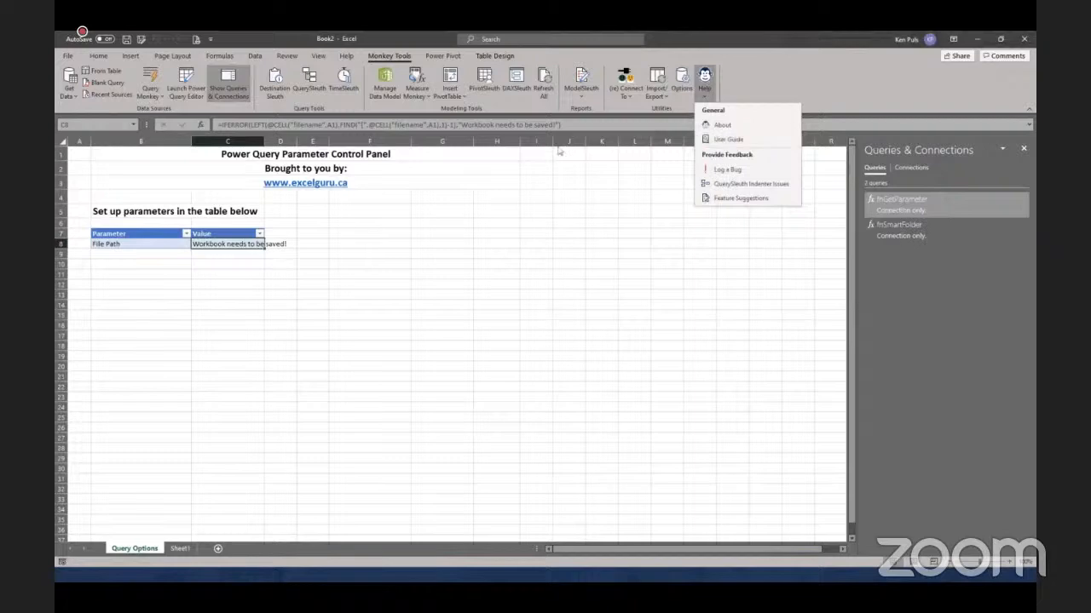
{"action": "left_click", "coordinate": [152, 90]}
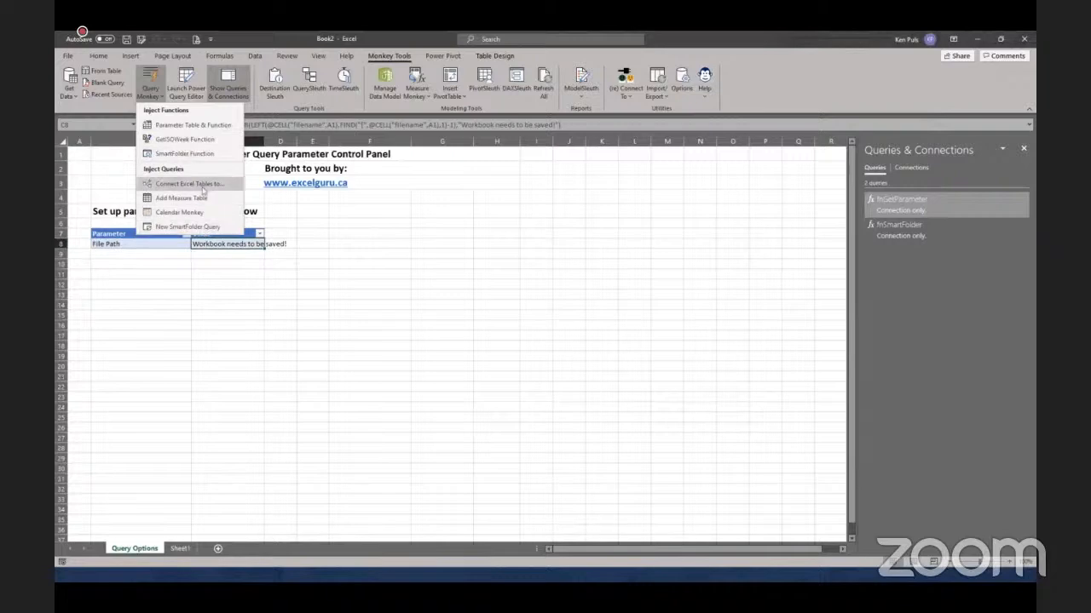
{"action": "left_click", "coordinate": [414, 263]}
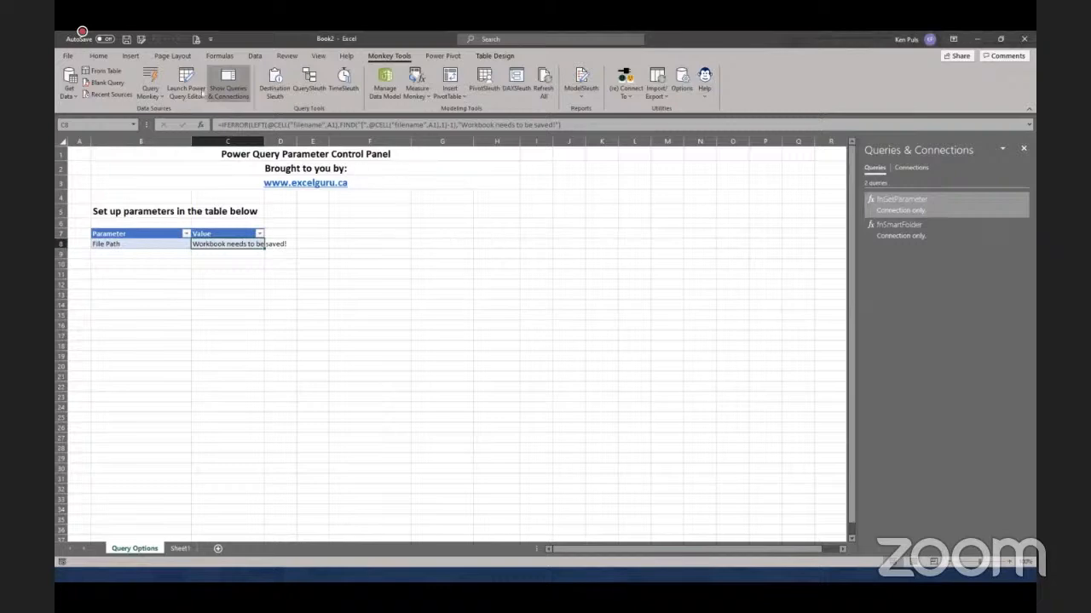
Close the Book2 workbook without saving and create another blank workbook
{"action": "left_click", "coordinate": [65, 57]}
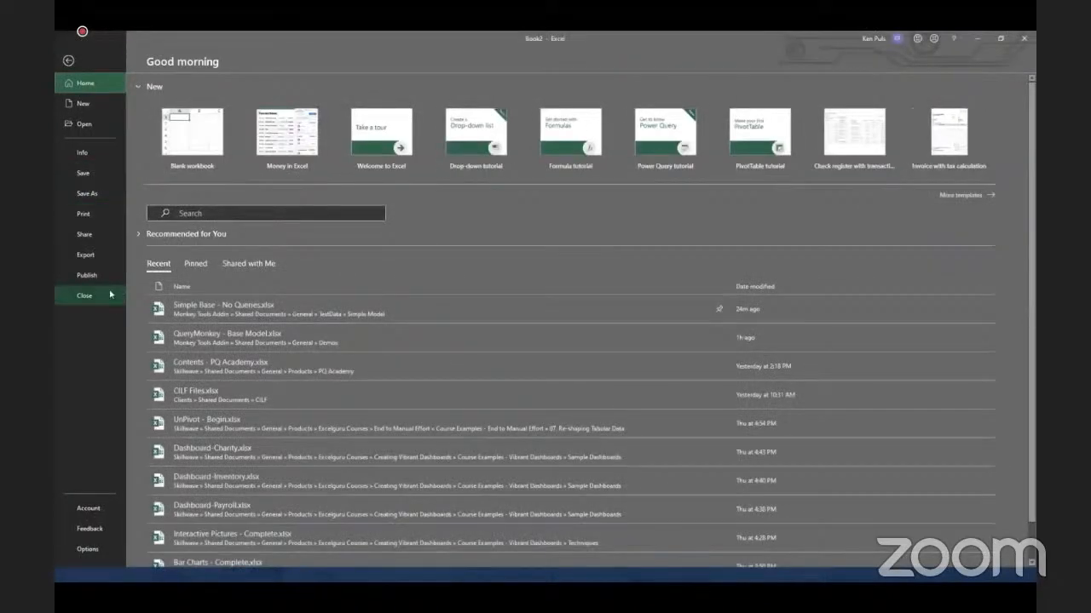
{"action": "left_click", "coordinate": [84, 296]}
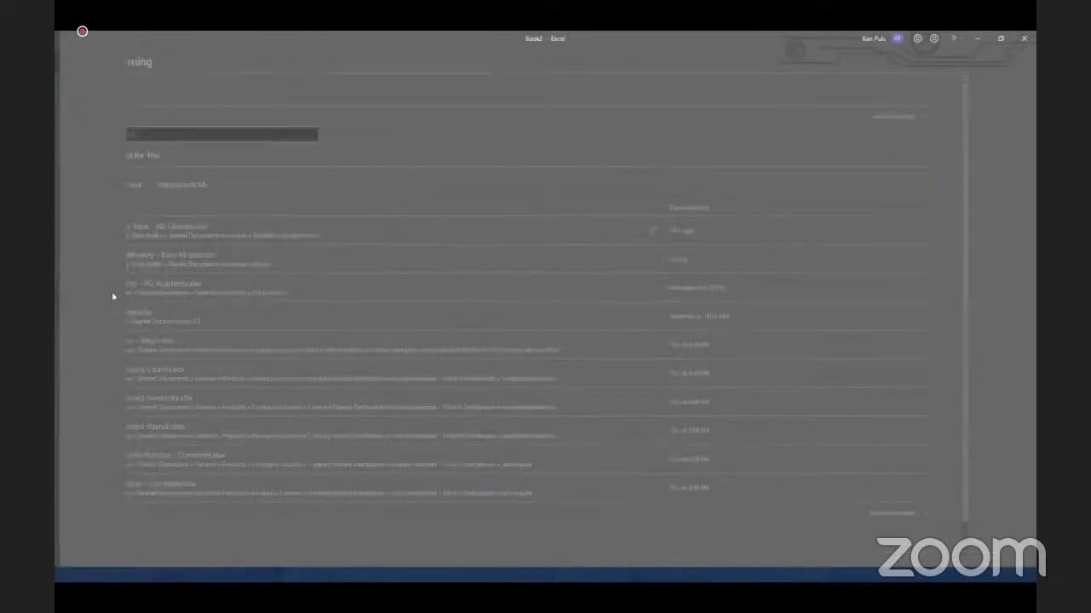
{"action": "left_click", "coordinate": [543, 315]}
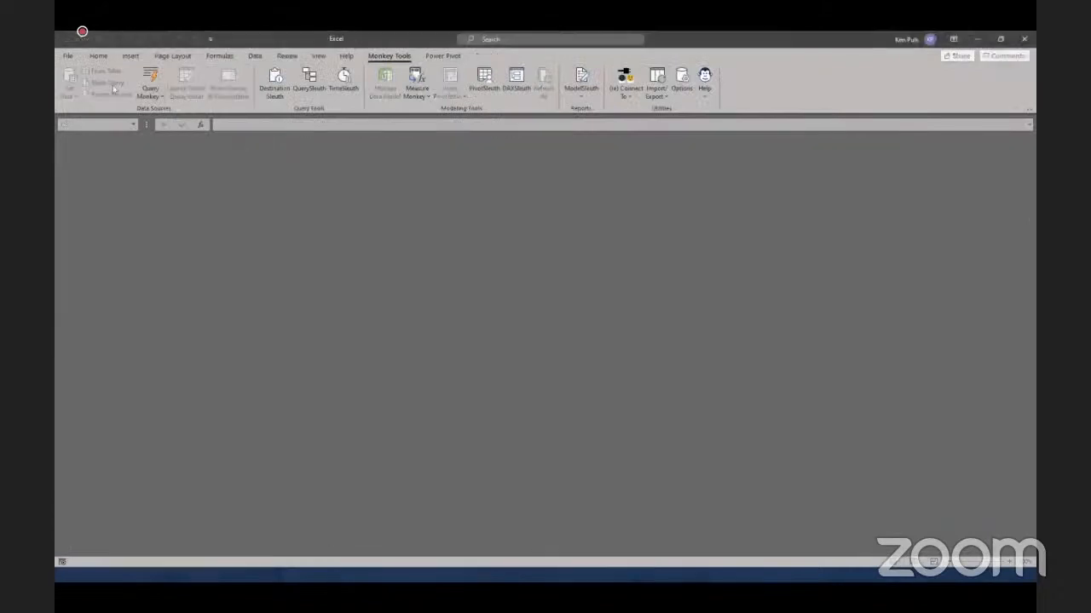
{"action": "left_click", "coordinate": [196, 149]}
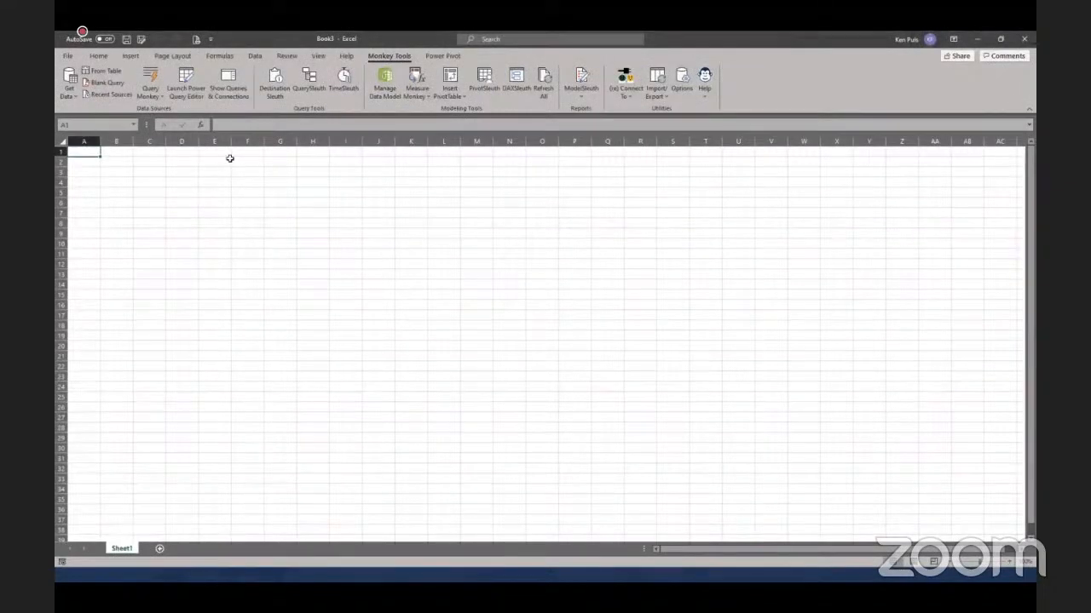
Save the blank workbook as SmartFolder - Live in the Demos folder of Monkey Tools AddIn - General, replacing the existing file
{"action": "left_click", "coordinate": [68, 56]}
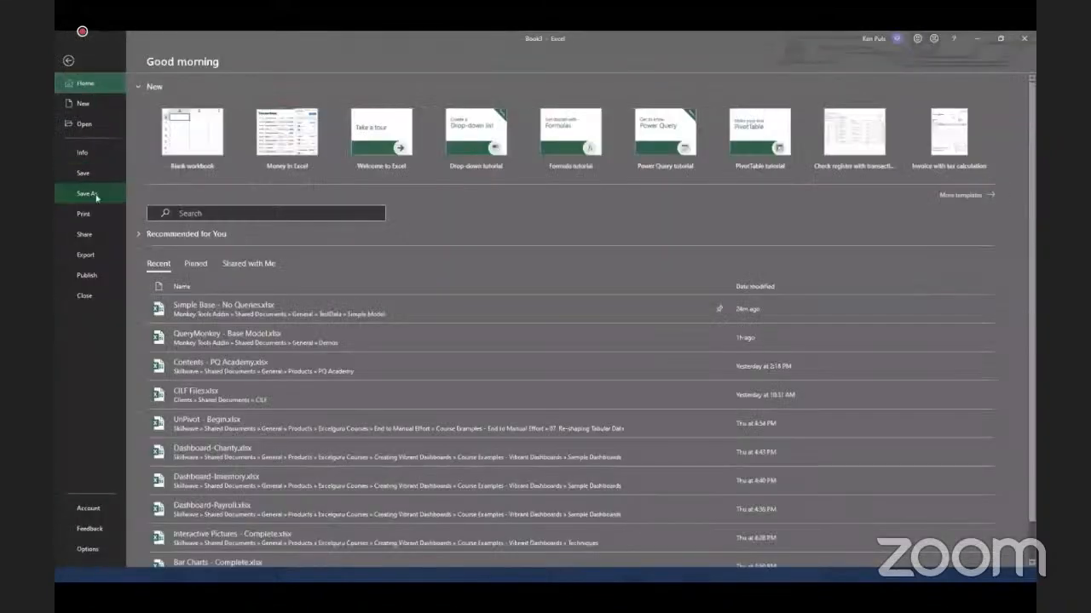
{"action": "left_click", "coordinate": [87, 193]}
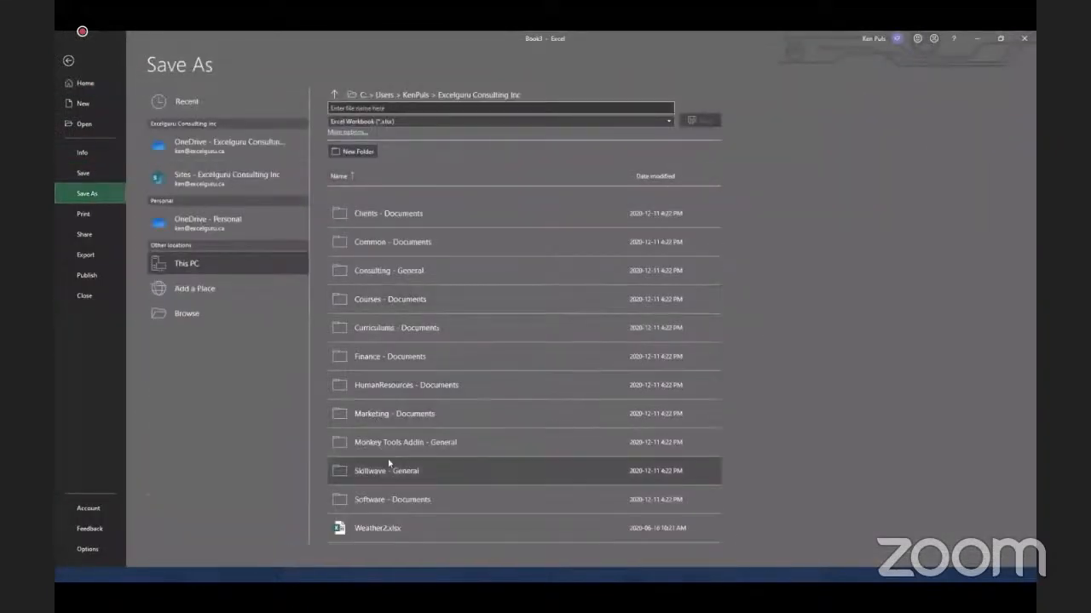
{"action": "double_click", "coordinate": [390, 442]}
{"action": "double_click", "coordinate": [361, 243]}
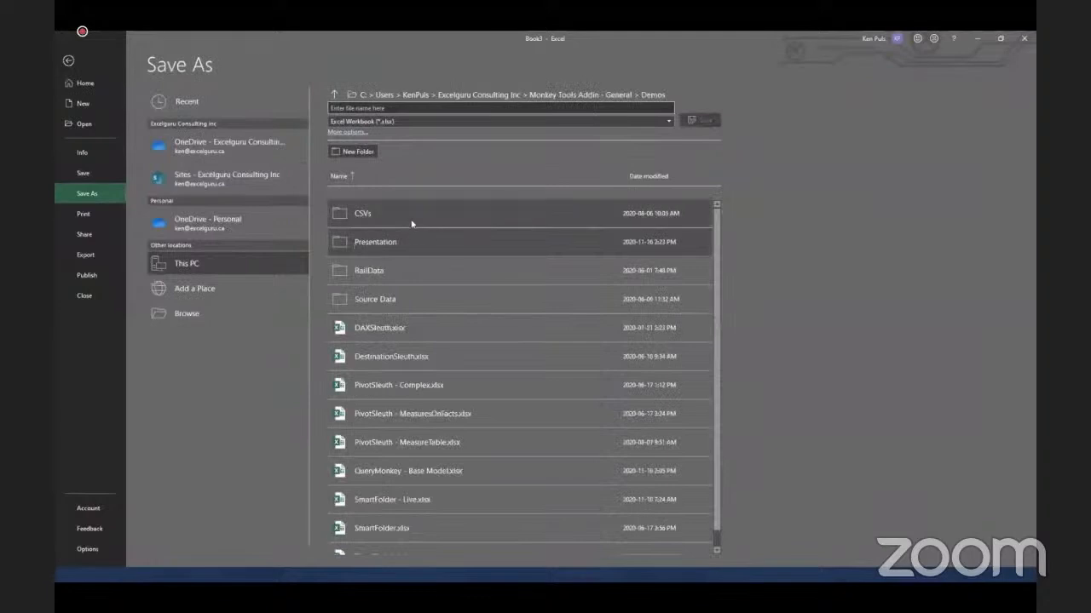
{"action": "scroll", "coordinate": [443, 401], "scroll_direction": "down", "scroll_amount": 1}
{"action": "left_click", "coordinate": [444, 483]}
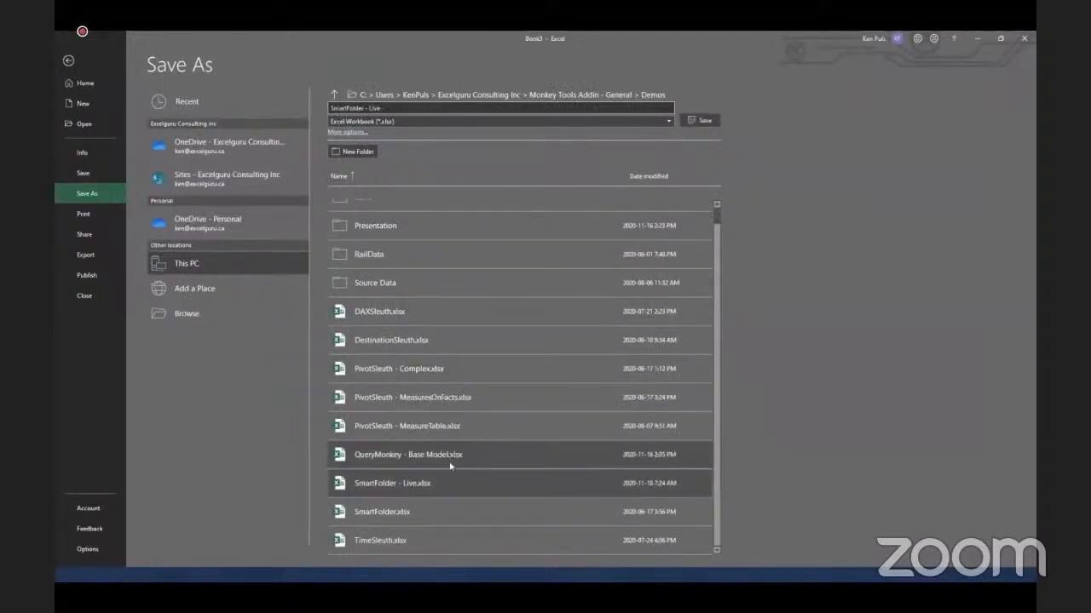
{"action": "left_click", "coordinate": [705, 122]}
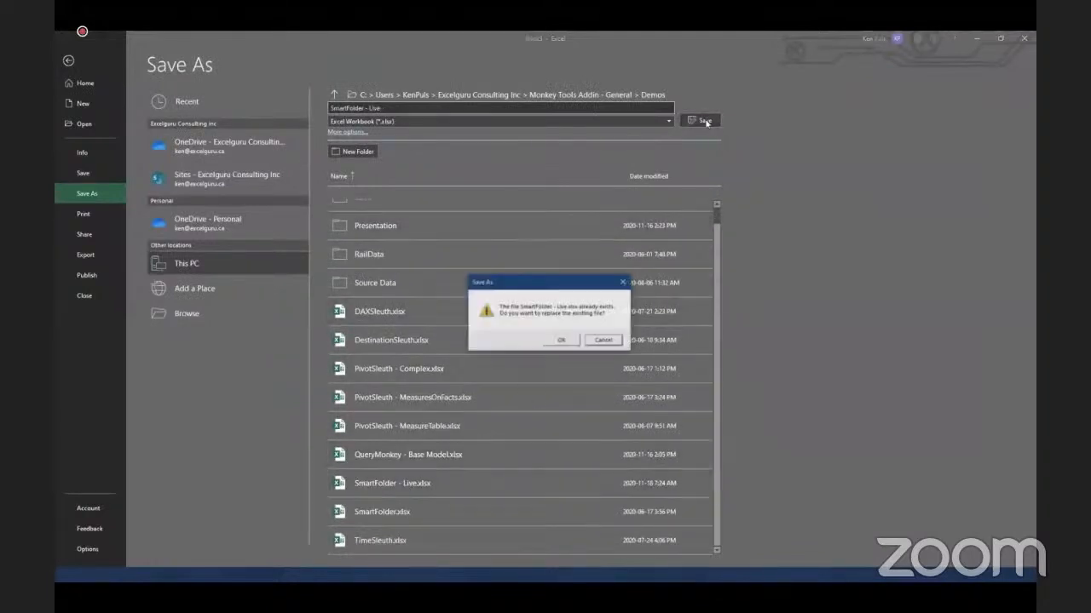
{"action": "left_click", "coordinate": [564, 344]}
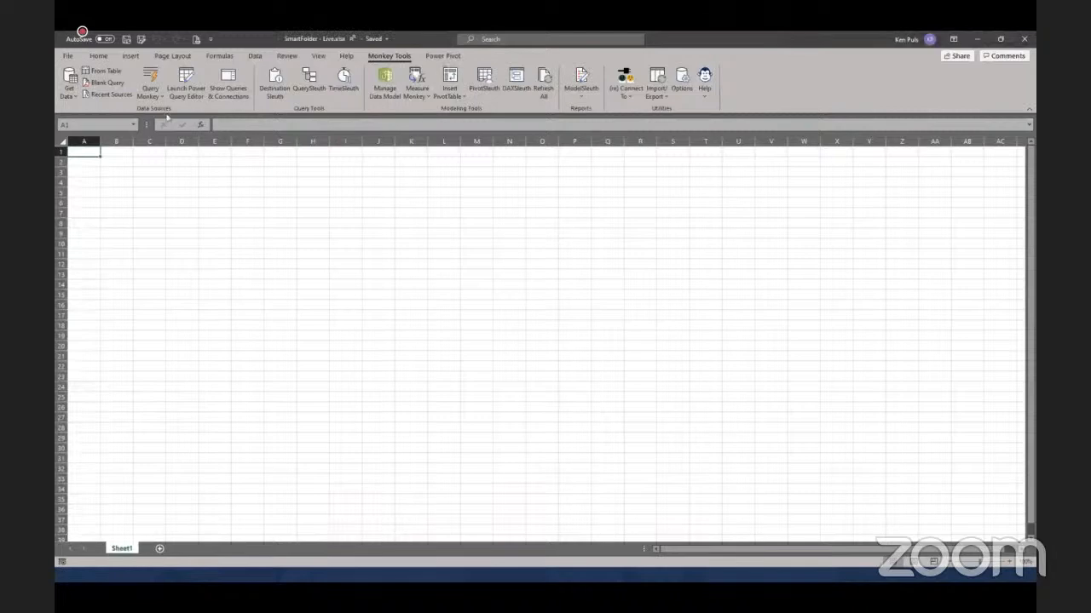
Inject a new SmartFolder query setup with the query named FilesList and show the formula behind the File Path value
{"action": "left_click", "coordinate": [150, 90]}
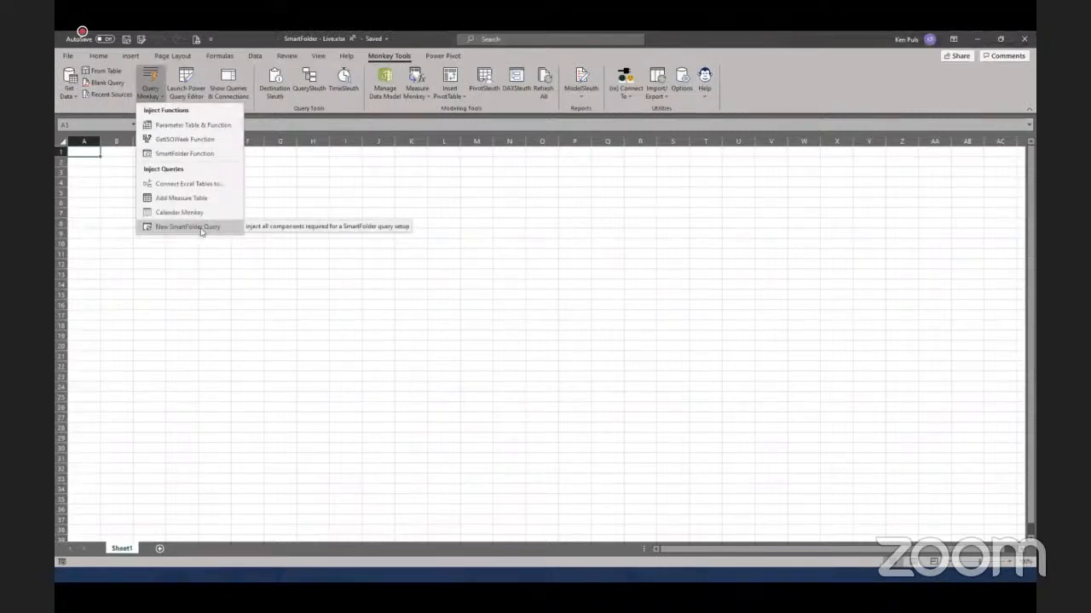
{"action": "left_click", "coordinate": [188, 226]}
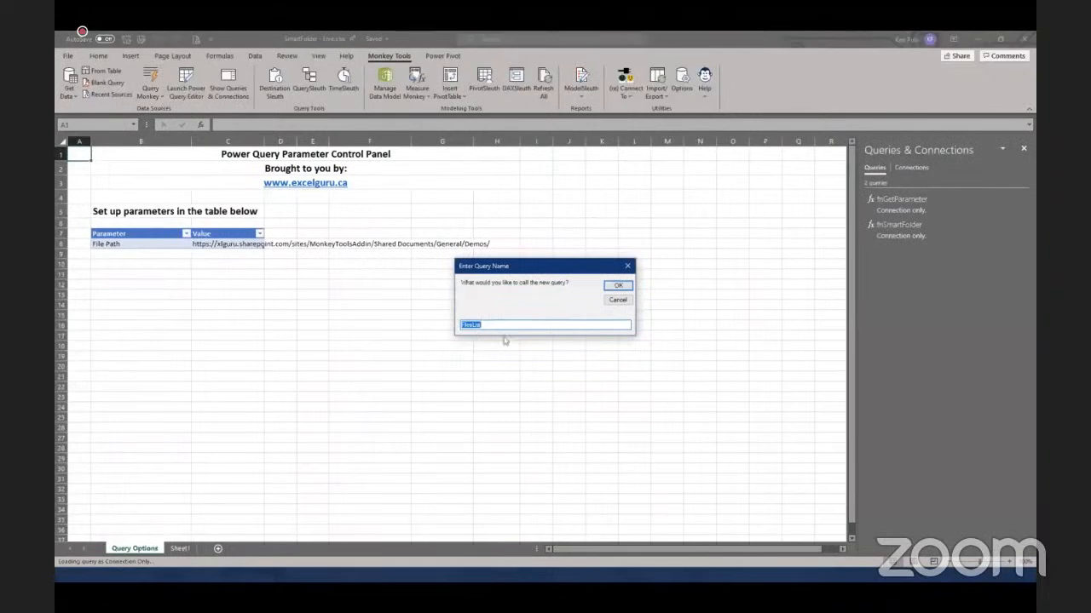
{"action": "left_click", "coordinate": [618, 286]}
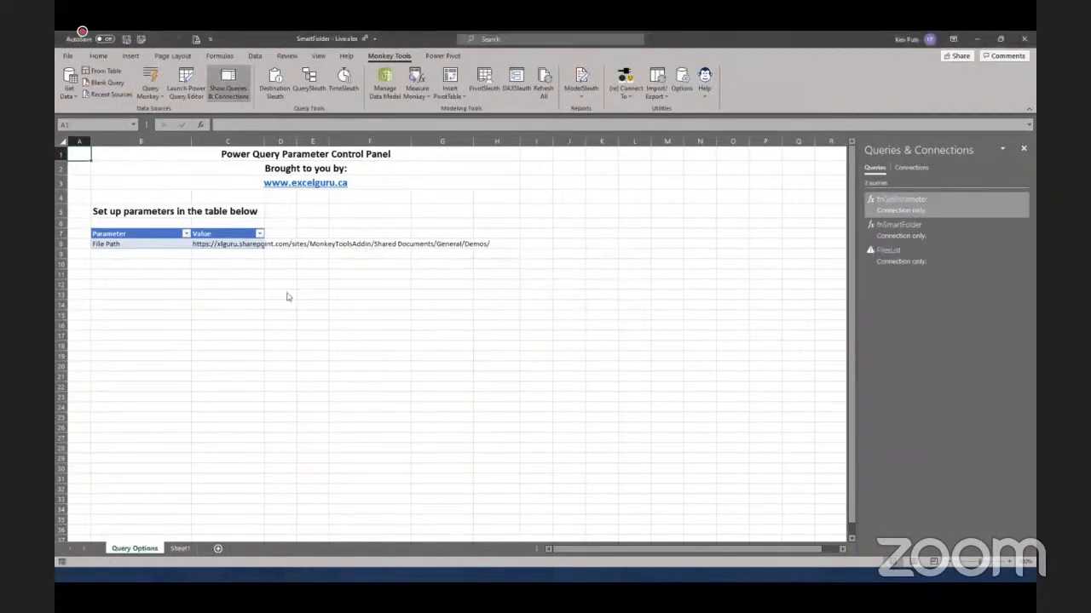
{"action": "left_click", "coordinate": [209, 245]}
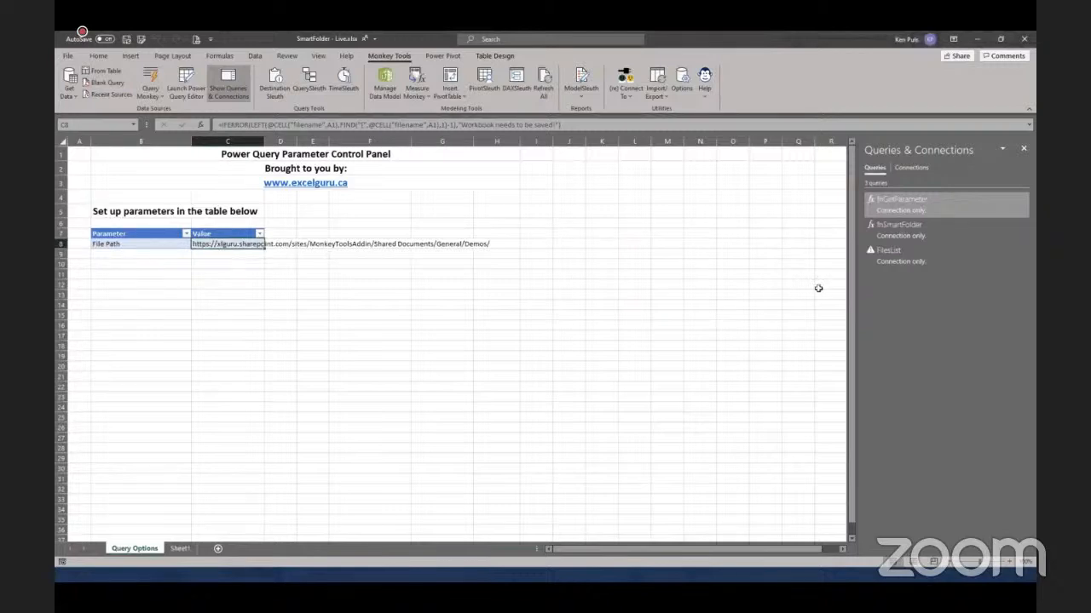
Open the FilesList query for editing and set the Current Workbook privacy level to Organizational
{"action": "mouse_move", "coordinate": [882, 264]}
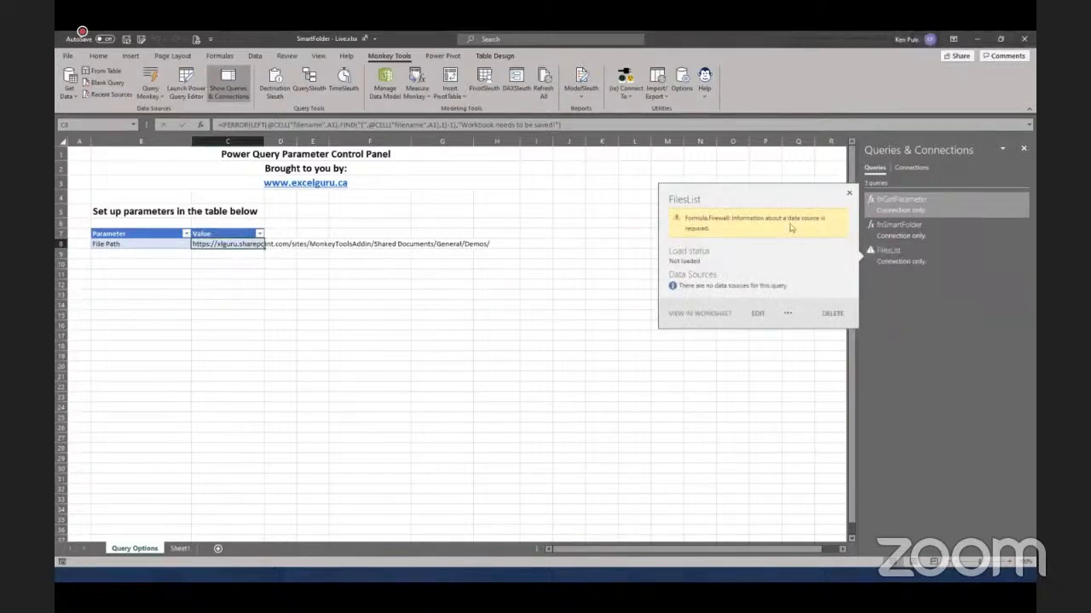
{"action": "double_click", "coordinate": [893, 264]}
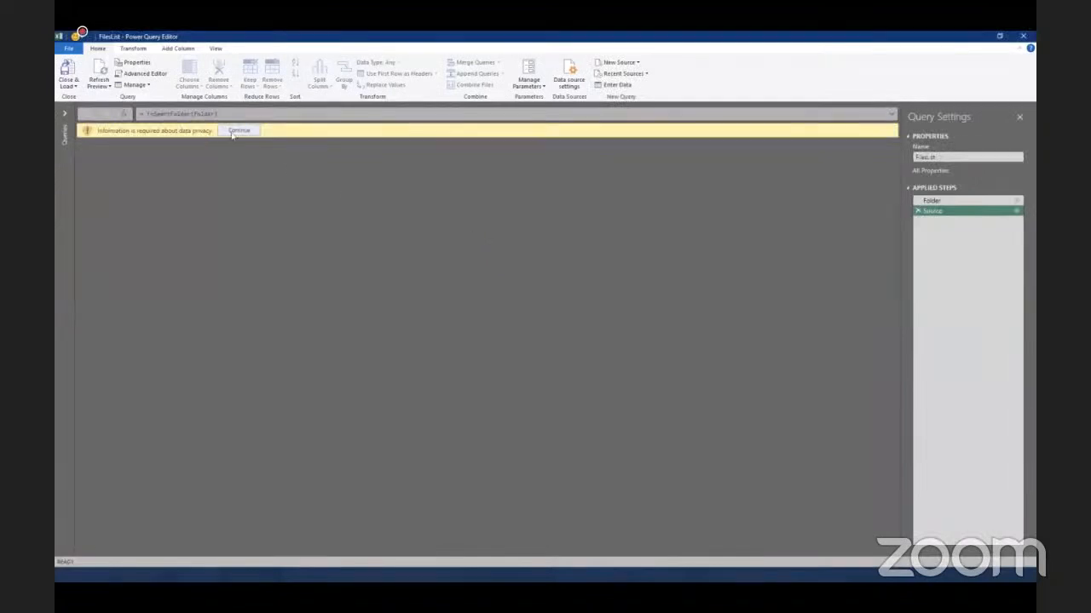
{"action": "left_click", "coordinate": [234, 132]}
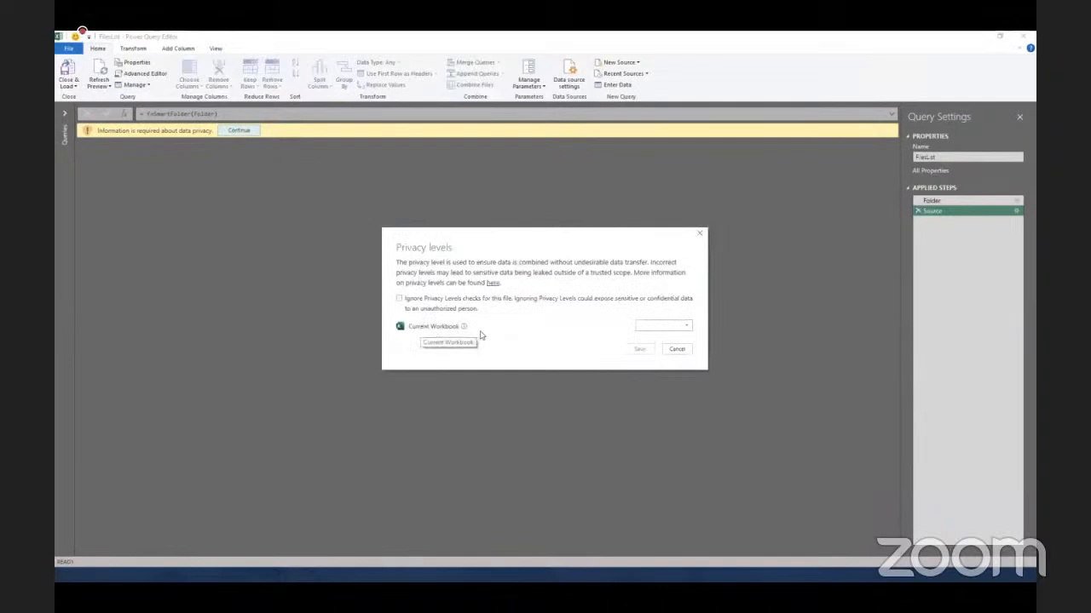
{"action": "left_click", "coordinate": [681, 329]}
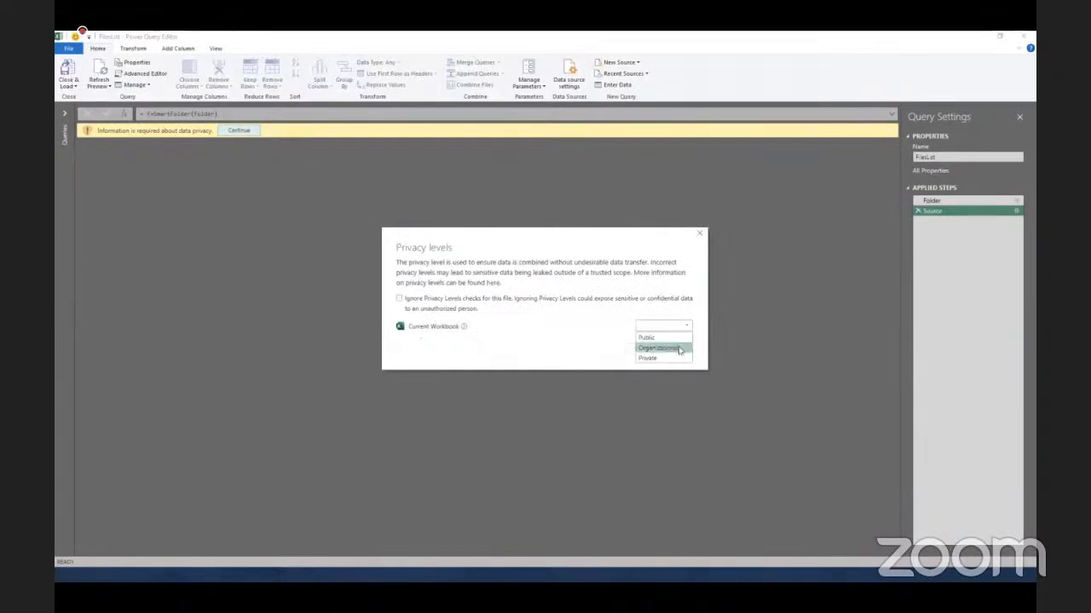
{"action": "left_click", "coordinate": [680, 349]}
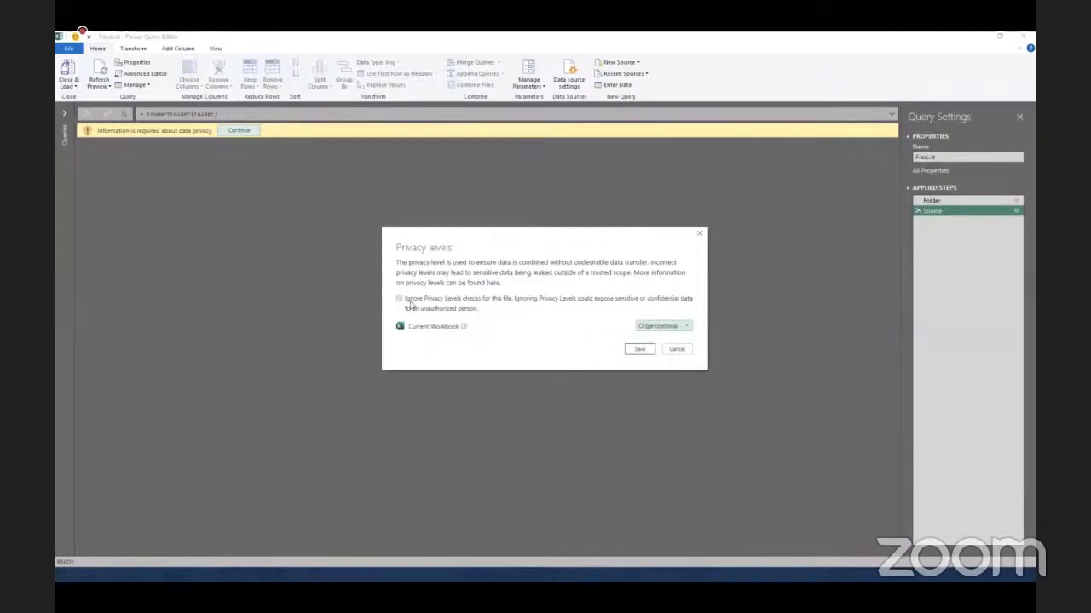
{"action": "left_click", "coordinate": [639, 349]}
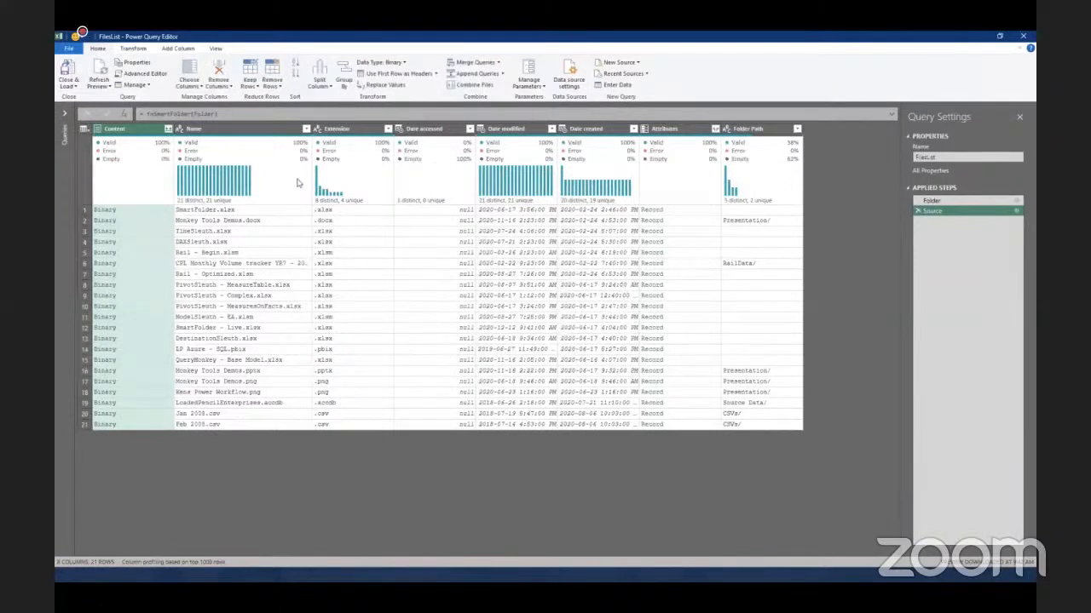
Compare the FilesList query's file listing with the File Path value in the worksheet behind the Power Query Editor
{"action": "left_click_drag", "start_coordinate": [300, 39], "coordinate": [434, 186]}
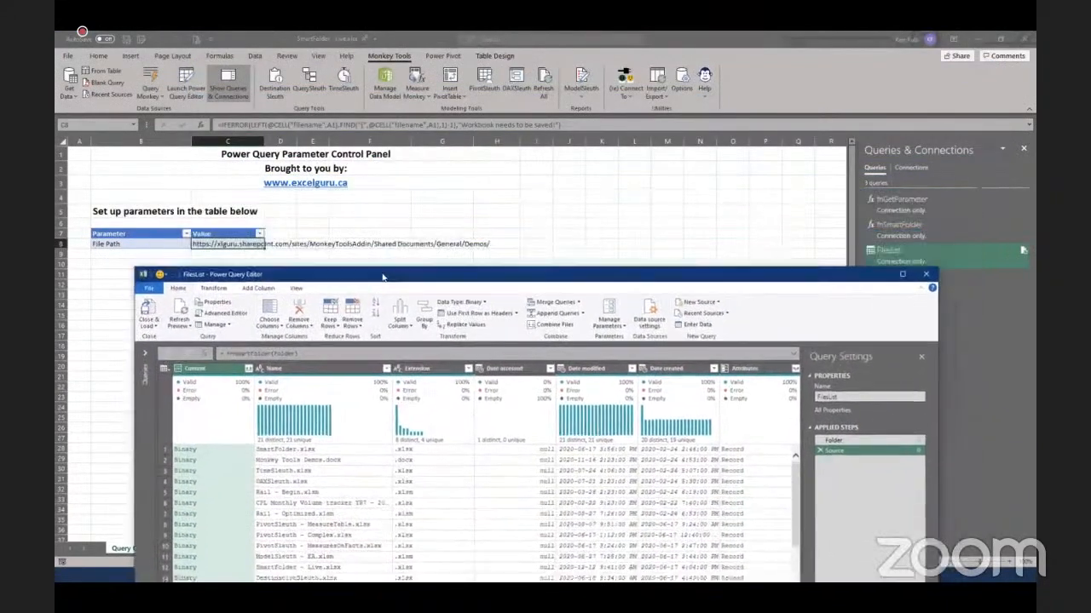
{"action": "mouse_move", "coordinate": [435, 17]}
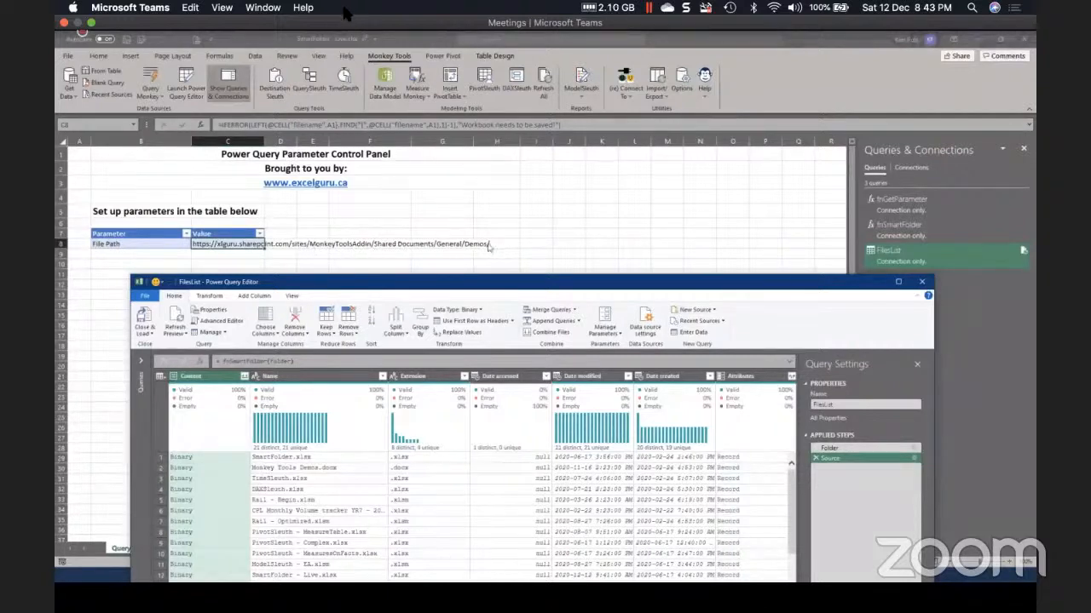
{"action": "left_click_drag", "start_coordinate": [487, 287], "coordinate": [474, 60]}
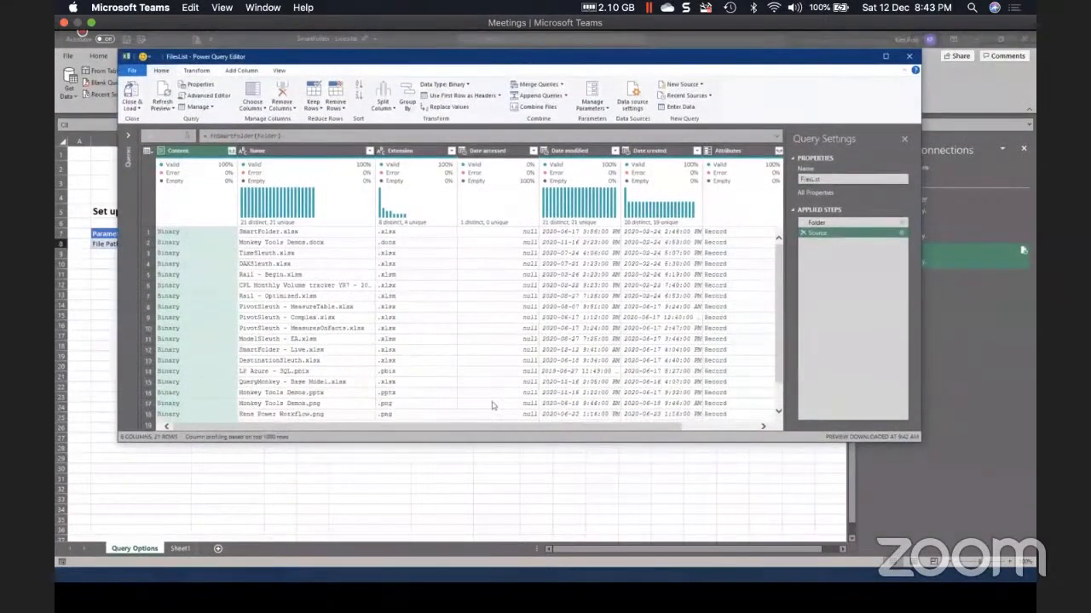
{"action": "left_click", "coordinate": [884, 56]}
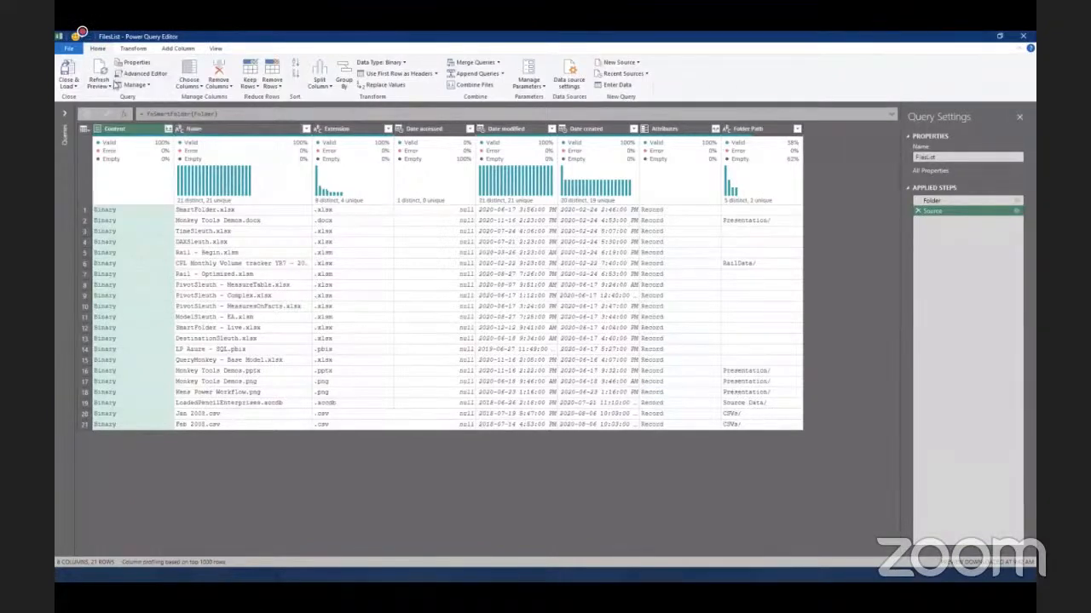
Close and load the FilesList query, and reference it in a new query with the Name column selected
{"action": "left_click", "coordinate": [68, 85]}
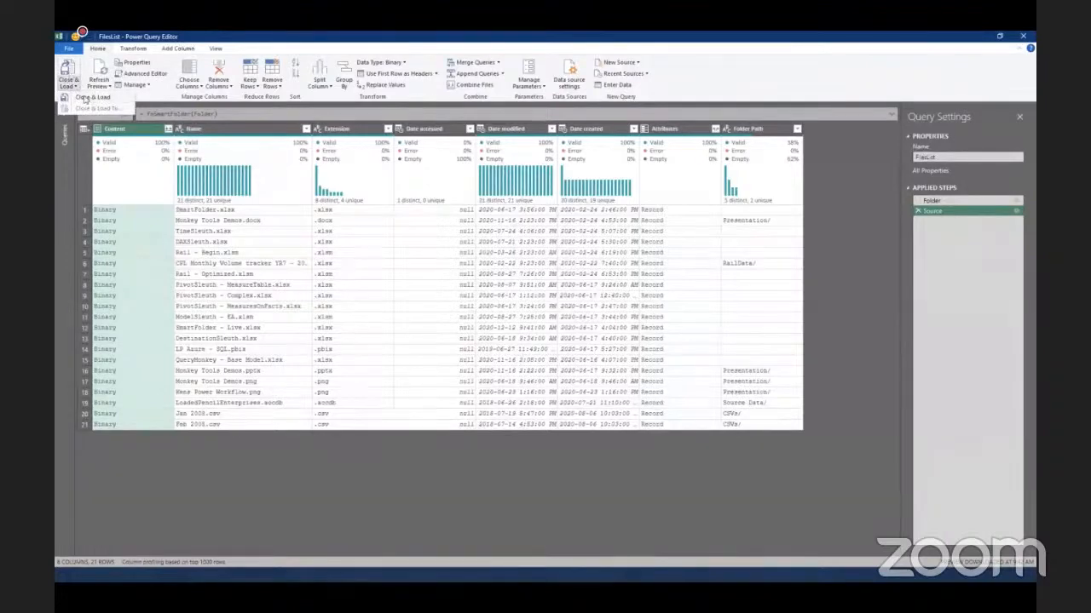
{"action": "left_click", "coordinate": [67, 72]}
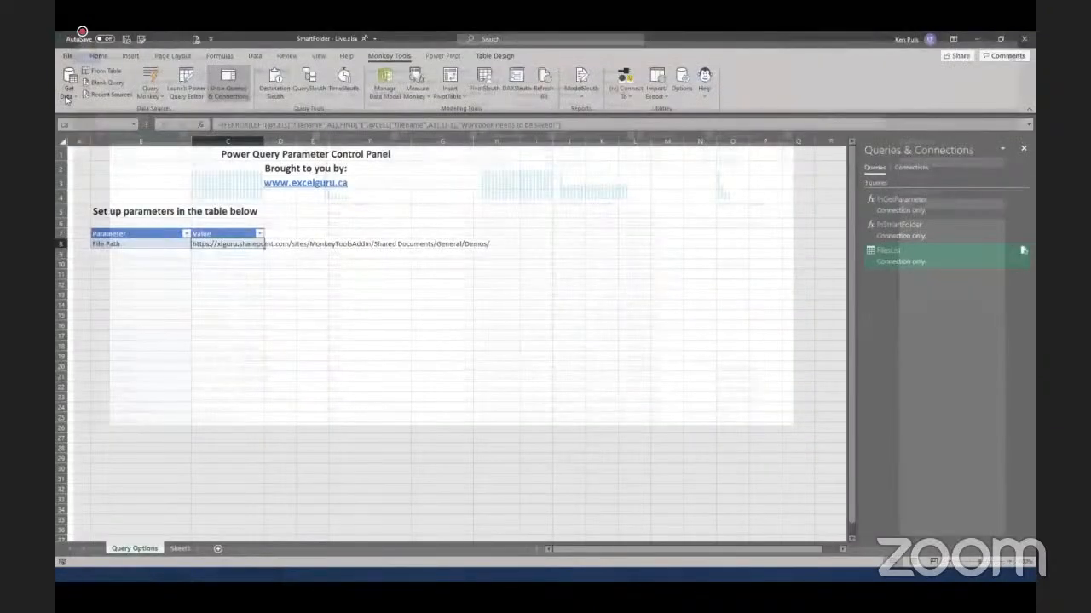
{"action": "right_click", "coordinate": [907, 254]}
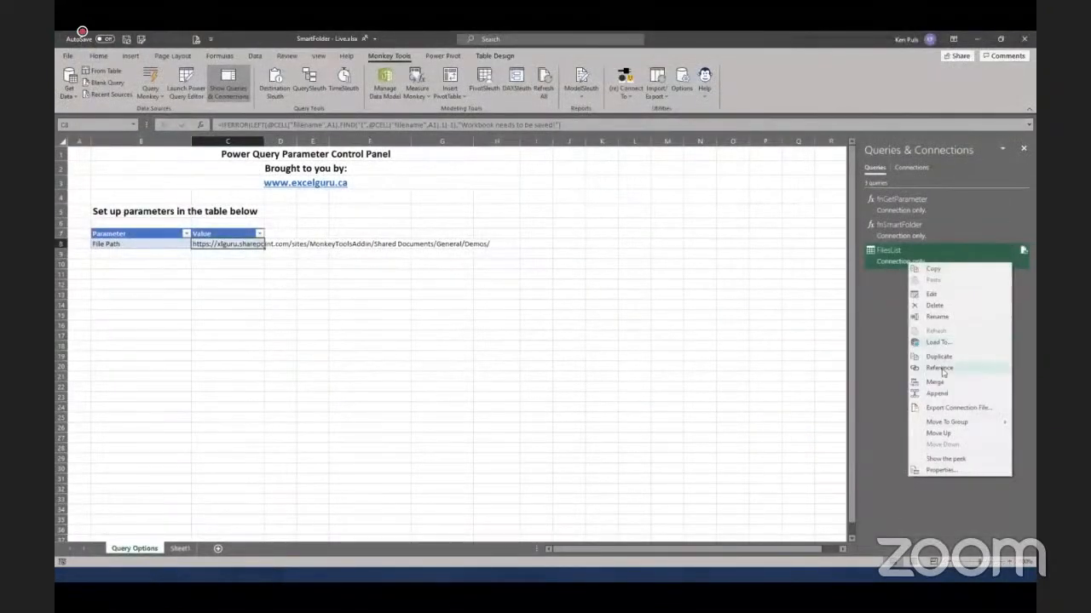
{"action": "left_click", "coordinate": [954, 371]}
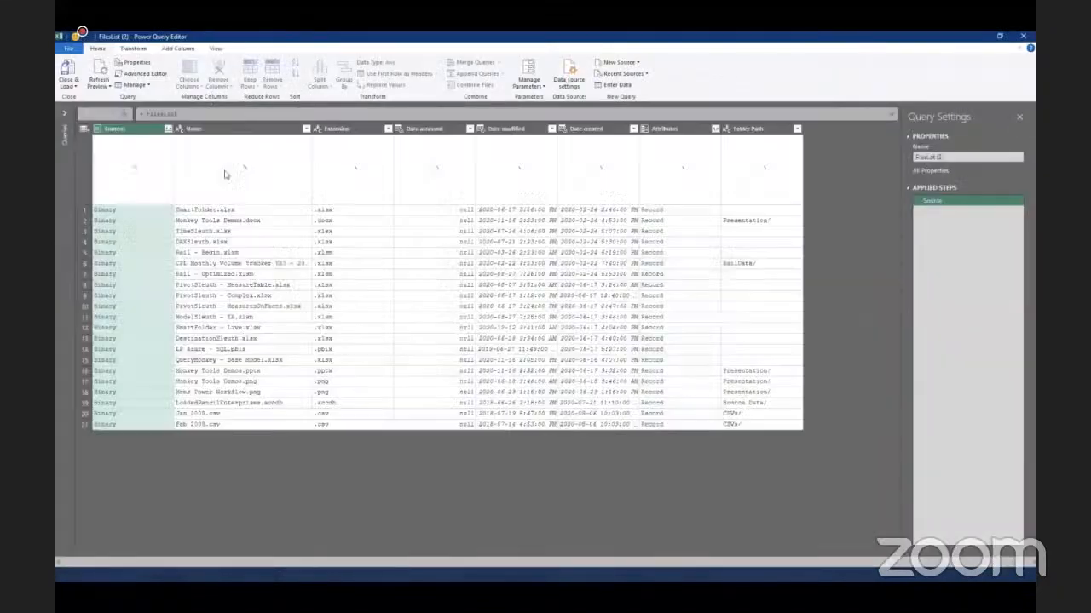
{"action": "left_click", "coordinate": [237, 132]}
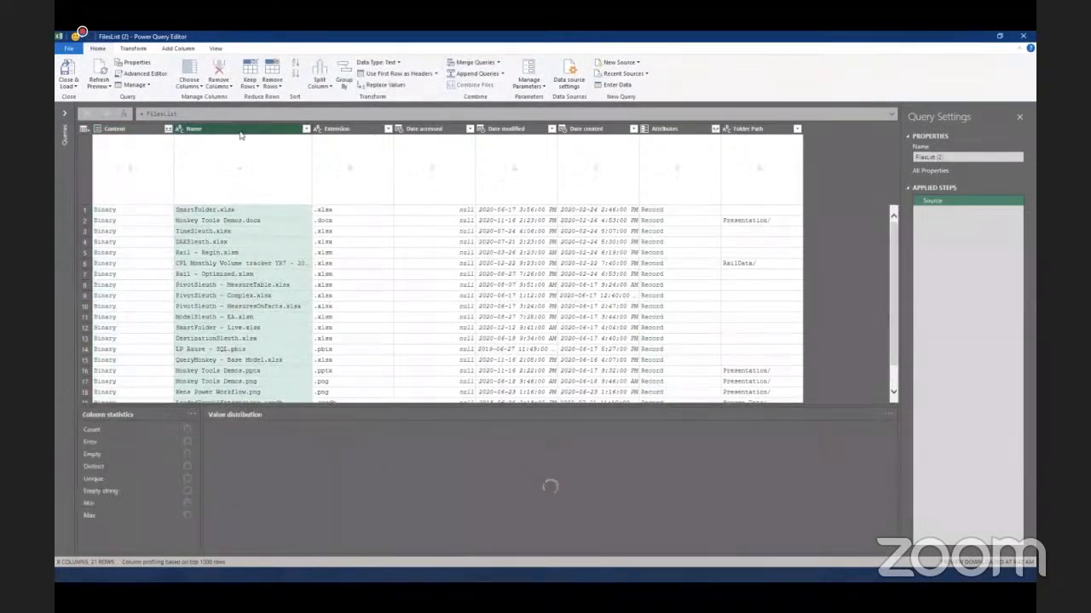
Remove every column except Name from the FilesList (2) query
{"action": "right_click", "coordinate": [241, 134]}
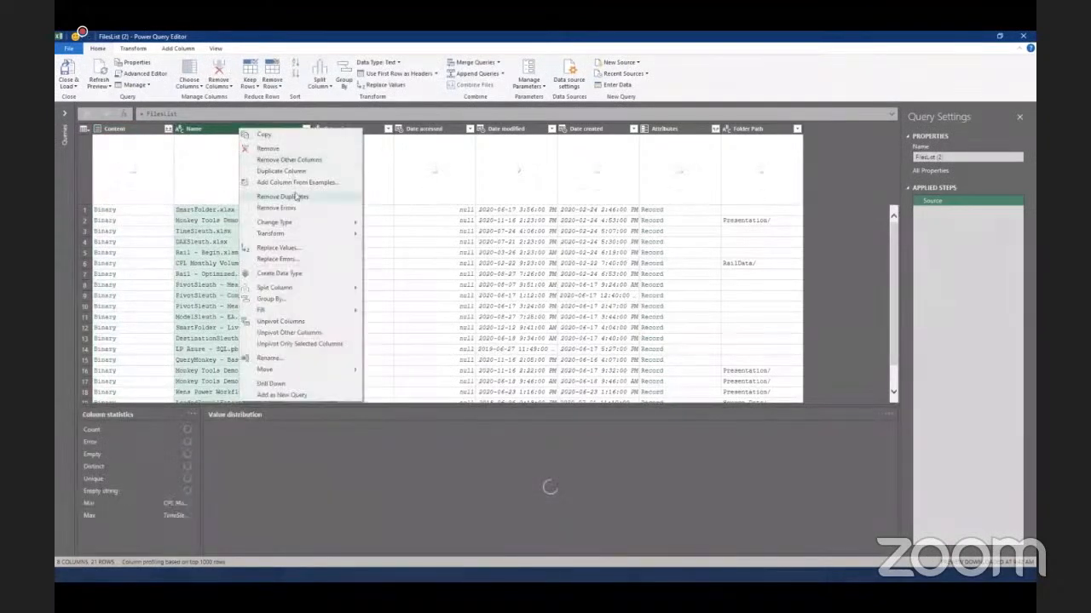
{"action": "left_click", "coordinate": [332, 160]}
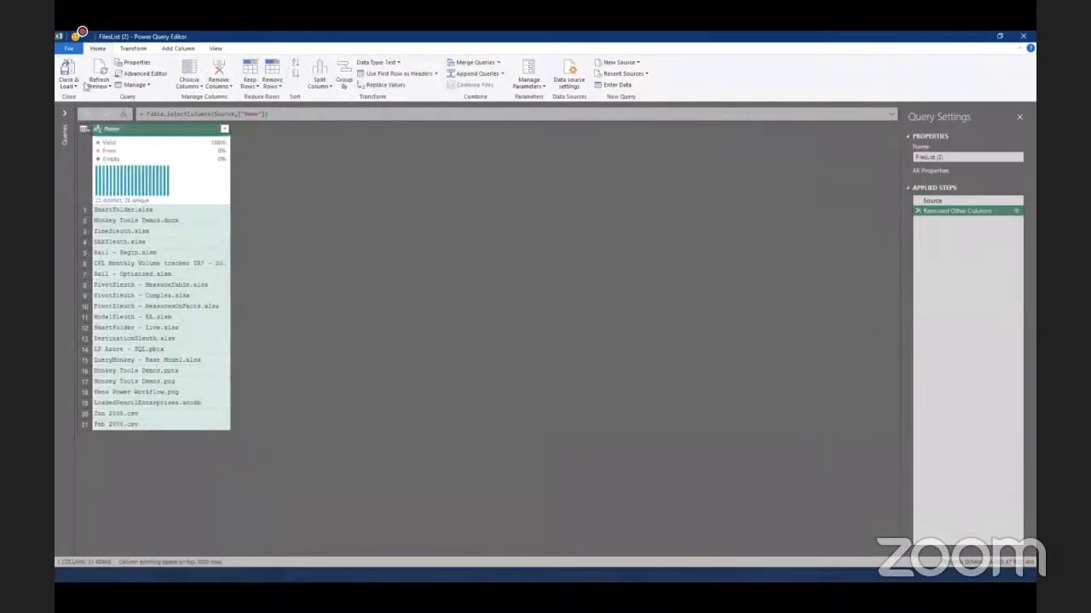
{"action": "left_click", "coordinate": [70, 86]}
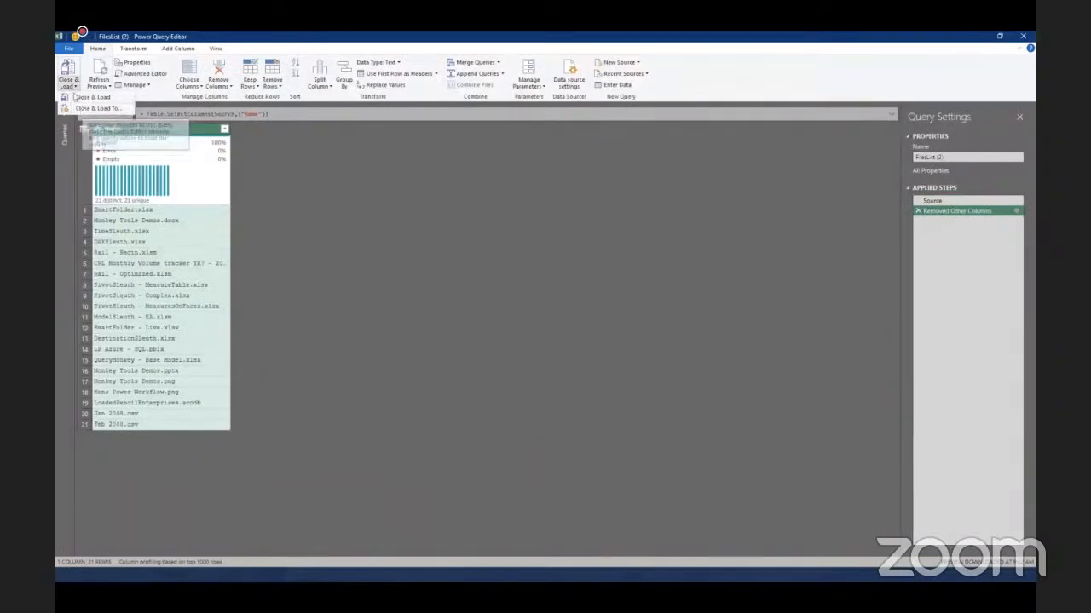
Filter the Folder Path column at the Source step of FilesList (2) to keep only blank values
{"action": "left_click", "coordinate": [937, 202]}
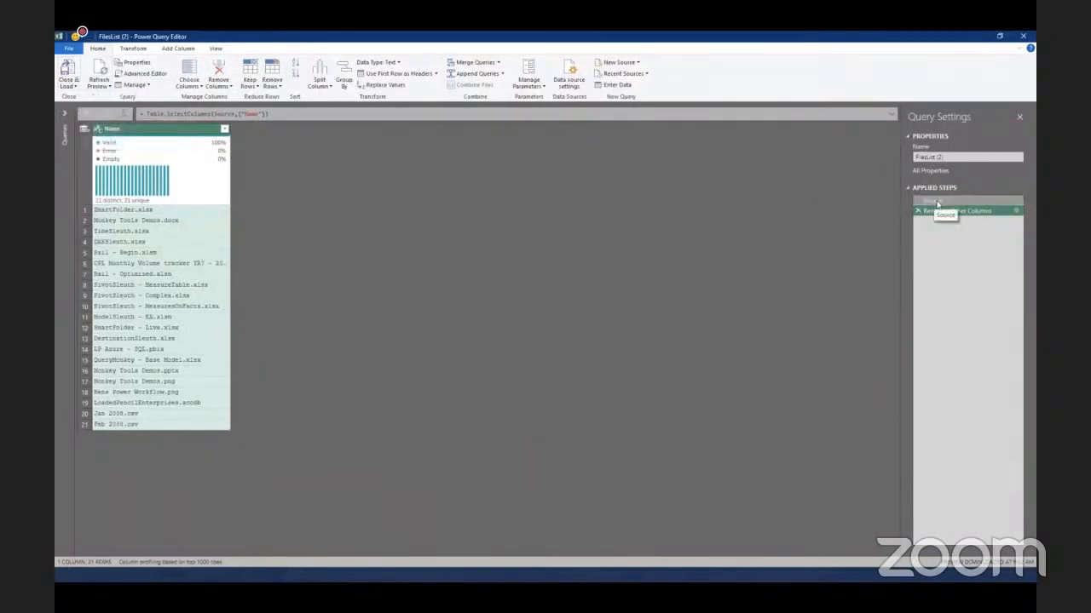
{"action": "left_click", "coordinate": [937, 203]}
{"action": "left_click", "coordinate": [797, 128]}
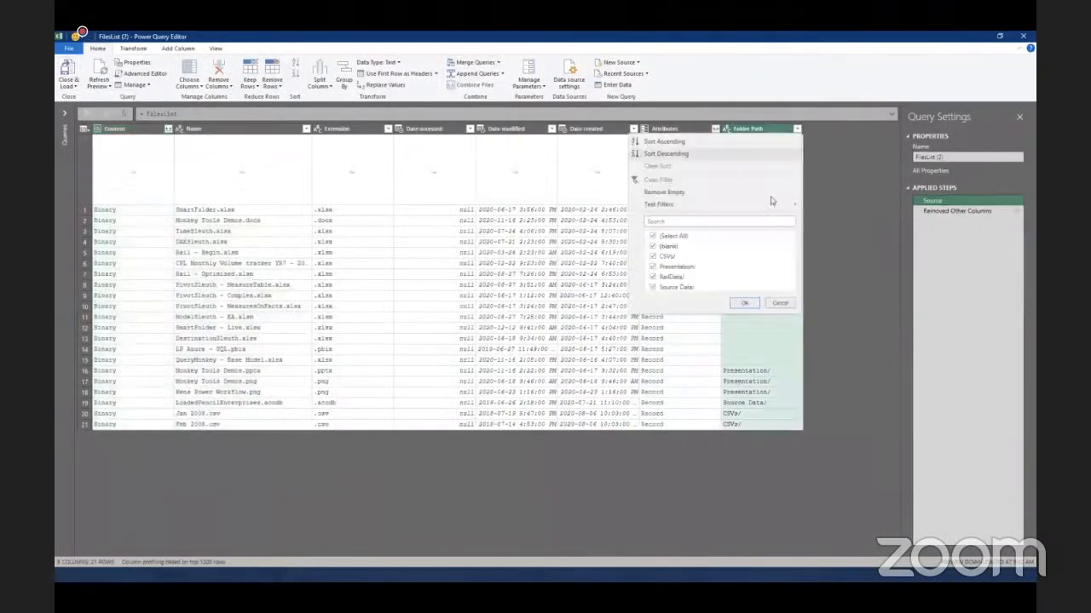
{"action": "left_click", "coordinate": [653, 237]}
{"action": "left_click", "coordinate": [654, 247]}
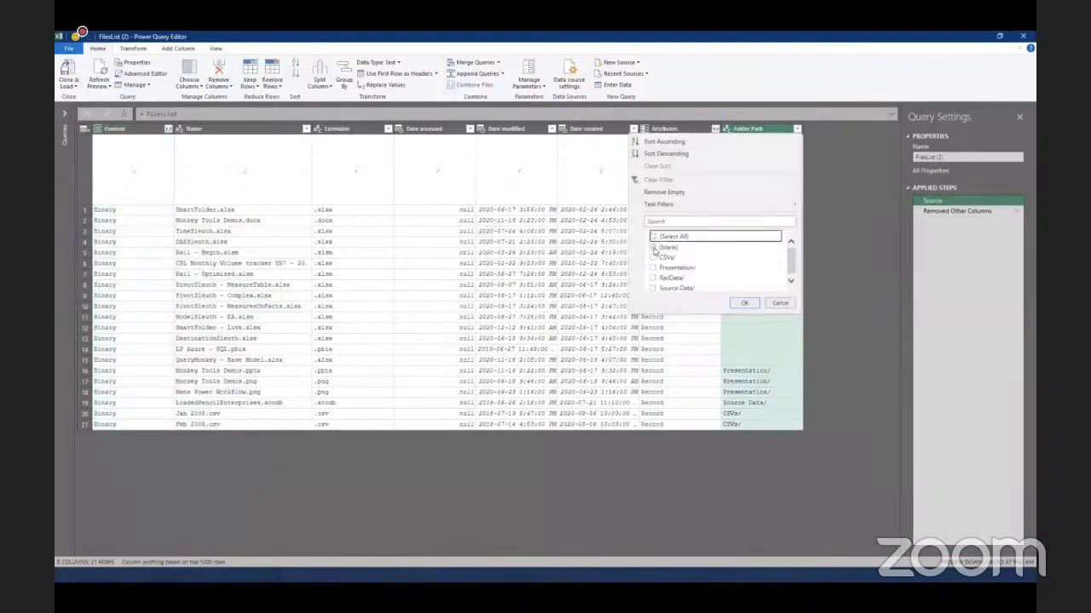
{"action": "left_click", "coordinate": [744, 303]}
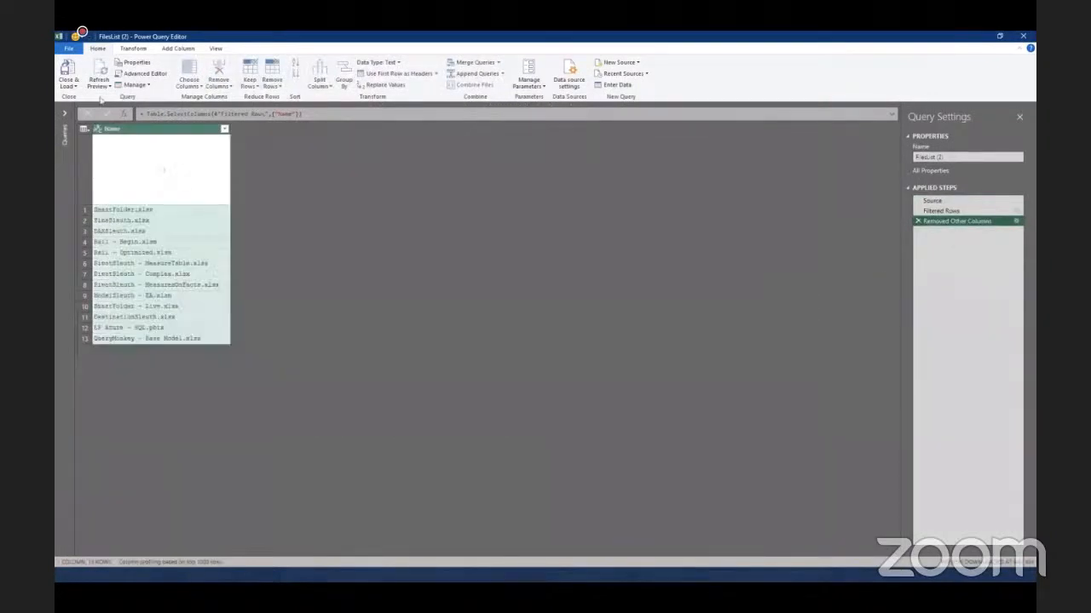
Load FilesList (2) as a table to the existing Query Options worksheet, starting at cell B14
{"action": "left_click", "coordinate": [68, 84]}
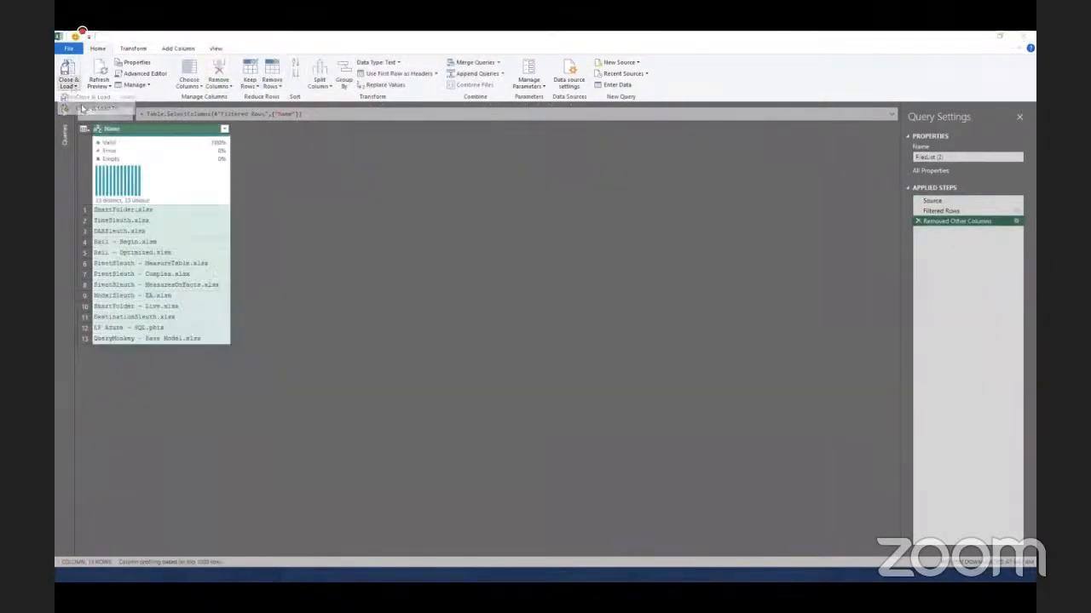
{"action": "left_click", "coordinate": [94, 107]}
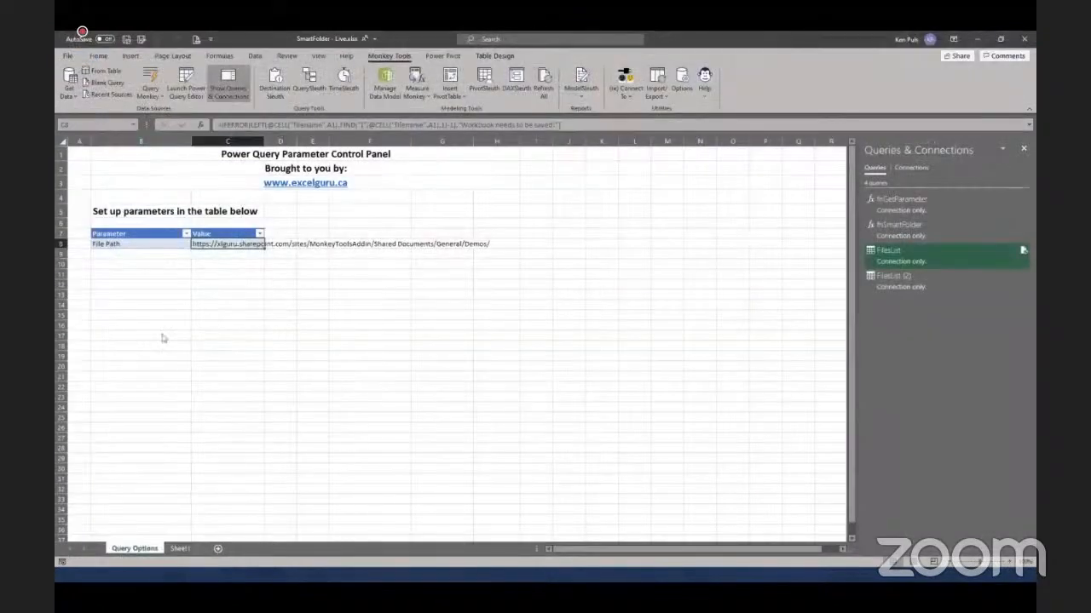
{"action": "left_click", "coordinate": [478, 193]}
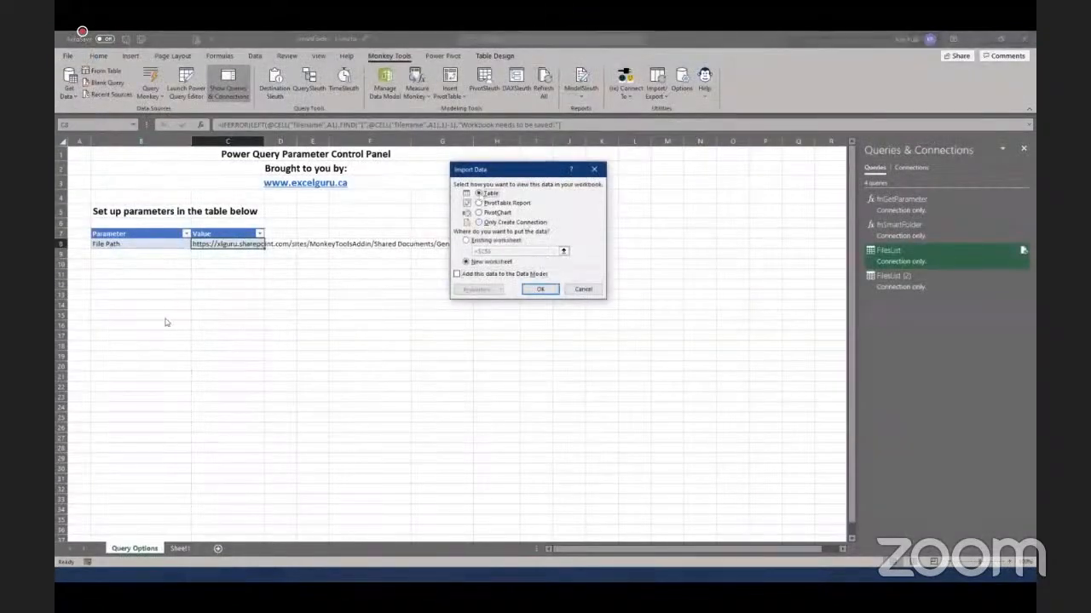
{"action": "left_click", "coordinate": [465, 242]}
{"action": "left_click", "coordinate": [115, 307]}
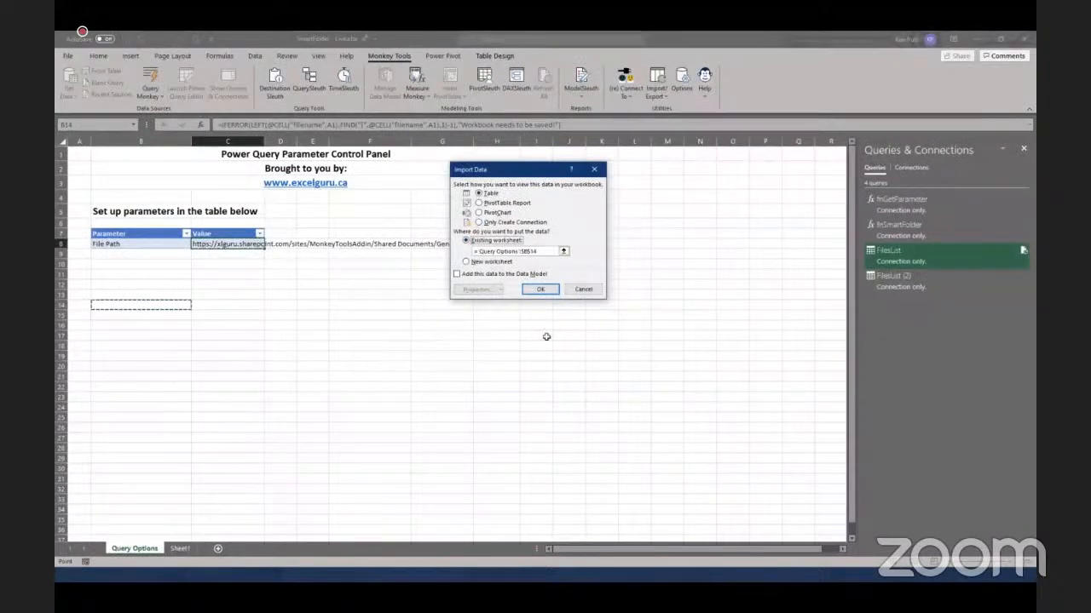
{"action": "left_click", "coordinate": [552, 291]}
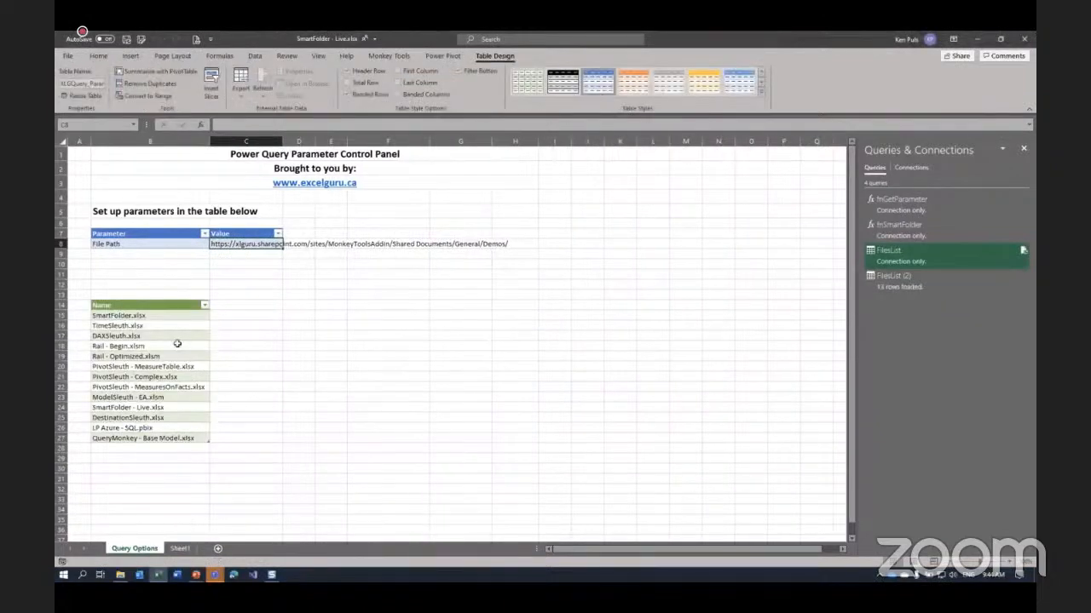
Enter 1 in cell A27 beside the file name table, and save and close the workbook
{"action": "left_click", "coordinate": [78, 438]}
{"action": "type", "text": "1"}
{"action": "key", "text": "Return"}
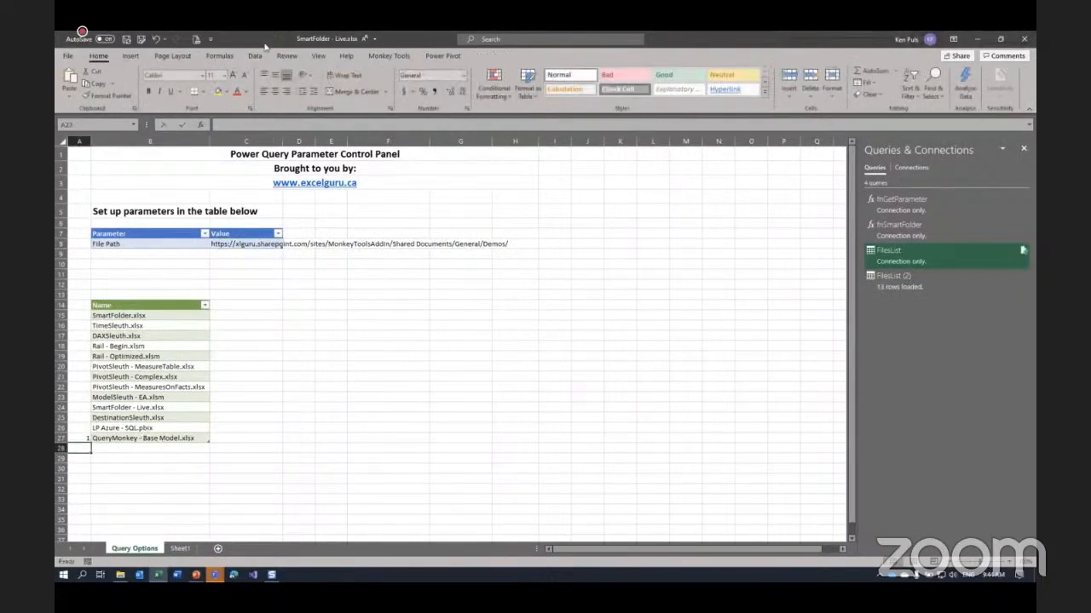
{"action": "left_click", "coordinate": [127, 40]}
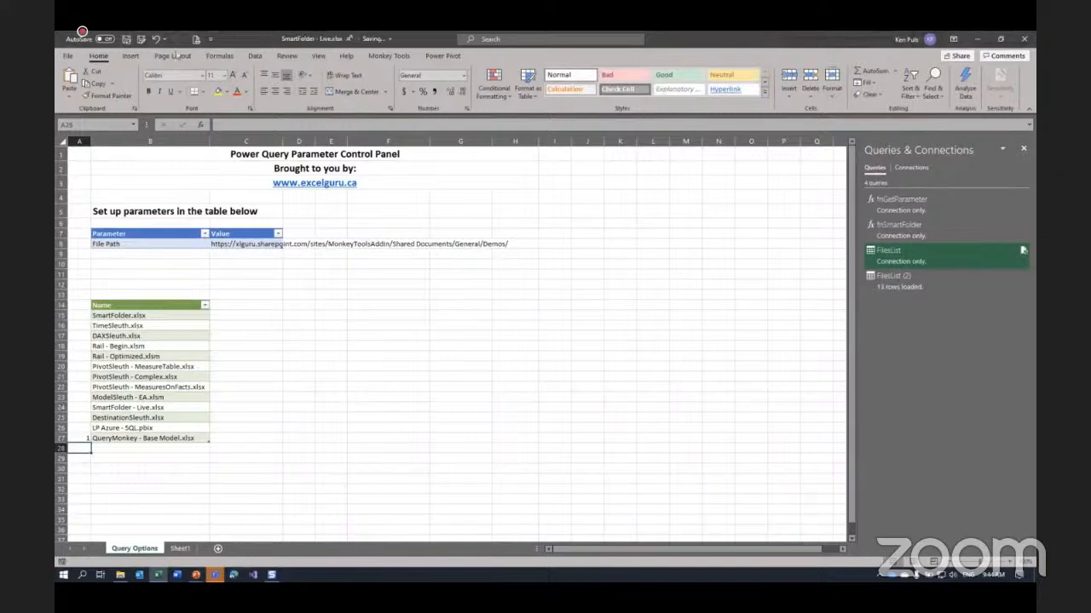
{"action": "left_click", "coordinate": [67, 56]}
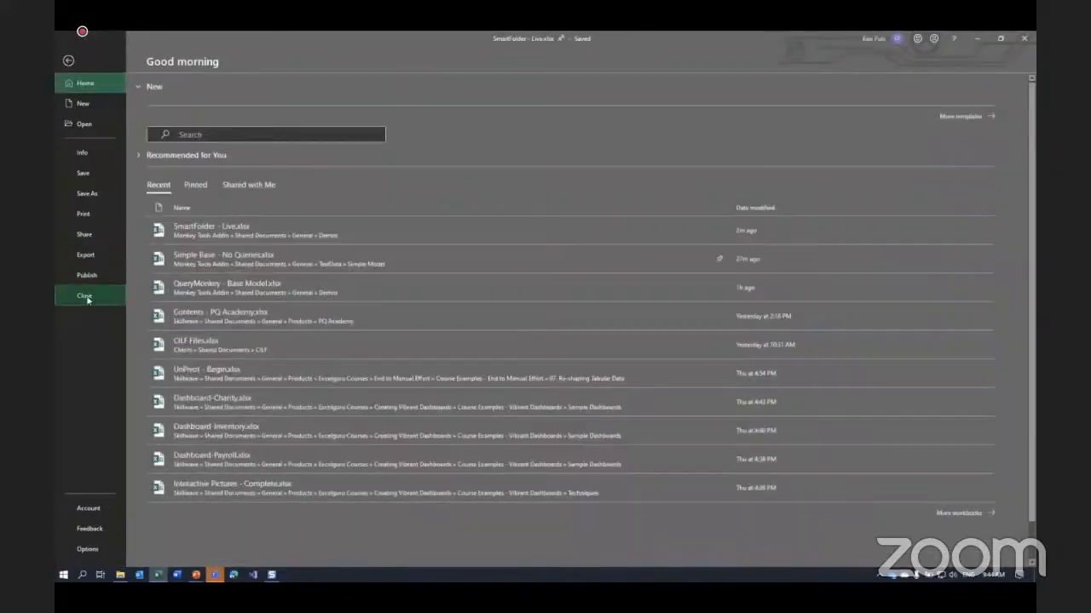
{"action": "left_click", "coordinate": [85, 295]}
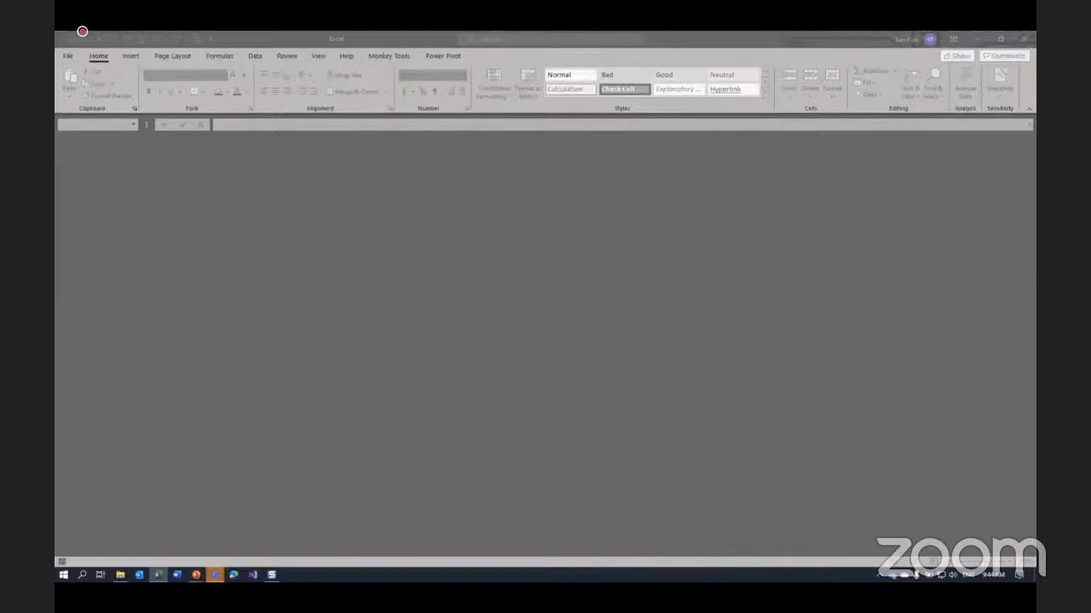
Refresh the Demos folder in File Explorer and check the OneDrive sync status of SmartFolder - Live.xlsx
{"action": "left_click_drag", "start_coordinate": [57, 106], "coordinate": [550, 106]}
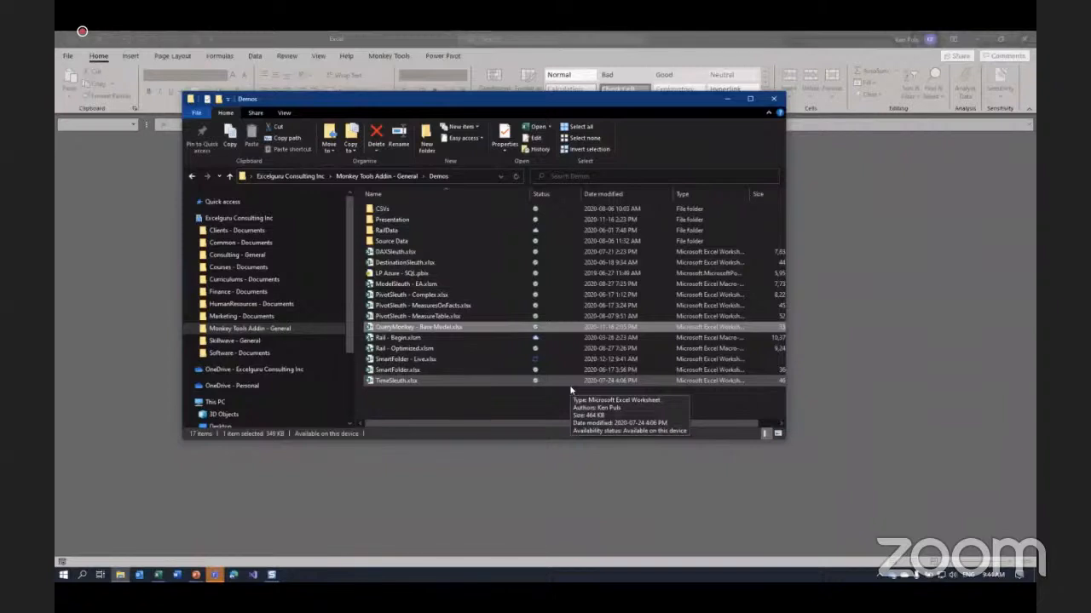
{"action": "left_click", "coordinate": [516, 178]}
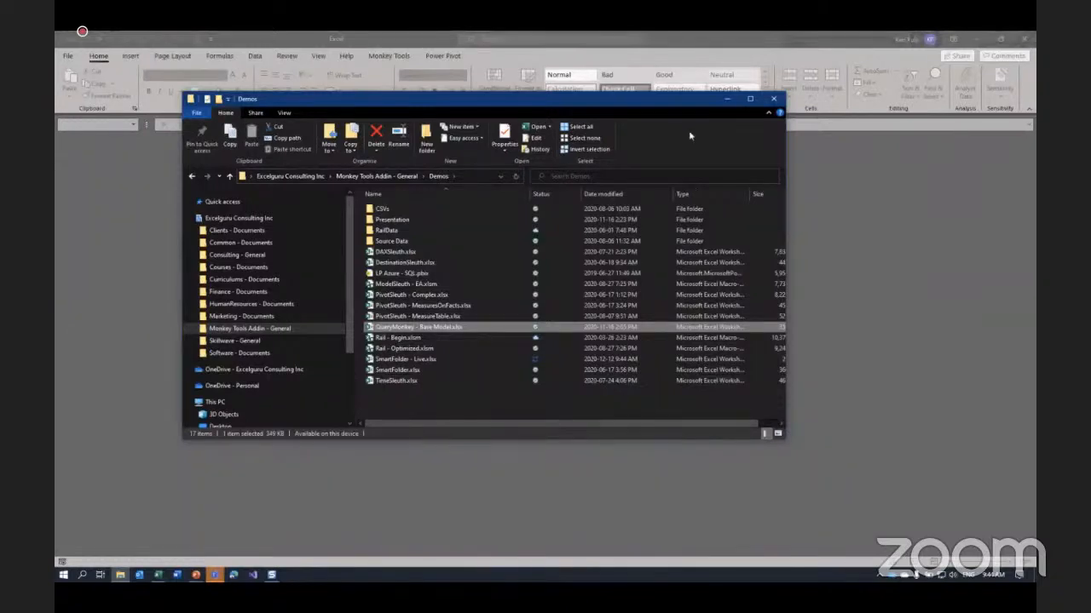
{"action": "left_click_drag", "start_coordinate": [673, 108], "coordinate": [659, 95]}
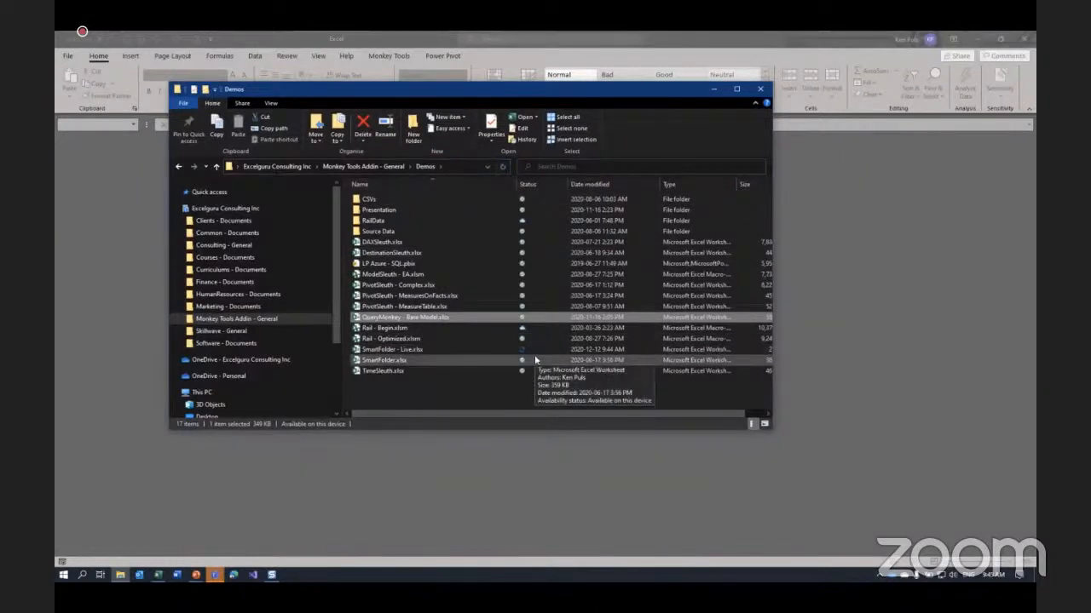
{"action": "left_click", "coordinate": [895, 576]}
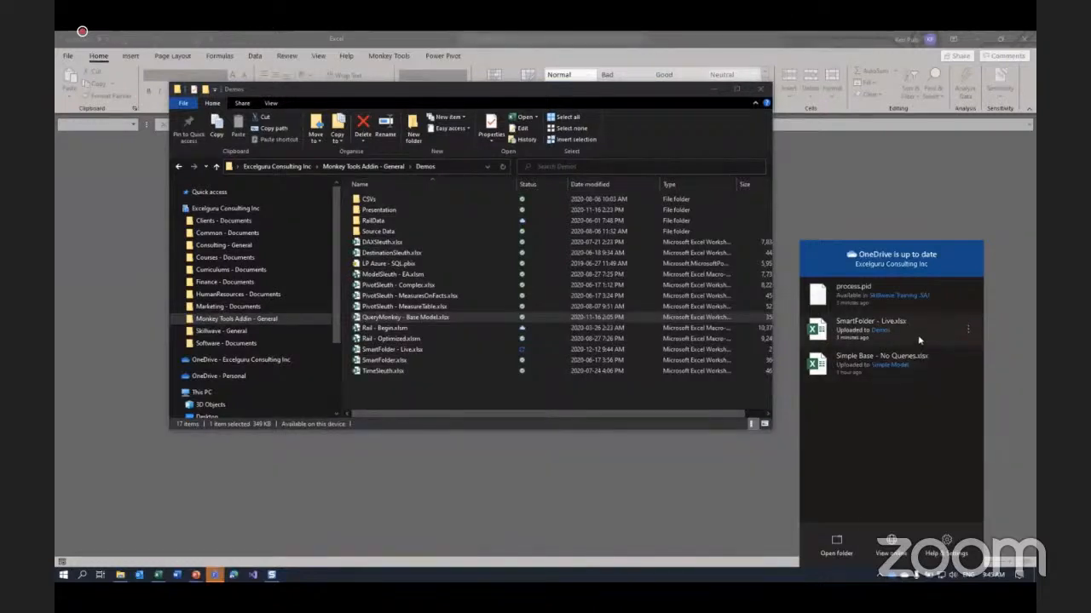
{"action": "left_click", "coordinate": [554, 98]}
{"action": "left_click_drag", "start_coordinate": [554, 98], "coordinate": [534, 98]}
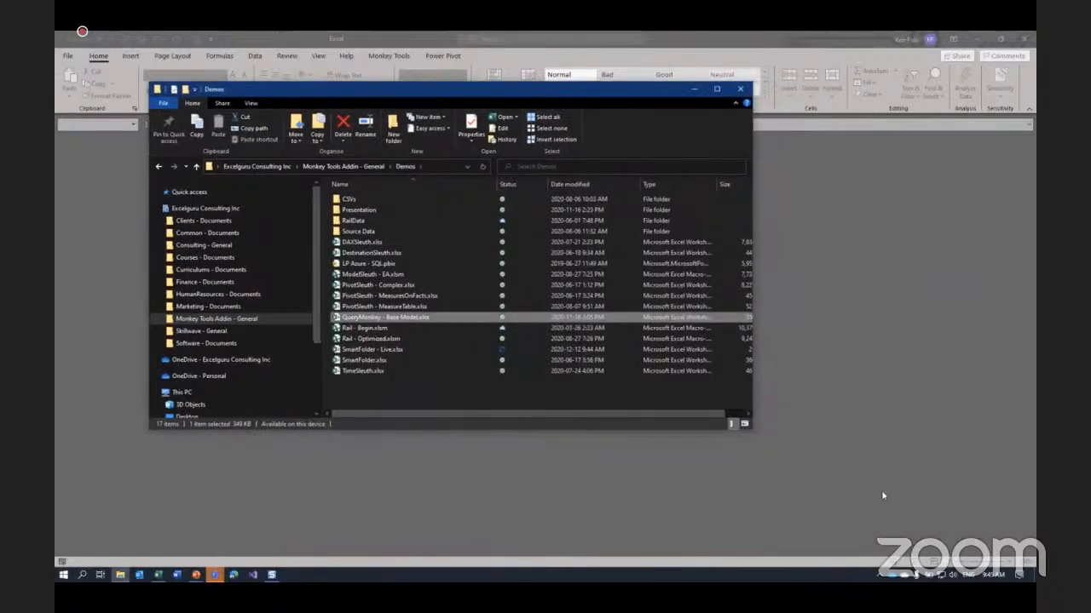
Pause OneDrive syncing for 2 hours
{"action": "left_click", "coordinate": [892, 578]}
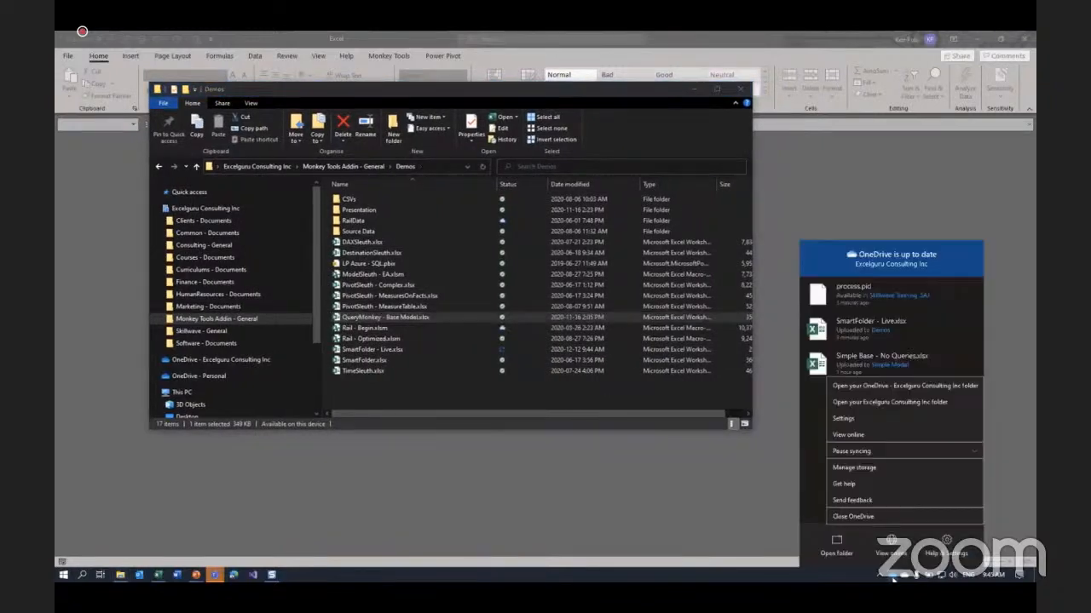
{"action": "left_click", "coordinate": [869, 450]}
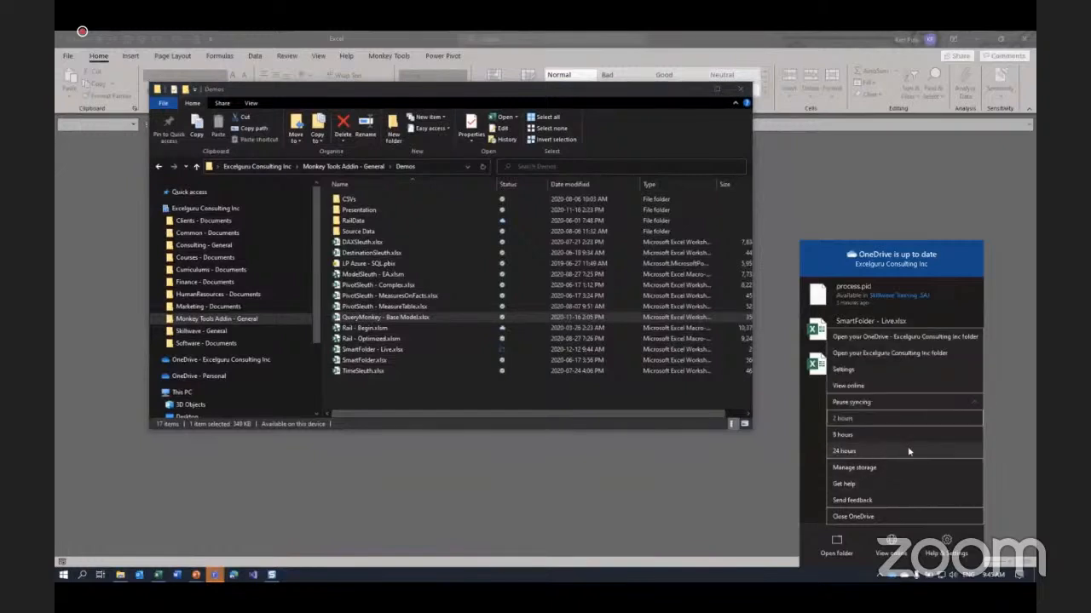
{"action": "left_click", "coordinate": [862, 420]}
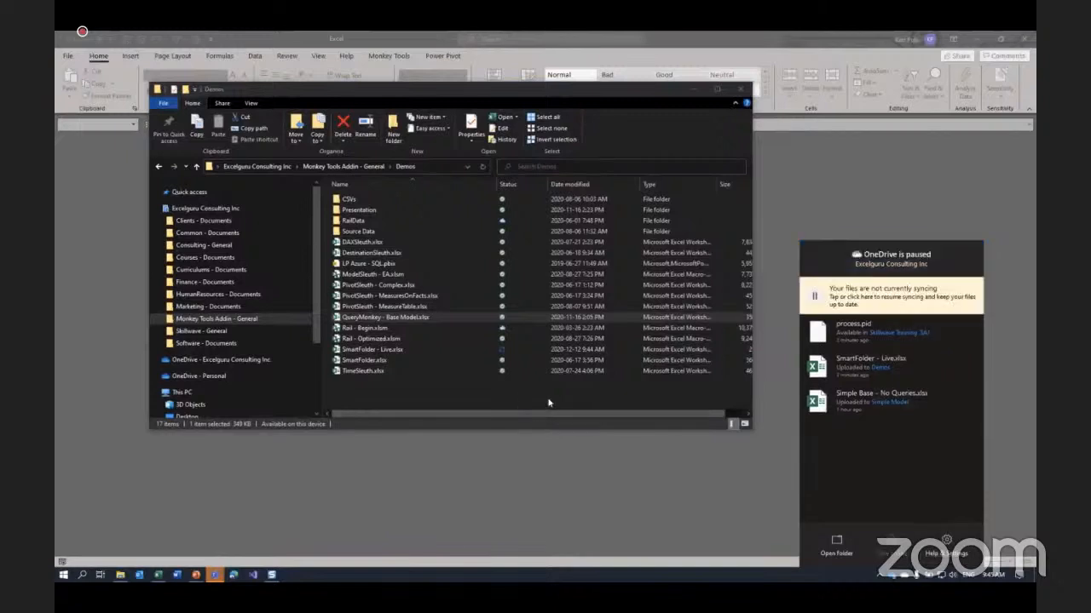
Open SmartFolder - Live.xlsx from the synced Demos folder, refresh the file name table and select its last entry
{"action": "double_click", "coordinate": [399, 350]}
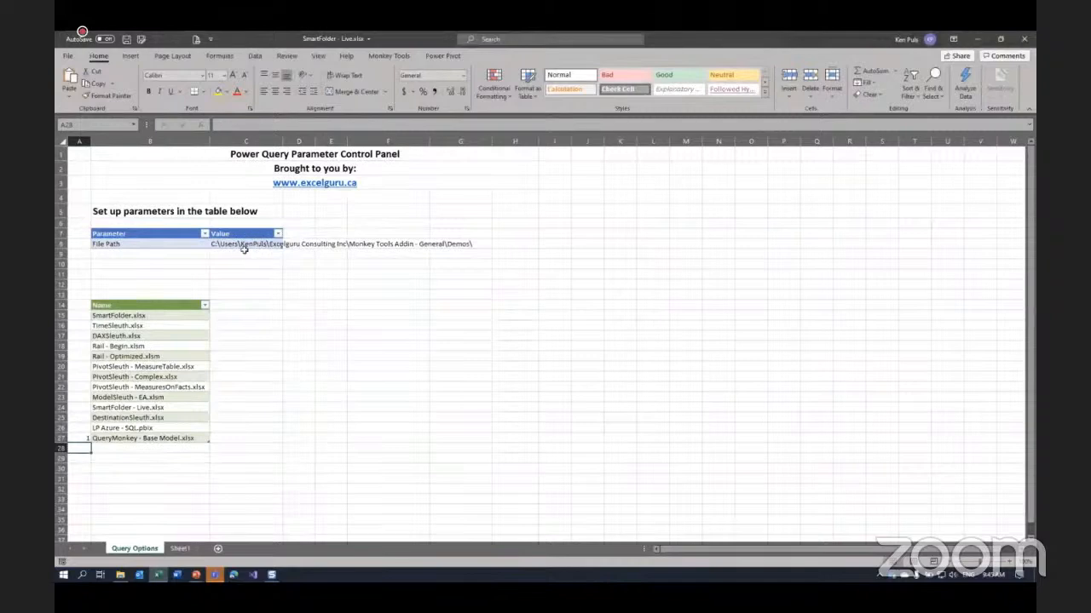
{"action": "left_click", "coordinate": [147, 350]}
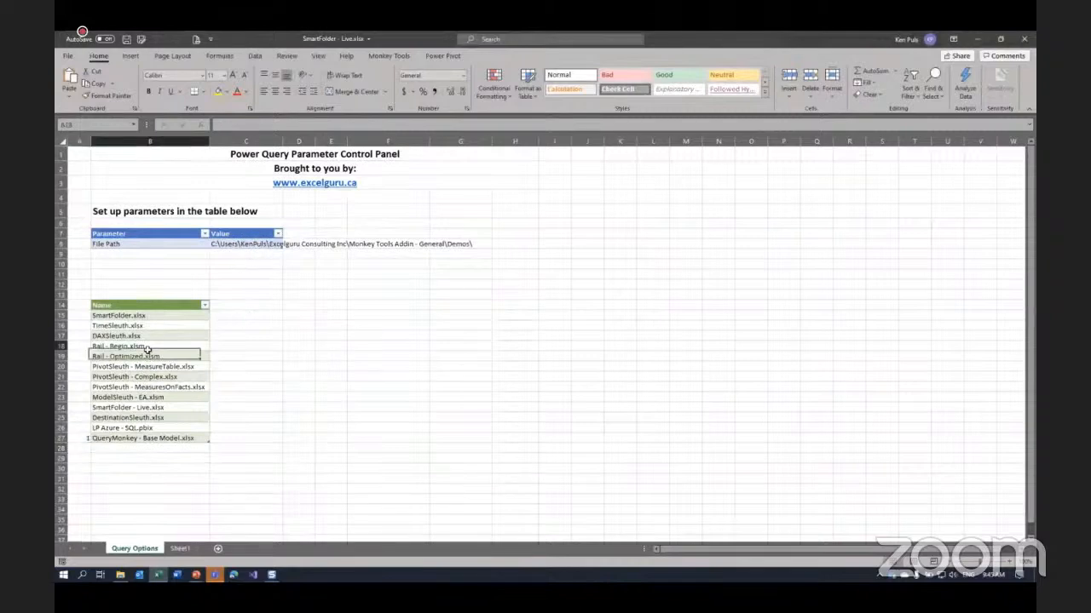
{"action": "right_click", "coordinate": [147, 350]}
{"action": "left_click", "coordinate": [173, 136]}
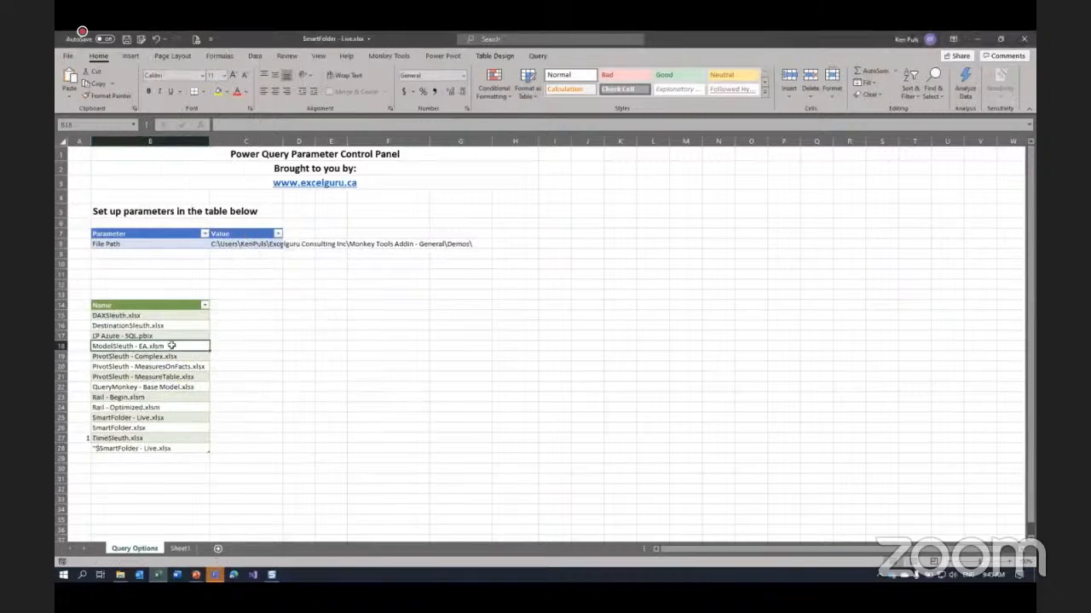
{"action": "left_click", "coordinate": [148, 448]}
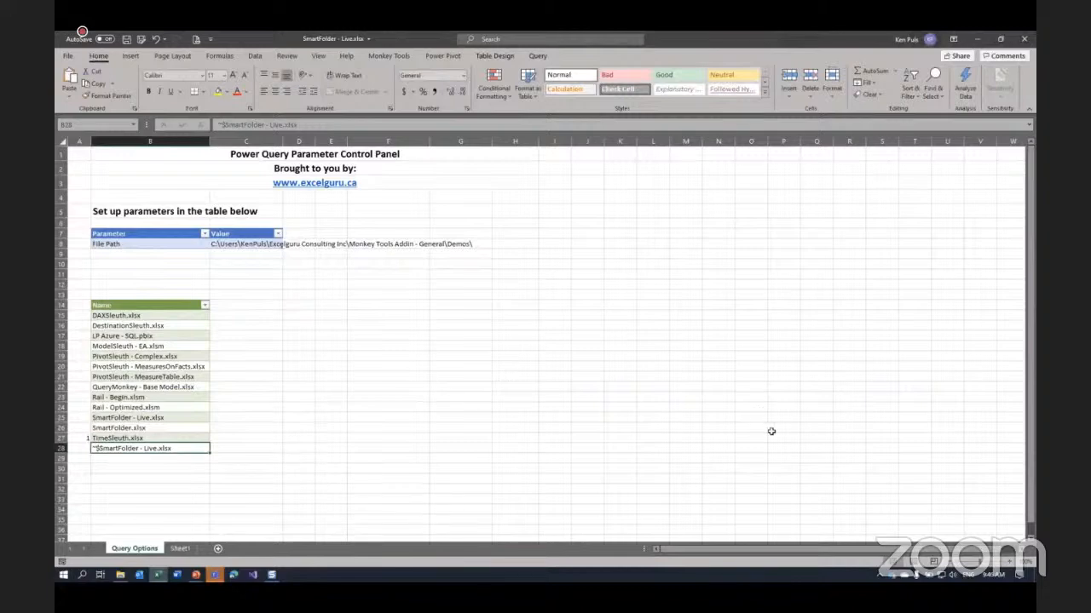
Resume OneDrive syncing and close the SmartFolder - Live.xlsx workbook
{"action": "right_click", "coordinate": [893, 578]}
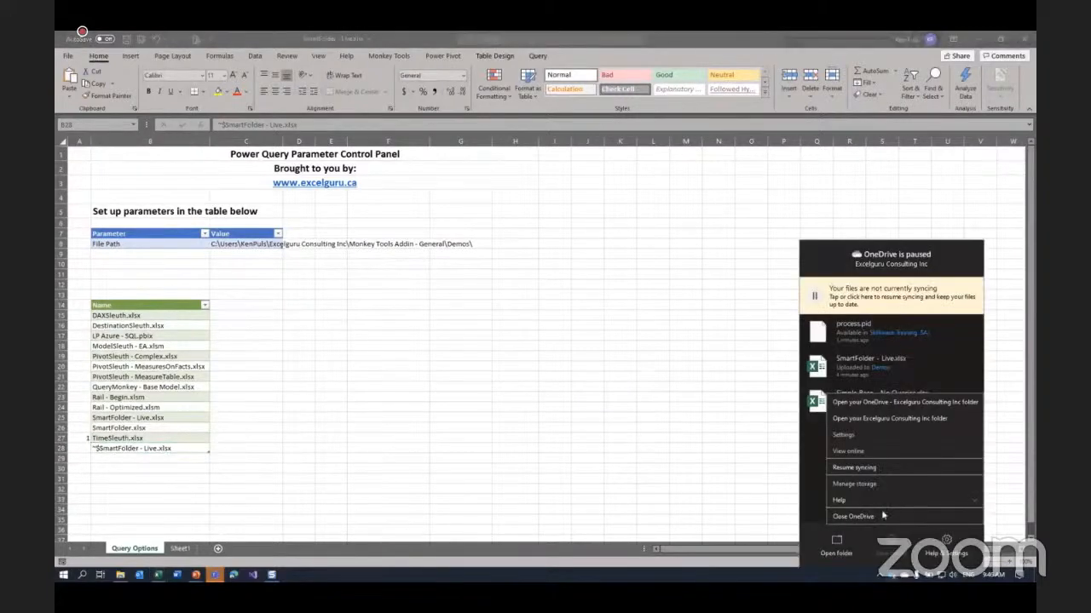
{"action": "left_click", "coordinate": [855, 467]}
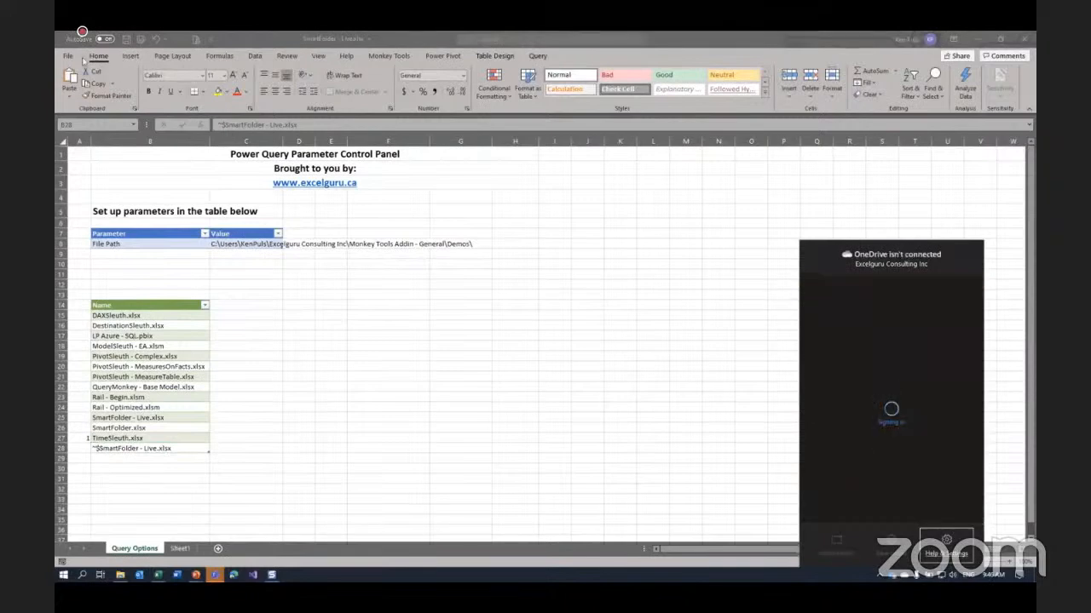
{"action": "left_click", "coordinate": [68, 60]}
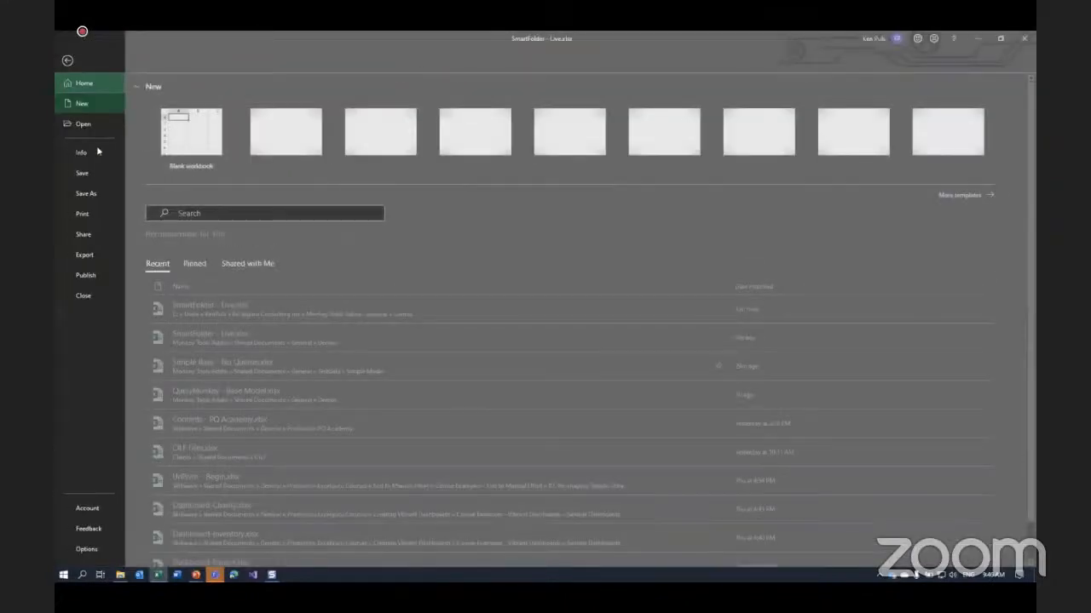
{"action": "left_click", "coordinate": [95, 295]}
{"action": "left_click", "coordinate": [543, 317]}
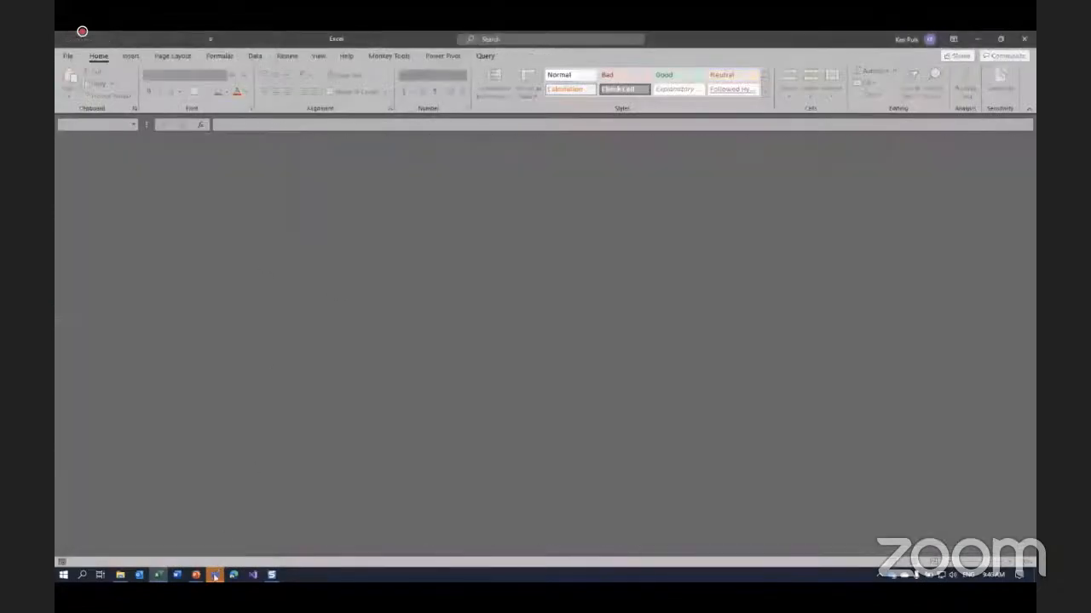
Switch to the Demos folder in File Explorer and open the DestinationSleuth.xlsx workbook
{"action": "left_click", "coordinate": [121, 576]}
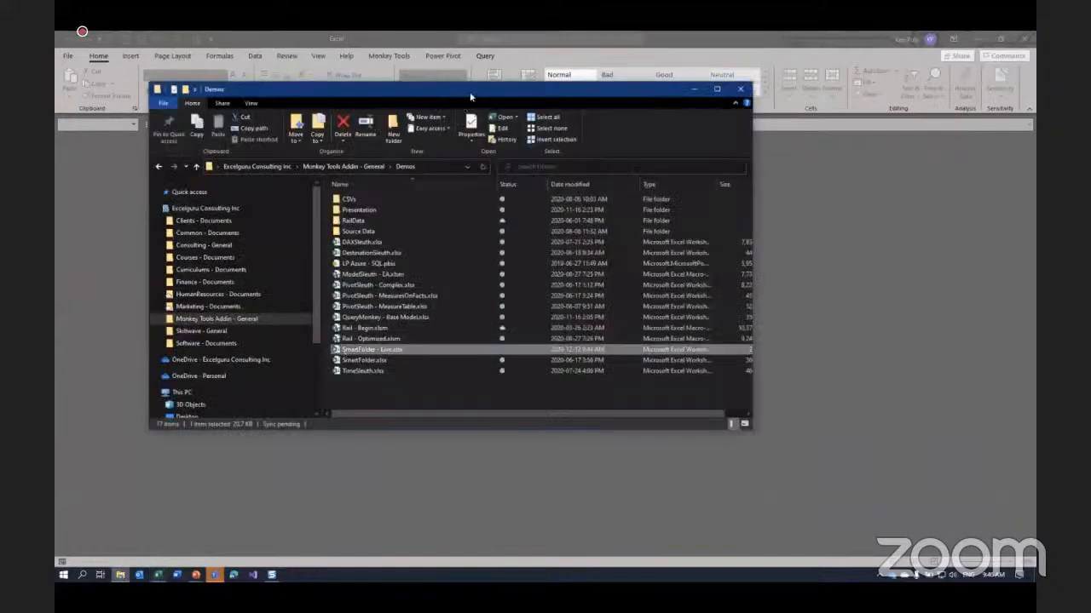
{"action": "left_click_drag", "start_coordinate": [469, 92], "coordinate": [3, 59]}
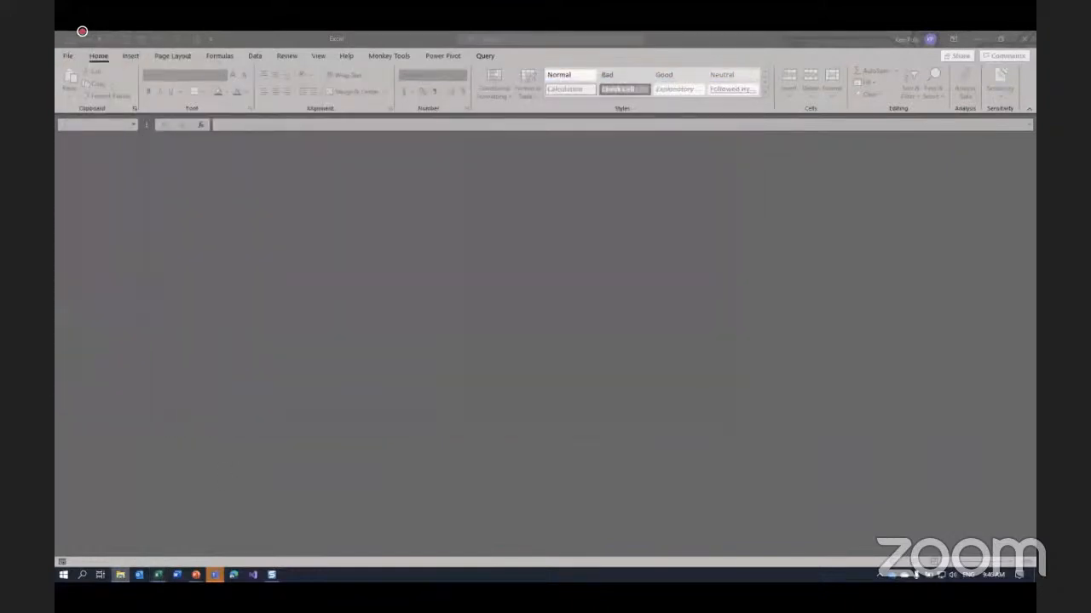
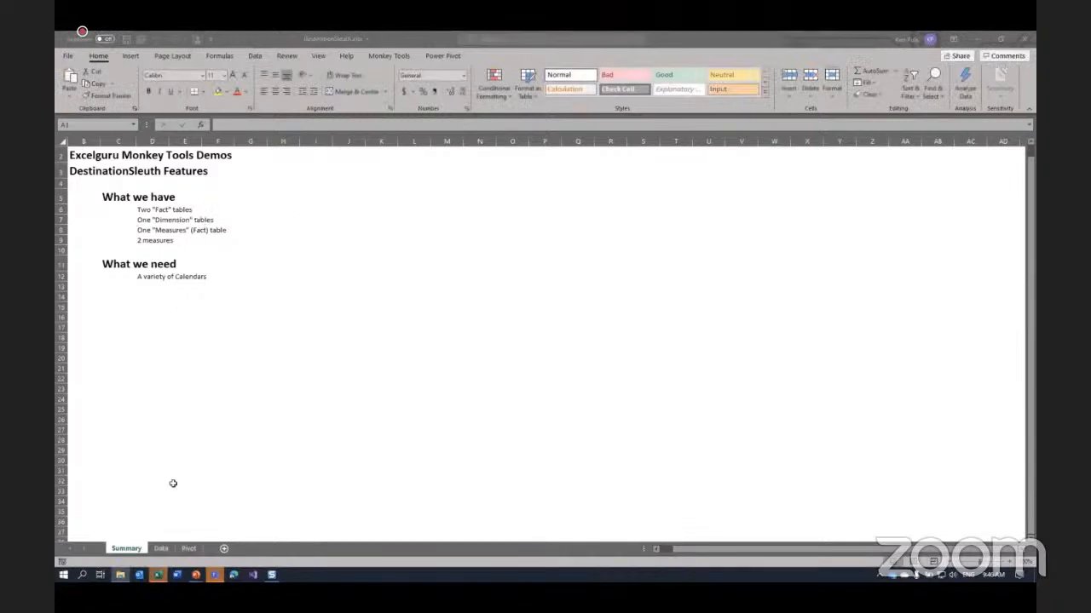
Show the workbook's queries and connections, preview the Start364 query's load details and select that query
{"action": "left_click", "coordinate": [388, 56]}
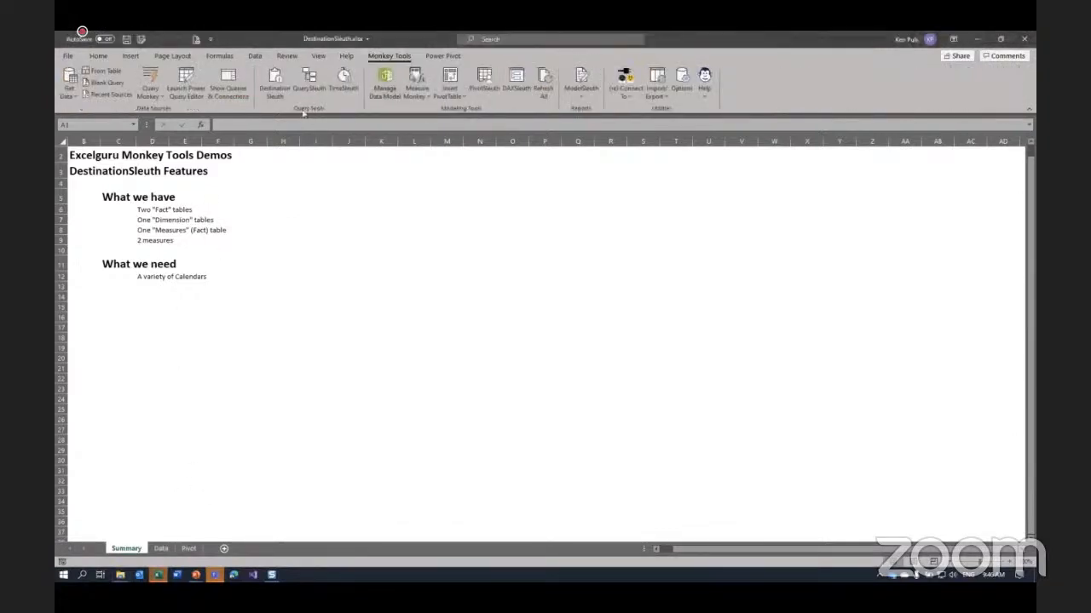
{"action": "left_click", "coordinate": [228, 85]}
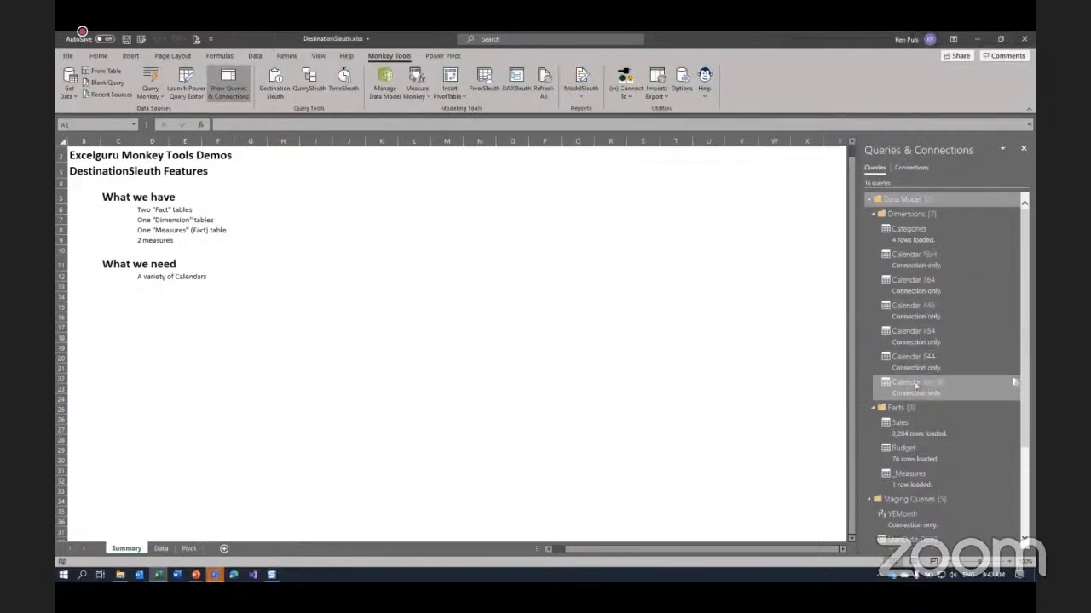
{"action": "mouse_move", "coordinate": [921, 386]}
{"action": "scroll", "coordinate": [920, 386], "scroll_direction": "down", "scroll_amount": 3}
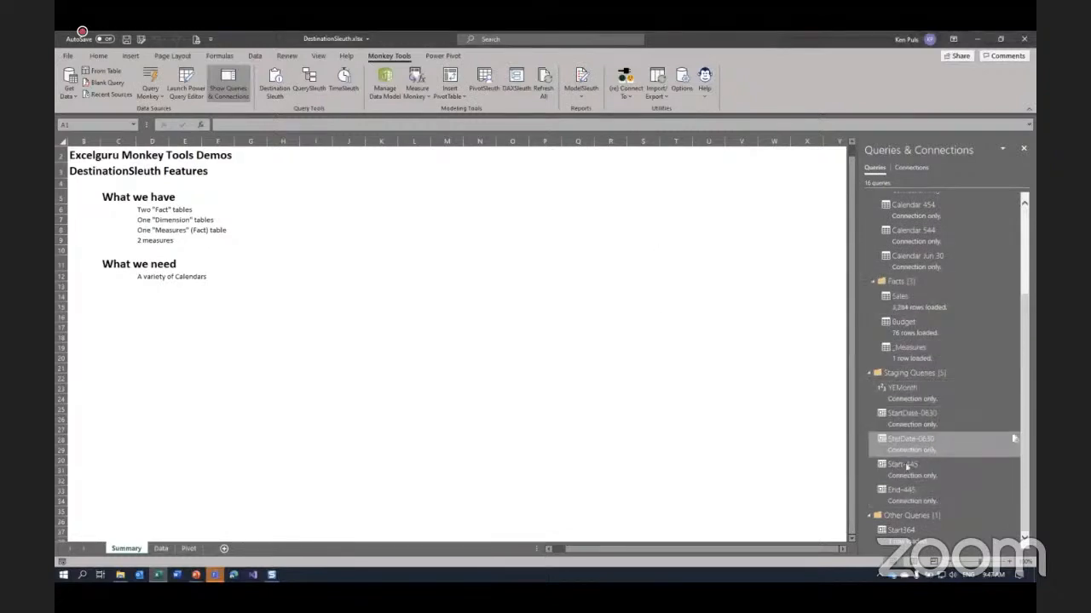
{"action": "mouse_move", "coordinate": [1014, 530]}
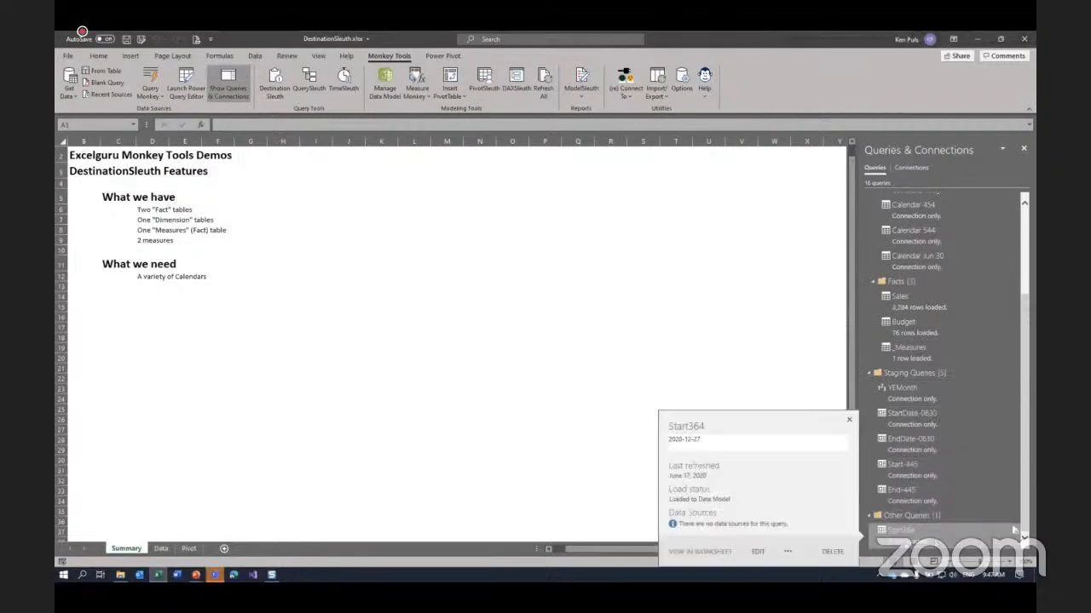
{"action": "left_click", "coordinate": [1014, 530]}
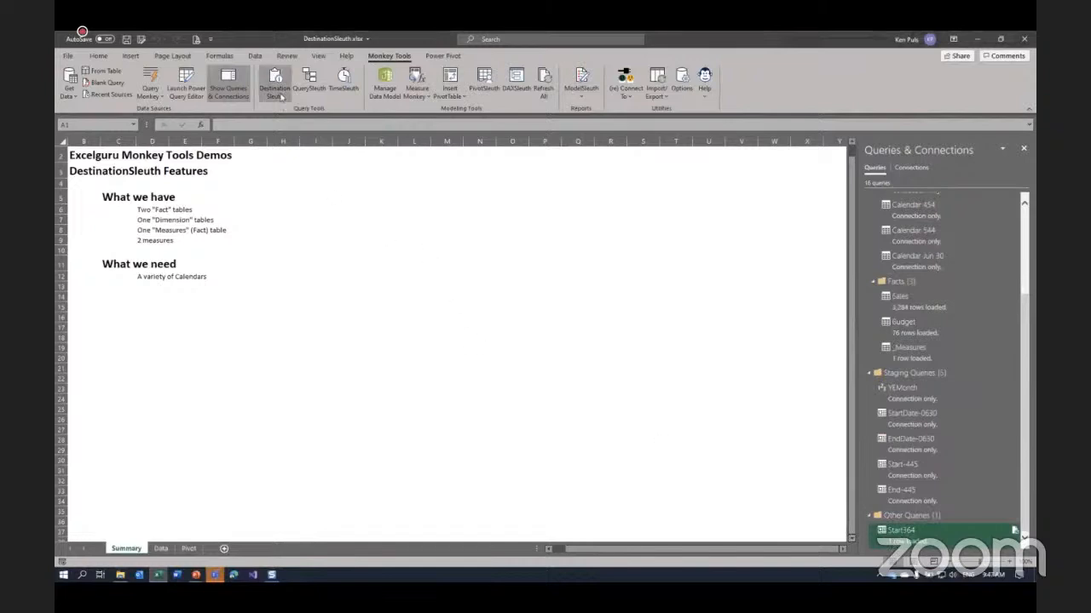
Use DestinationSleuth to change the Start364 query's load destination to Connection Only, then check its load status
{"action": "left_click", "coordinate": [280, 96]}
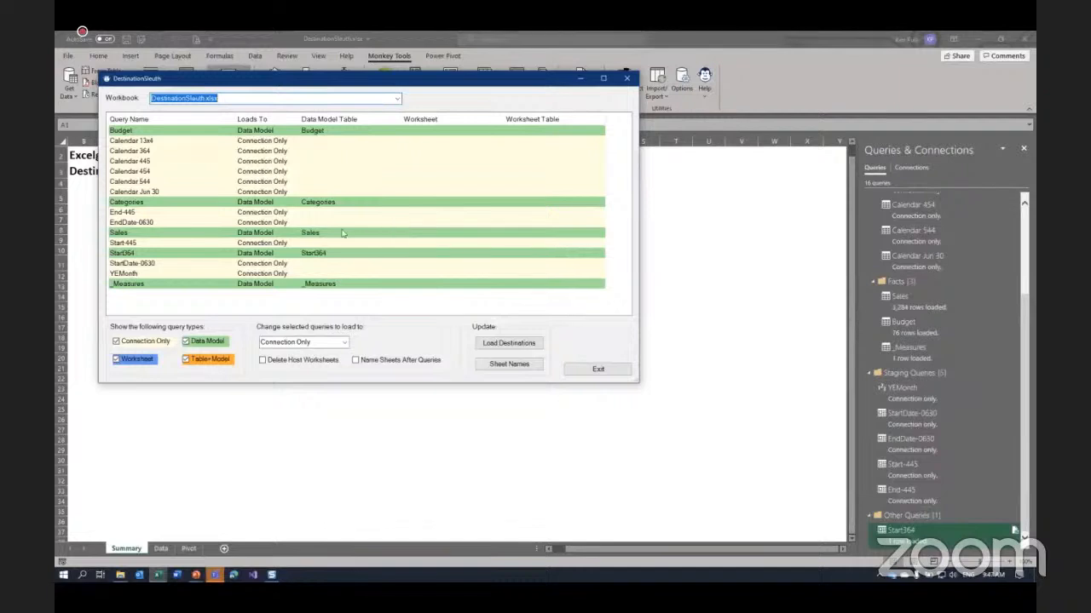
{"action": "left_click", "coordinate": [198, 255]}
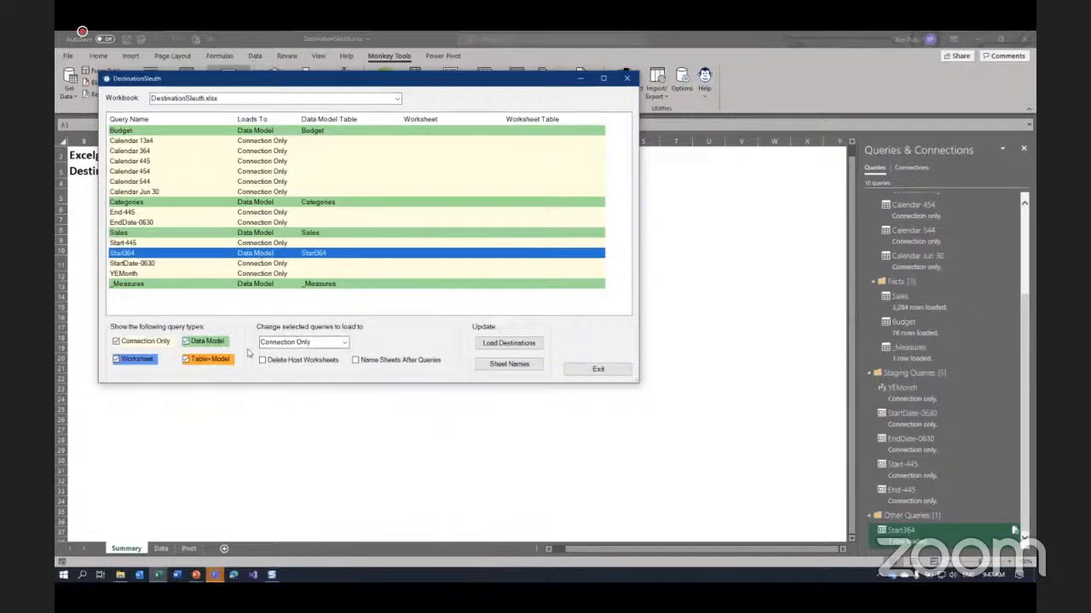
{"action": "left_click", "coordinate": [304, 344]}
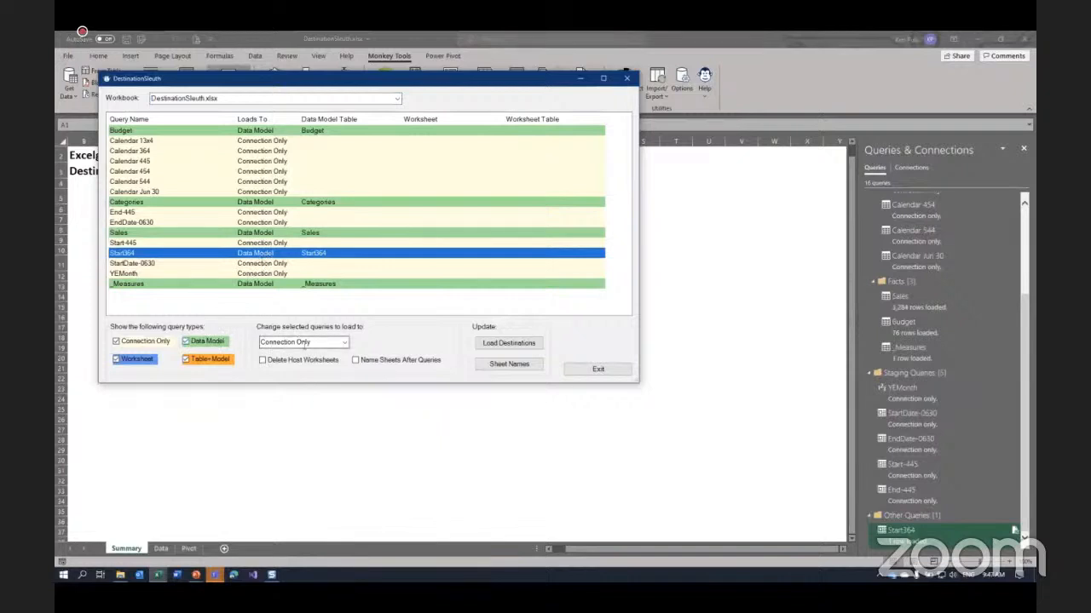
{"action": "left_click", "coordinate": [493, 346]}
{"action": "left_click", "coordinate": [492, 346]}
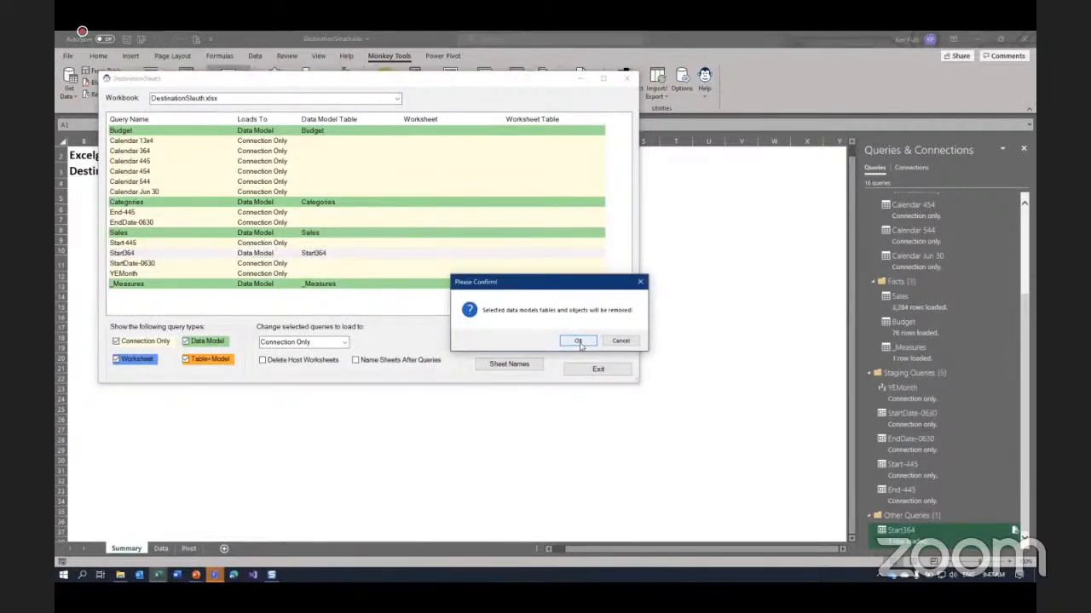
{"action": "left_click", "coordinate": [578, 340]}
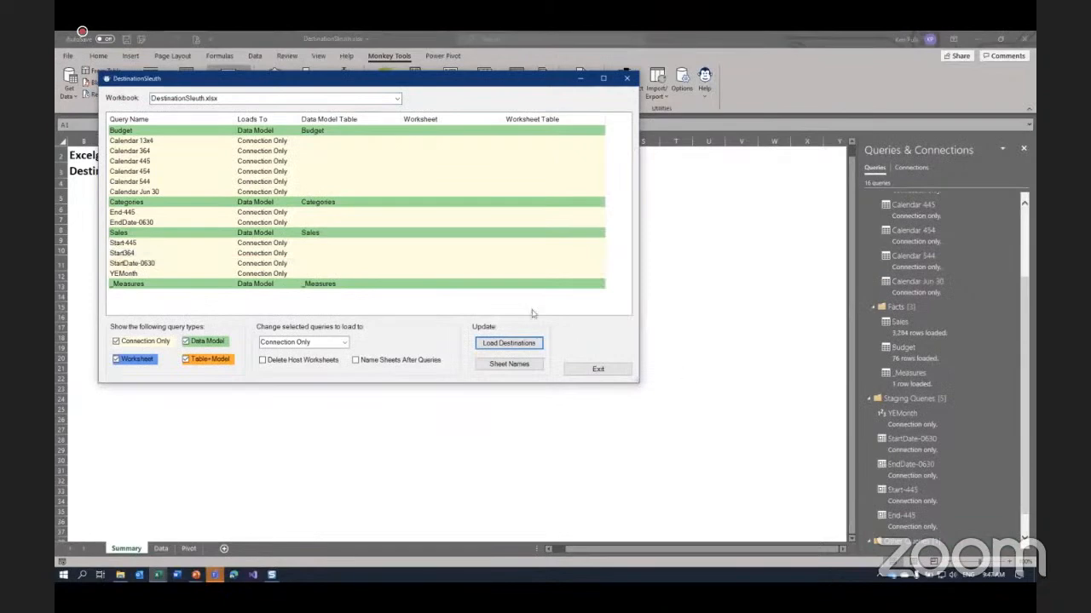
{"action": "scroll", "coordinate": [967, 350], "scroll_direction": "down", "scroll_amount": 1}
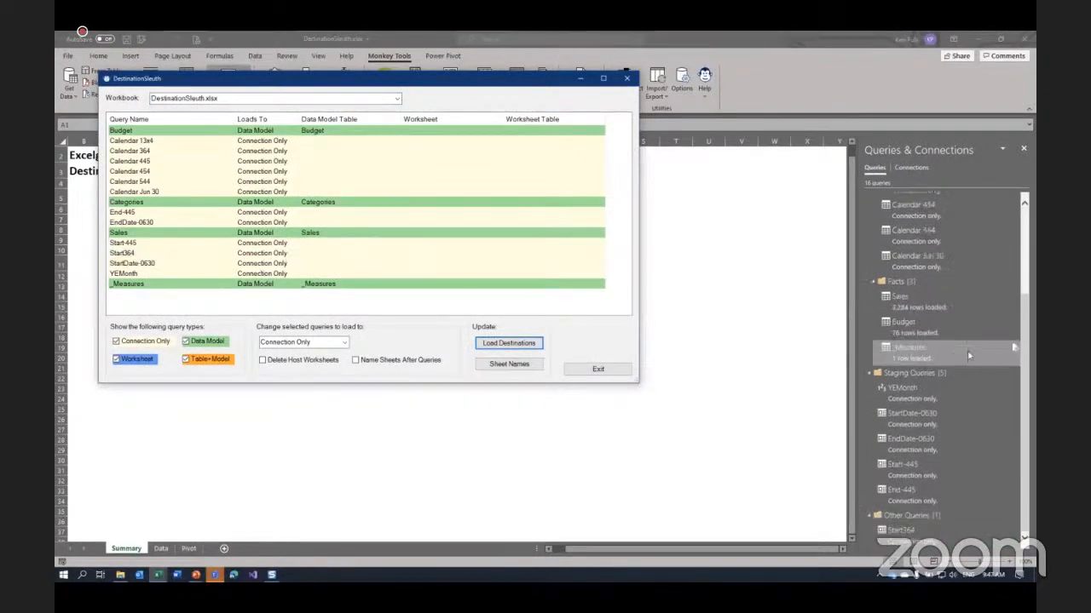
{"action": "mouse_move", "coordinate": [1014, 530]}
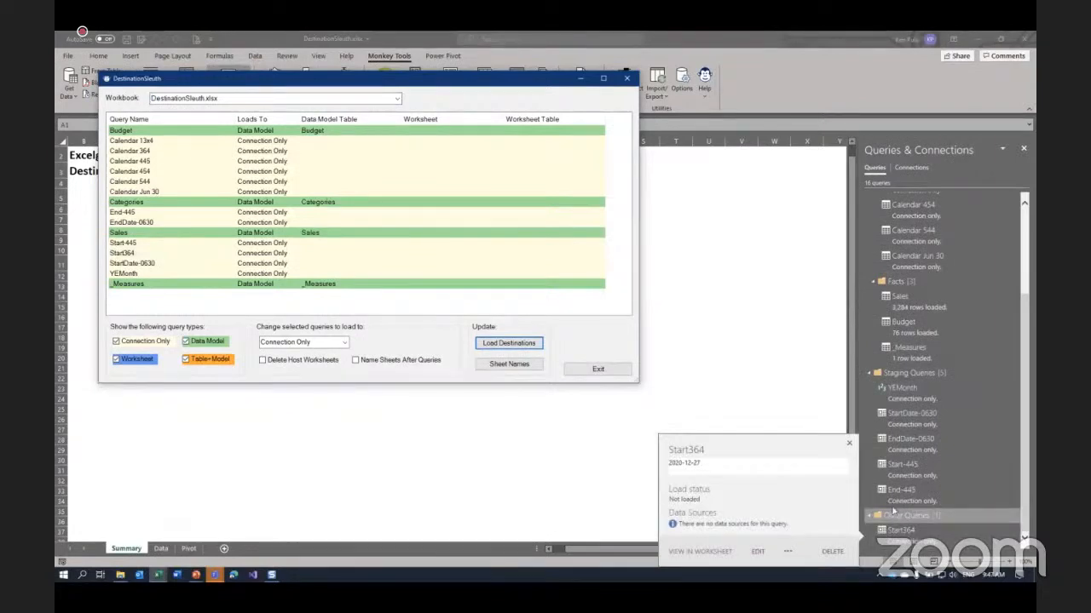
Load the Start364 query to a table on a new worksheet, with sheets named after their queries
{"action": "left_click", "coordinate": [134, 253]}
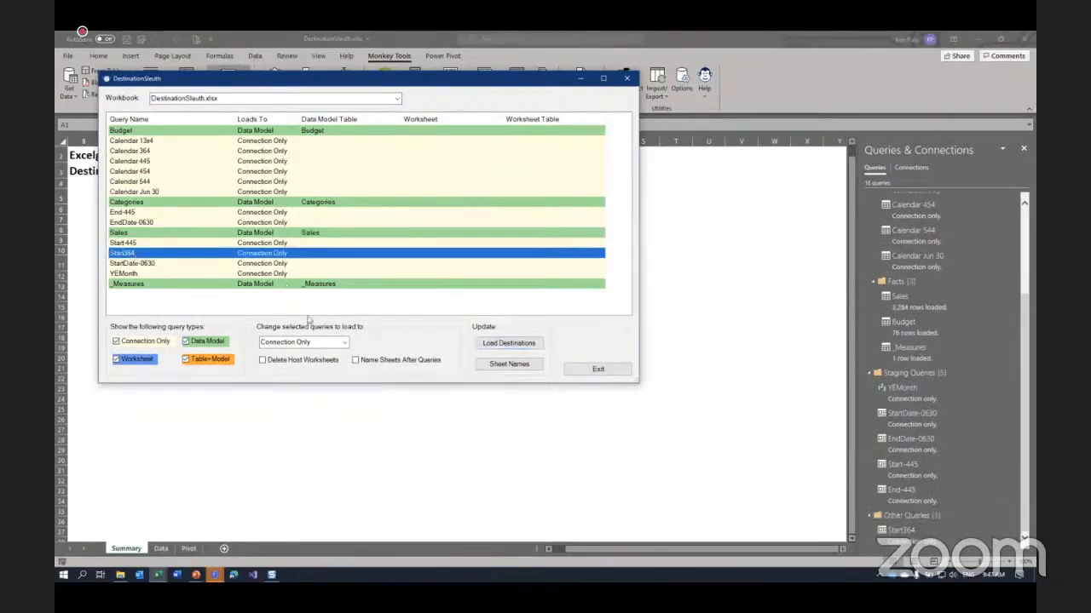
{"action": "left_click", "coordinate": [344, 342]}
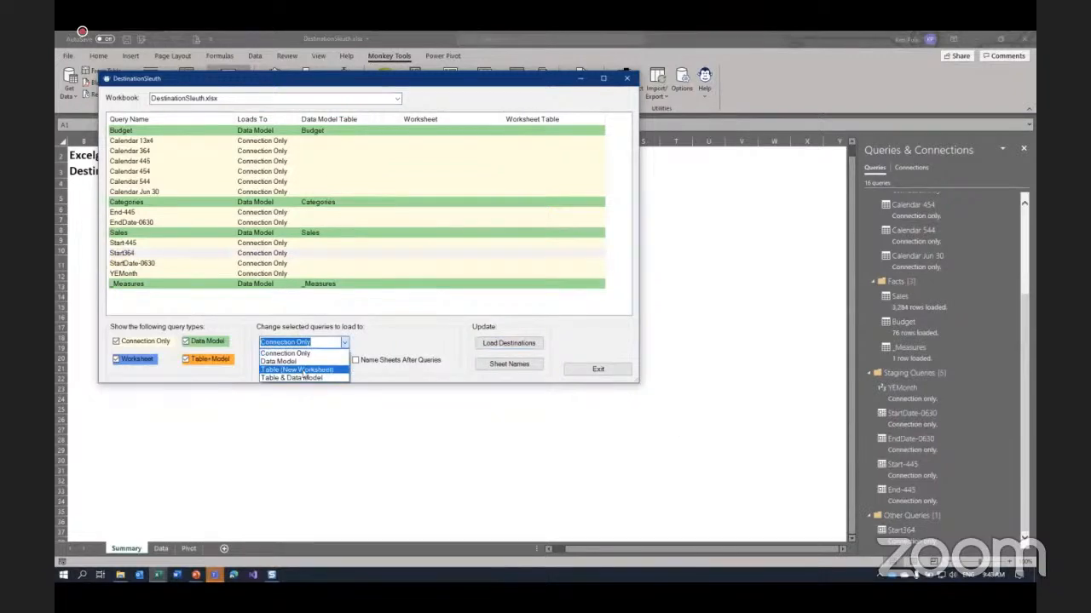
{"action": "left_click", "coordinate": [304, 371]}
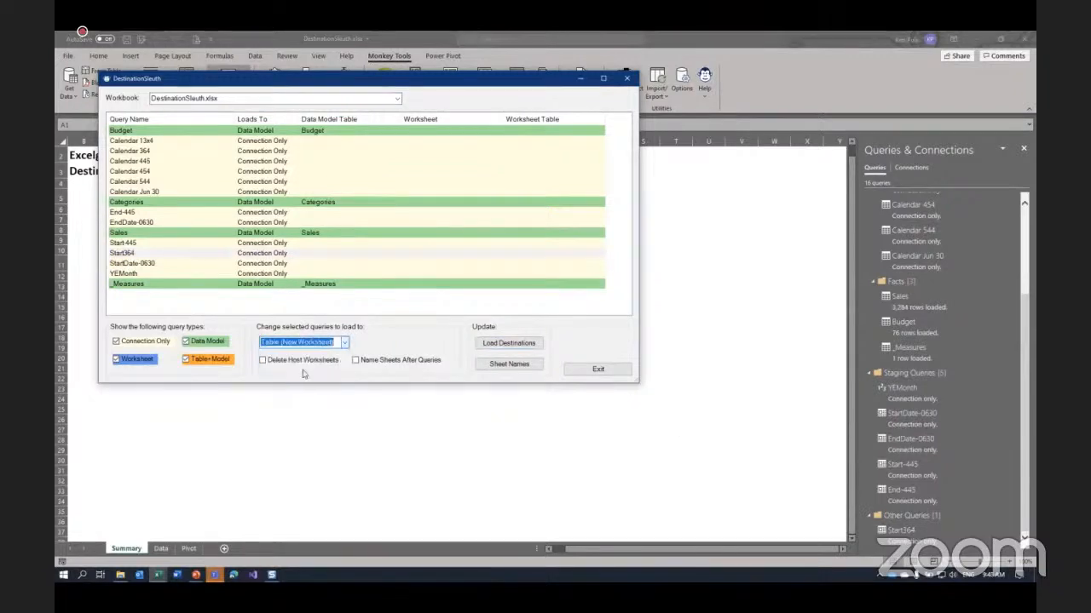
{"action": "left_click", "coordinate": [355, 359]}
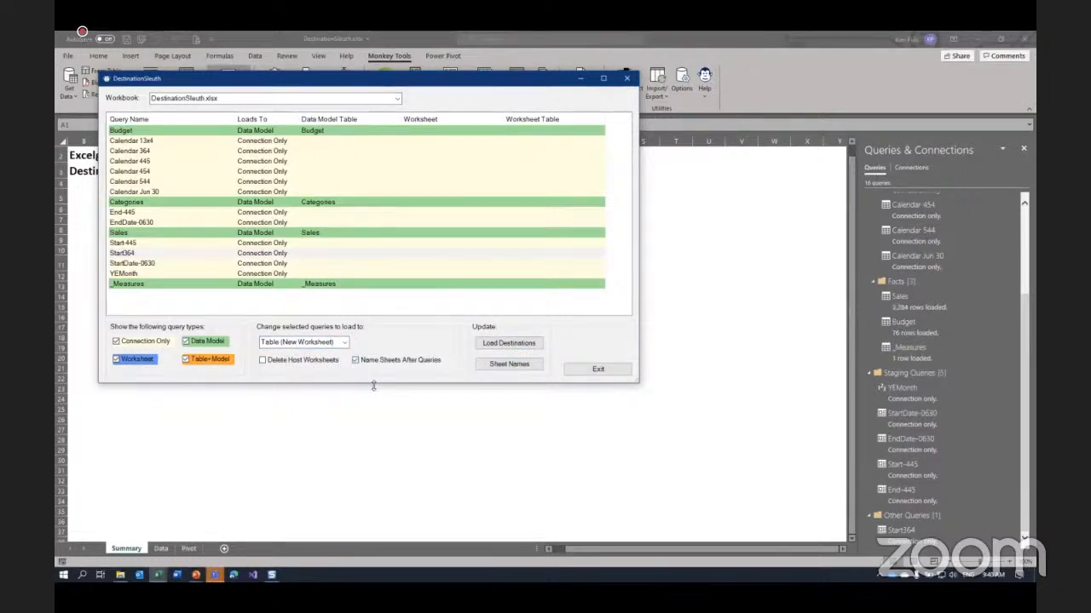
{"action": "left_click", "coordinate": [265, 254]}
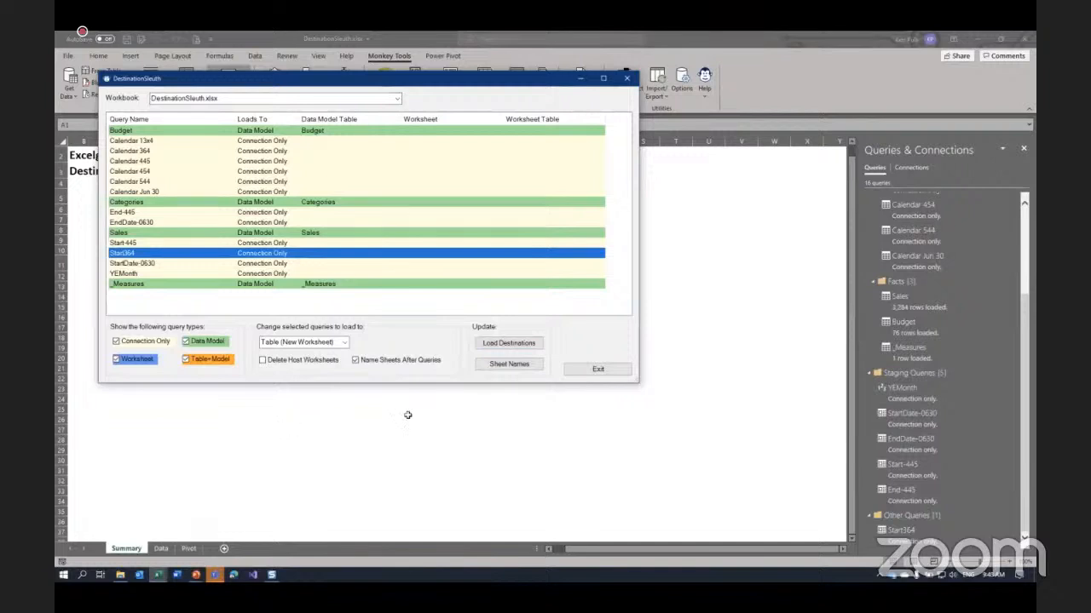
{"action": "left_click", "coordinate": [521, 345]}
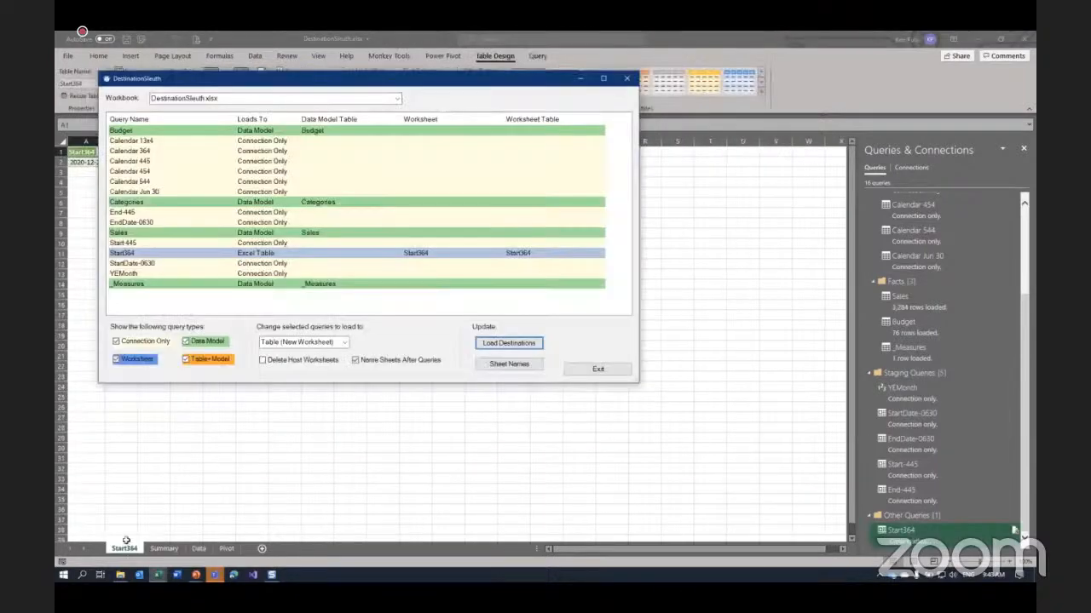
Change the Start364 query back to Connection Only and delete its host worksheet
{"action": "left_click_drag", "start_coordinate": [285, 78], "coordinate": [383, 74]}
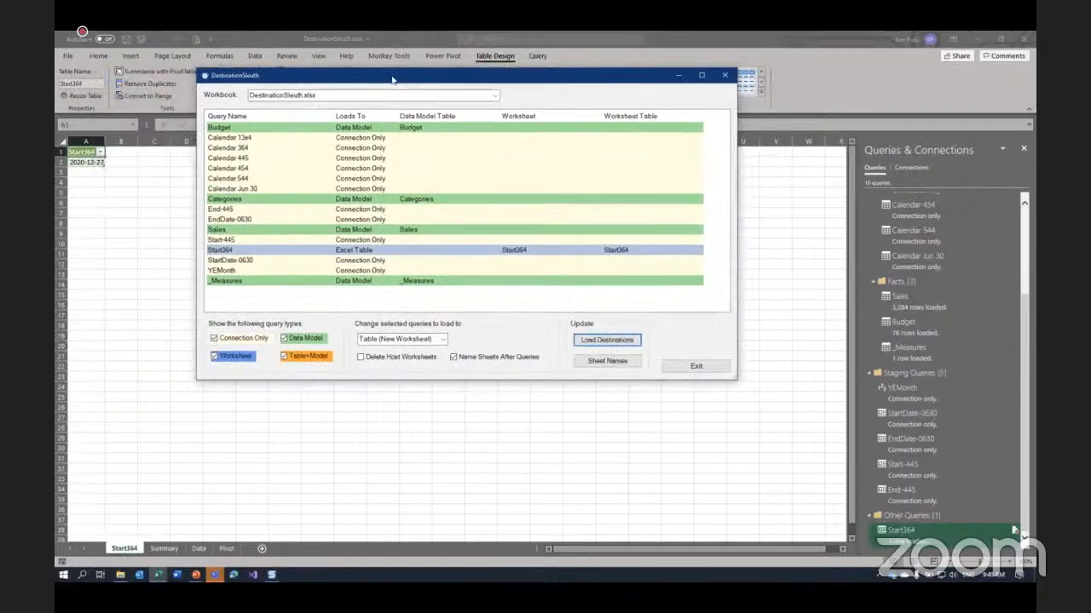
{"action": "left_click", "coordinate": [269, 251]}
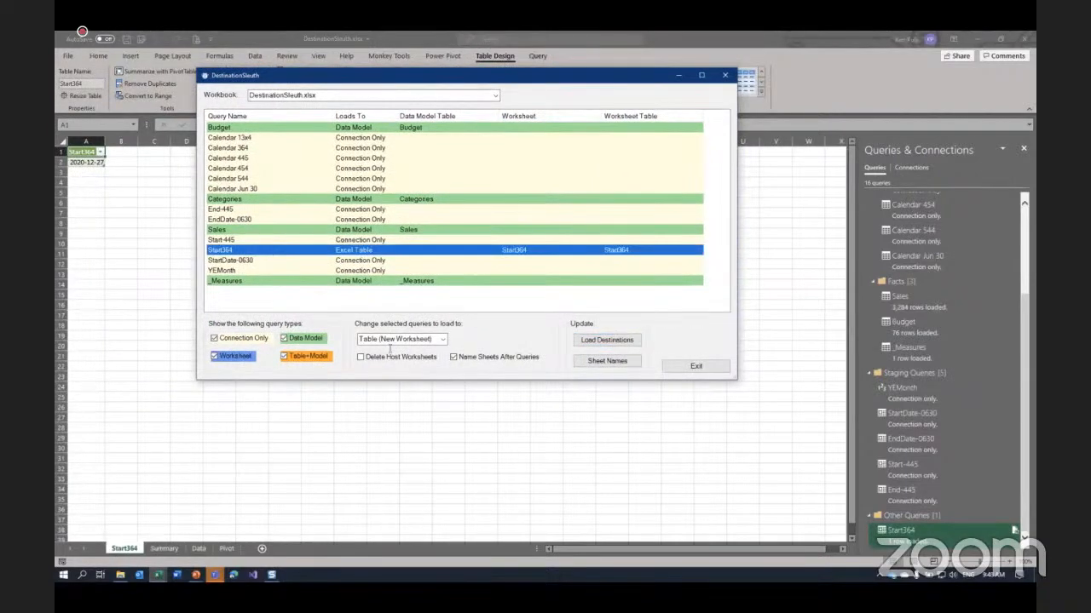
{"action": "left_click", "coordinate": [436, 340]}
{"action": "left_click", "coordinate": [417, 350]}
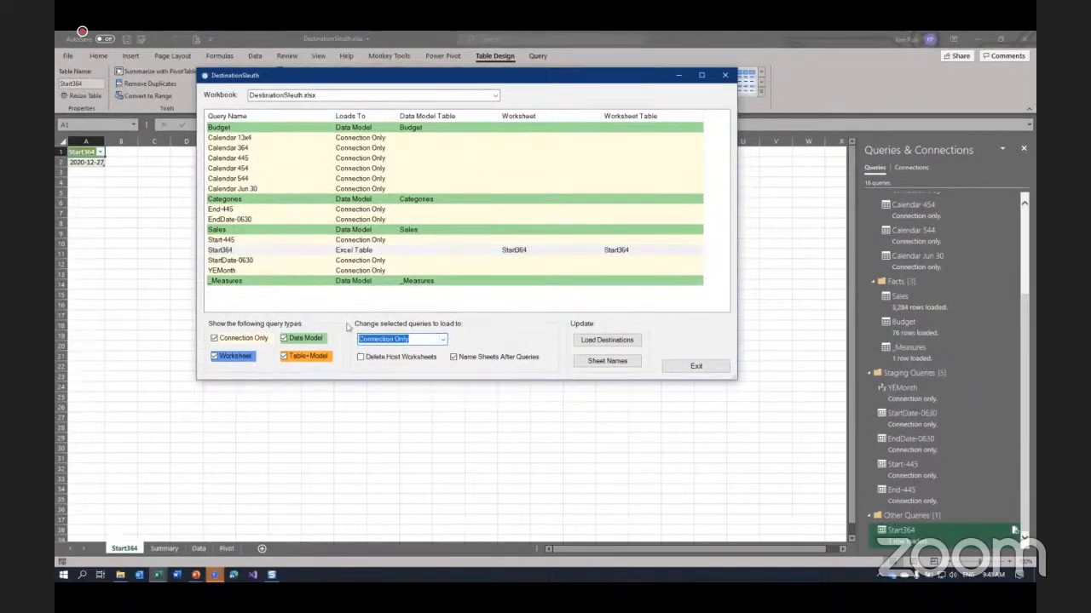
{"action": "left_click", "coordinate": [281, 252]}
{"action": "left_click", "coordinate": [361, 357]}
{"action": "left_click", "coordinate": [259, 251]}
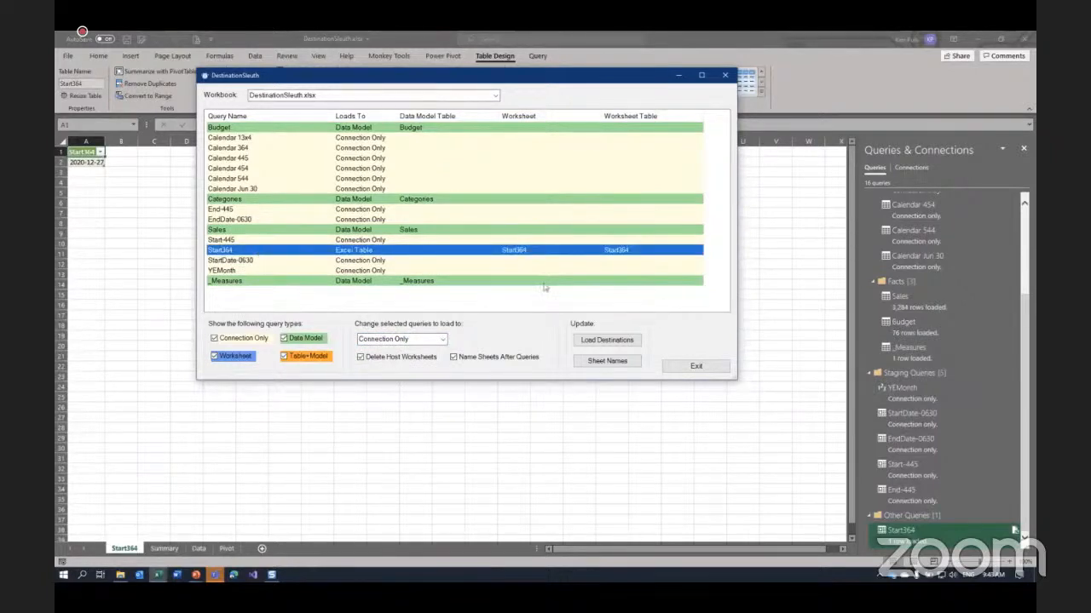
{"action": "left_click", "coordinate": [607, 340]}
{"action": "left_click", "coordinate": [576, 341]}
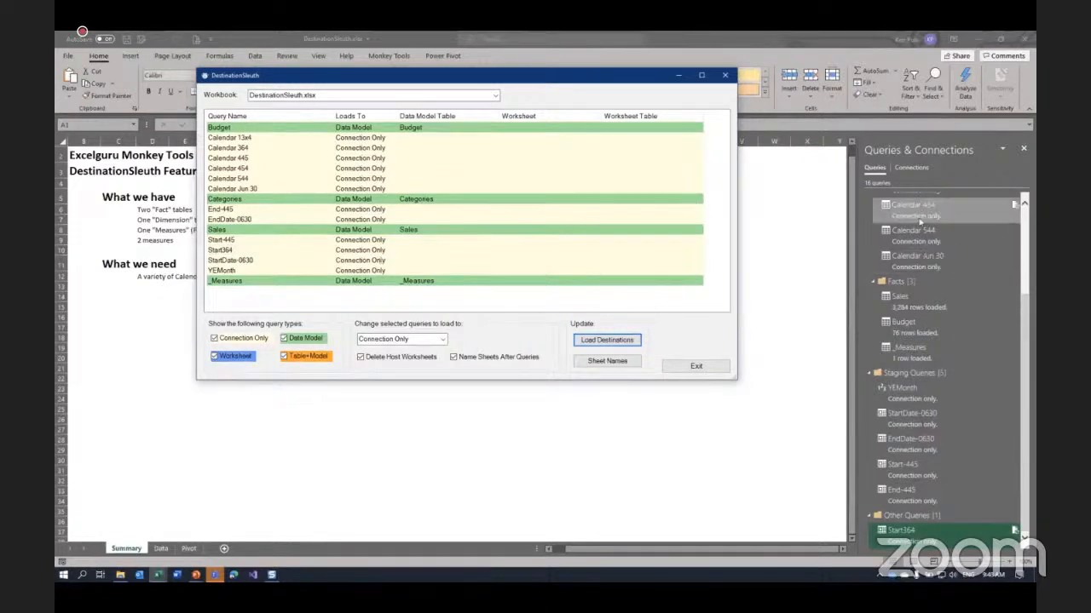
Load the six calendar queries, Calendar 13x4 through Calendar Jun 30, to the Data Model and exit DestinationSleuth
{"action": "left_click", "coordinate": [254, 138]}
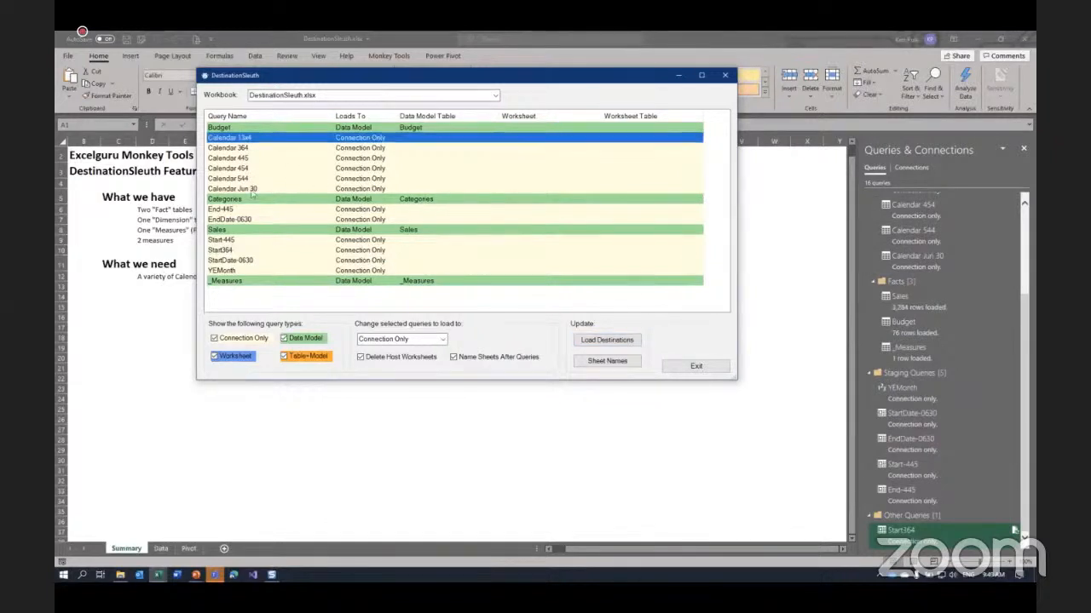
{"action": "left_click", "coordinate": [254, 188], "text": "shift"}
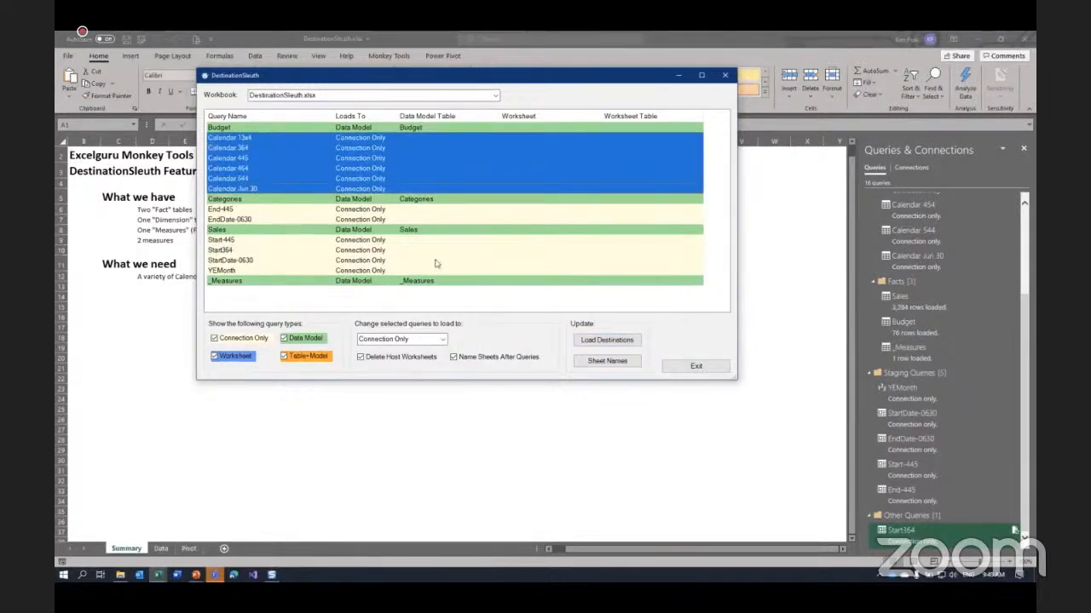
{"action": "left_click", "coordinate": [443, 339]}
{"action": "left_click", "coordinate": [399, 360]}
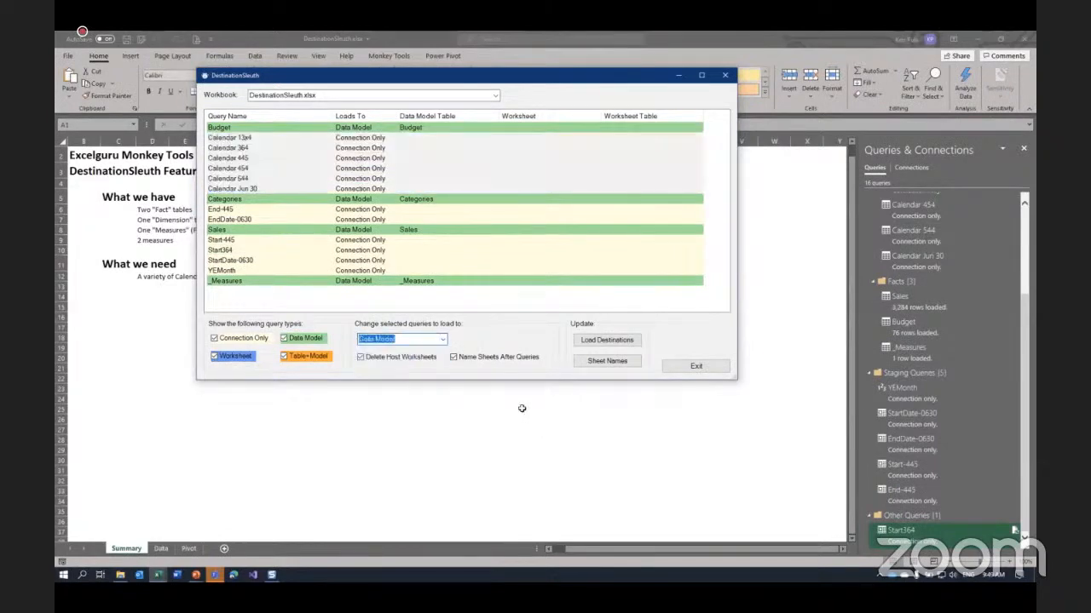
{"action": "left_click", "coordinate": [254, 139]}
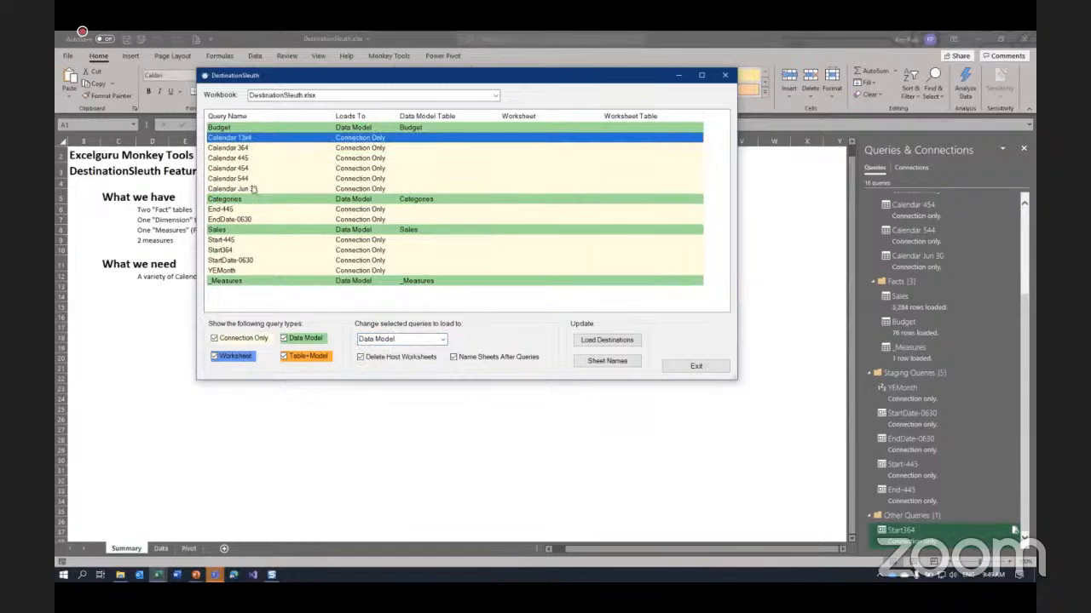
{"action": "left_click", "coordinate": [253, 190], "text": "shift"}
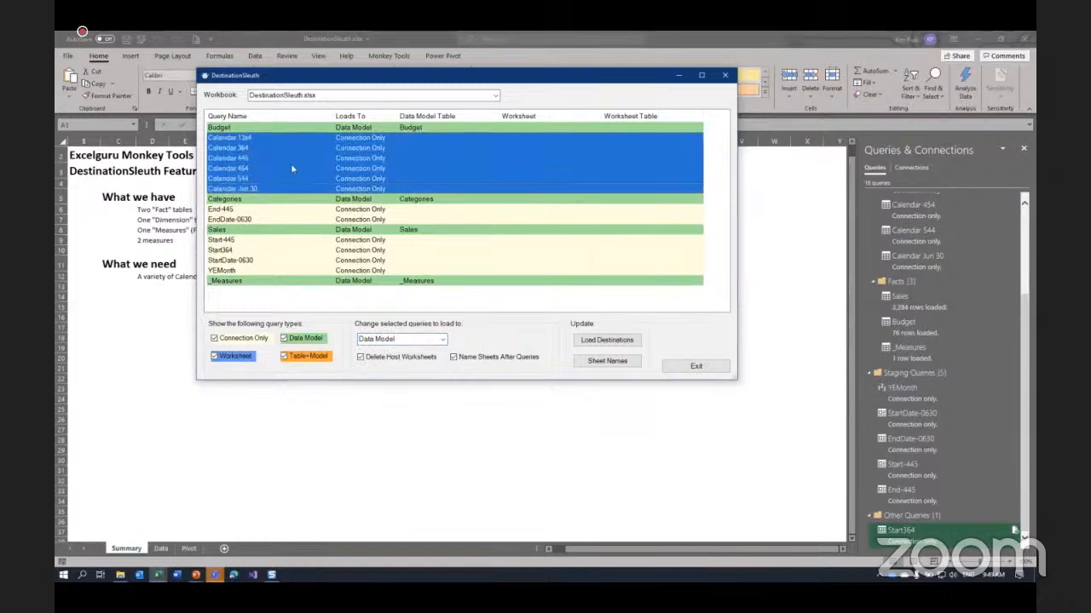
{"action": "left_click", "coordinate": [616, 340]}
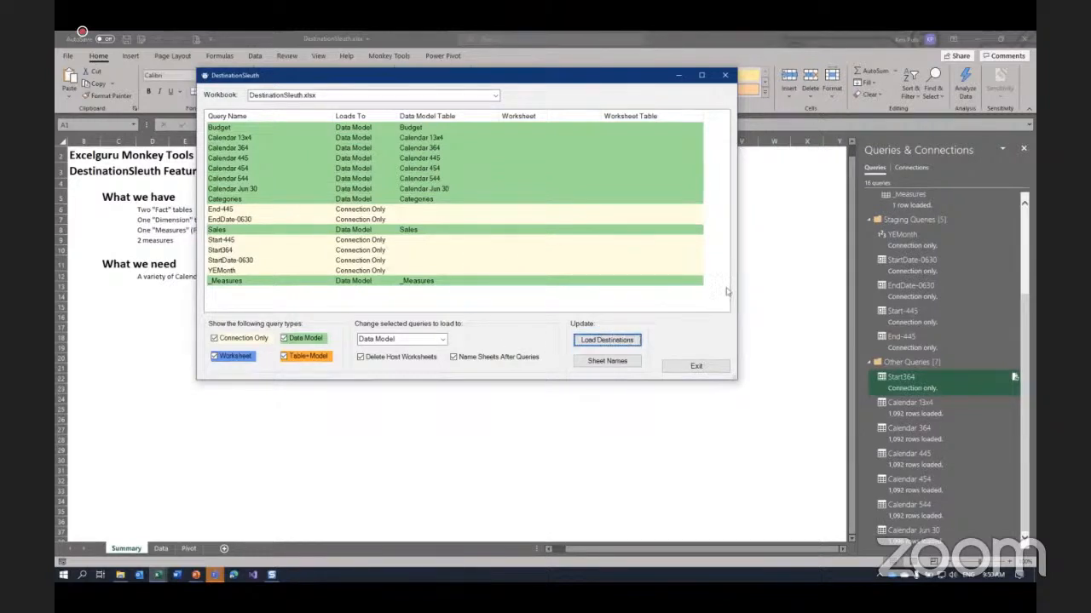
{"action": "left_click", "coordinate": [696, 366]}
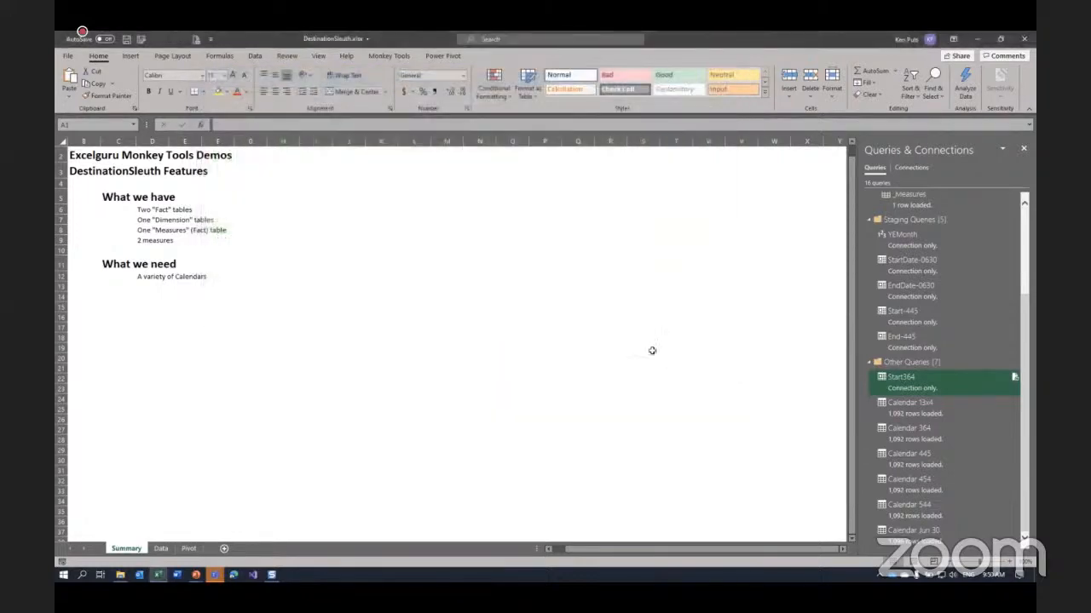
Open QuerySleuth in an enlarged window and display the Calendar 13x4 query's M code and precedents
{"action": "left_click", "coordinate": [389, 56]}
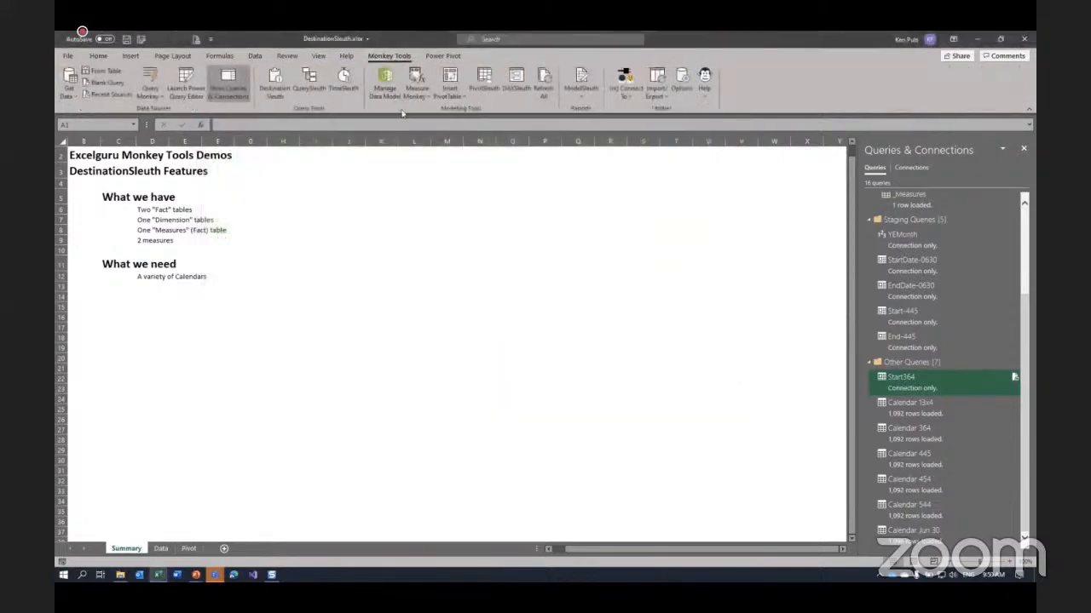
{"action": "left_click", "coordinate": [312, 92]}
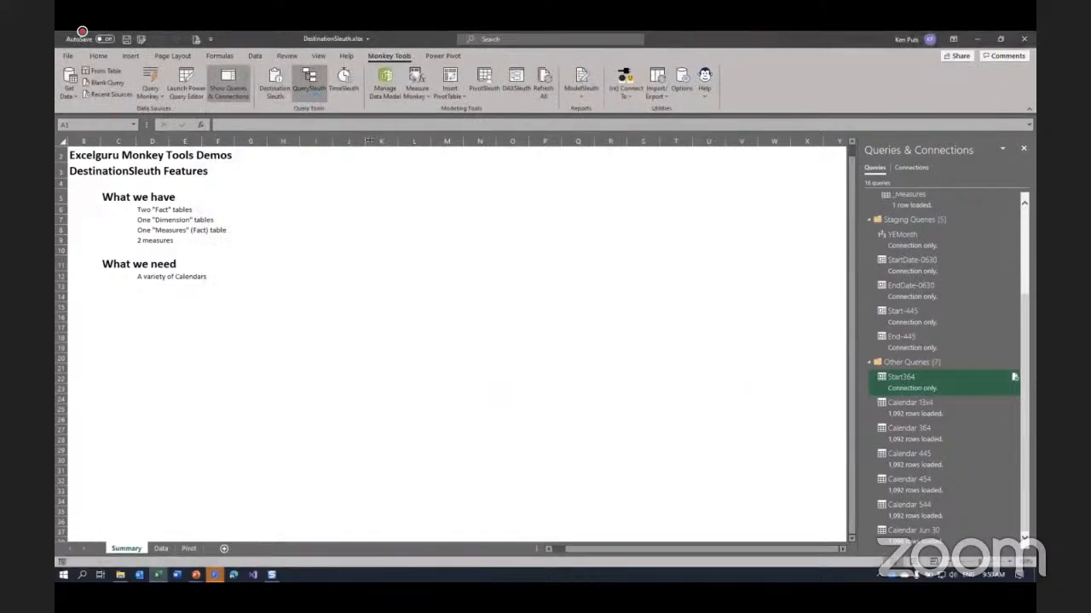
{"action": "left_click_drag", "start_coordinate": [321, 98], "coordinate": [461, 112]}
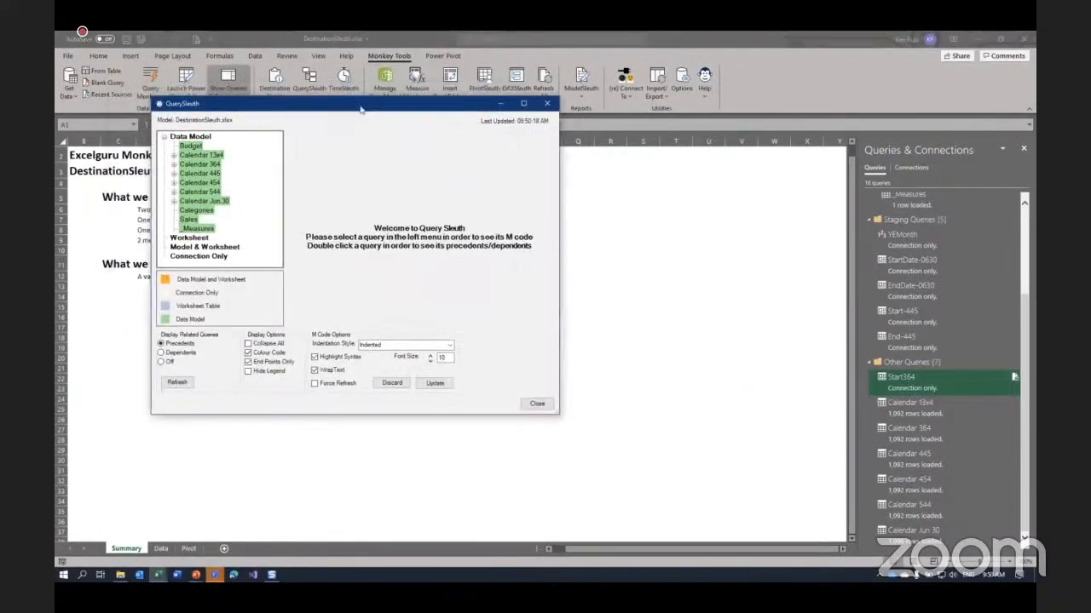
{"action": "left_click_drag", "start_coordinate": [655, 417], "coordinate": [831, 514]}
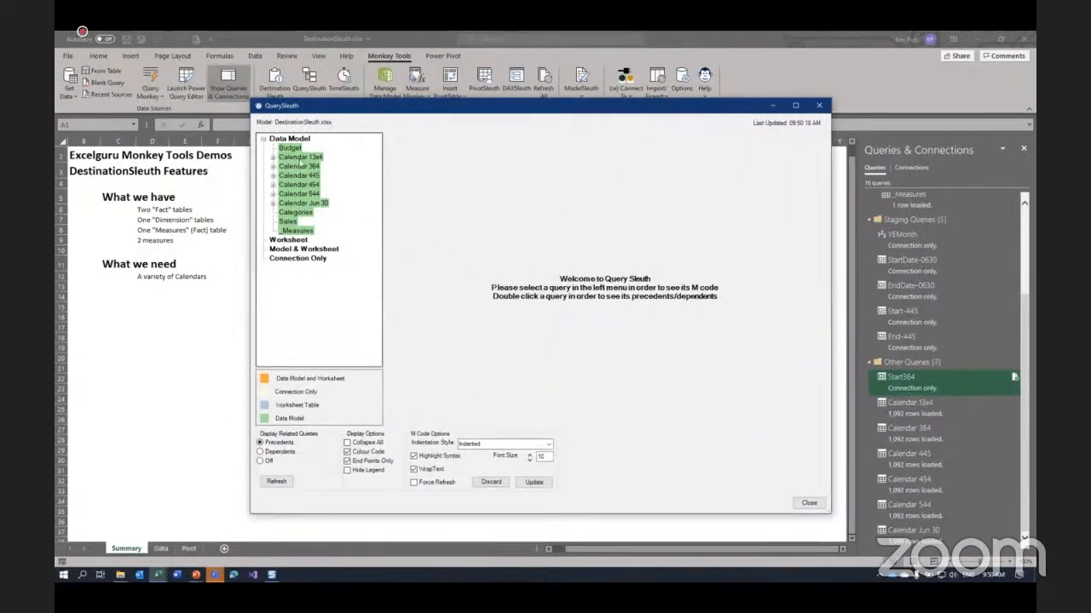
{"action": "double_click", "coordinate": [300, 158]}
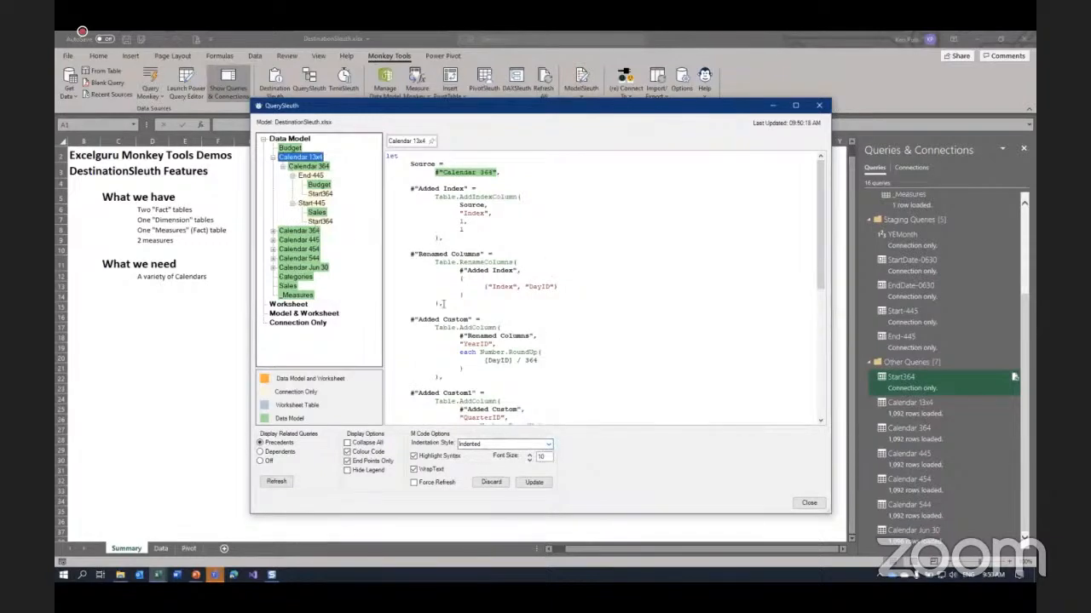
Set the Calendar 13x4 code's indentation style to Un-indented and highlight its Calendar 364 source reference
{"action": "left_click", "coordinate": [547, 446]}
{"action": "left_click", "coordinate": [524, 467]}
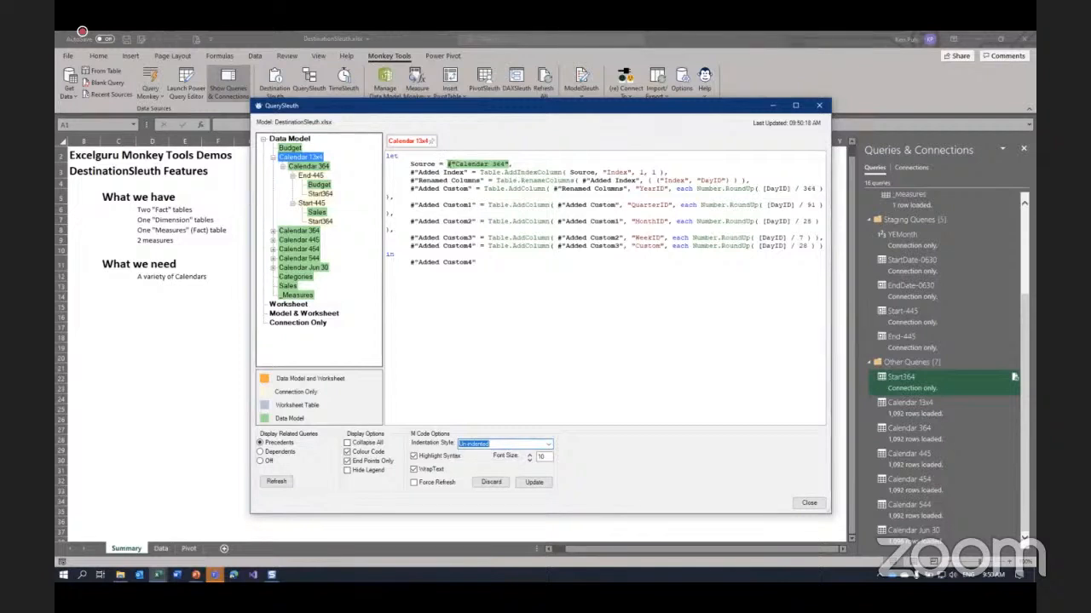
{"action": "triple_click", "coordinate": [509, 163]}
{"action": "left_click_drag", "start_coordinate": [447, 163], "coordinate": [509, 163]}
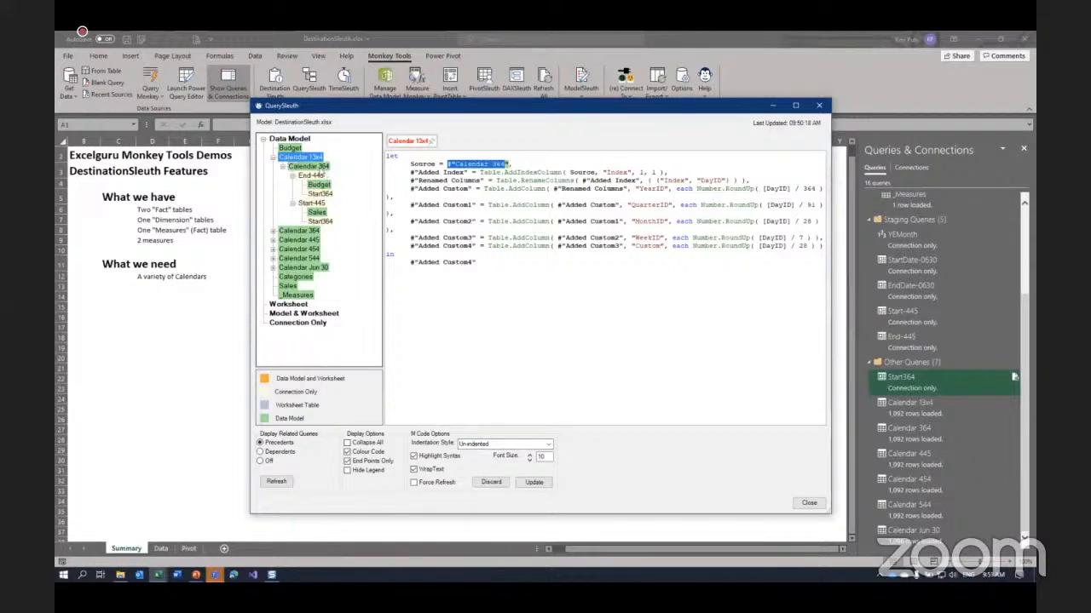
Display the M code of the Calendar 364 and End-445 precedents, keeping the pending Calendar 13x4 changes
{"action": "left_click", "coordinate": [322, 169]}
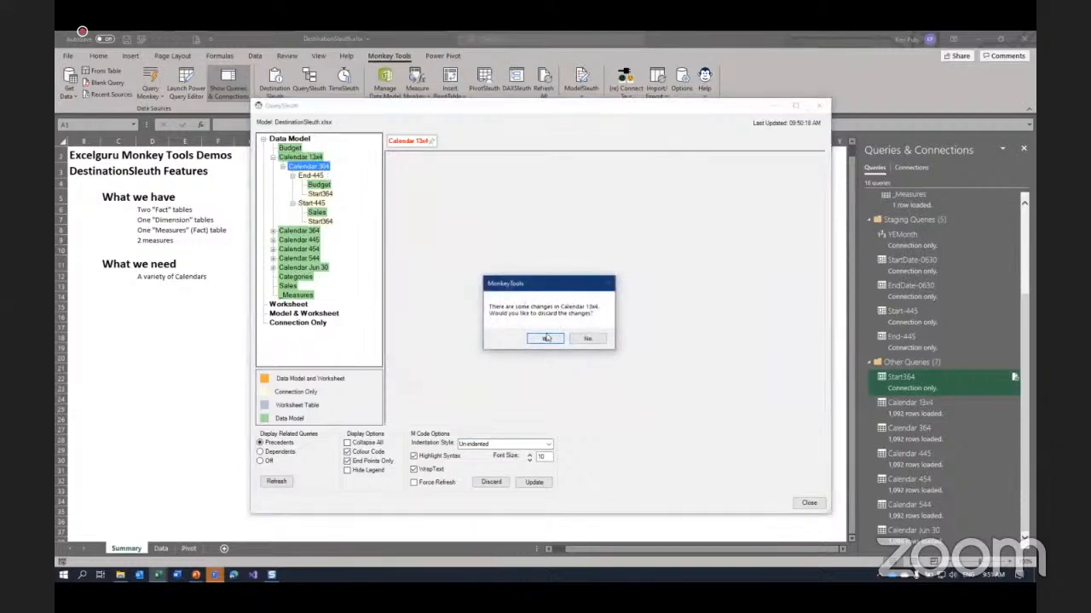
{"action": "left_click", "coordinate": [592, 340]}
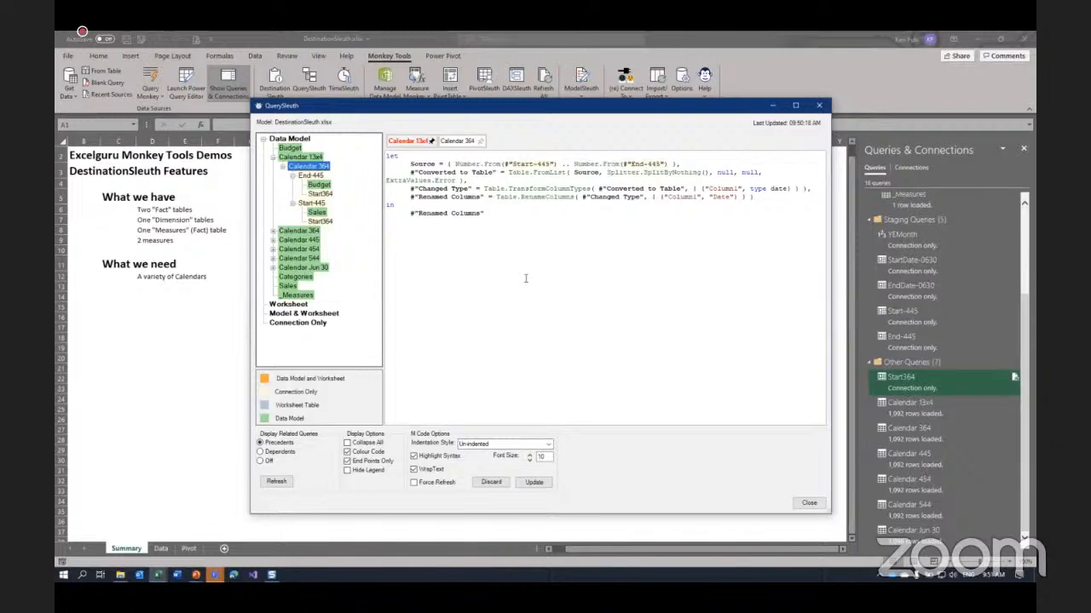
{"action": "left_click", "coordinate": [543, 483]}
{"action": "left_click", "coordinate": [312, 176]}
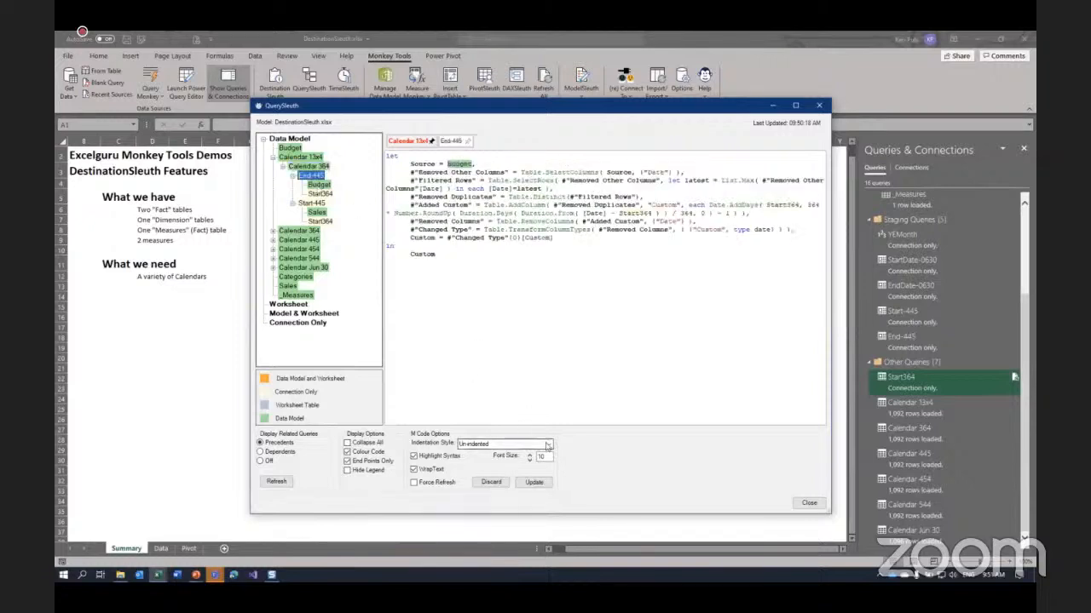
Set the End-445 code's indentation style to Indented and read through all its steps
{"action": "left_click", "coordinate": [511, 444]}
{"action": "left_click", "coordinate": [482, 464]}
{"action": "key", "text": "Up"}
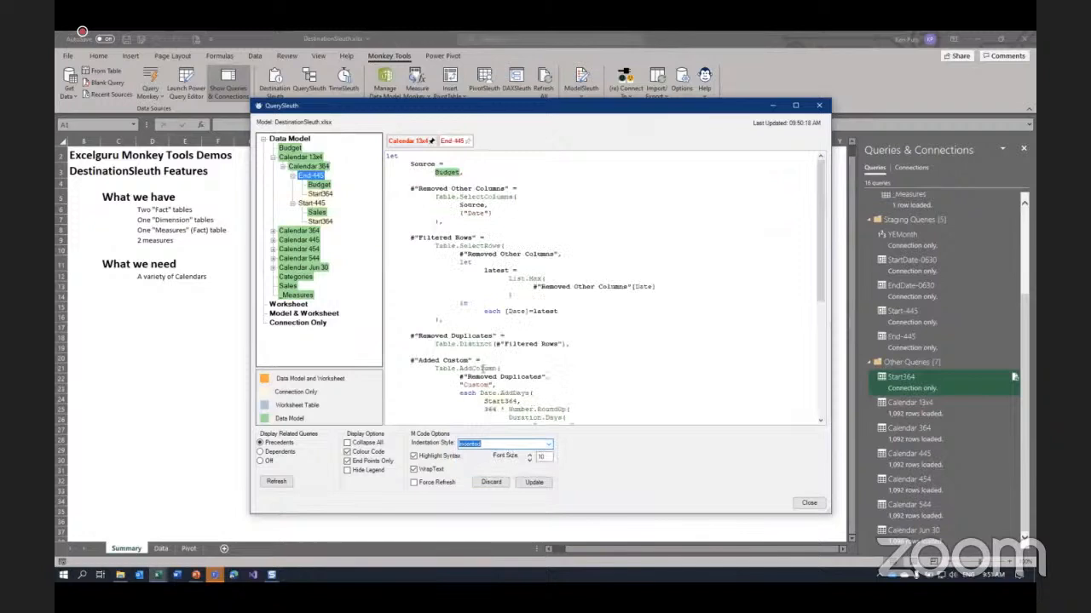
{"action": "scroll", "coordinate": [587, 302], "scroll_direction": "down", "scroll_amount": 3}
{"action": "scroll", "coordinate": [647, 299], "scroll_direction": "down", "scroll_amount": 2}
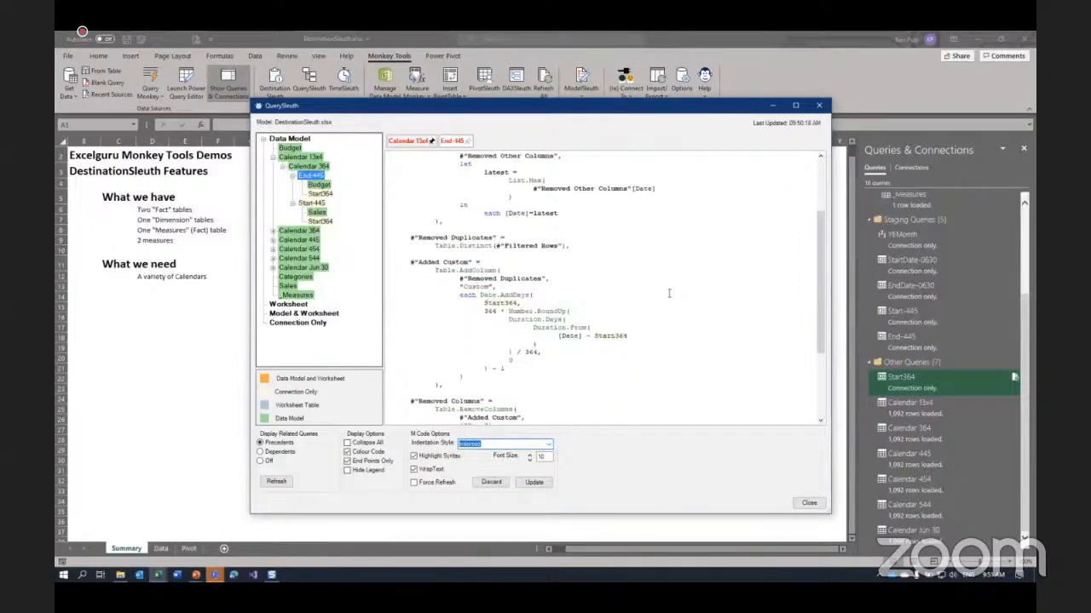
{"action": "scroll", "coordinate": [661, 250], "scroll_direction": "down", "scroll_amount": 1}
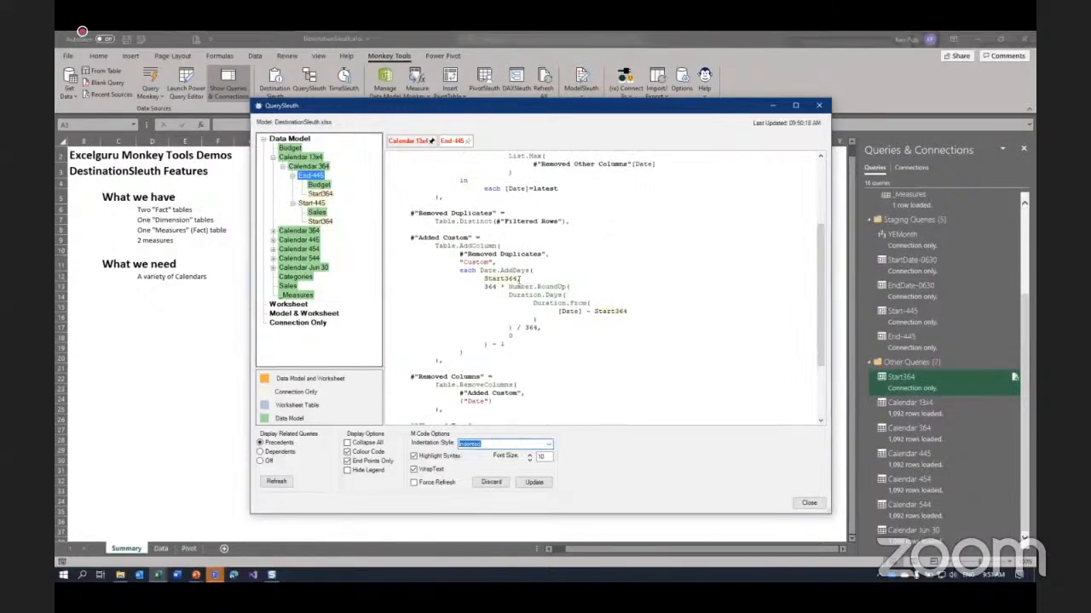
{"action": "scroll", "coordinate": [703, 301], "scroll_direction": "down", "scroll_amount": 4}
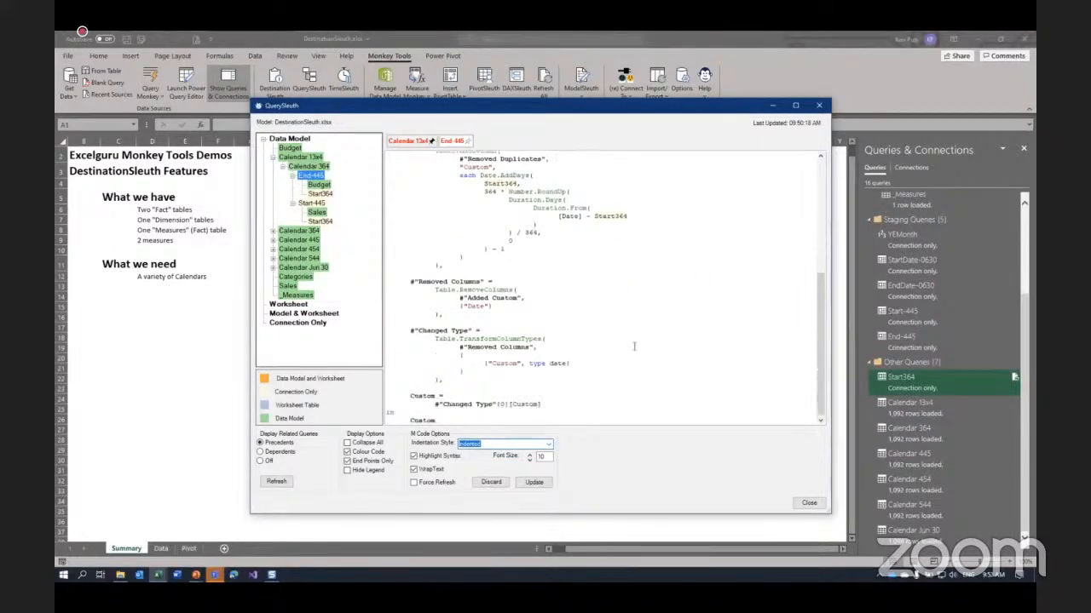
{"action": "scroll", "coordinate": [635, 346], "scroll_direction": "up", "scroll_amount": 9}
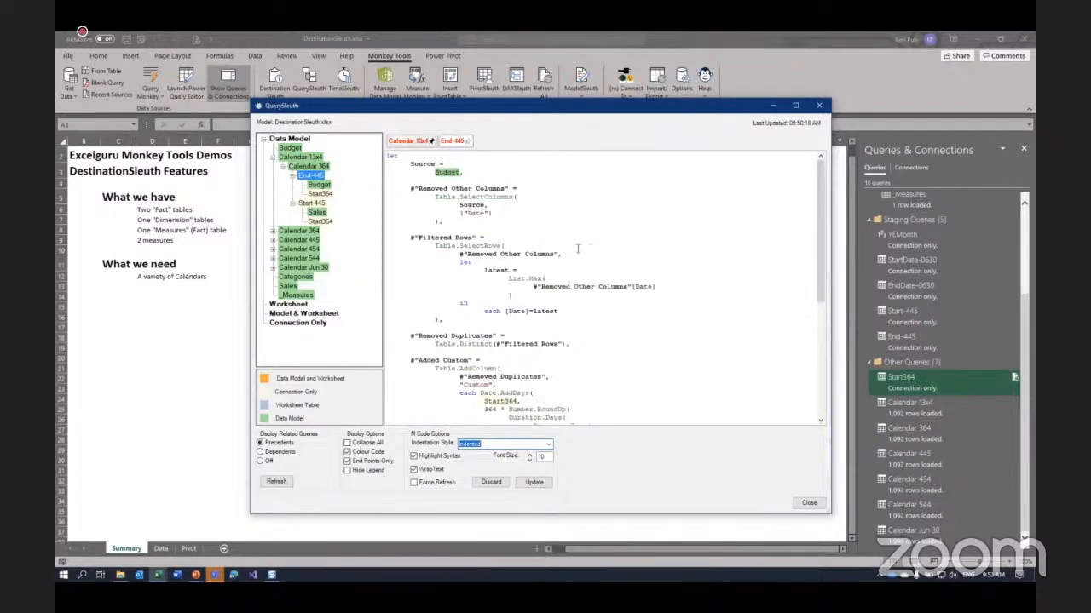
Switch the related queries to Dependents, discarding pending changes, inspect Start364's code and dependents, and close QuerySleuth
{"action": "left_click", "coordinate": [261, 452]}
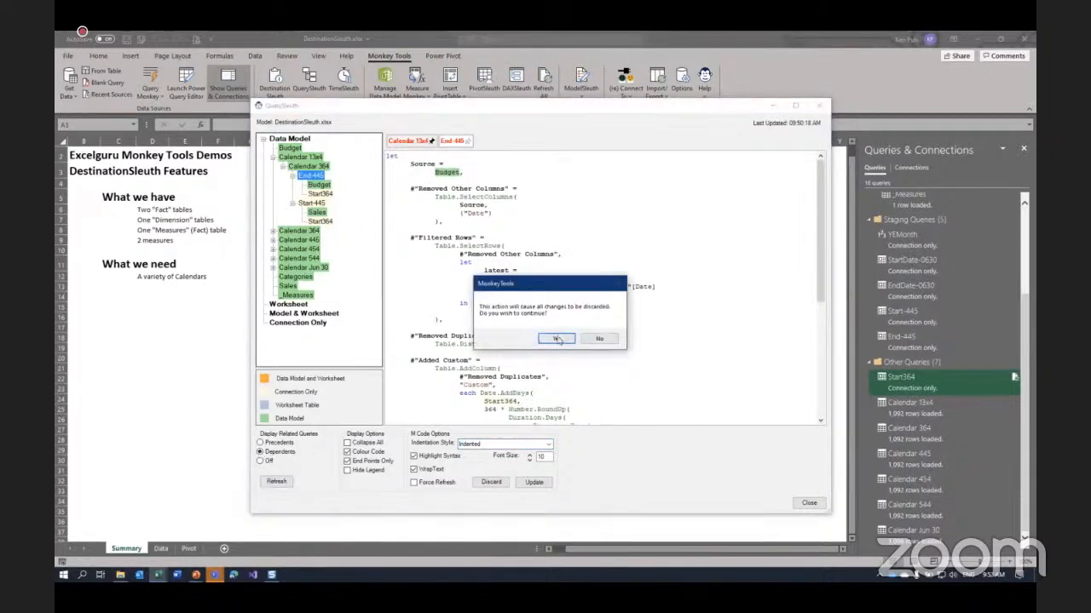
{"action": "left_click", "coordinate": [556, 339]}
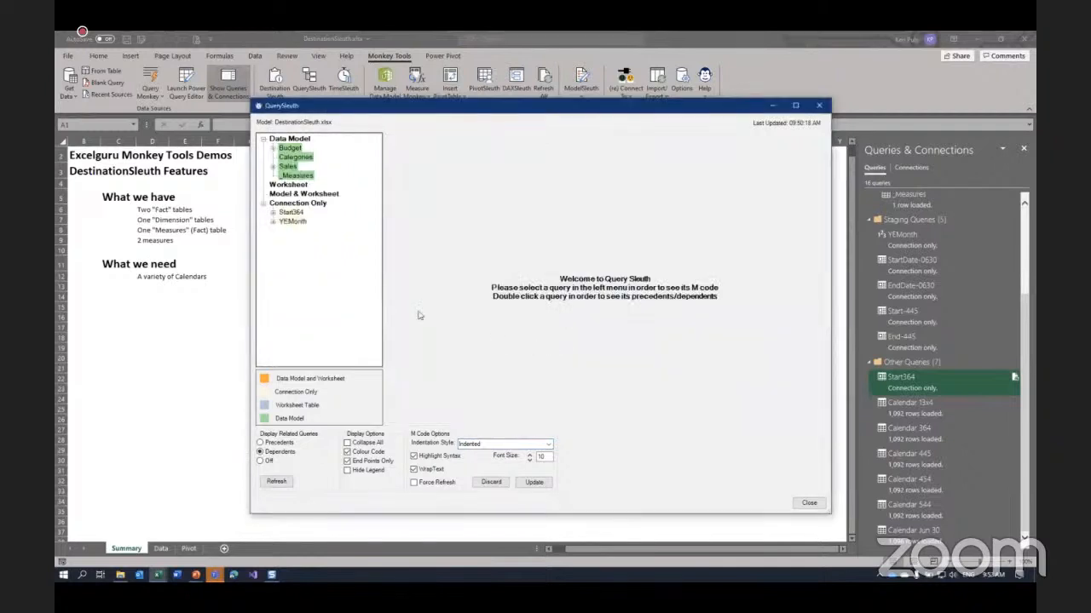
{"action": "double_click", "coordinate": [290, 212]}
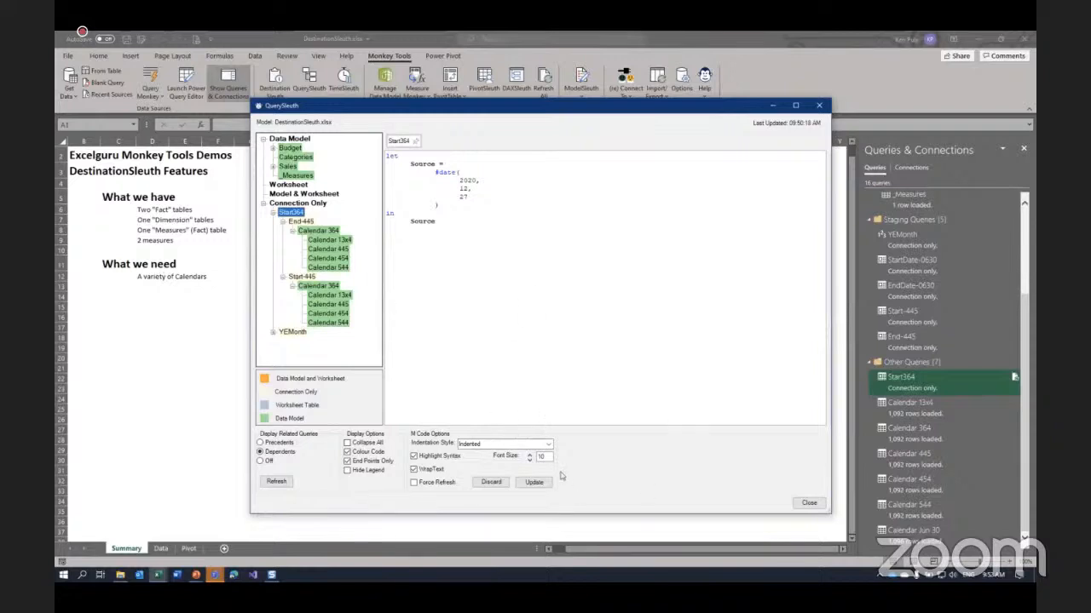
{"action": "left_click", "coordinate": [809, 503]}
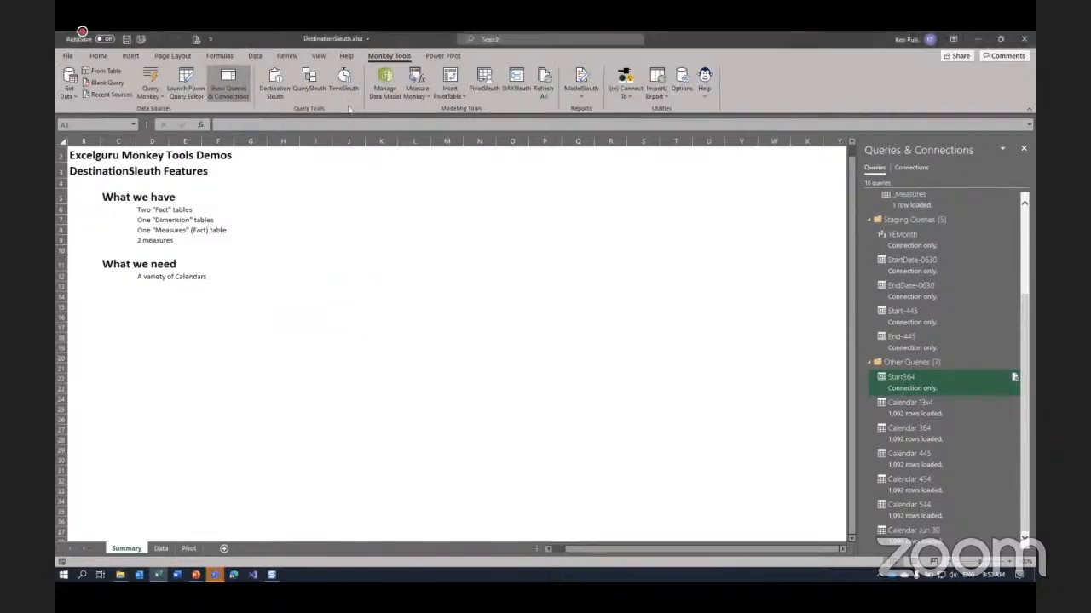
Switch to the TimeSleuth workbook and open QuerySleuth in an enlarged, repositioned window
{"action": "key", "text": "ctrl+n"}
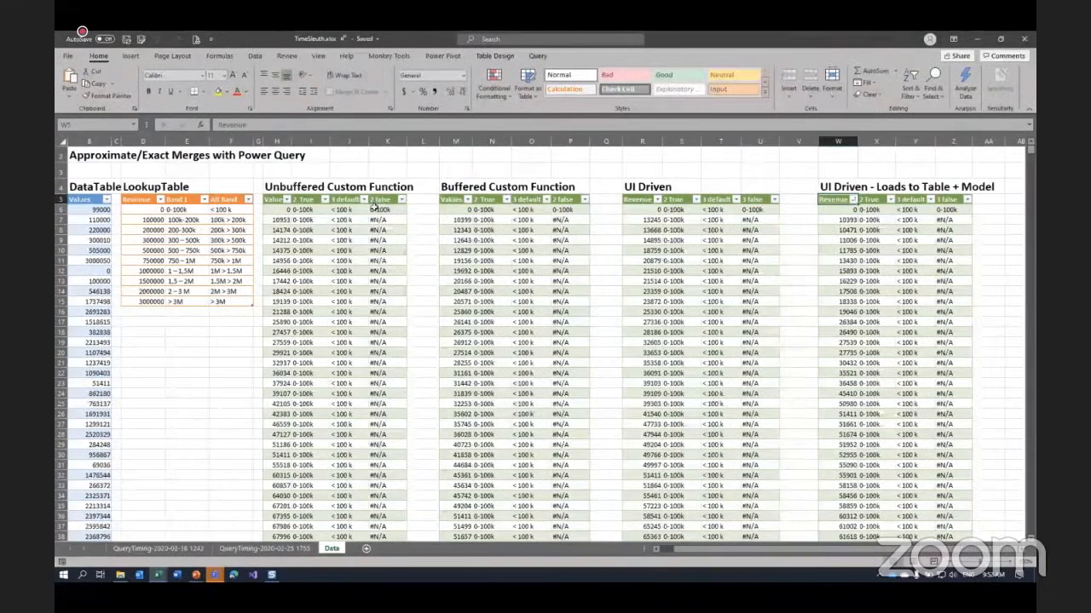
{"action": "left_click", "coordinate": [388, 56]}
{"action": "left_click", "coordinate": [315, 98]}
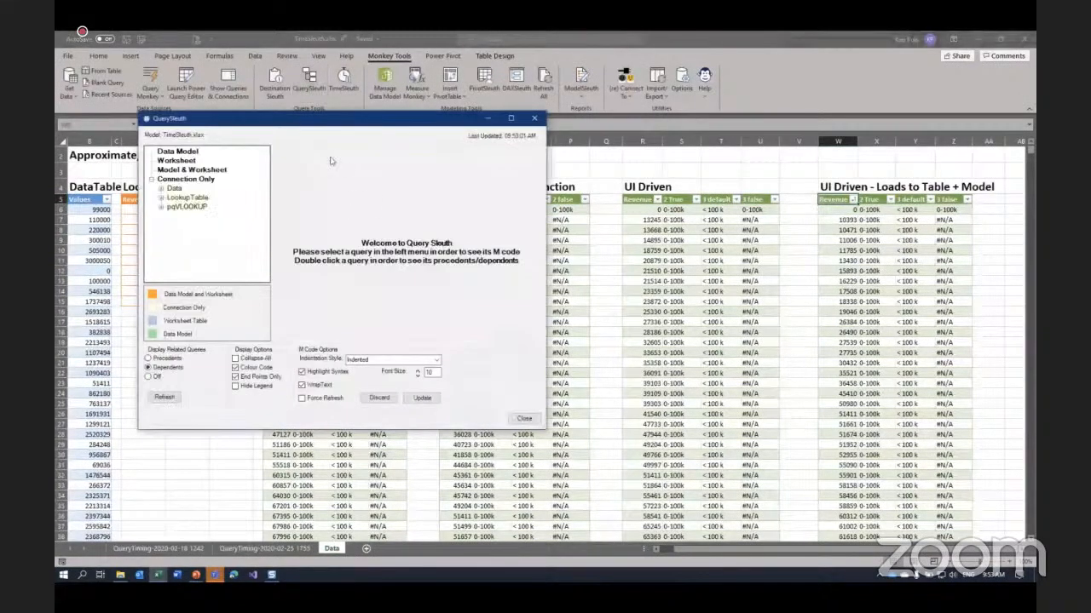
{"action": "left_click_drag", "start_coordinate": [358, 120], "coordinate": [534, 63]}
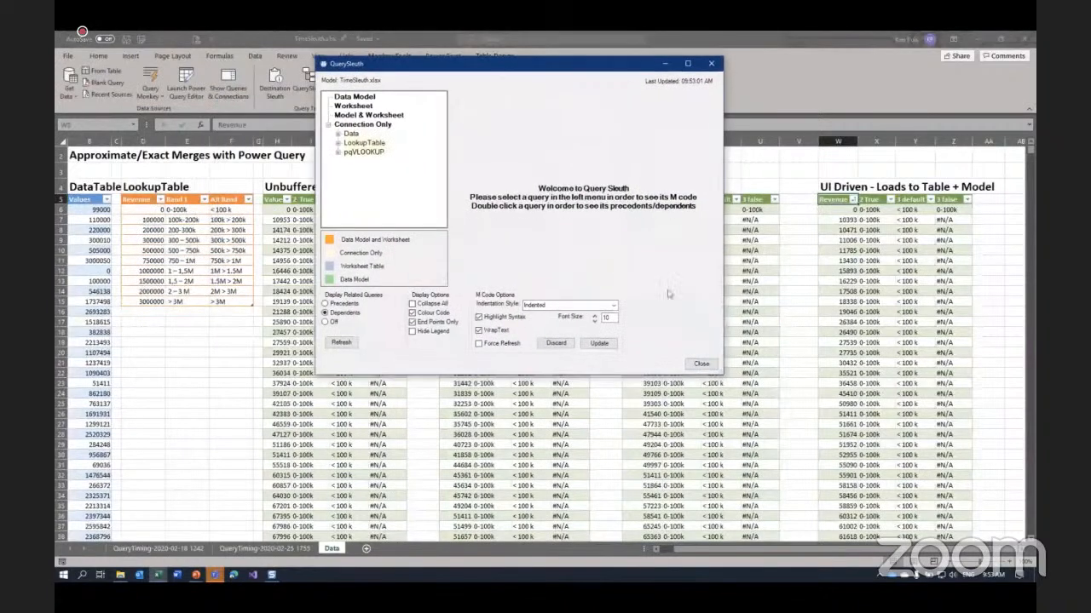
{"action": "left_click_drag", "start_coordinate": [720, 373], "coordinate": [867, 484]}
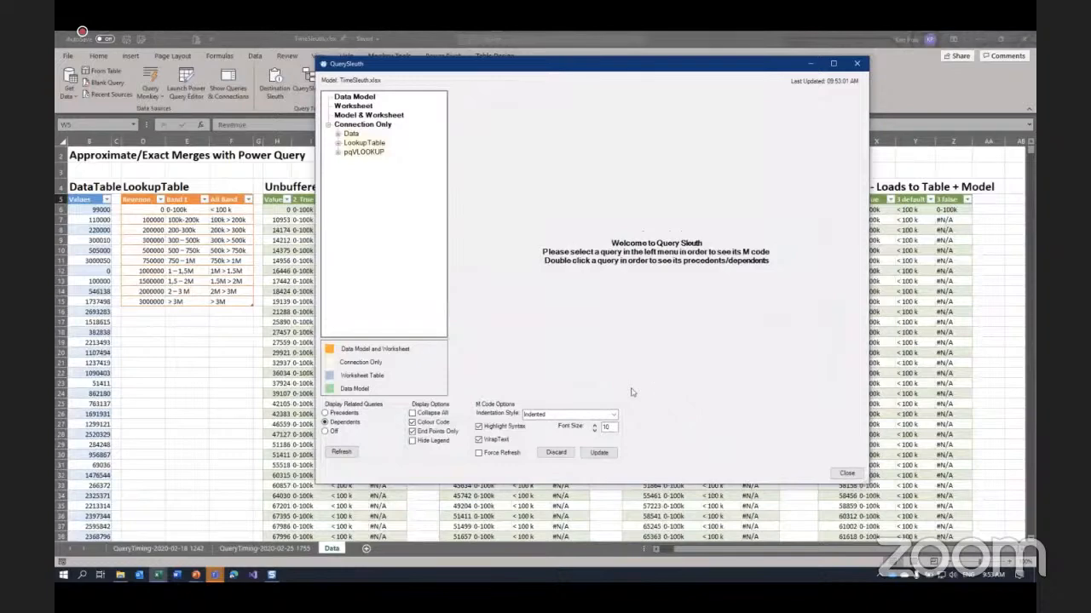
View the pqVLOOKUP function's code, and with related queries set to Precedents, display the UnBuffered query's code
{"action": "left_click", "coordinate": [360, 154]}
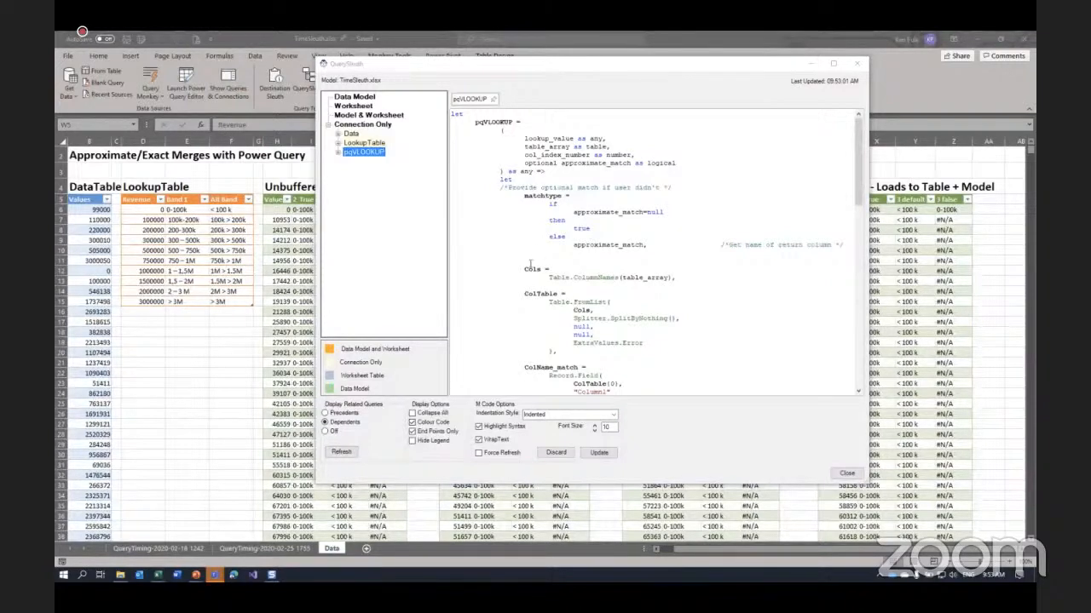
{"action": "left_click", "coordinate": [325, 414]}
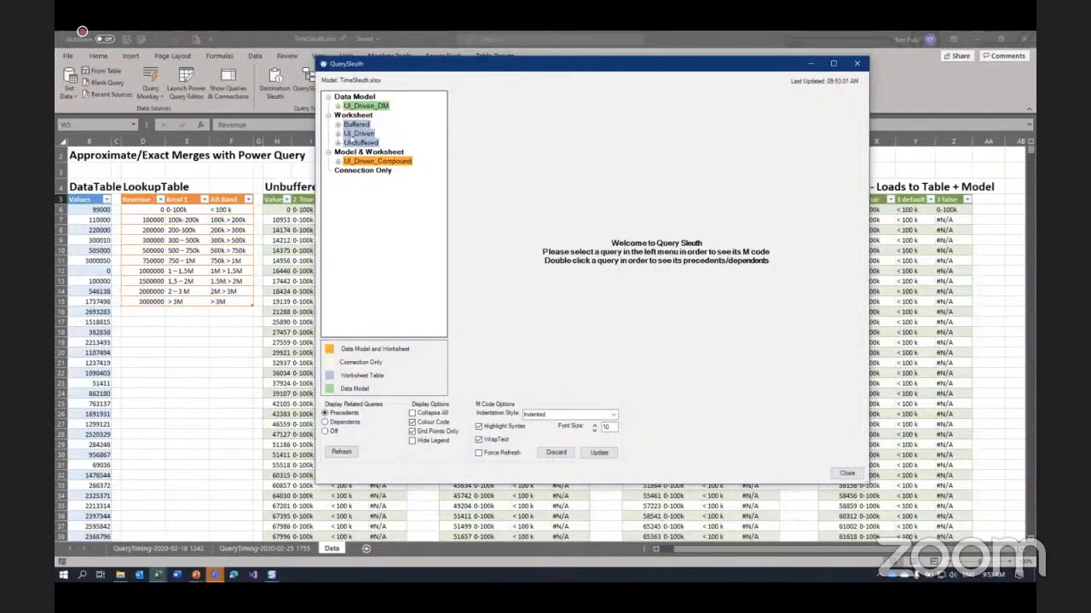
{"action": "left_click", "coordinate": [358, 143]}
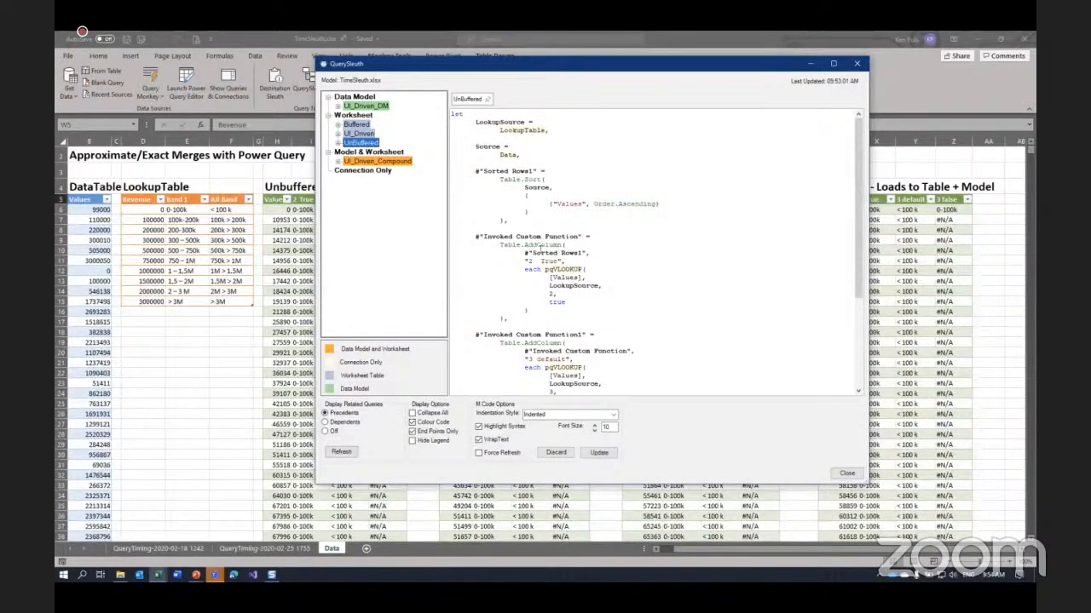
Turn off End Points Only and highlight the LookupTable and Data references in the UnBuffered query's code
{"action": "left_click", "coordinate": [412, 432]}
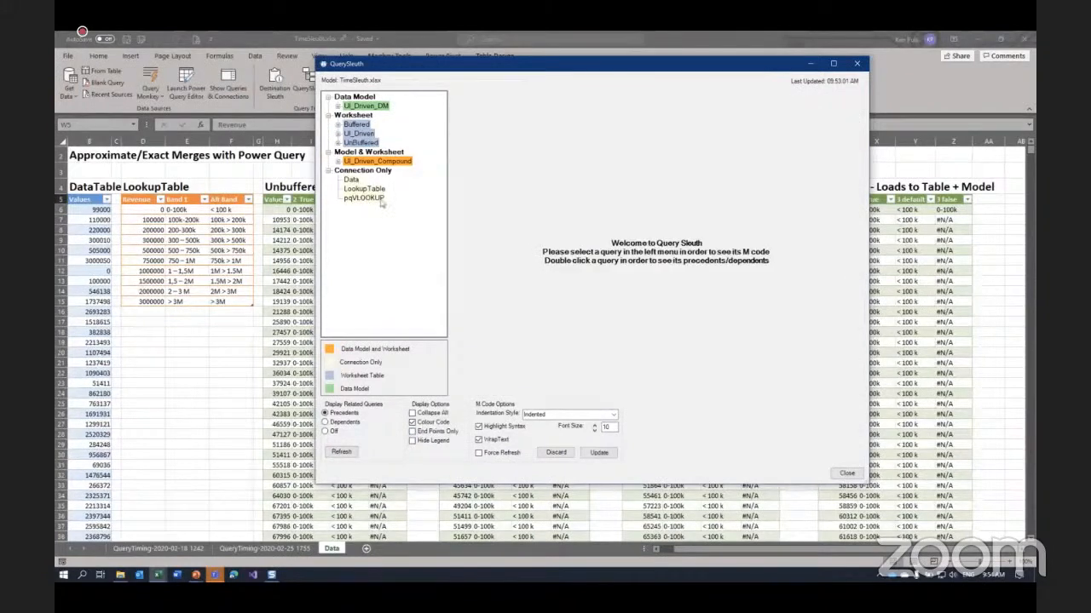
{"action": "left_click", "coordinate": [359, 142]}
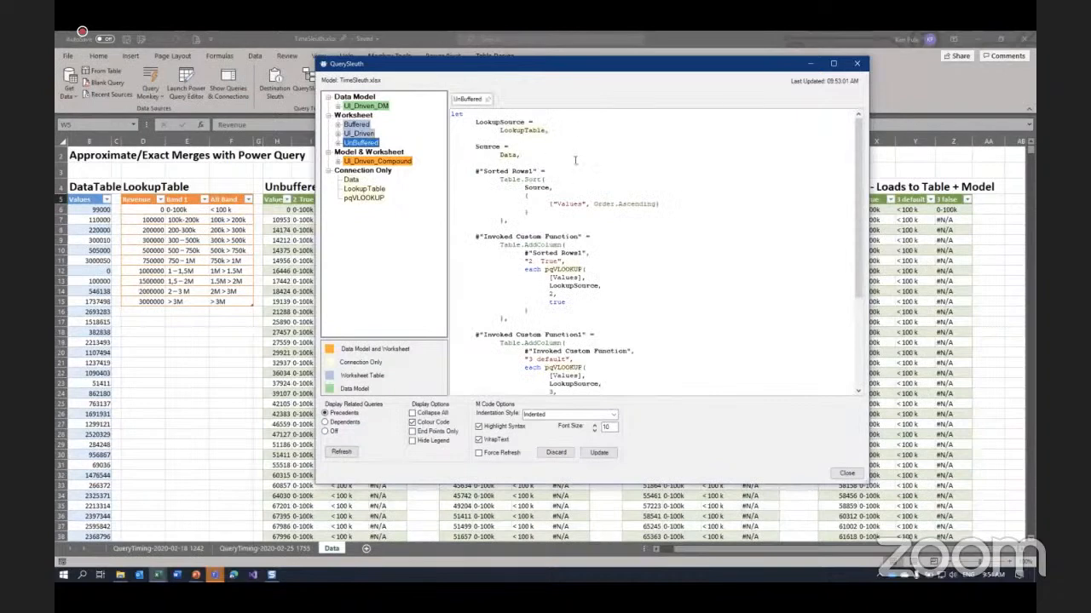
{"action": "double_click", "coordinate": [499, 130]}
{"action": "double_click", "coordinate": [507, 156]}
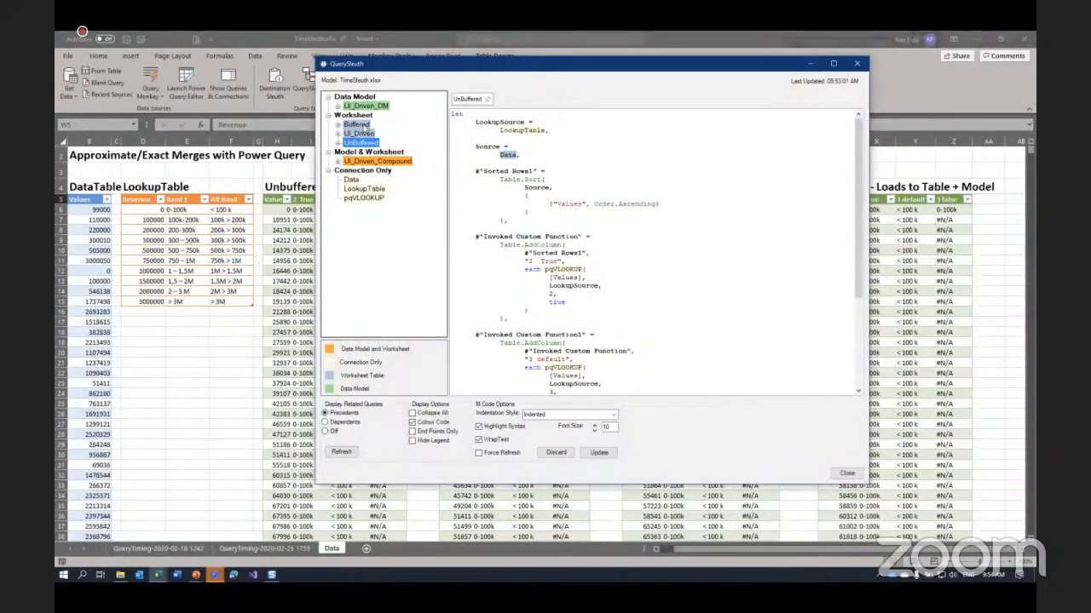
Compare the Buffered and UnBuffered queries' code, highlighting the Table.Buffer(LookupTable) expression in Buffered
{"action": "left_click", "coordinate": [356, 124]}
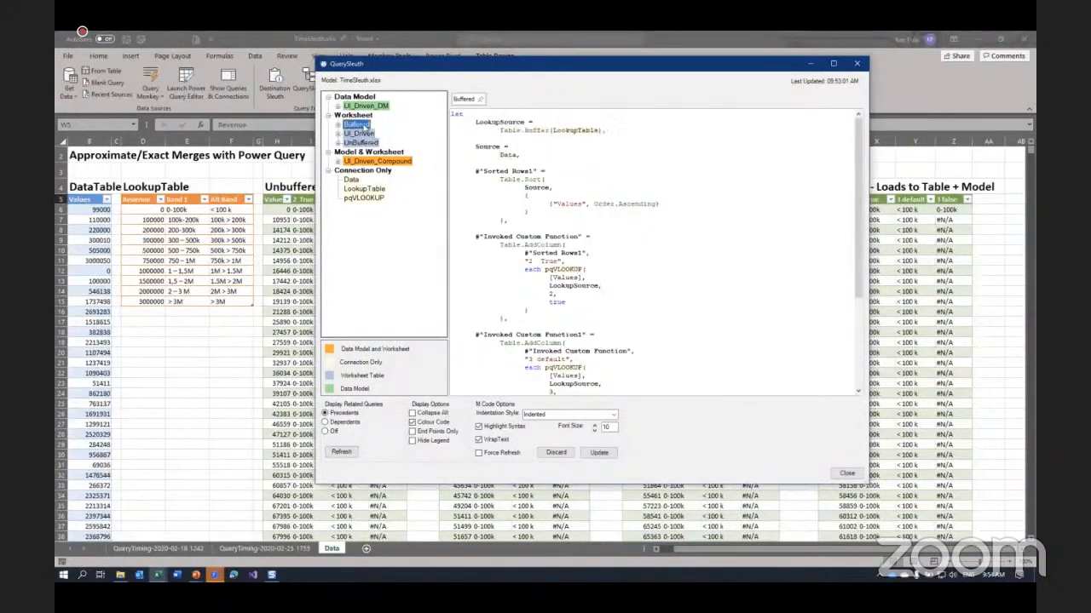
{"action": "left_click", "coordinate": [367, 143]}
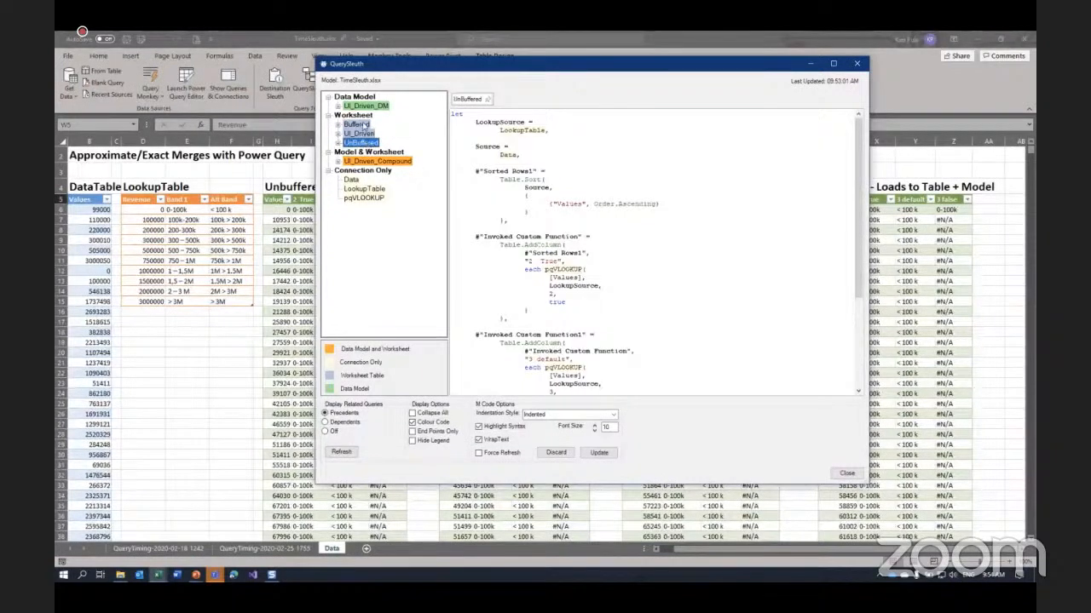
{"action": "left_click", "coordinate": [358, 126]}
{"action": "left_click_drag", "start_coordinate": [500, 130], "coordinate": [601, 131]}
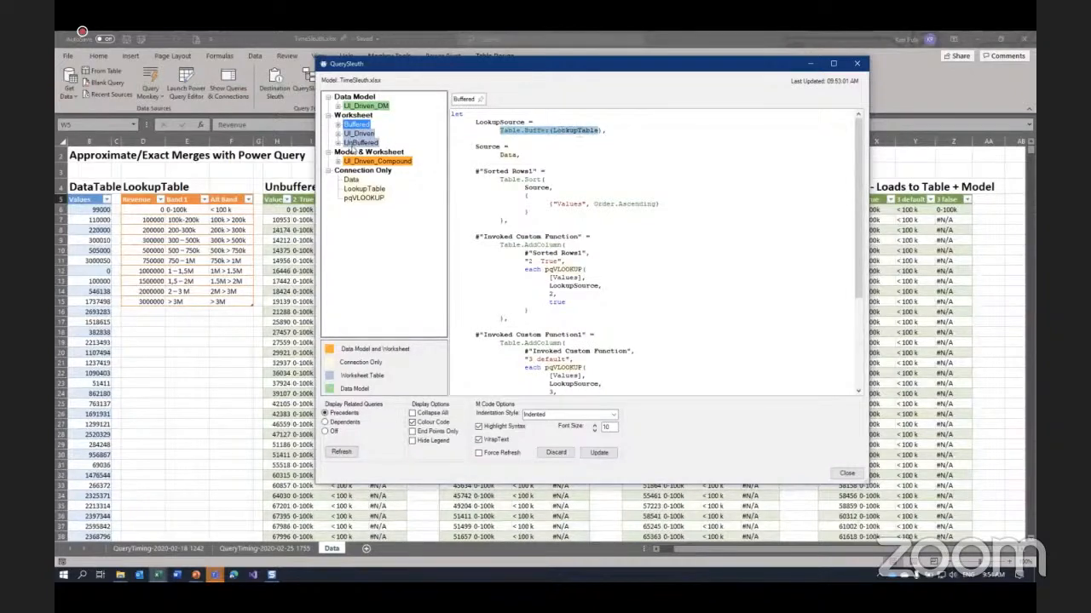
{"action": "left_click", "coordinate": [358, 143]}
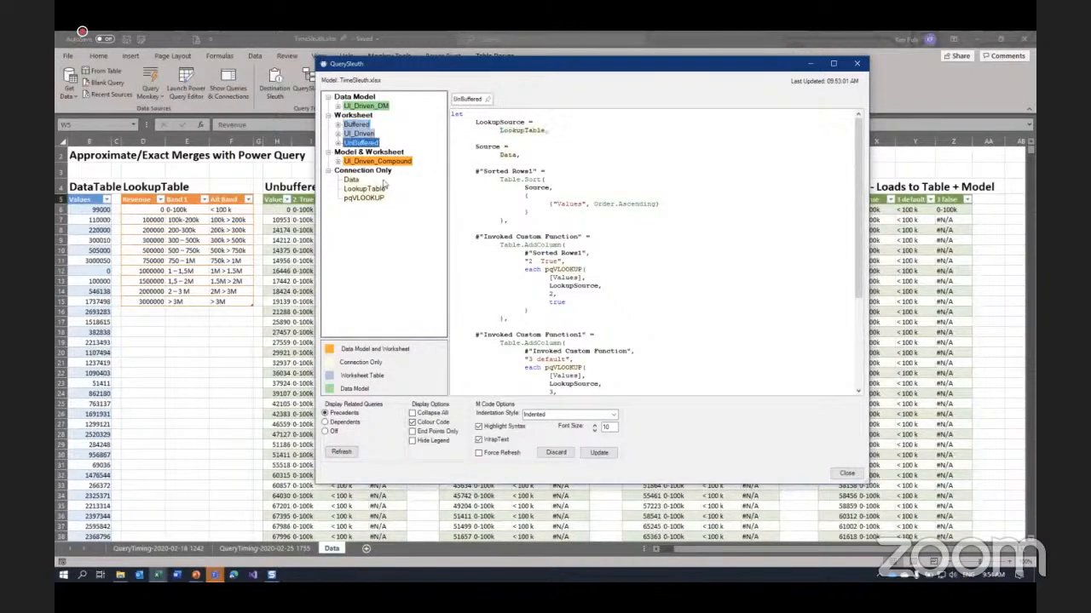
Review the UI_Driven code, recheck the LookupSource step in Buffered and UnBuffered, and close QuerySleuth
{"action": "left_click", "coordinate": [358, 134]}
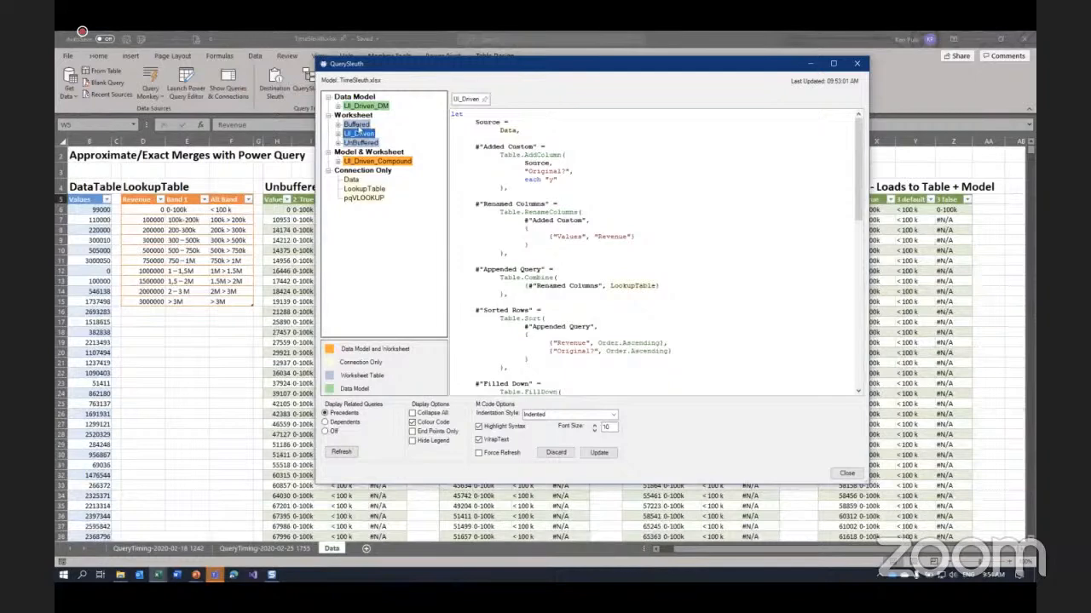
{"action": "left_click", "coordinate": [358, 127]}
{"action": "left_click_drag", "start_coordinate": [498, 132], "coordinate": [546, 131]}
{"action": "left_click", "coordinate": [361, 143]}
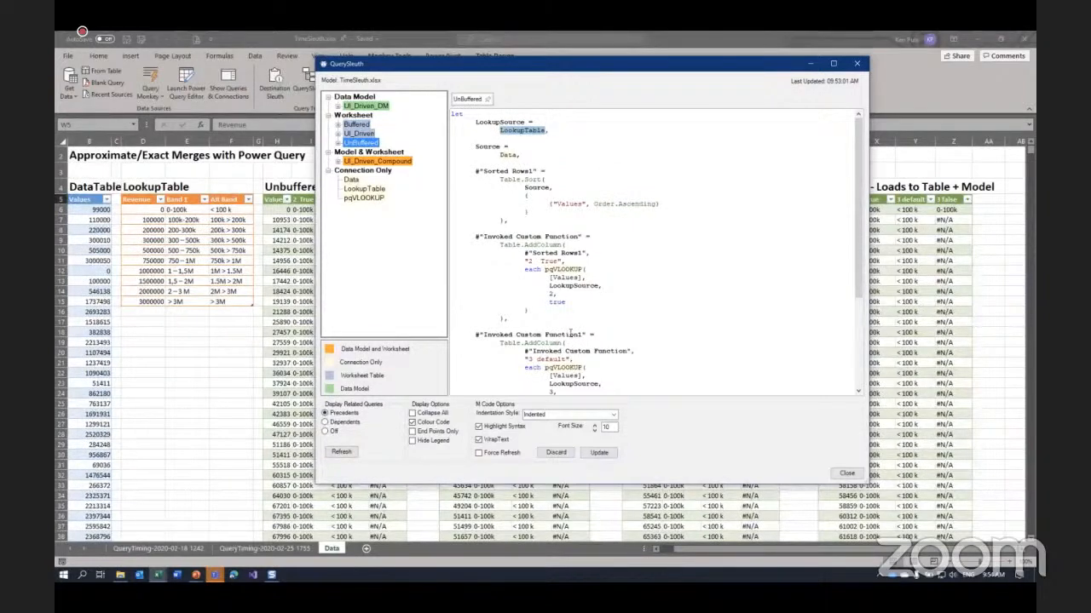
{"action": "left_click", "coordinate": [850, 477]}
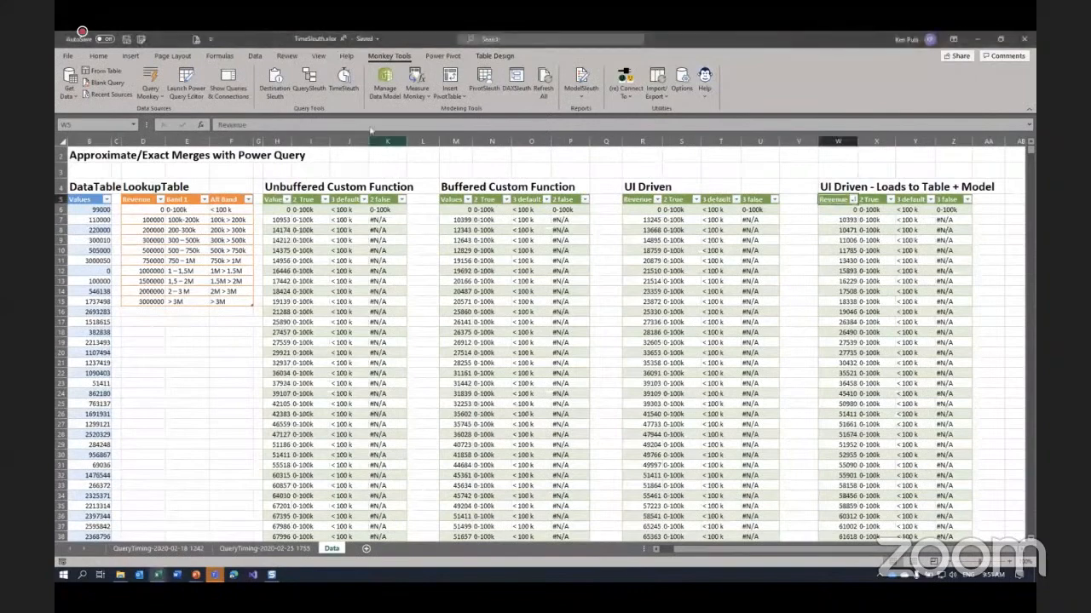
Launch TimeSleuth and set it to chart variation over 3 trials, doubling the trials to compare the privacy effect
{"action": "left_click", "coordinate": [345, 86]}
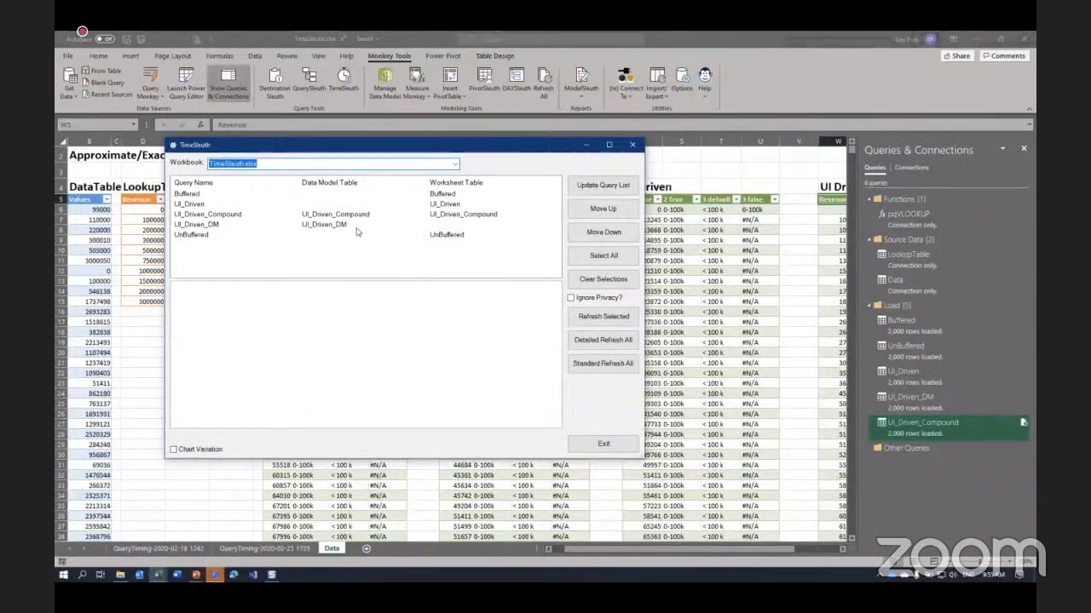
{"action": "left_click", "coordinate": [193, 196]}
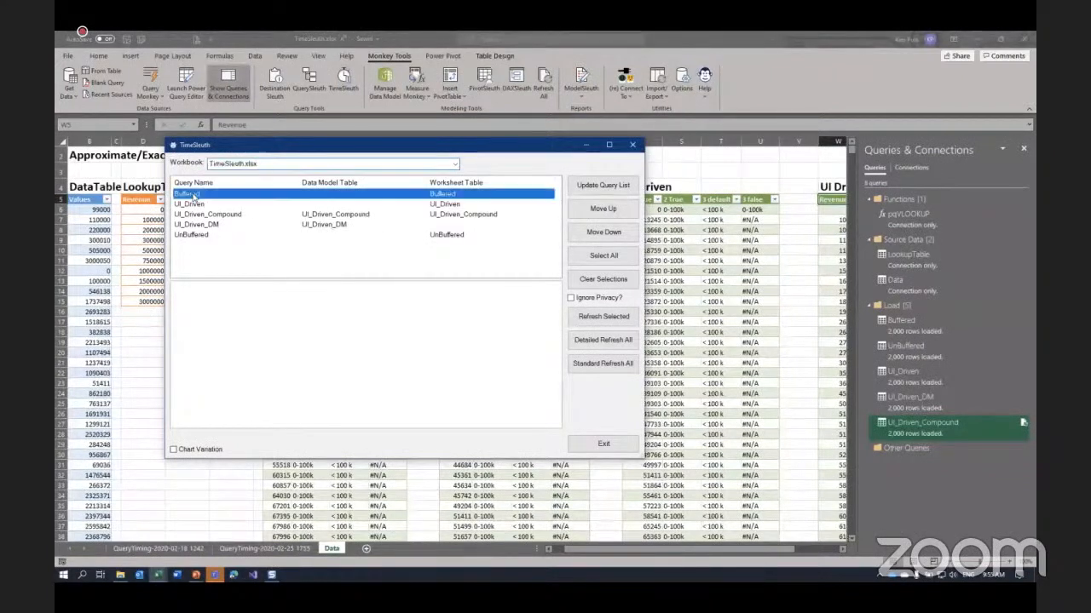
{"action": "left_click", "coordinate": [195, 236], "text": "ctrl"}
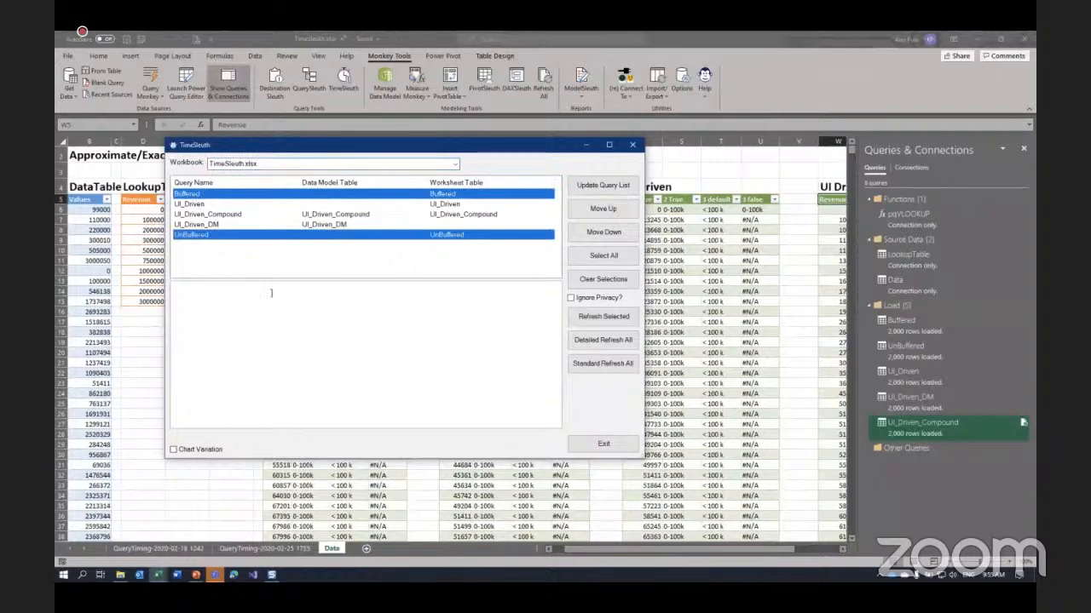
{"action": "left_click", "coordinate": [174, 449]}
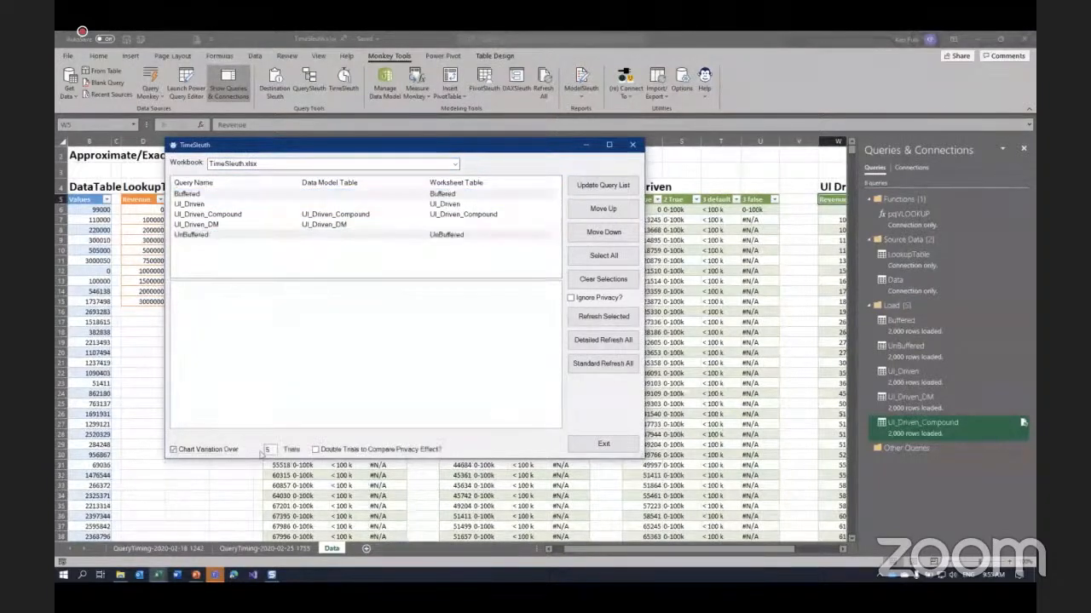
{"action": "left_click", "coordinate": [315, 449]}
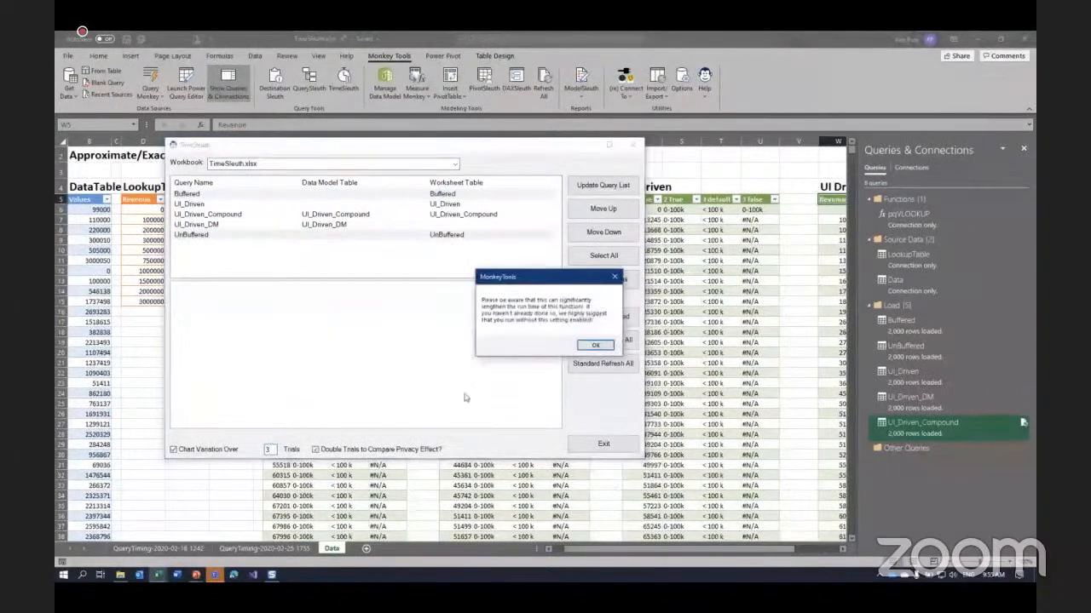
{"action": "left_click", "coordinate": [595, 345]}
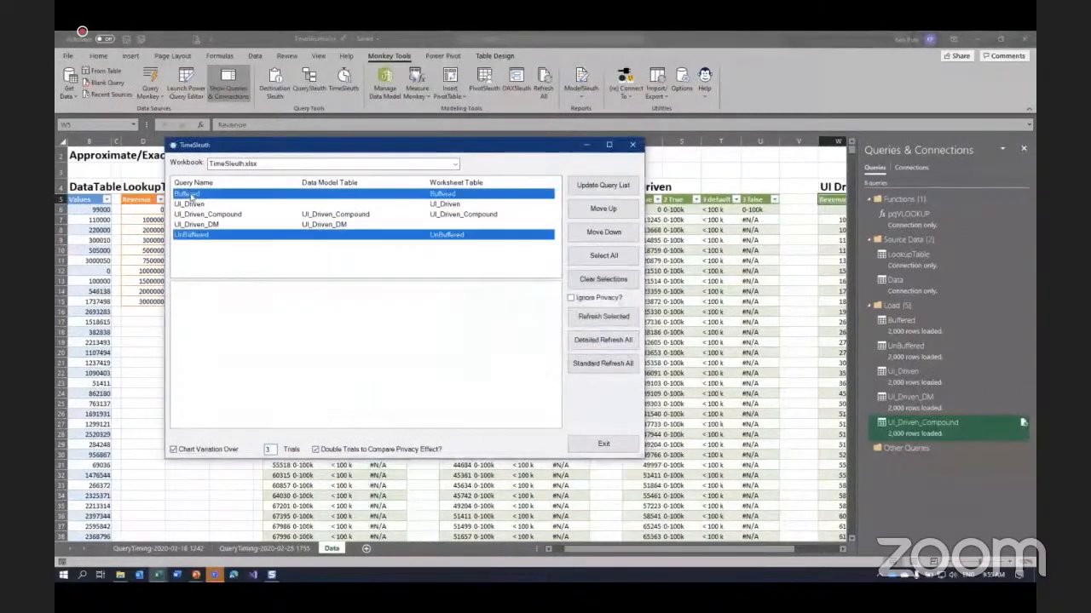
Select the Buffered and UnBuffered queries and run the detailed refresh timing for all queries
{"action": "left_click", "coordinate": [193, 235]}
{"action": "left_click", "coordinate": [194, 237]}
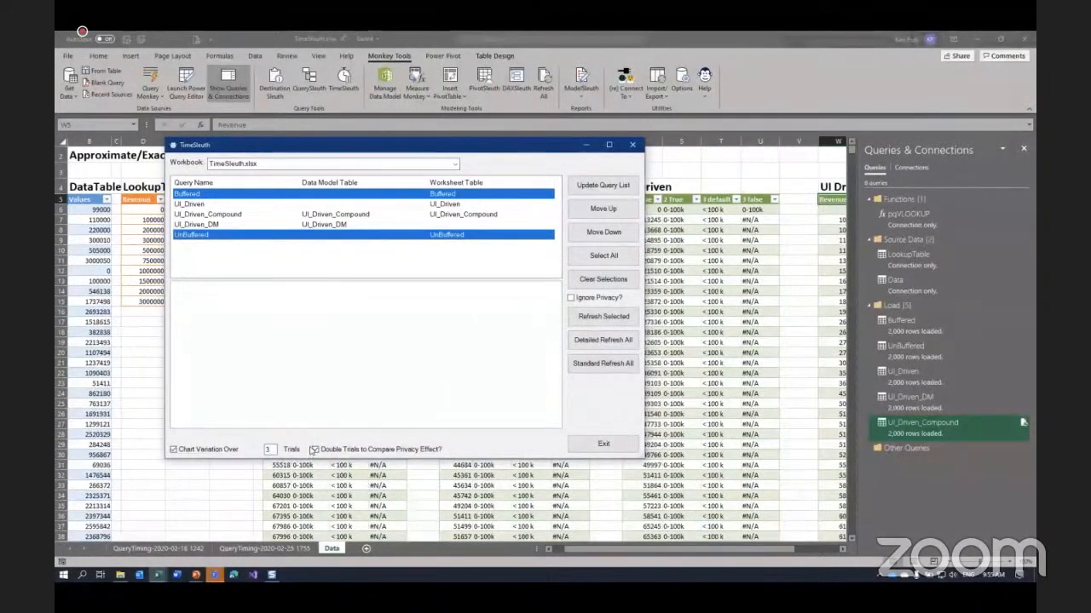
{"action": "left_click", "coordinate": [602, 341]}
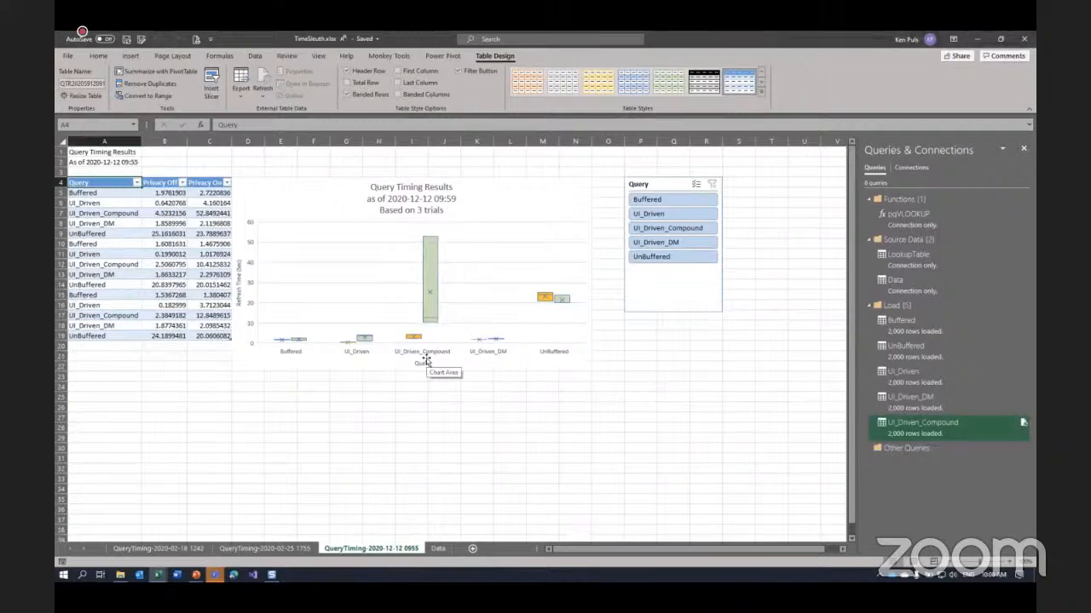
Filter the timing results to Buffered and UnBuffered, and add a legend at the bottom of the chart
{"action": "left_click", "coordinate": [692, 204]}
{"action": "left_click", "coordinate": [677, 257], "text": "ctrl"}
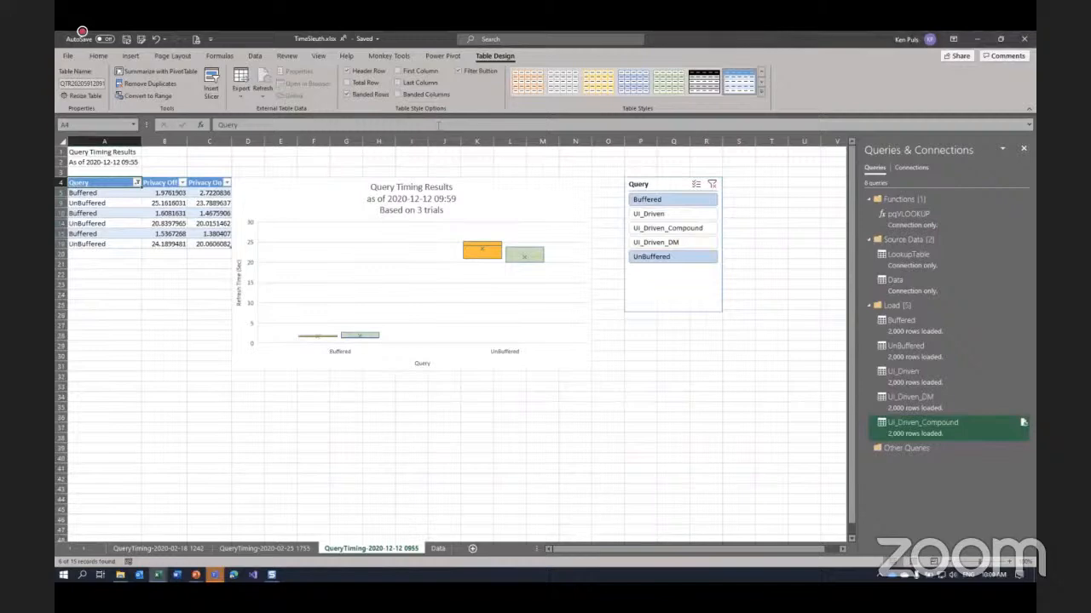
{"action": "left_click", "coordinate": [504, 195]}
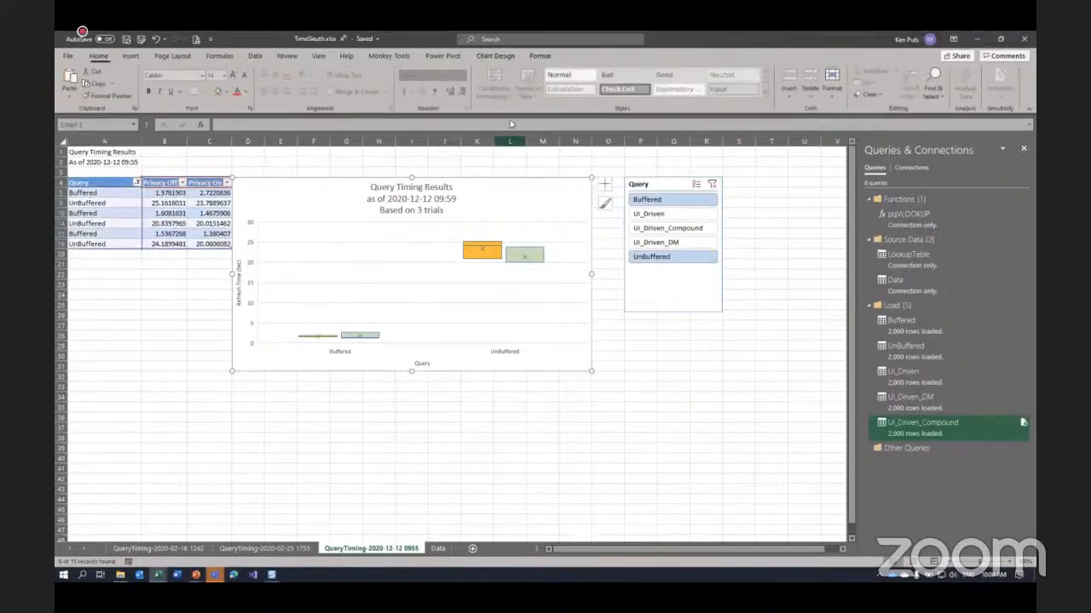
{"action": "left_click", "coordinate": [535, 58]}
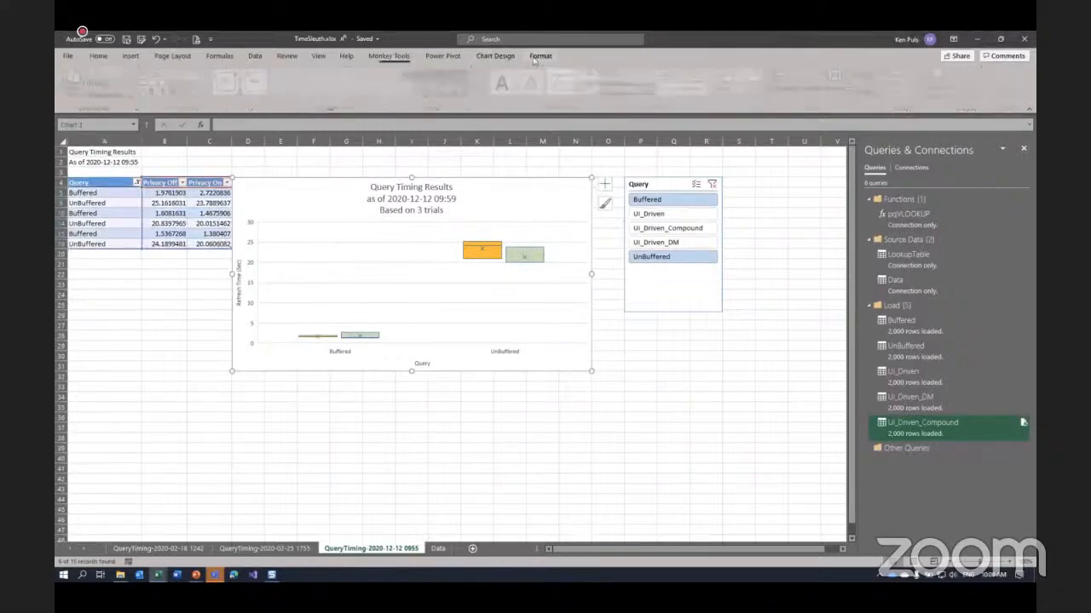
{"action": "left_click", "coordinate": [509, 58]}
{"action": "left_click", "coordinate": [82, 100]}
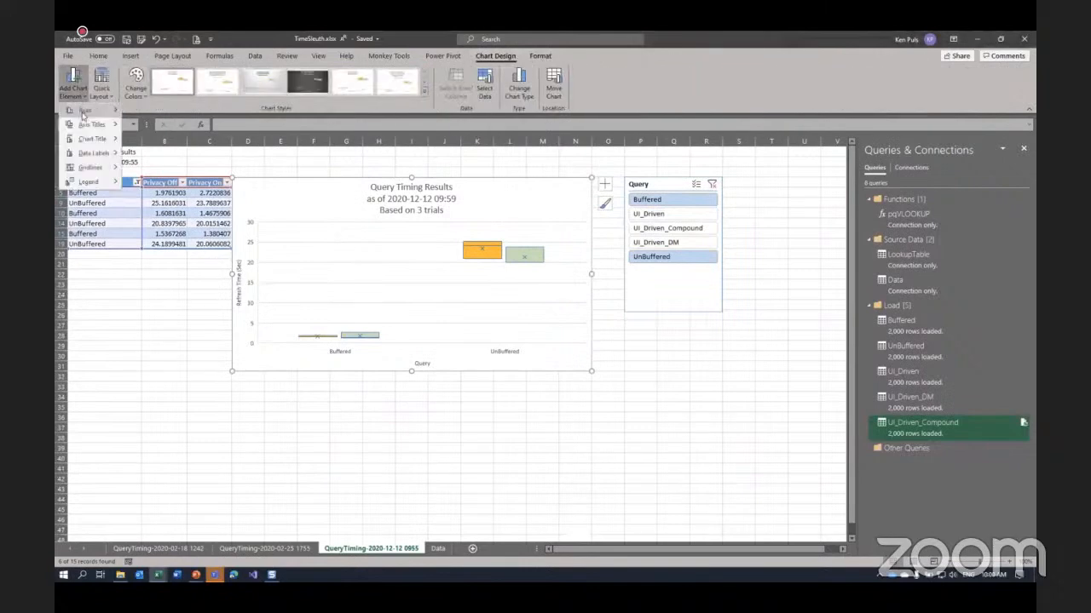
{"action": "mouse_move", "coordinate": [94, 138]}
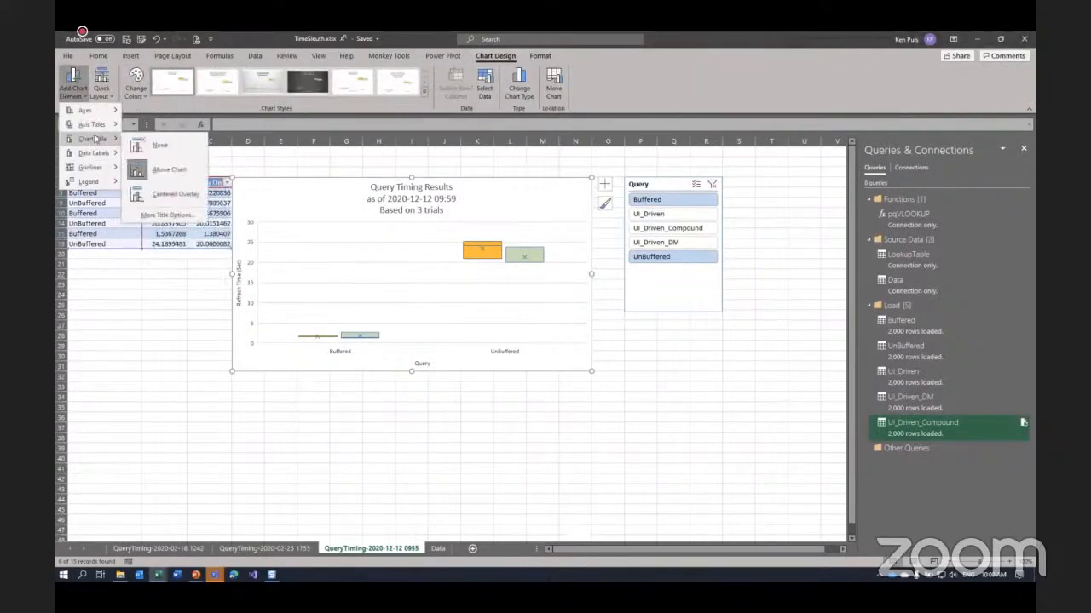
{"action": "mouse_move", "coordinate": [98, 182]}
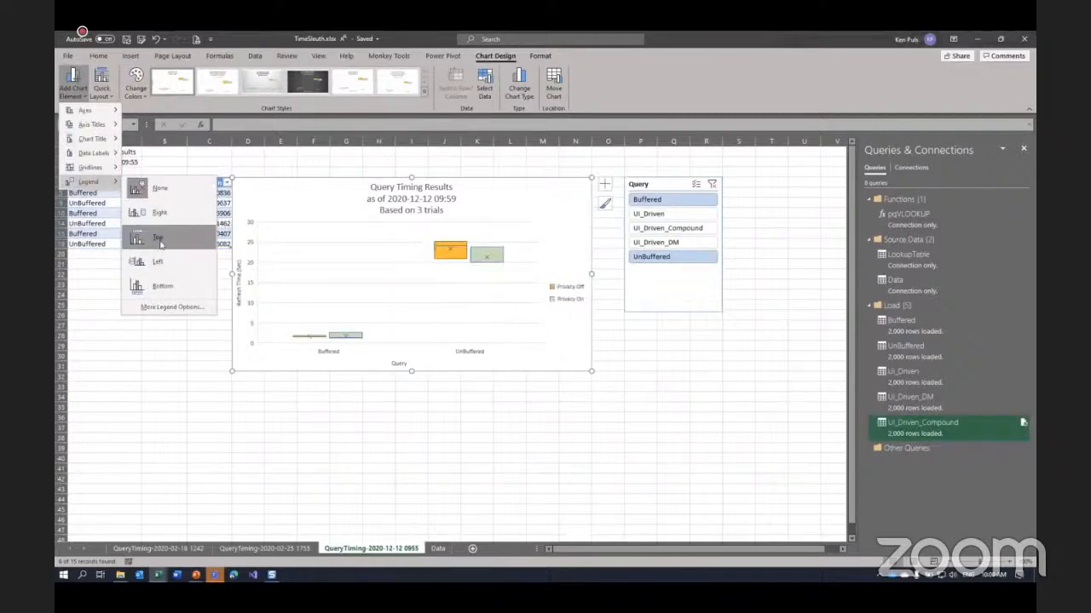
{"action": "left_click", "coordinate": [155, 286]}
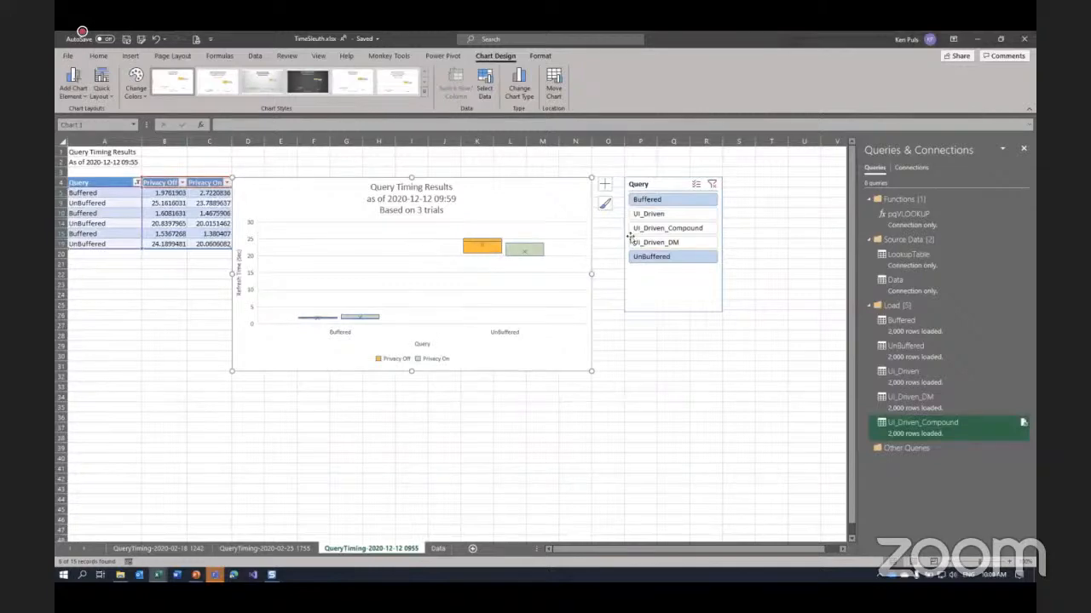
Clear the query filter and show only the UI_Driven timing results in the table and chart
{"action": "left_click", "coordinate": [712, 184]}
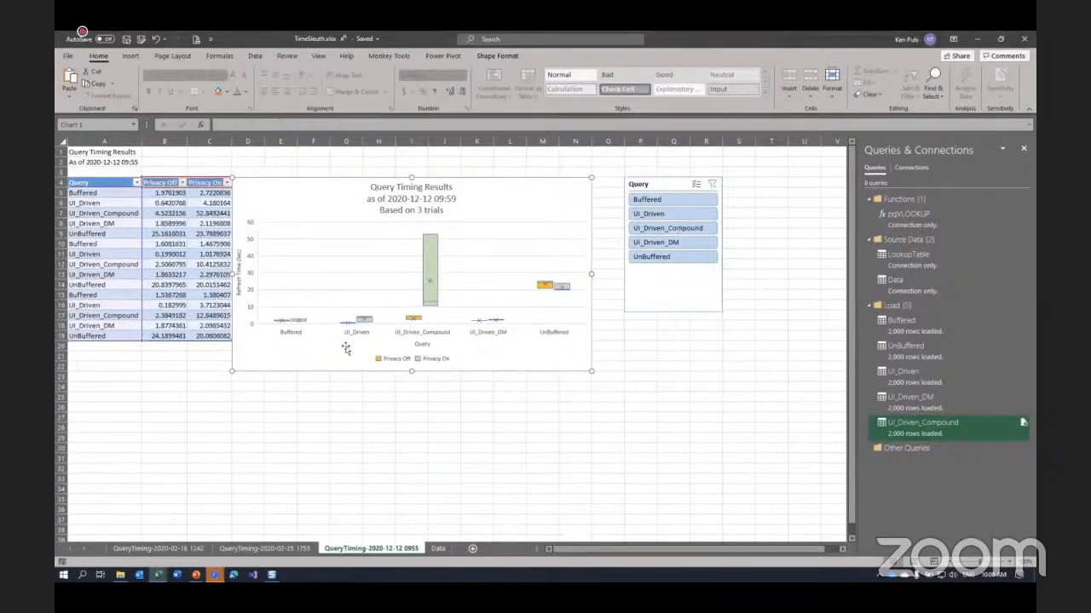
{"action": "left_click", "coordinate": [663, 217]}
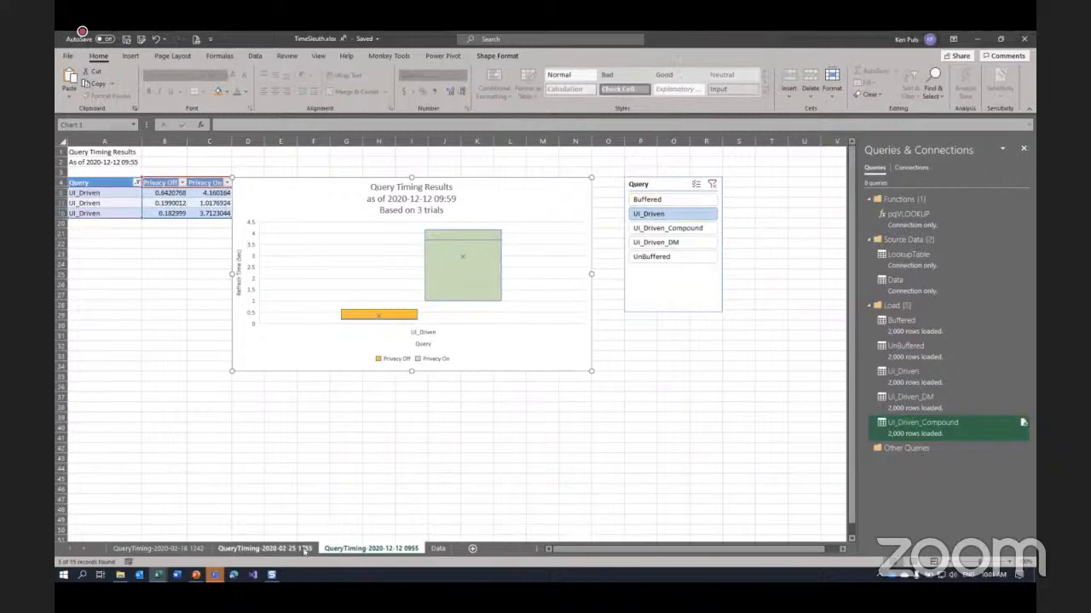
{"action": "left_click", "coordinate": [266, 549]}
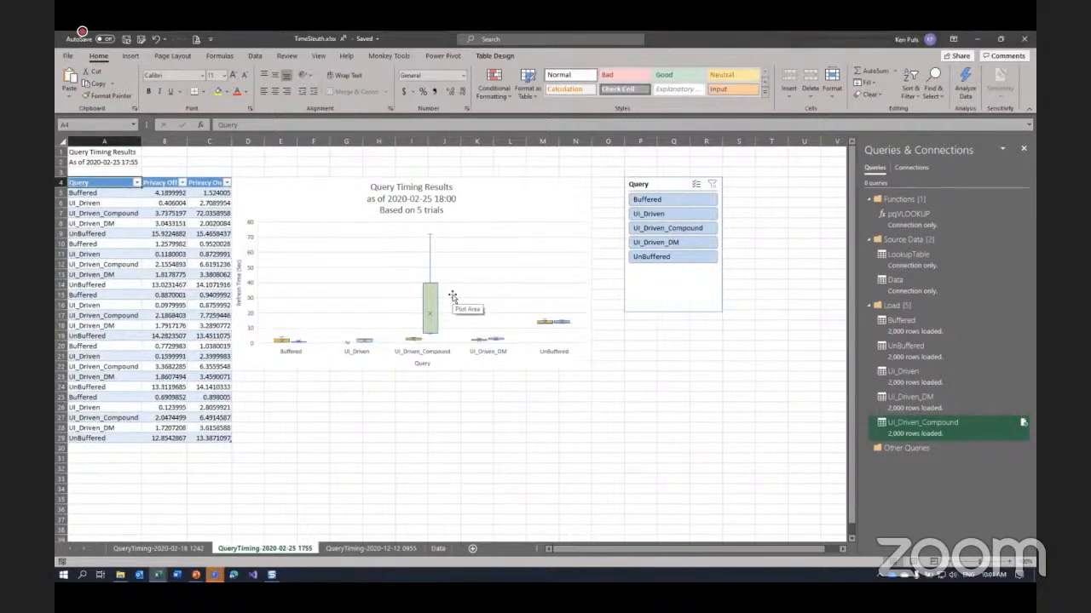
{"action": "left_click", "coordinate": [69, 56]}
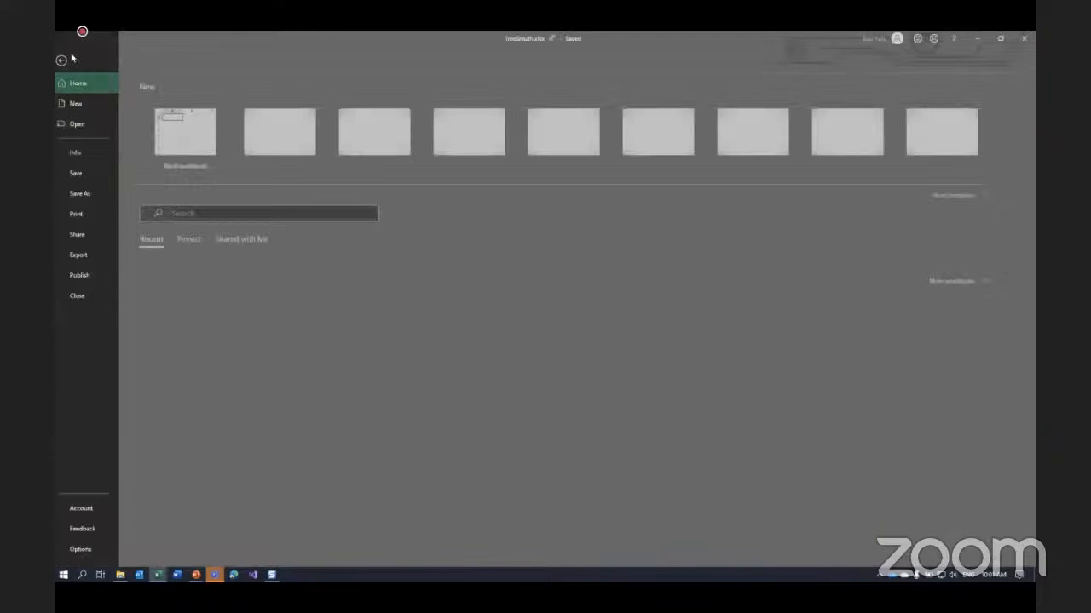
{"action": "left_click", "coordinate": [87, 295]}
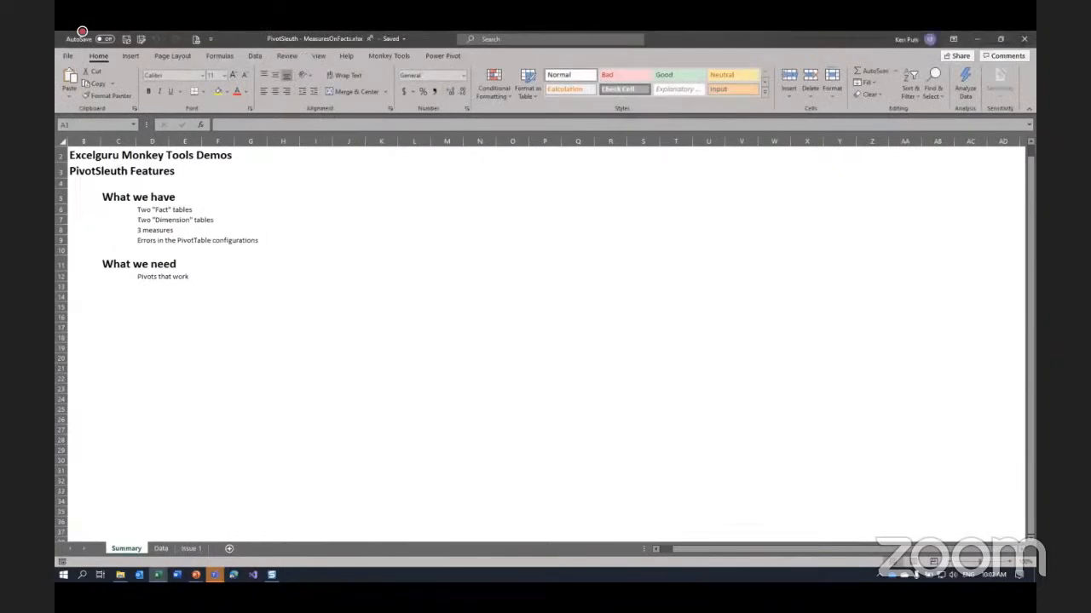
Examine the tables, measures and relationships of the data model in Power Pivot's Diagram View, and return to the workbook
{"action": "left_click", "coordinate": [388, 55]}
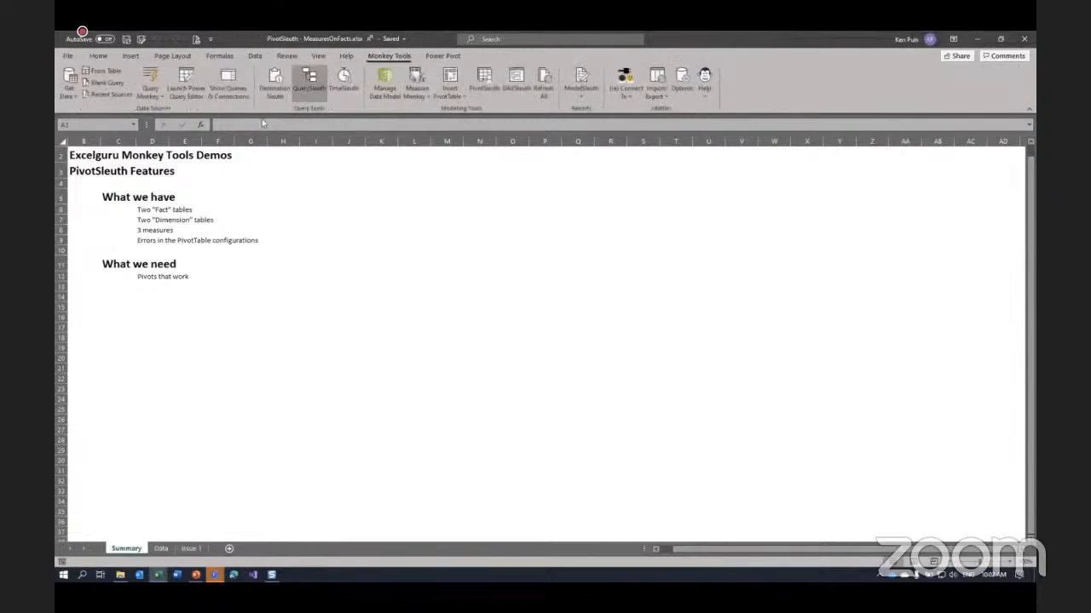
{"action": "left_click", "coordinate": [392, 92]}
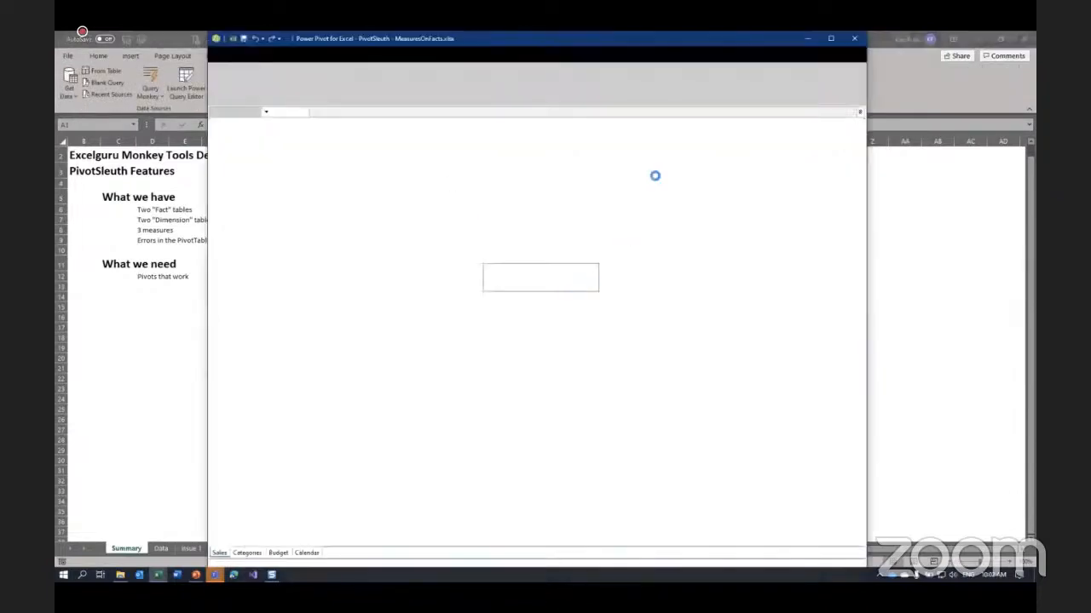
{"action": "left_click", "coordinate": [758, 79]}
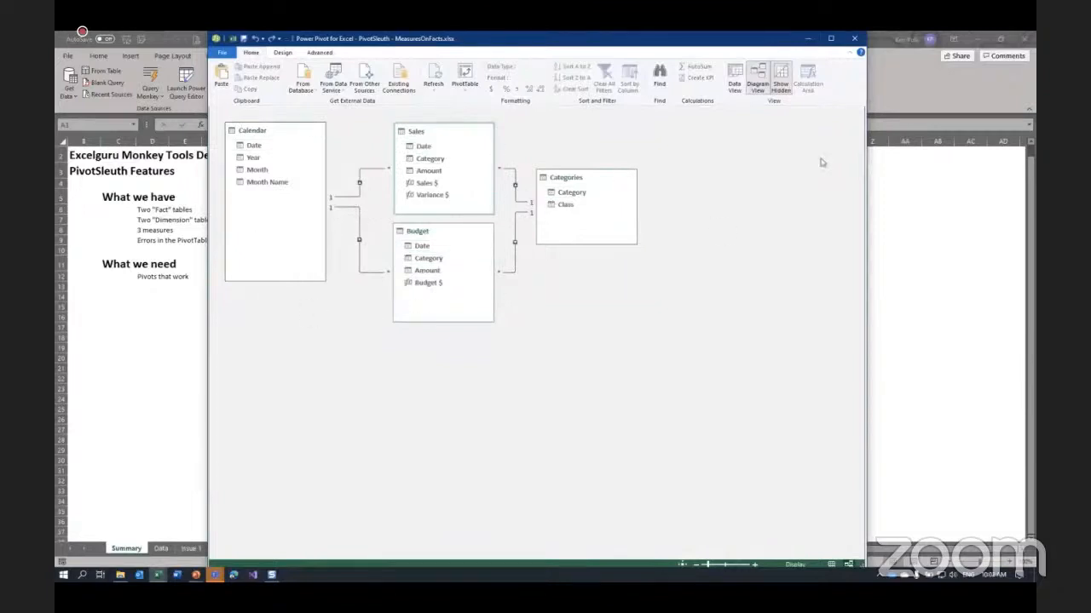
{"action": "left_click", "coordinate": [806, 39]}
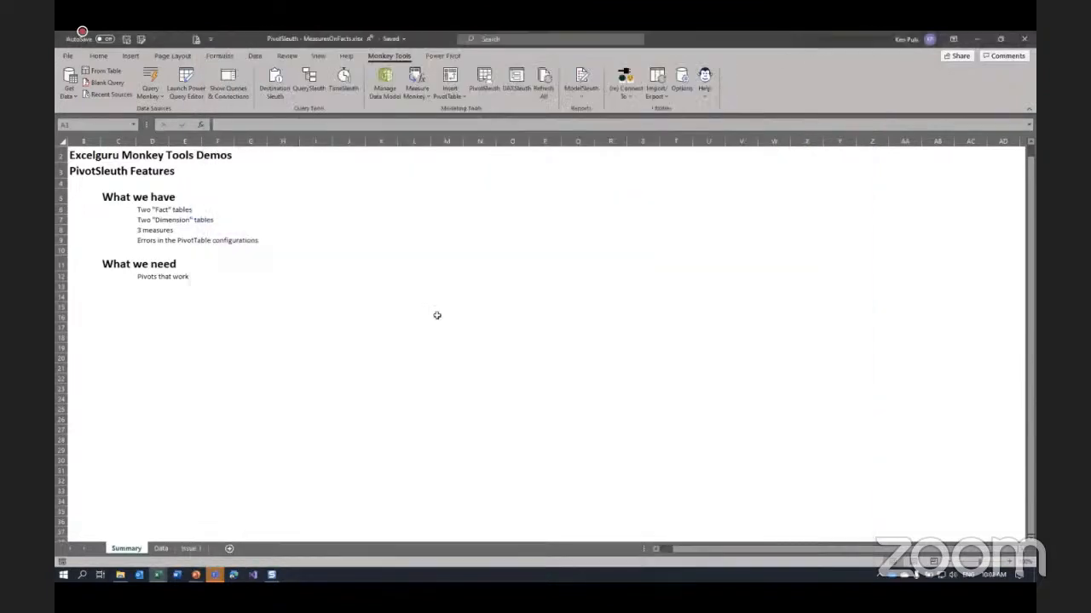
Look over the source tables on the Data sheet and examine the Beverages Budget $ and Variance $ values in the Issue 1 PivotTable
{"action": "left_click", "coordinate": [161, 549]}
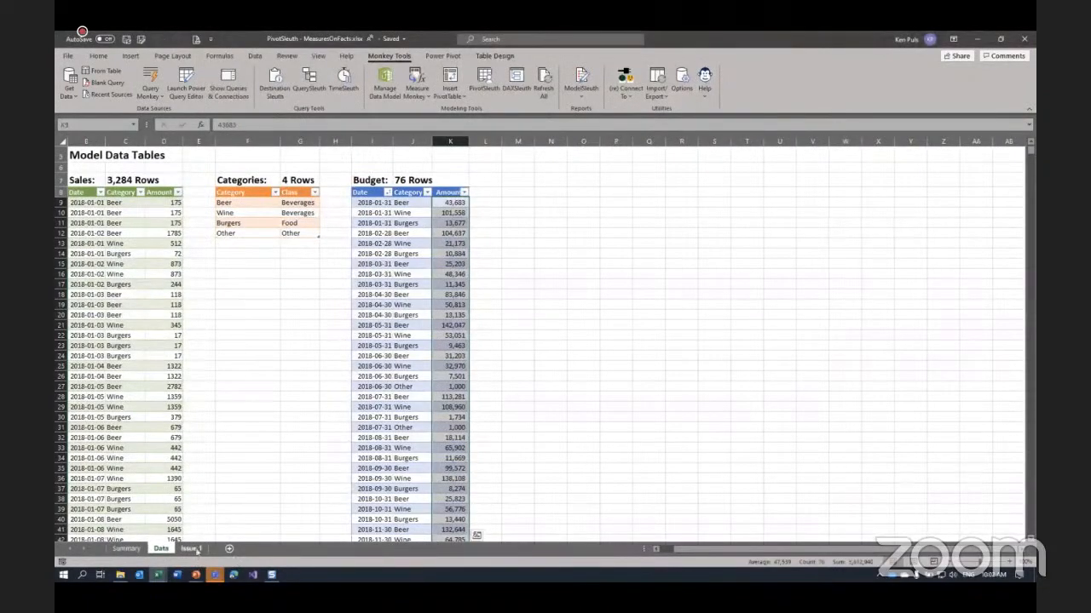
{"action": "left_click", "coordinate": [190, 549]}
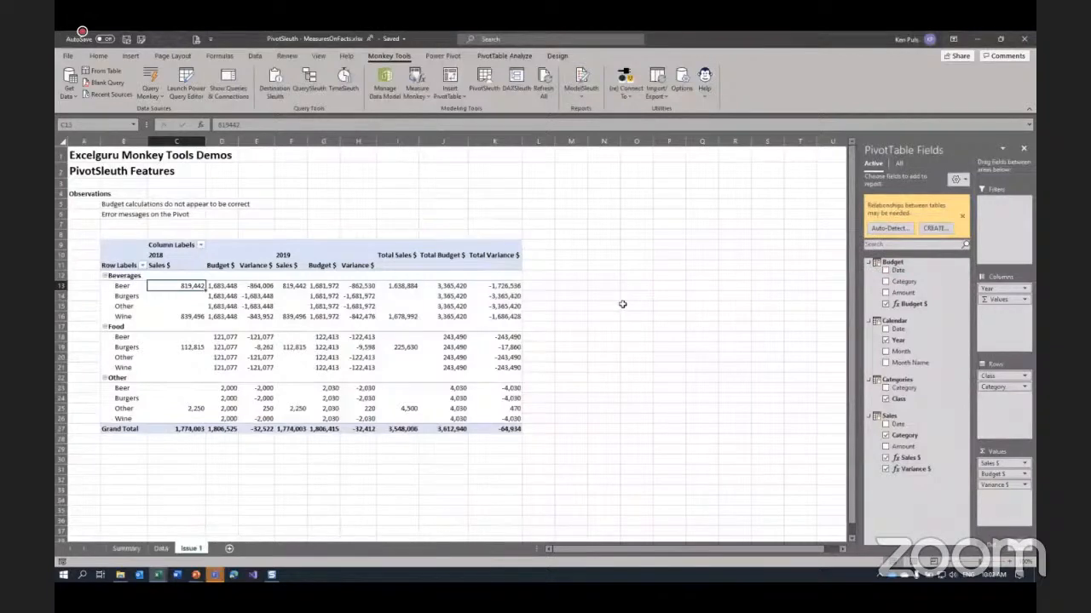
{"action": "left_click_drag", "start_coordinate": [223, 294], "coordinate": [225, 307]}
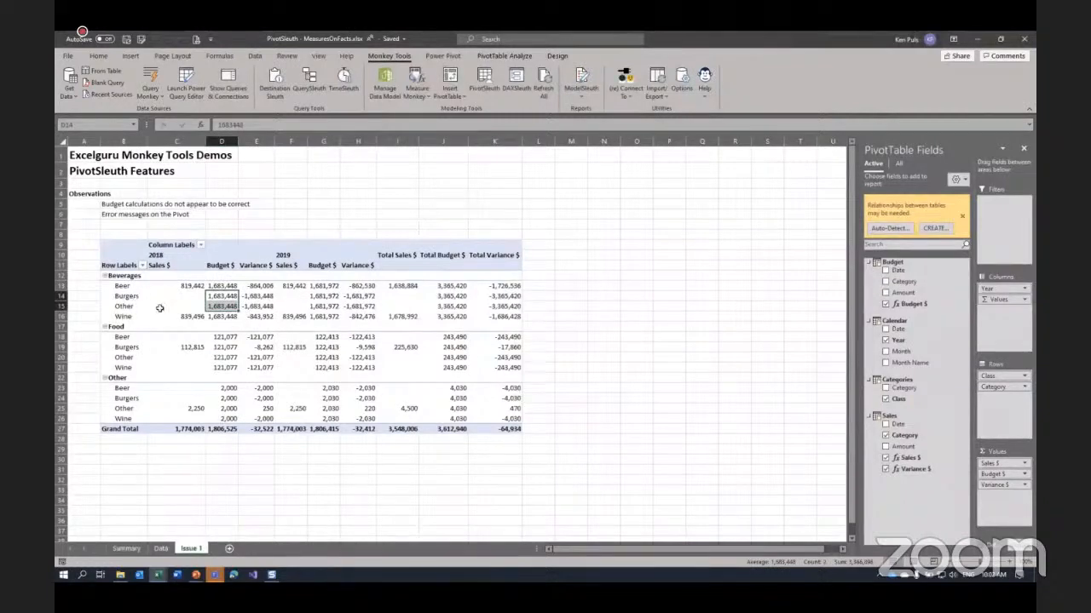
{"action": "left_click_drag", "start_coordinate": [220, 285], "coordinate": [222, 317]}
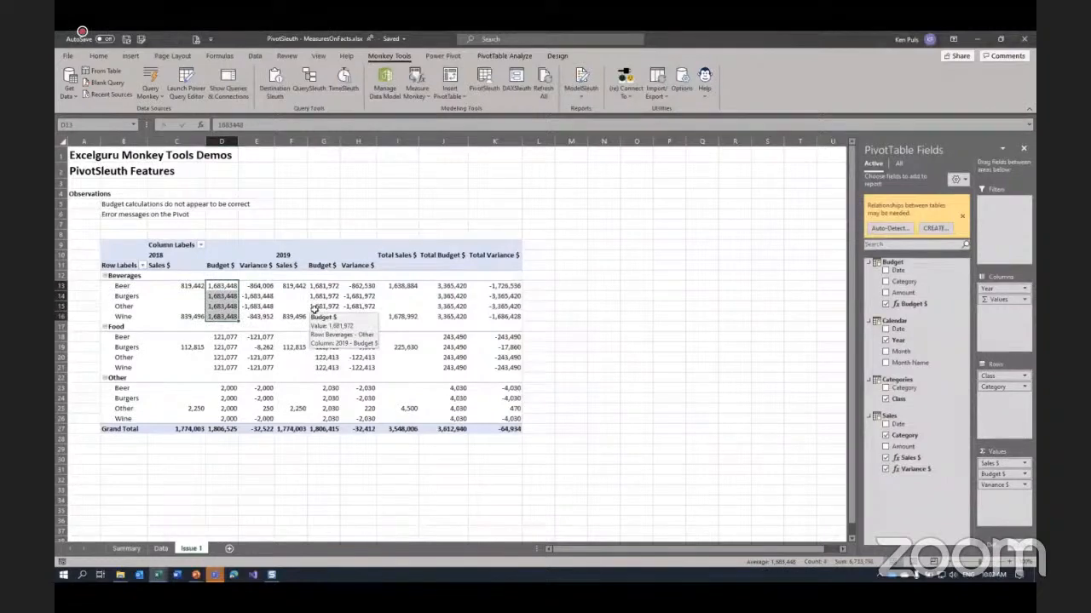
{"action": "left_click", "coordinate": [268, 307]}
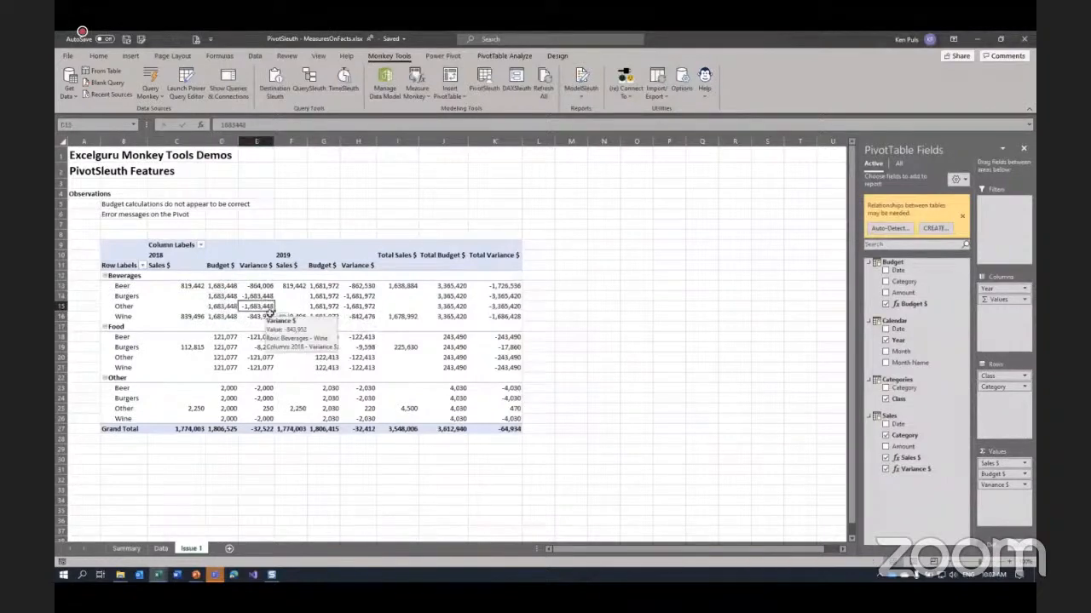
Run PivotSleuth on the Issue 1 PivotTable and read the issue details for [Sales].[Category] and Budget[Budget $]
{"action": "left_click", "coordinate": [484, 88]}
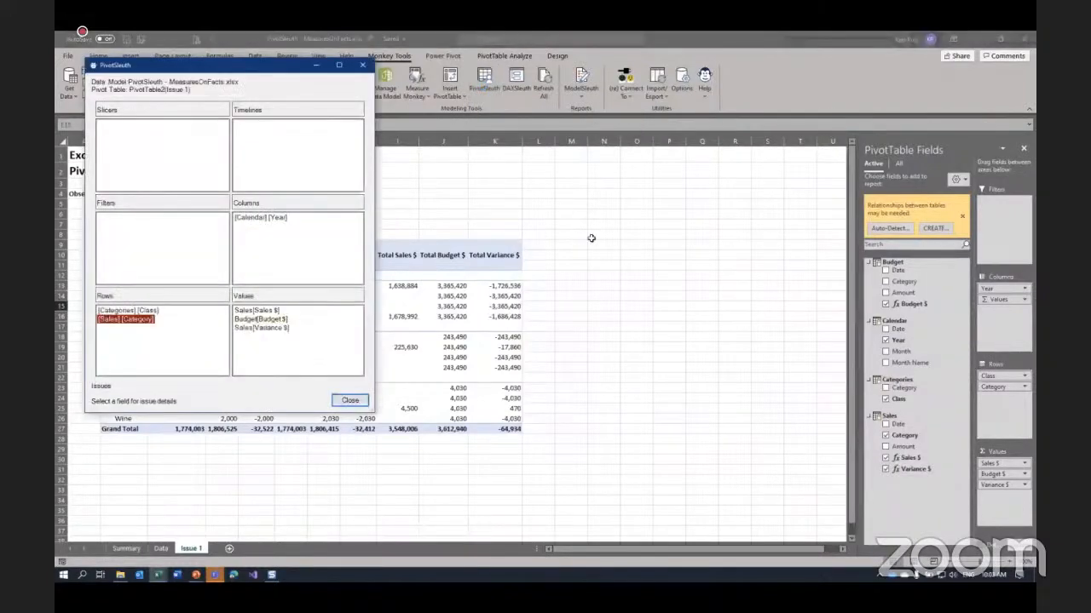
{"action": "left_click_drag", "start_coordinate": [270, 67], "coordinate": [484, 104]}
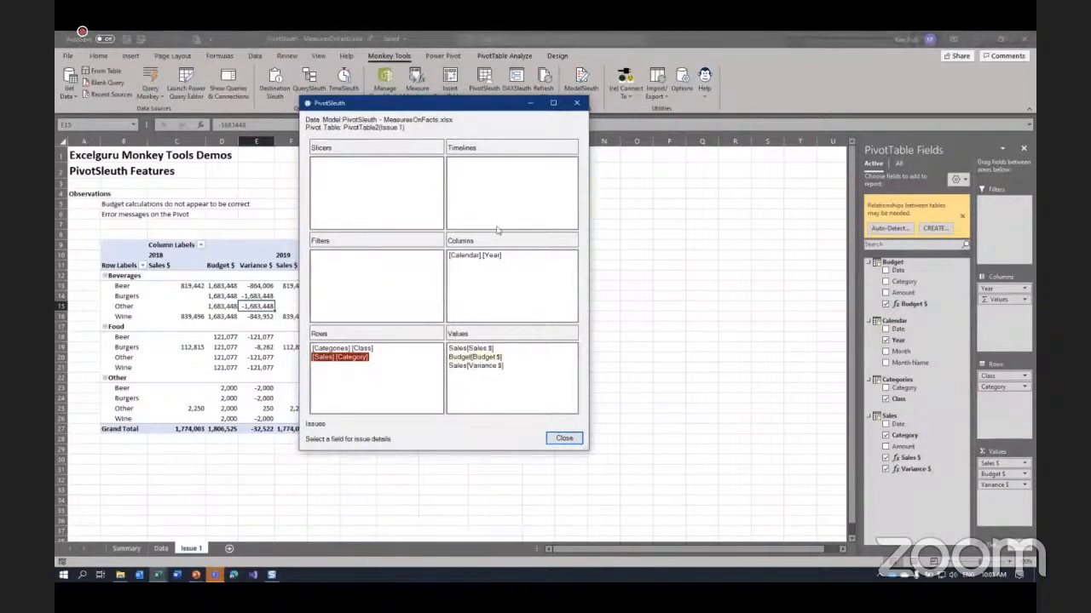
{"action": "mouse_move", "coordinate": [347, 362]}
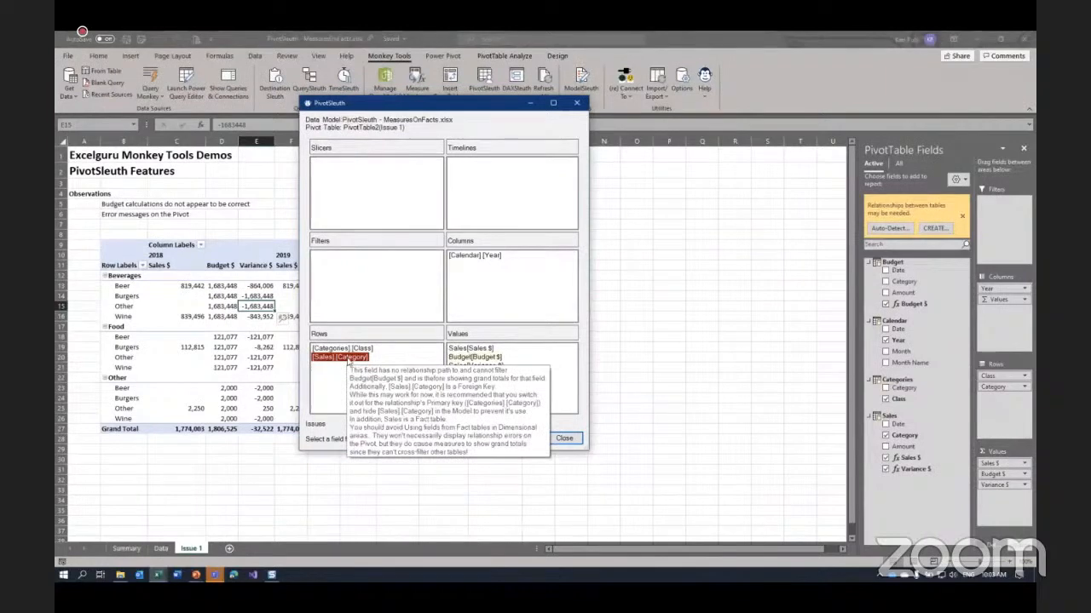
{"action": "left_click", "coordinate": [345, 358]}
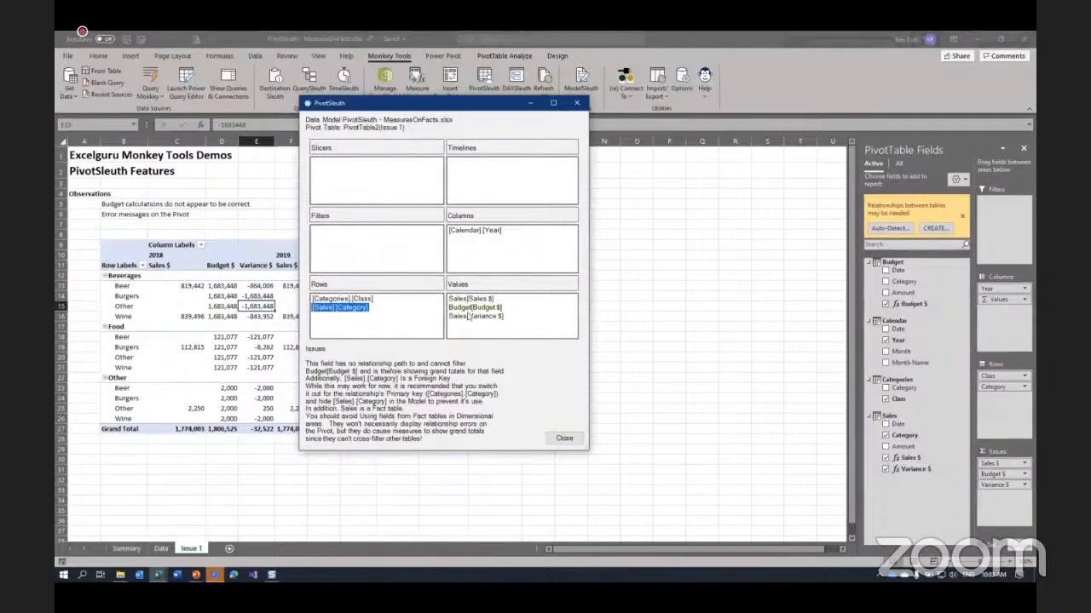
{"action": "left_click", "coordinate": [468, 309]}
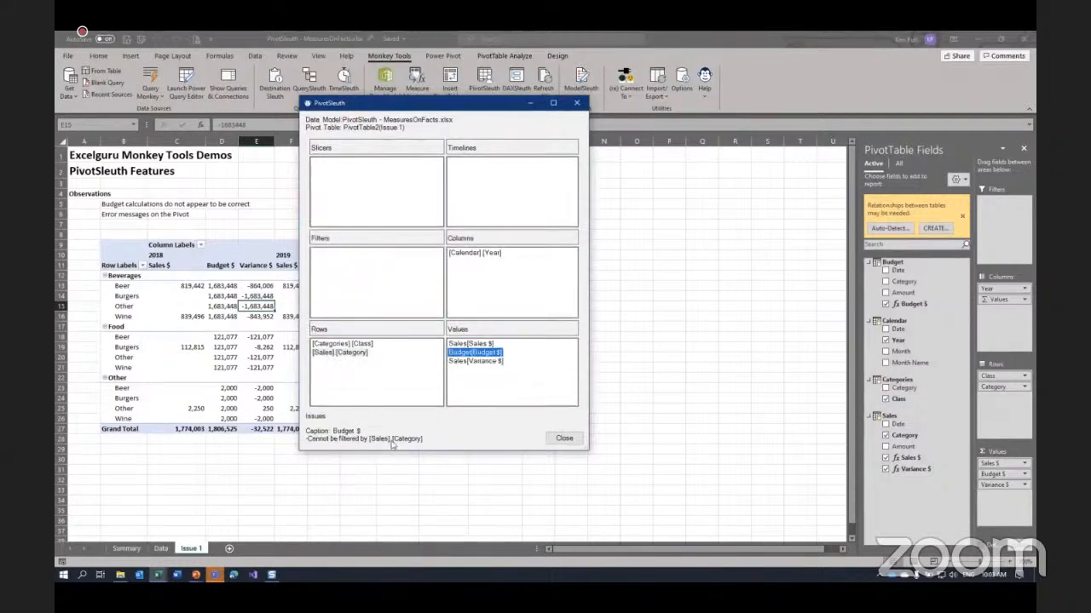
{"action": "left_click", "coordinate": [345, 354]}
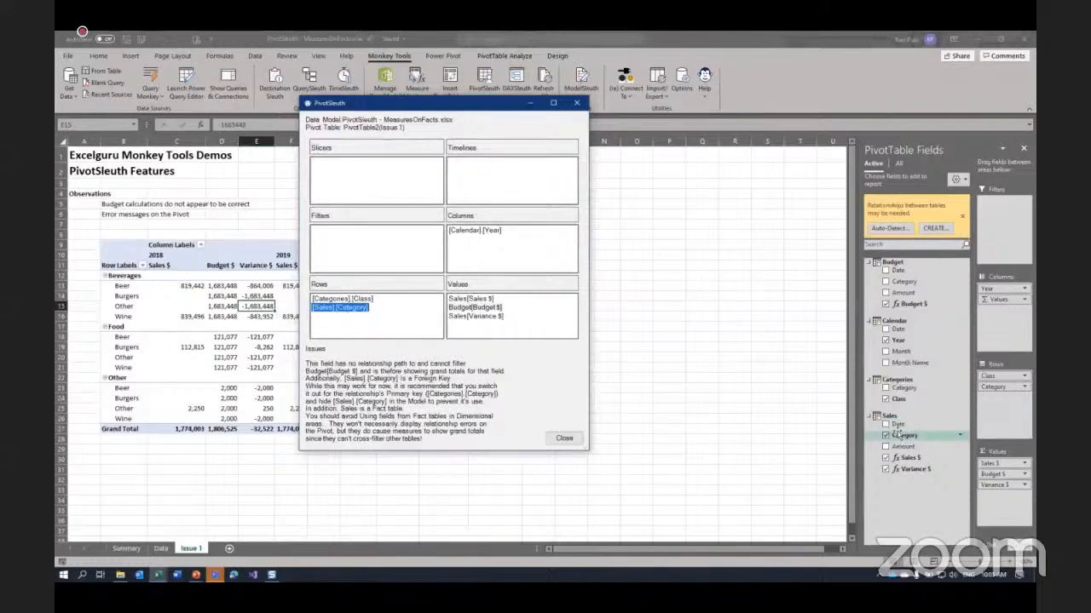
Replace the Sales Category row field with Category from the Categories table in the Issue 1 PivotTable, and recheck it with PivotSleuth
{"action": "left_click", "coordinate": [564, 438]}
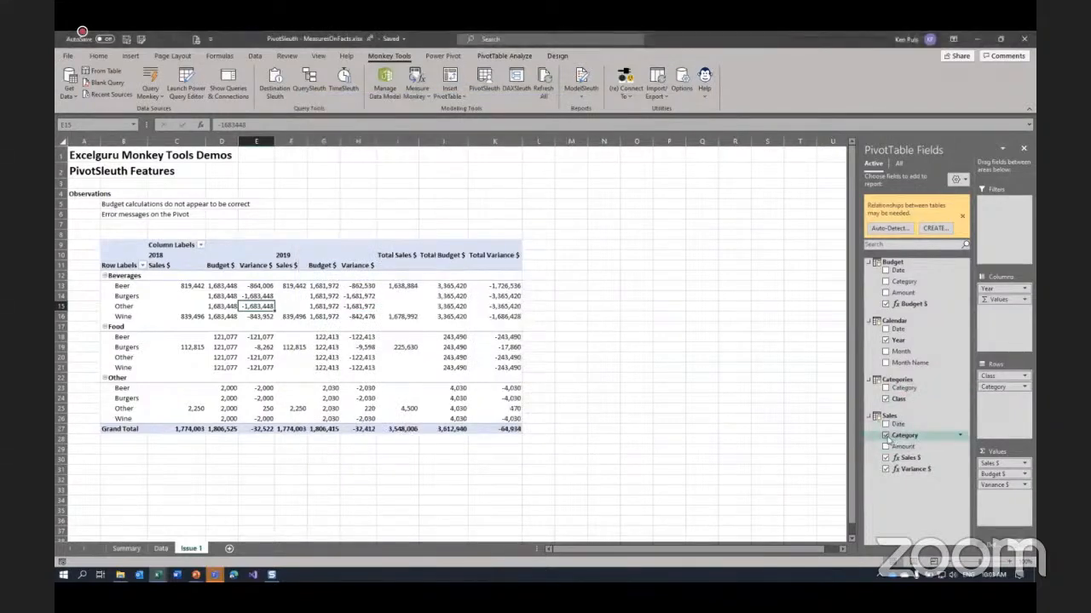
{"action": "left_click", "coordinate": [886, 436]}
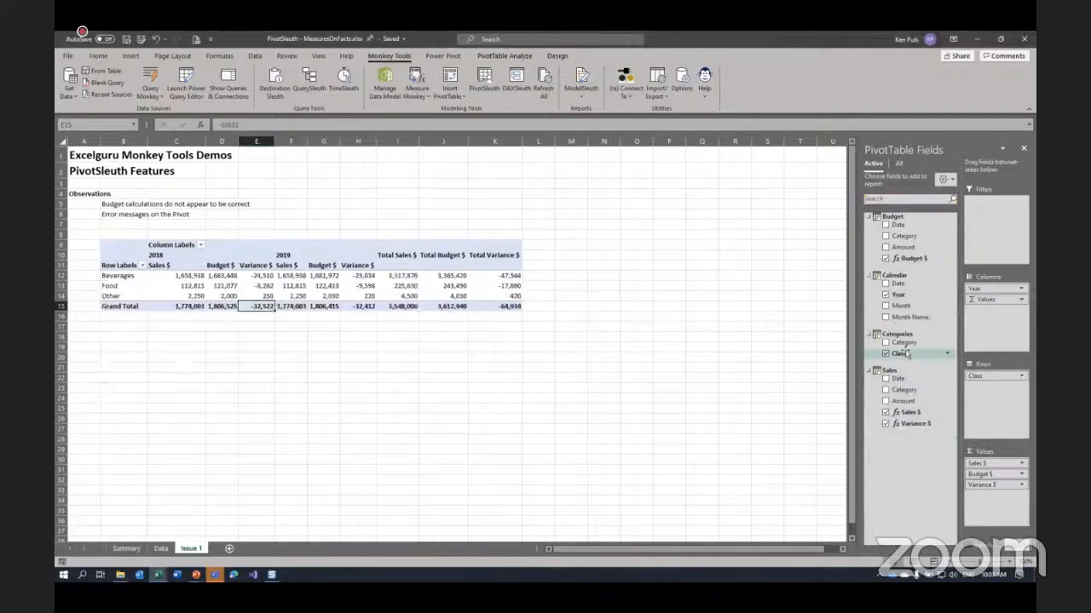
{"action": "left_click_drag", "start_coordinate": [908, 349], "coordinate": [987, 388]}
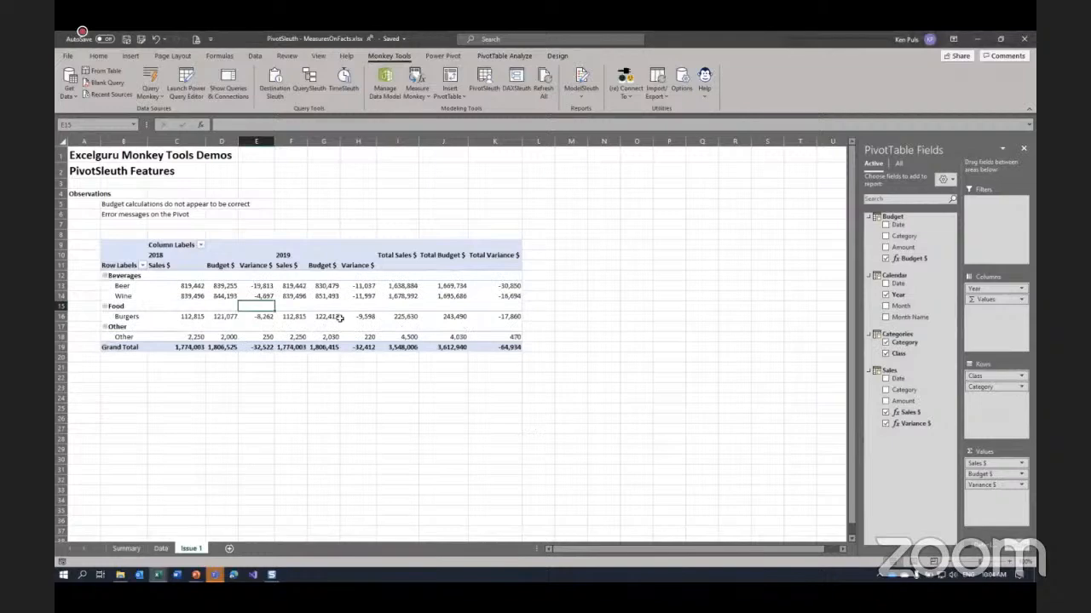
{"action": "left_click", "coordinate": [484, 83]}
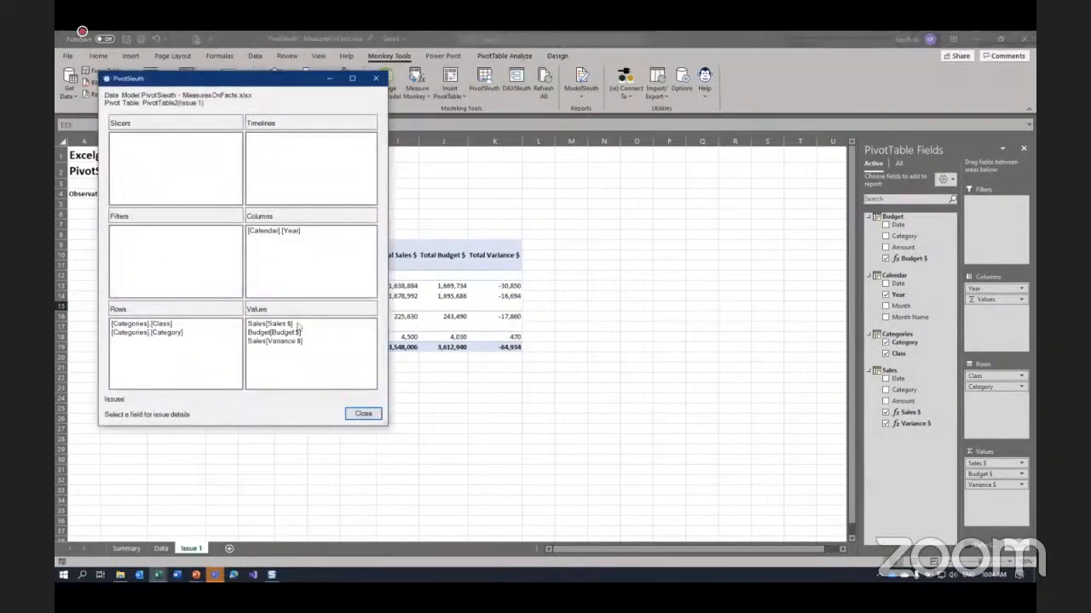
{"action": "left_click", "coordinate": [364, 414]}
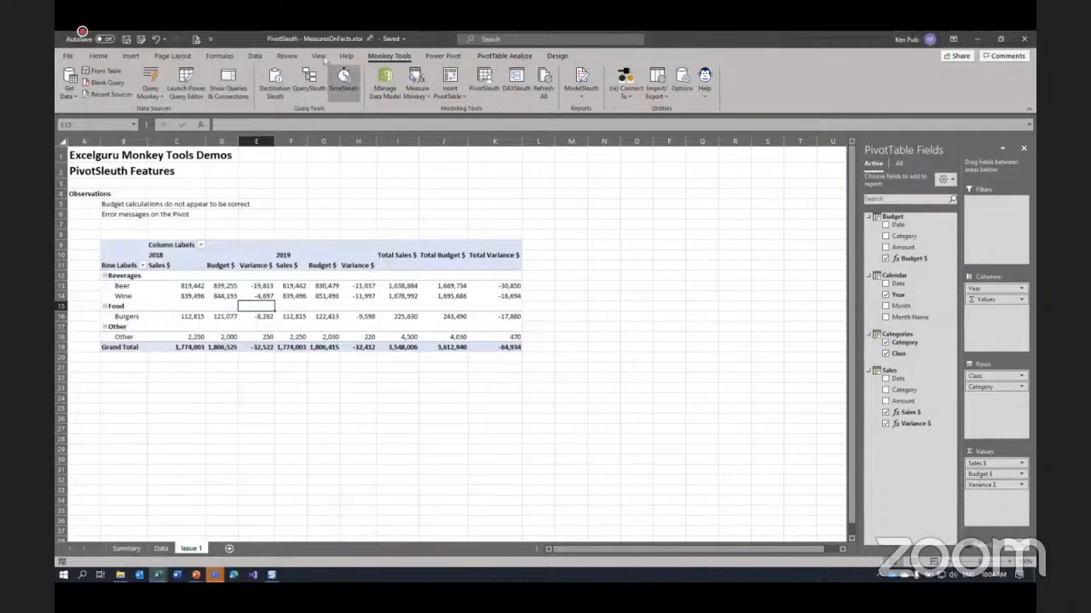
Close the PivotSleuth - MeasuresOnFacts.xlsx workbook without saving its changes
{"action": "left_click", "coordinate": [70, 56]}
{"action": "left_click", "coordinate": [86, 309]}
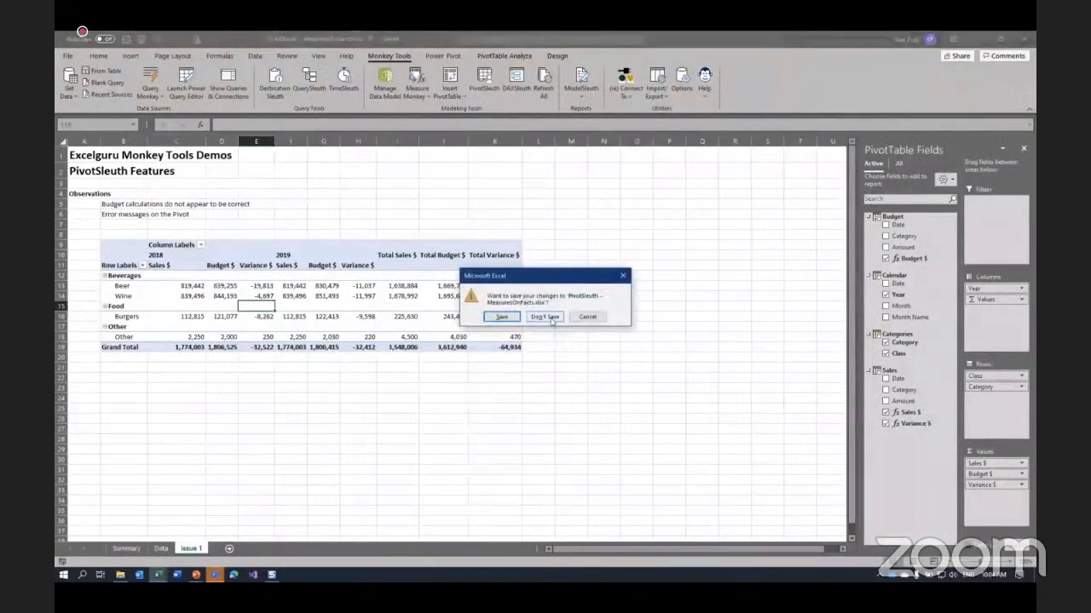
{"action": "left_click", "coordinate": [551, 318]}
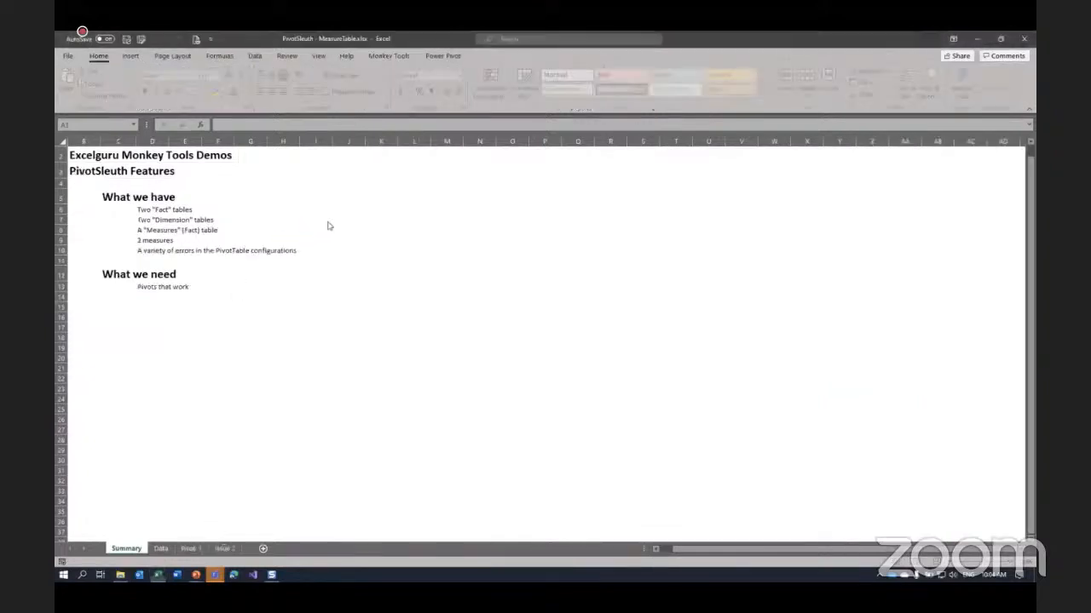
Look over the source tables on the Data sheet and the model's relationships in Power Pivot's Diagram View, and return to the workbook
{"action": "left_click", "coordinate": [161, 548]}
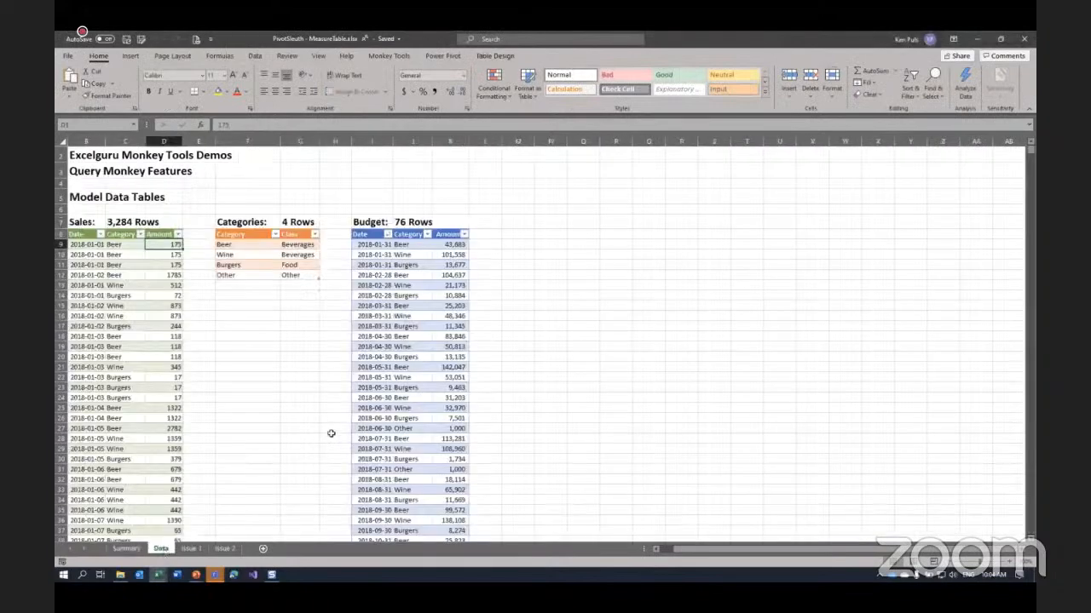
{"action": "left_click", "coordinate": [388, 56]}
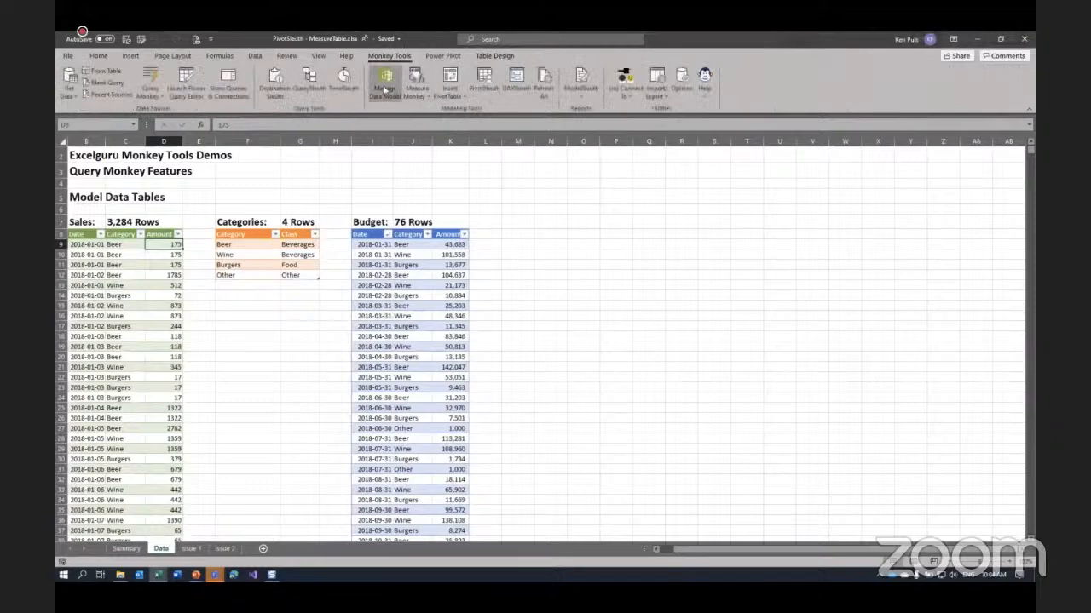
{"action": "left_click", "coordinate": [383, 81]}
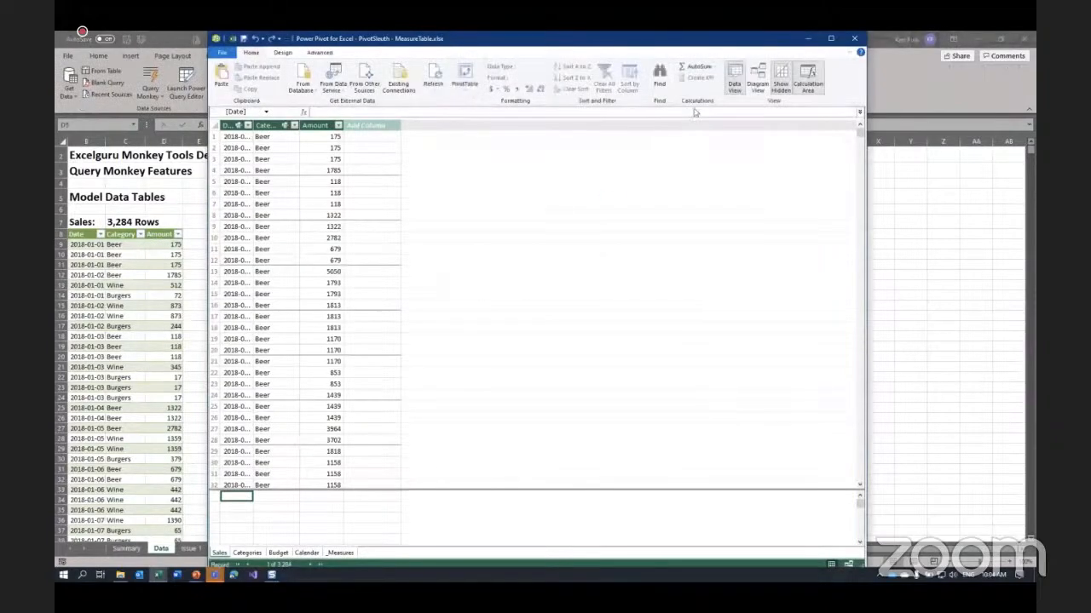
{"action": "left_click", "coordinate": [753, 87]}
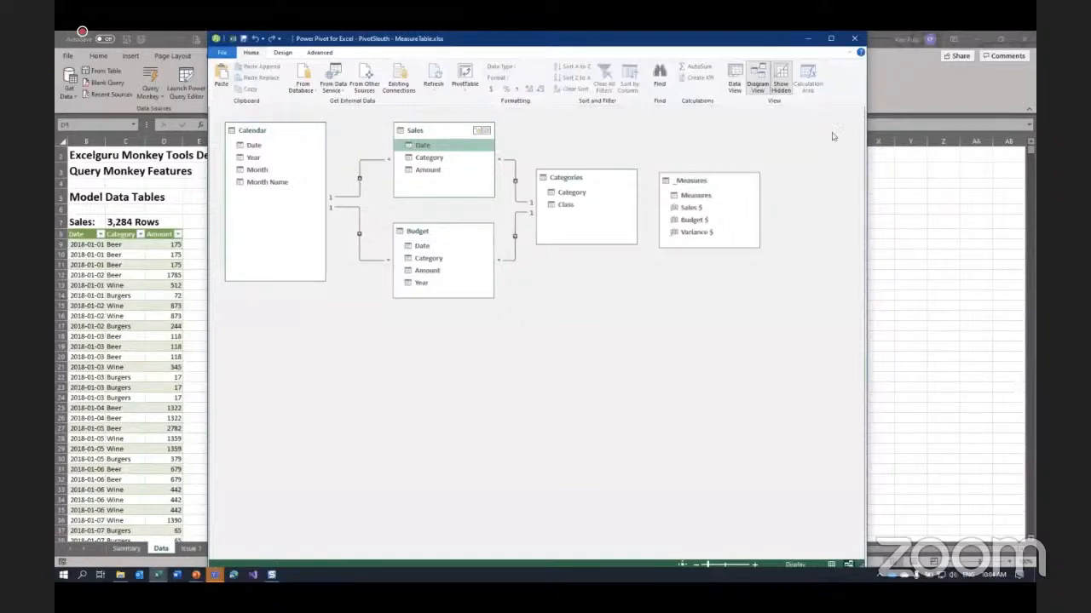
{"action": "left_click", "coordinate": [880, 87]}
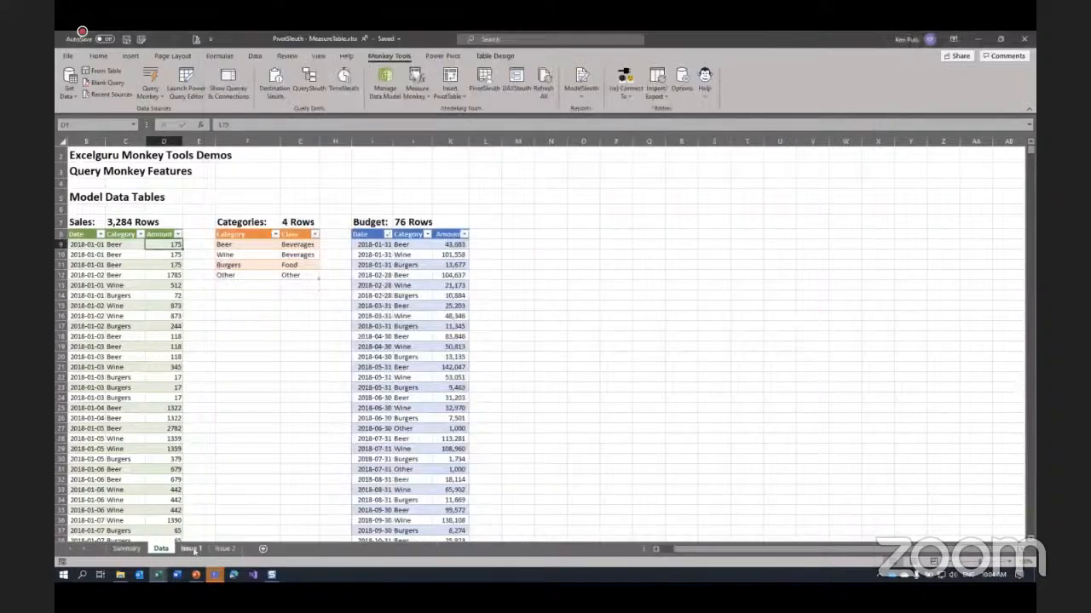
Run PivotSleuth on the Issue 1 PivotTable and read the issue details for _Measures[Sales $]
{"action": "left_click", "coordinate": [192, 549]}
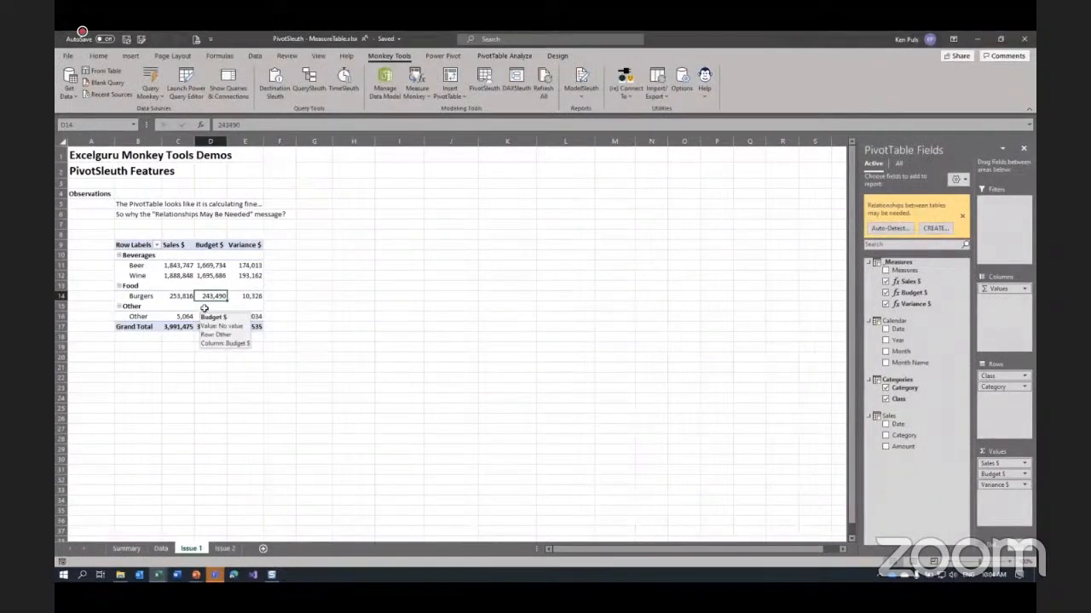
{"action": "left_click", "coordinate": [484, 78]}
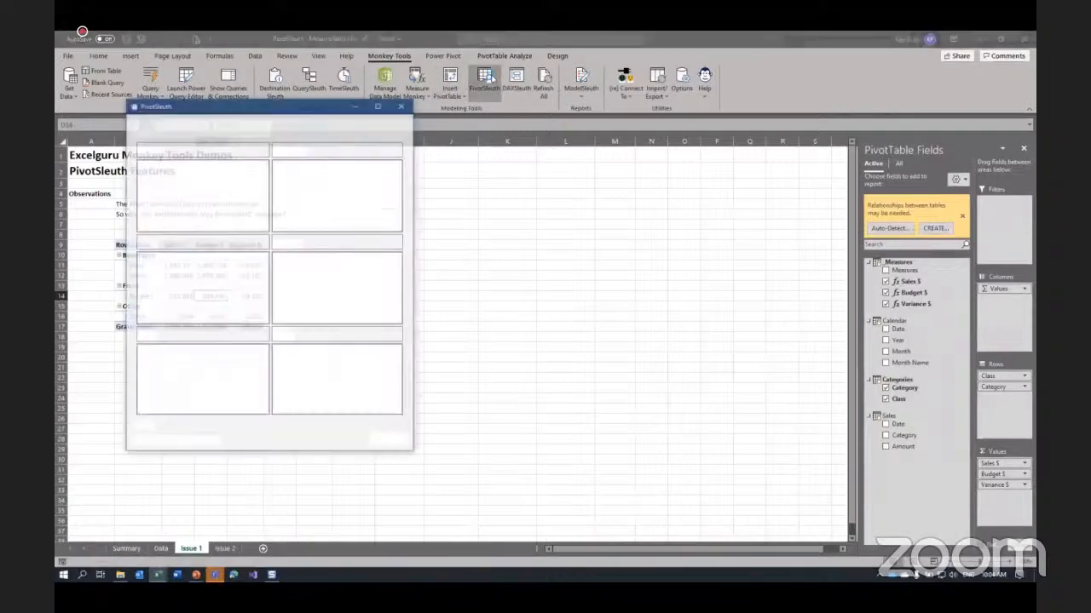
{"action": "mouse_move", "coordinate": [157, 574]}
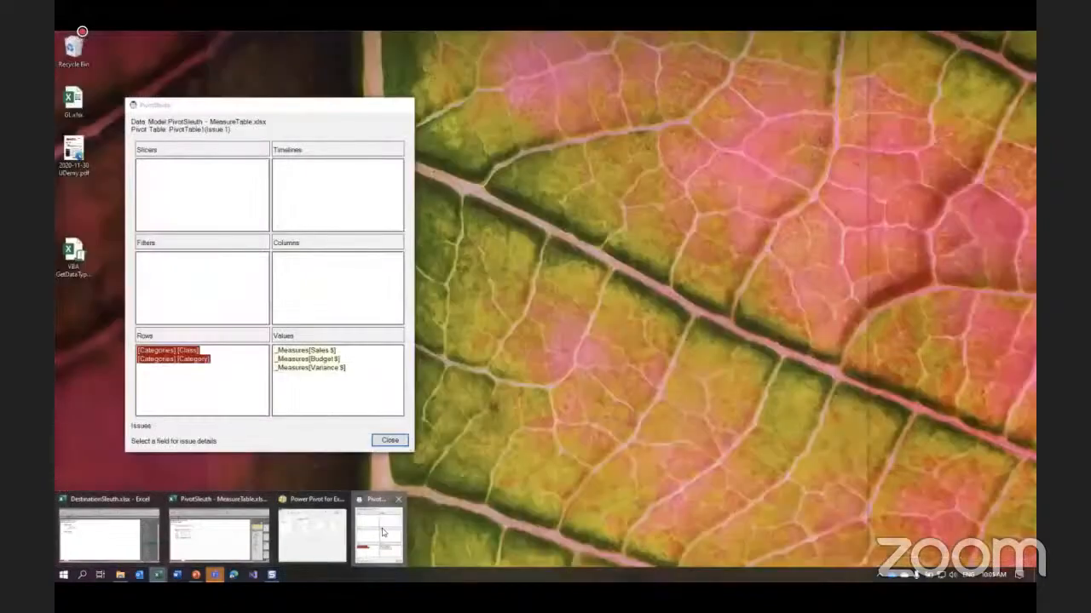
{"action": "left_click", "coordinate": [380, 530]}
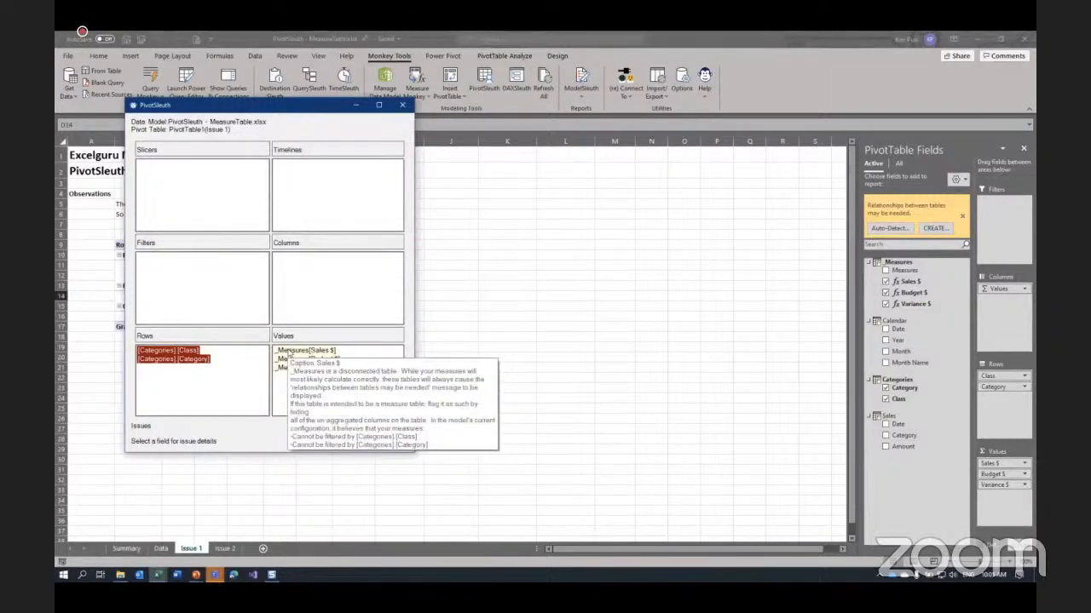
{"action": "left_click", "coordinate": [288, 353]}
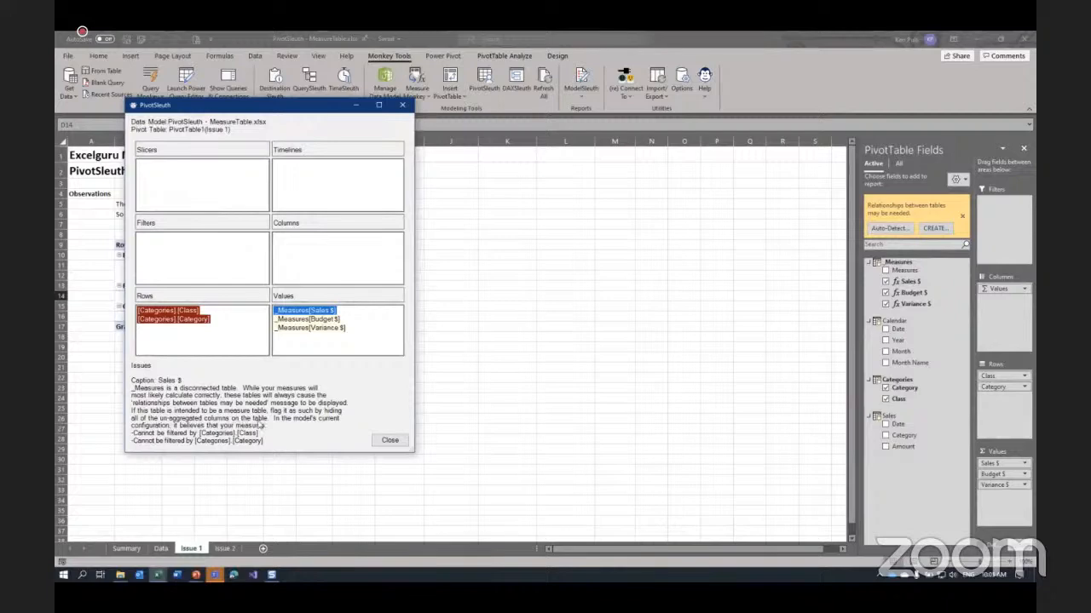
{"action": "left_click", "coordinate": [389, 441]}
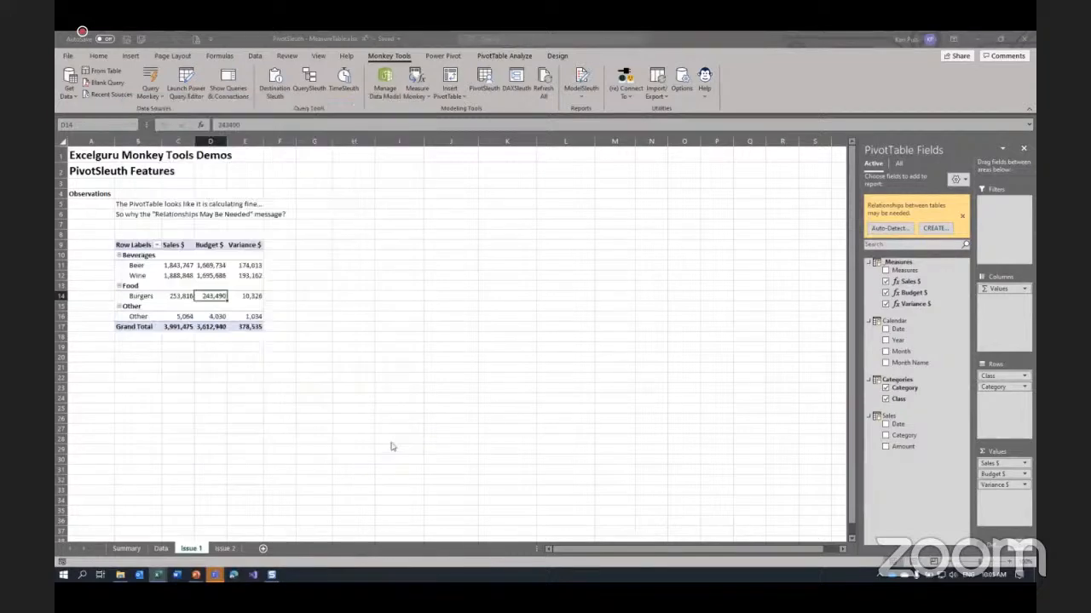
Hide the Measures column of the _Measures table from client tools in the data model, and return to the workbook
{"action": "left_click", "coordinate": [388, 88]}
{"action": "right_click", "coordinate": [678, 196]}
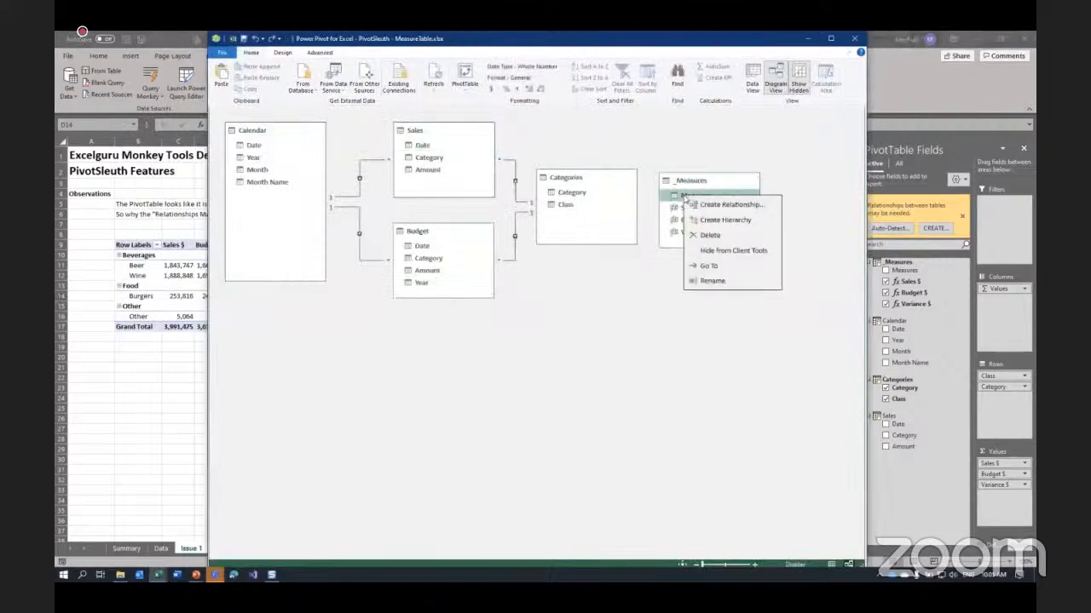
{"action": "left_click", "coordinate": [725, 250]}
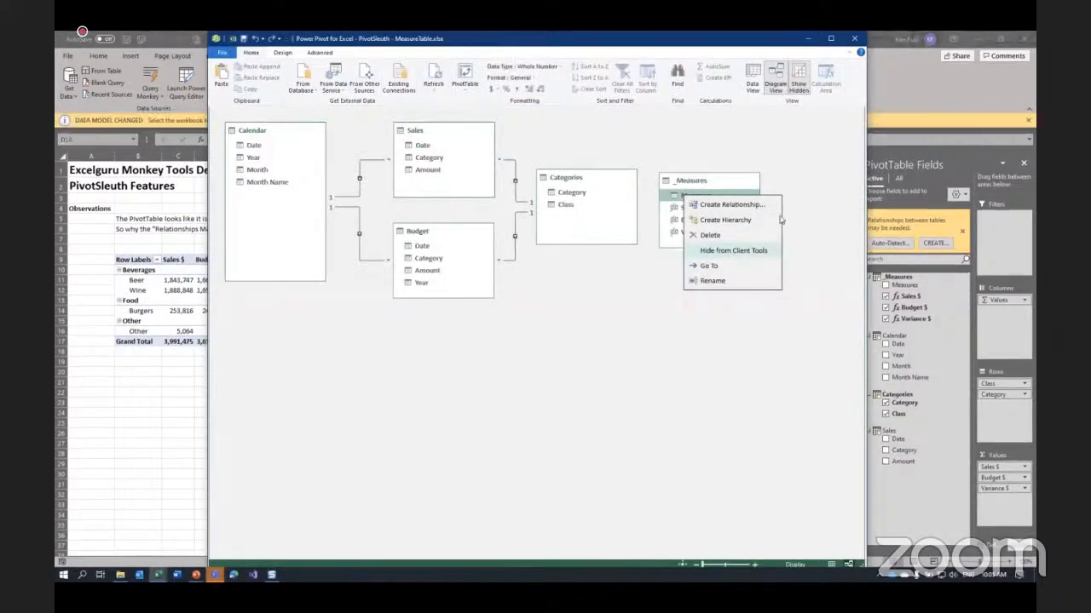
{"action": "left_click", "coordinate": [903, 86]}
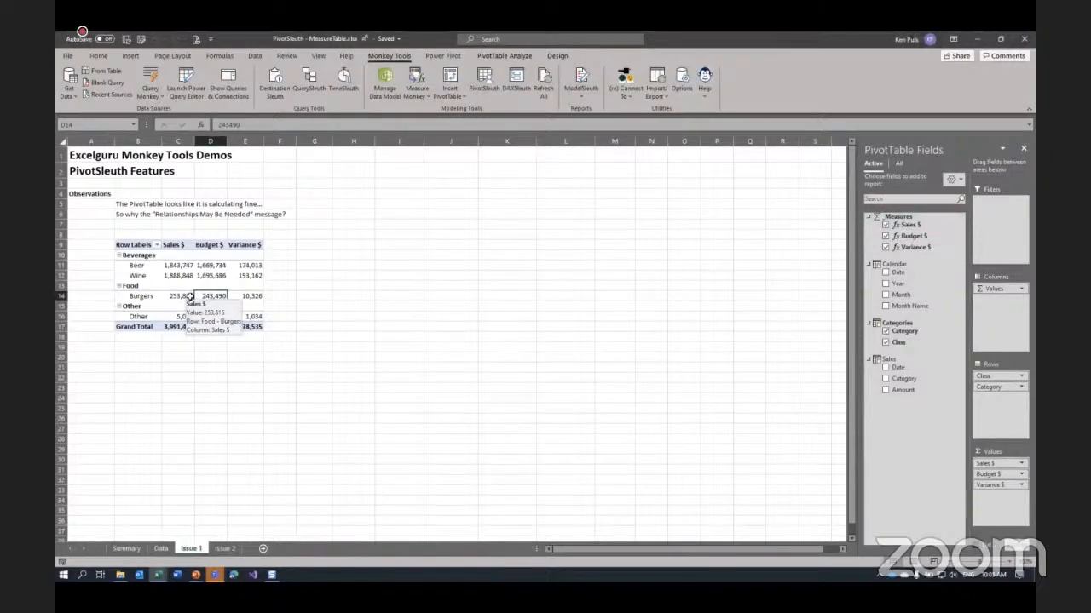
Examine the Beverages Budget $ values on the Issue 2 sheet and read PivotSleuth's issue details for [Budget].[Year] and [Sales].[Category]
{"action": "left_click", "coordinate": [225, 549]}
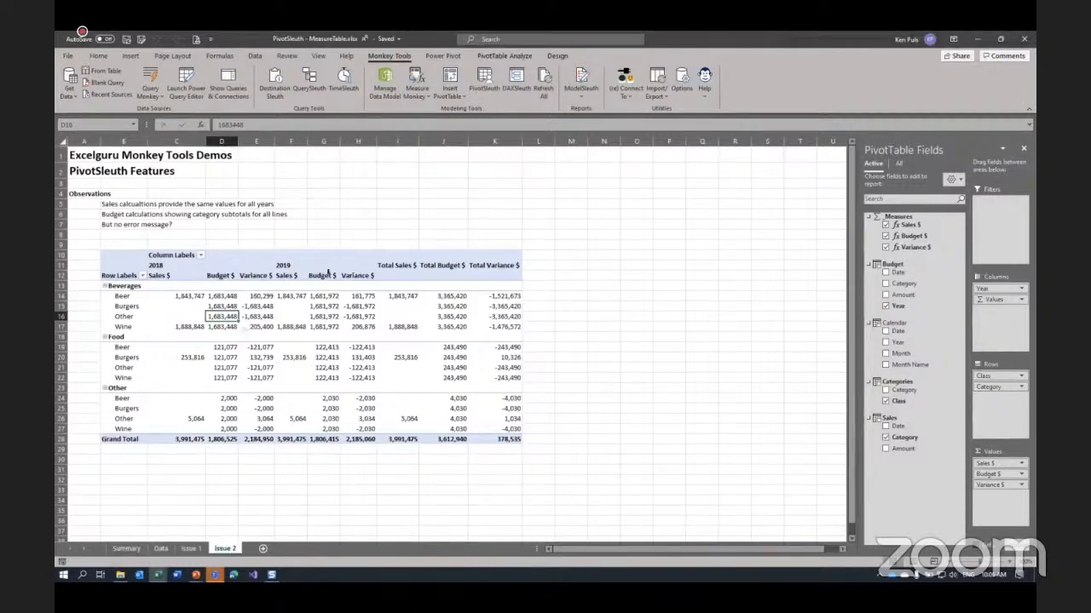
{"action": "left_click_drag", "start_coordinate": [220, 297], "coordinate": [224, 327]}
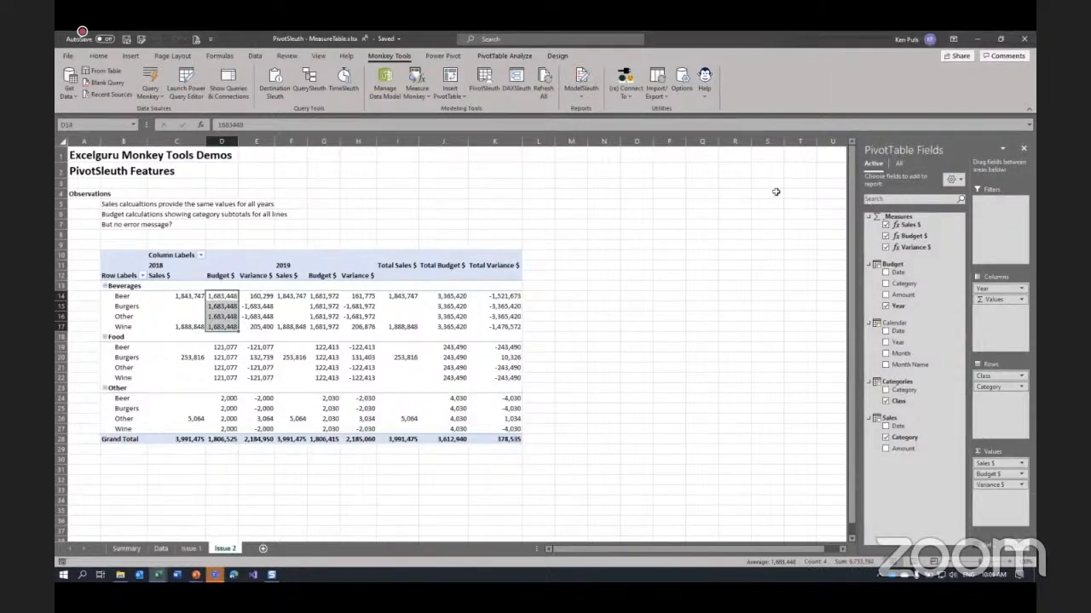
{"action": "left_click", "coordinate": [484, 83]}
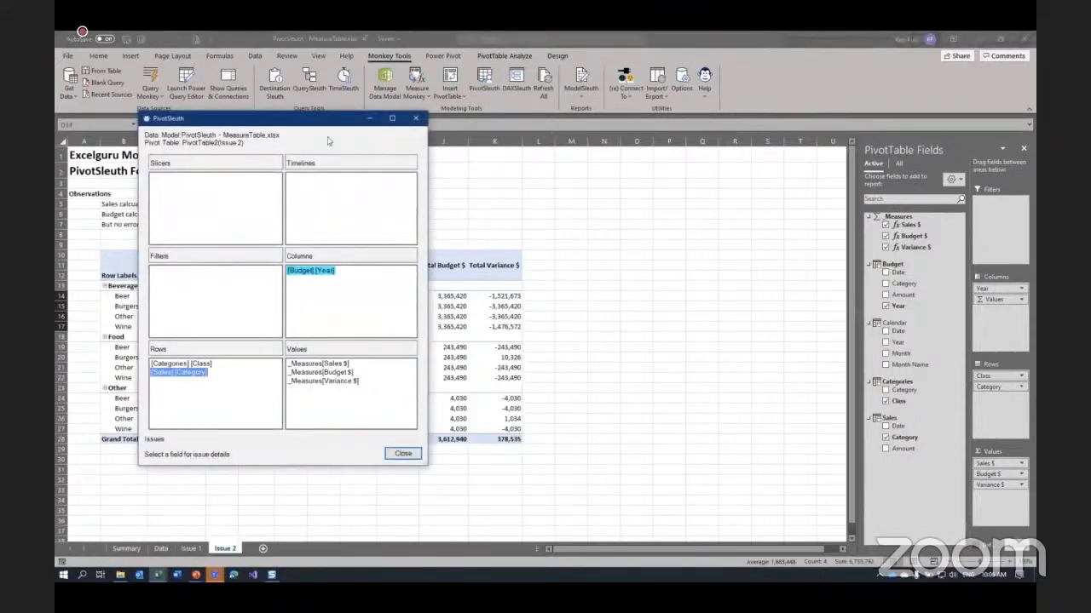
{"action": "left_click_drag", "start_coordinate": [255, 118], "coordinate": [449, 108]}
{"action": "mouse_move", "coordinate": [516, 266]}
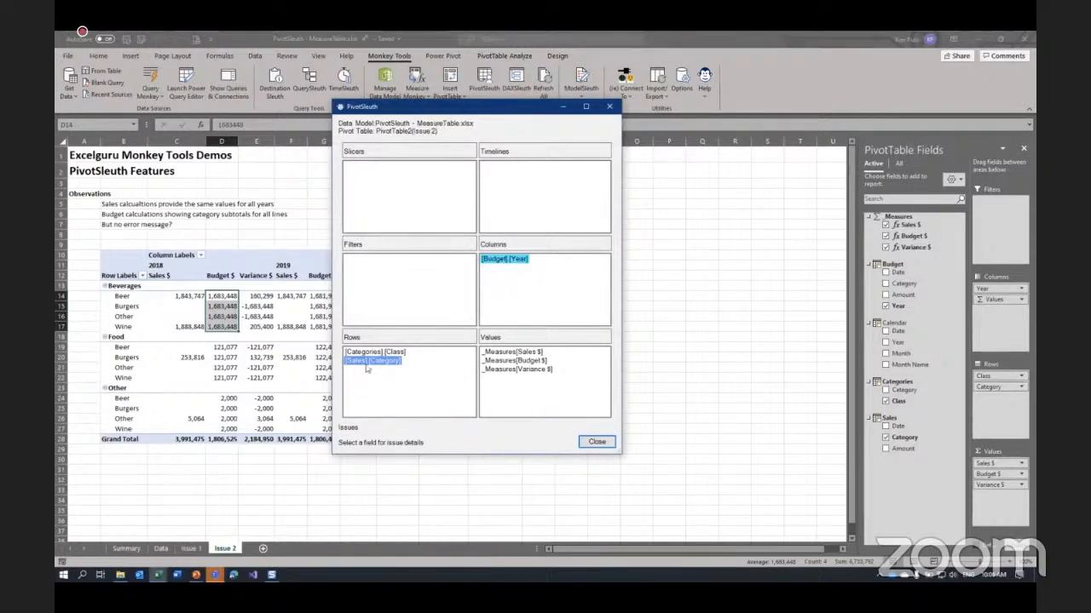
{"action": "mouse_move", "coordinate": [366, 368]}
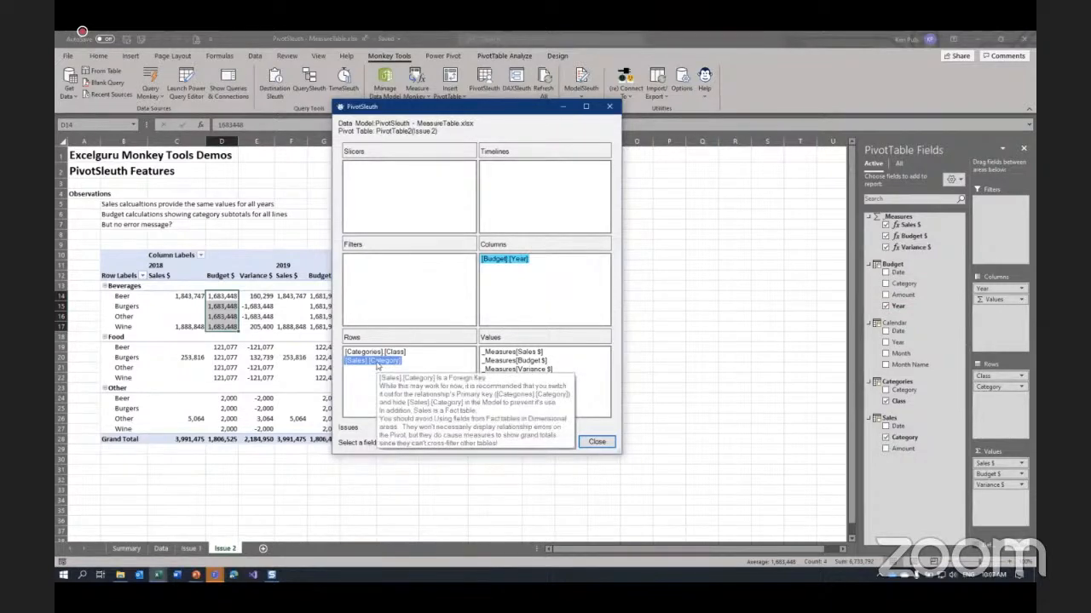
{"action": "left_click", "coordinate": [596, 442]}
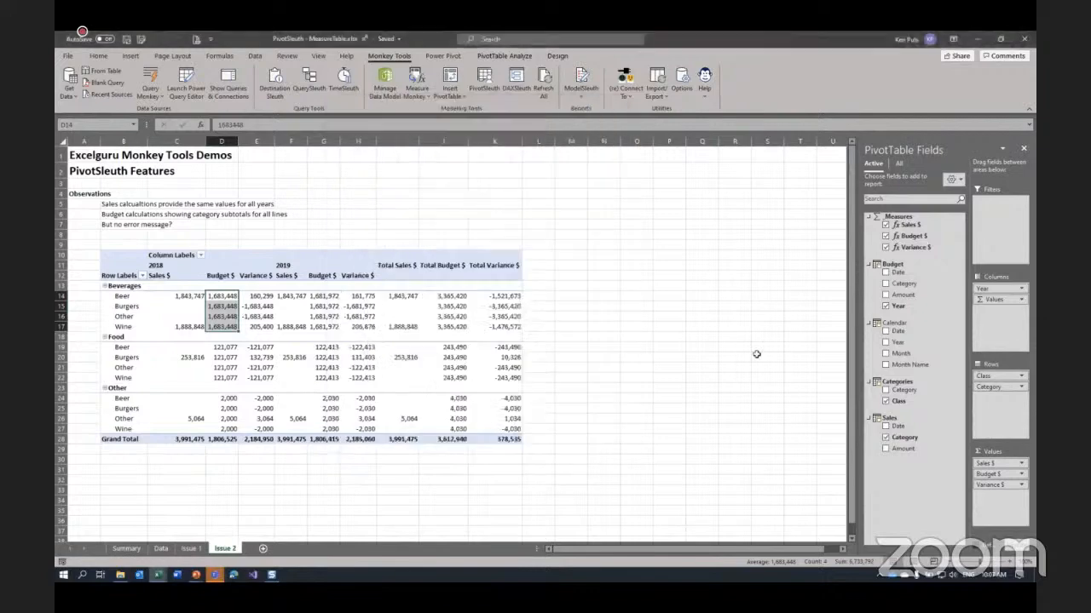
Replace the Budget Year column field with Year from the Calendar table in the Issue 2 PivotTable, and recheck it with PivotSleuth
{"action": "left_click", "coordinate": [886, 306]}
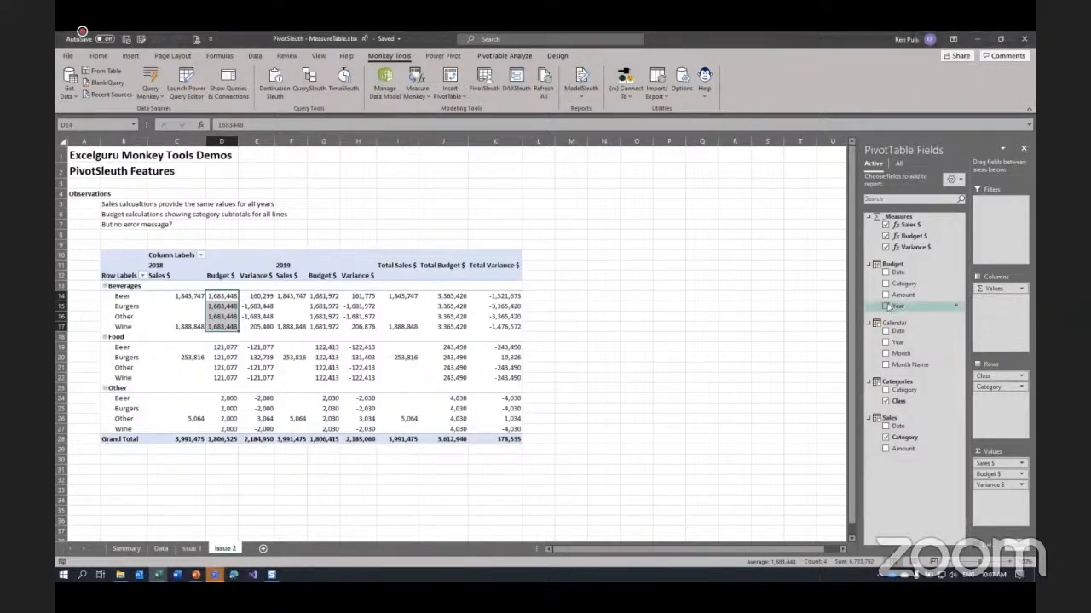
{"action": "left_click_drag", "start_coordinate": [898, 341], "coordinate": [995, 291]}
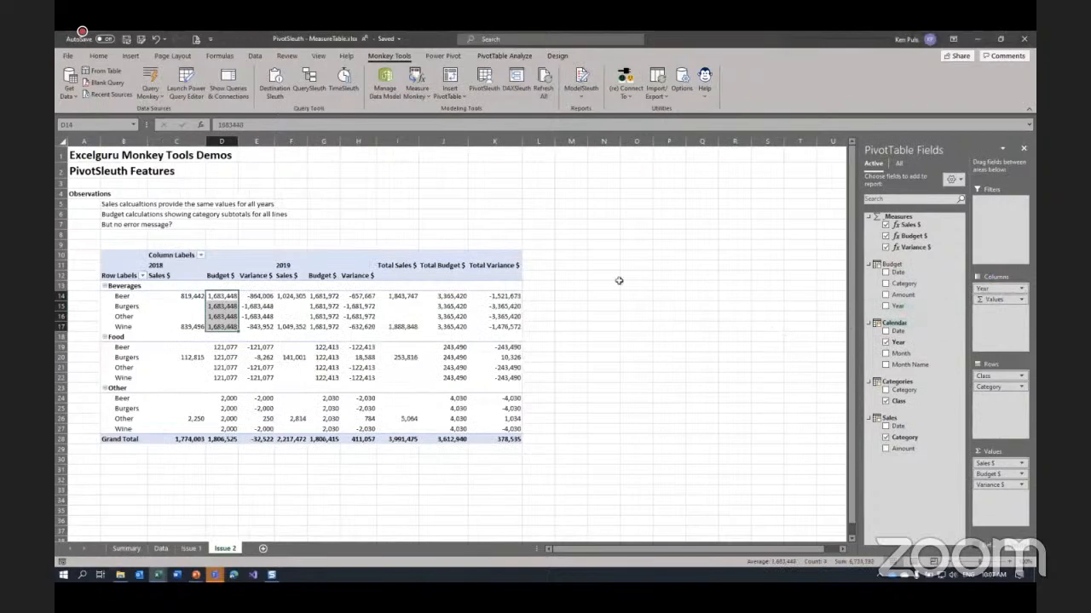
{"action": "left_click", "coordinate": [483, 85]}
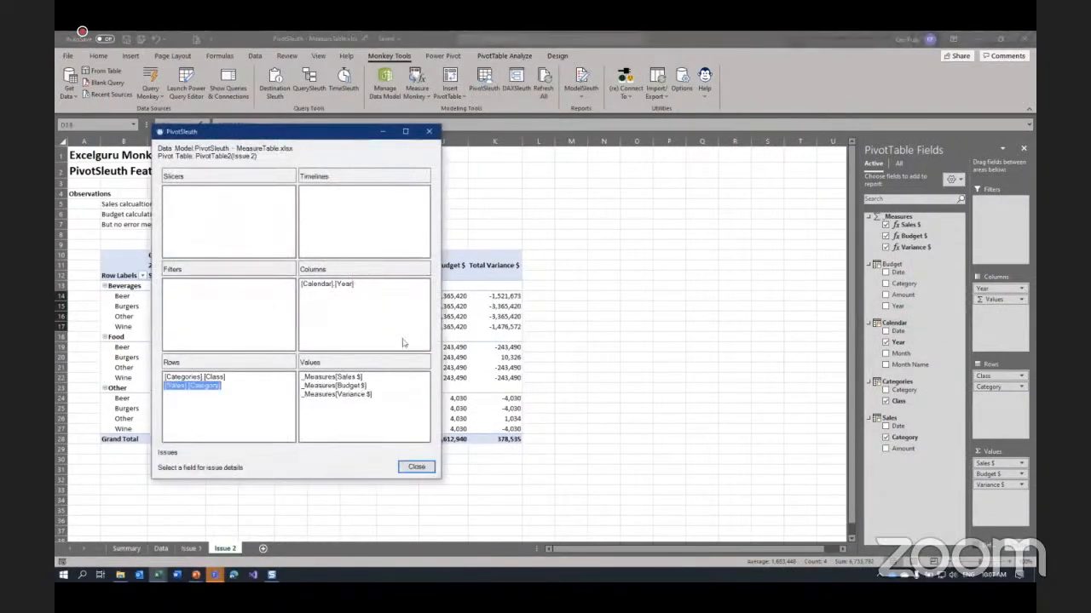
{"action": "left_click", "coordinate": [412, 468]}
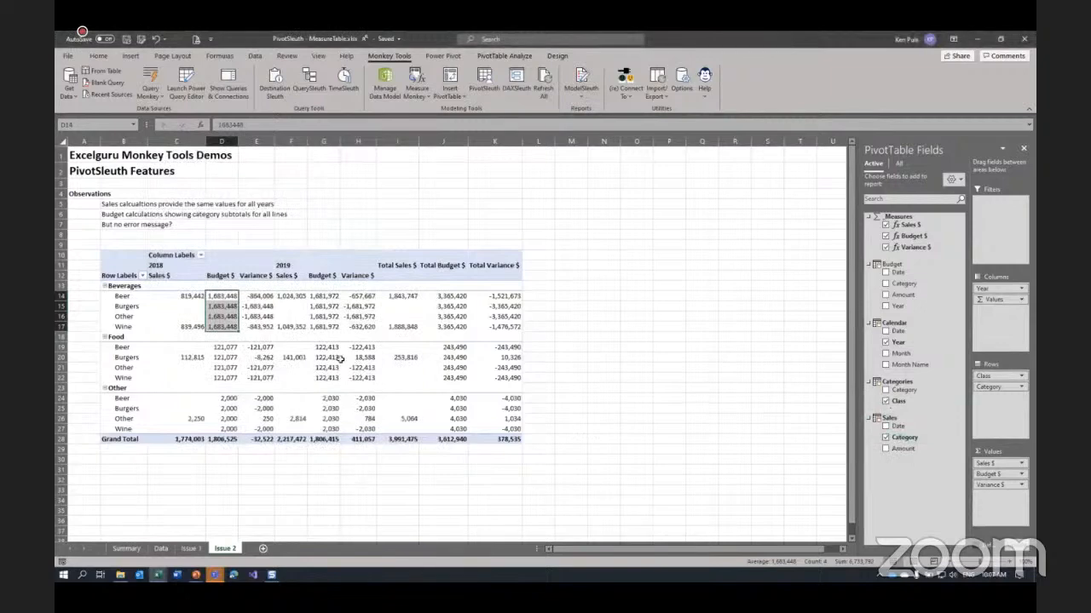
Hide the Date, Category and Amount columns of the Sales table from client tools in the data model
{"action": "left_click", "coordinate": [386, 90]}
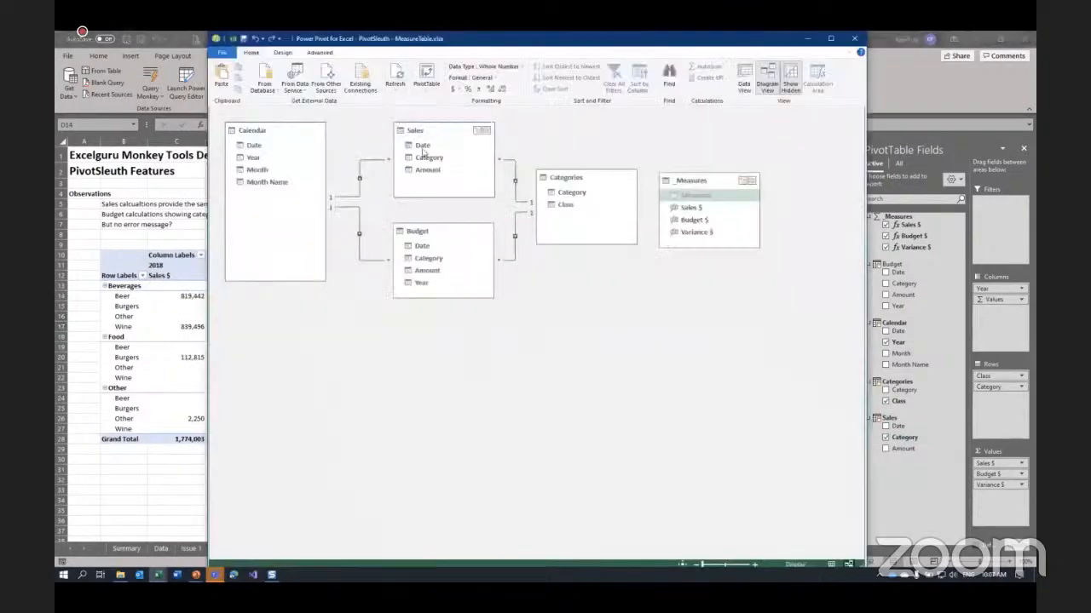
{"action": "left_click", "coordinate": [423, 147]}
{"action": "left_click", "coordinate": [427, 169], "text": "shift"}
{"action": "right_click", "coordinate": [427, 171]}
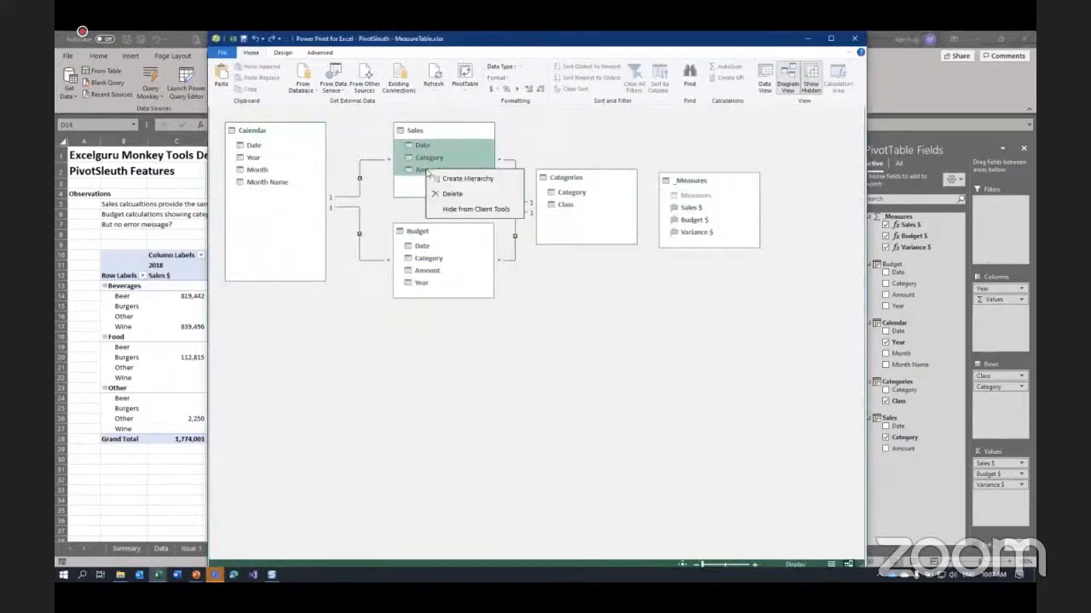
{"action": "left_click", "coordinate": [449, 210]}
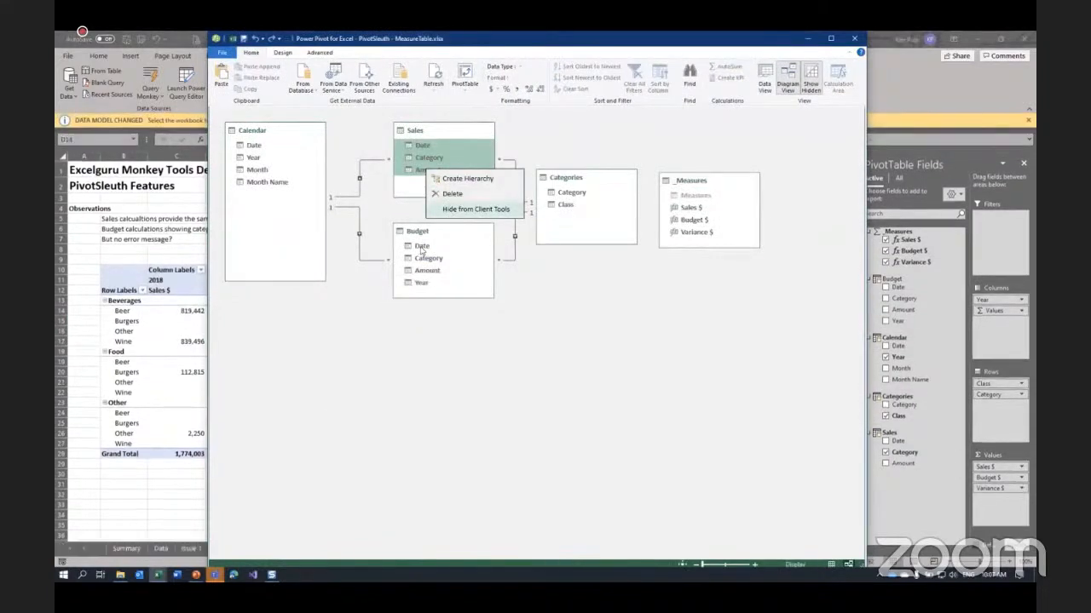
Hide the Date, Category, Amount and Year columns of the Budget table from client tools, and return to the workbook
{"action": "left_click", "coordinate": [422, 283], "text": "shift"}
{"action": "right_click", "coordinate": [424, 284]}
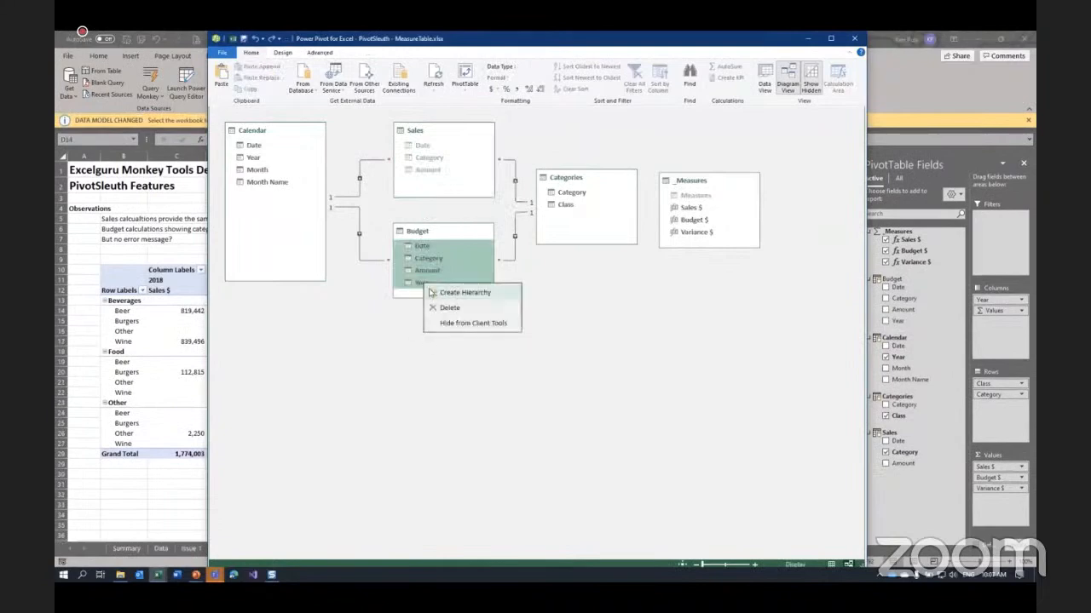
{"action": "left_click", "coordinate": [444, 323]}
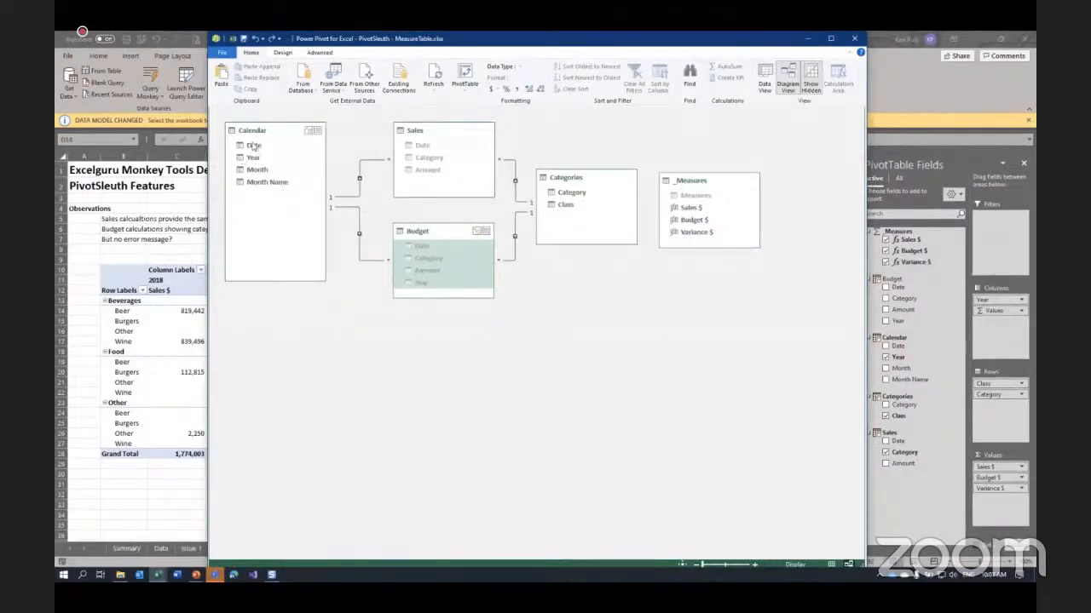
{"action": "left_click", "coordinate": [894, 95]}
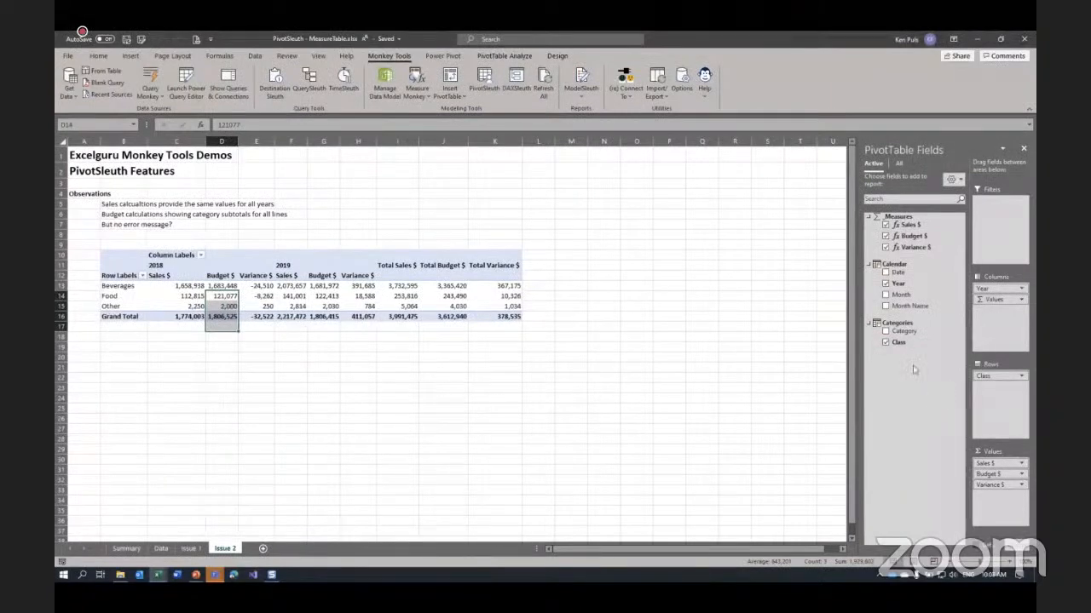
Add Category from the Categories table as a row field below Class in the Issue 2 PivotTable, and recheck it with PivotSleuth
{"action": "left_click_drag", "start_coordinate": [899, 337], "coordinate": [991, 394]}
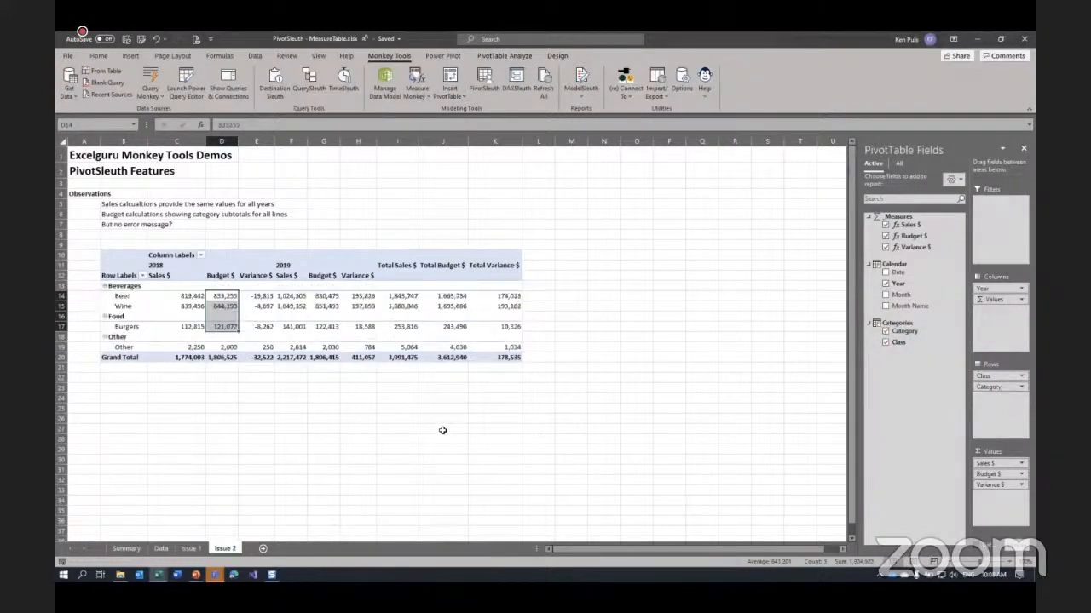
{"action": "left_click", "coordinate": [282, 308]}
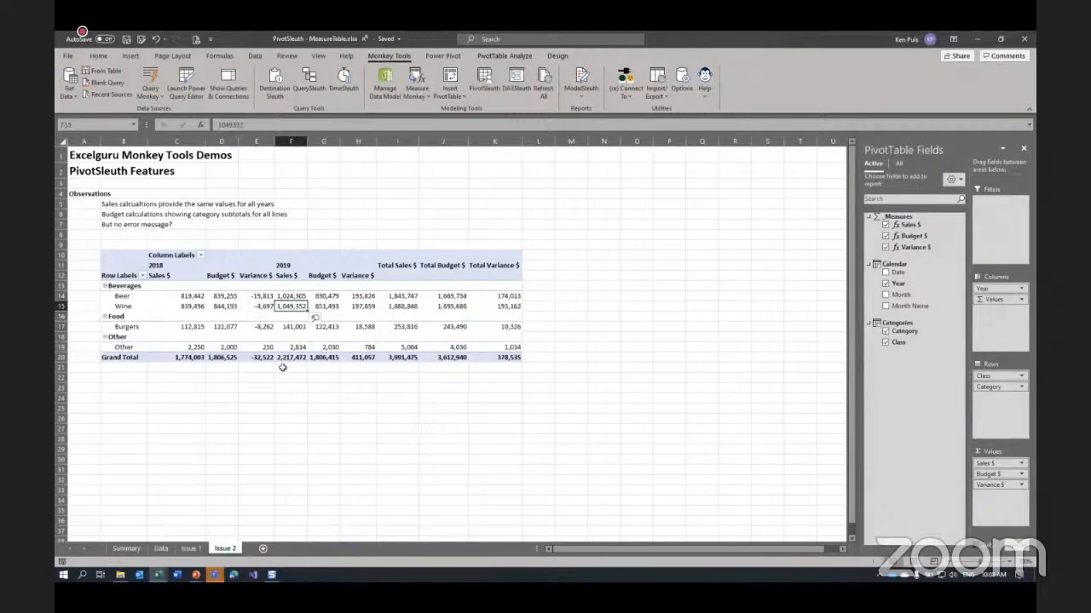
{"action": "left_click", "coordinate": [484, 82]}
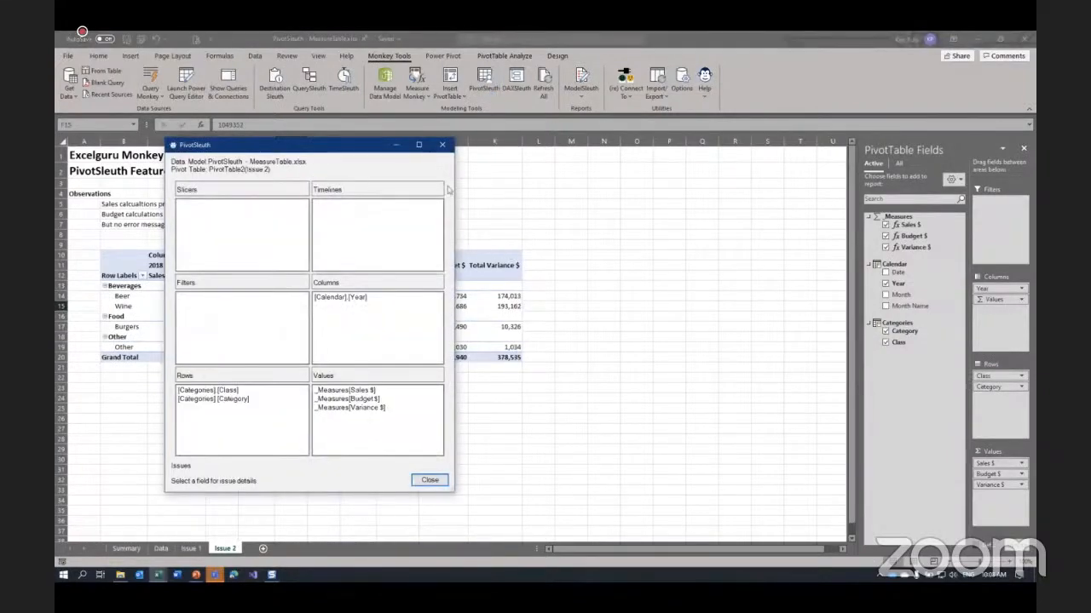
{"action": "left_click", "coordinate": [441, 146]}
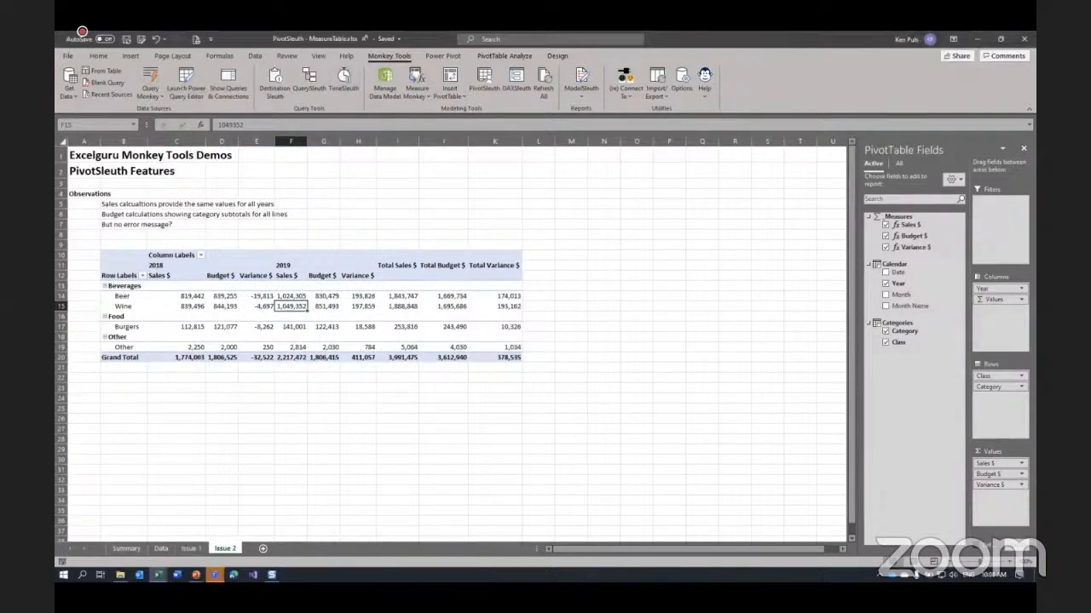
Switch to the PivotSleuth - Complex workbook and review the Sheet6 PivotTable's fields with PivotSleuth
{"action": "key", "text": "alt+Tab"}
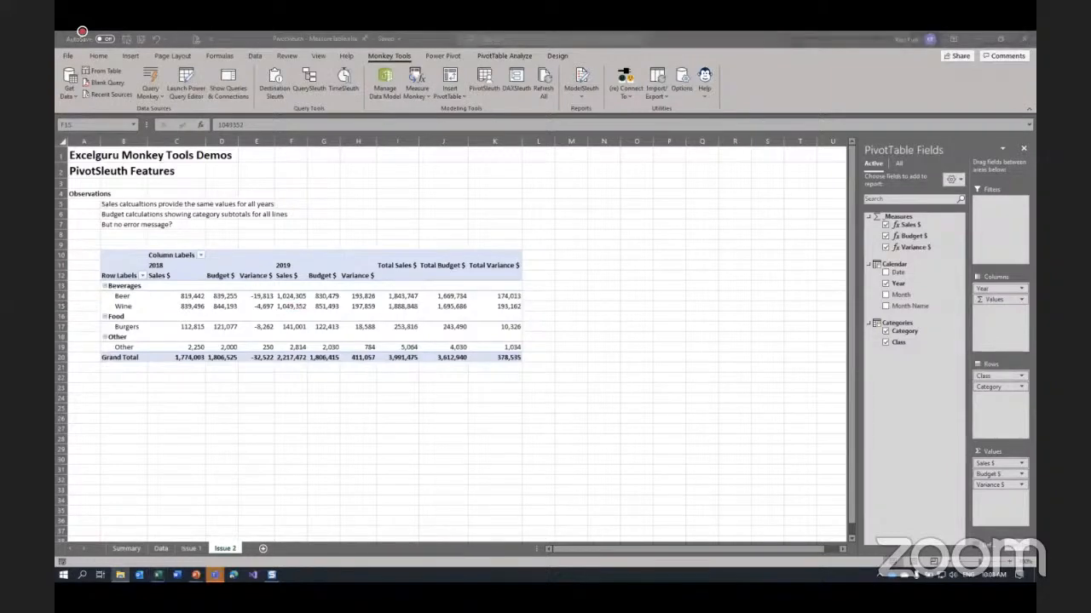
{"action": "key", "text": "alt+Tab"}
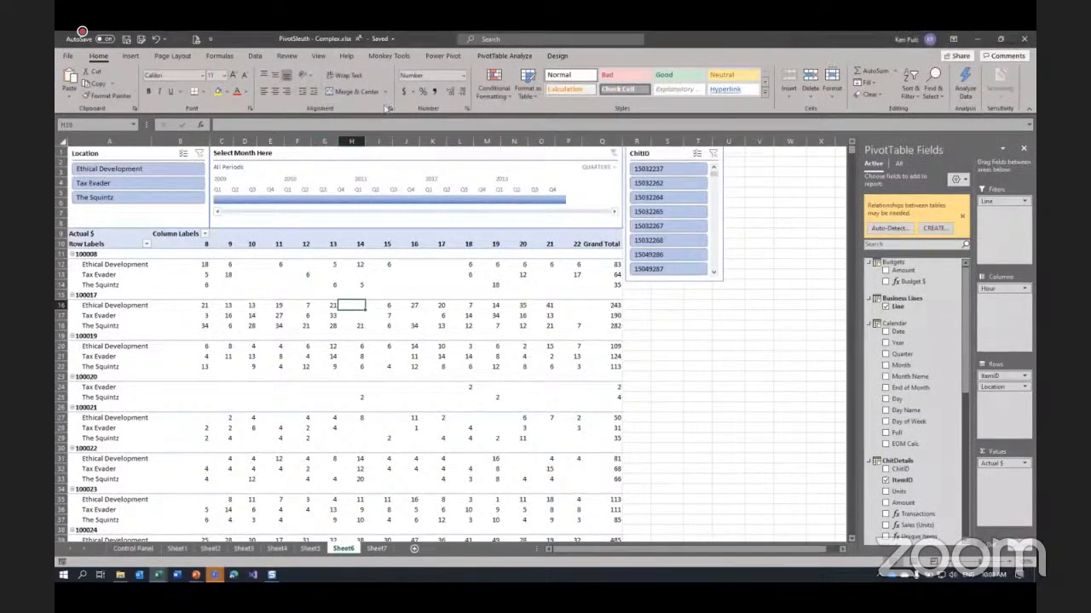
{"action": "left_click", "coordinate": [388, 55]}
{"action": "left_click", "coordinate": [491, 84]}
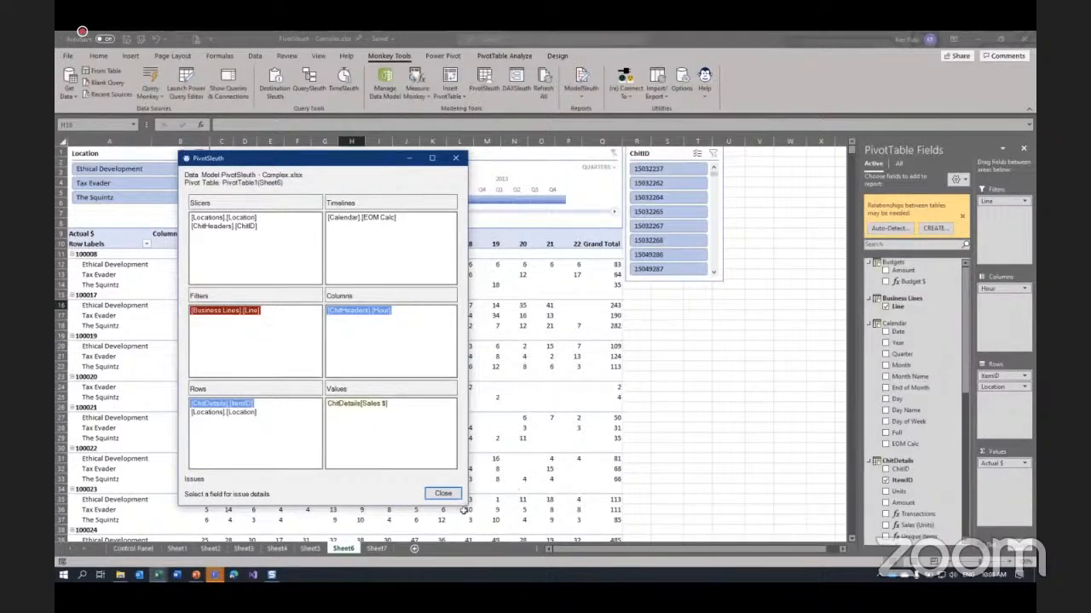
{"action": "left_click", "coordinate": [443, 495]}
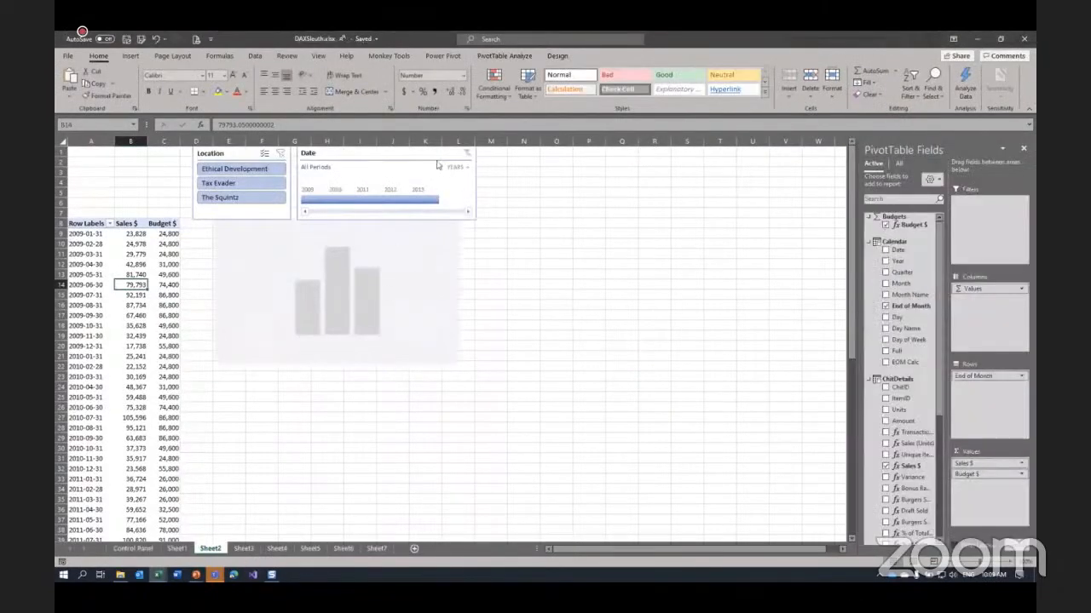
Launch DAXSleuth on the DAXSleuth workbook and enlarge its window so the full measure tree fits
{"action": "left_click", "coordinate": [393, 56]}
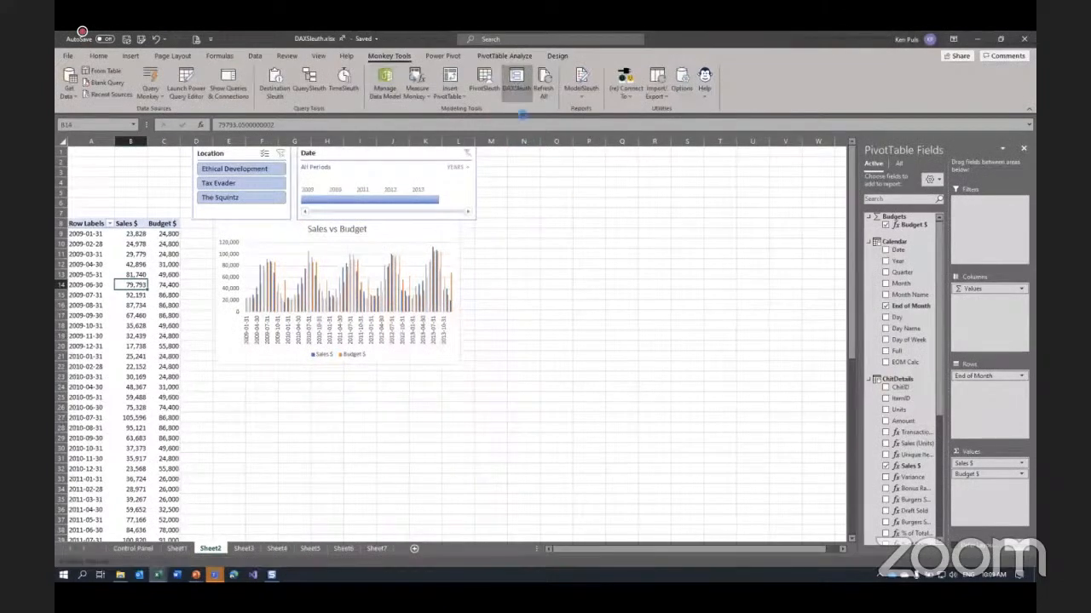
{"action": "left_click", "coordinate": [516, 84]}
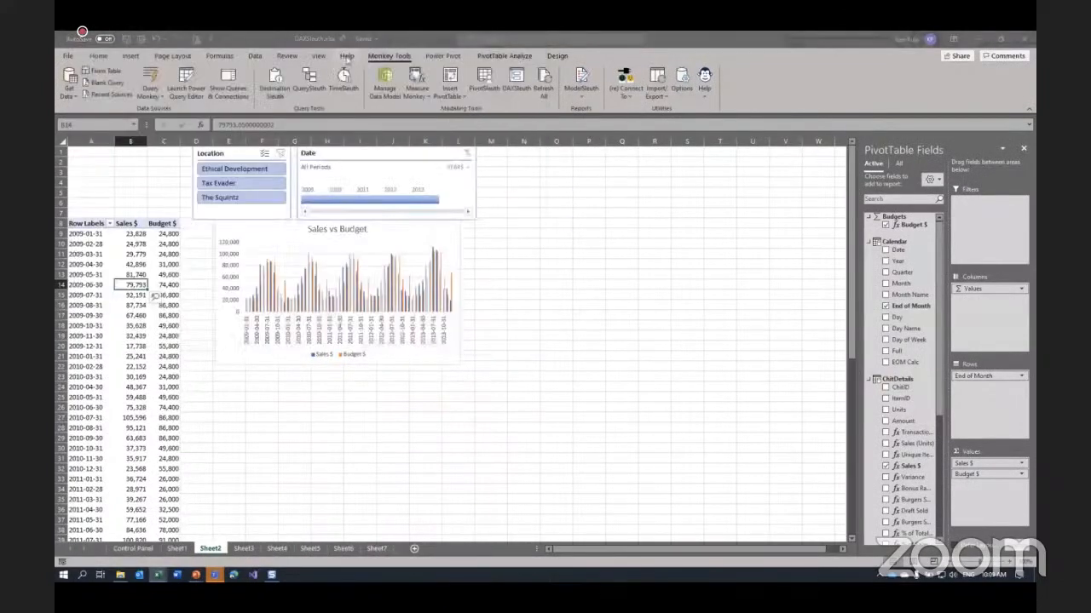
{"action": "mouse_move", "coordinate": [160, 577]}
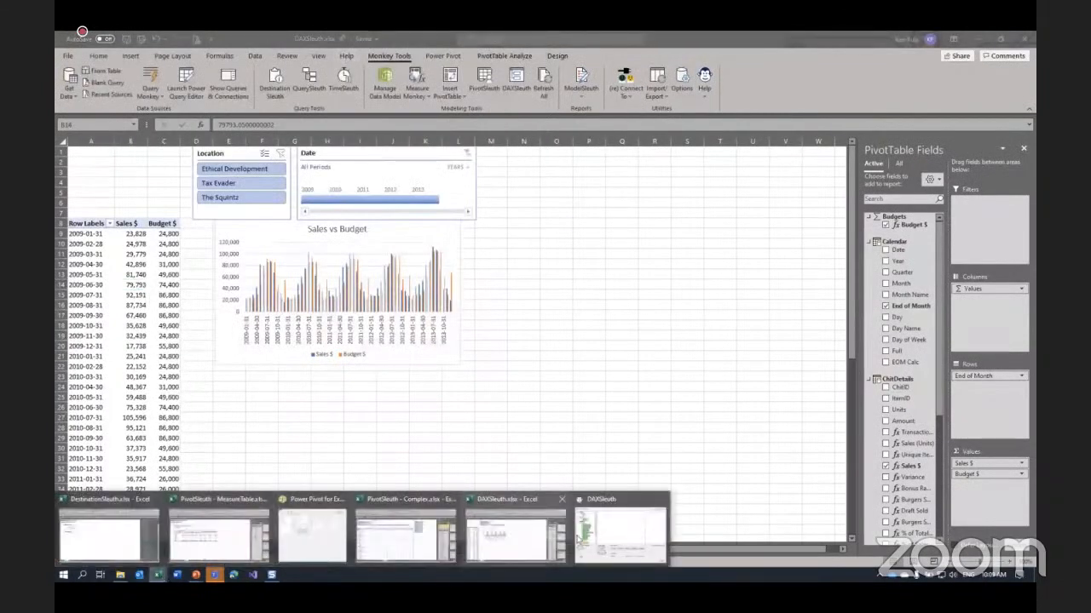
{"action": "left_click", "coordinate": [588, 505]}
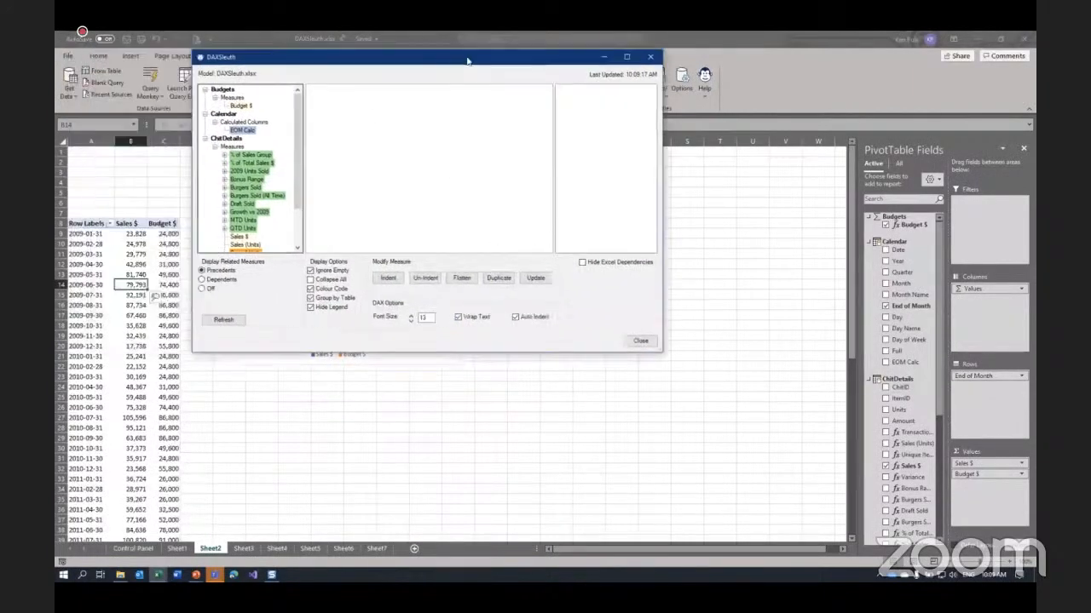
{"action": "left_click_drag", "start_coordinate": [348, 58], "coordinate": [526, 65]}
{"action": "left_click_drag", "start_coordinate": [720, 356], "coordinate": [852, 491]}
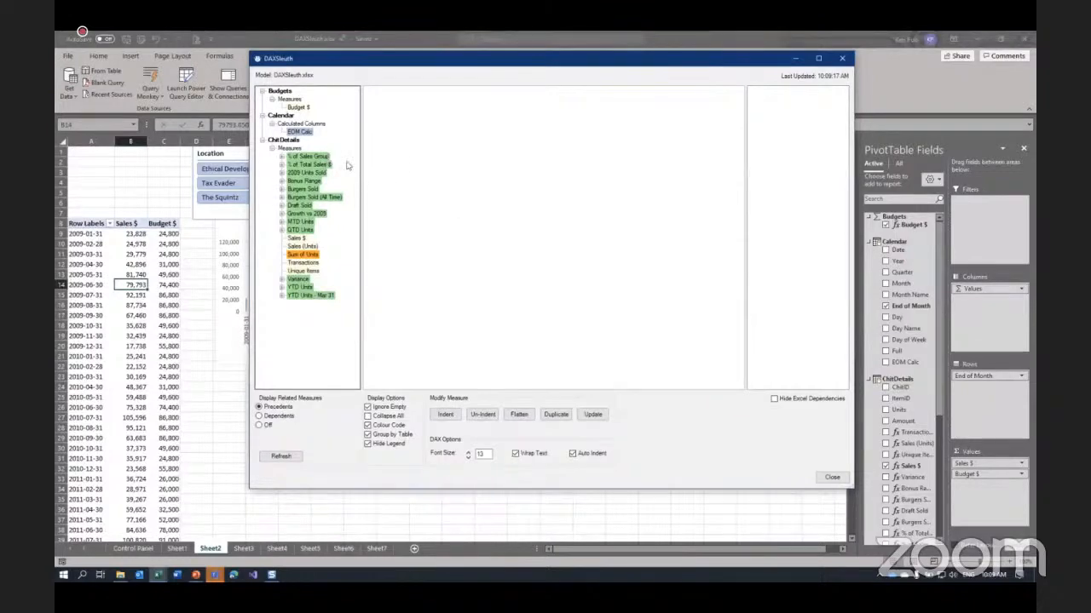
Examine the DAX formulas and Excel dependencies of Budget $, the EOM Calc column and Sum of Units
{"action": "left_click", "coordinate": [299, 107]}
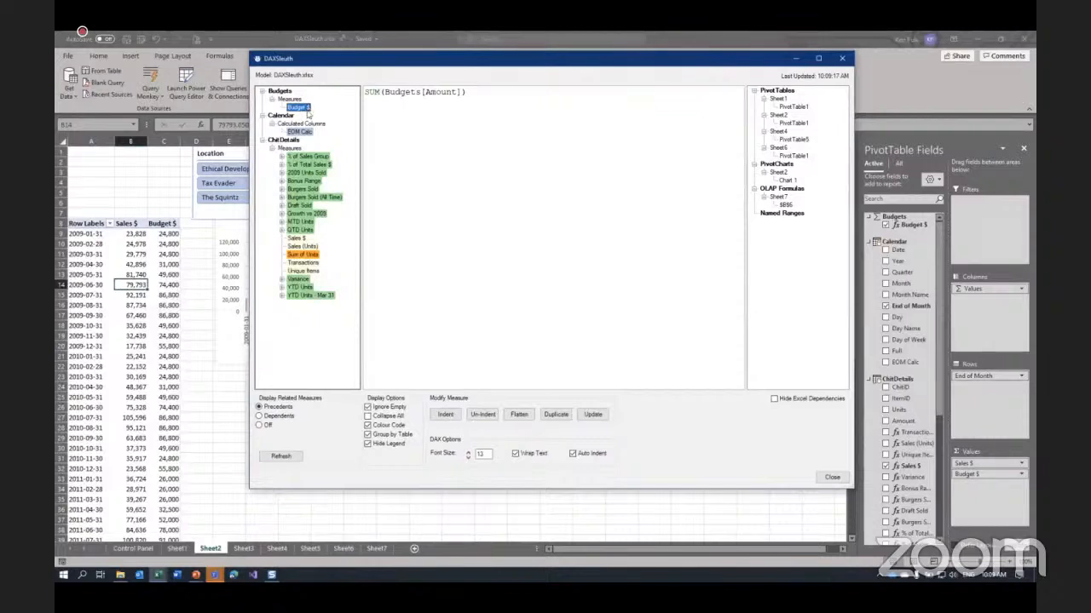
{"action": "left_click", "coordinate": [302, 132]}
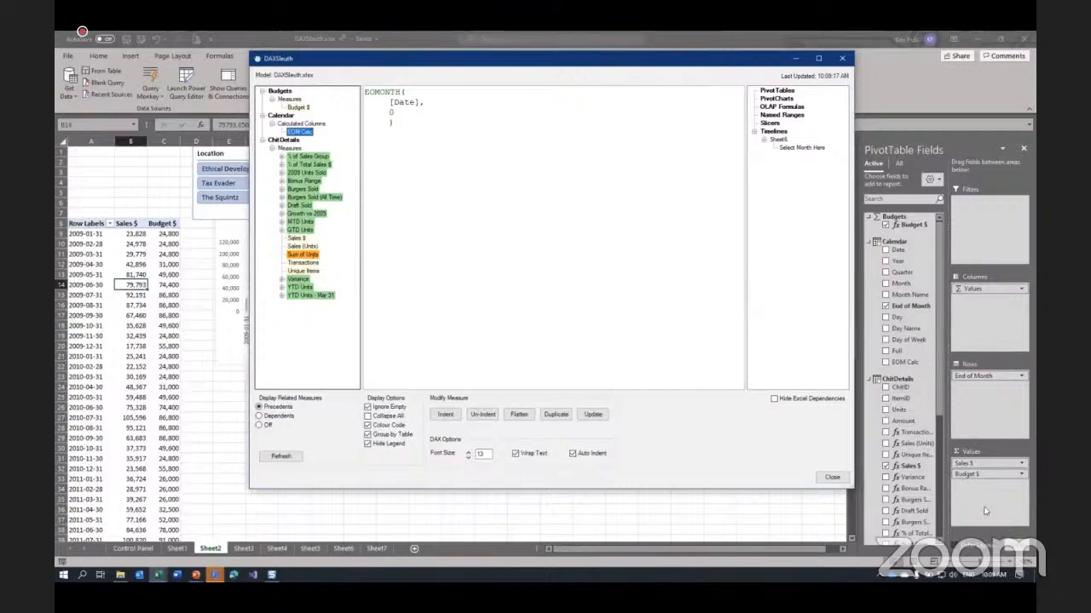
{"action": "left_click", "coordinate": [305, 254]}
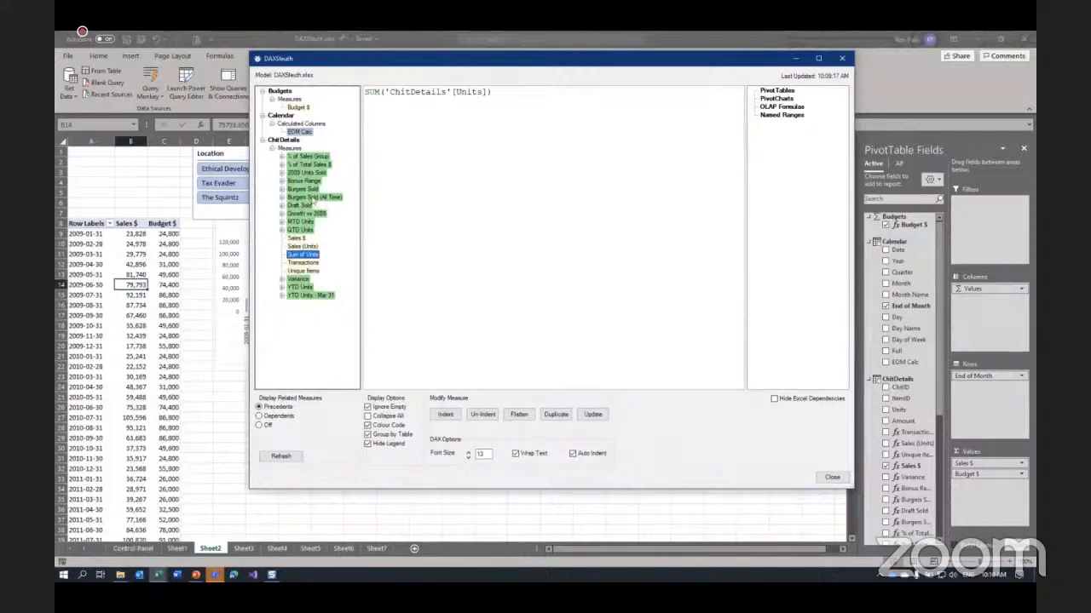
Trace the precedents of Burgers Sold (All Time) through Burgers Sold to Sales (Units), reading each DAX formula
{"action": "left_click", "coordinate": [314, 199]}
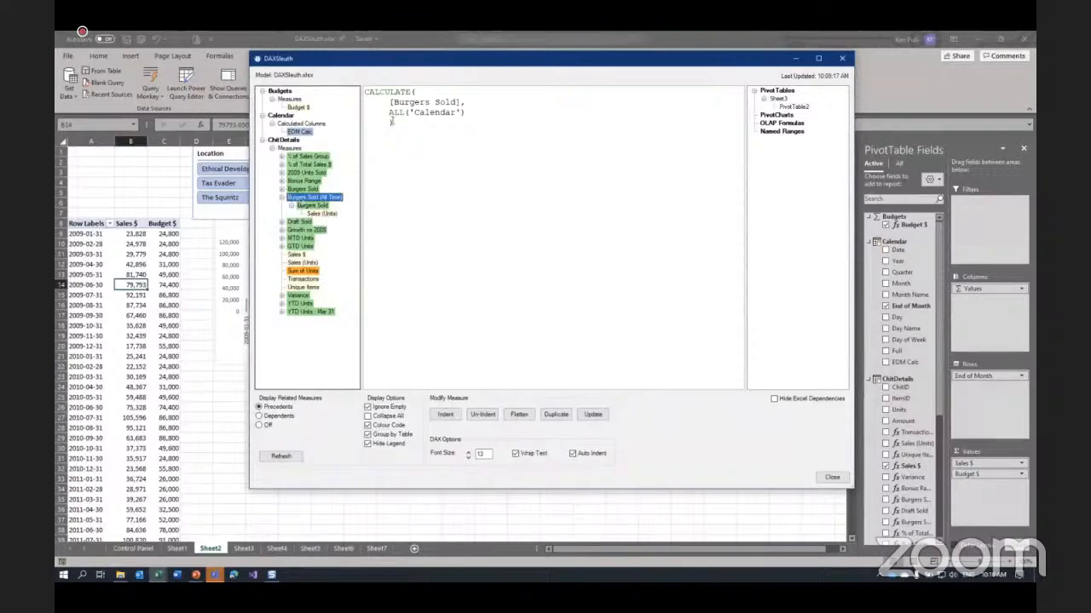
{"action": "left_click", "coordinate": [312, 206]}
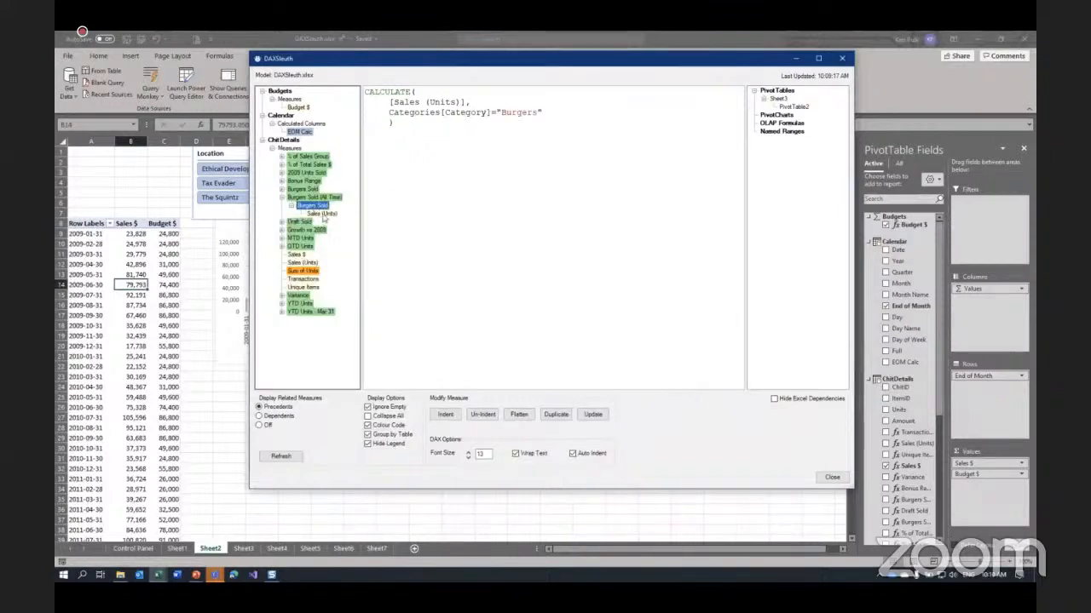
{"action": "left_click", "coordinate": [323, 214]}
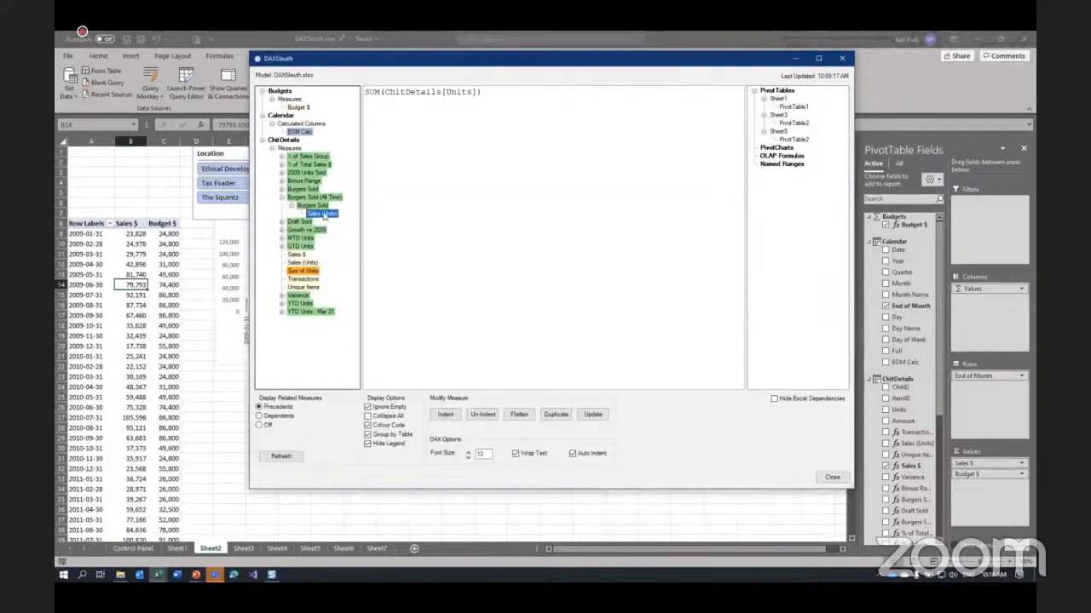
Jump to each PivotTable that uses the Sales (Units) measure, on Sheet1, Sheet3 and Sheet5
{"action": "left_click", "coordinate": [313, 268]}
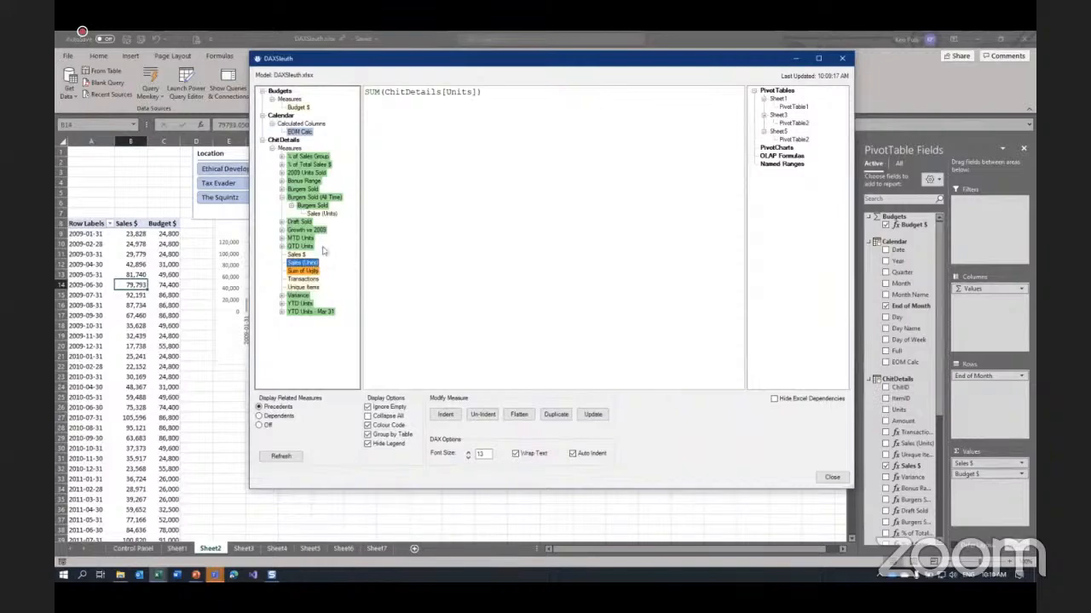
{"action": "left_click", "coordinate": [797, 108]}
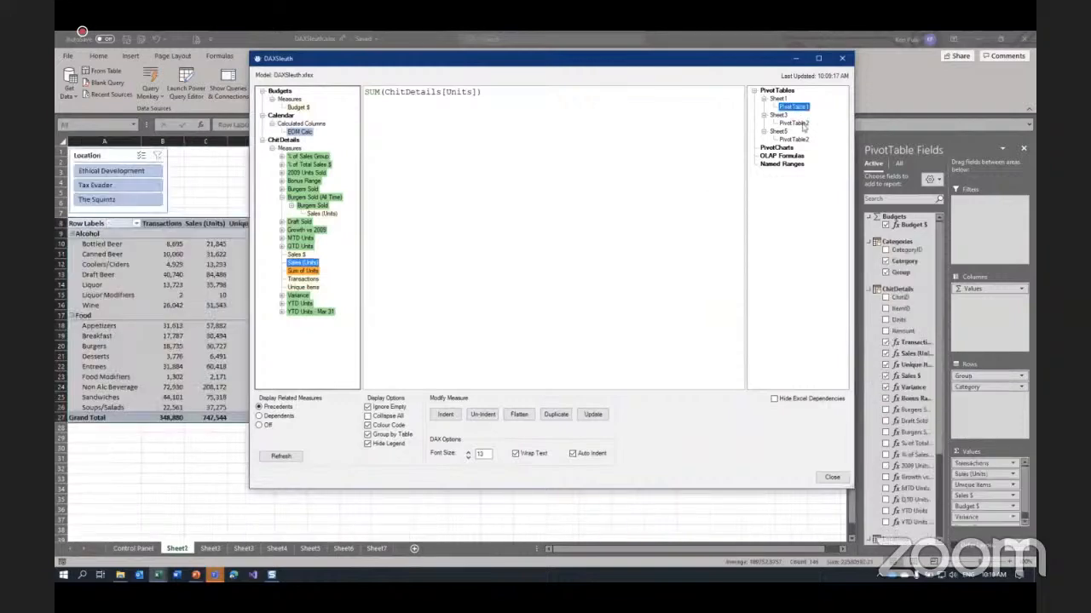
{"action": "left_click", "coordinate": [793, 123]}
{"action": "left_click", "coordinate": [793, 139]}
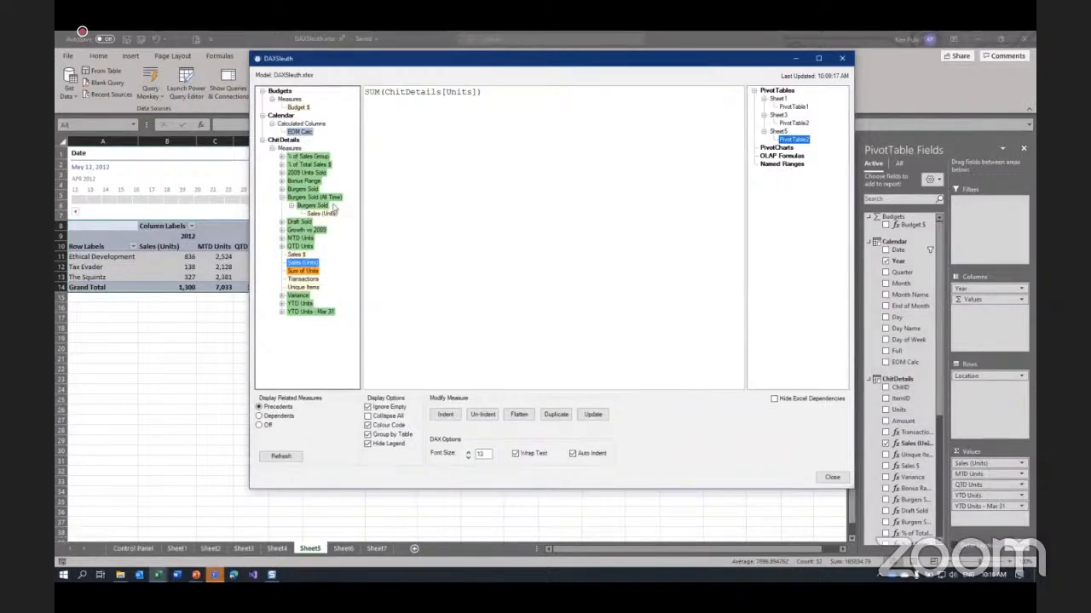
Flatten the Burgers Sold measure's DAX to preview it without nested measures, and reload the original formula
{"action": "left_click", "coordinate": [304, 191]}
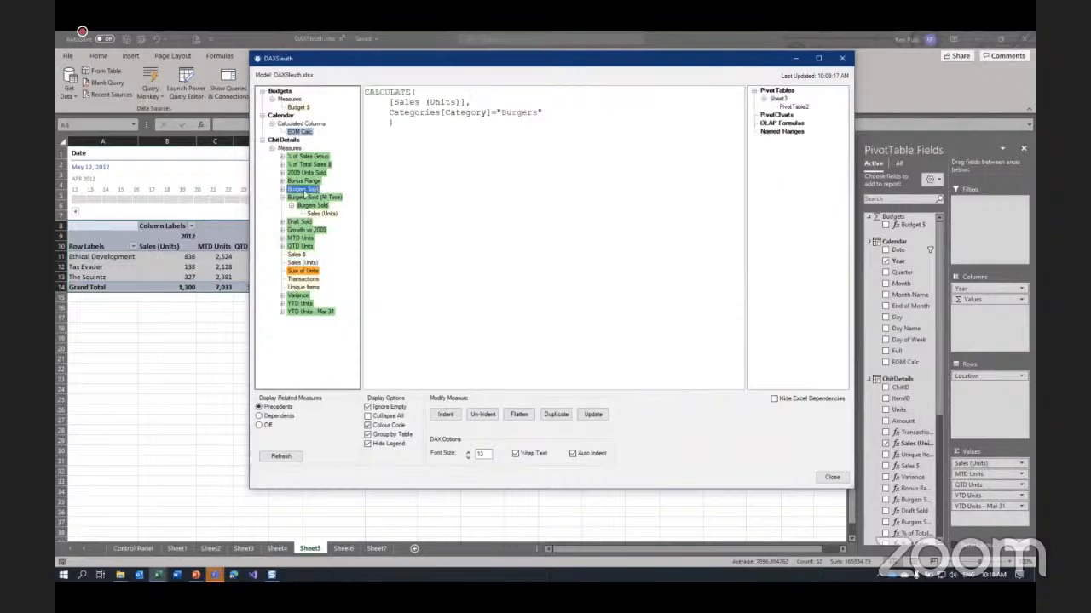
{"action": "left_click", "coordinate": [283, 190]}
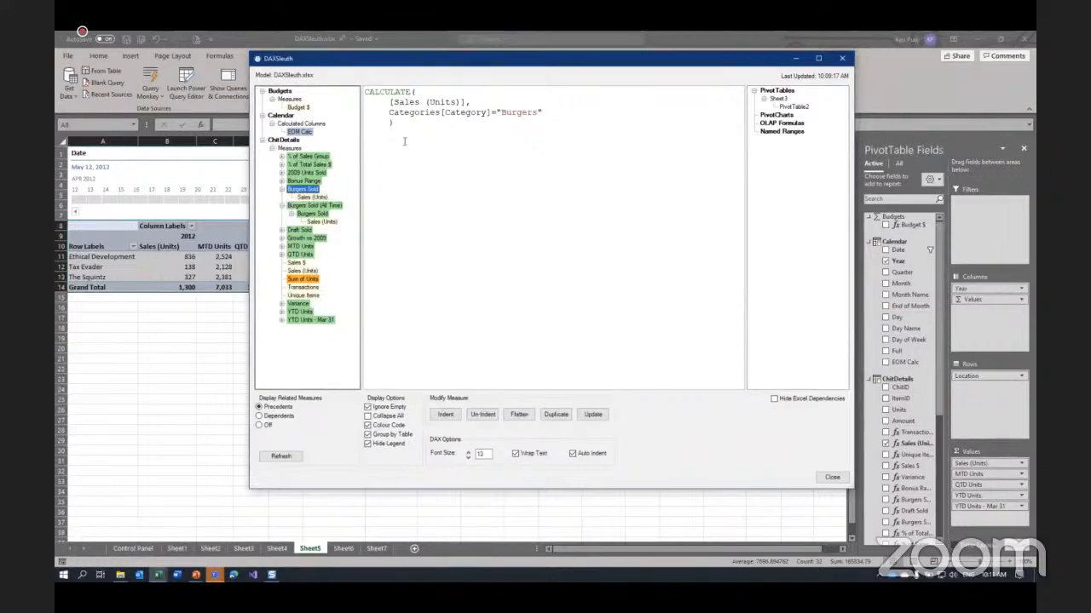
{"action": "left_click", "coordinate": [519, 415]}
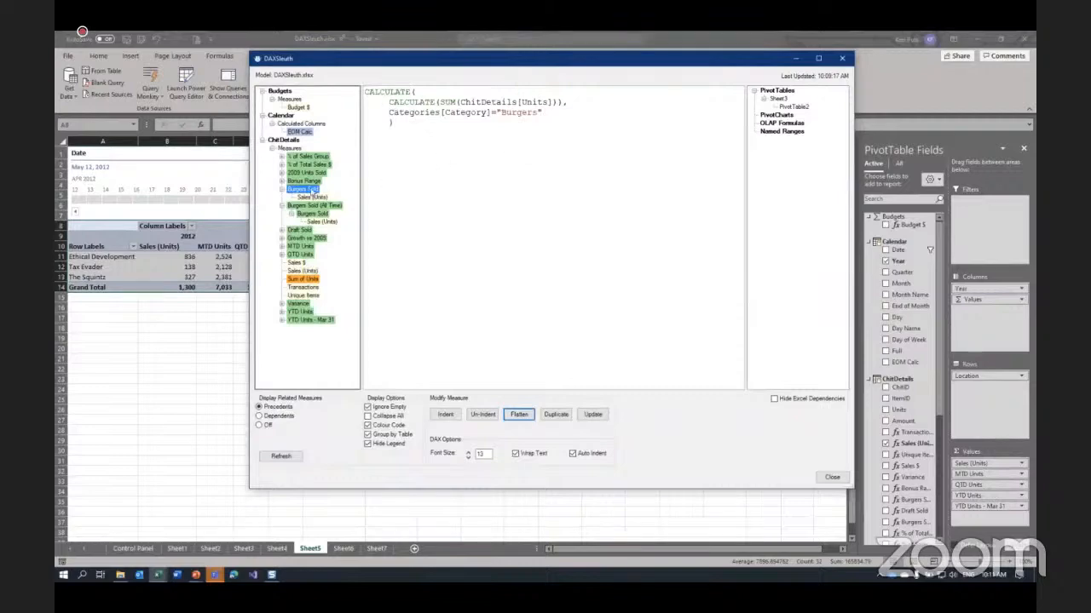
{"action": "left_click", "coordinate": [304, 182]}
{"action": "left_click", "coordinate": [304, 188]}
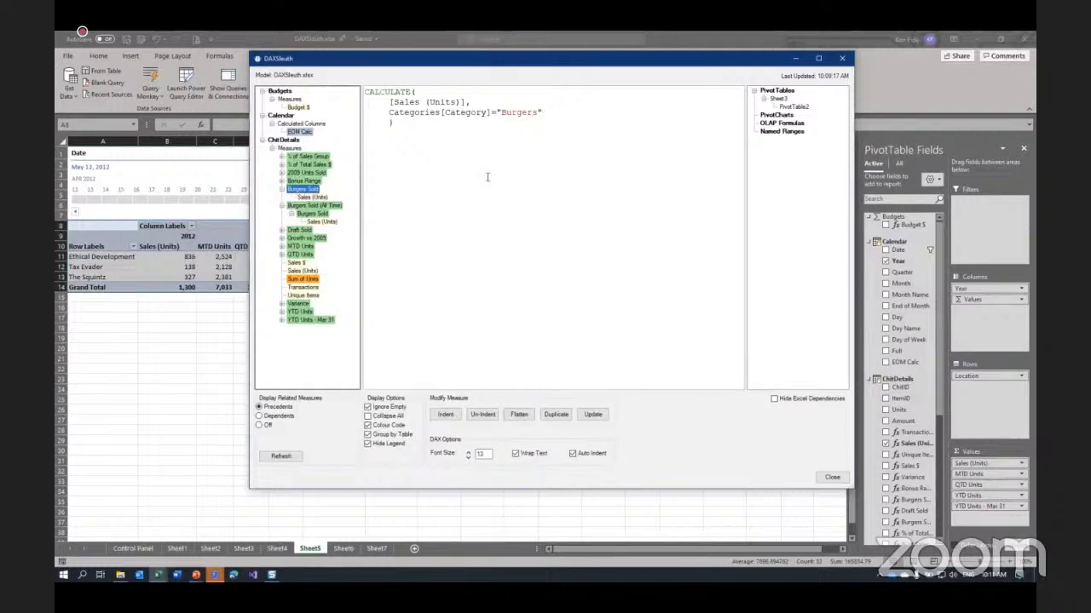
Try to duplicate the Burgers Sold measure under the name Draft Sold
{"action": "left_click", "coordinate": [555, 415]}
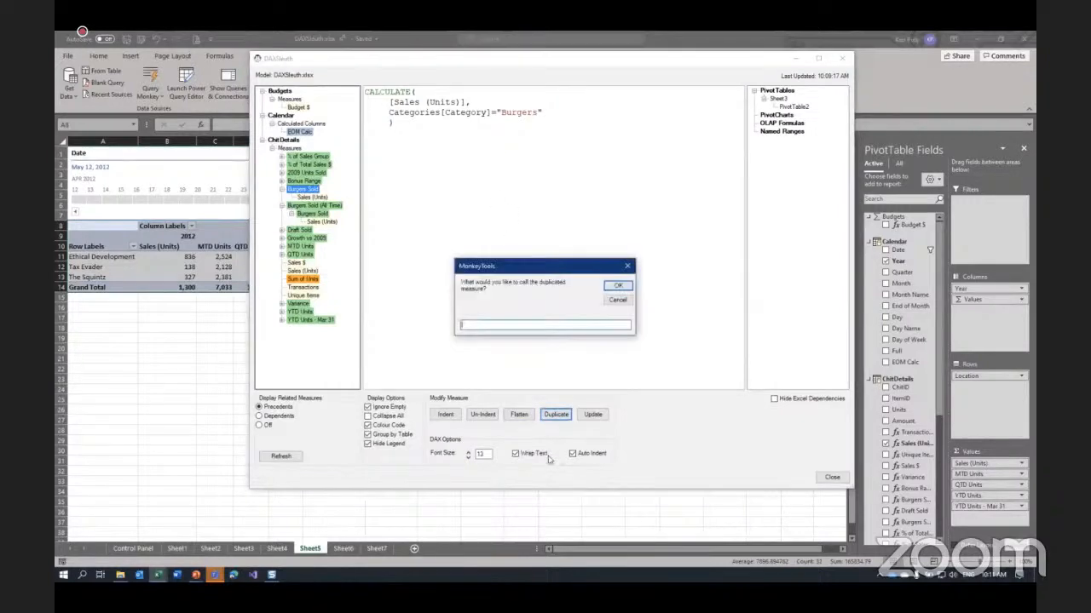
{"action": "type", "text": "Dr"}
{"action": "key", "text": "BackSpace"}
{"action": "key", "text": "BackSpace"}
{"action": "key", "text": "BackSpace"}
{"action": "key", "text": "BackSpace"}
{"action": "left_click", "coordinate": [619, 286]}
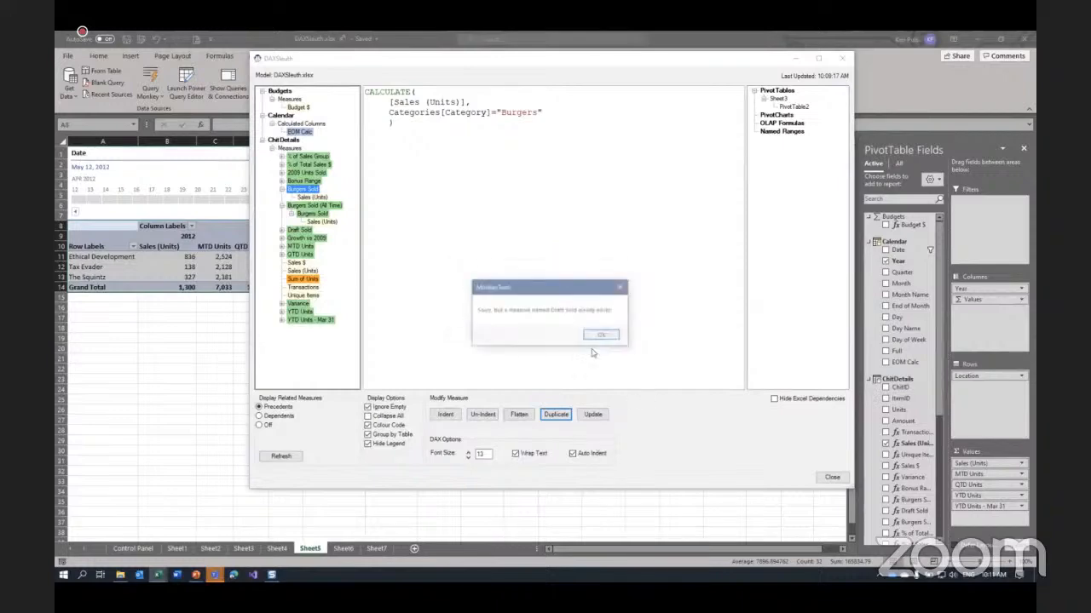
{"action": "left_click", "coordinate": [603, 337]}
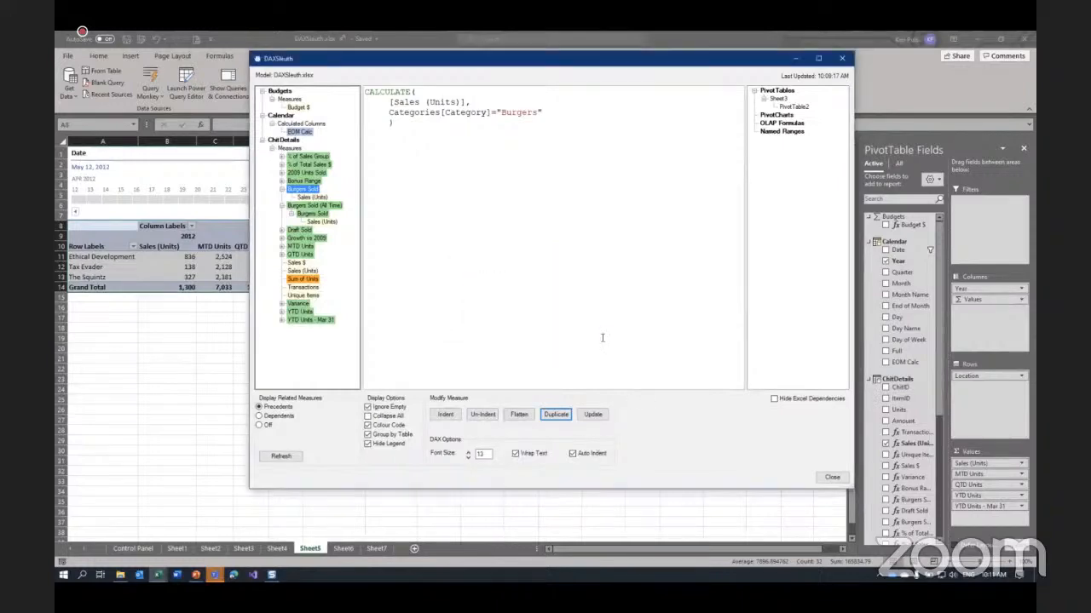
Duplicate the Burgers Sold measure as Canned Beer Sold and expand the new measure's precedents
{"action": "left_click", "coordinate": [557, 415]}
{"action": "type", "text": "Cal"}
{"action": "type", "text": "nnel"}
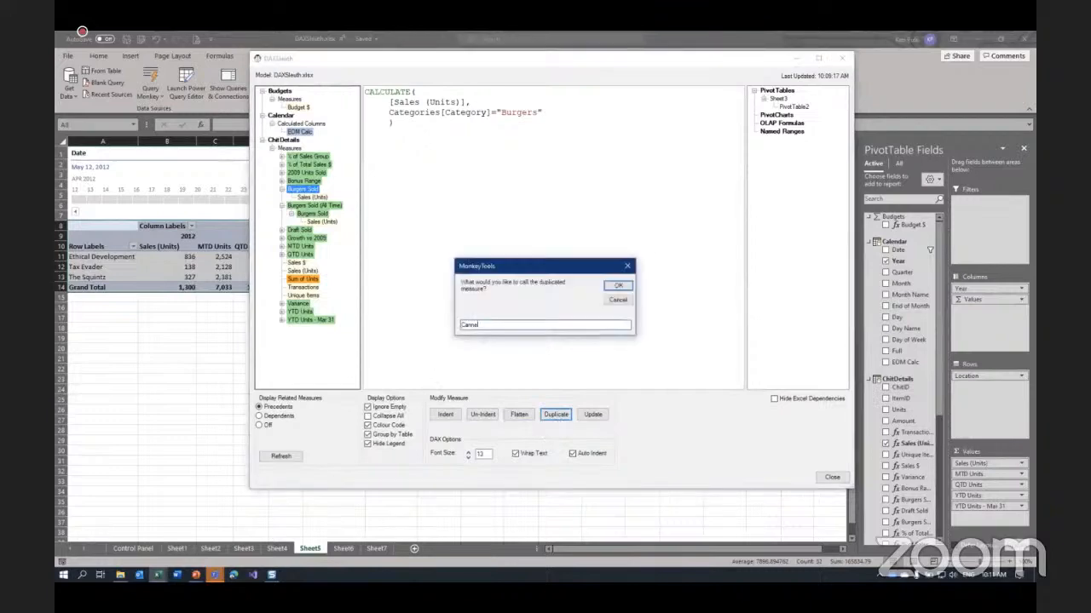
{"action": "type", "text": " Beer Sold"}
{"action": "left_click", "coordinate": [618, 285]}
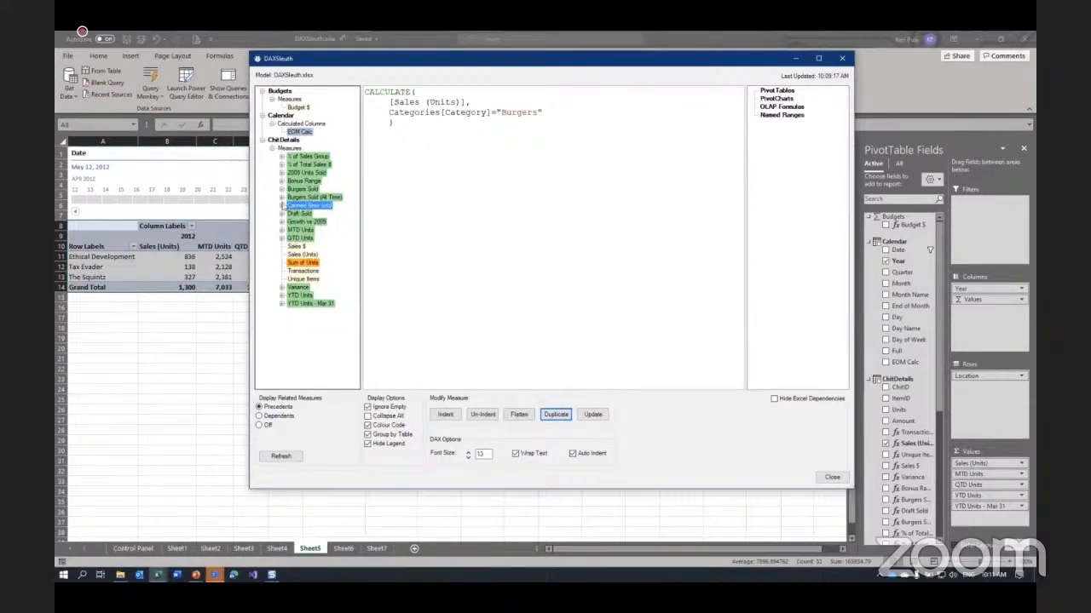
{"action": "double_click", "coordinate": [303, 207]}
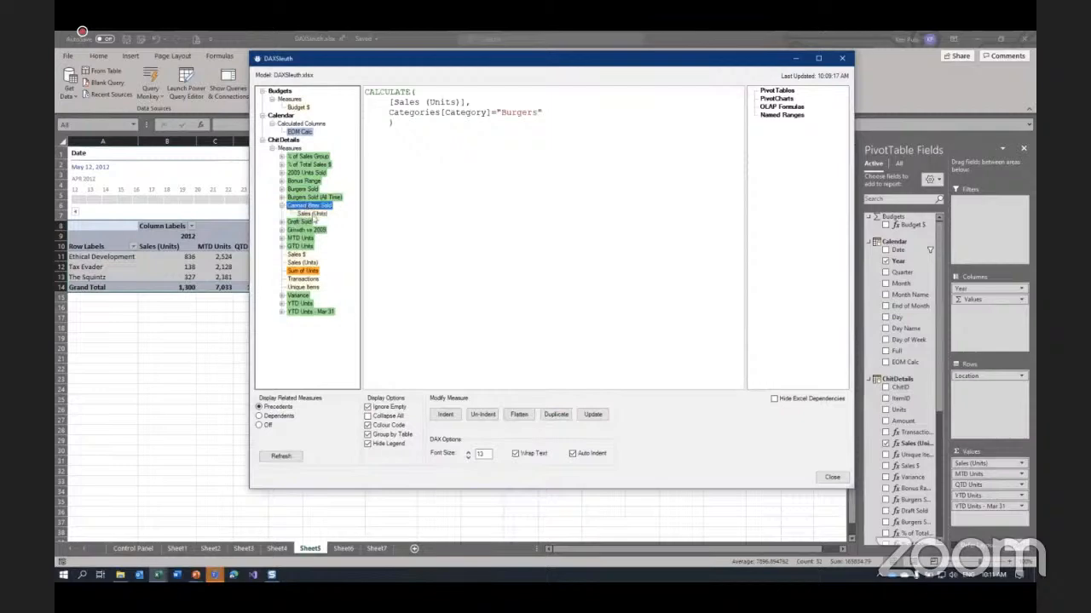
Change the category filter in the Canned Beer Sold measure to "Canned Beer" and update the measure
{"action": "double_click", "coordinate": [523, 114]}
{"action": "left_click", "coordinate": [529, 114]}
{"action": "double_click", "coordinate": [512, 113]}
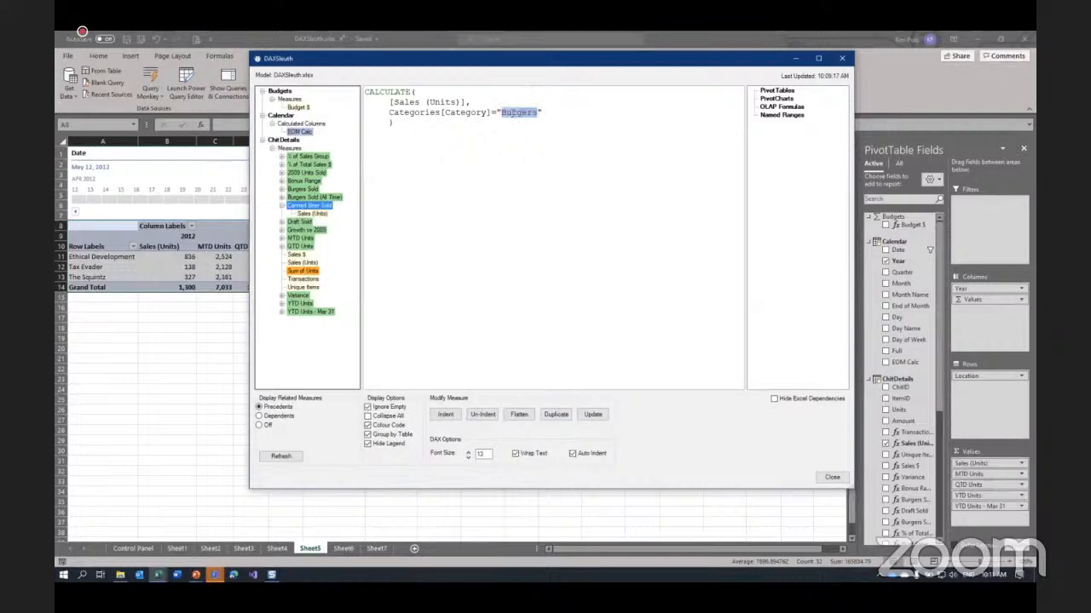
{"action": "type", "text": "Canned Beer"}
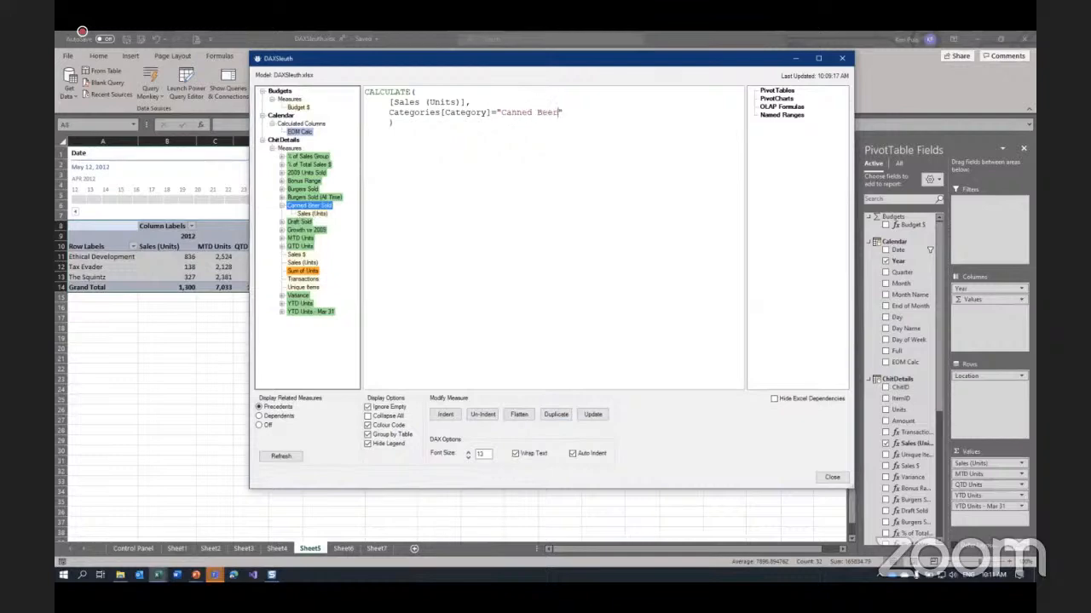
{"action": "left_click", "coordinate": [593, 415]}
Jump to the Sheet3 PivotTable that uses the Draft Sold measure and close DAXSleuth
{"action": "left_click", "coordinate": [302, 221]}
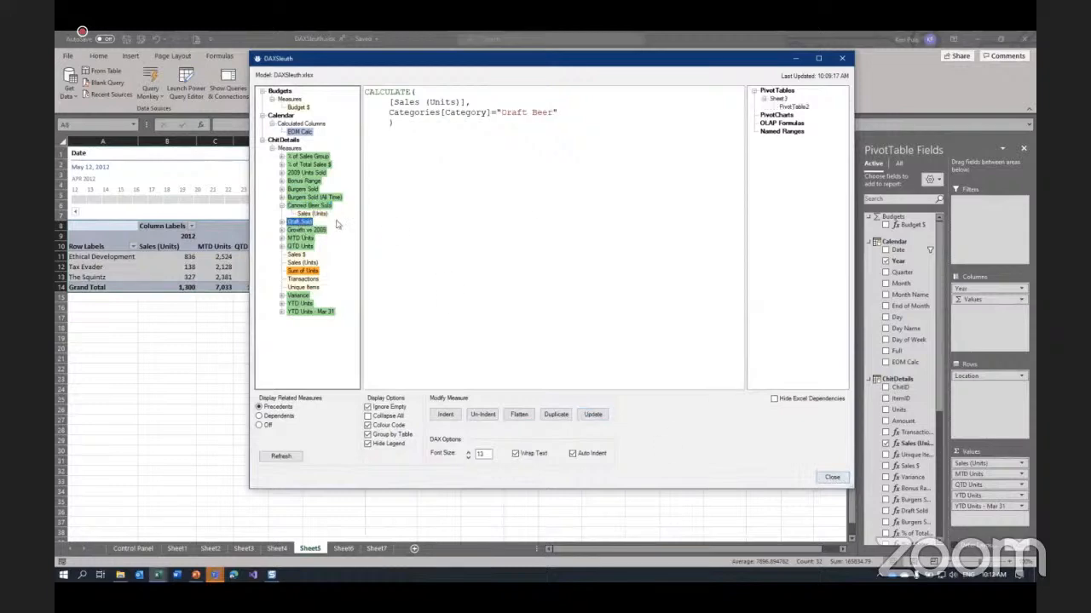
{"action": "left_click", "coordinate": [794, 106]}
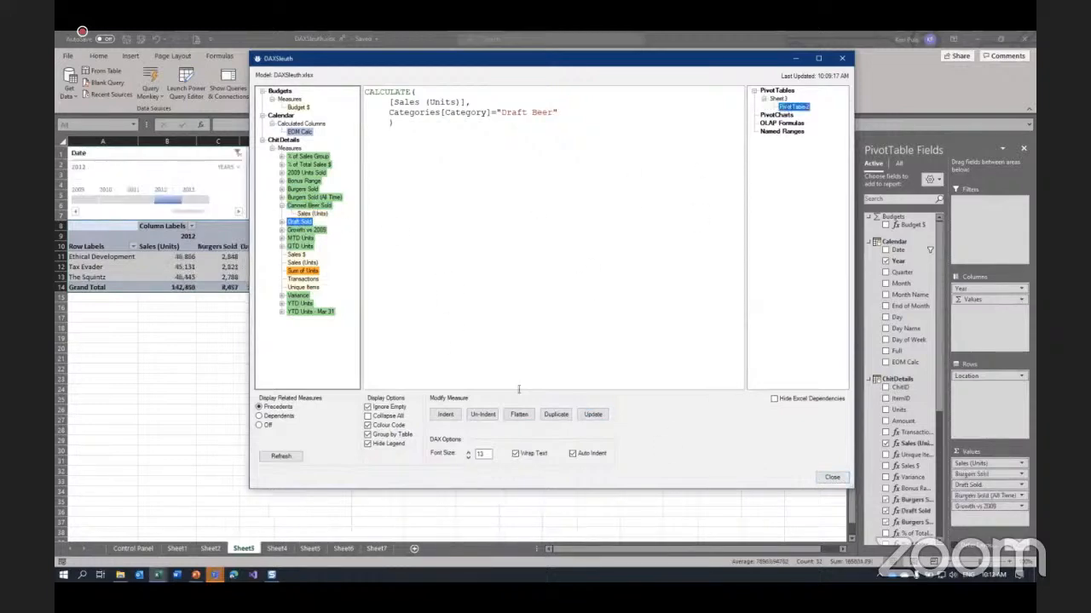
{"action": "left_click", "coordinate": [831, 478]}
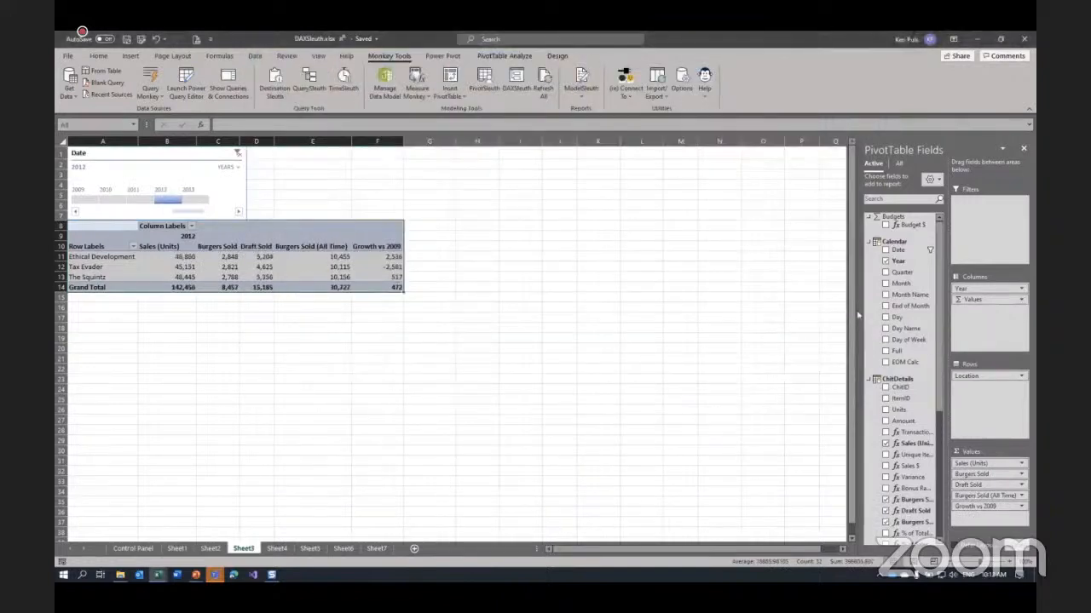
Widen the field list, add Canned Beer Sold to the Sheet3 PivotTable and select the measure's values
{"action": "left_click_drag", "start_coordinate": [858, 316], "coordinate": [805, 317]}
{"action": "scroll", "coordinate": [863, 365], "scroll_direction": "down", "scroll_amount": 1}
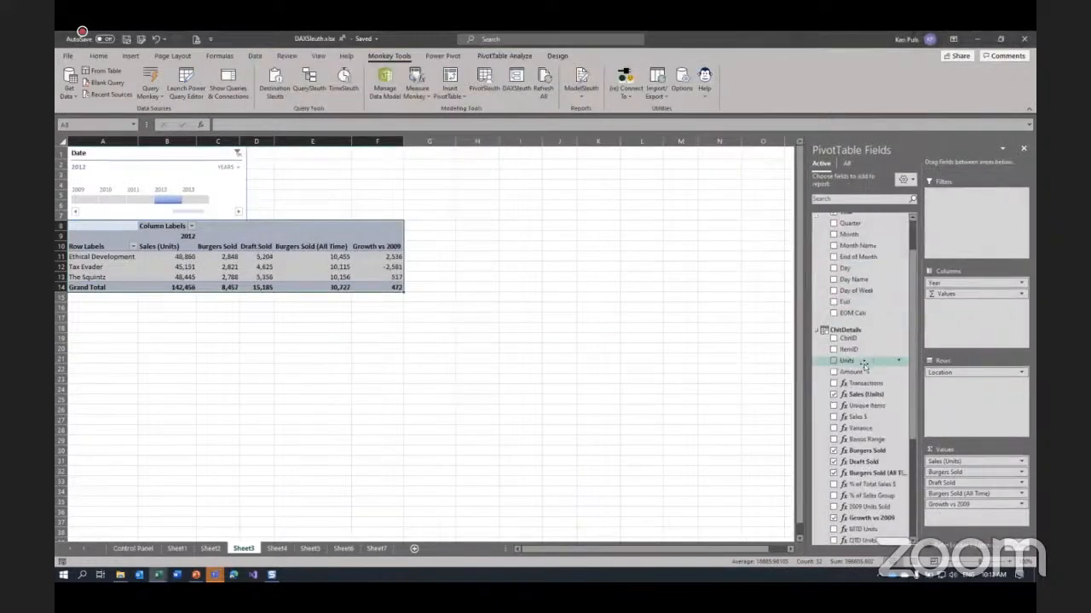
{"action": "scroll", "coordinate": [863, 365], "scroll_direction": "down", "scroll_amount": 4}
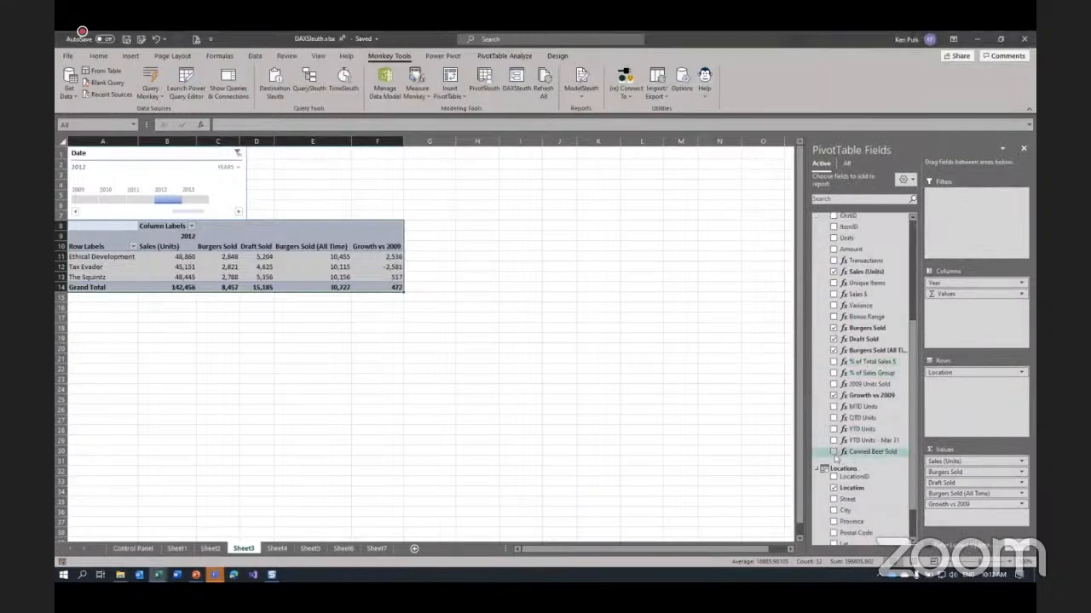
{"action": "left_click", "coordinate": [833, 453]}
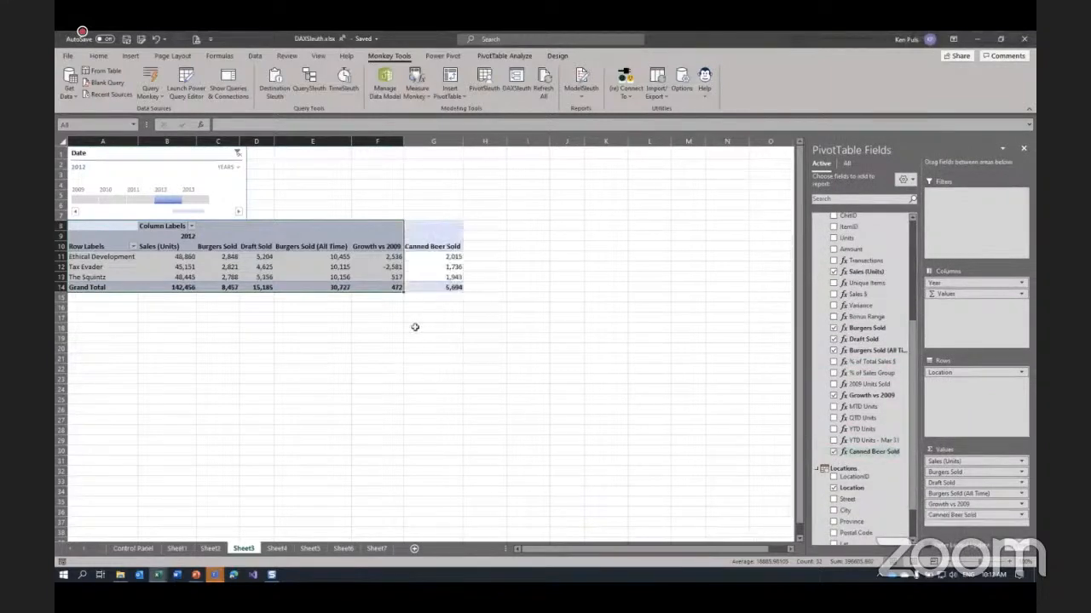
{"action": "left_click_drag", "start_coordinate": [442, 257], "coordinate": [443, 288]}
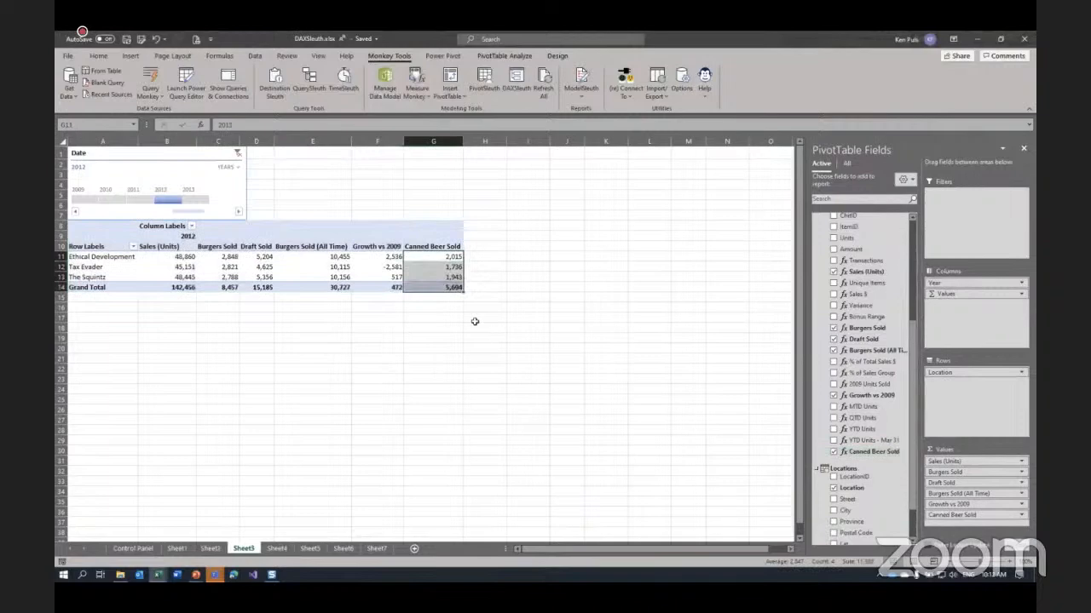
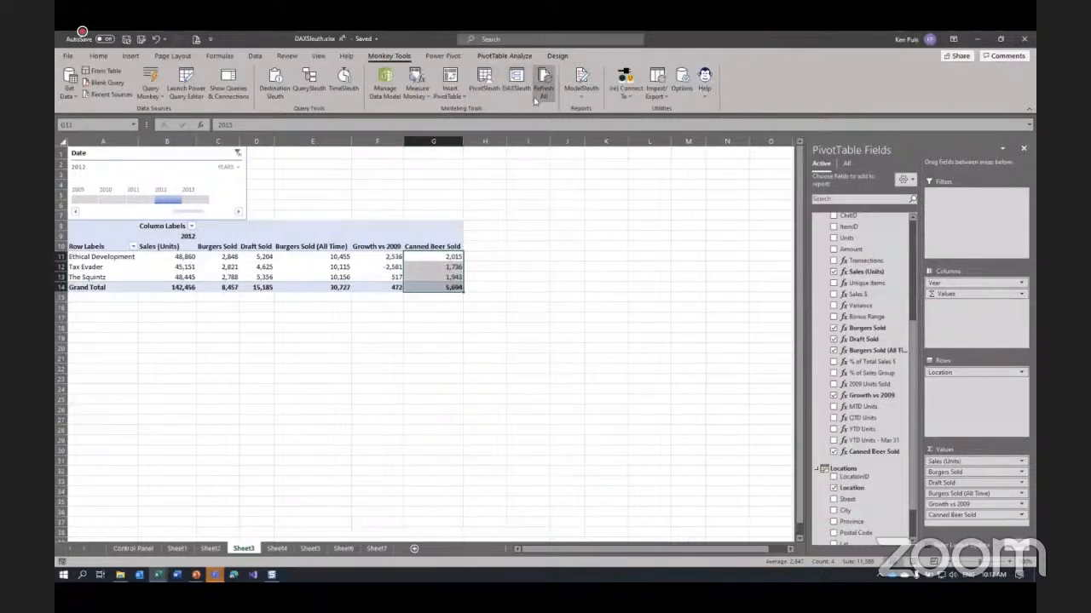
Generate a ModelSleuth Model Summary report and review its Summary Stats on model size, query loads and data sources
{"action": "left_click", "coordinate": [581, 101]}
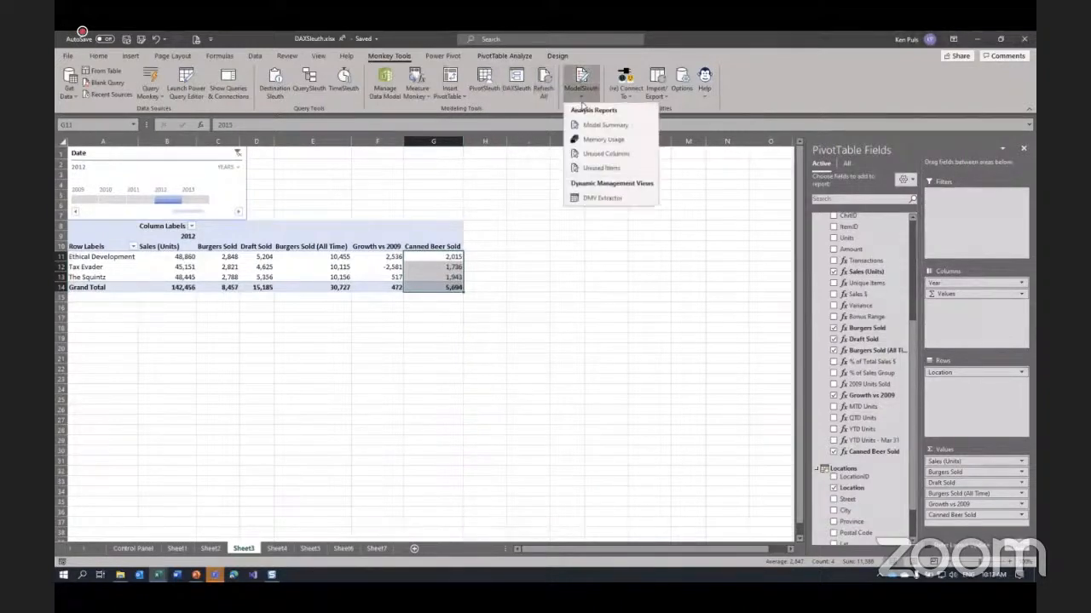
{"action": "left_click", "coordinate": [603, 126]}
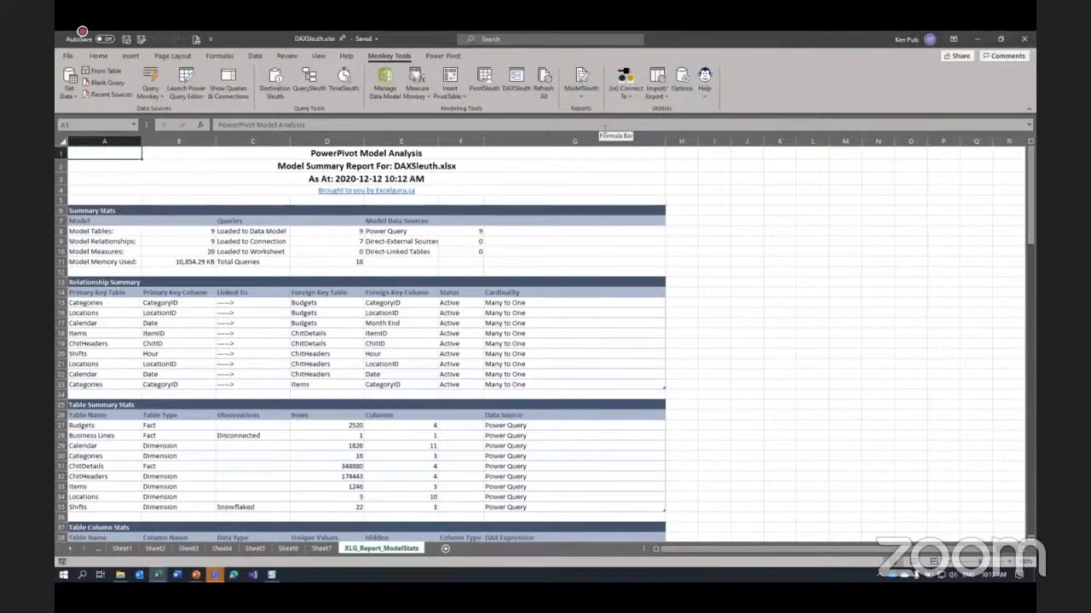
{"action": "left_click", "coordinate": [519, 141]}
{"action": "left_click_drag", "start_coordinate": [196, 231], "coordinate": [194, 255]}
{"action": "left_click", "coordinate": [196, 261]}
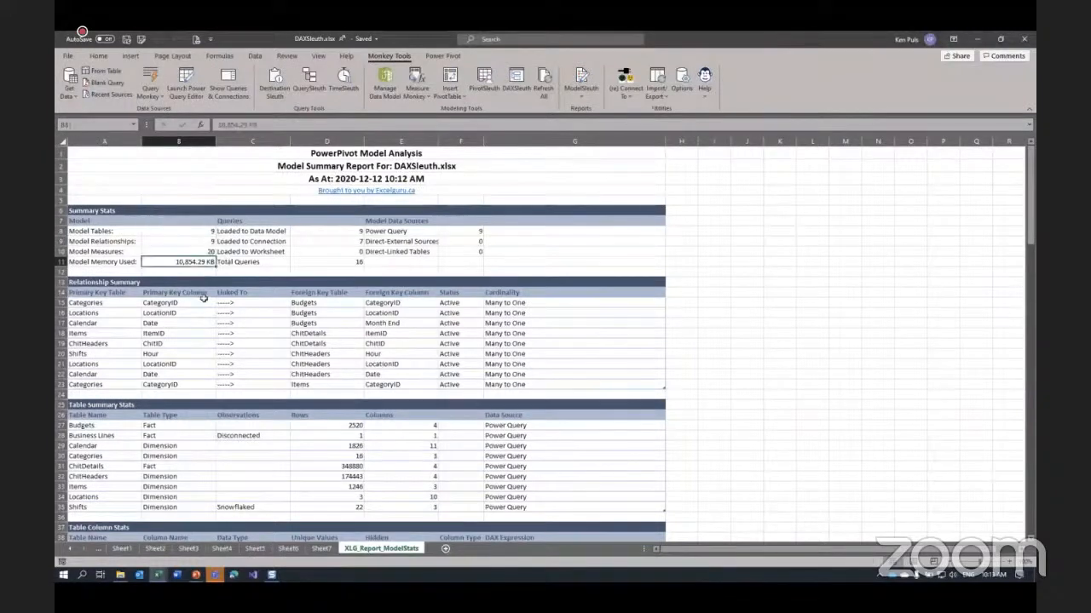
{"action": "left_click_drag", "start_coordinate": [337, 232], "coordinate": [345, 264]}
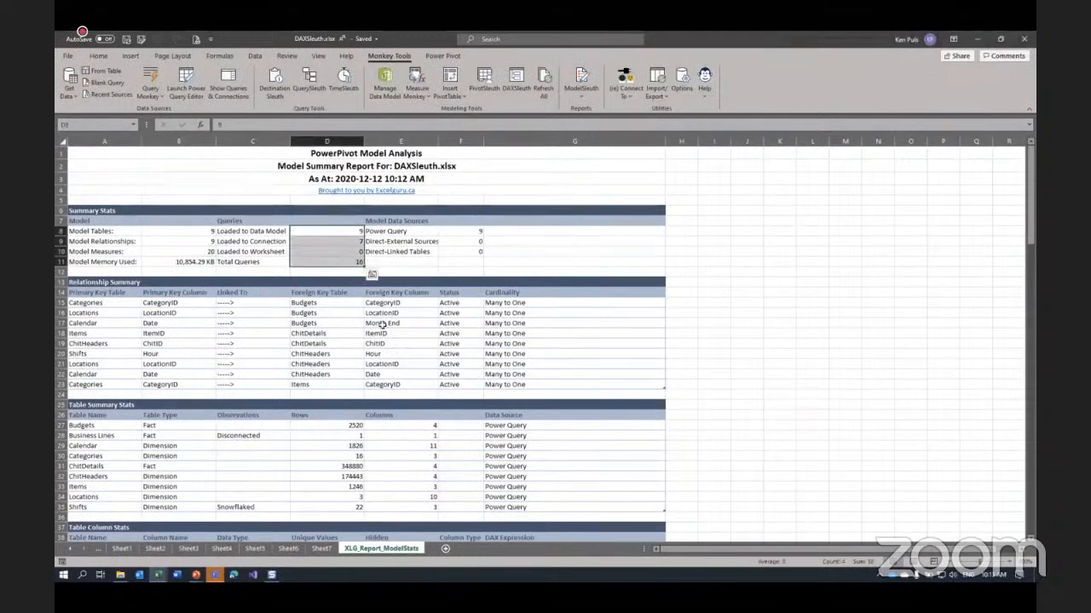
{"action": "left_click", "coordinate": [455, 248]}
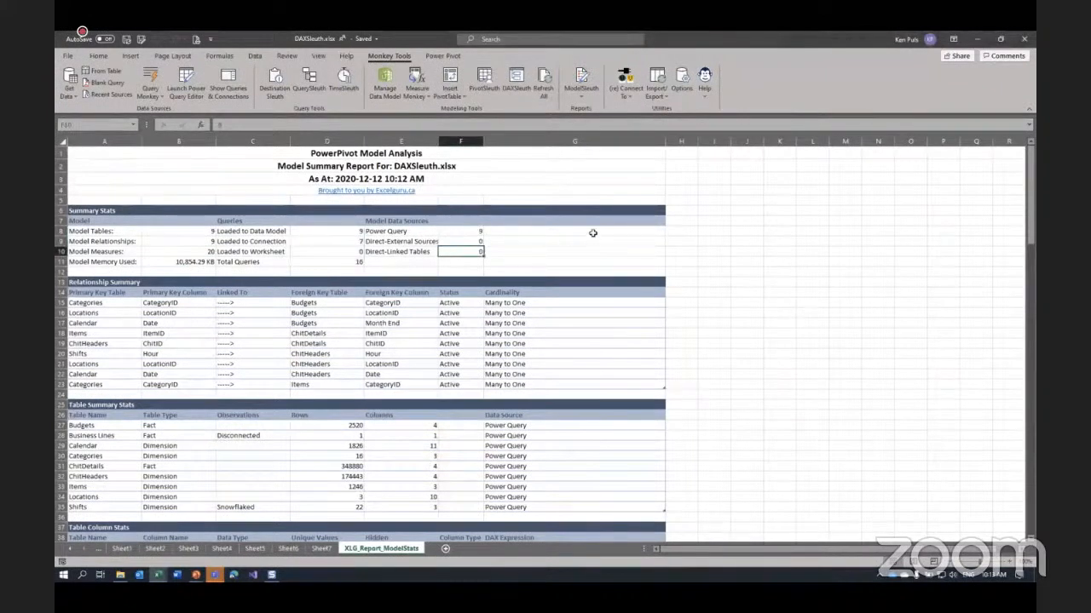
Examine the key columns, status and cardinality of the relationships in the Relationship Summary
{"action": "scroll", "coordinate": [736, 205], "scroll_direction": "down", "scroll_amount": 3}
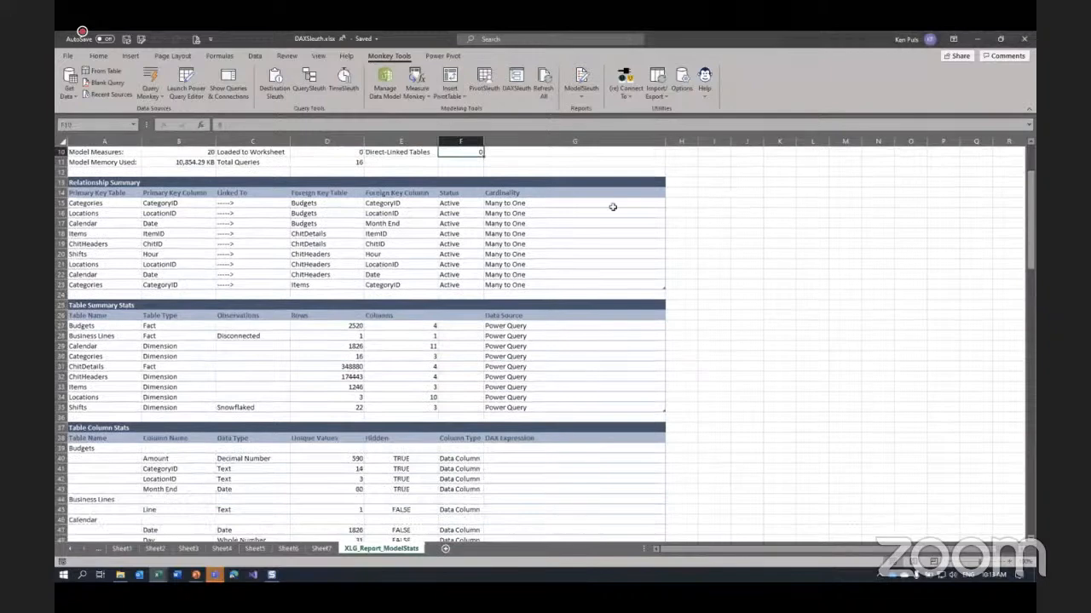
{"action": "left_click_drag", "start_coordinate": [106, 204], "coordinate": [272, 282]}
{"action": "left_click_drag", "start_coordinate": [449, 205], "coordinate": [449, 285]}
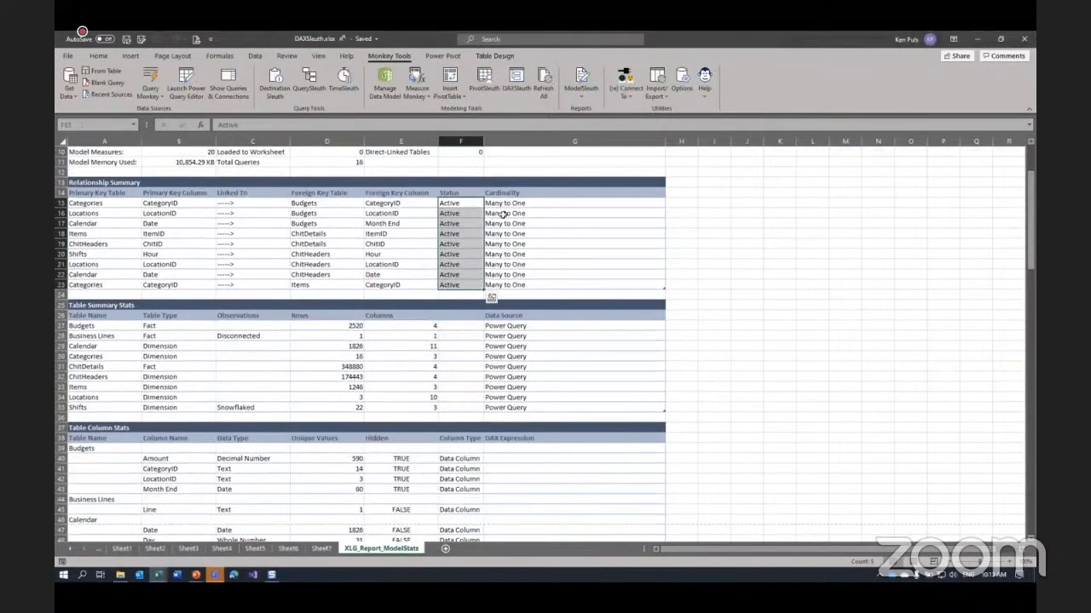
{"action": "left_click_drag", "start_coordinate": [505, 203], "coordinate": [523, 284]}
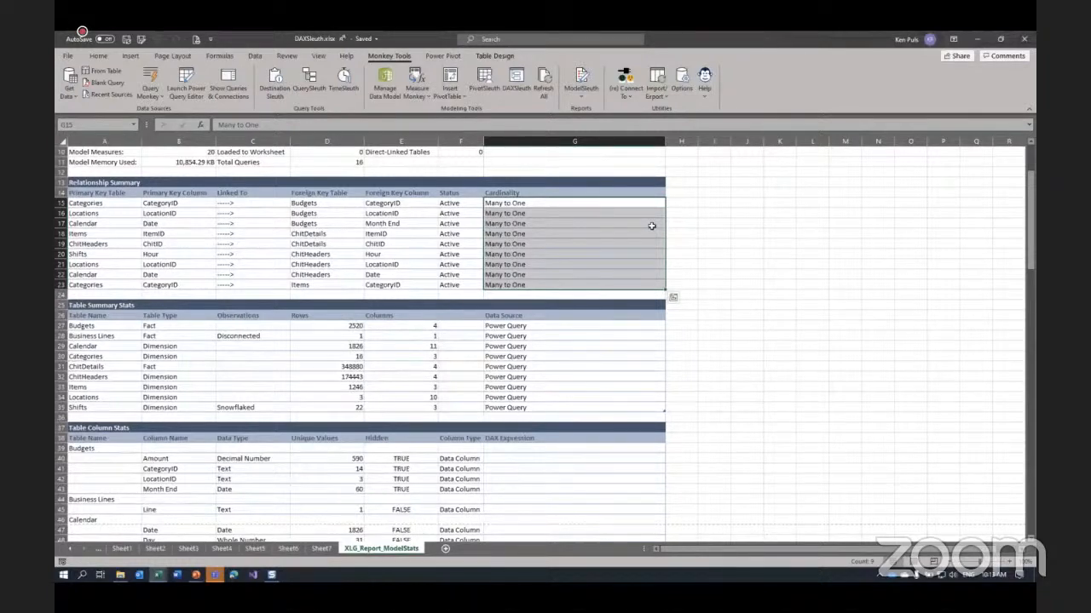
Review the Observations column of the Table Summary Stats, checking the Business Lines and Shifts entries
{"action": "left_click", "coordinate": [247, 324]}
{"action": "left_click_drag", "start_coordinate": [247, 324], "coordinate": [260, 407]}
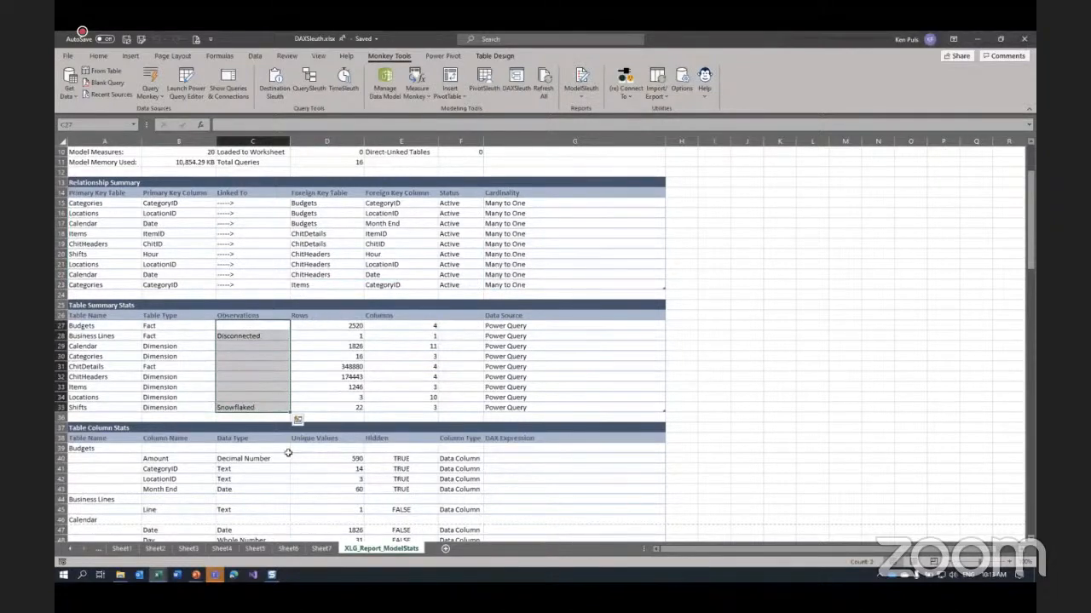
{"action": "left_click", "coordinate": [248, 338]}
{"action": "left_click", "coordinate": [263, 407]}
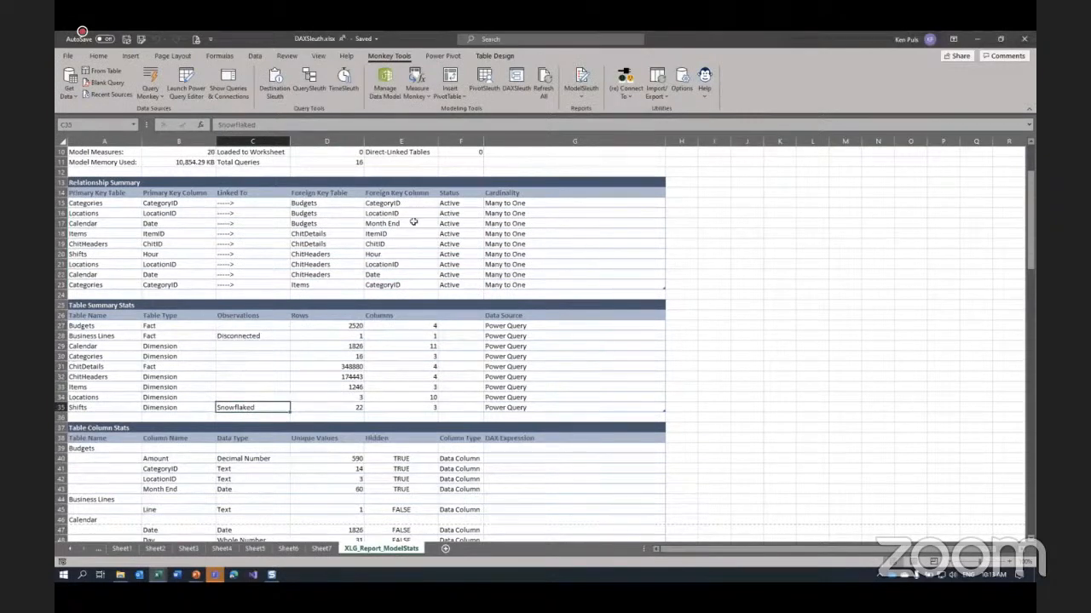
Open the data model diagram, move the Shifts table closer to ChitHeaders and close Power Pivot
{"action": "left_click", "coordinate": [381, 91]}
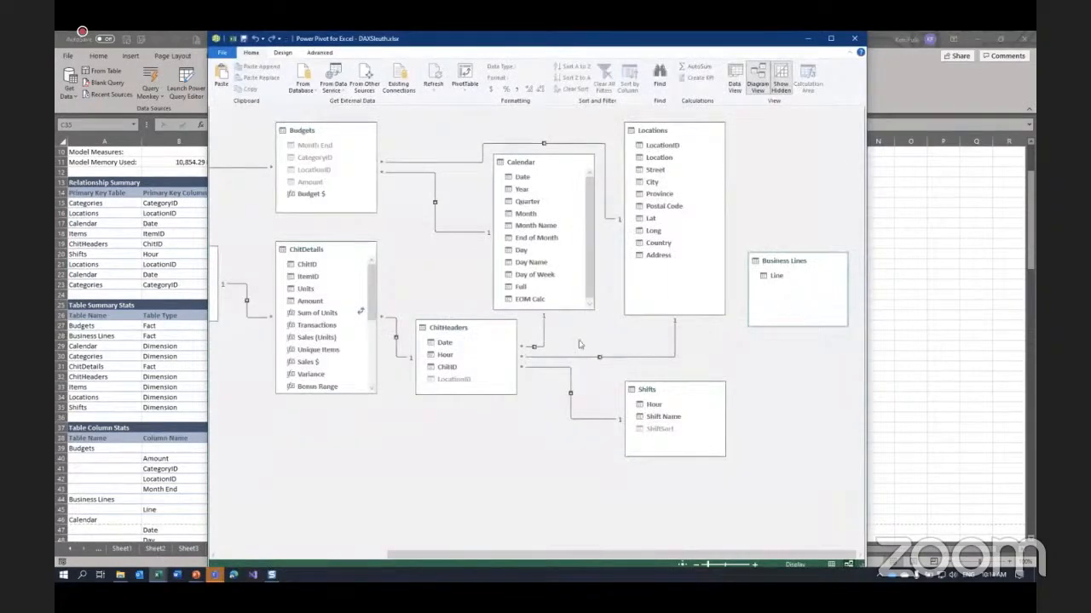
{"action": "left_click", "coordinate": [449, 332]}
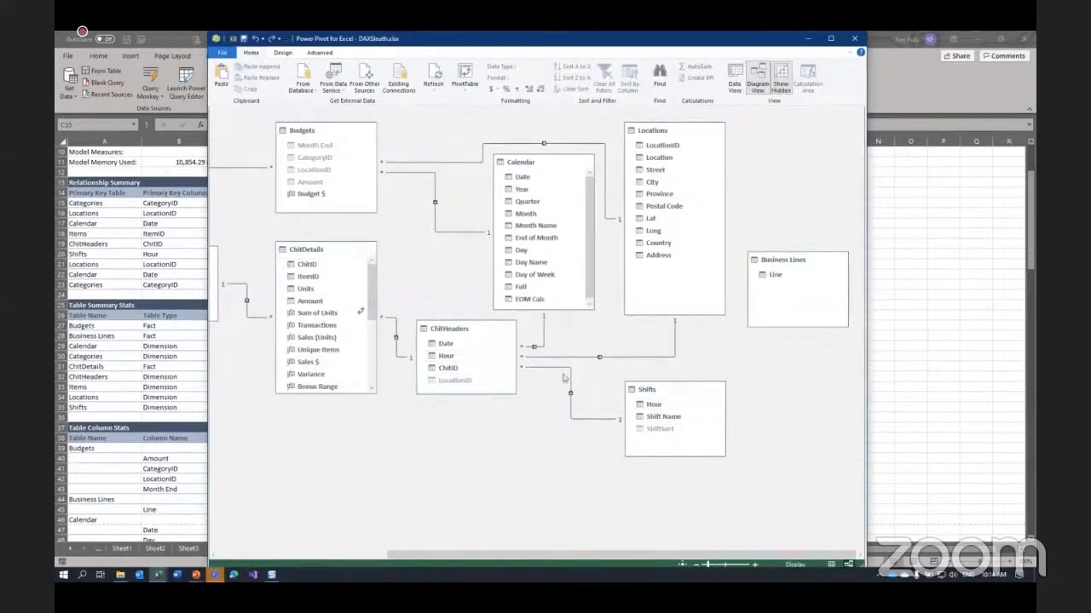
{"action": "left_click_drag", "start_coordinate": [655, 392], "coordinate": [607, 395]}
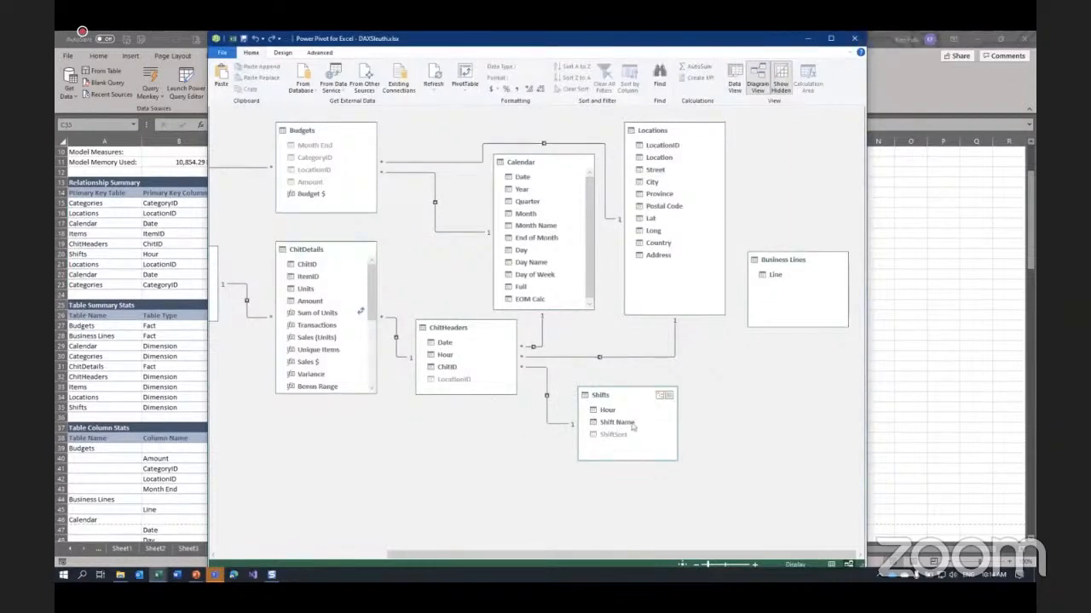
{"action": "left_click", "coordinate": [852, 39]}
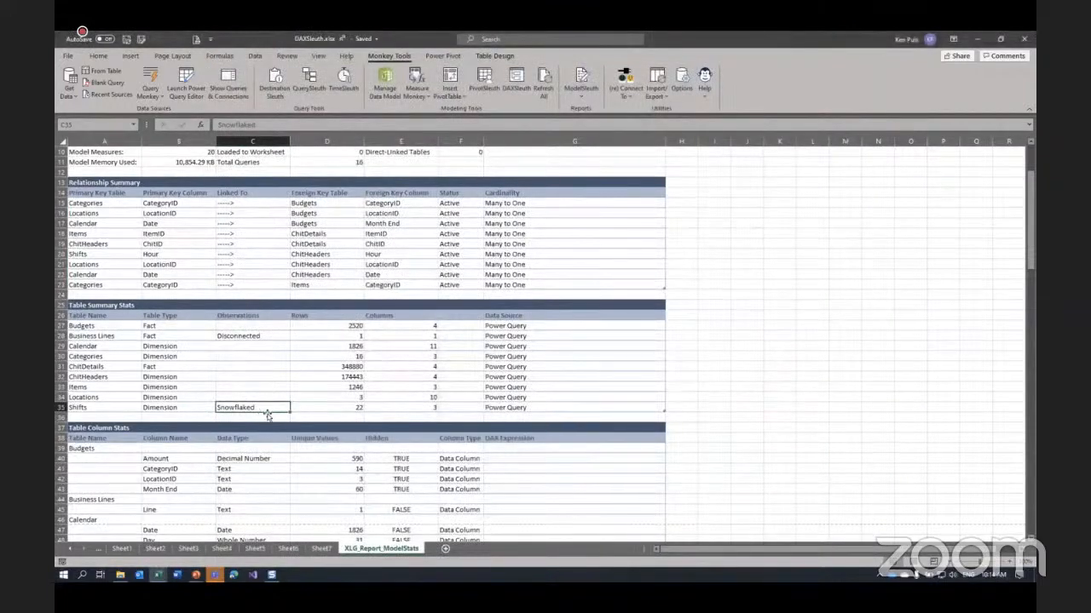
Examine the Table Column Stats for unique values, hidden status and the EOM Calc column's DAX expression
{"action": "scroll", "coordinate": [451, 319], "scroll_direction": "down", "scroll_amount": 7}
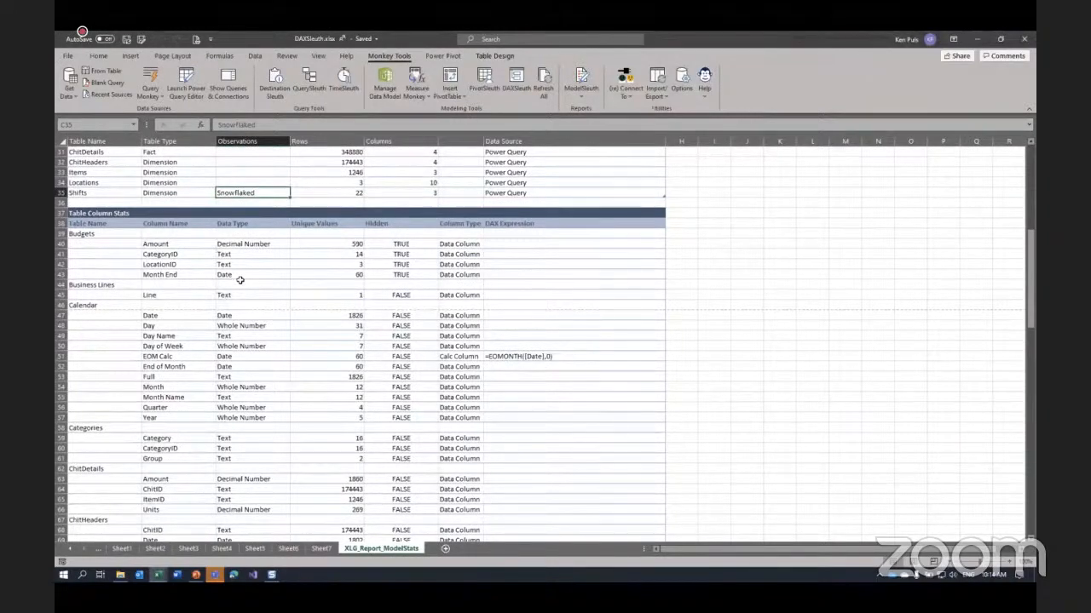
{"action": "left_click_drag", "start_coordinate": [356, 243], "coordinate": [358, 274]}
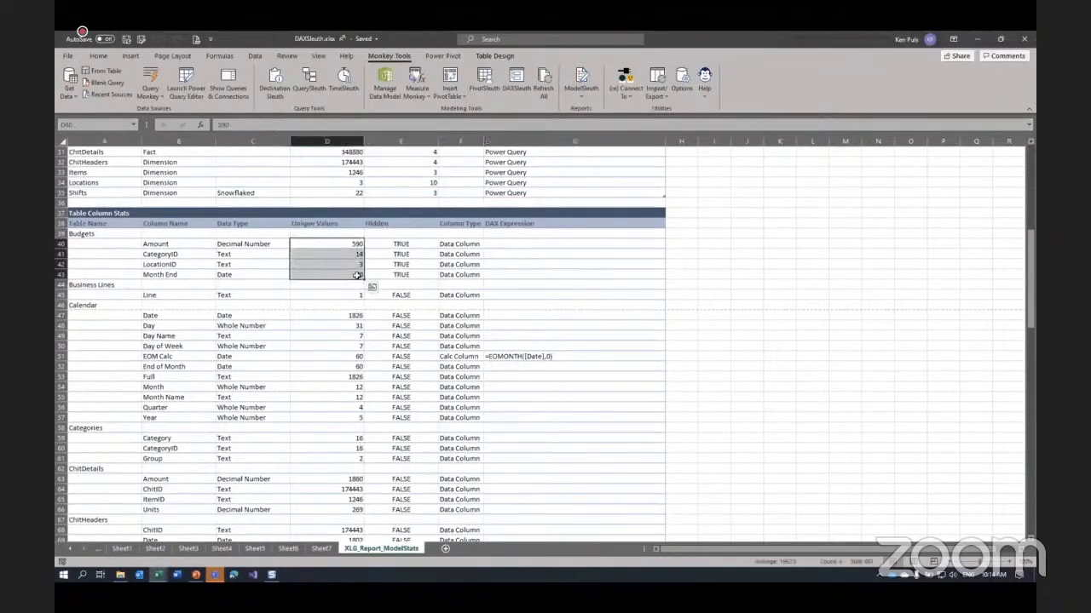
{"action": "left_click_drag", "start_coordinate": [418, 243], "coordinate": [423, 274]}
{"action": "left_click", "coordinate": [418, 295]}
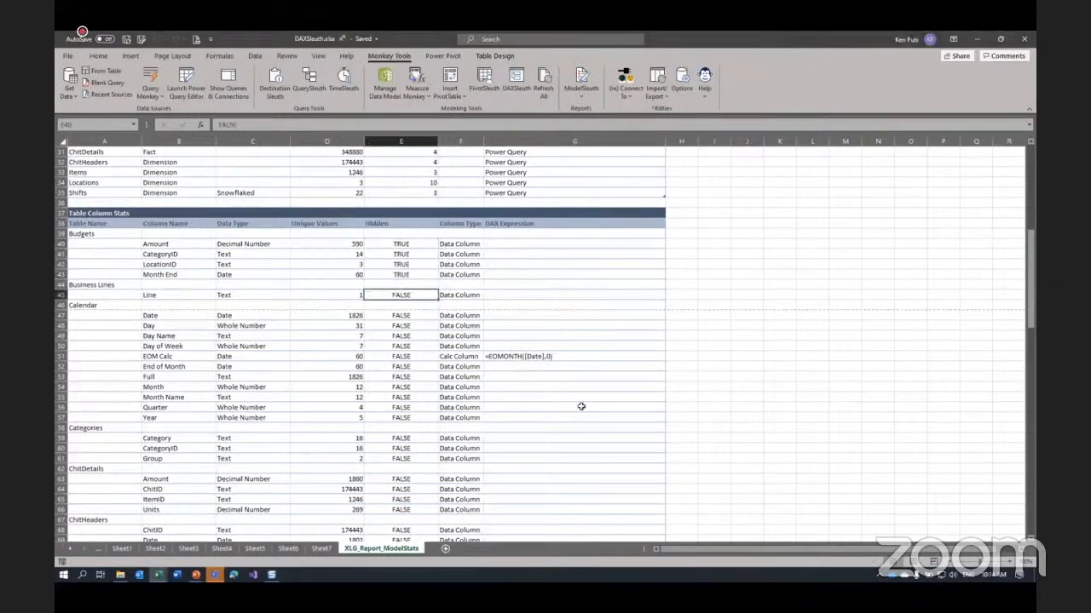
{"action": "left_click", "coordinate": [550, 358]}
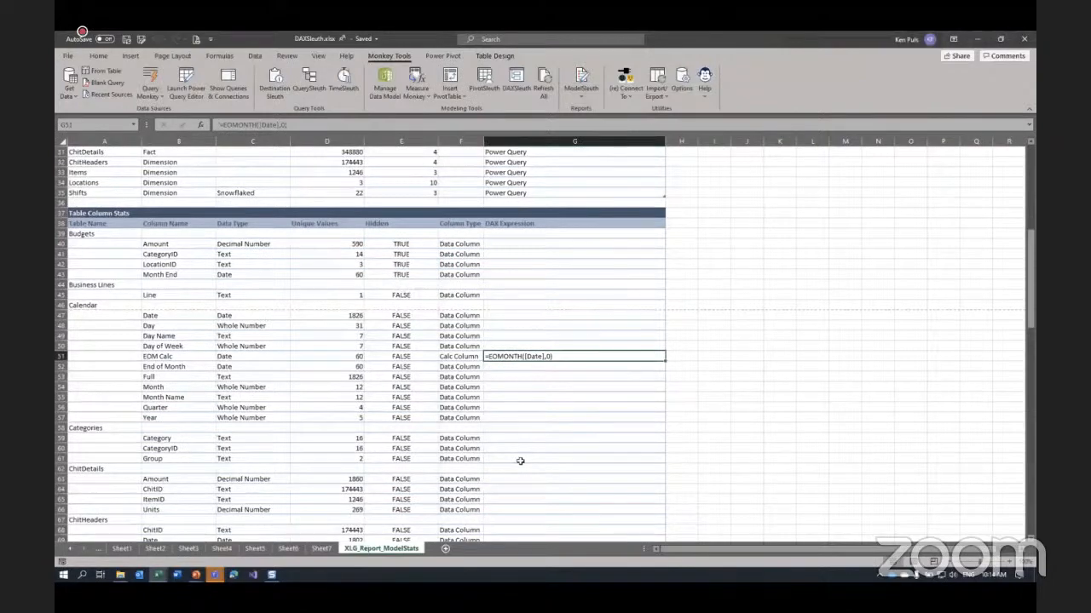
Check the Sum of Units usage in Measure Stats and turn on filter buttons for that table
{"action": "scroll", "coordinate": [520, 461], "scroll_direction": "down", "scroll_amount": 18}
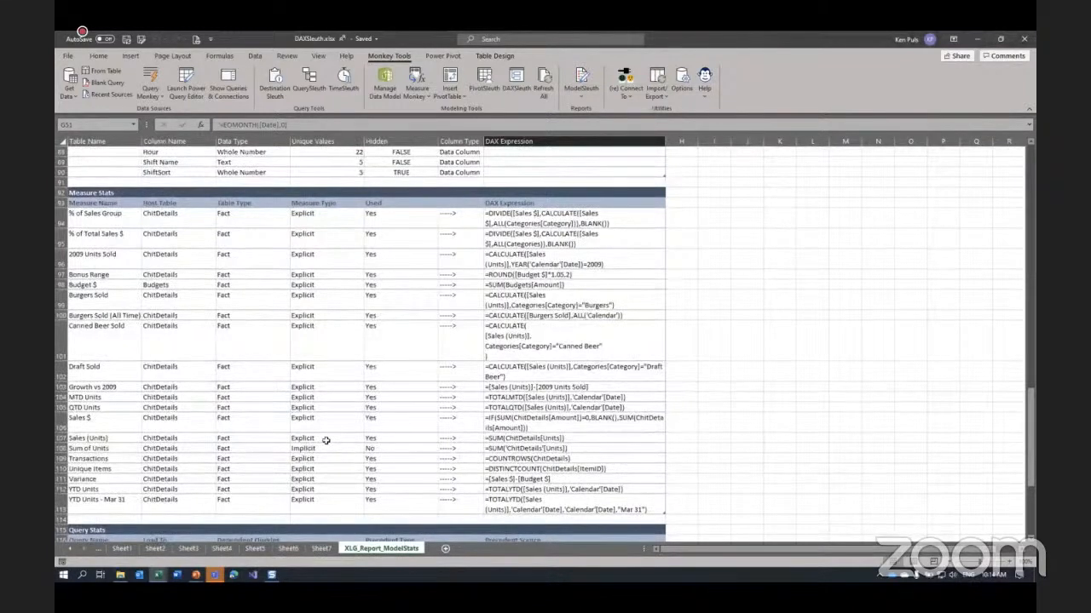
{"action": "left_click", "coordinate": [379, 448]}
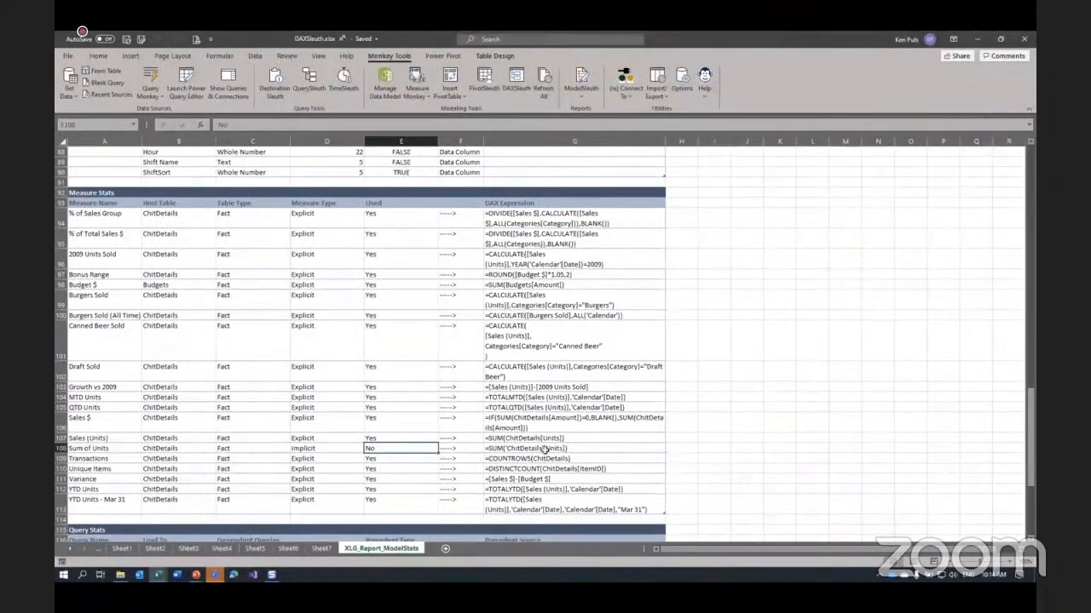
{"action": "left_click", "coordinate": [528, 204]}
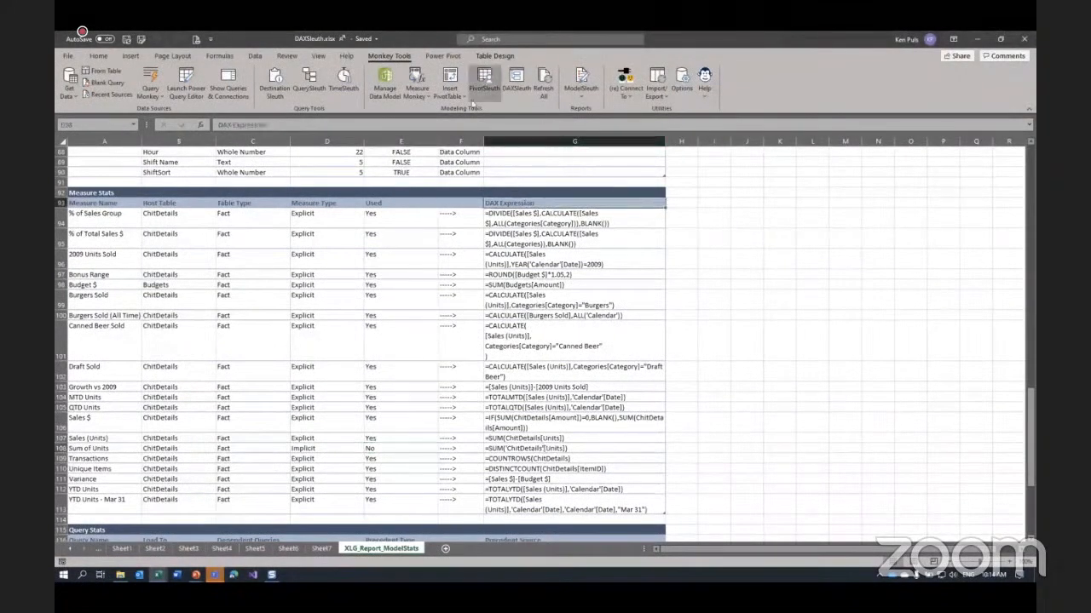
{"action": "left_click", "coordinate": [495, 56]}
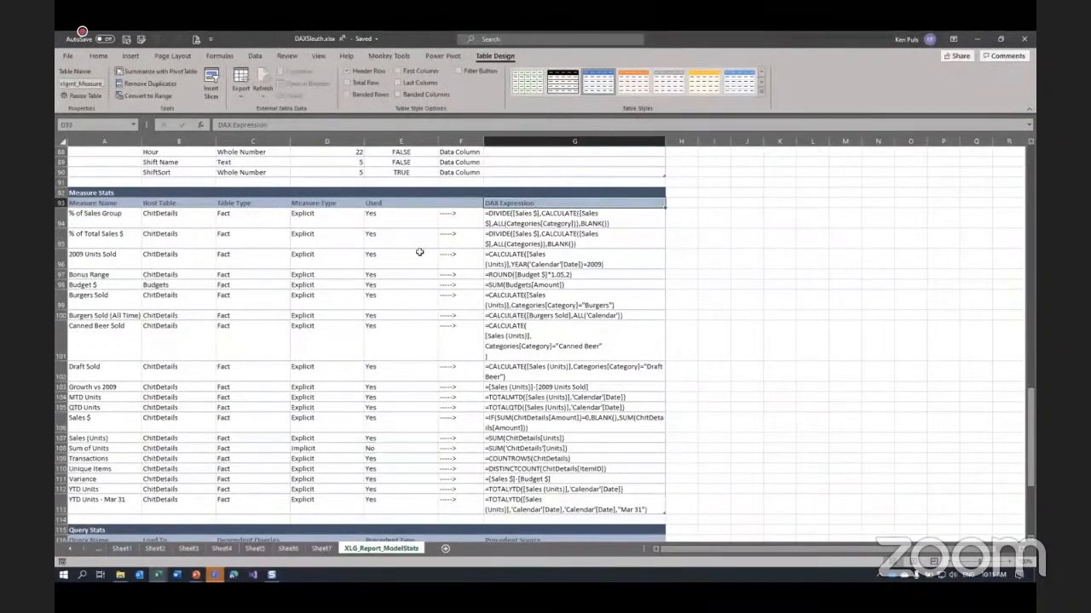
{"action": "left_click", "coordinate": [458, 71]}
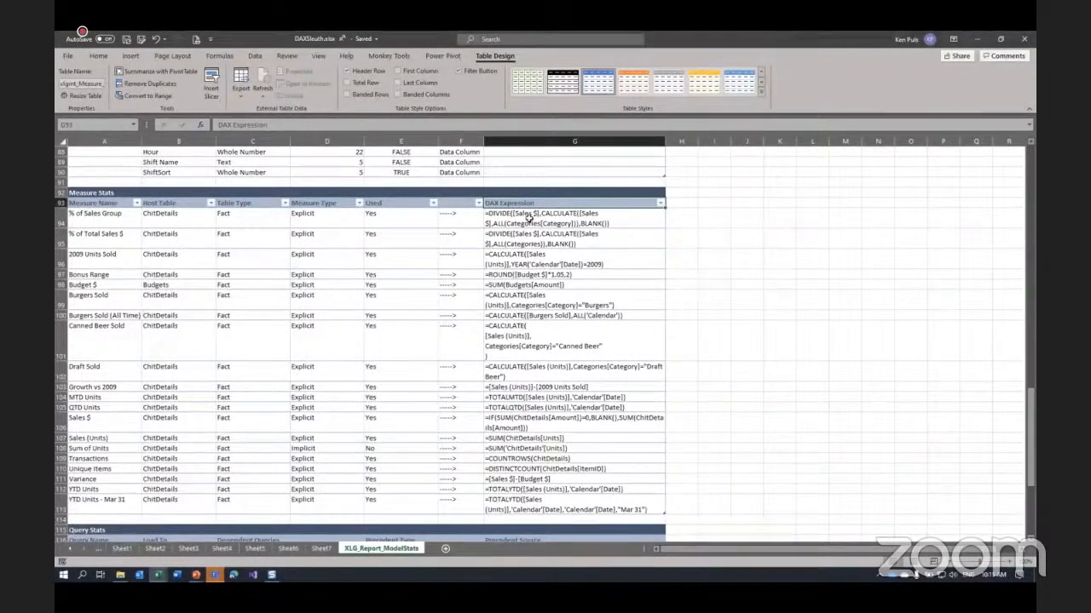
Highlight all DAX expressions in Measure Stats and look over the Query Stats section beneath it
{"action": "left_click_drag", "start_coordinate": [528, 219], "coordinate": [542, 509]}
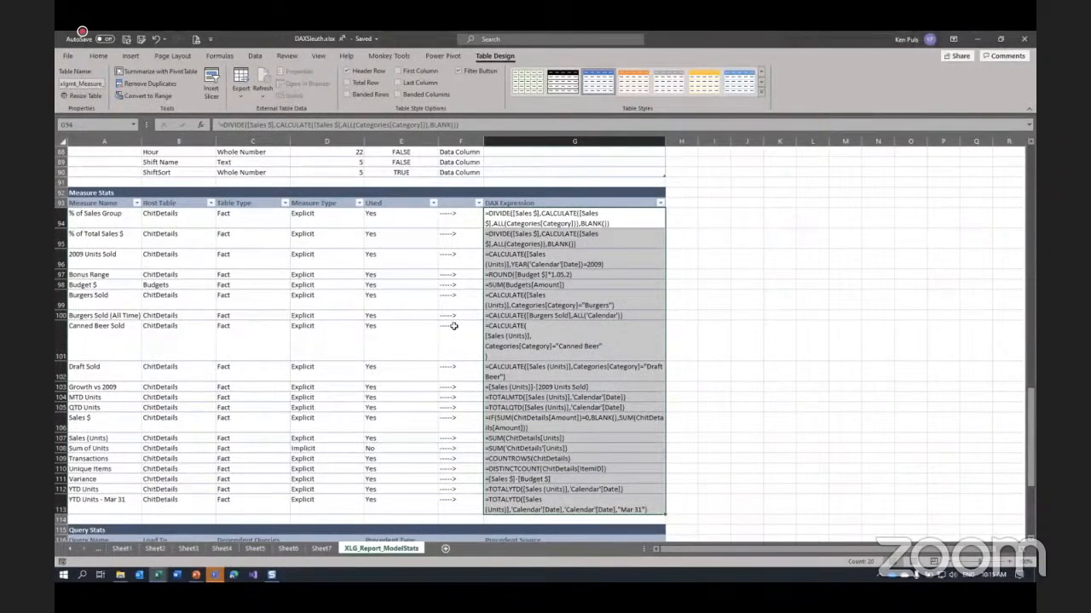
{"action": "scroll", "coordinate": [453, 326], "scroll_direction": "down", "scroll_amount": 7}
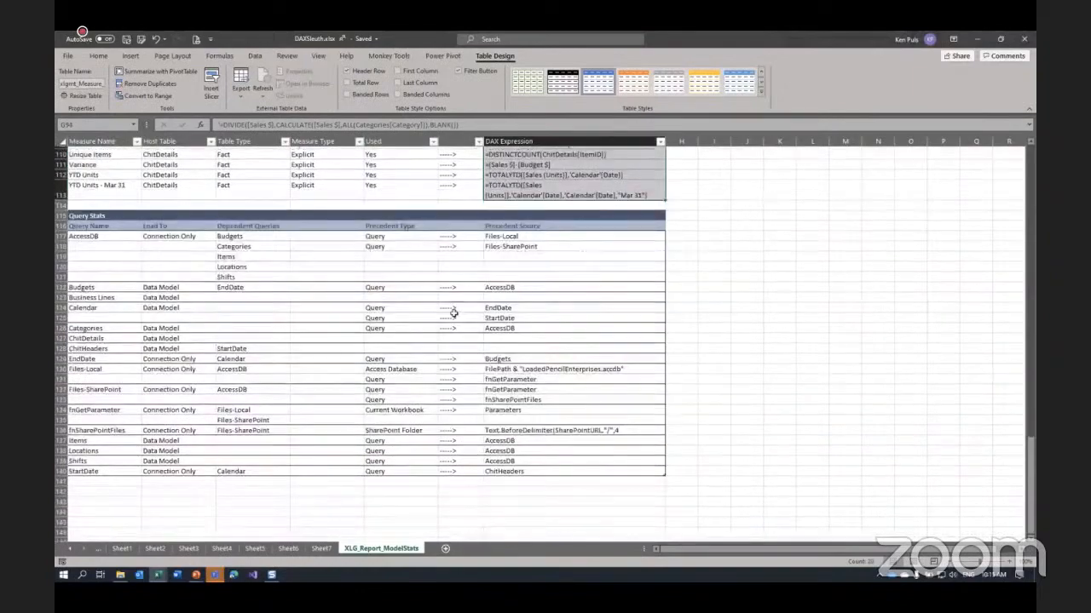
{"action": "scroll", "coordinate": [436, 318], "scroll_direction": "up", "scroll_amount": 1}
Turn on filter buttons for Query Stats and filter Precedent Type to Access Database, Current Workbook and SharePoint Folder
{"action": "left_click", "coordinate": [323, 237]}
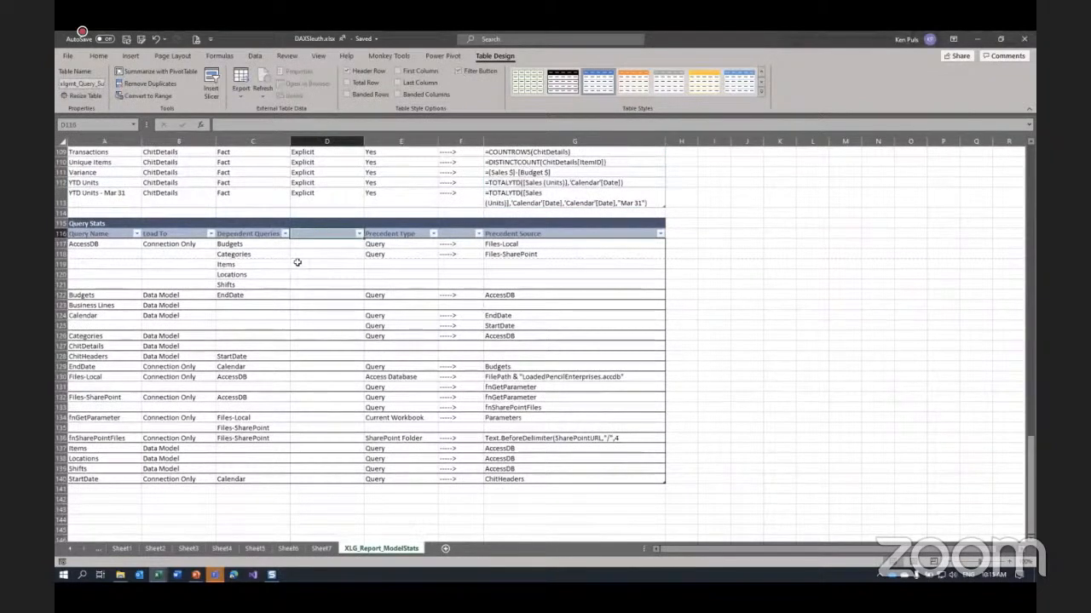
{"action": "left_click", "coordinate": [433, 233]}
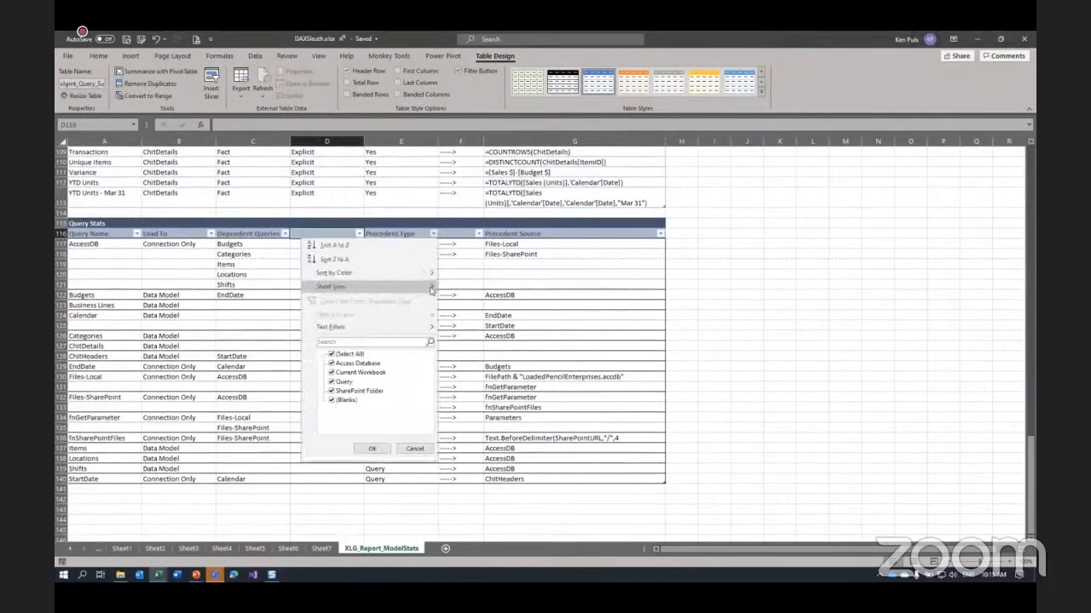
{"action": "left_click", "coordinate": [332, 354]}
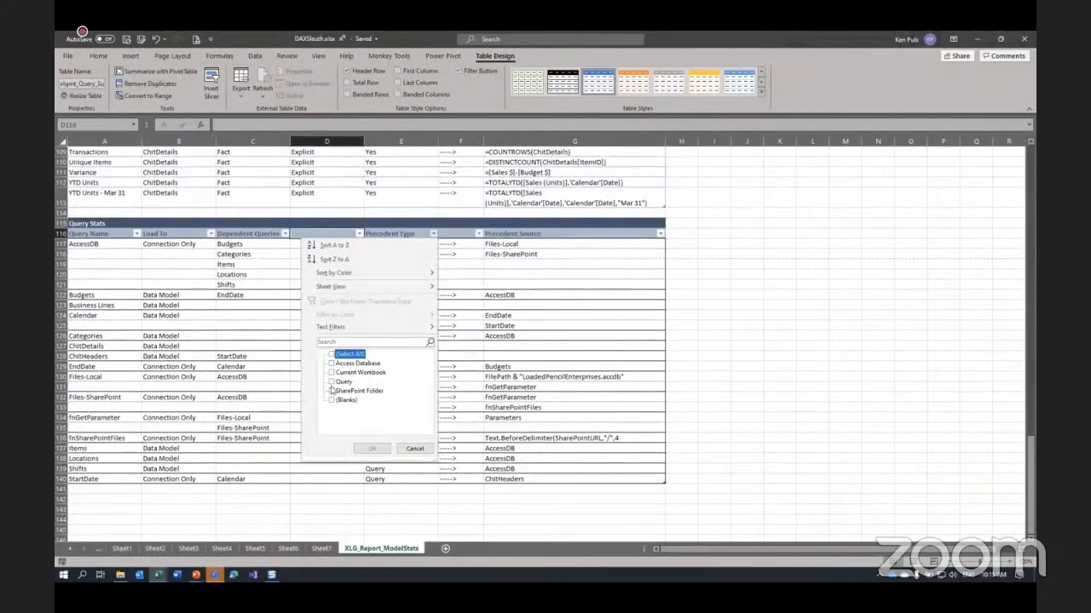
{"action": "left_click", "coordinate": [332, 353]}
{"action": "left_click", "coordinate": [332, 381]}
{"action": "left_click", "coordinate": [331, 399]}
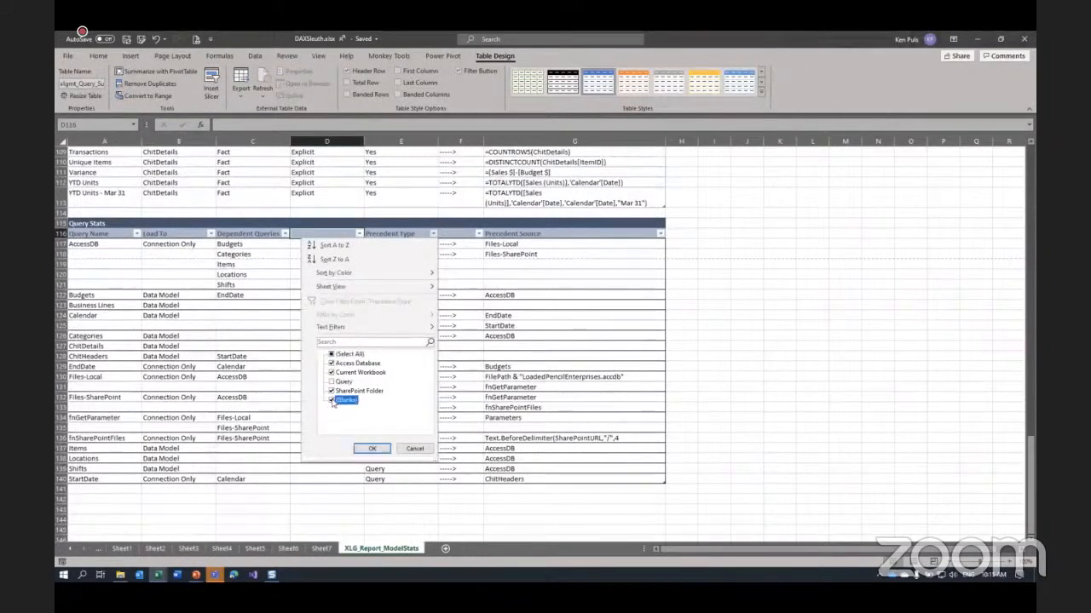
{"action": "left_click", "coordinate": [371, 448]}
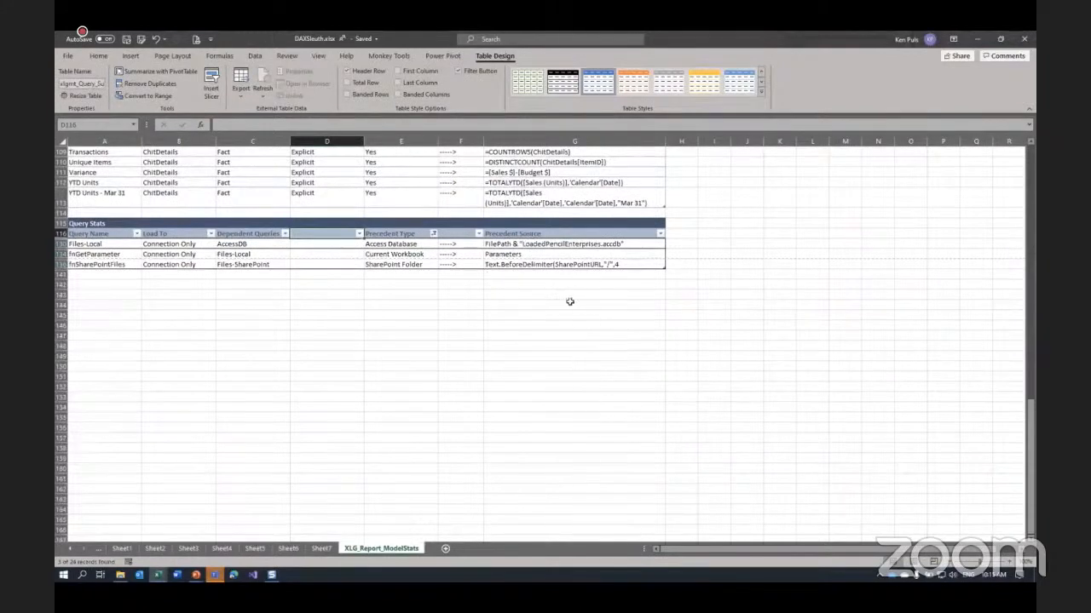
Restore all Precedent Type entries in the Query Stats table
{"action": "left_click", "coordinate": [434, 234]}
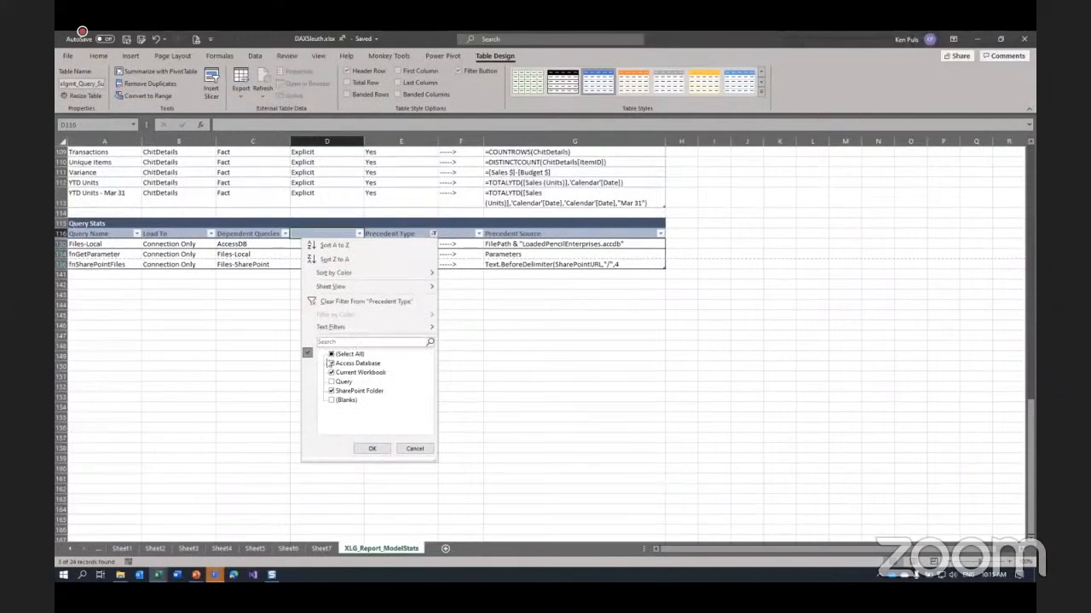
{"action": "left_click", "coordinate": [331, 354]}
{"action": "left_click", "coordinate": [372, 448]}
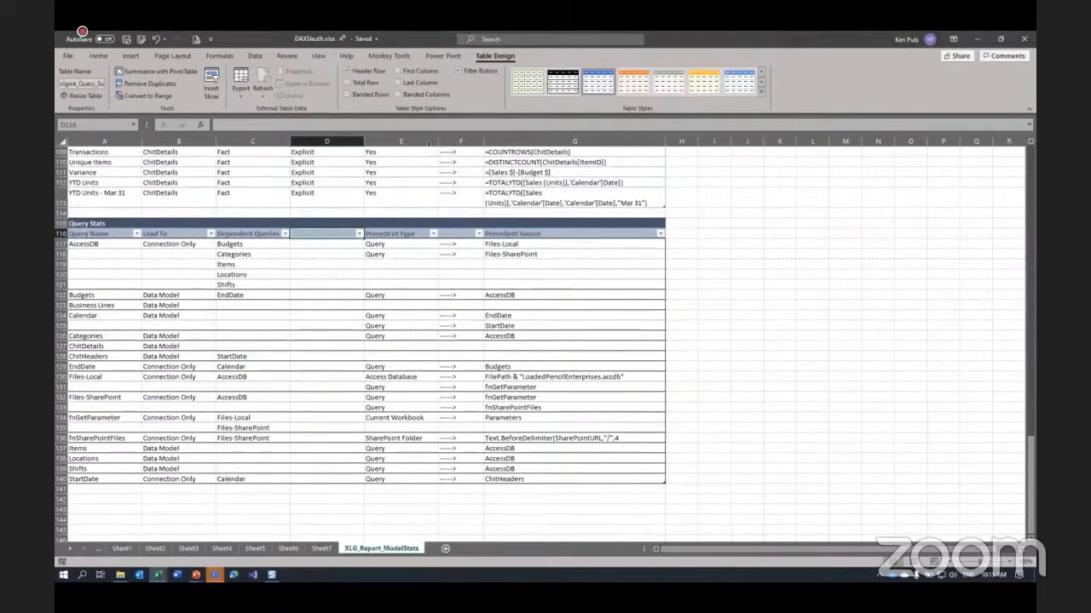
Generate the ModelSleuth Memory Usage report for the data model
{"action": "left_click", "coordinate": [388, 55]}
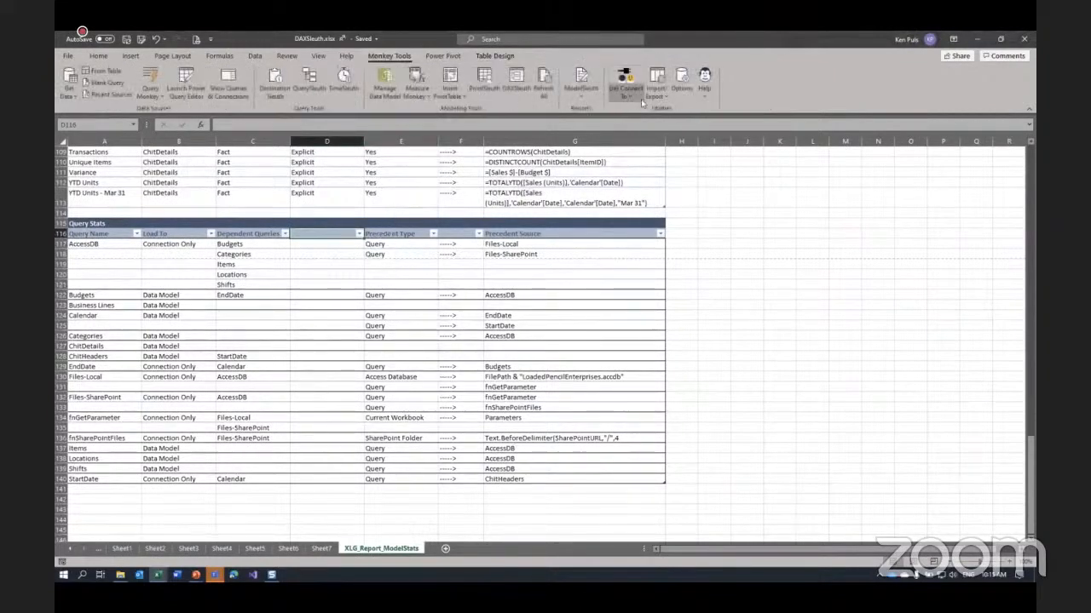
{"action": "left_click", "coordinate": [594, 101]}
{"action": "left_click", "coordinate": [601, 142]}
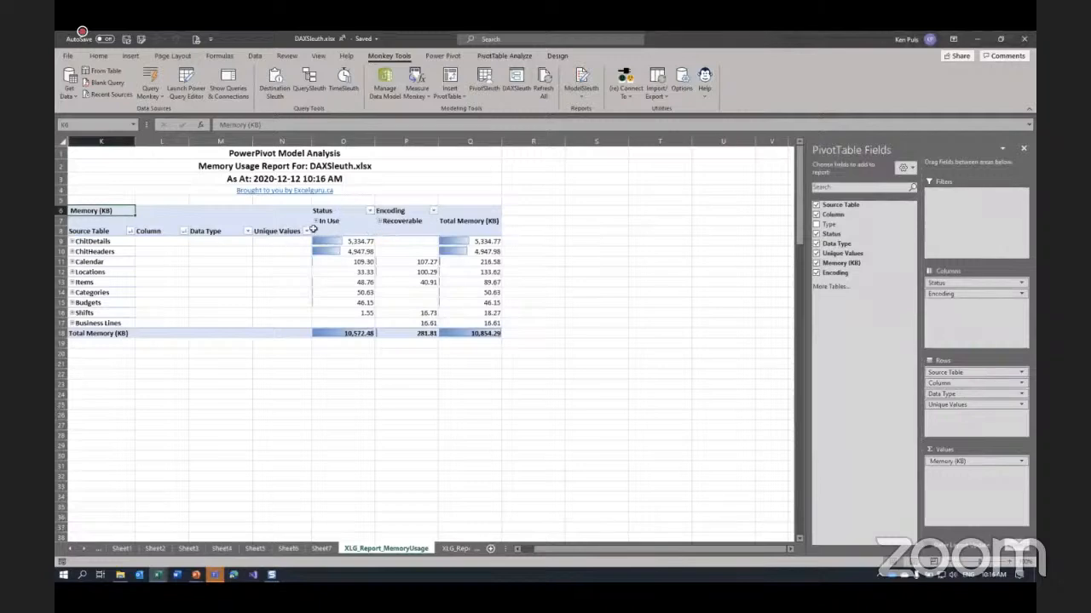
Expand ChitDetails, ChitHeaders and Calendar in the memory report and check the recoverable memory of Calendar's unused columns
{"action": "left_click", "coordinate": [73, 241]}
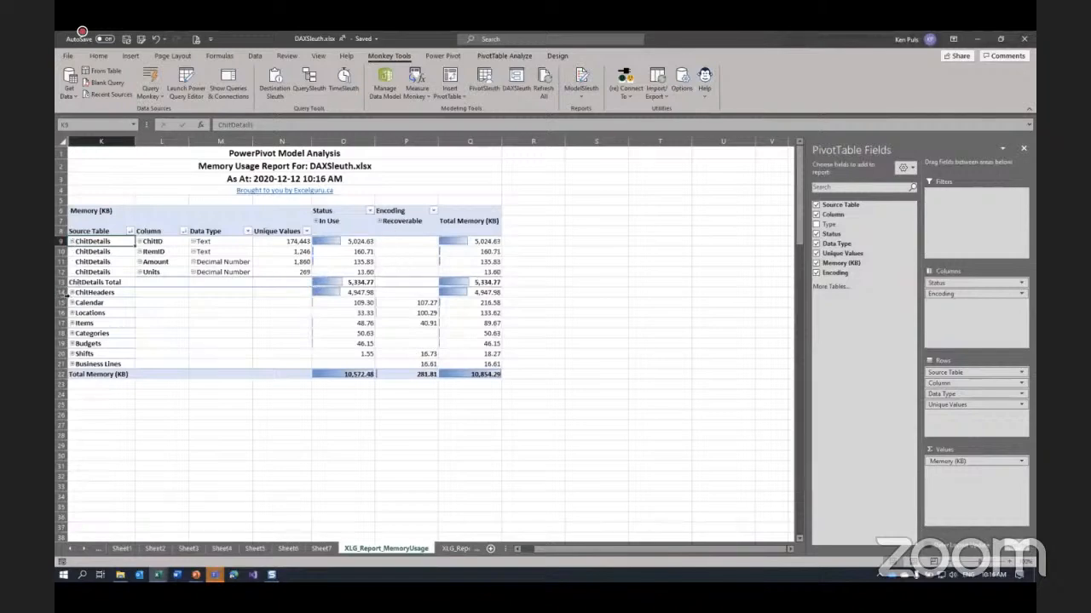
{"action": "left_click", "coordinate": [73, 292]}
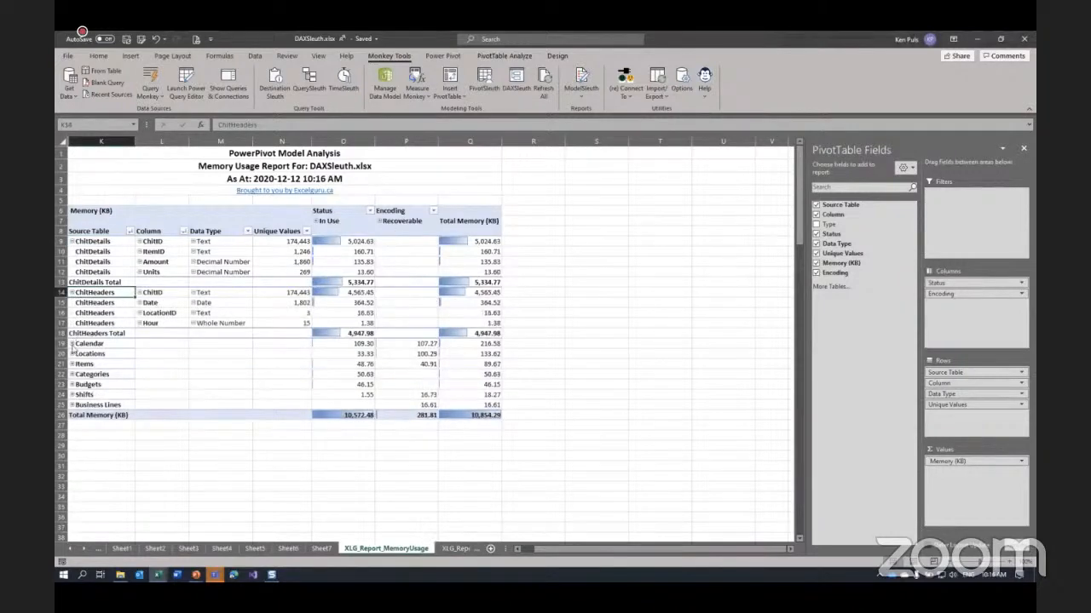
{"action": "left_click", "coordinate": [71, 343]}
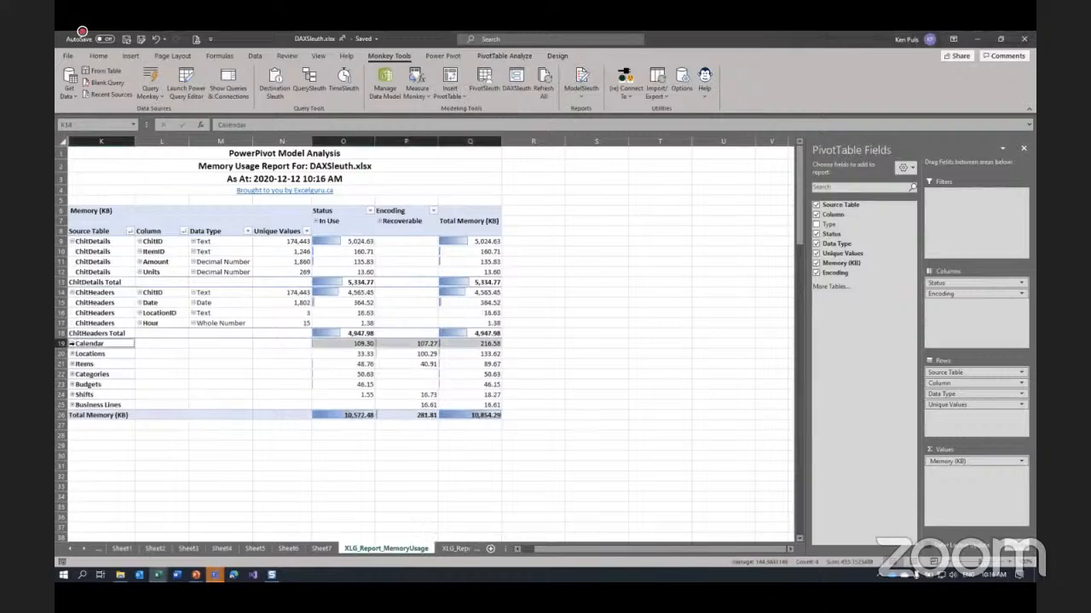
{"action": "left_click", "coordinate": [73, 344]}
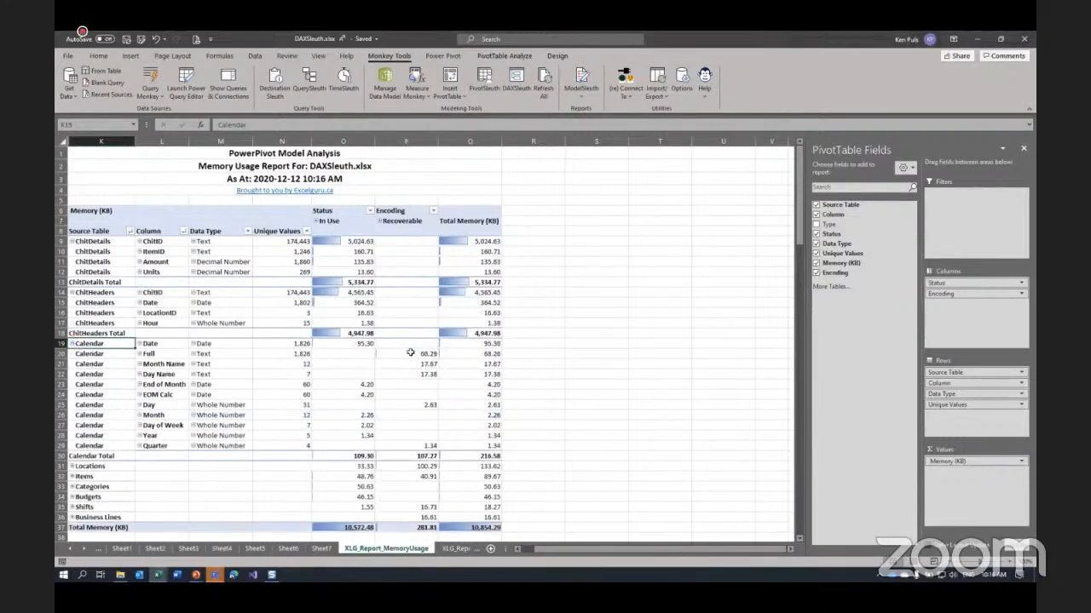
{"action": "left_click_drag", "start_coordinate": [409, 352], "coordinate": [413, 377]}
{"action": "left_click", "coordinate": [421, 404]}
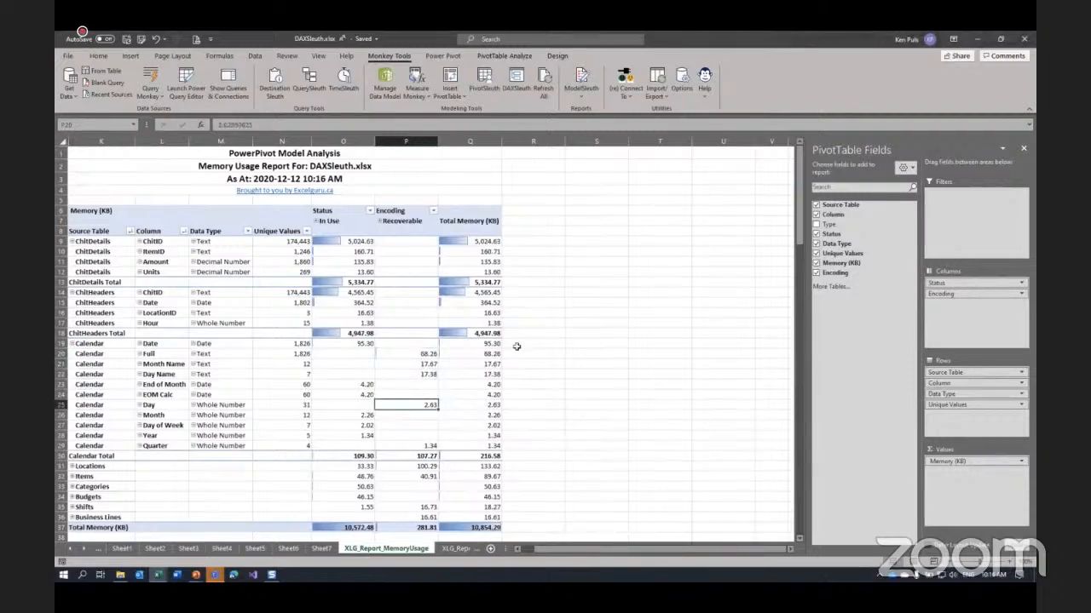
Generate the ModelSleuth Unused Items report and check its counts for measures and queries
{"action": "left_click", "coordinate": [582, 85]}
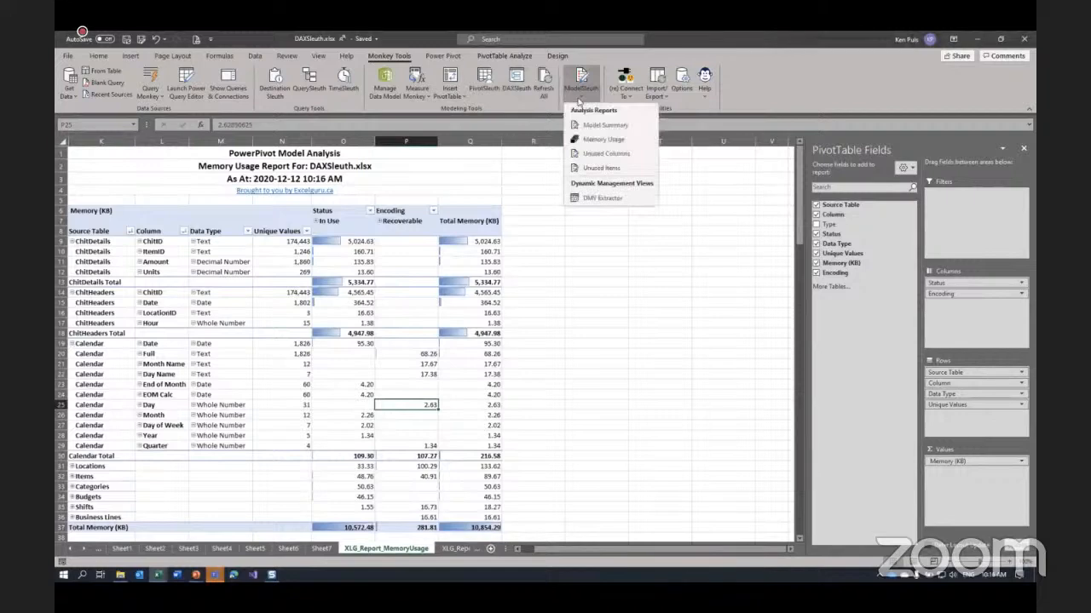
{"action": "left_click", "coordinate": [614, 169]}
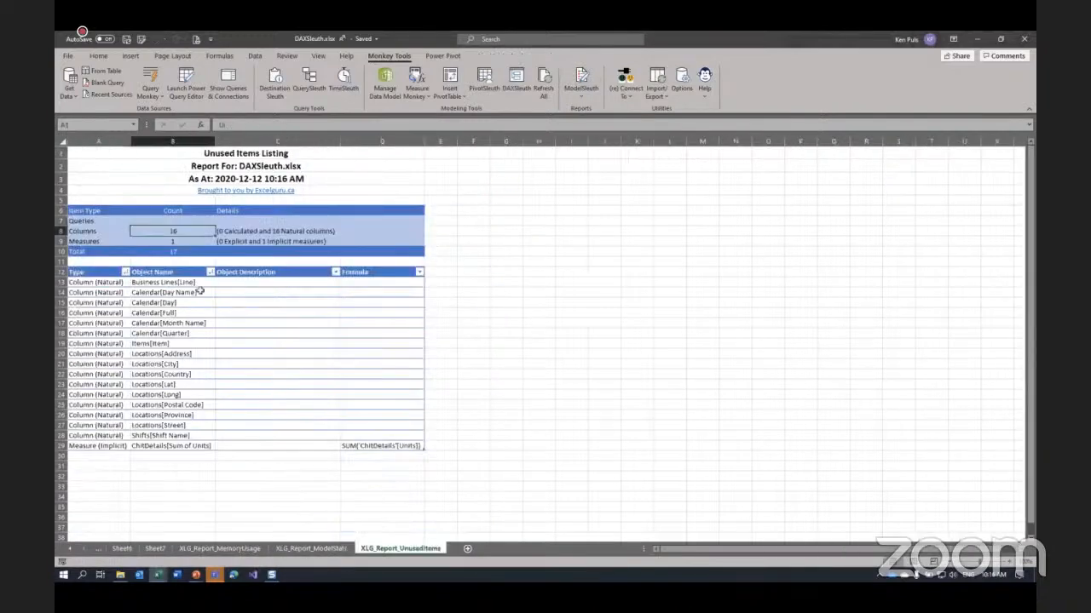
{"action": "key", "text": "Down"}
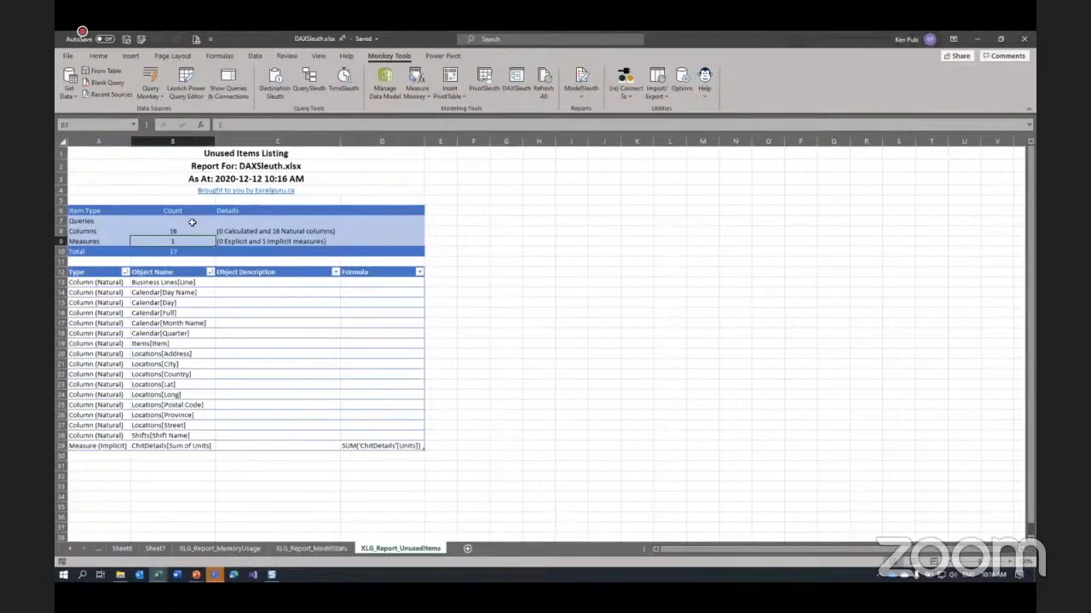
{"action": "left_click", "coordinate": [192, 223]}
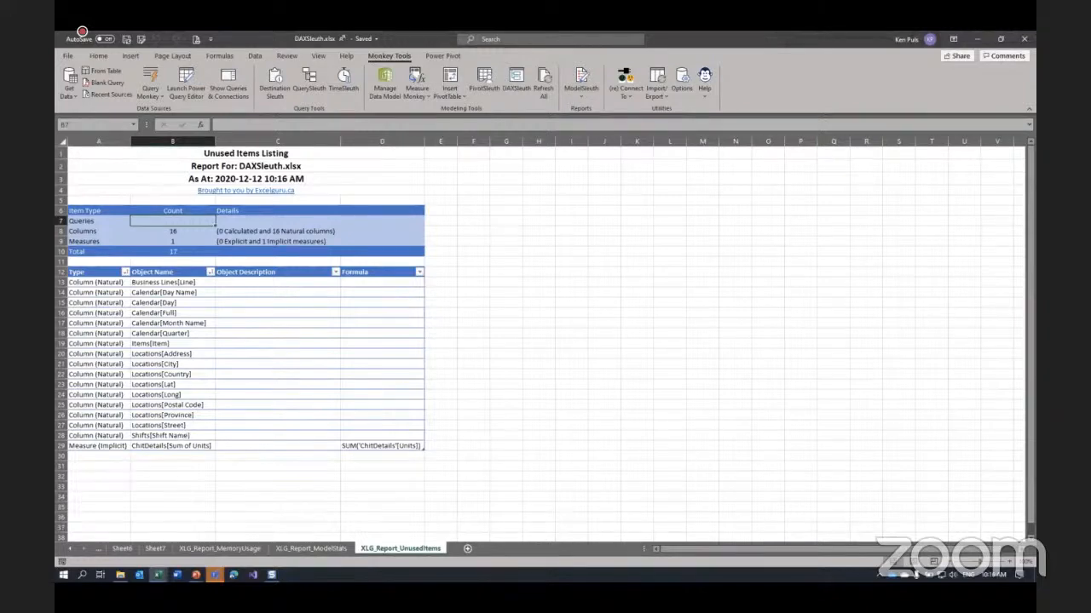
Switch to the ModelSleuth - EA.xlsm workbook and review the sheets listed in its Table of Contents
{"action": "key", "text": "alt+Tab"}
{"action": "key", "text": "alt+Tab"}
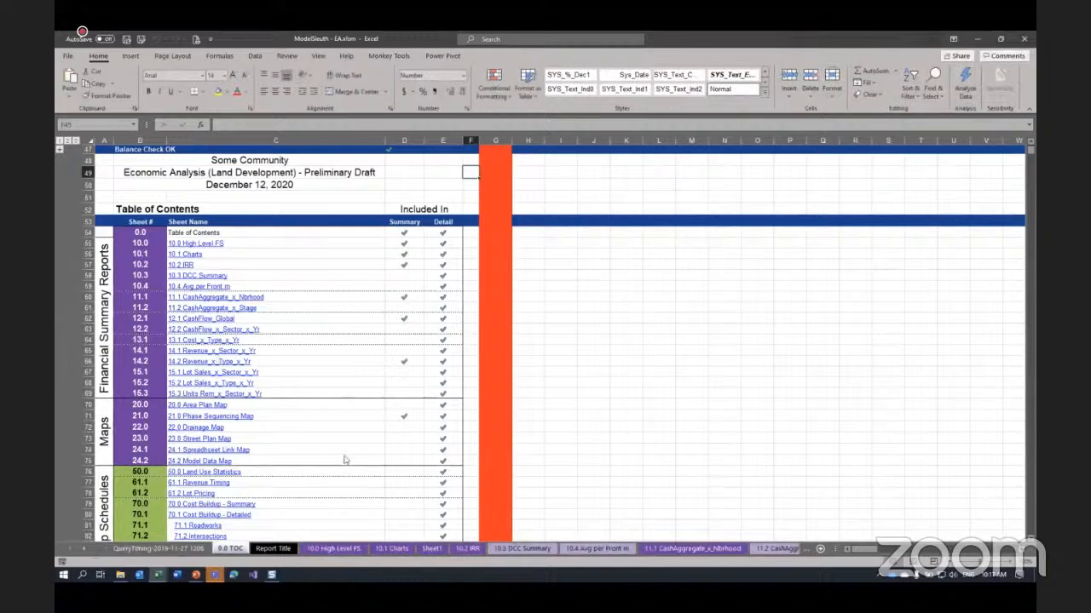
{"action": "left_click", "coordinate": [85, 551]}
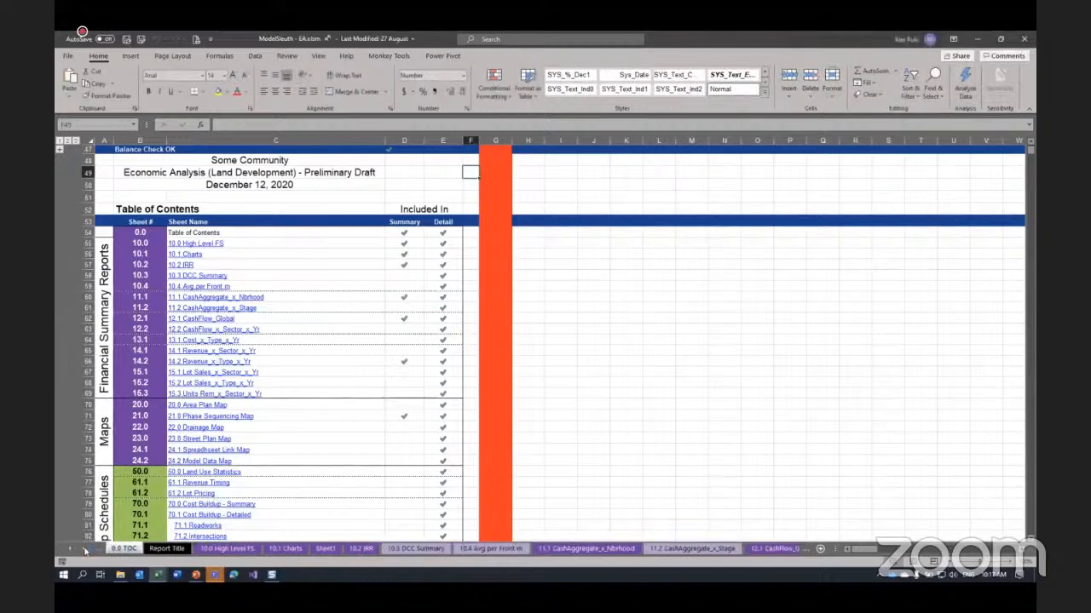
{"action": "left_click", "coordinate": [85, 551]}
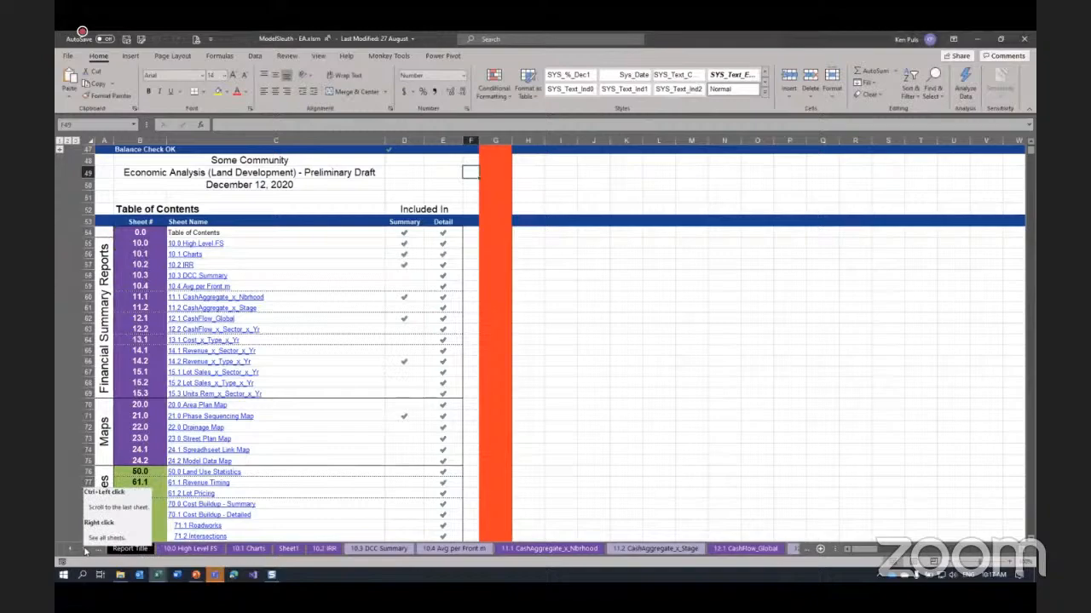
{"action": "scroll", "coordinate": [388, 405], "scroll_direction": "down", "scroll_amount": 6}
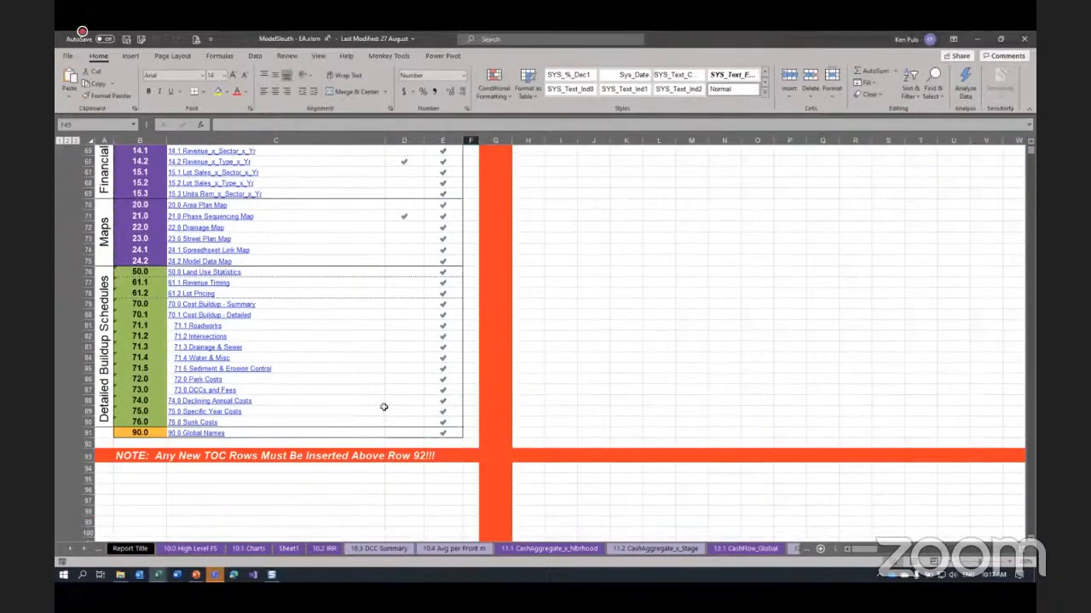
{"action": "scroll", "coordinate": [384, 407], "scroll_direction": "up", "scroll_amount": 2}
{"action": "scroll", "coordinate": [383, 407], "scroll_direction": "up", "scroll_amount": 4}
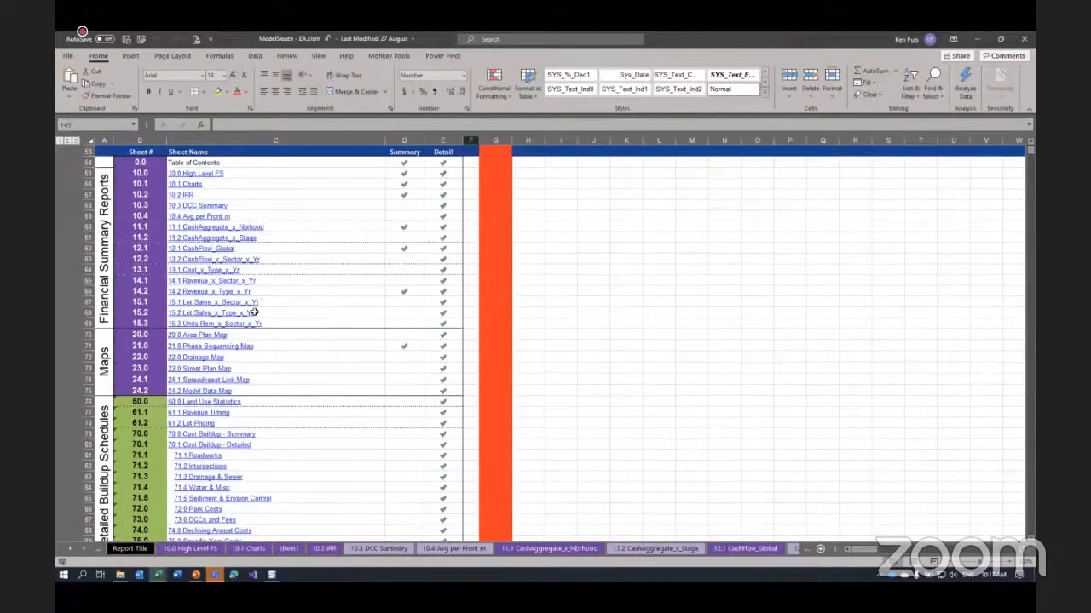
View the 20.0 Area Plan Map from the Table of Contents and the 24.1 Spreadsheet Link Map
{"action": "left_click", "coordinate": [203, 337]}
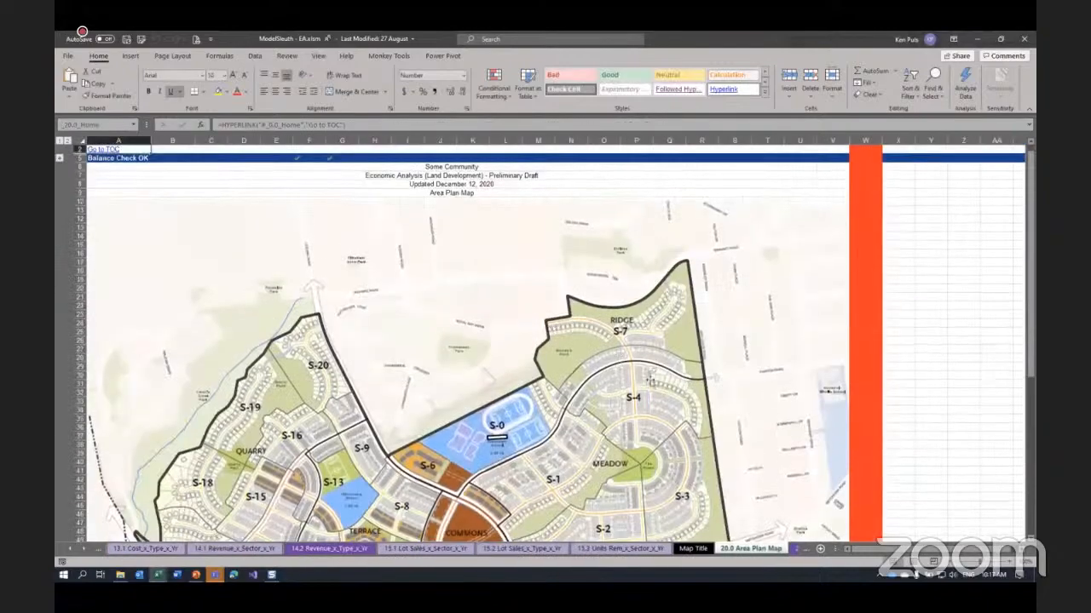
{"action": "scroll", "coordinate": [537, 331], "scroll_direction": "down", "scroll_amount": 4}
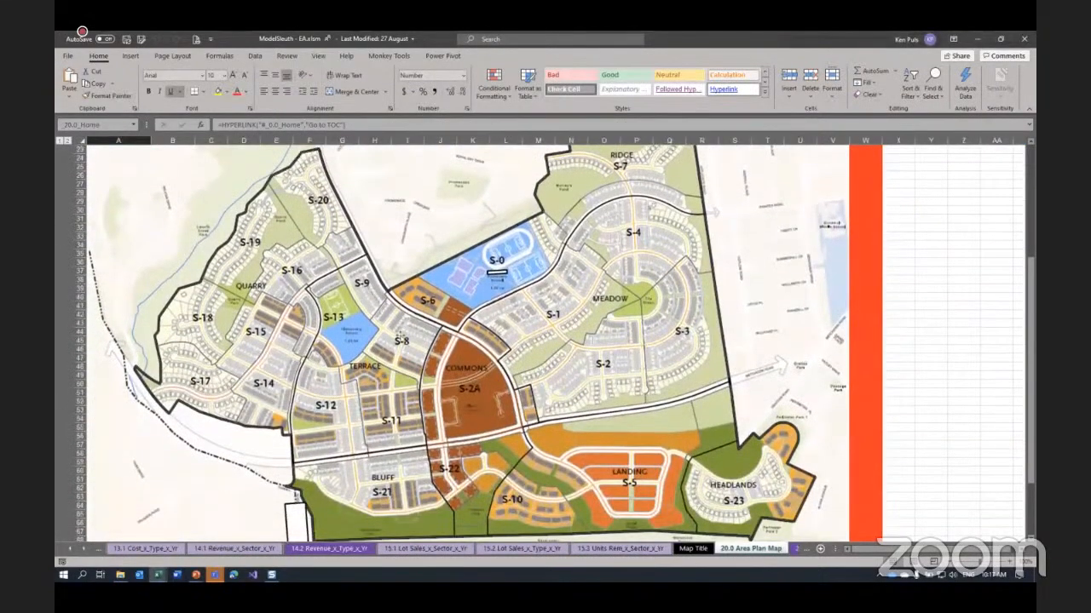
{"action": "left_click", "coordinate": [85, 550]}
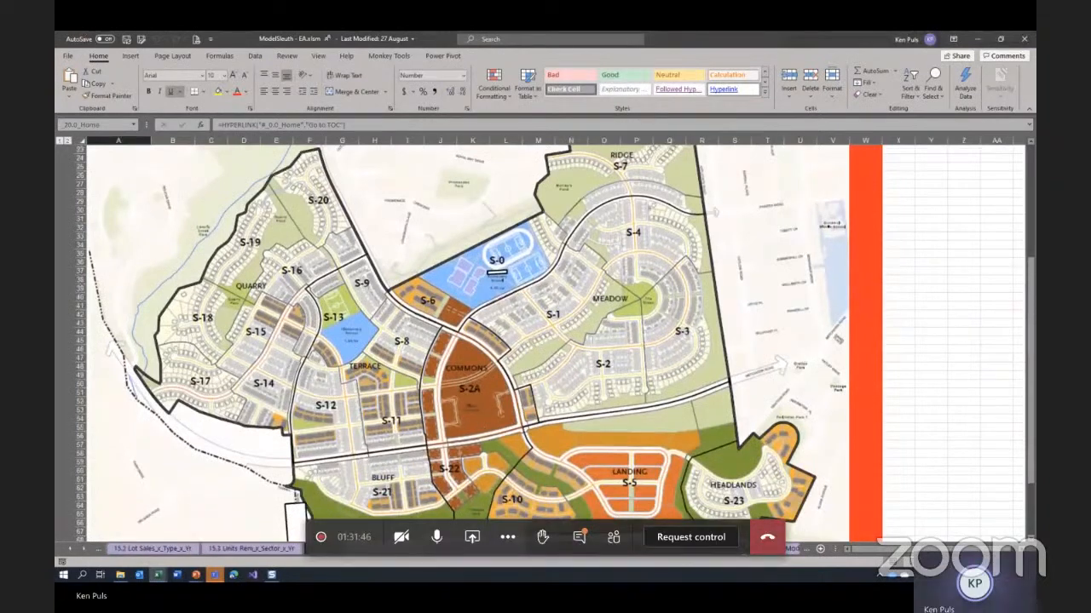
{"action": "left_click", "coordinate": [705, 549]}
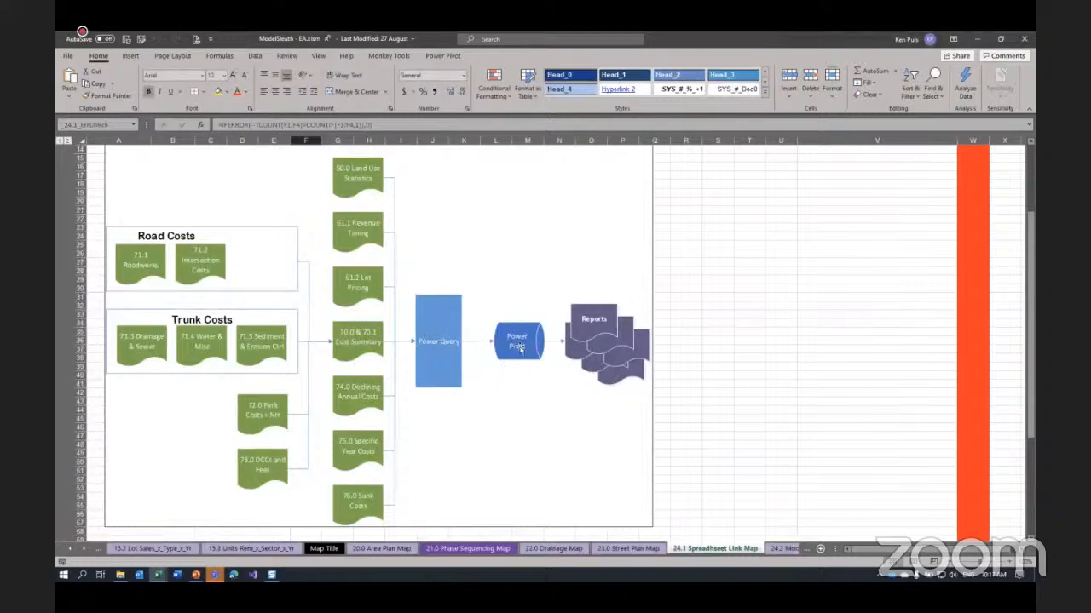
Open the 24.2 Model Data Map and examine the full Economic Analysis Data Flow Chart at a reduced zoom
{"action": "left_click", "coordinate": [85, 549]}
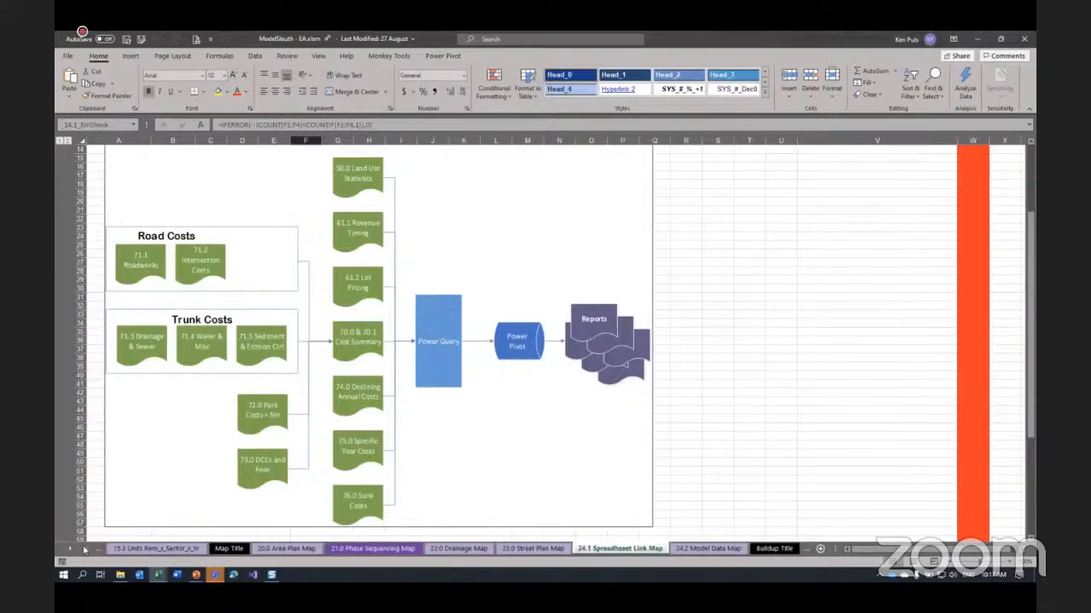
{"action": "left_click", "coordinate": [84, 550]}
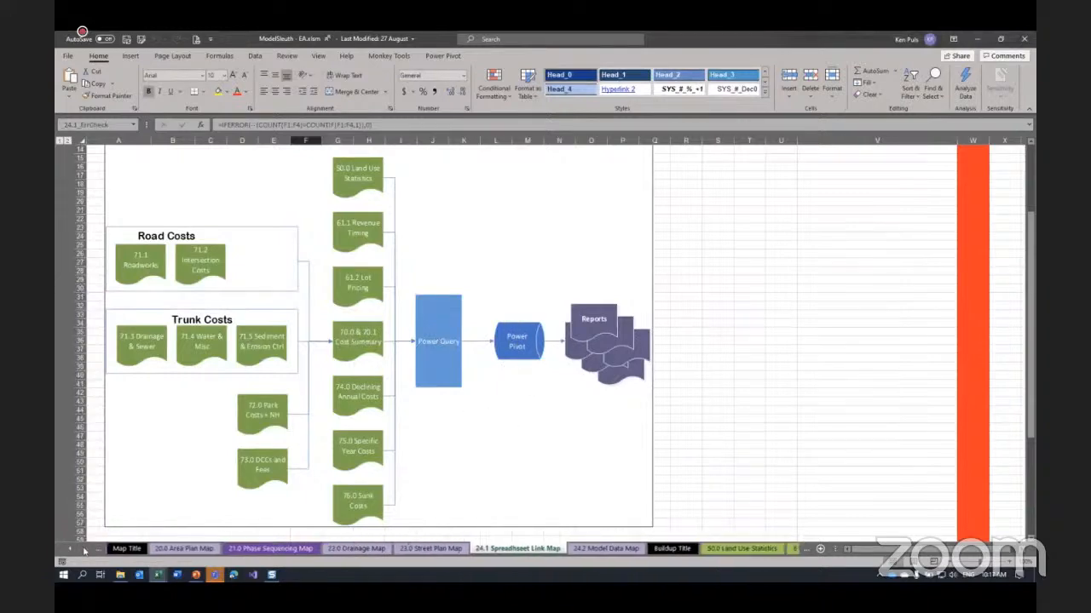
{"action": "left_click", "coordinate": [597, 549]}
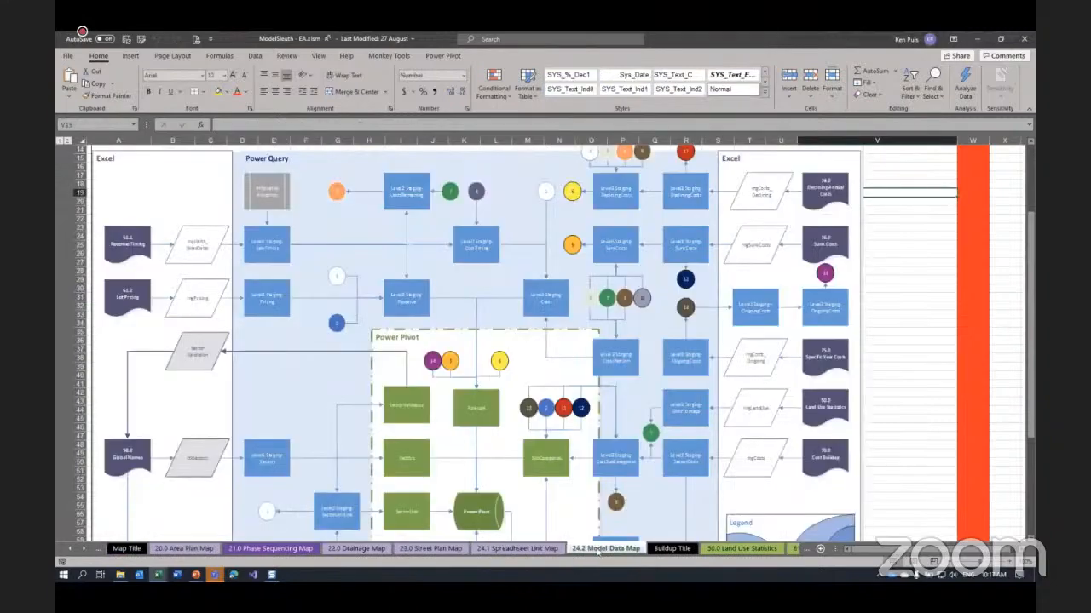
{"action": "left_click", "coordinate": [949, 563]}
{"action": "left_click", "coordinate": [949, 563]}
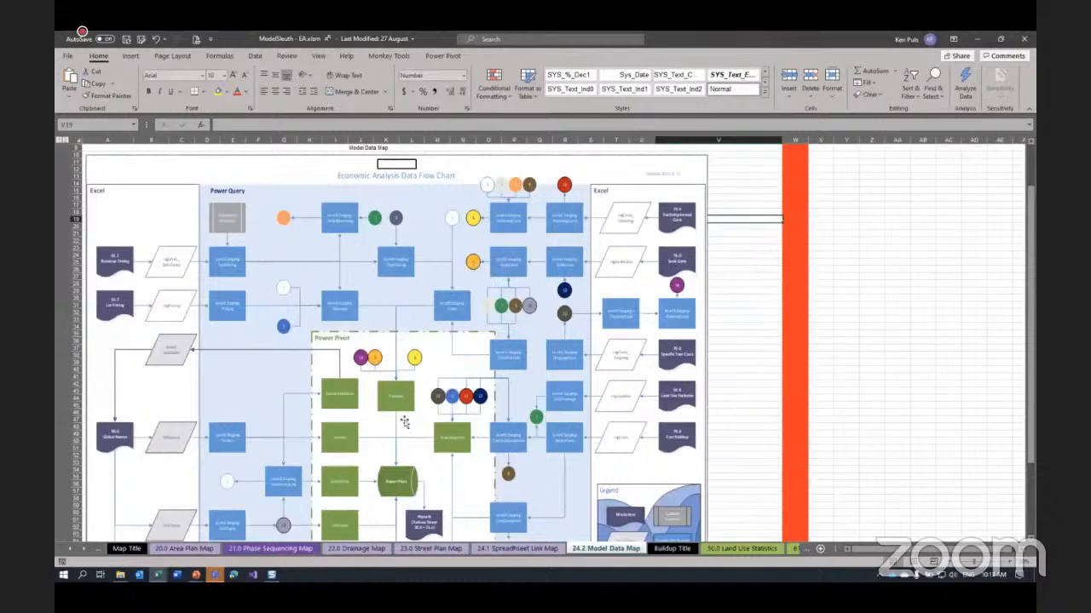
{"action": "scroll", "coordinate": [490, 370], "scroll_direction": "down", "scroll_amount": 4}
{"action": "scroll", "coordinate": [494, 366], "scroll_direction": "down", "scroll_amount": 1}
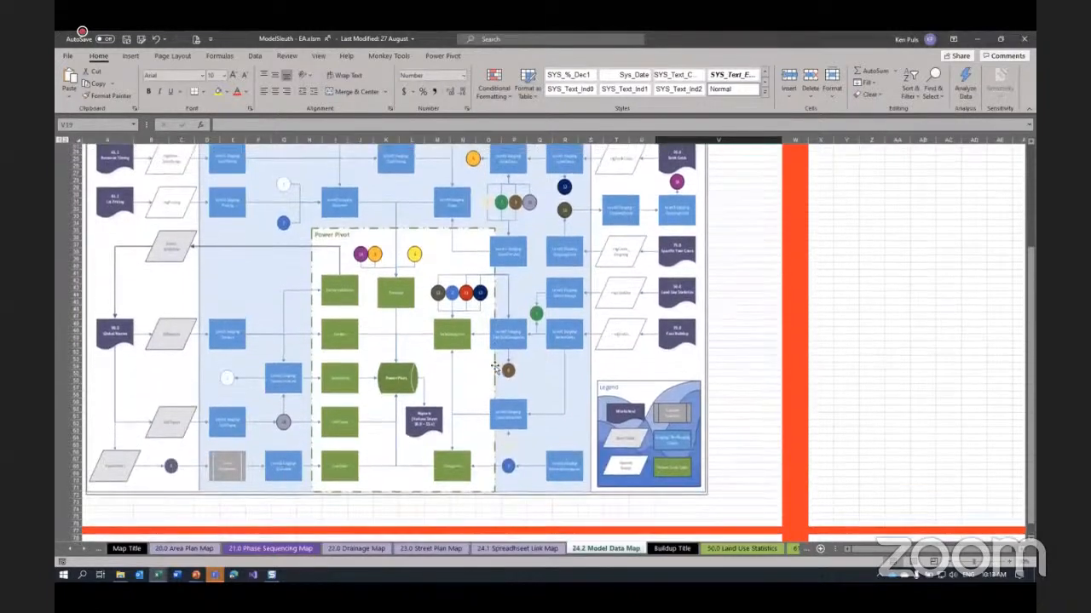
{"action": "scroll", "coordinate": [495, 368], "scroll_direction": "up", "scroll_amount": 8}
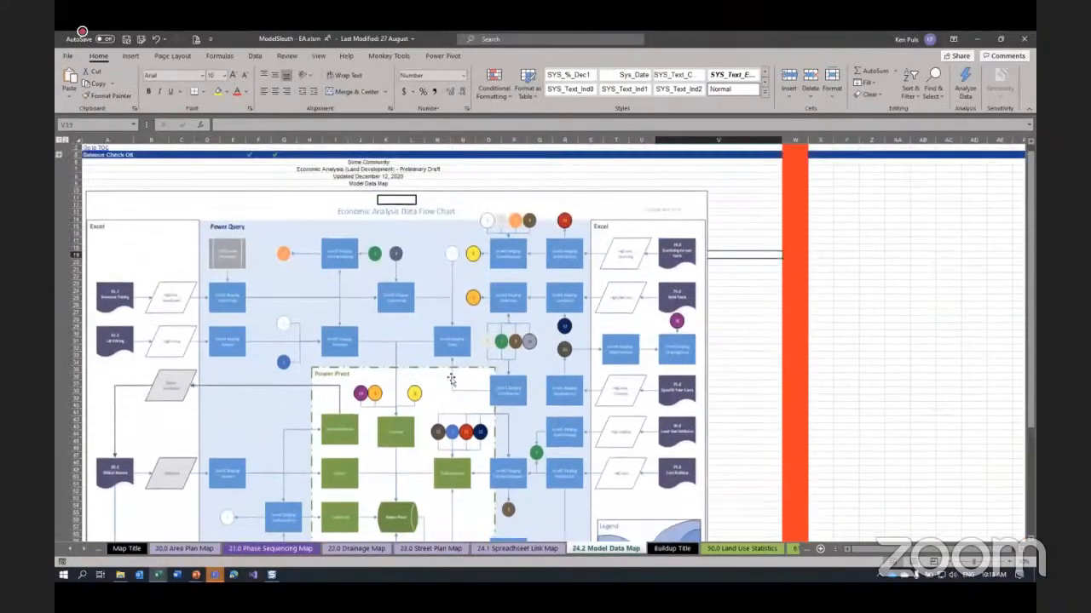
Launch the Power Query Editor and display the workbook's full Query Dependencies diagram fitted to the window
{"action": "left_click", "coordinate": [388, 56]}
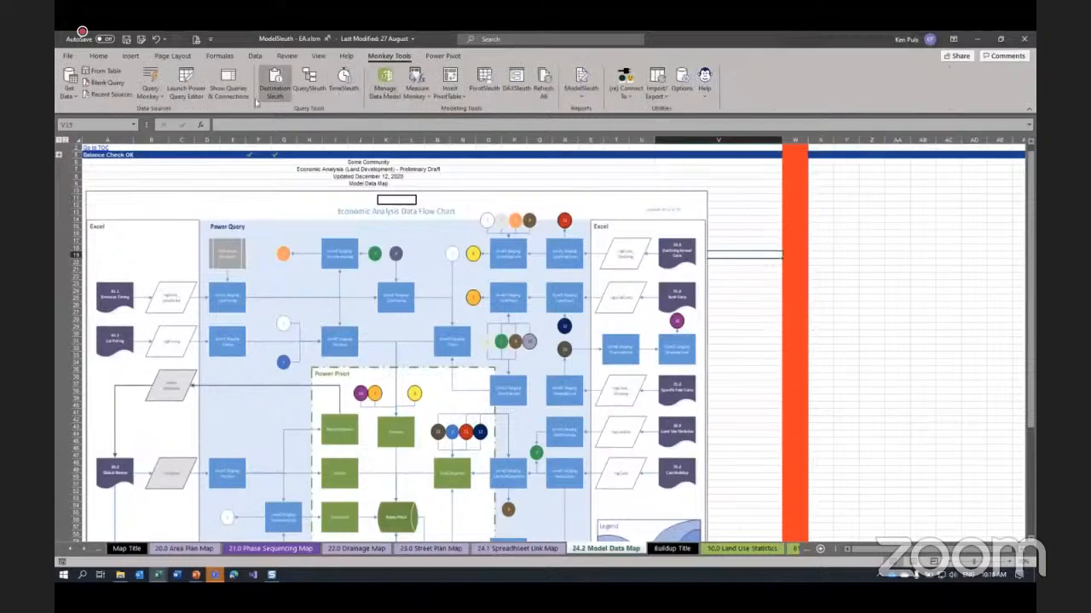
{"action": "left_click", "coordinate": [197, 87]}
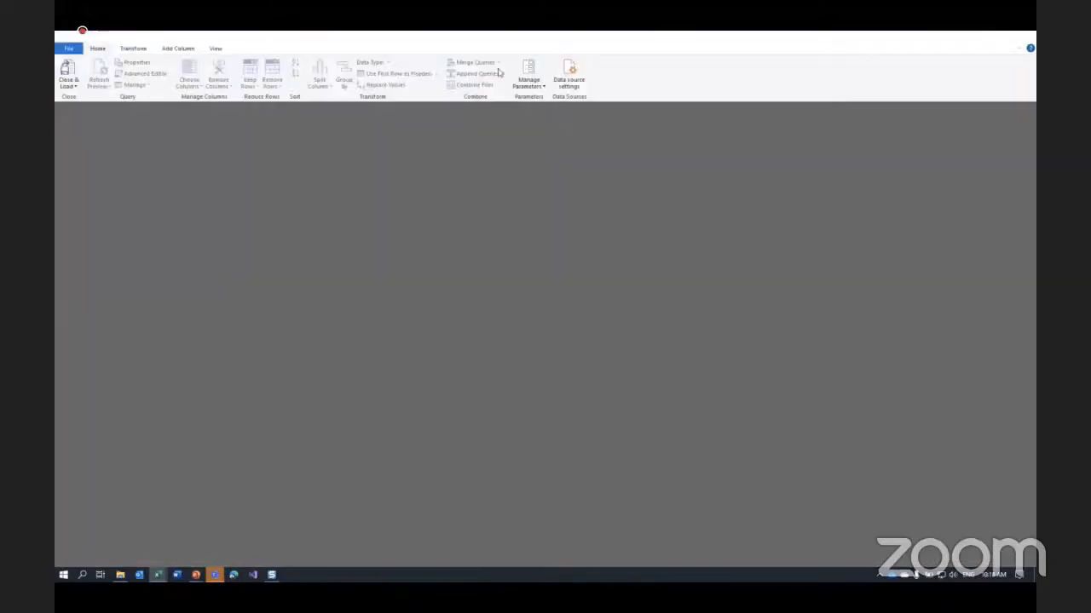
{"action": "left_click", "coordinate": [216, 49]}
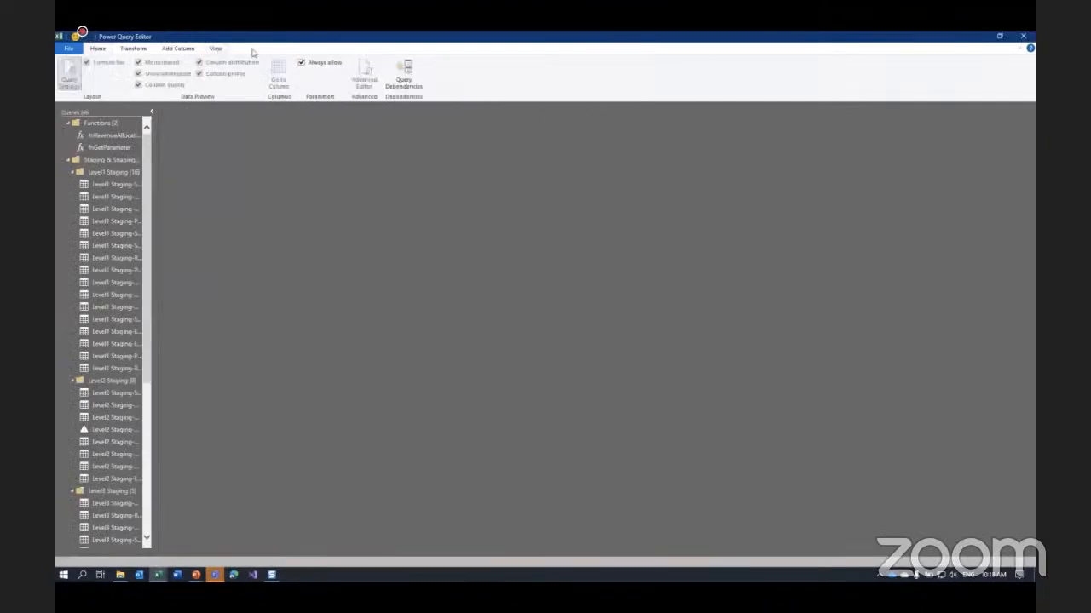
{"action": "left_click", "coordinate": [403, 73]}
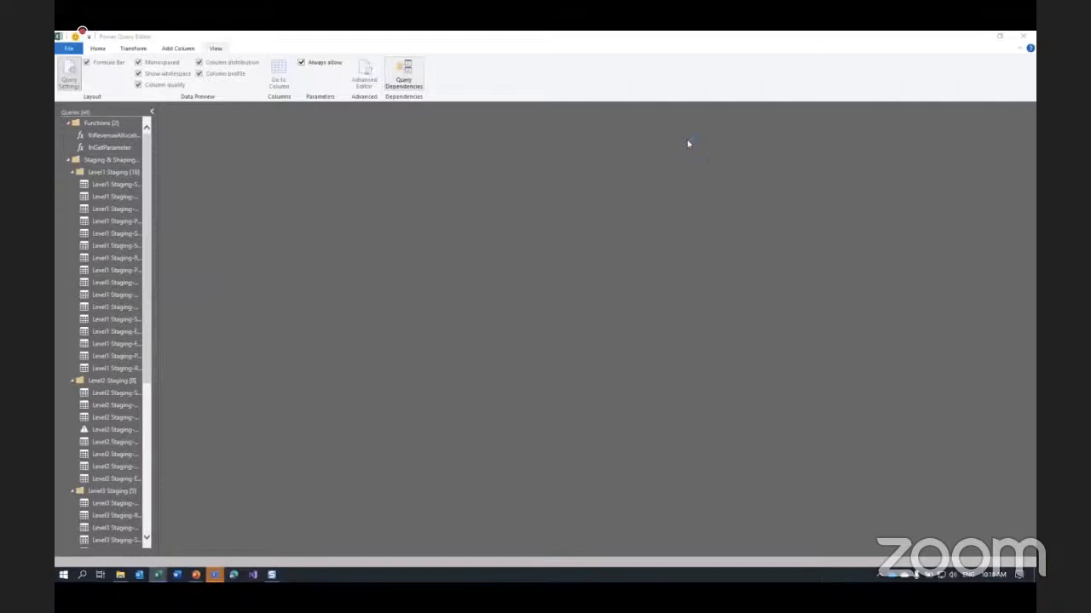
{"action": "left_click", "coordinate": [729, 129]}
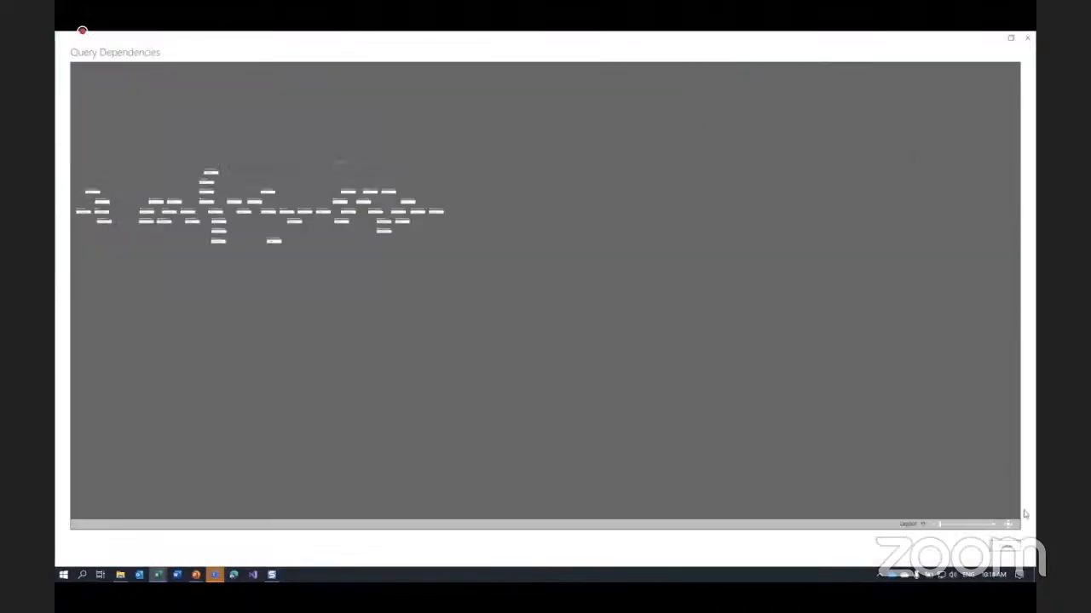
{"action": "left_click", "coordinate": [1008, 524]}
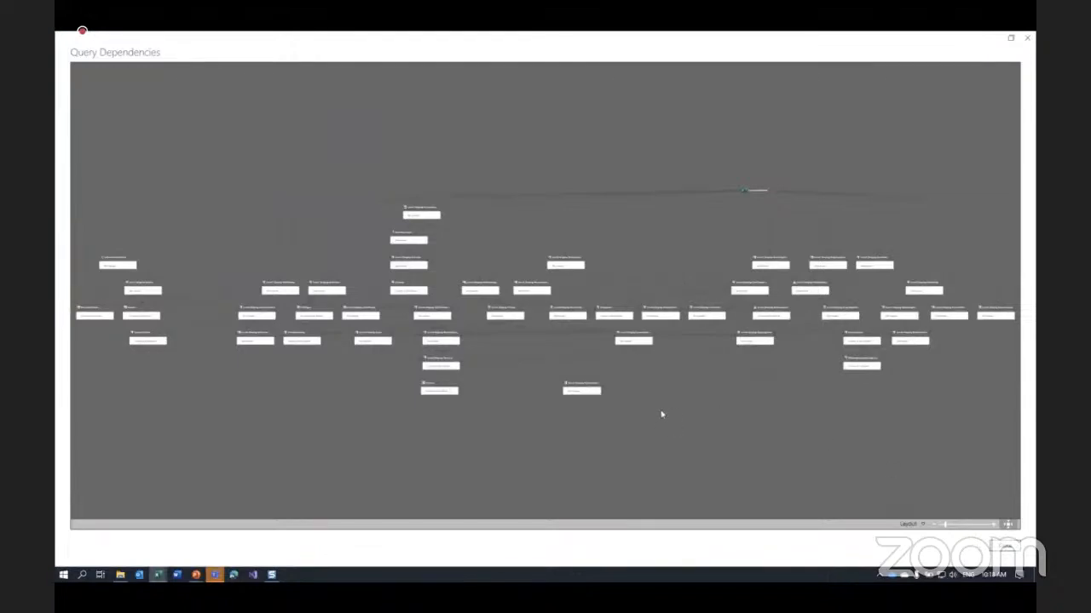
Trace the queries linked to the Level2 Staging-UnitsRemaining query in the dependencies diagram
{"action": "scroll", "coordinate": [661, 414], "scroll_direction": "up", "scroll_amount": 6}
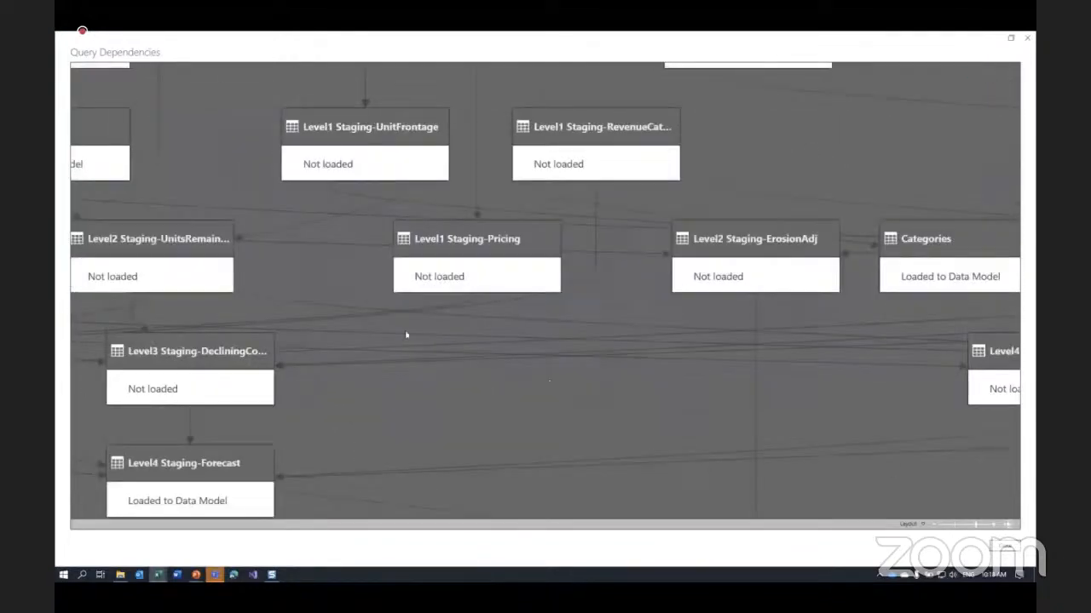
{"action": "left_click_drag", "start_coordinate": [406, 335], "coordinate": [857, 350]}
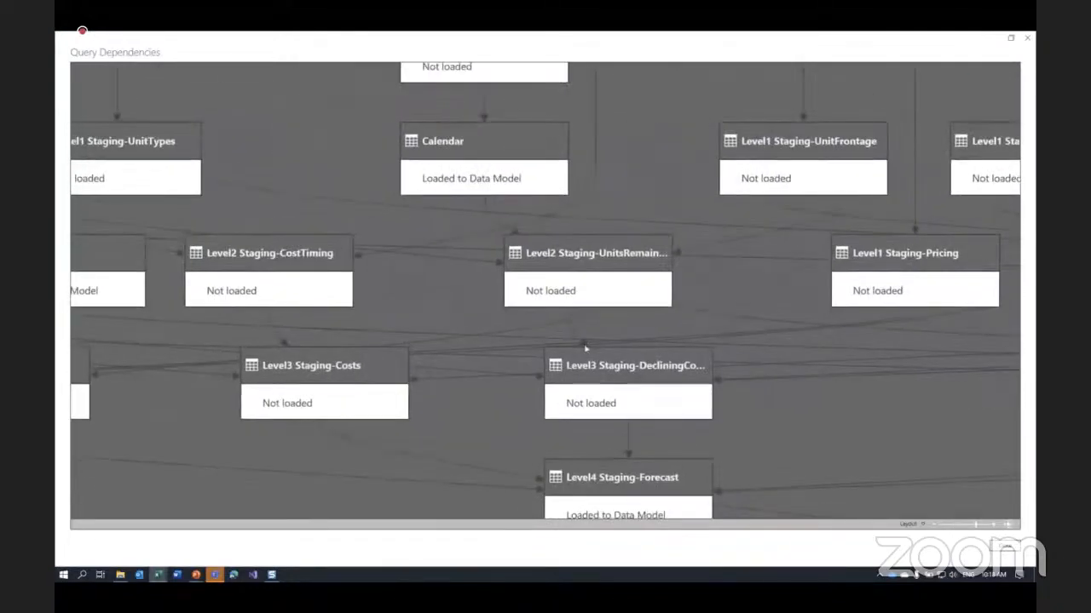
{"action": "left_click", "coordinate": [595, 255]}
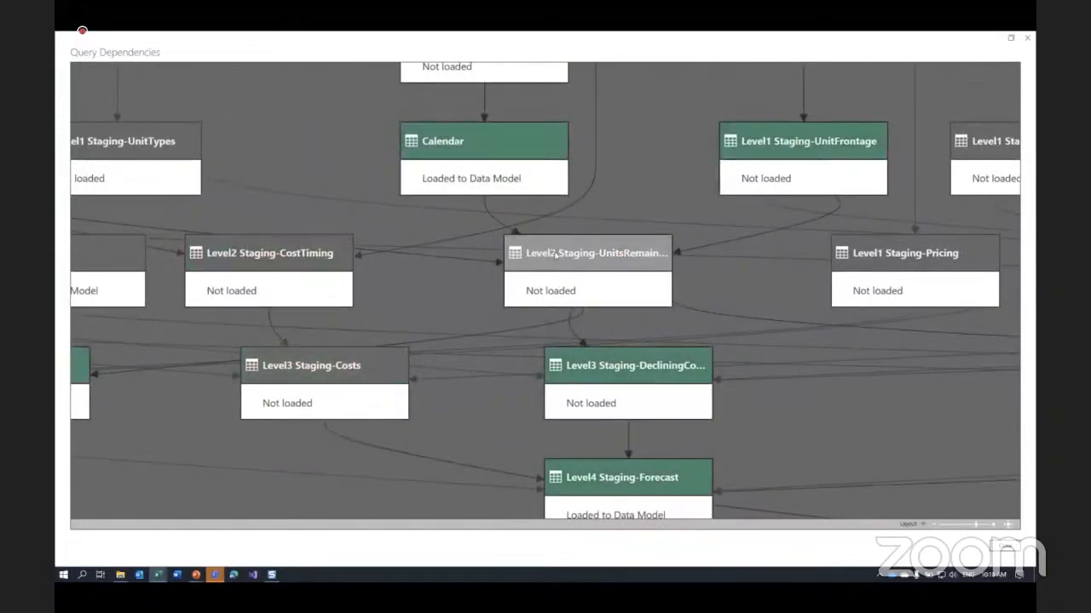
{"action": "left_click_drag", "start_coordinate": [584, 266], "coordinate": [521, 244]}
{"action": "scroll", "coordinate": [694, 302], "scroll_direction": "down", "scroll_amount": 6}
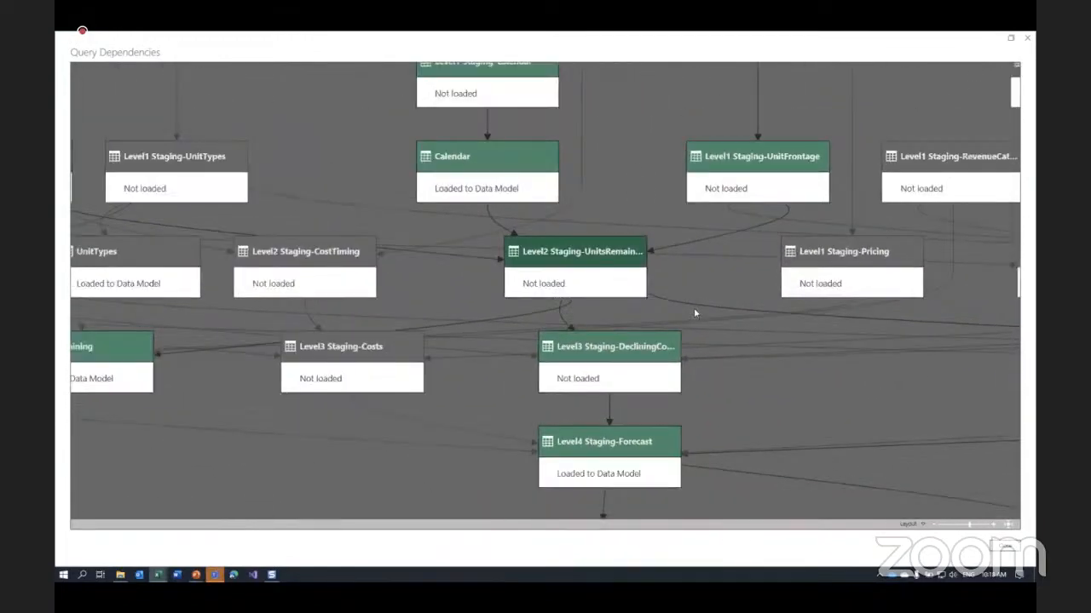
Close the Query Dependencies diagram and the Power Query Editor, and return to the workbook's Table of Contents
{"action": "left_click", "coordinate": [1006, 548]}
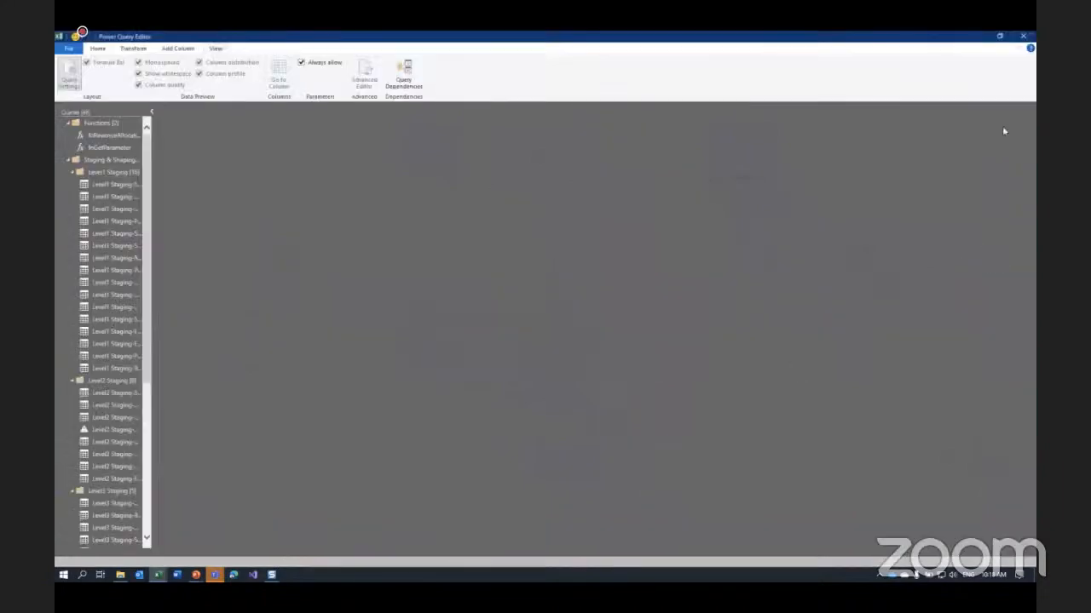
{"action": "left_click", "coordinate": [1024, 39]}
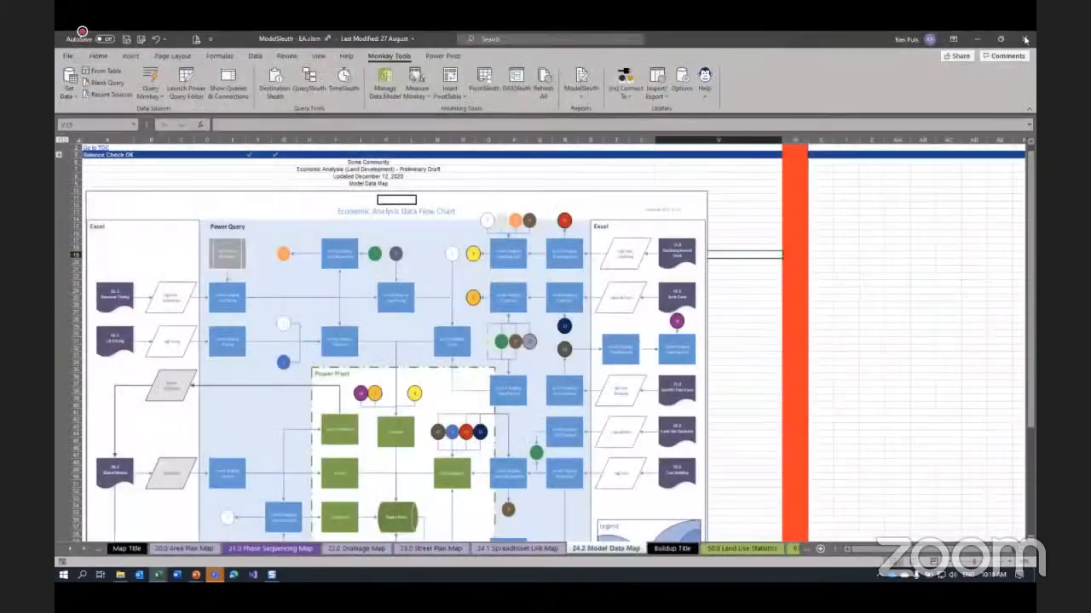
{"action": "left_click", "coordinate": [1024, 39]}
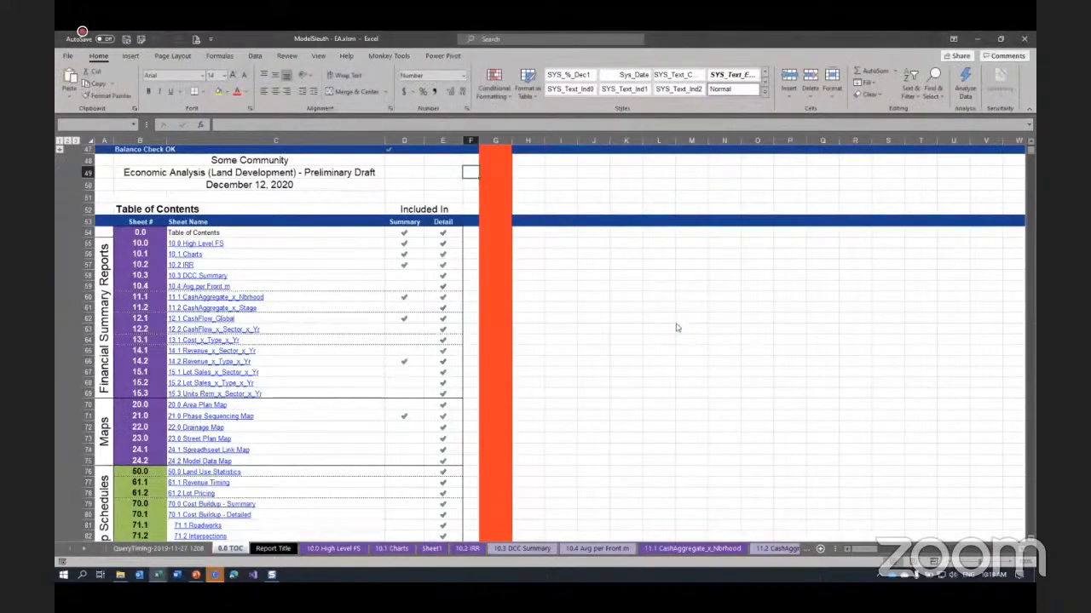
Open QuerySleuth in an enlarged window and expand the precedents of the Calendar, Categories and Forecast queries
{"action": "left_click", "coordinate": [390, 57]}
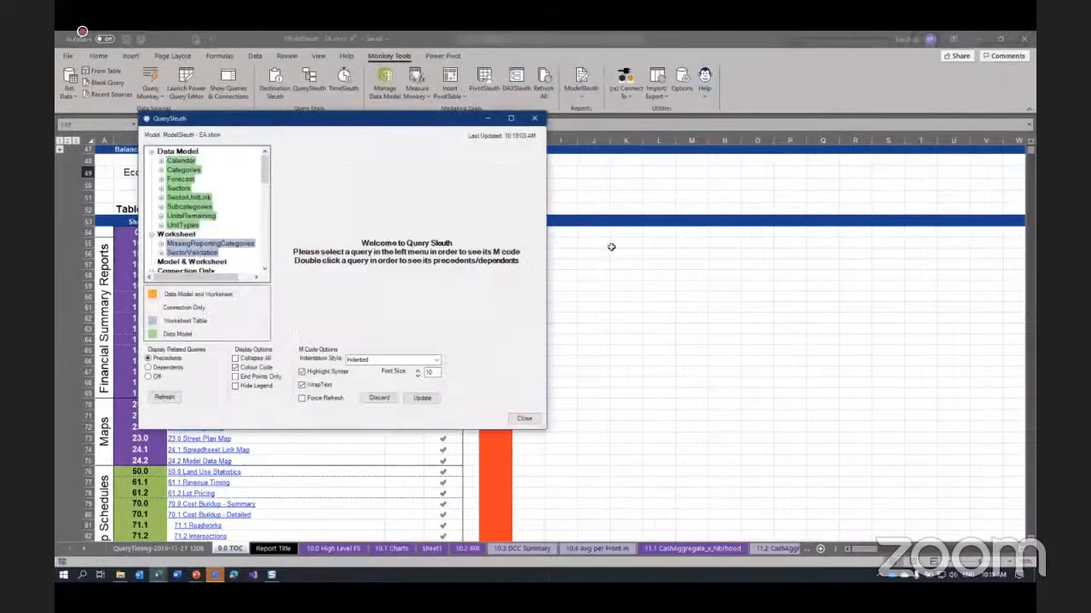
{"action": "left_click_drag", "start_coordinate": [545, 429], "coordinate": [947, 534]}
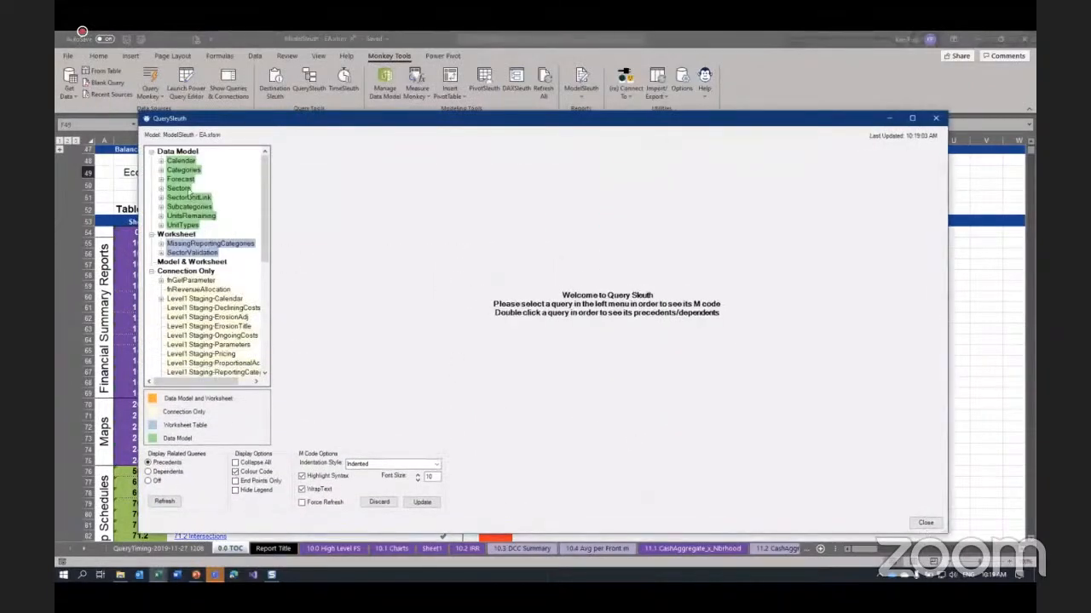
{"action": "double_click", "coordinate": [181, 161]}
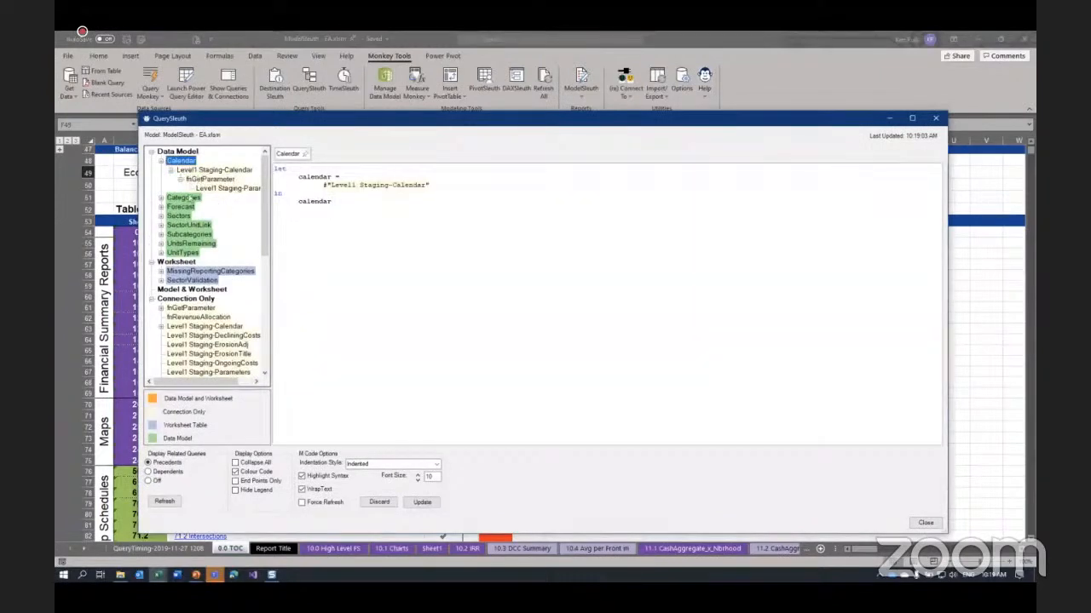
{"action": "double_click", "coordinate": [192, 198]}
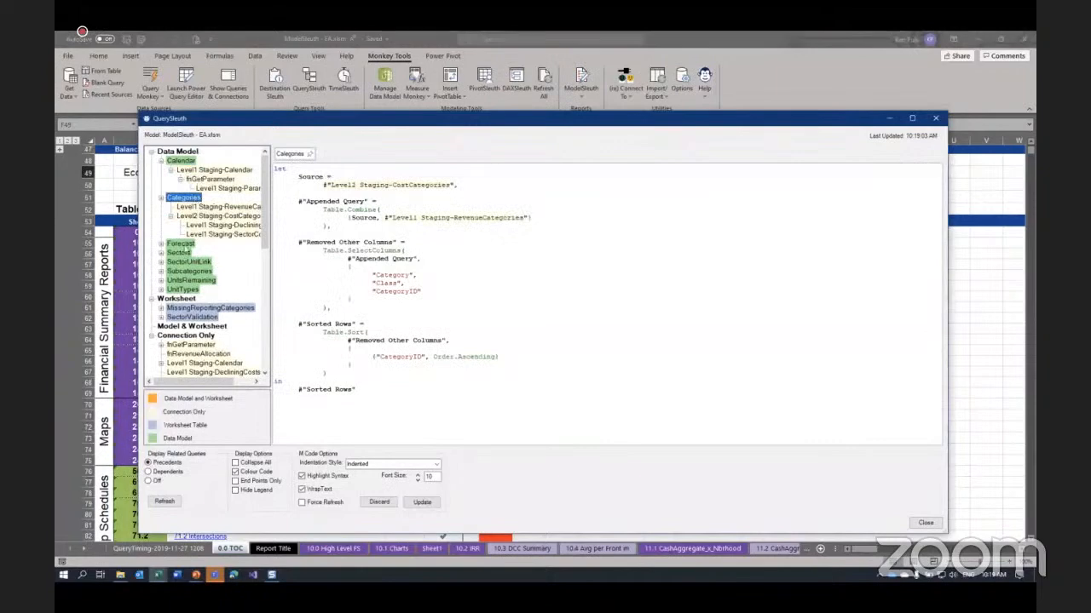
{"action": "double_click", "coordinate": [180, 243]}
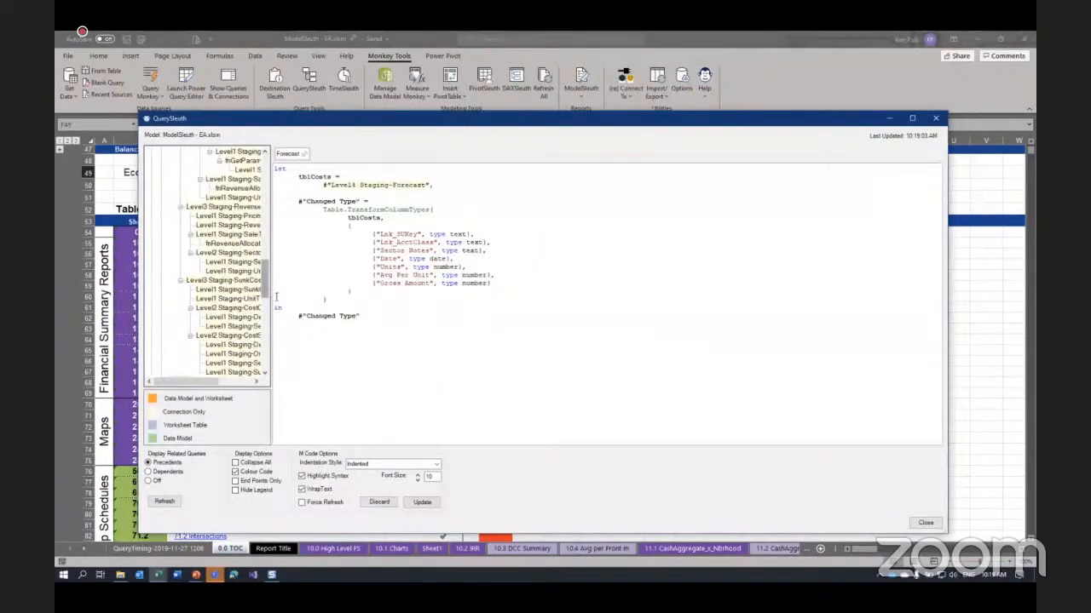
Widen the query tree and hide the legend, then review Forecast's precedents and the M code of Level1 Staging-OngoingCosts
{"action": "left_click_drag", "start_coordinate": [271, 285], "coordinate": [327, 303]}
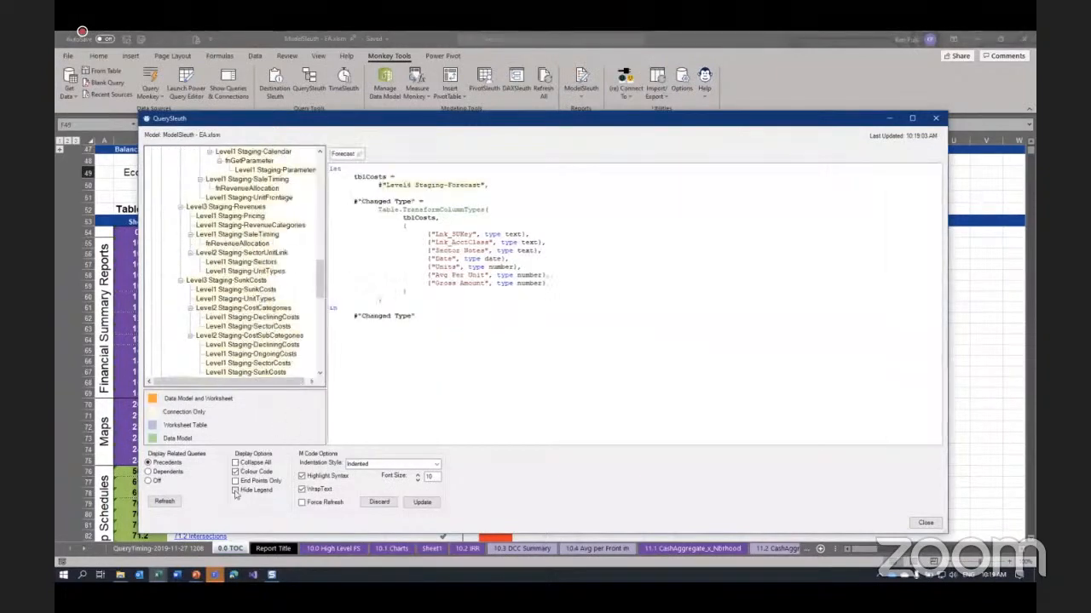
{"action": "left_click", "coordinate": [235, 492]}
{"action": "scroll", "coordinate": [319, 265], "scroll_direction": "down", "scroll_amount": 5}
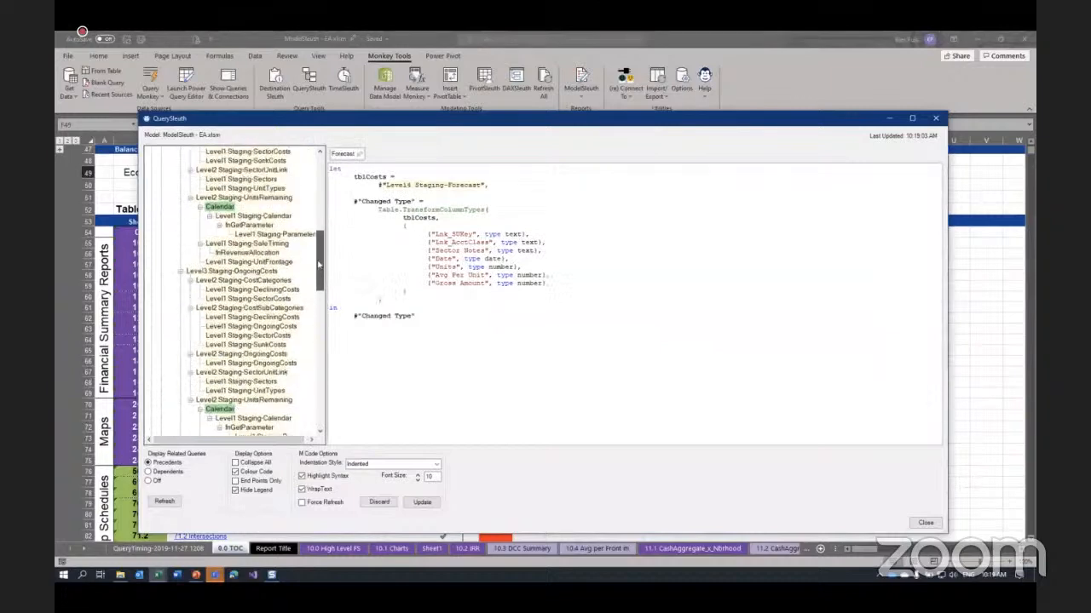
{"action": "left_click_drag", "start_coordinate": [318, 265], "coordinate": [322, 182]}
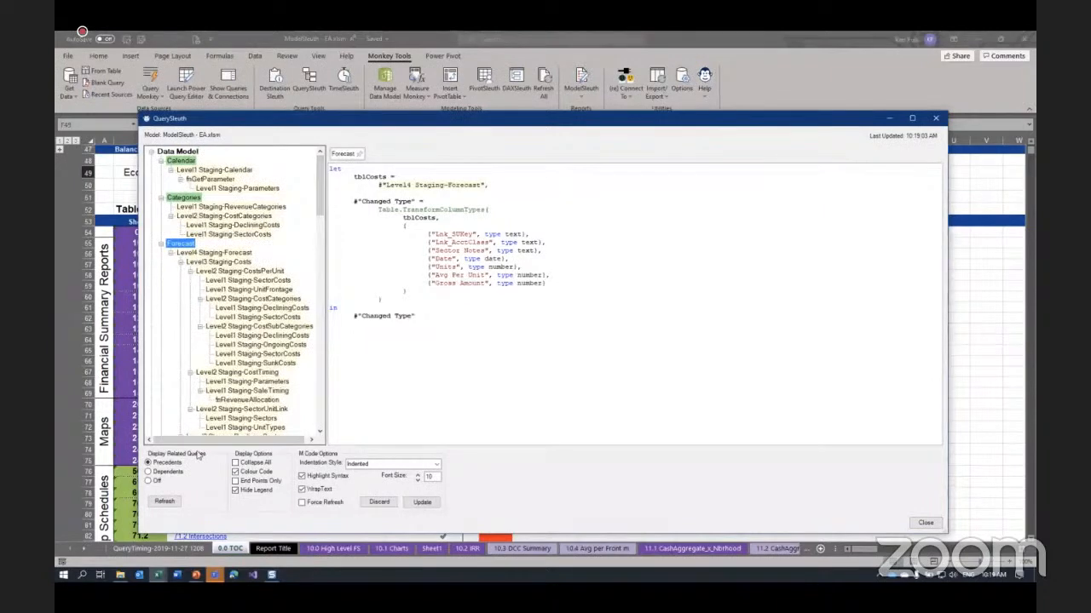
{"action": "left_click", "coordinate": [255, 345]}
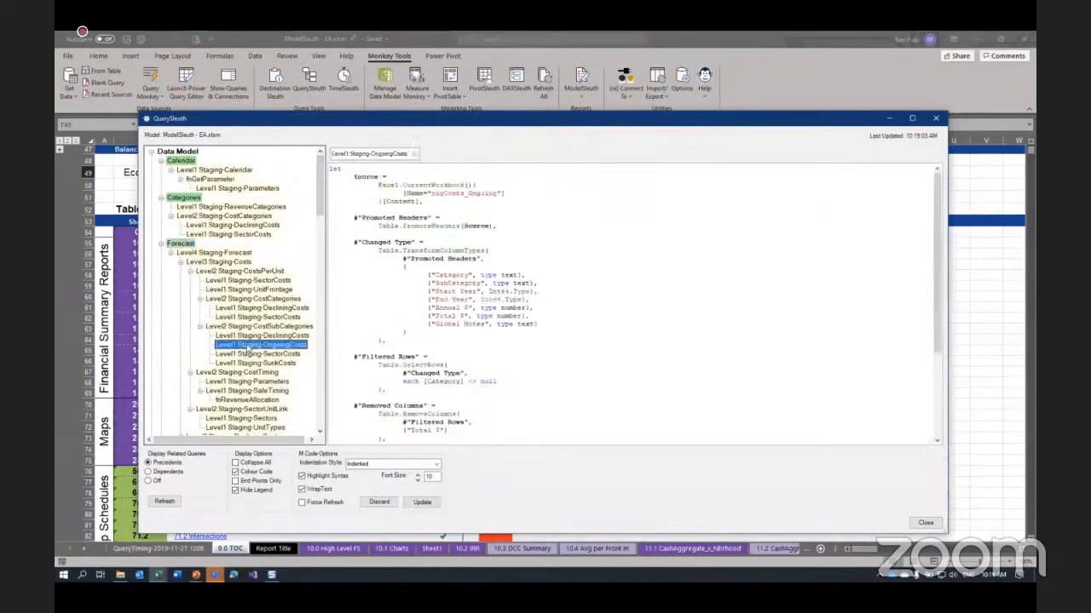
Display related queries as dependents and examine the dependents tree of Level1 Staging-Parameters
{"action": "left_click", "coordinate": [150, 472]}
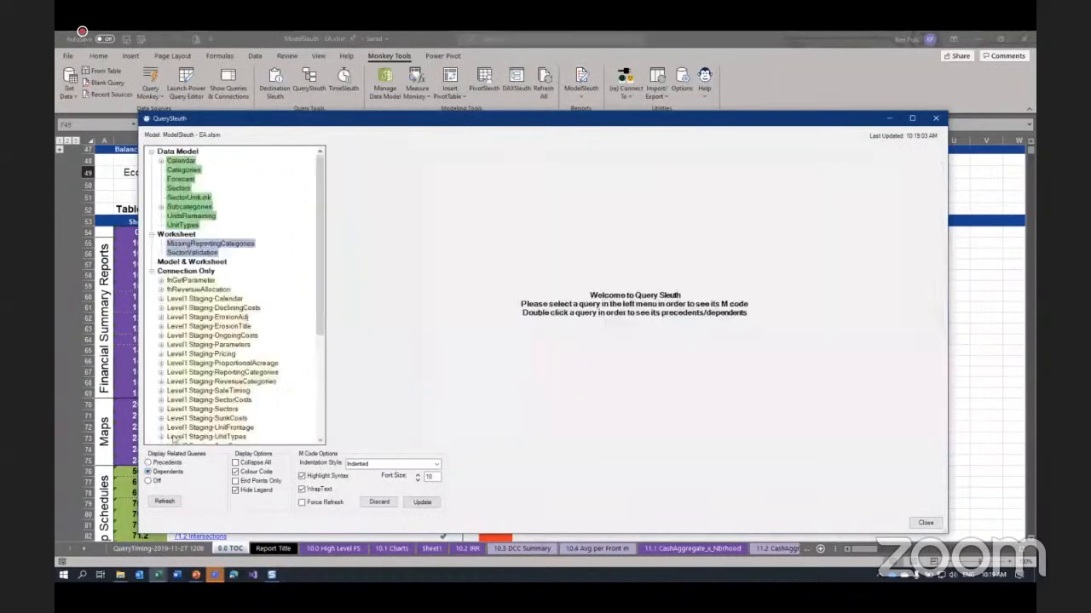
{"action": "scroll", "coordinate": [232, 335], "scroll_direction": "down", "scroll_amount": 2}
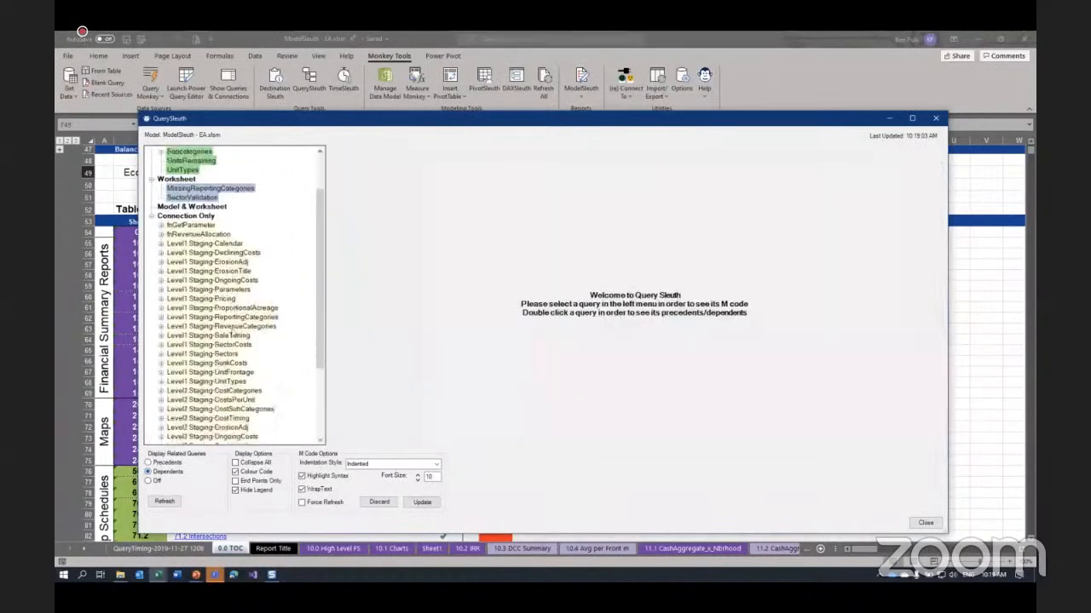
{"action": "double_click", "coordinate": [182, 291]}
{"action": "scroll", "coordinate": [288, 337], "scroll_direction": "down", "scroll_amount": 1}
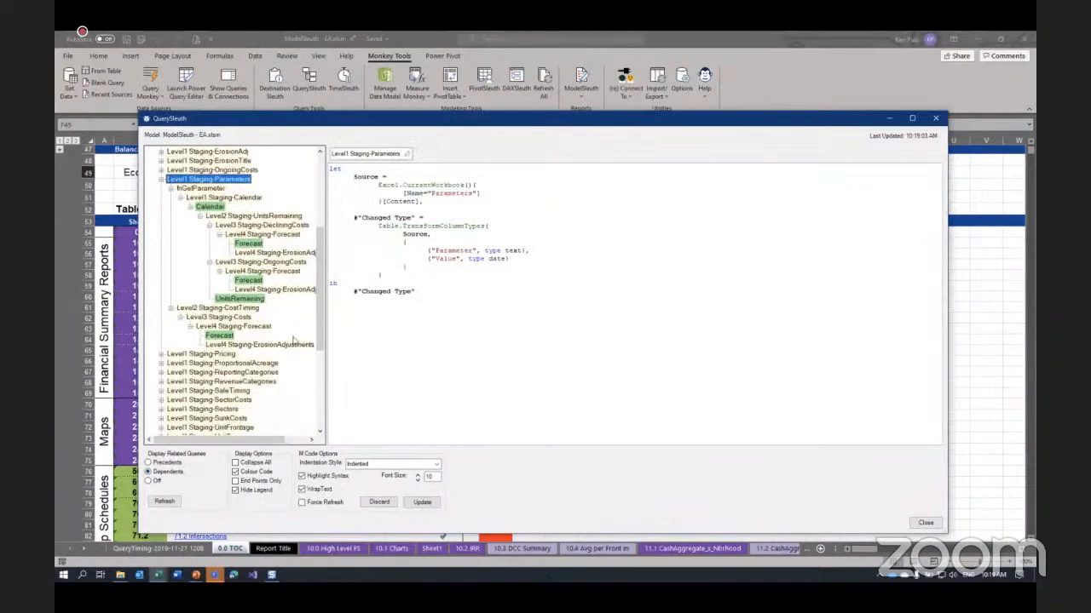
{"action": "scroll", "coordinate": [288, 336], "scroll_direction": "down", "scroll_amount": 1}
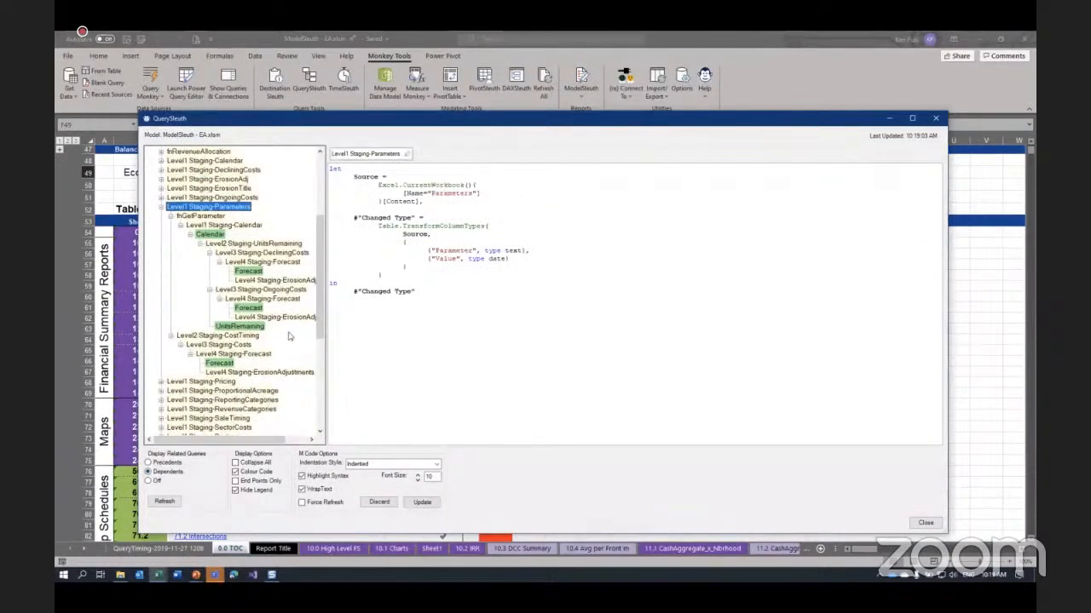
Set QuerySleuth back to displaying precedents, narrow its window and close it
{"action": "left_click", "coordinate": [148, 462]}
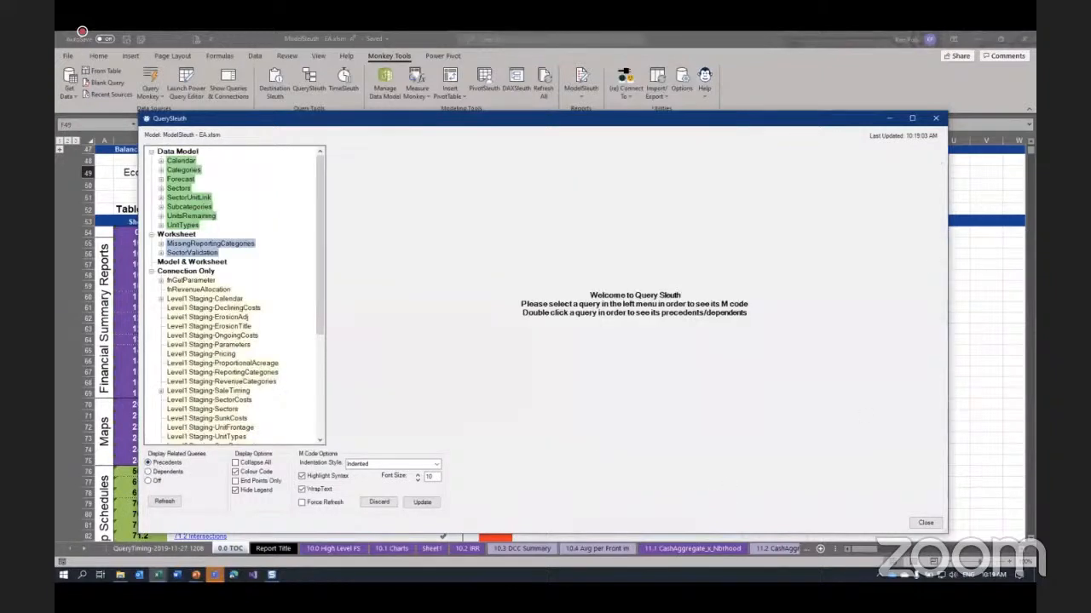
{"action": "left_click_drag", "start_coordinate": [946, 266], "coordinate": [747, 266]}
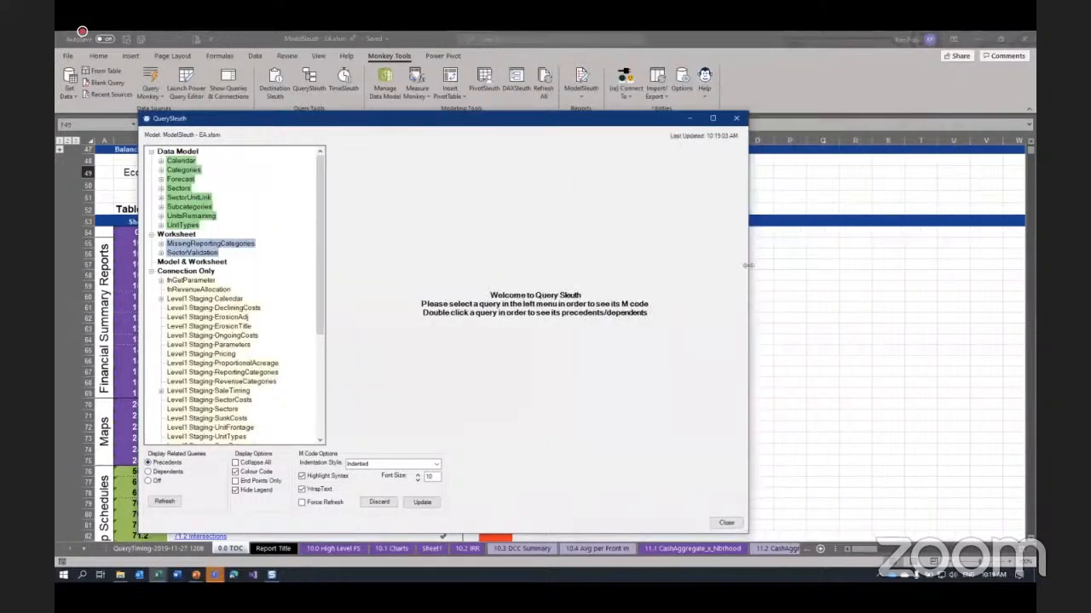
{"action": "left_click", "coordinate": [726, 524]}
Generate the ModelSleuth Model Summary report for the workbook and review its relationship, table and column statistics
{"action": "left_click", "coordinate": [581, 85]}
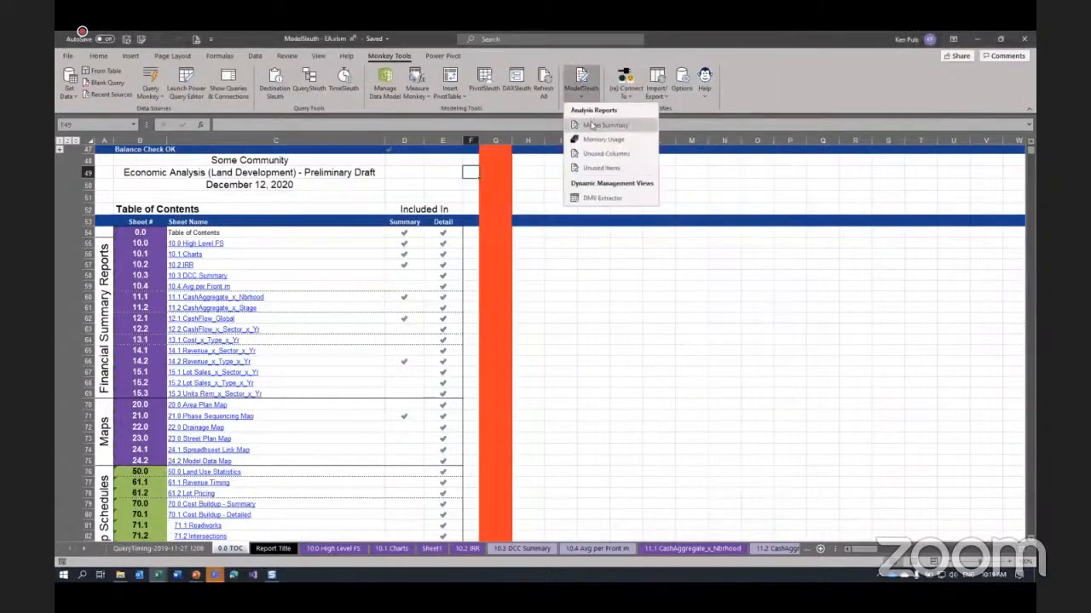
{"action": "left_click", "coordinate": [595, 125]}
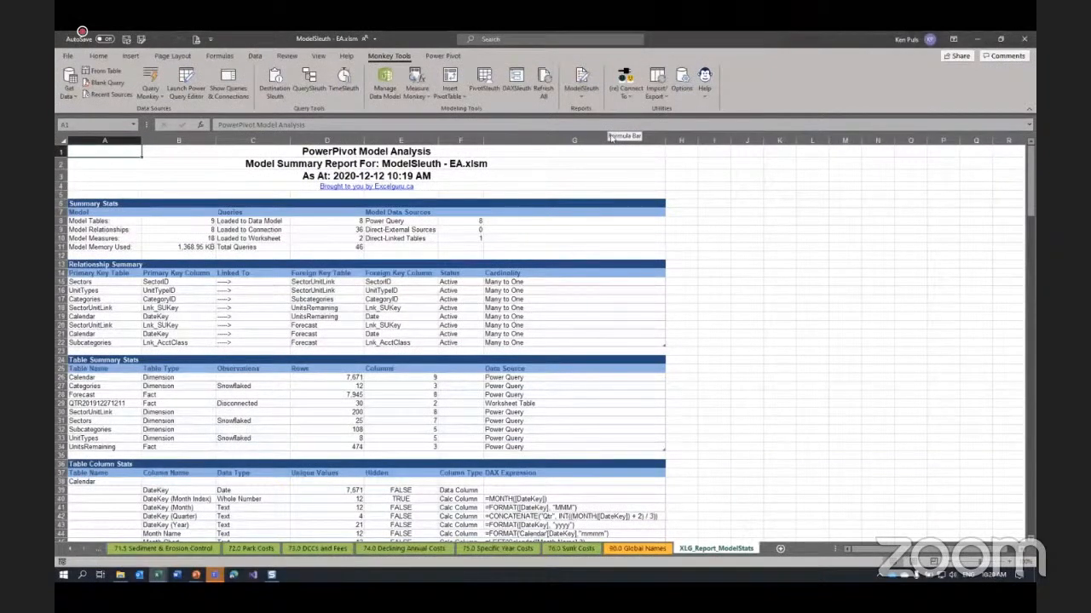
{"action": "scroll", "coordinate": [729, 269], "scroll_direction": "down", "scroll_amount": 3}
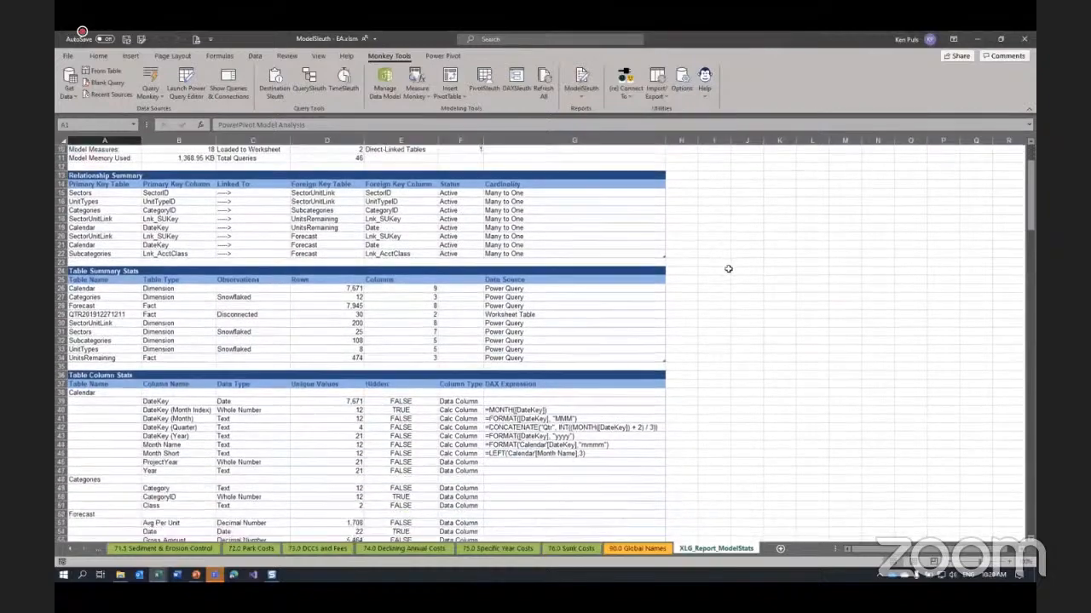
{"action": "scroll", "coordinate": [724, 279], "scroll_direction": "down", "scroll_amount": 2}
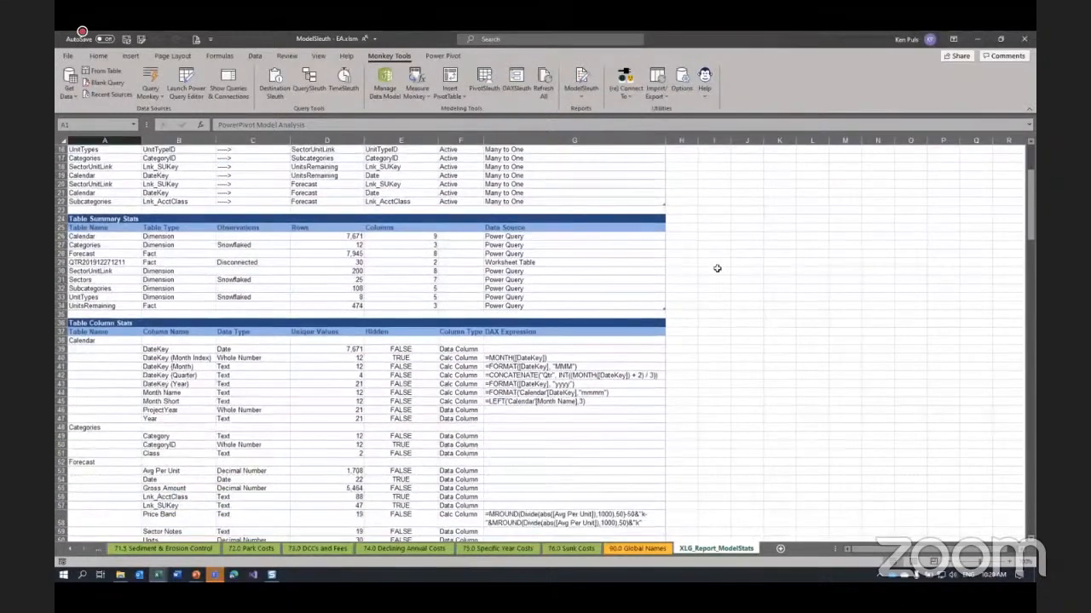
{"action": "scroll", "coordinate": [711, 265], "scroll_direction": "down", "scroll_amount": 4}
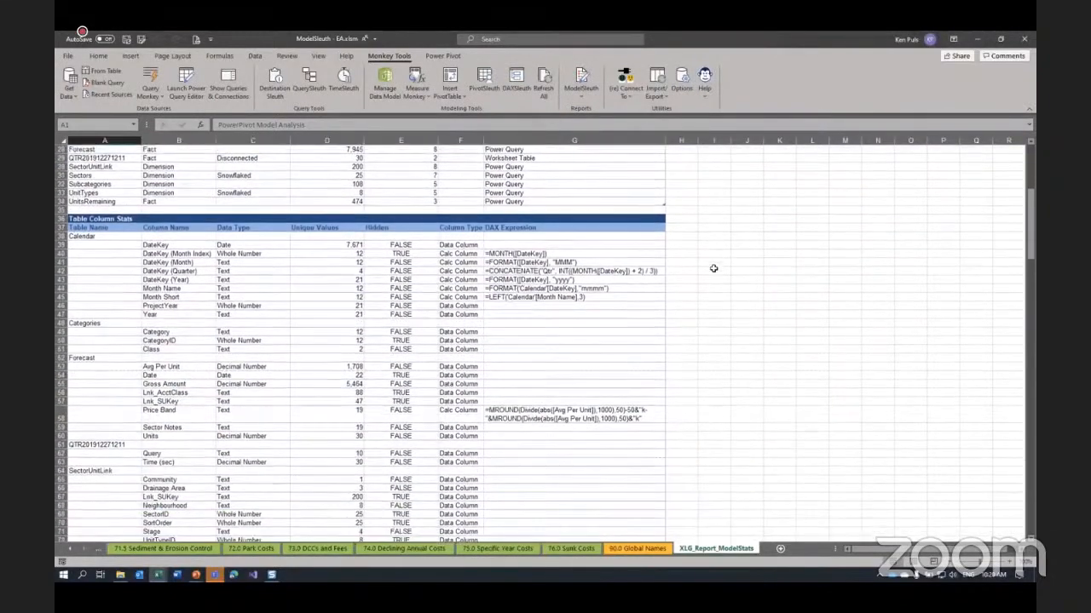
{"action": "scroll", "coordinate": [712, 264], "scroll_direction": "up", "scroll_amount": 7}
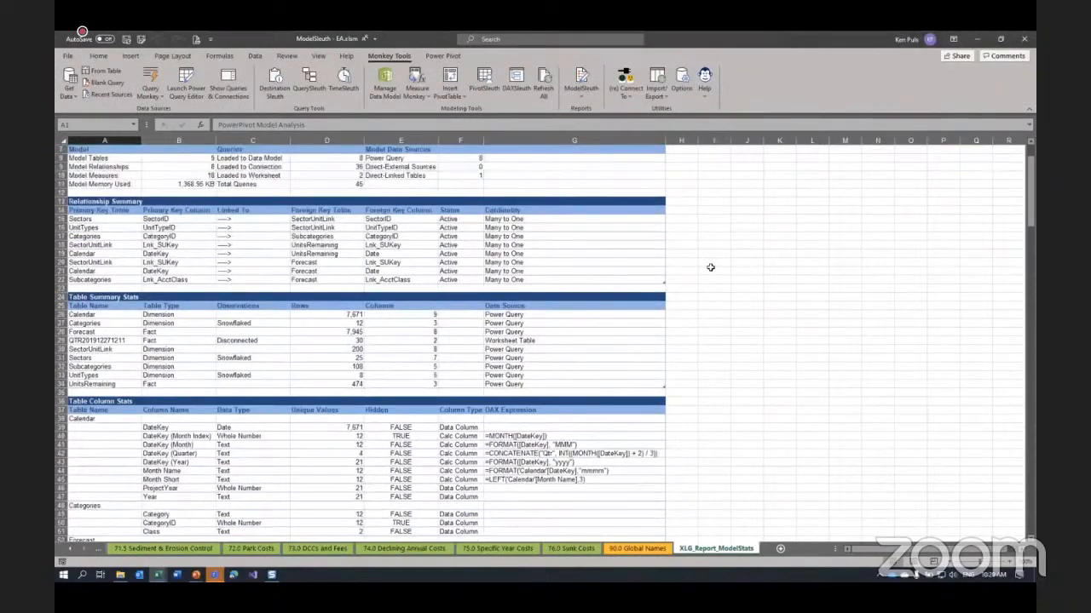
{"action": "scroll", "coordinate": [709, 231], "scroll_direction": "up", "scroll_amount": 3}
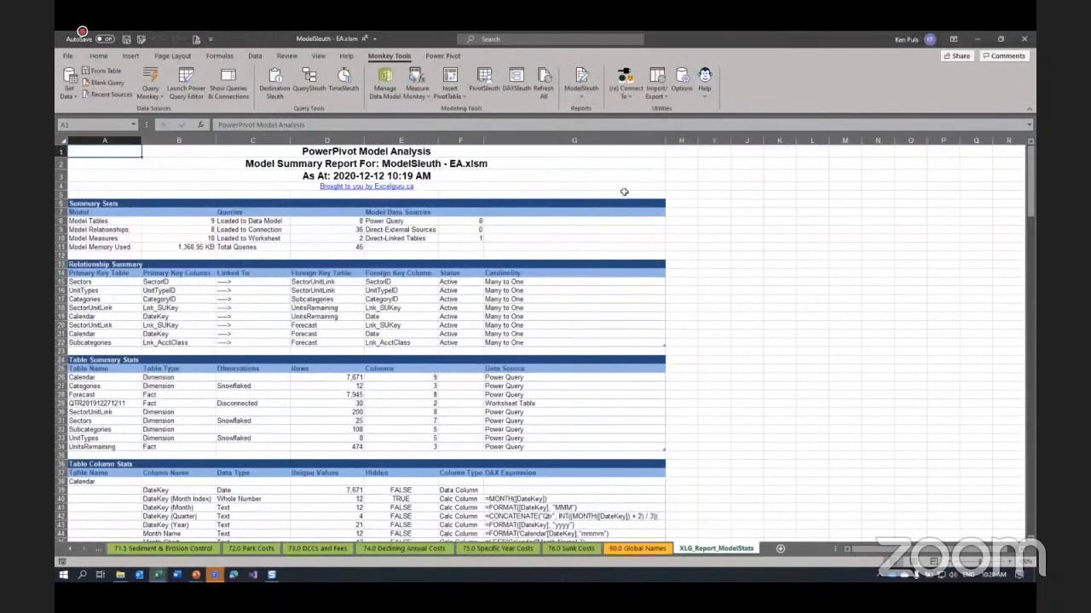
Examine the disconnected table, the column statistics and the implicit measures in the Model Summary report
{"action": "left_click_drag", "start_coordinate": [505, 379], "coordinate": [251, 404]}
{"action": "left_click", "coordinate": [521, 405]}
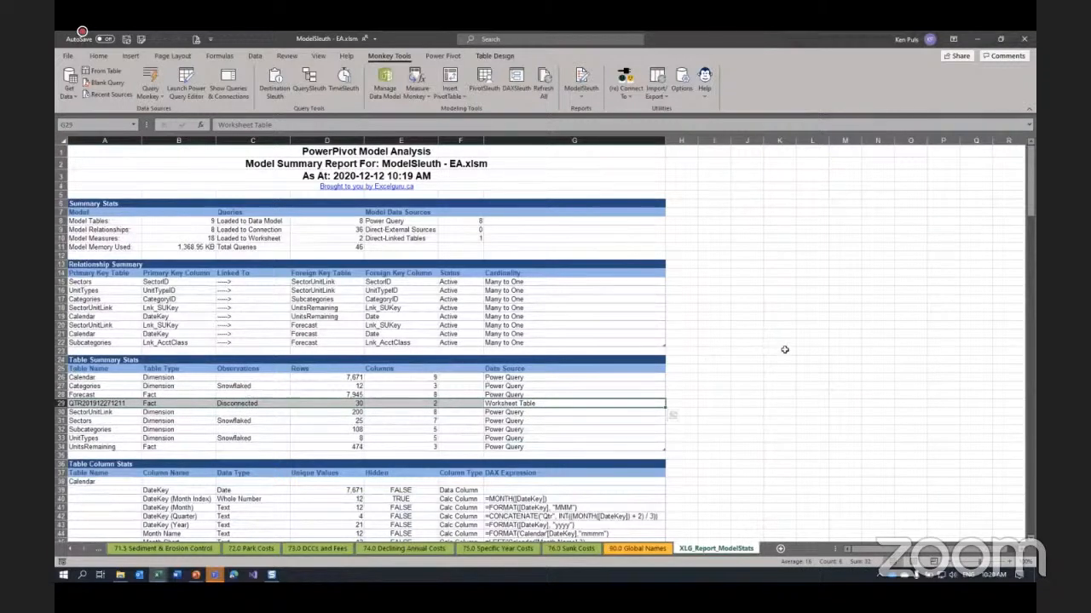
{"action": "scroll", "coordinate": [788, 351], "scroll_direction": "down", "scroll_amount": 2}
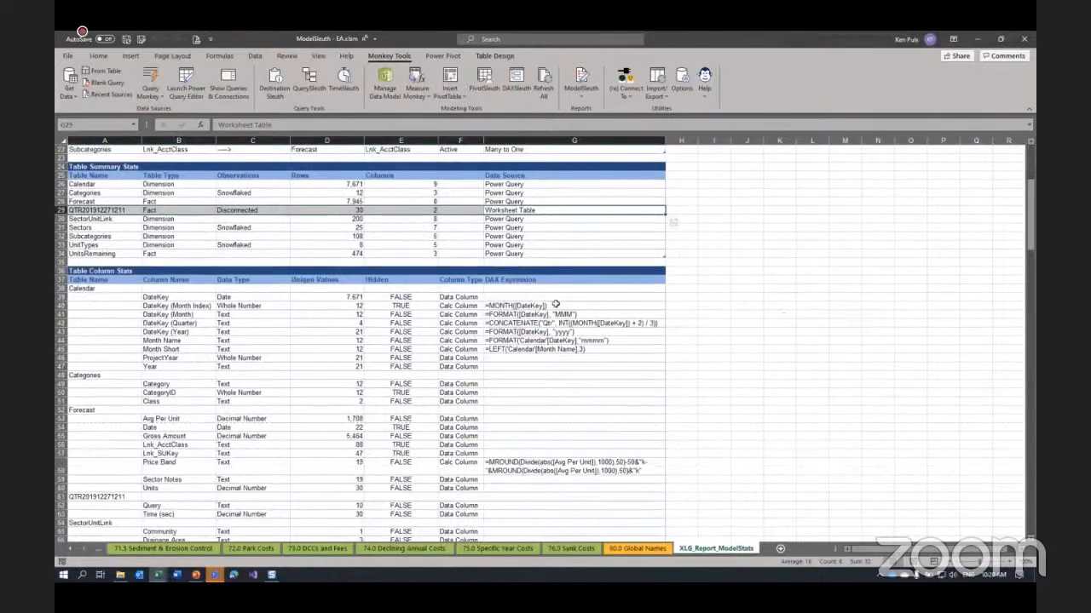
{"action": "scroll", "coordinate": [745, 407], "scroll_direction": "down", "scroll_amount": 1}
{"action": "scroll", "coordinate": [742, 401], "scroll_direction": "down", "scroll_amount": 3}
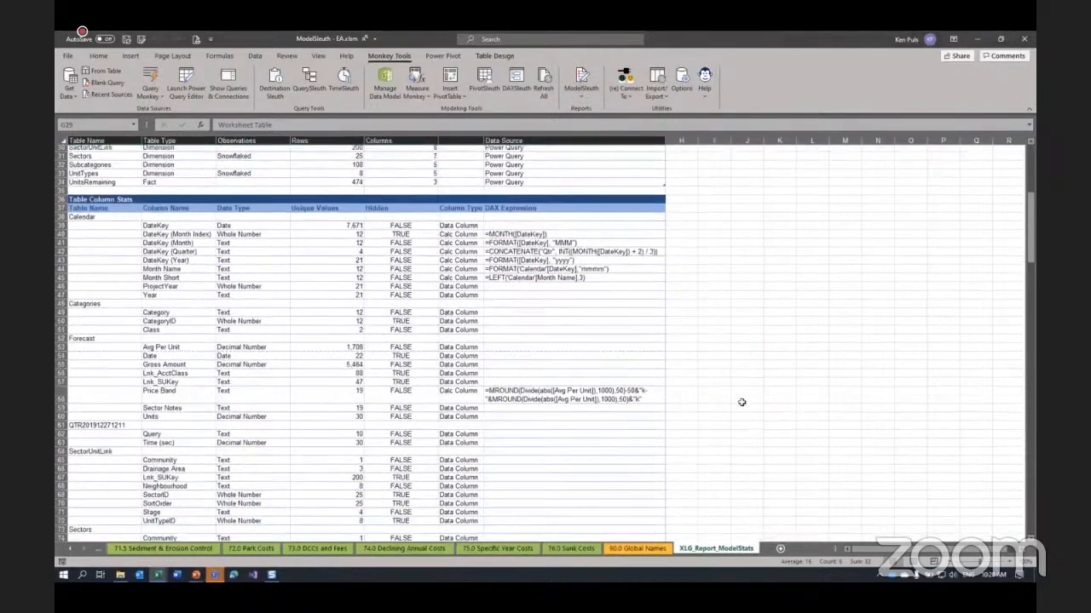
{"action": "scroll", "coordinate": [719, 371], "scroll_direction": "down", "scroll_amount": 20}
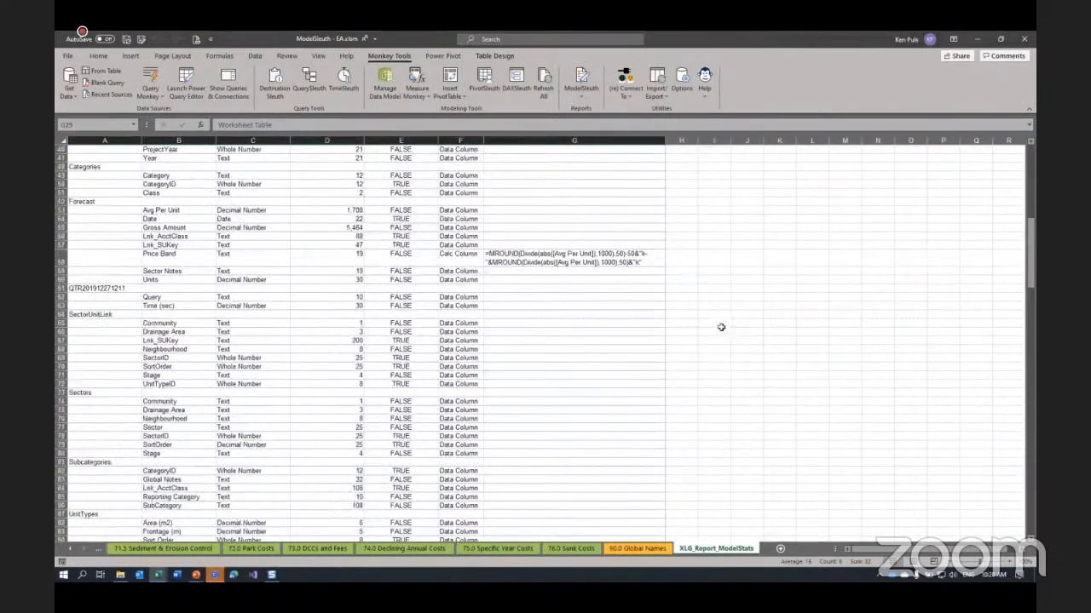
{"action": "scroll", "coordinate": [718, 319], "scroll_direction": "down", "scroll_amount": 2}
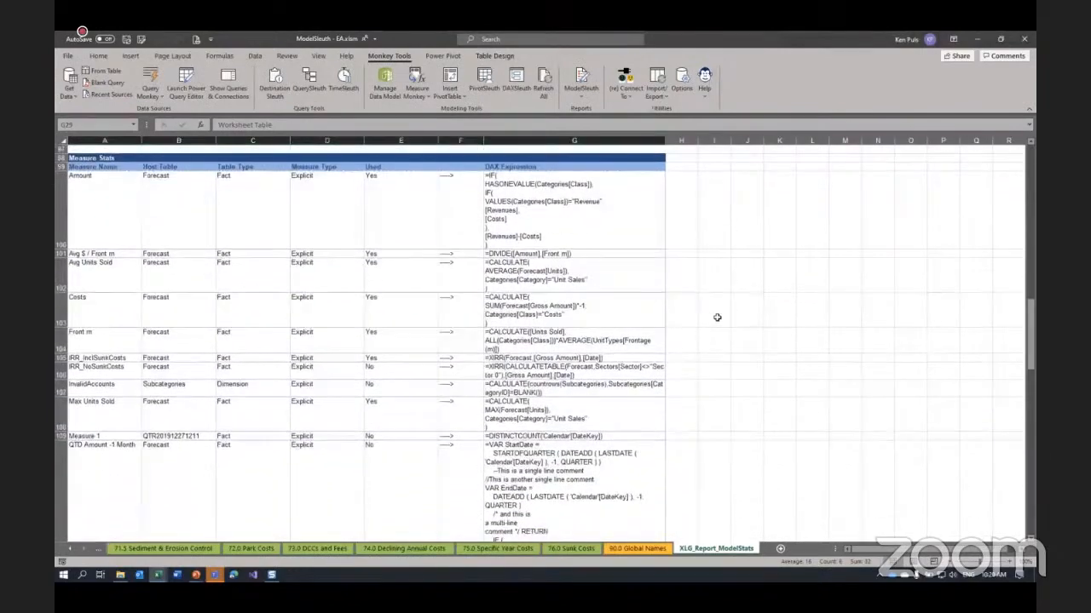
{"action": "scroll", "coordinate": [343, 372], "scroll_direction": "down", "scroll_amount": 4}
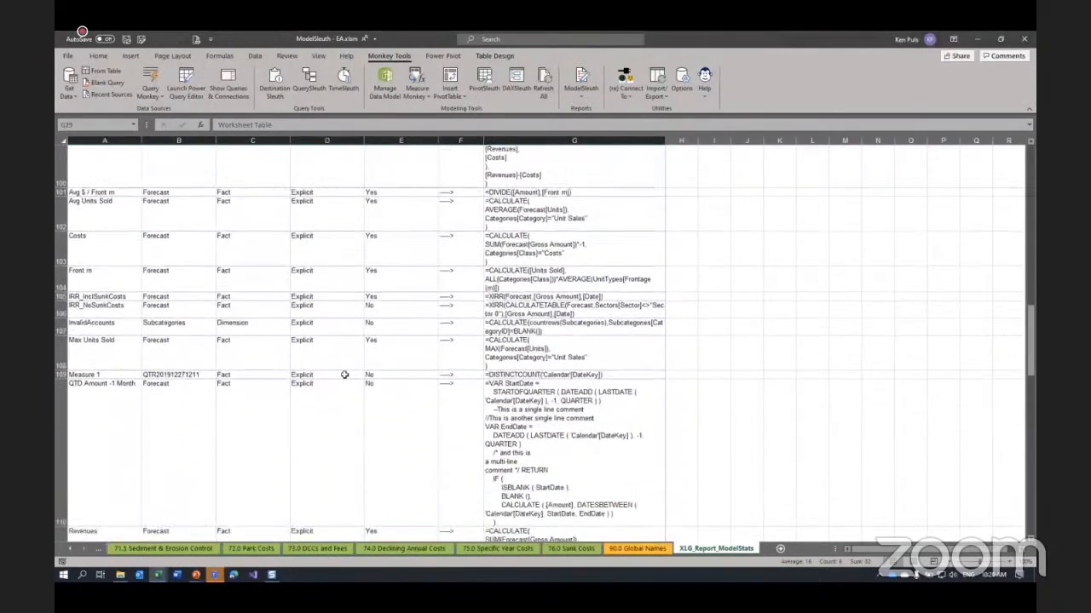
{"action": "scroll", "coordinate": [344, 374], "scroll_direction": "up", "scroll_amount": 2}
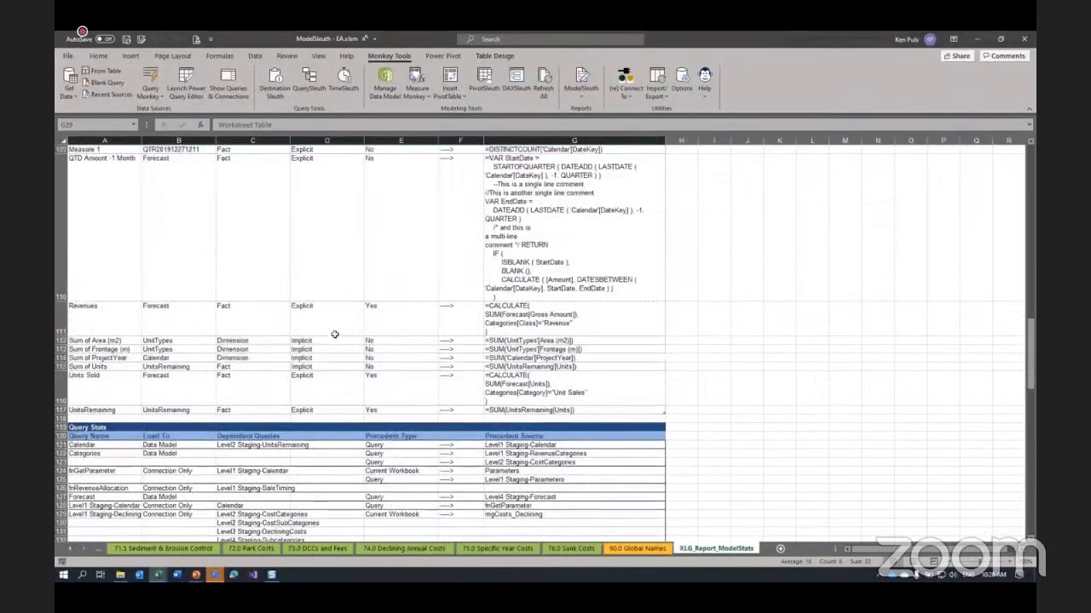
{"action": "left_click_drag", "start_coordinate": [325, 342], "coordinate": [394, 367]}
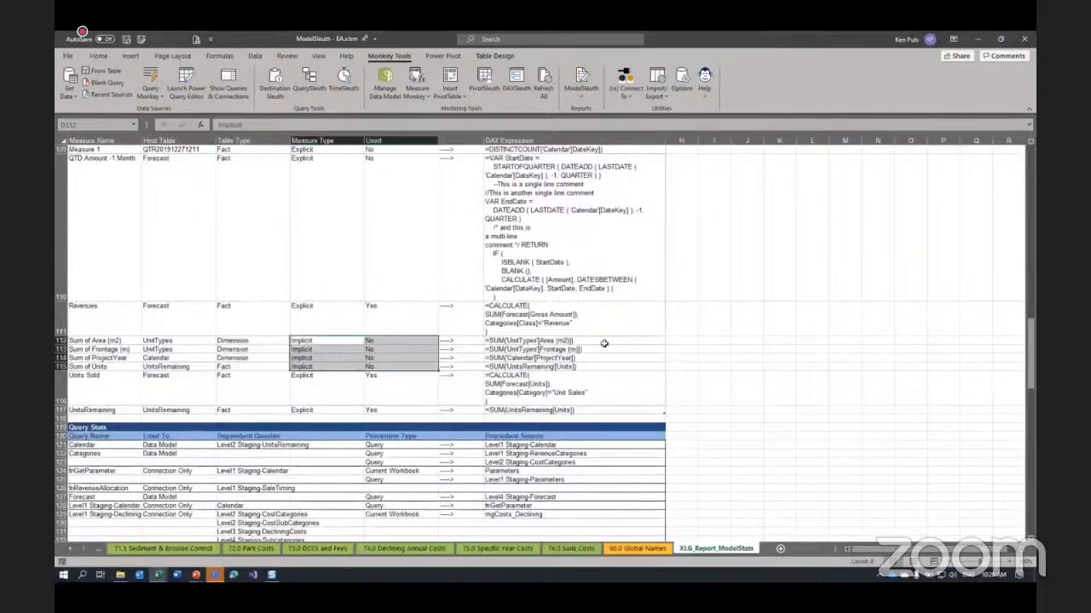
{"action": "scroll", "coordinate": [701, 322], "scroll_direction": "up", "scroll_amount": 1}
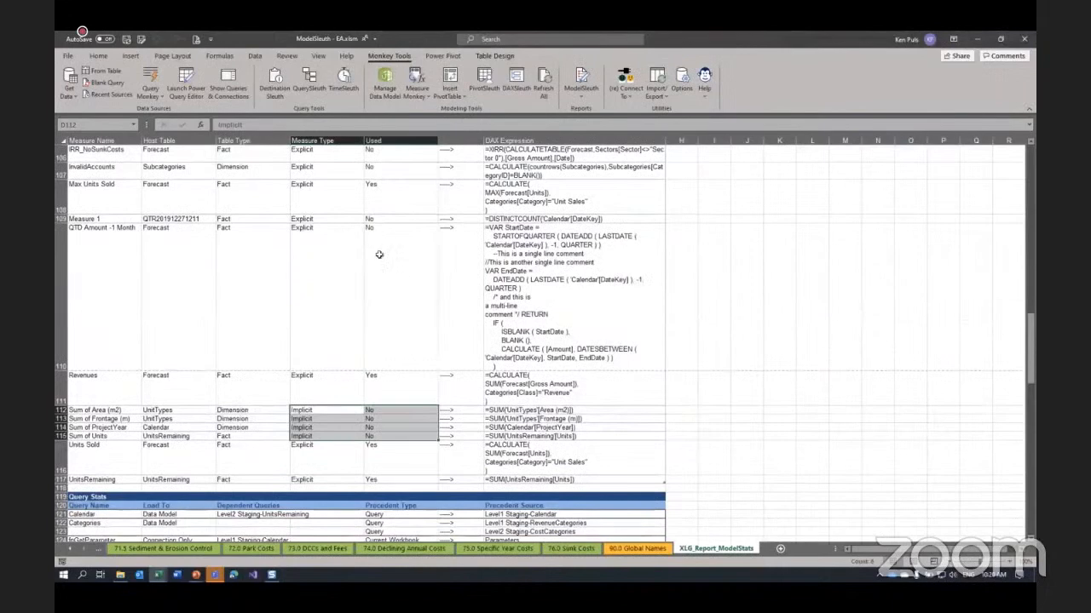
Generate the ModelSleuth Unused Items report and review its unused columns, measures and queries
{"action": "left_click", "coordinate": [582, 92]}
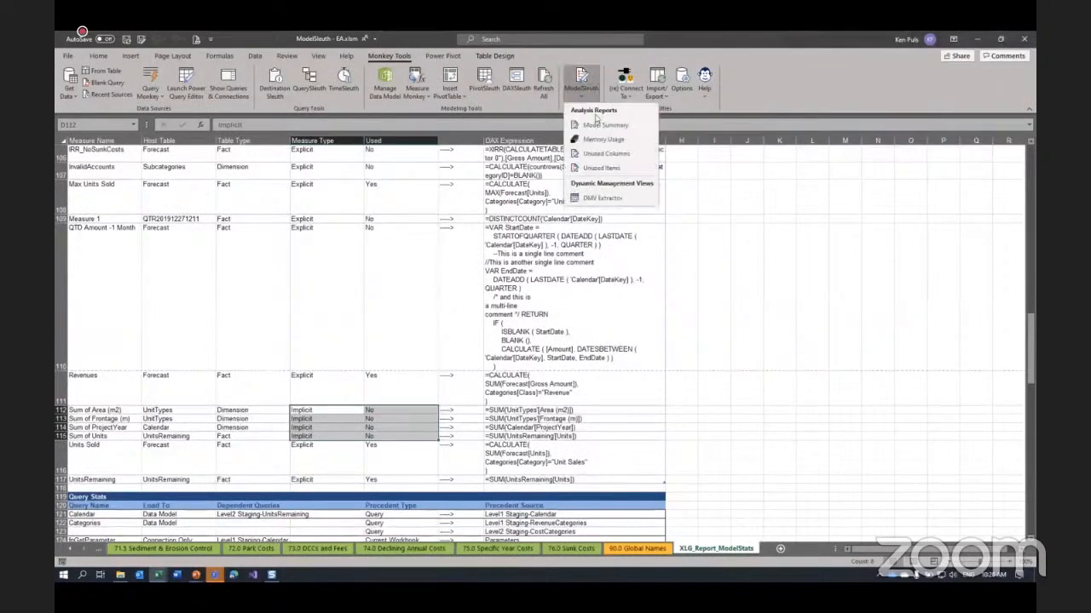
{"action": "left_click", "coordinate": [599, 168]}
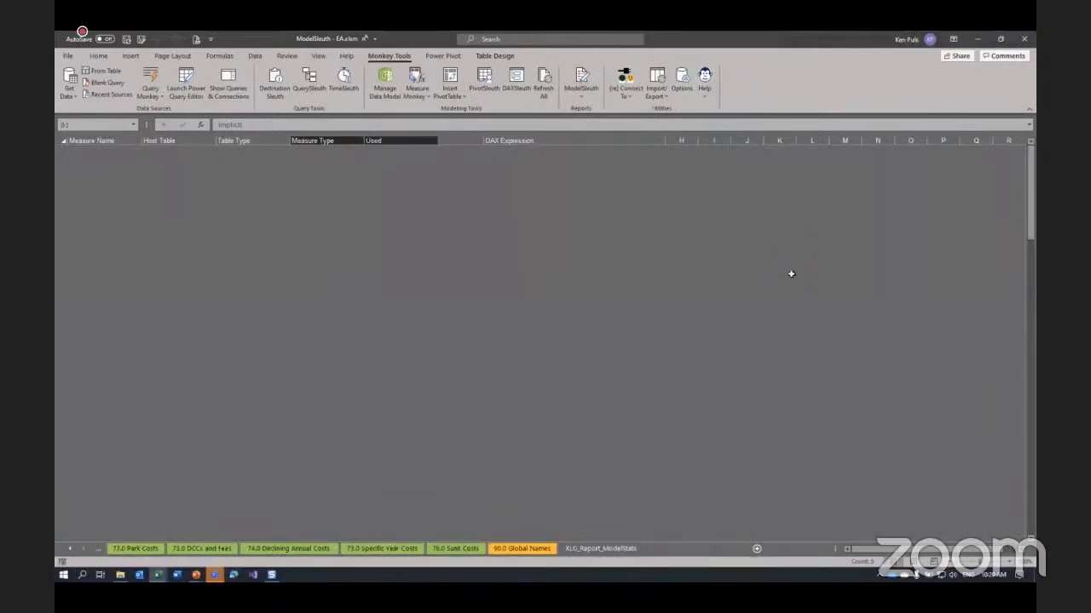
{"action": "scroll", "coordinate": [664, 319], "scroll_direction": "down", "scroll_amount": 8}
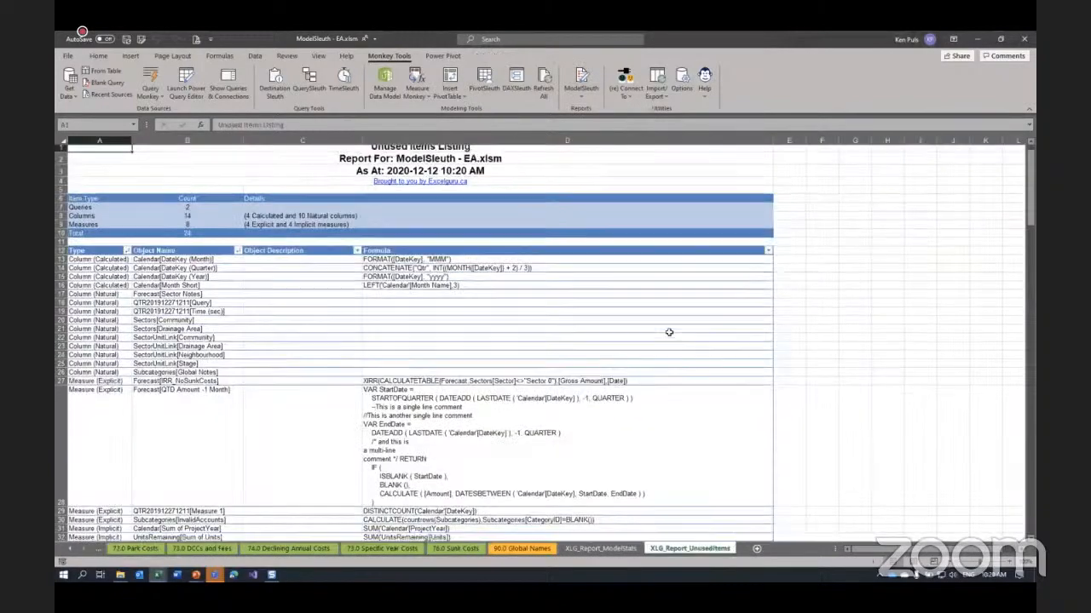
{"action": "scroll", "coordinate": [664, 318], "scroll_direction": "down", "scroll_amount": 5}
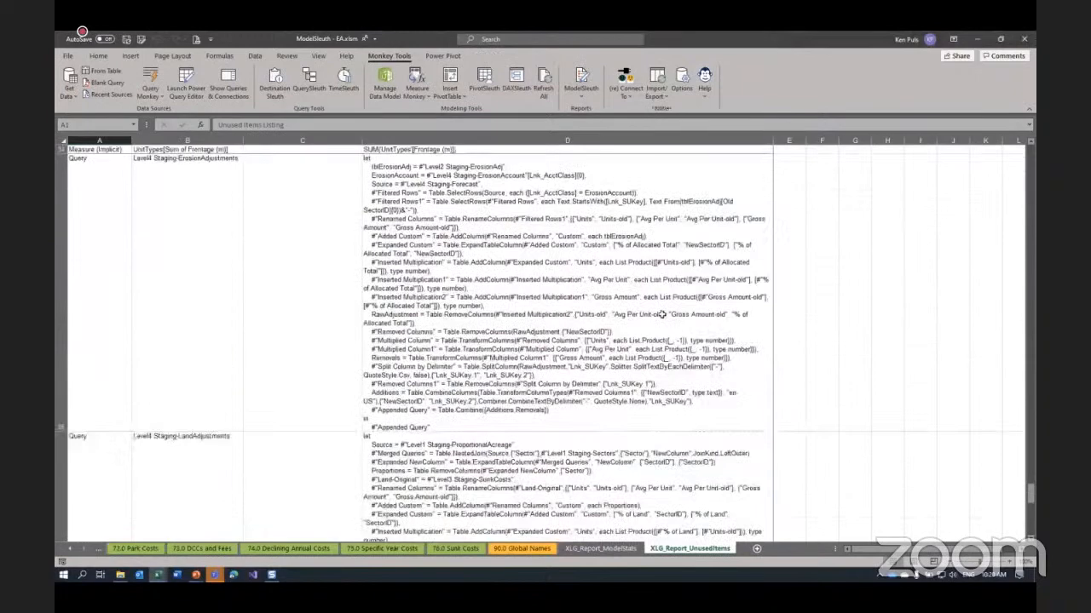
{"action": "scroll", "coordinate": [503, 294], "scroll_direction": "up", "scroll_amount": 3}
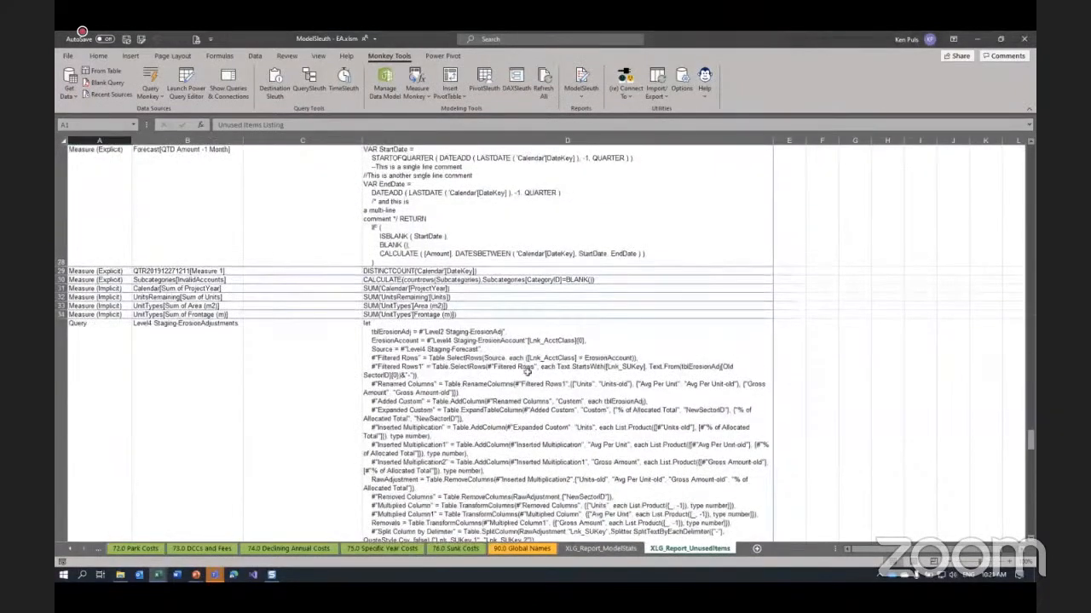
{"action": "scroll", "coordinate": [564, 385], "scroll_direction": "up", "scroll_amount": 1}
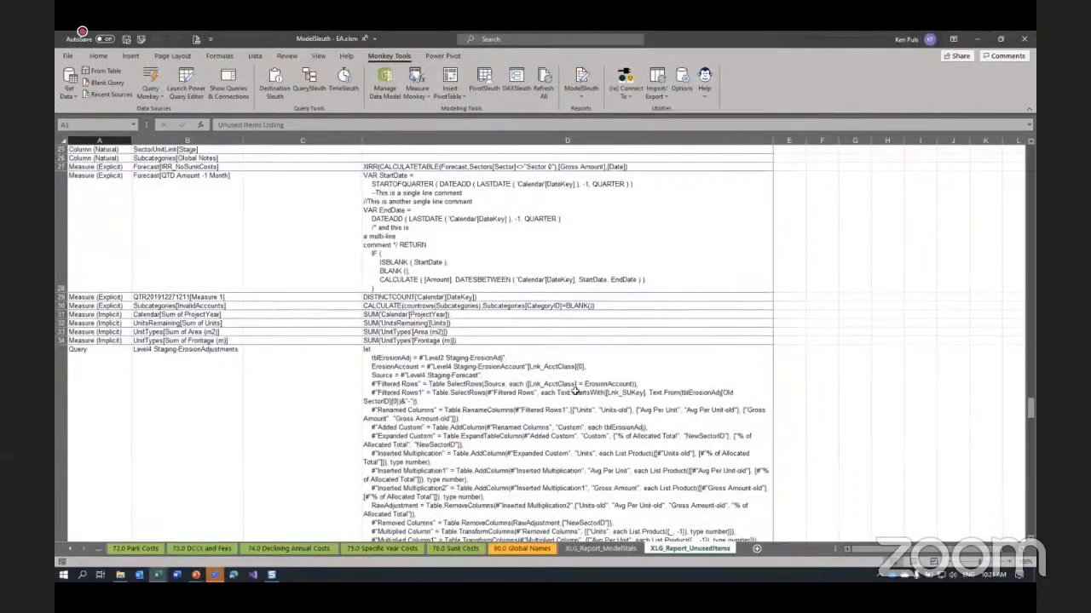
{"action": "scroll", "coordinate": [575, 387], "scroll_direction": "up", "scroll_amount": 6}
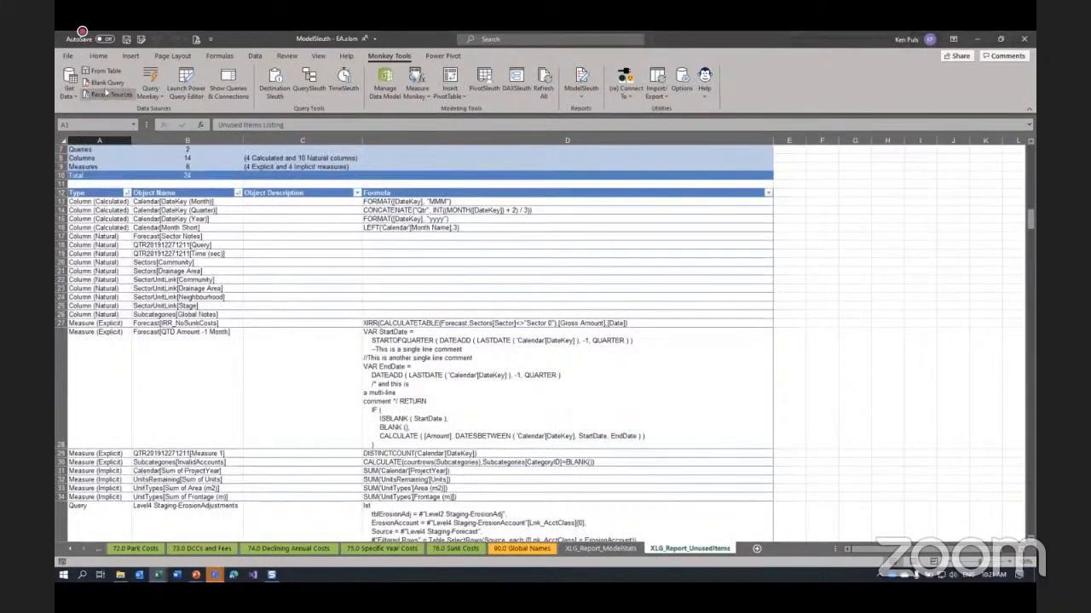
Close ModelSleuth - EA.xlsm, DAXSleuth.xlsx, both PivotSleuth workbooks and DestinationSleuth.xlsx, leaving no workbook open
{"action": "left_click", "coordinate": [69, 56]}
{"action": "left_click", "coordinate": [96, 296]}
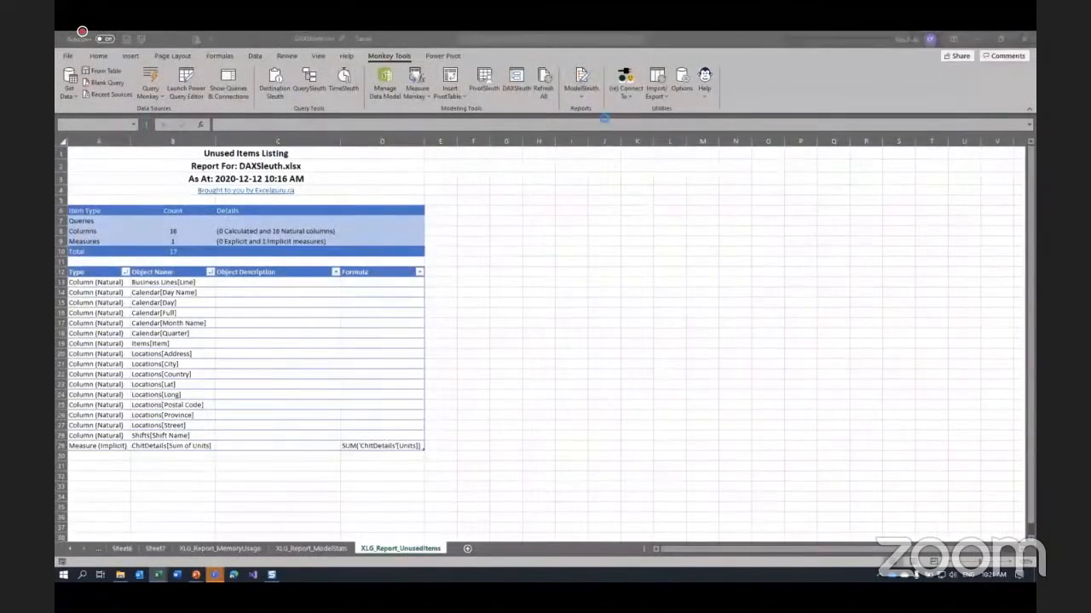
{"action": "left_click", "coordinate": [68, 56]}
{"action": "left_click", "coordinate": [90, 296]}
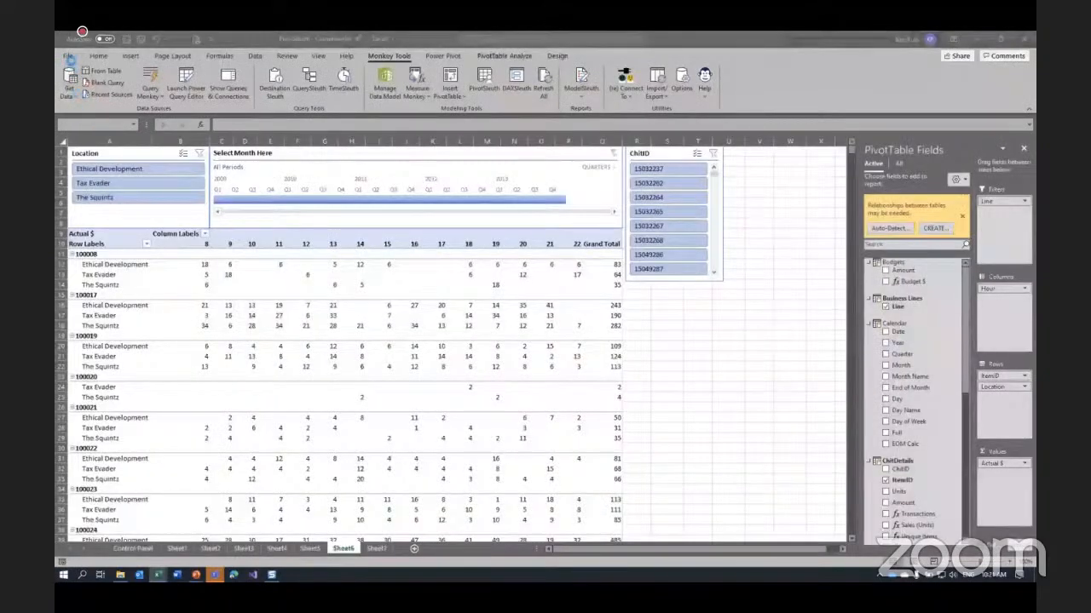
{"action": "left_click", "coordinate": [68, 56]}
{"action": "left_click", "coordinate": [85, 294]}
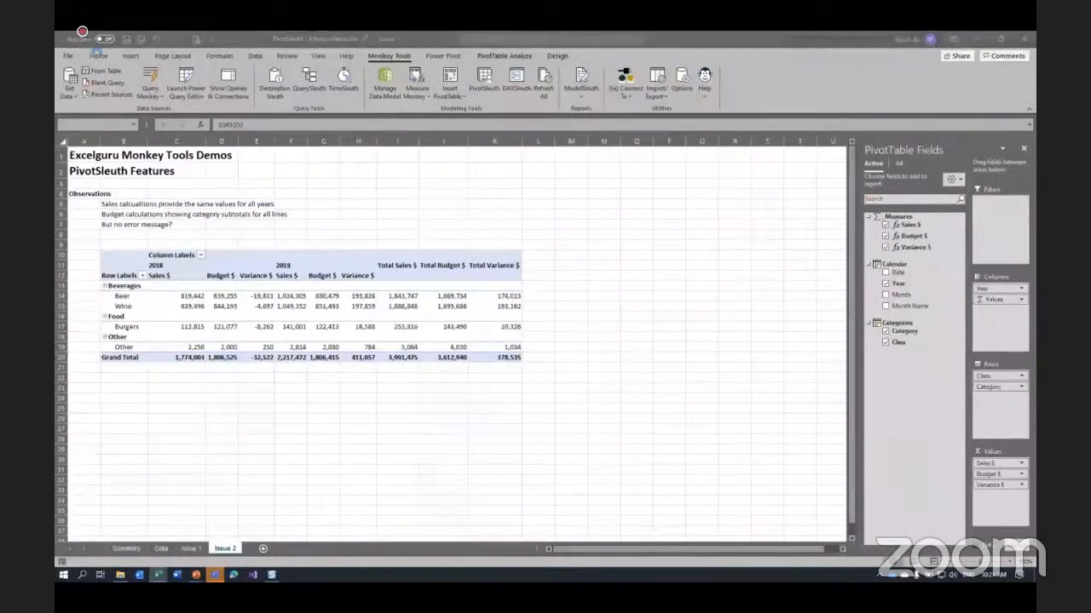
{"action": "left_click", "coordinate": [68, 56]}
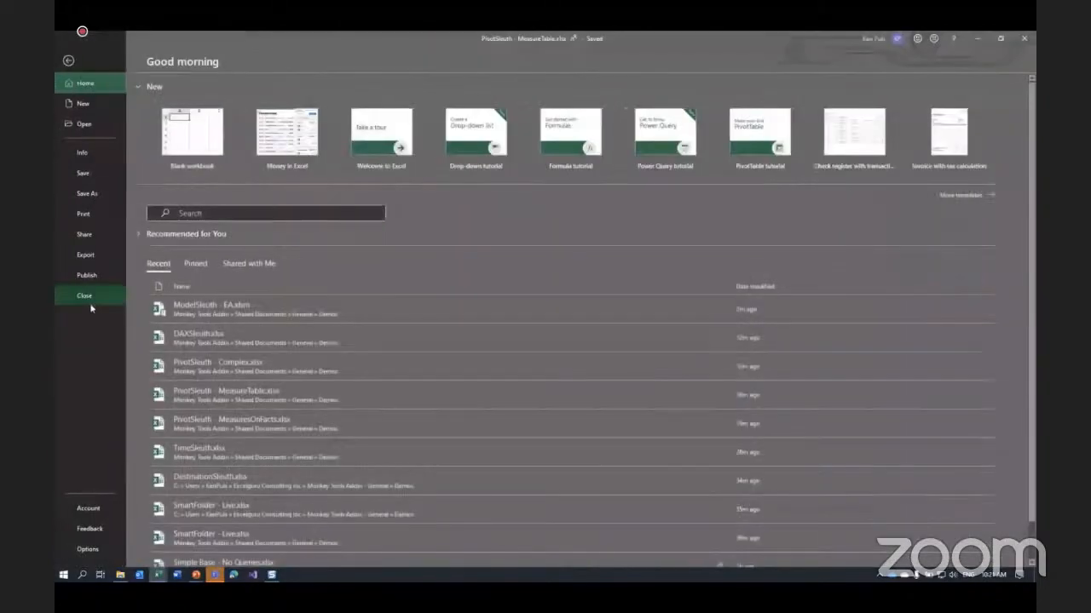
{"action": "left_click", "coordinate": [86, 294]}
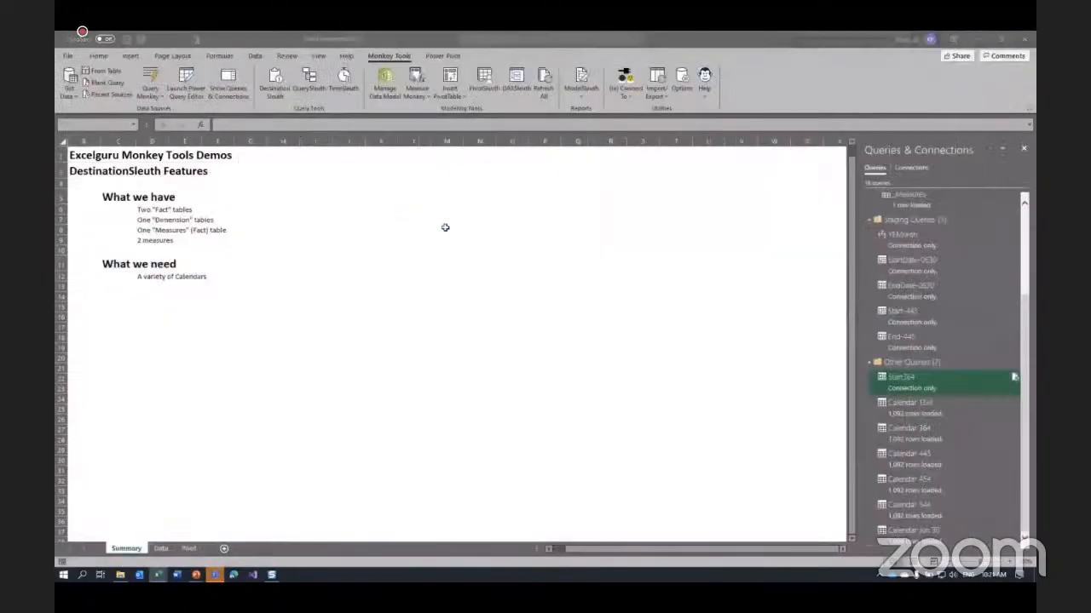
{"action": "left_click", "coordinate": [70, 57]}
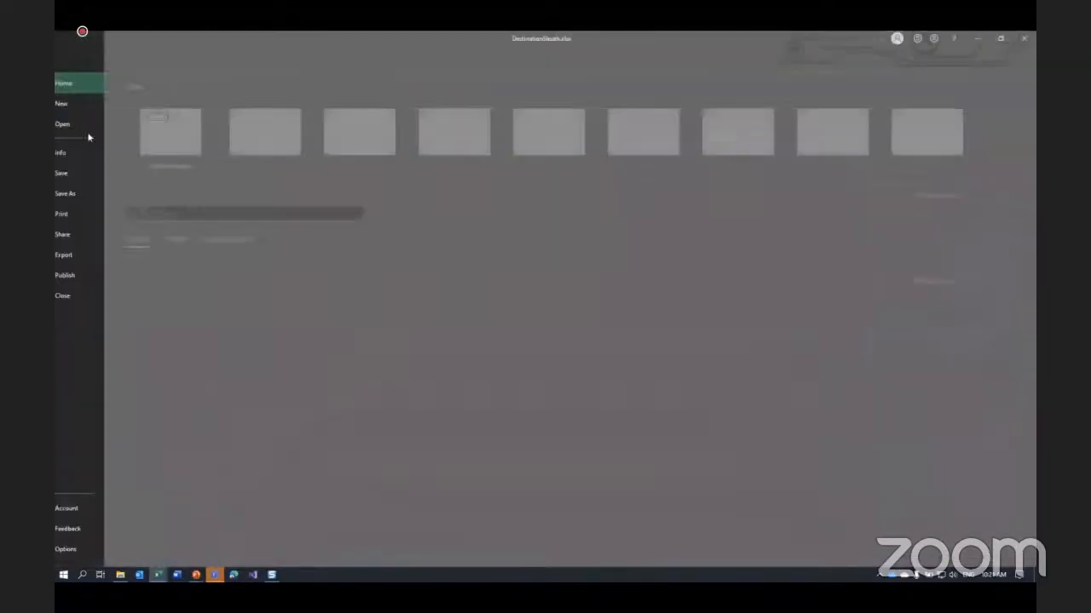
{"action": "left_click", "coordinate": [85, 294]}
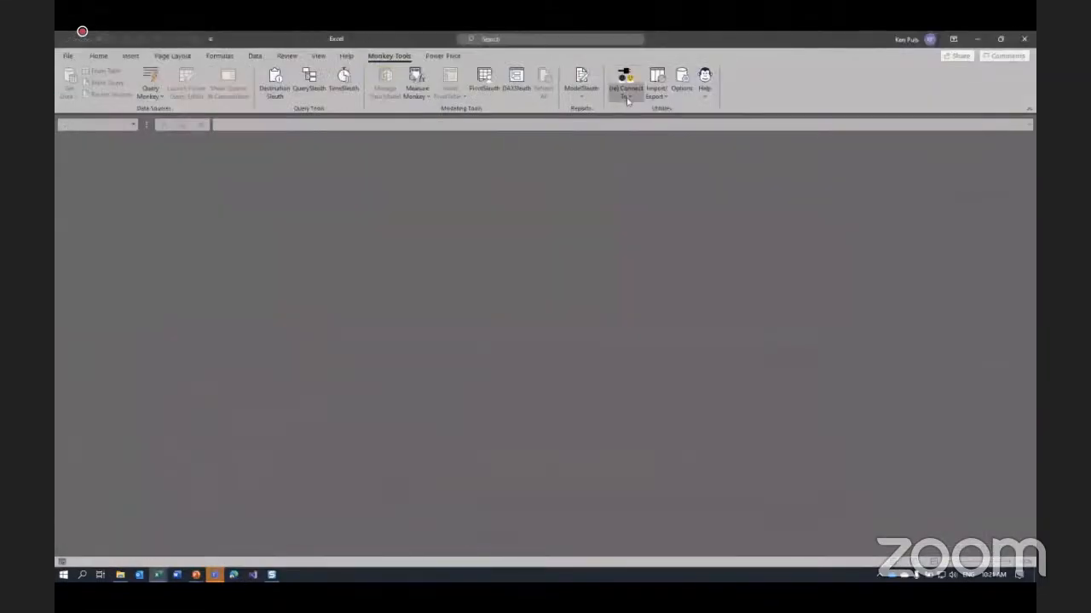
Try to connect Monkey Tools to a Power BI Desktop file without any workbook open
{"action": "left_click", "coordinate": [627, 95]}
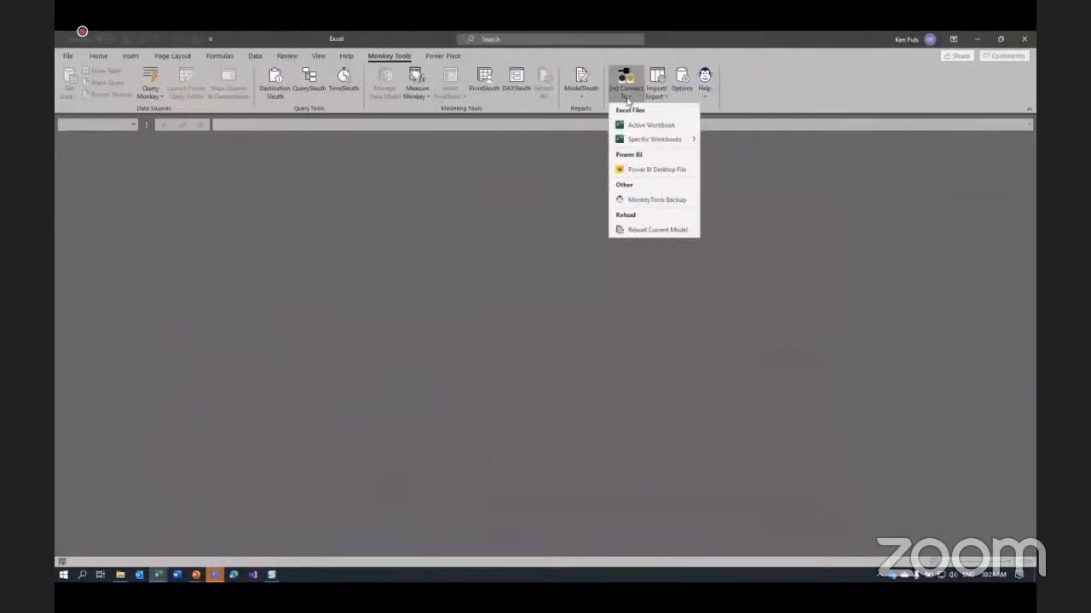
{"action": "left_click", "coordinate": [663, 140]}
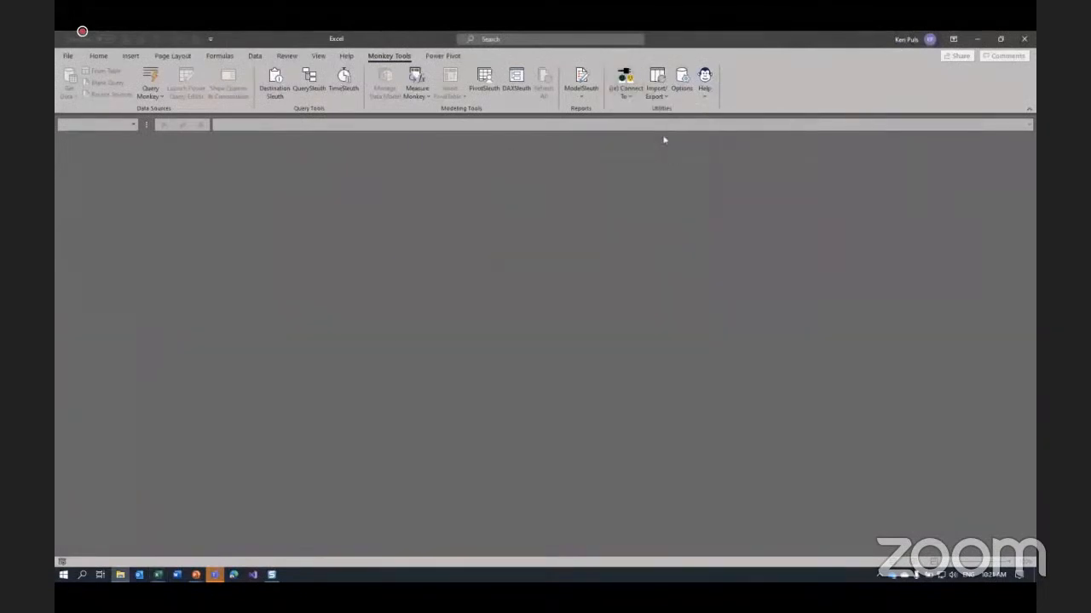
{"action": "left_click", "coordinate": [631, 98]}
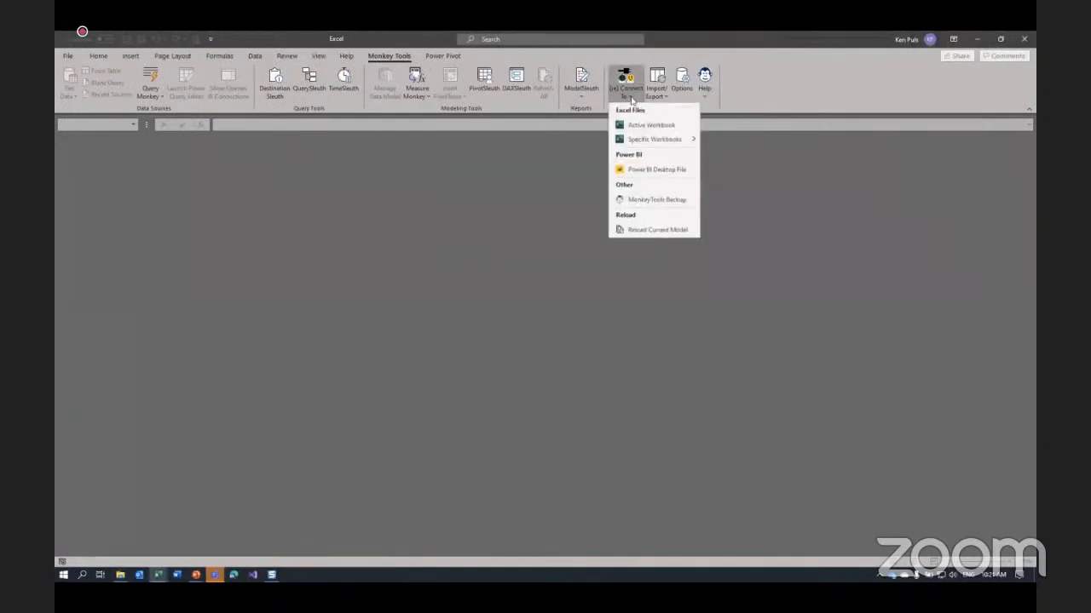
{"action": "left_click", "coordinate": [668, 175]}
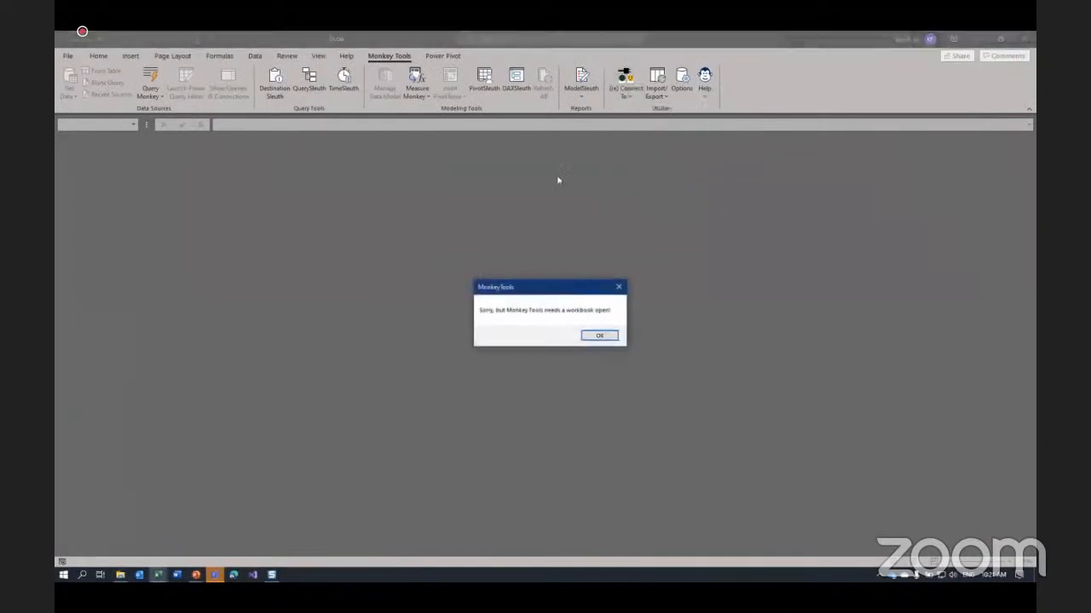
{"action": "left_click", "coordinate": [599, 336]}
Create a blank workbook and connect it to LP Azure - SQL.pbix from the Demos folder of Monkey Tools Addin - General
{"action": "left_click", "coordinate": [75, 58]}
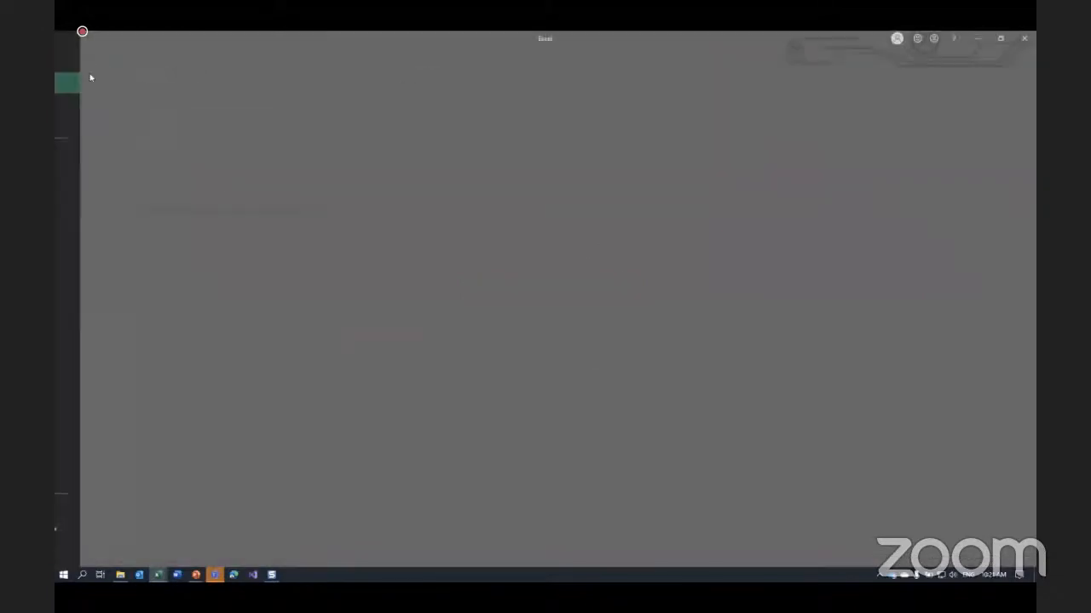
{"action": "left_click", "coordinate": [175, 134]}
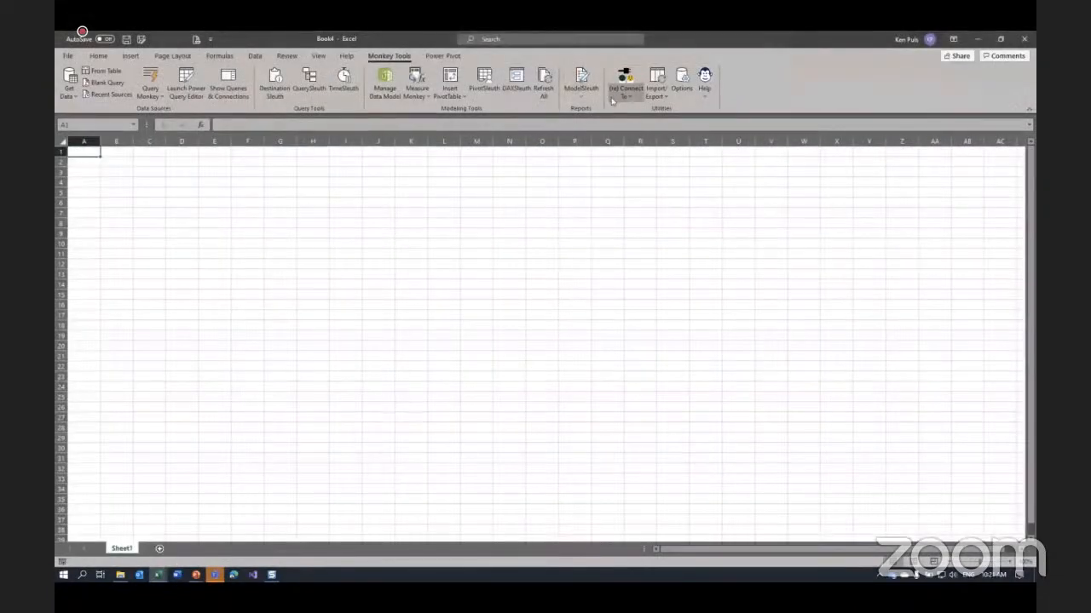
{"action": "left_click", "coordinate": [626, 85]}
{"action": "left_click", "coordinate": [621, 159]}
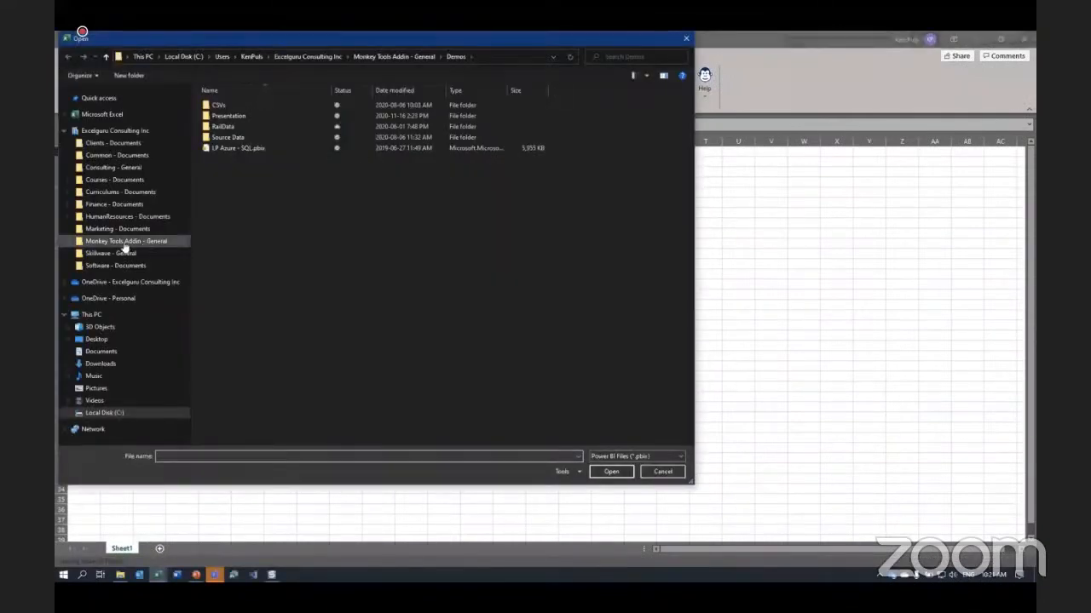
{"action": "left_click", "coordinate": [125, 242]}
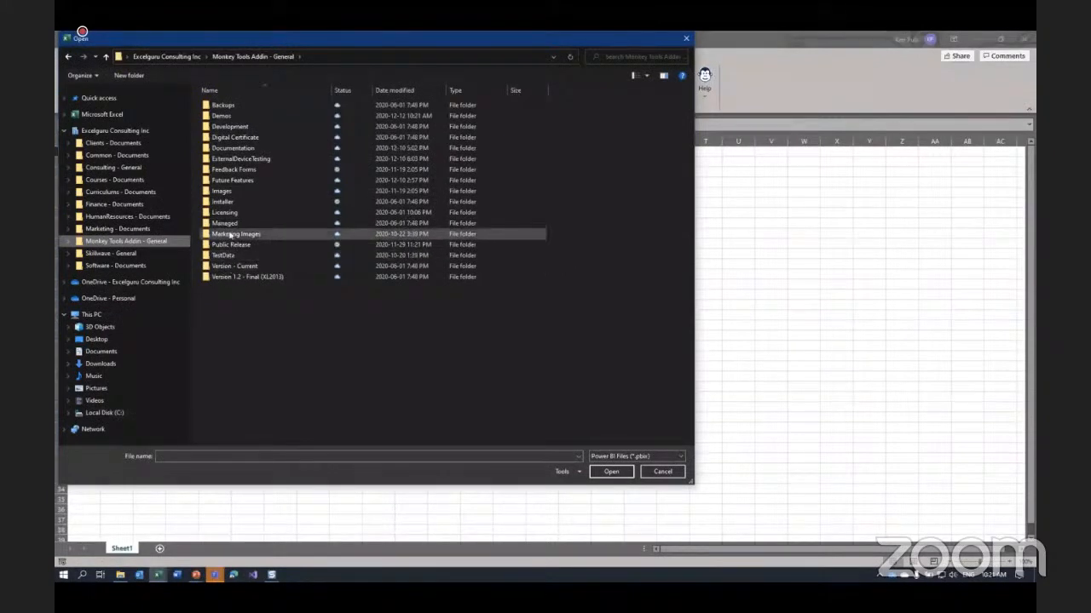
{"action": "double_click", "coordinate": [221, 116]}
{"action": "double_click", "coordinate": [219, 150]}
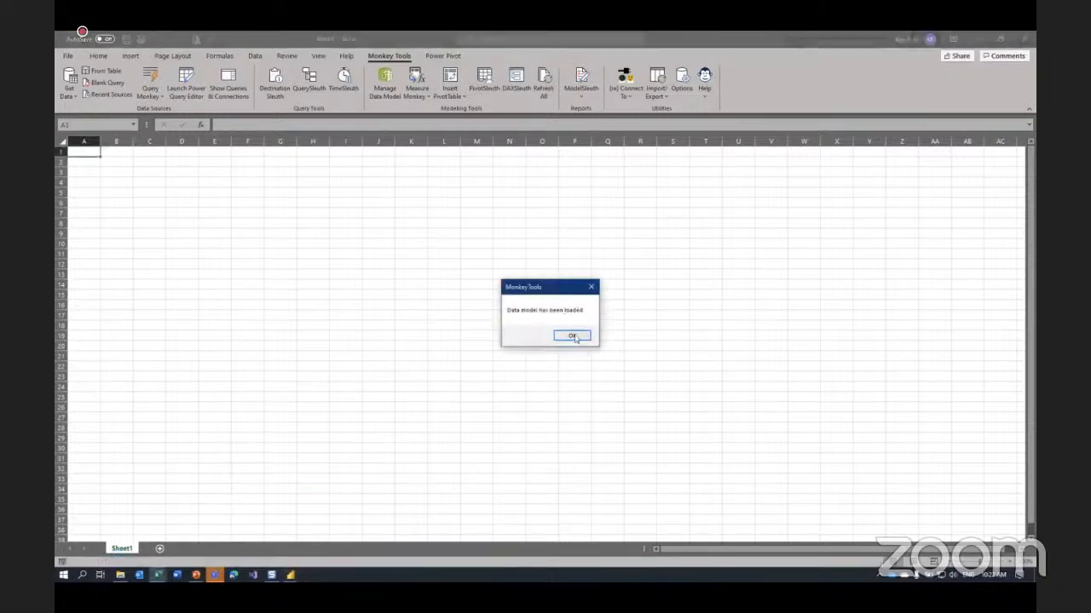
{"action": "left_click", "coordinate": [573, 337]}
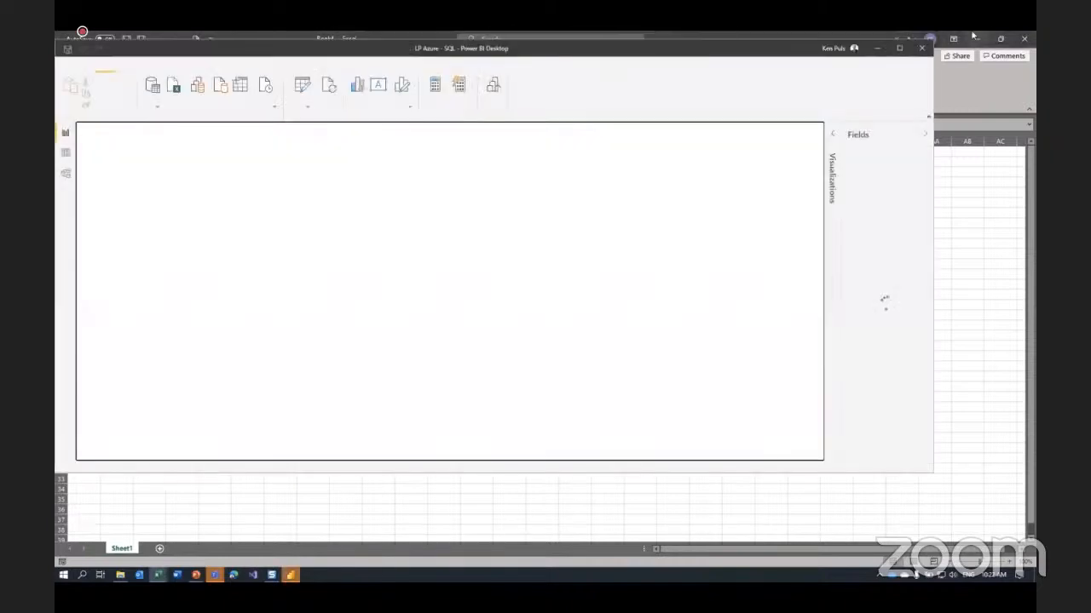
Generate the ModelSleuth Model Summary report for LP Azure - SQL.pbix and review its relationship, table, column, measure and query statistics
{"action": "left_click", "coordinate": [876, 50]}
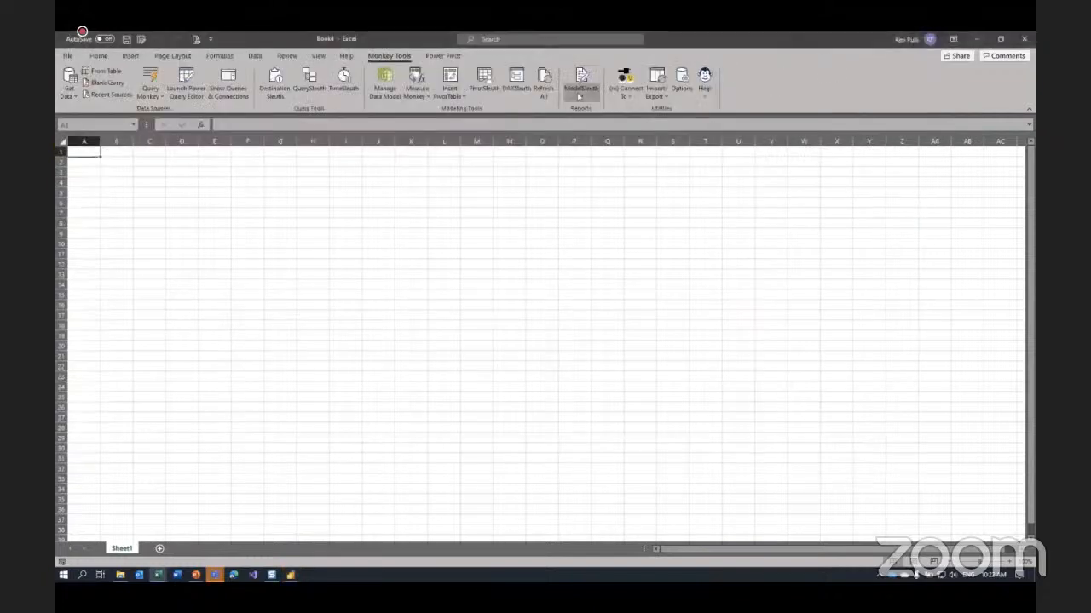
{"action": "left_click", "coordinate": [586, 102]}
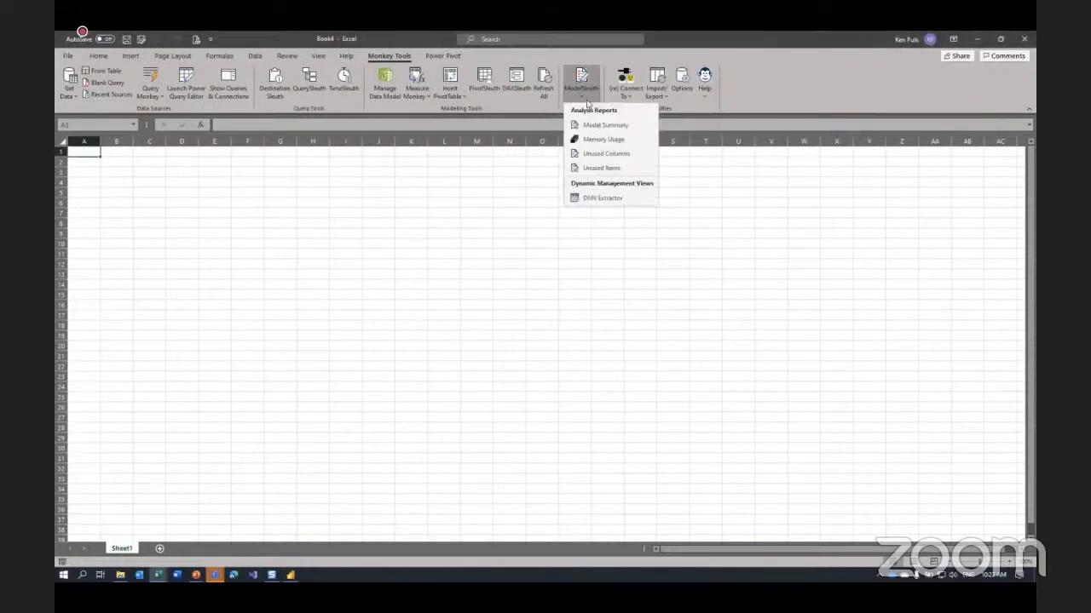
{"action": "left_click", "coordinate": [592, 122]}
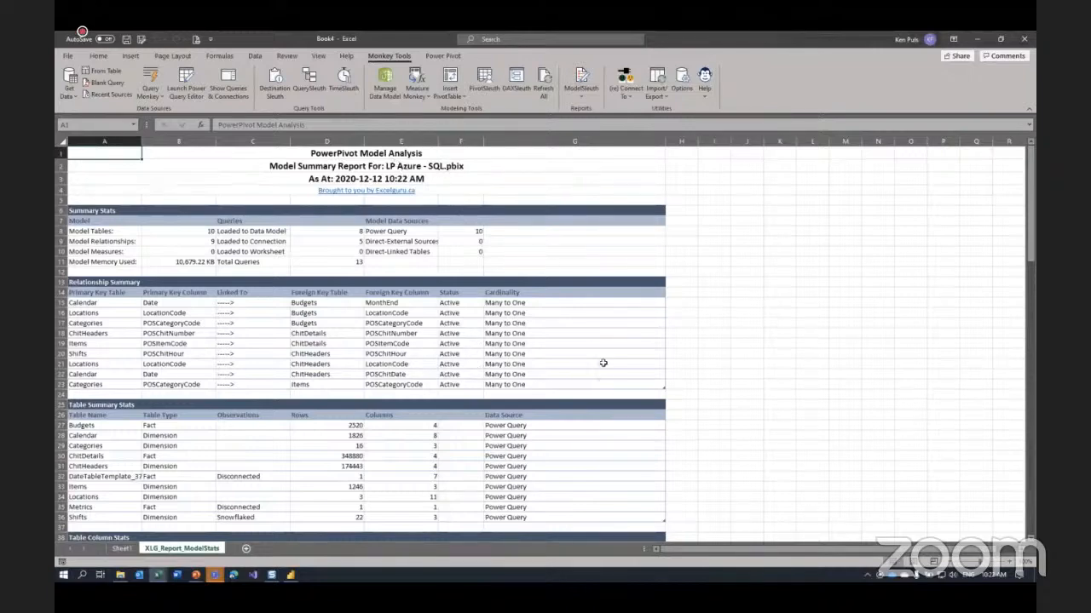
{"action": "scroll", "coordinate": [606, 363], "scroll_direction": "down", "scroll_amount": 14}
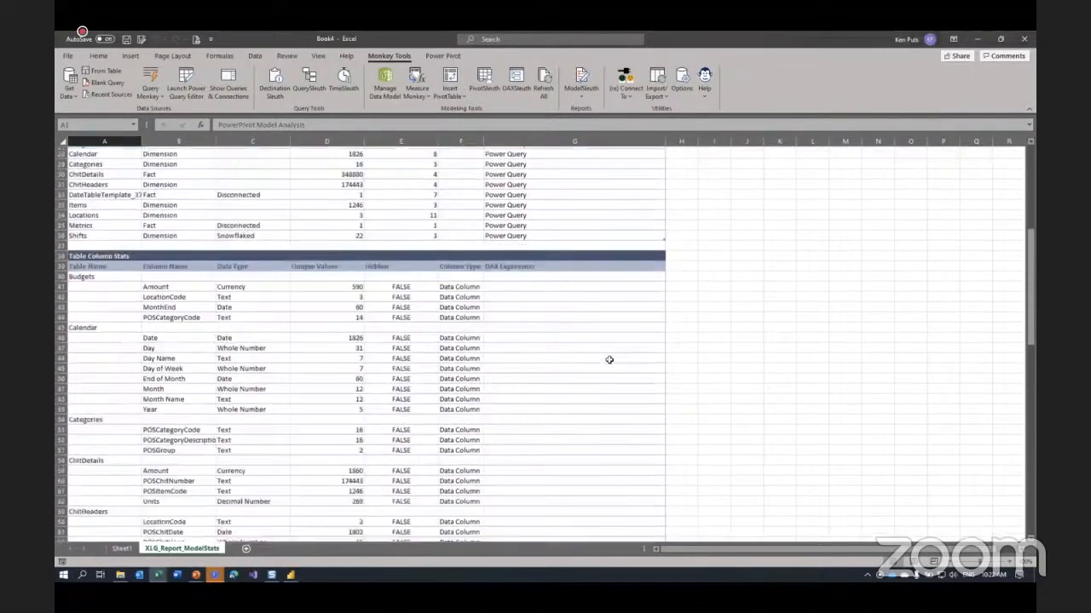
{"action": "scroll", "coordinate": [609, 360], "scroll_direction": "down", "scroll_amount": 15}
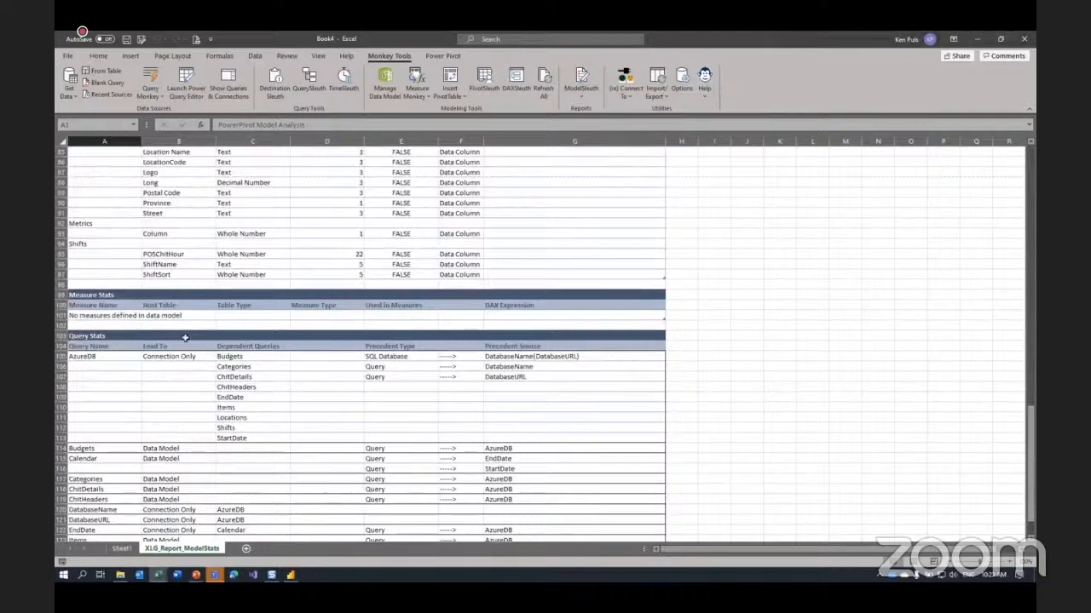
{"action": "scroll", "coordinate": [637, 341], "scroll_direction": "down", "scroll_amount": 4}
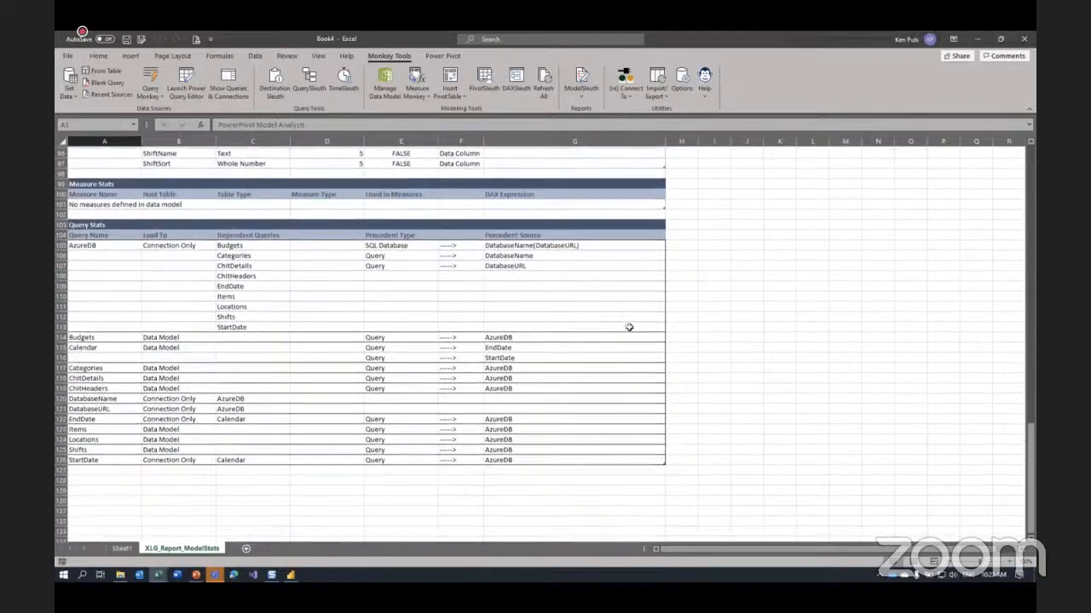
{"action": "scroll", "coordinate": [608, 326], "scroll_direction": "up", "scroll_amount": 6}
{"action": "scroll", "coordinate": [608, 329], "scroll_direction": "up", "scroll_amount": 20}
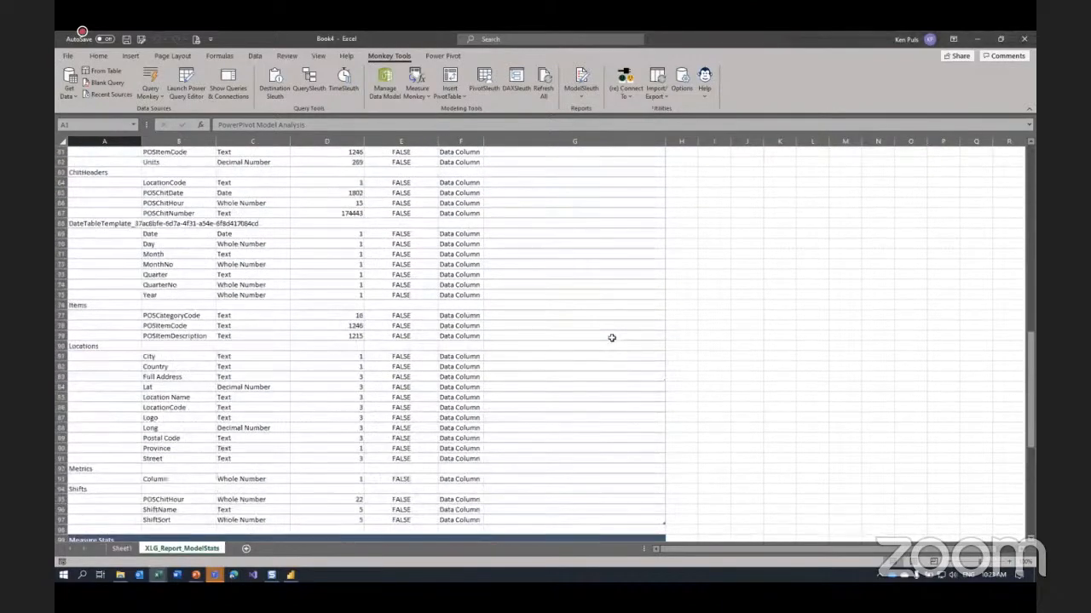
Generate the ModelSleuth Memory Usage report for the connected Power BI file and select its DateTableTemplate row
{"action": "left_click", "coordinate": [581, 92]}
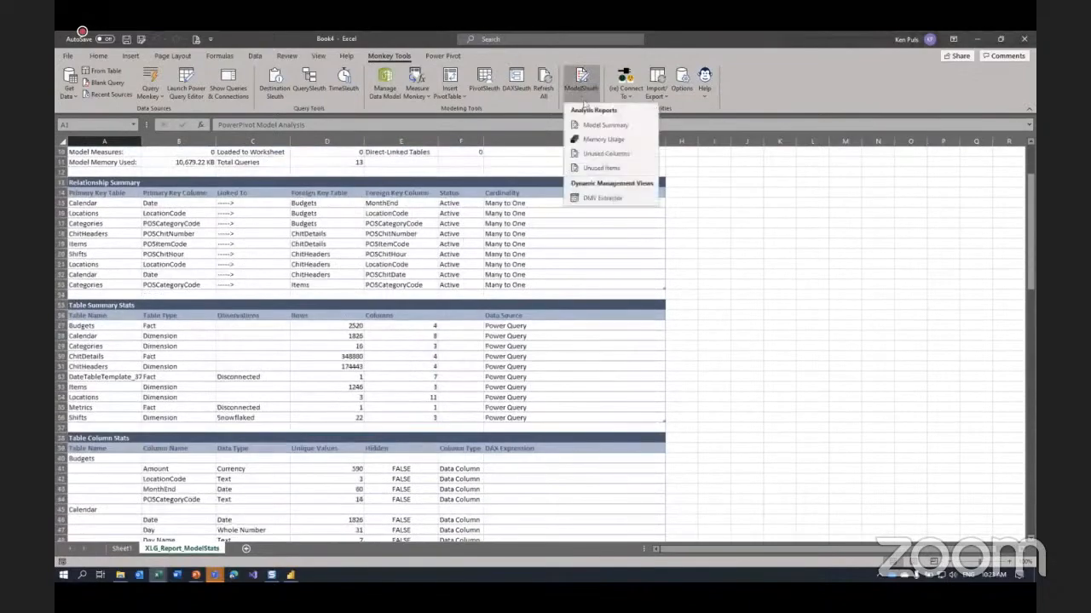
{"action": "left_click", "coordinate": [596, 141]}
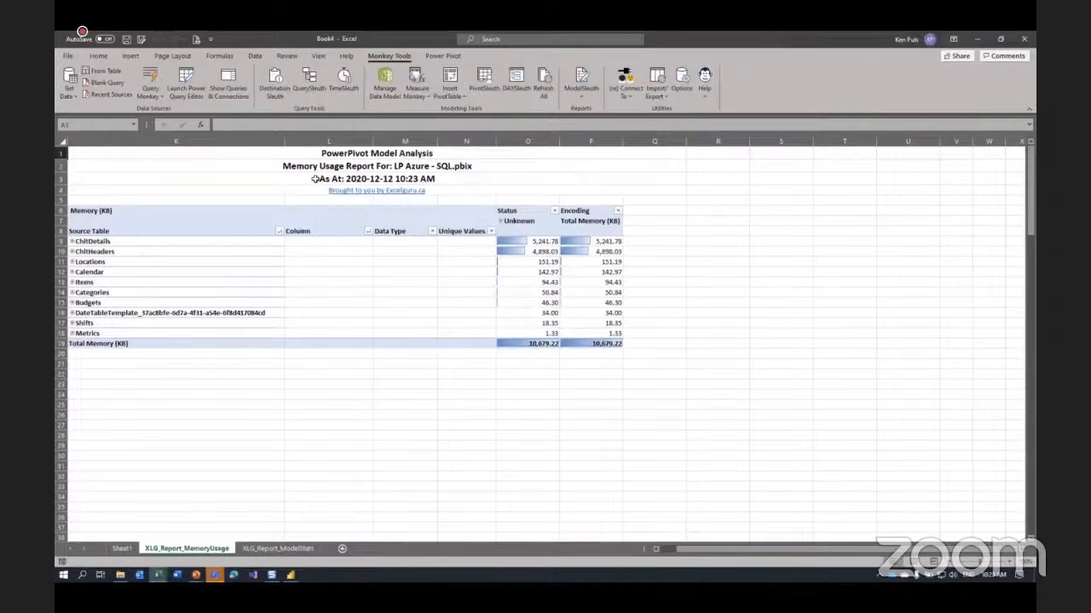
{"action": "left_click", "coordinate": [132, 313]}
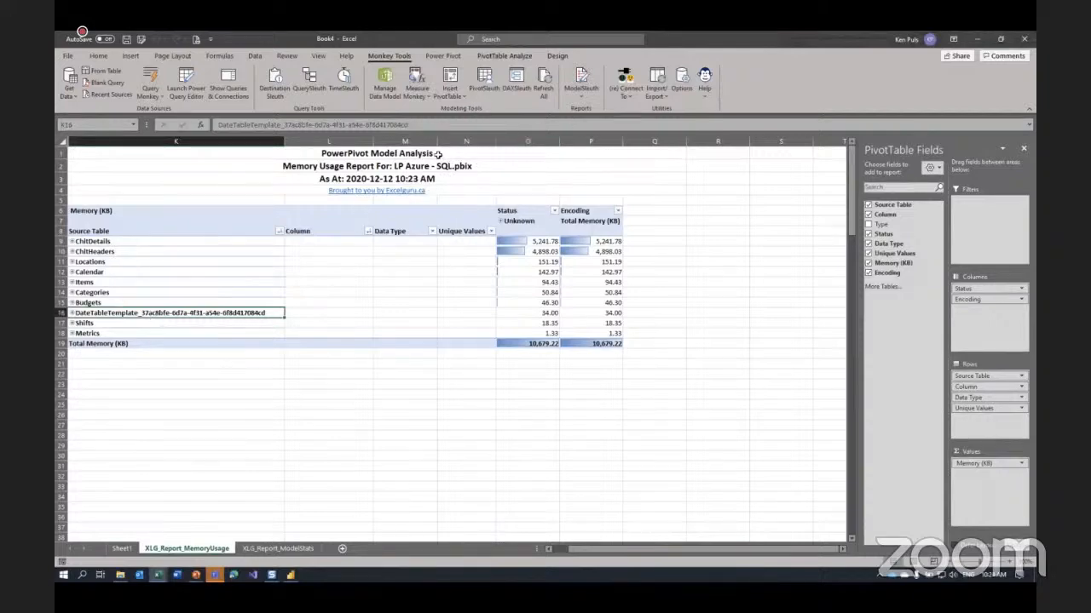
Examine the Calendar query's precedents and M code in an enlarged QuerySleuth window, and check DAXSleuth for the connected model
{"action": "left_click", "coordinate": [309, 87]}
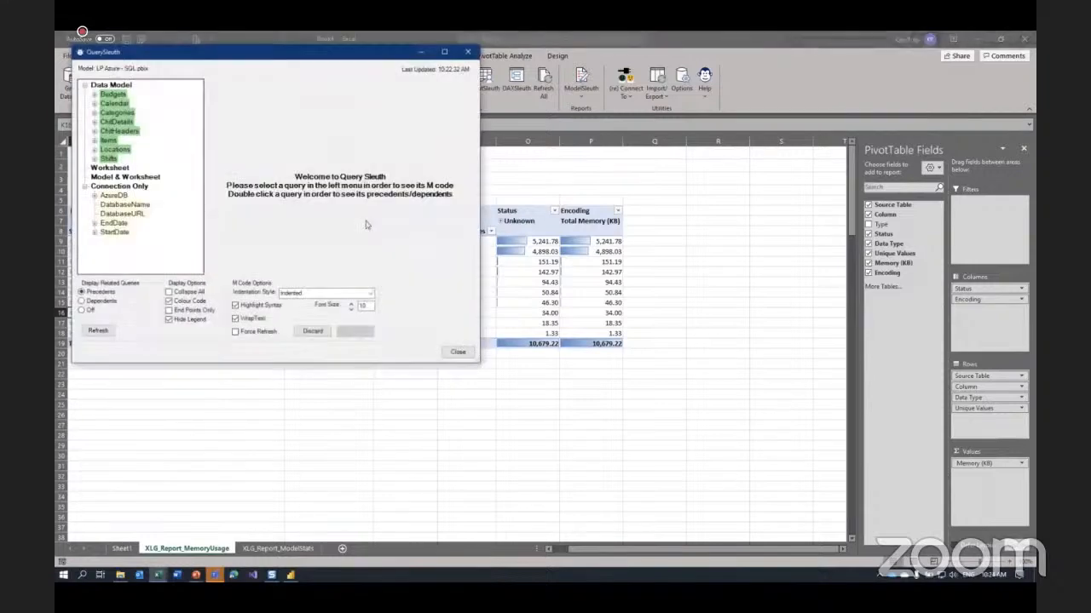
{"action": "double_click", "coordinate": [115, 103]}
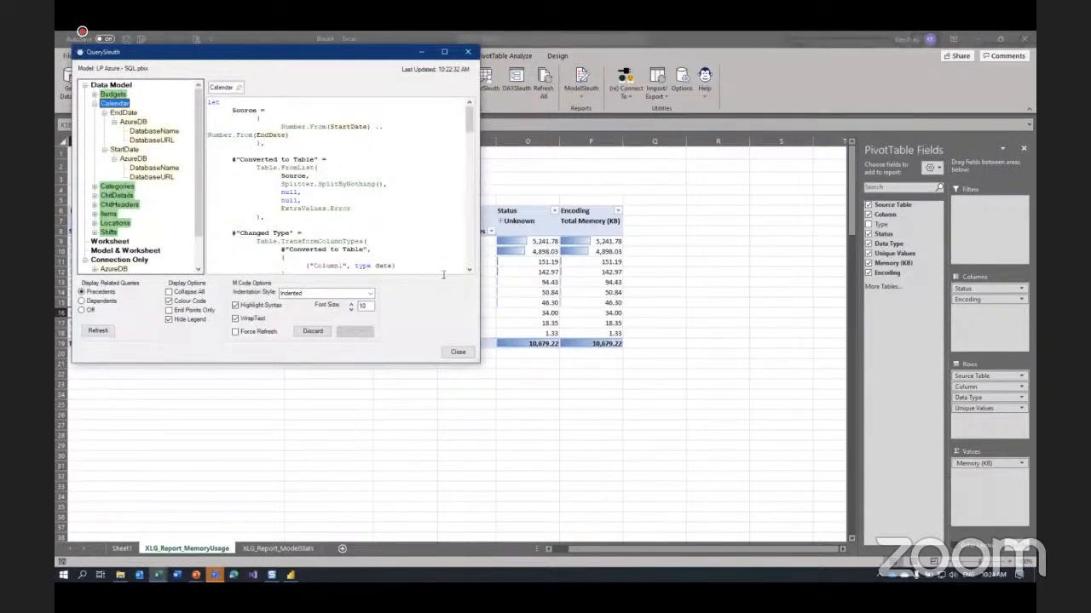
{"action": "left_click_drag", "start_coordinate": [483, 364], "coordinate": [571, 402]}
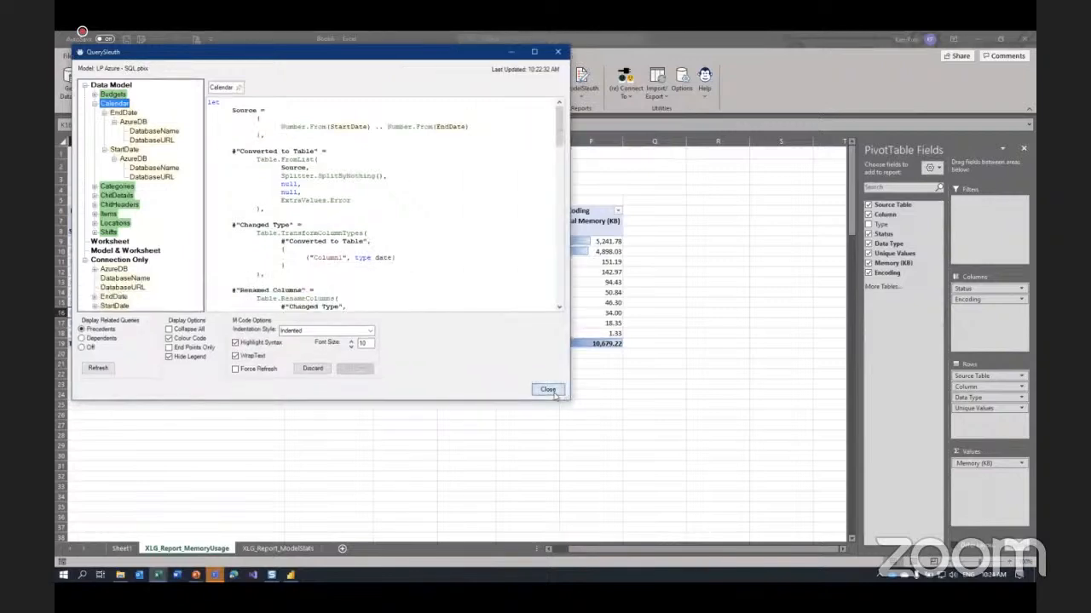
{"action": "left_click", "coordinate": [549, 390]}
{"action": "left_click", "coordinate": [516, 85]}
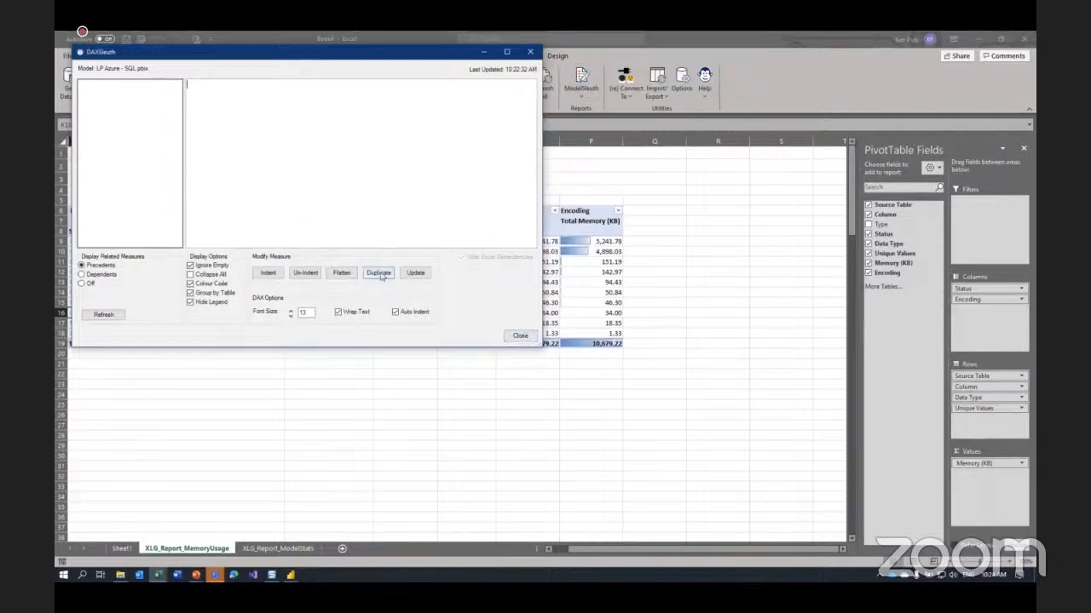
{"action": "left_click", "coordinate": [520, 336]}
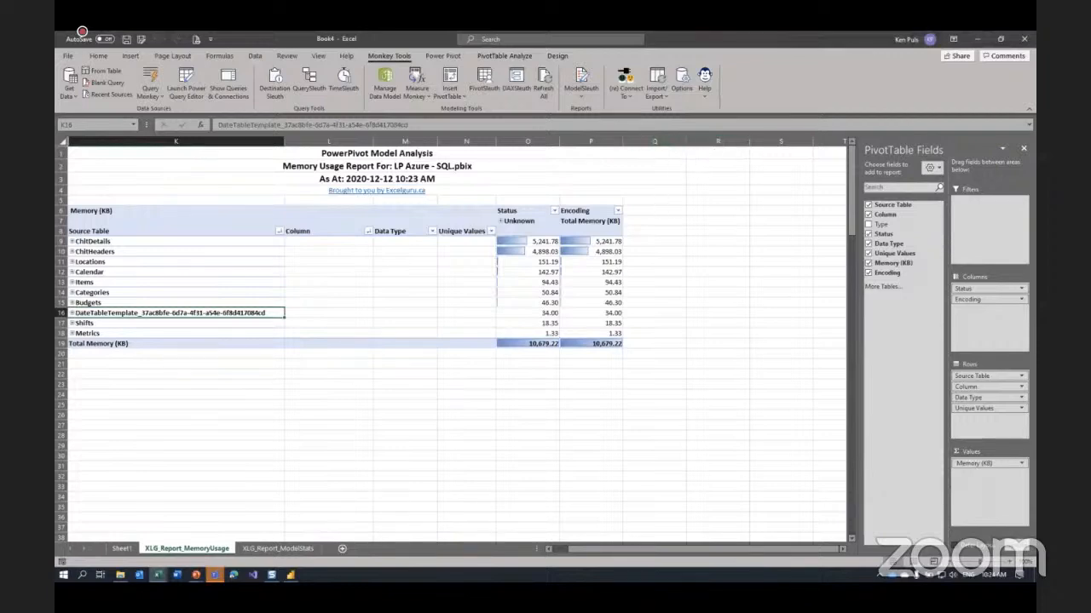
{"action": "left_click", "coordinate": [705, 86]}
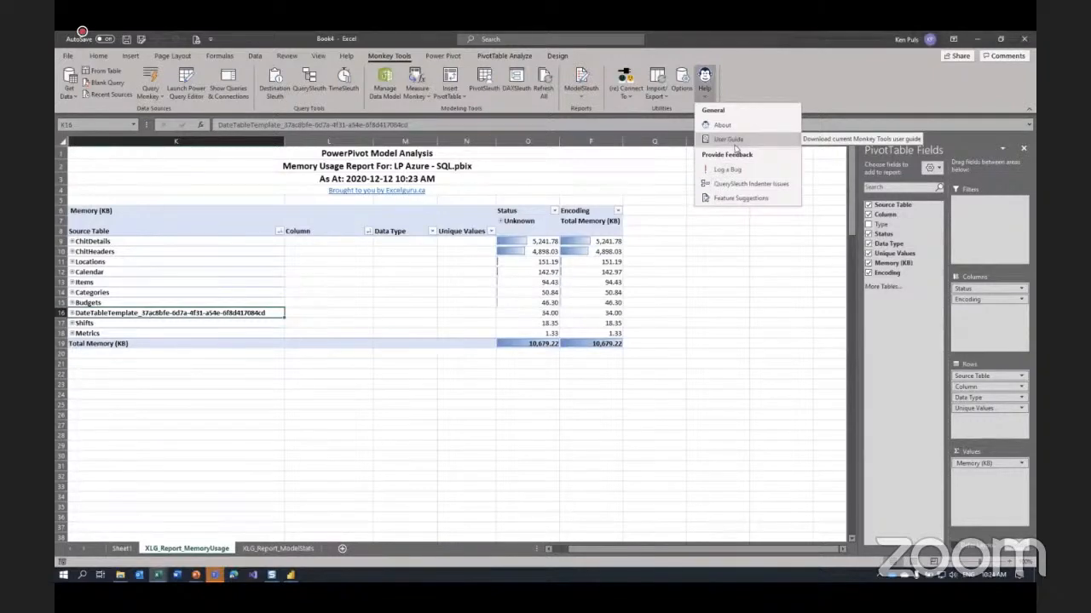
{"action": "left_click", "coordinate": [654, 214]}
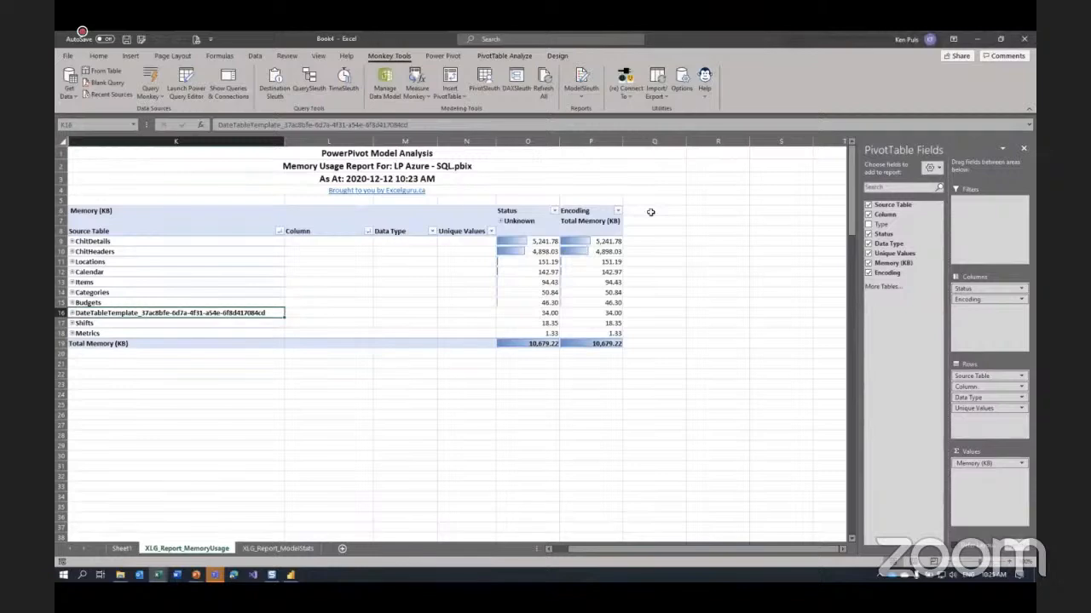
Close the Book4 report workbook without saving, along with the leftover Power Pivot window of PivotSleuth - MeasureTable.xlsx
{"action": "left_click", "coordinate": [68, 57]}
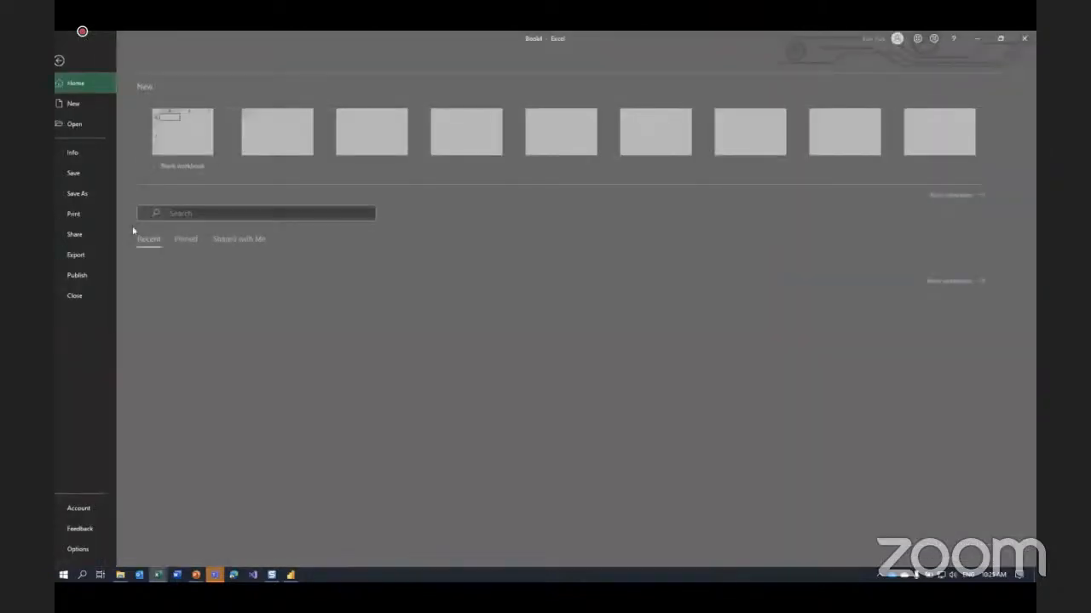
{"action": "left_click", "coordinate": [98, 303]}
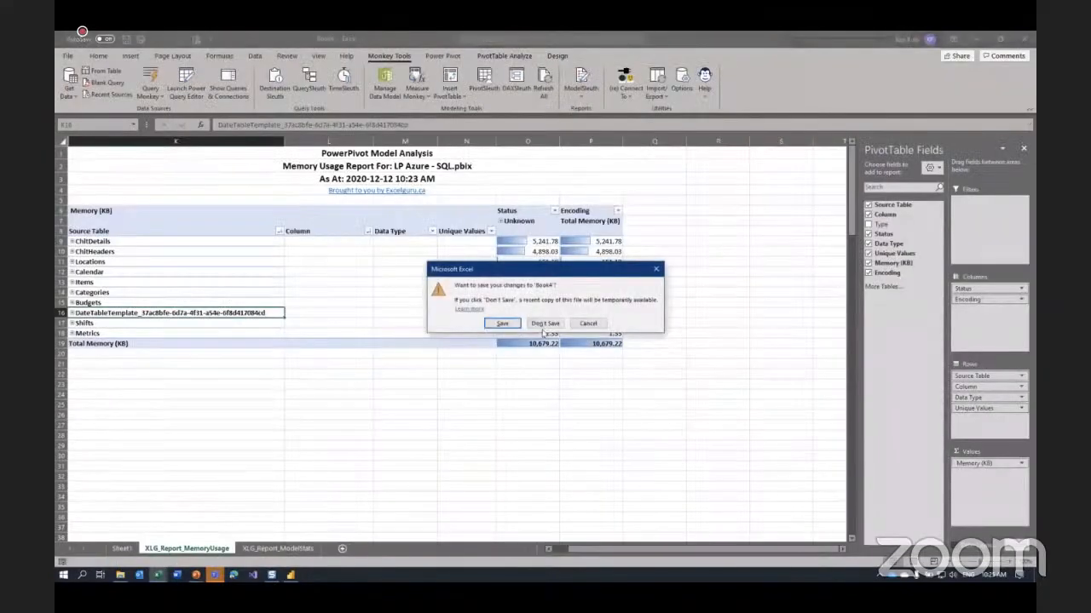
{"action": "left_click", "coordinate": [544, 326]}
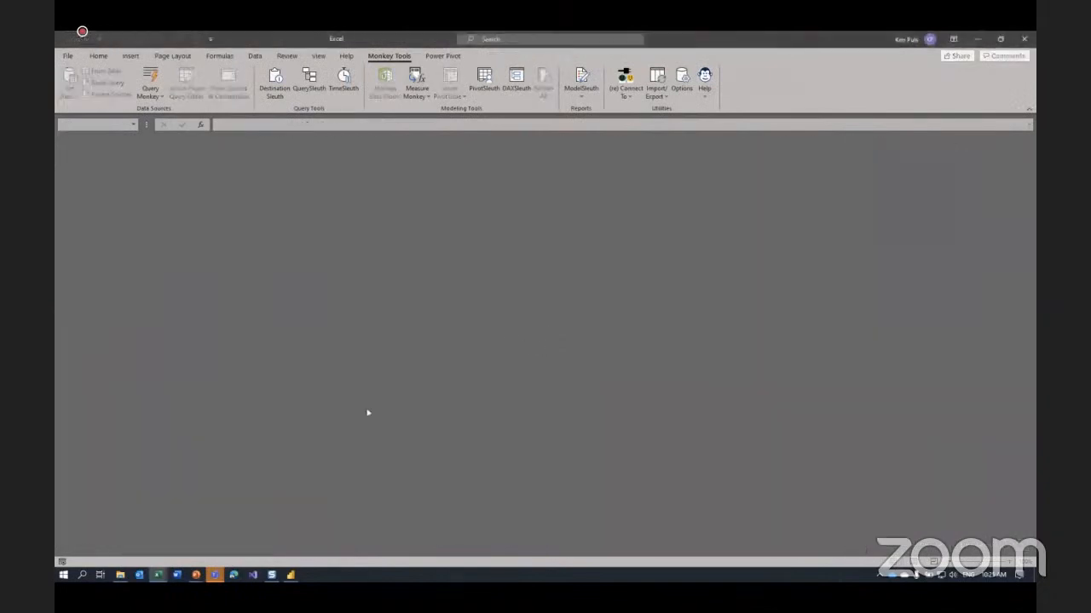
{"action": "left_click", "coordinate": [157, 575]}
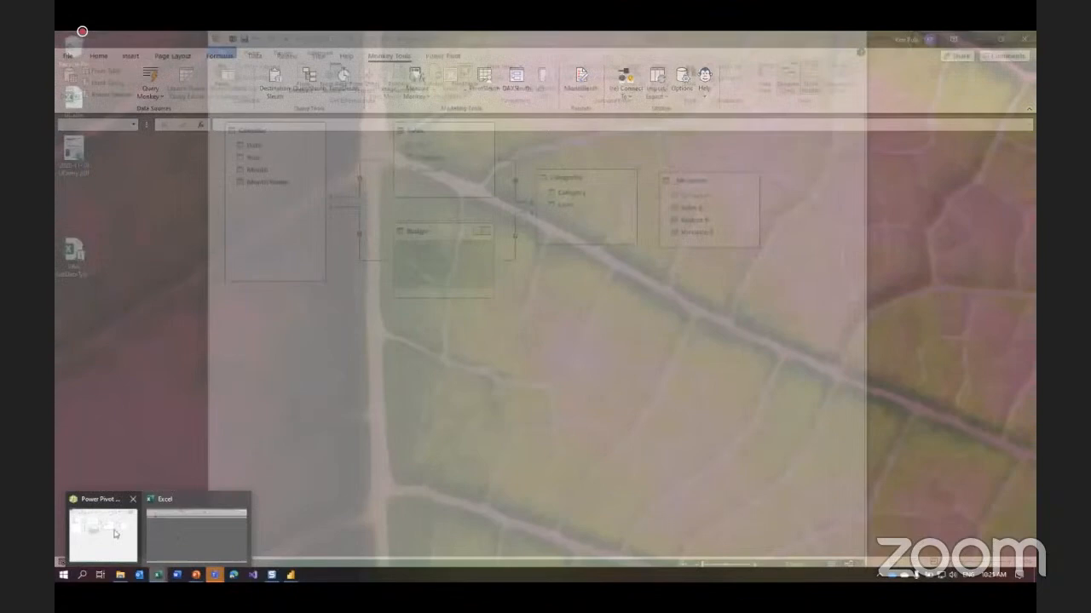
{"action": "left_click", "coordinate": [115, 534]}
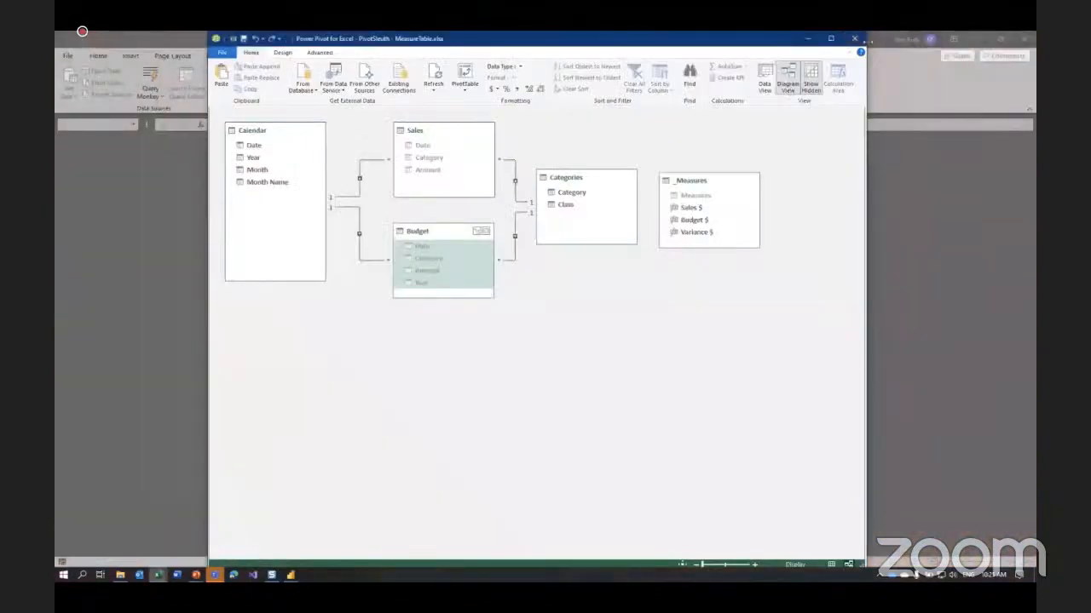
{"action": "left_click", "coordinate": [855, 38]}
Create a blank workbook and look over the database sources offered for getting data
{"action": "left_click", "coordinate": [70, 58]}
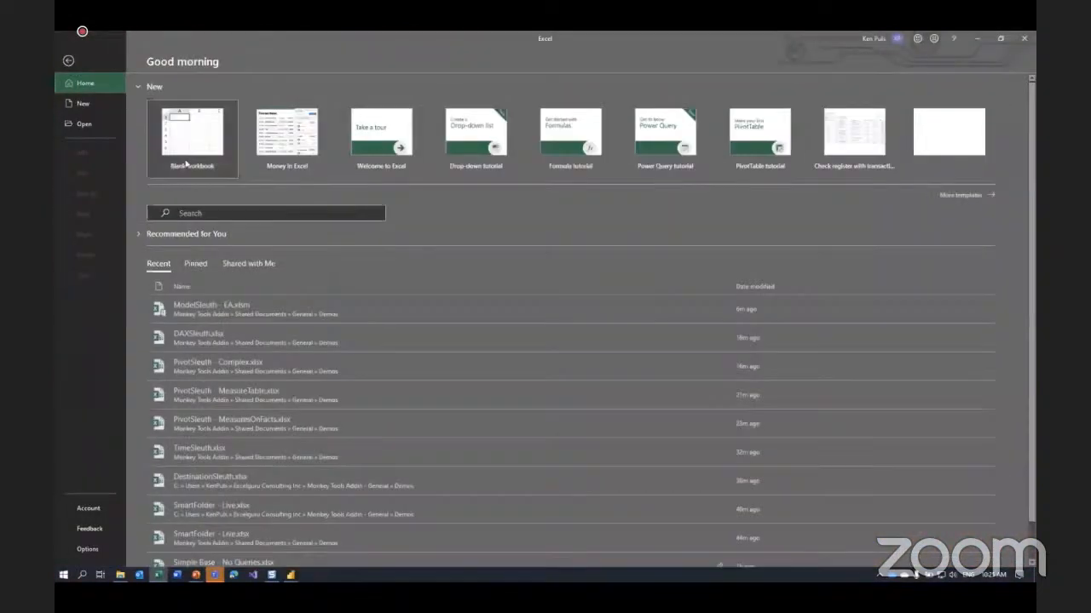
{"action": "left_click", "coordinate": [204, 136]}
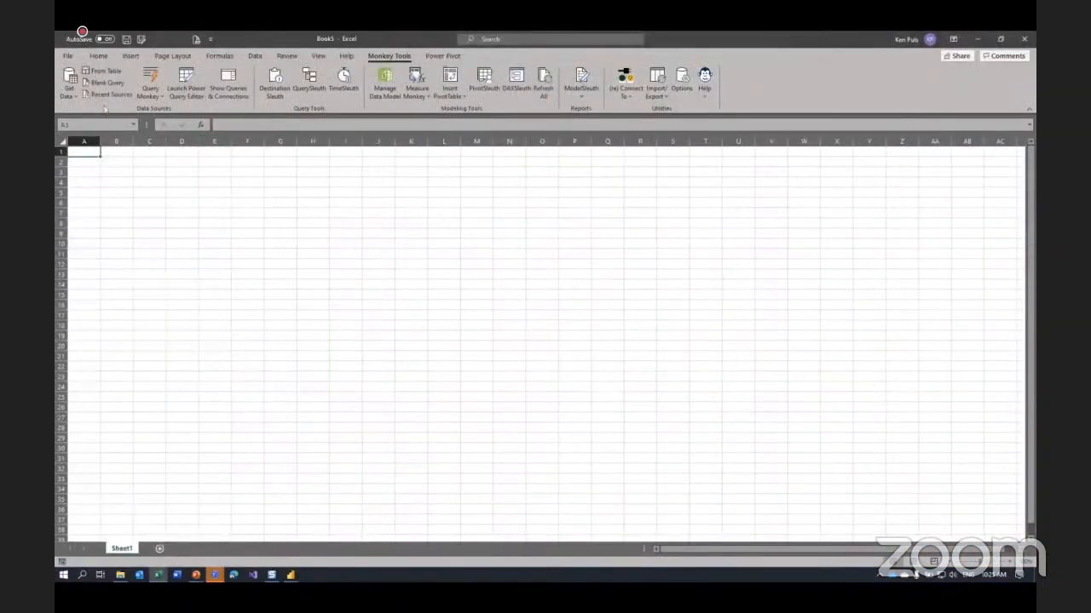
{"action": "left_click", "coordinate": [69, 85]}
{"action": "mouse_move", "coordinate": [134, 136]}
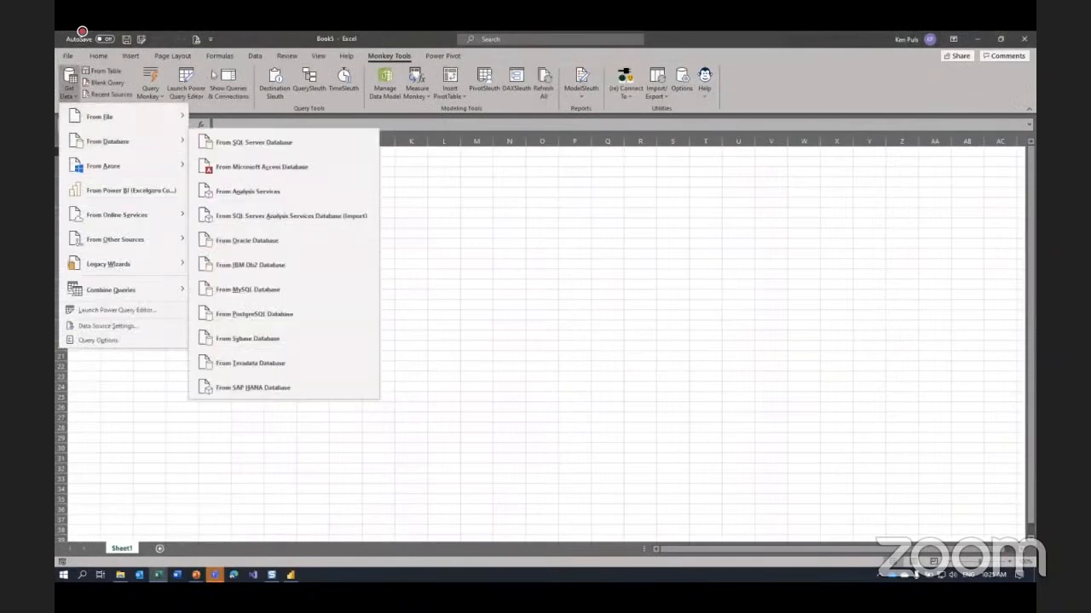
{"action": "left_click", "coordinate": [263, 35]}
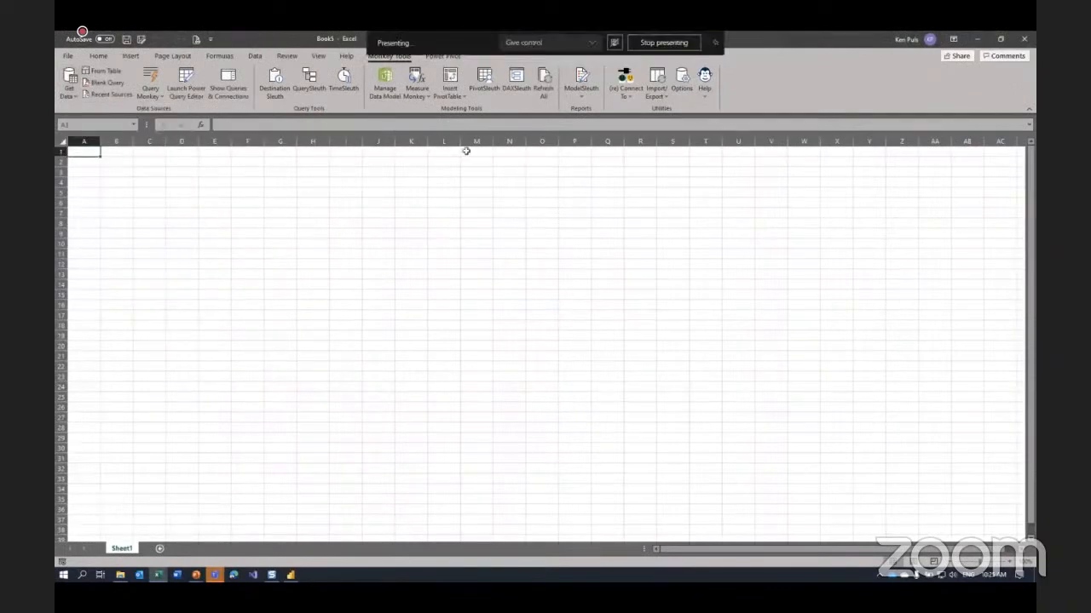
Try to connect Monkey Tools to a Power BI Desktop file from the TestData > Power BI folder of Monkey Tools Addin - General
{"action": "left_click", "coordinate": [626, 88]}
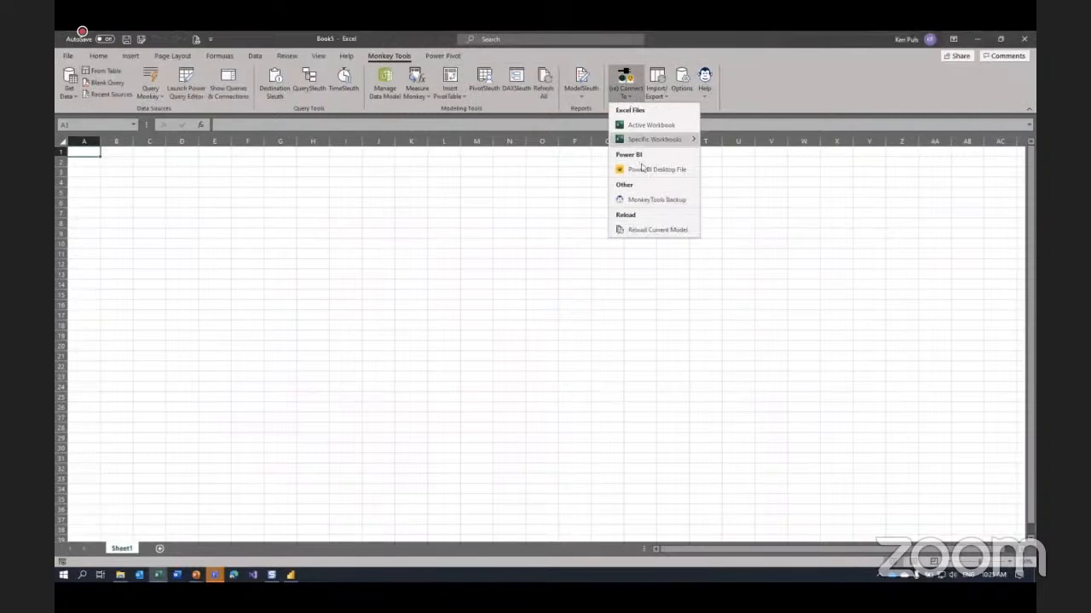
{"action": "left_click", "coordinate": [653, 170]}
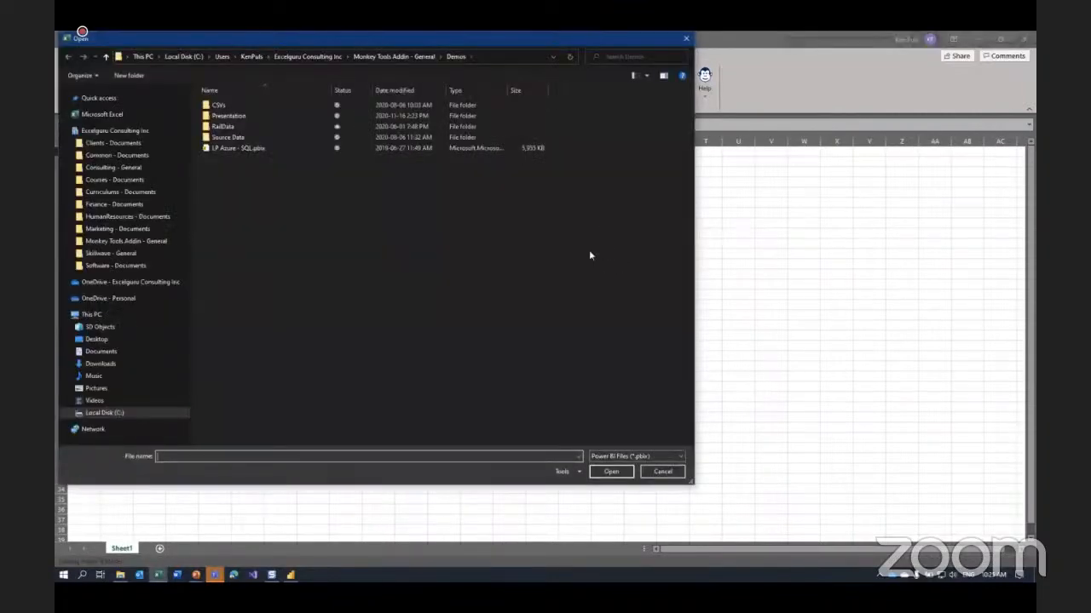
{"action": "left_click", "coordinate": [380, 59]}
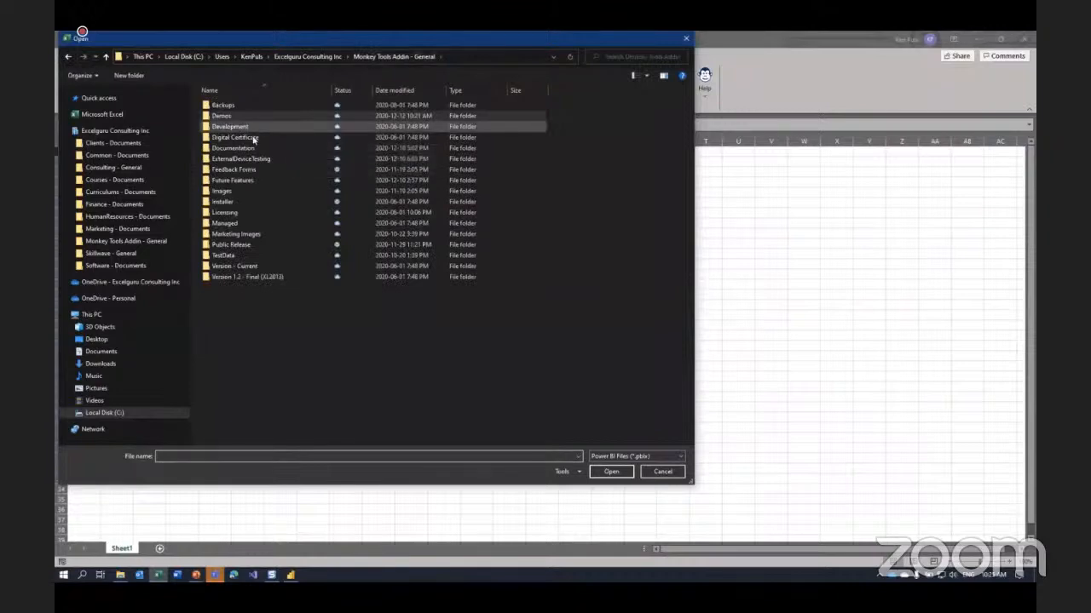
{"action": "double_click", "coordinate": [240, 247]}
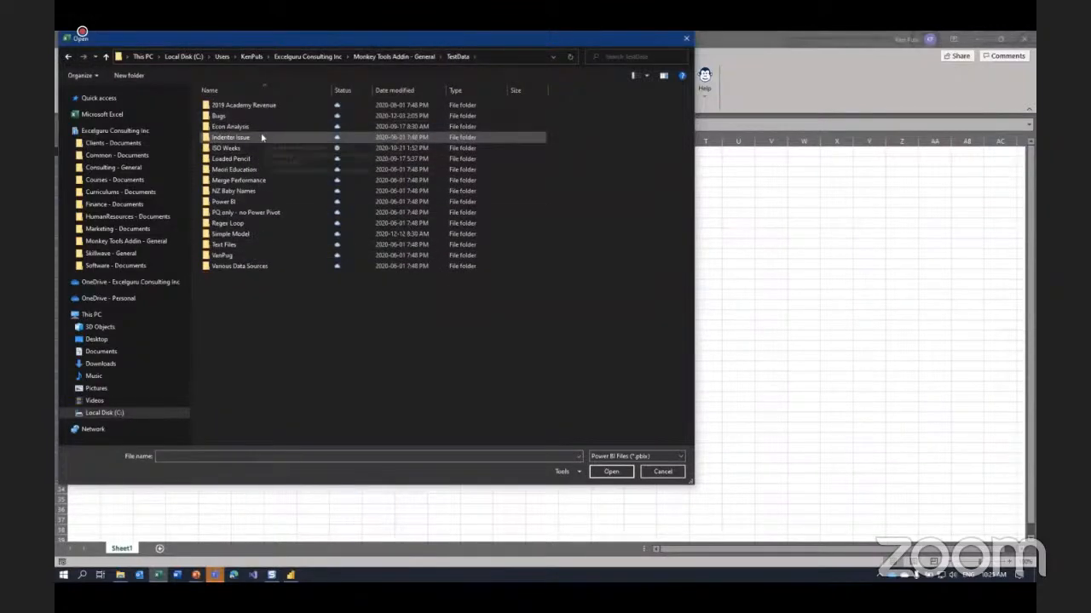
{"action": "left_click", "coordinate": [247, 200]}
{"action": "double_click", "coordinate": [247, 200]}
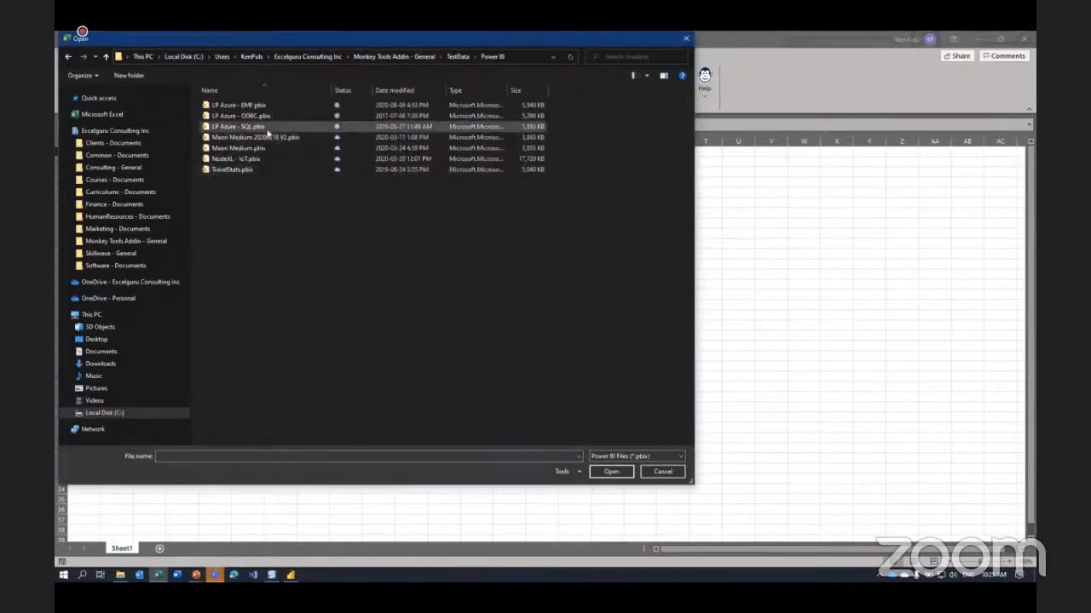
{"action": "double_click", "coordinate": [247, 110]}
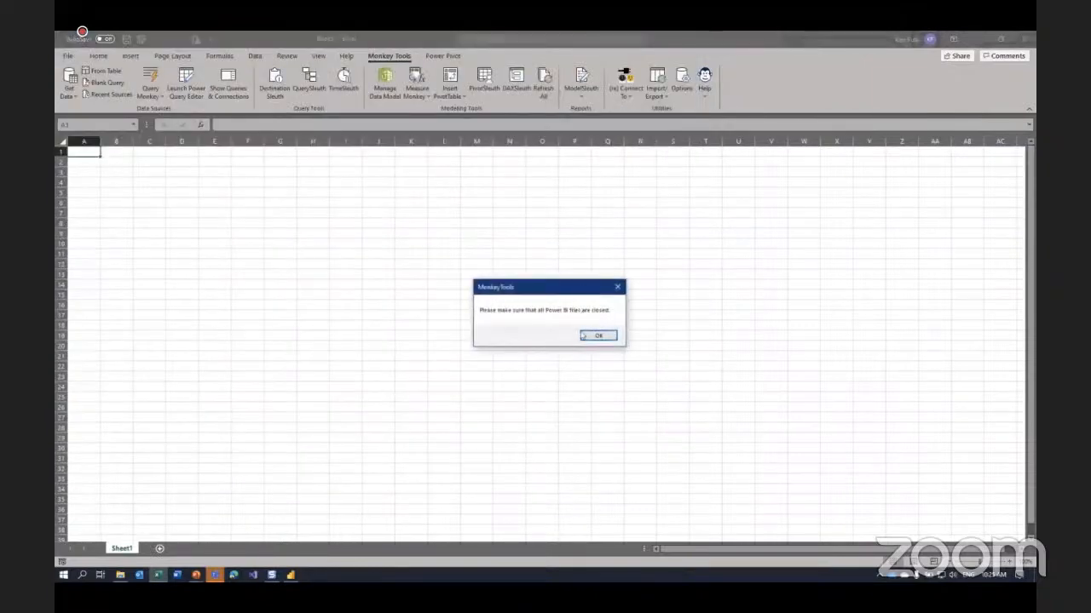
{"action": "left_click", "coordinate": [599, 340]}
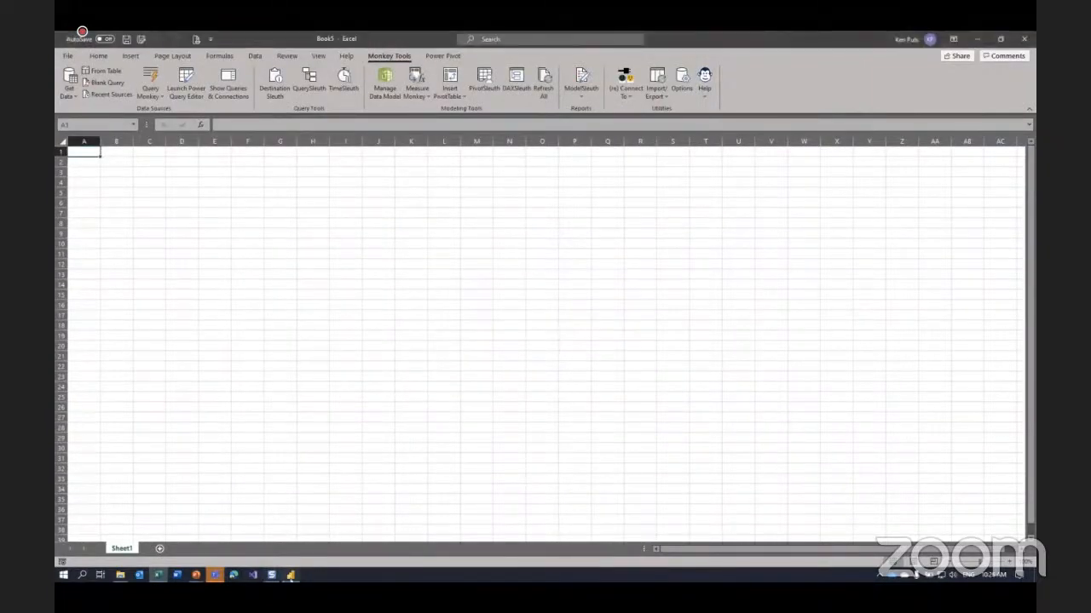
Switch to Power BI Desktop and close the open LP Azure - SQL file
{"action": "left_click", "coordinate": [295, 577]}
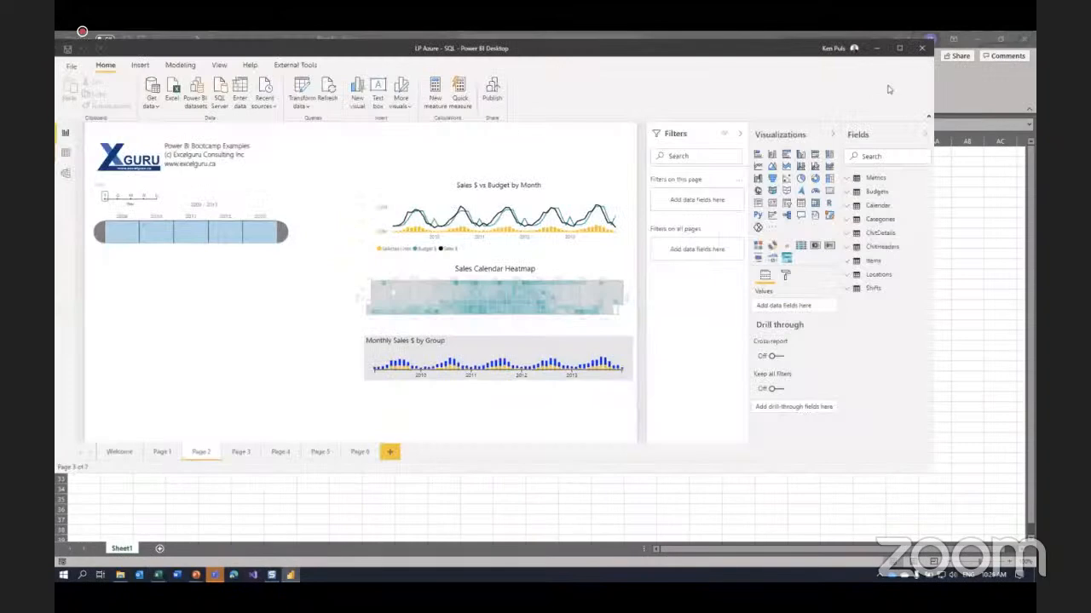
{"action": "left_click", "coordinate": [922, 52]}
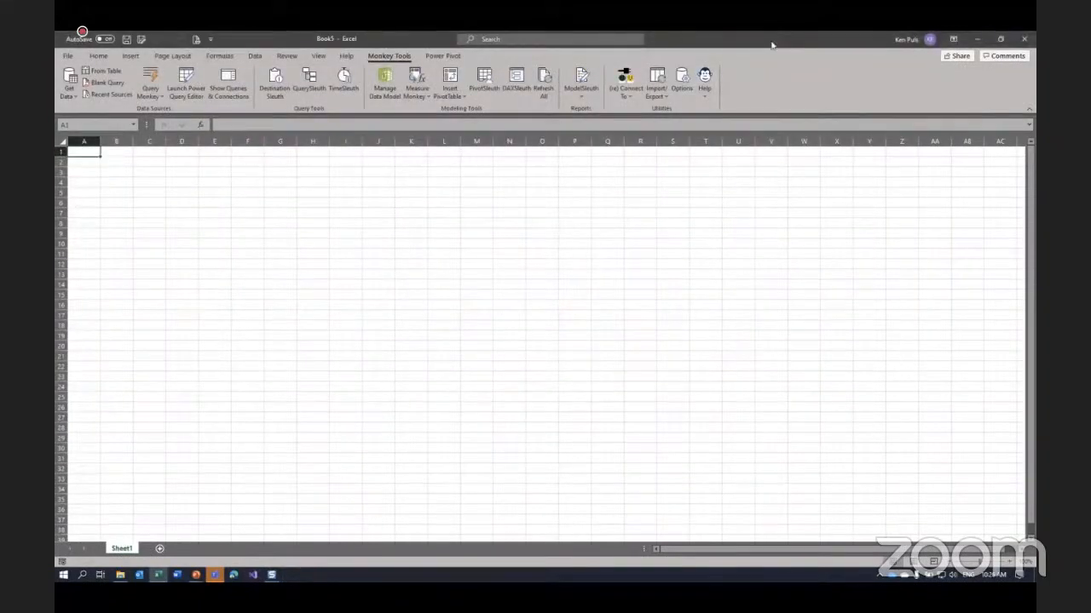
Connect Monkey Tools to the Power BI Desktop file LP Azure - EMF.pbix and acknowledge that the data model is loaded
{"action": "left_click", "coordinate": [625, 90]}
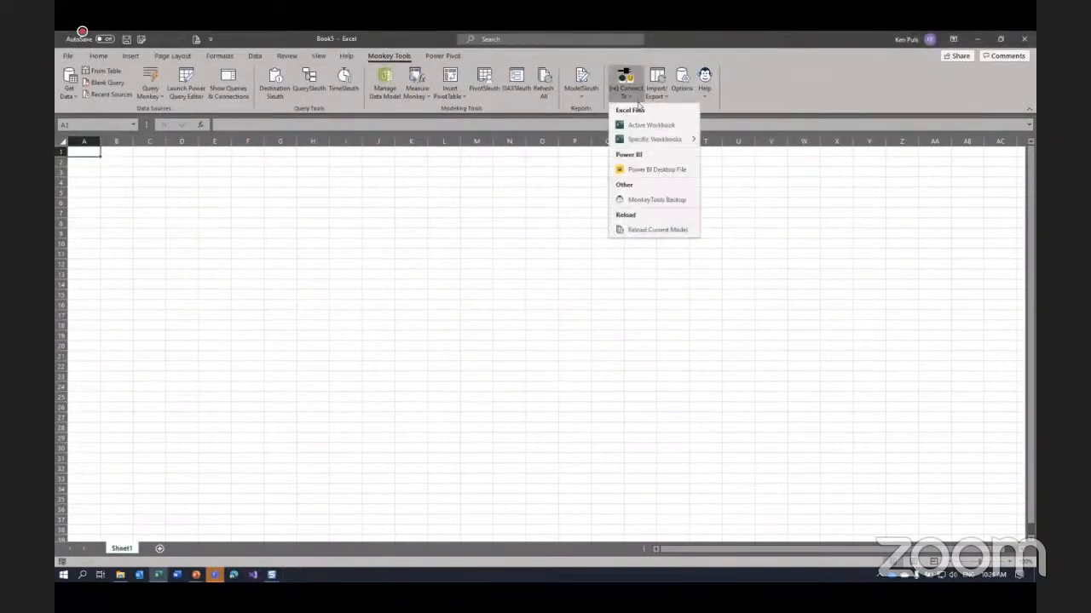
{"action": "left_click", "coordinate": [654, 170]}
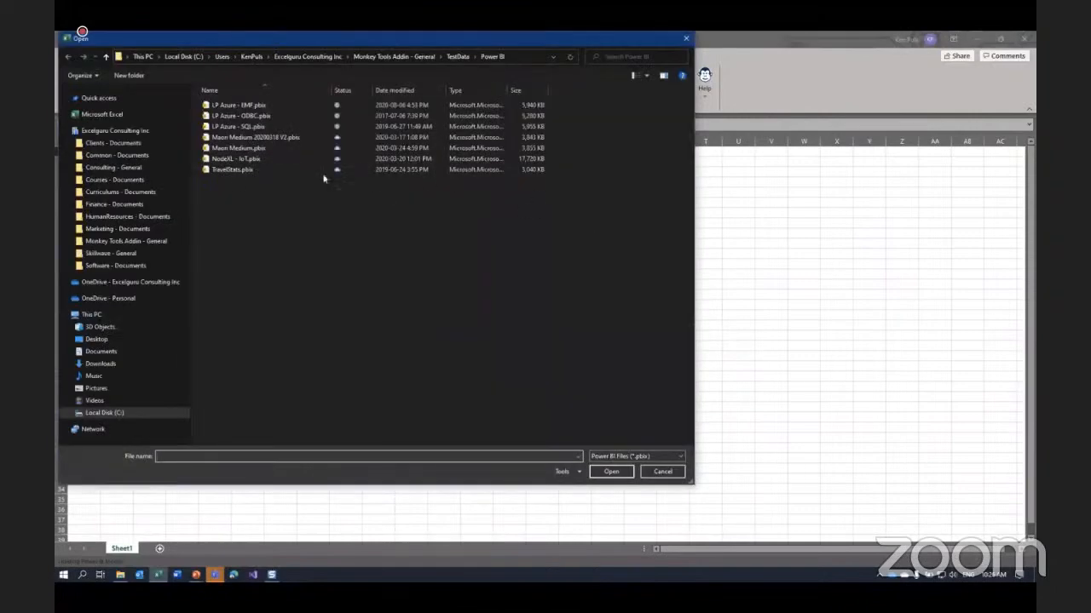
{"action": "double_click", "coordinate": [250, 110]}
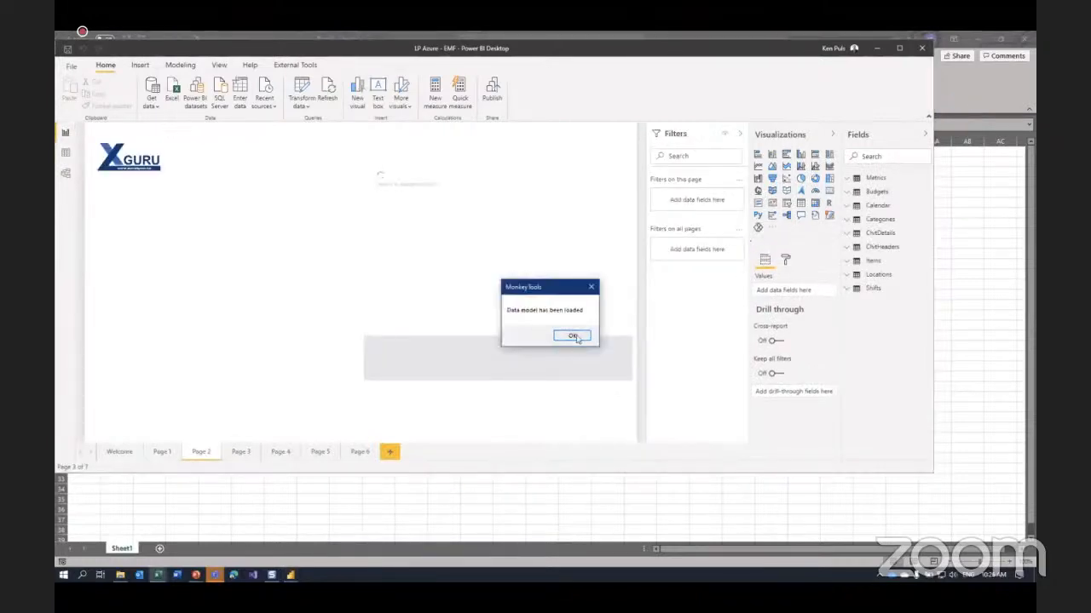
{"action": "left_click", "coordinate": [573, 335]}
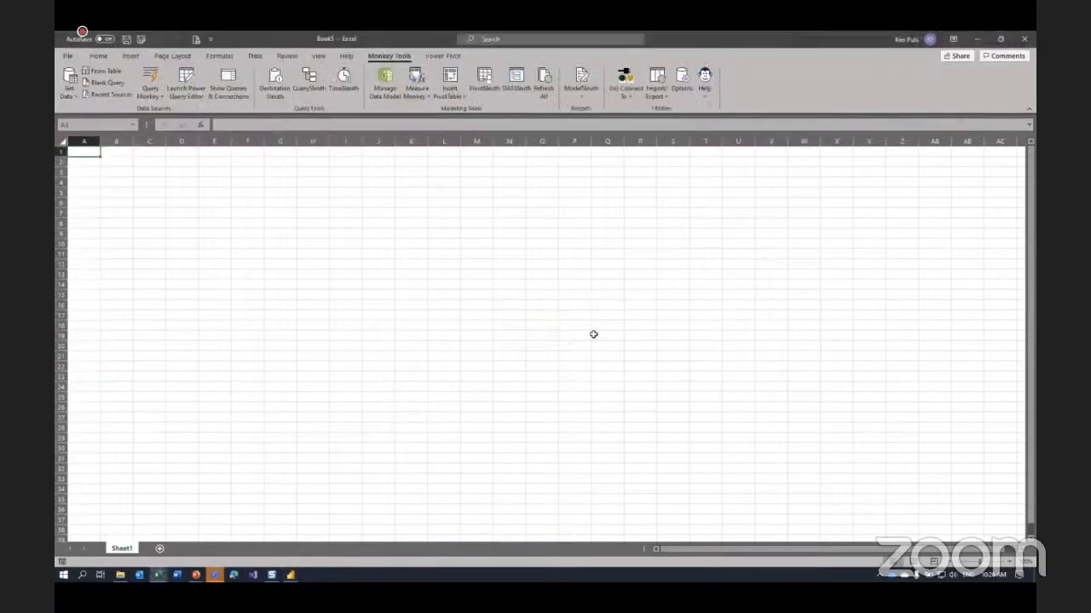
Open DAXSleuth in a larger window and review the formulas of the Band-Bonus, Band-OK and Draft Sold measures
{"action": "left_click", "coordinate": [516, 84]}
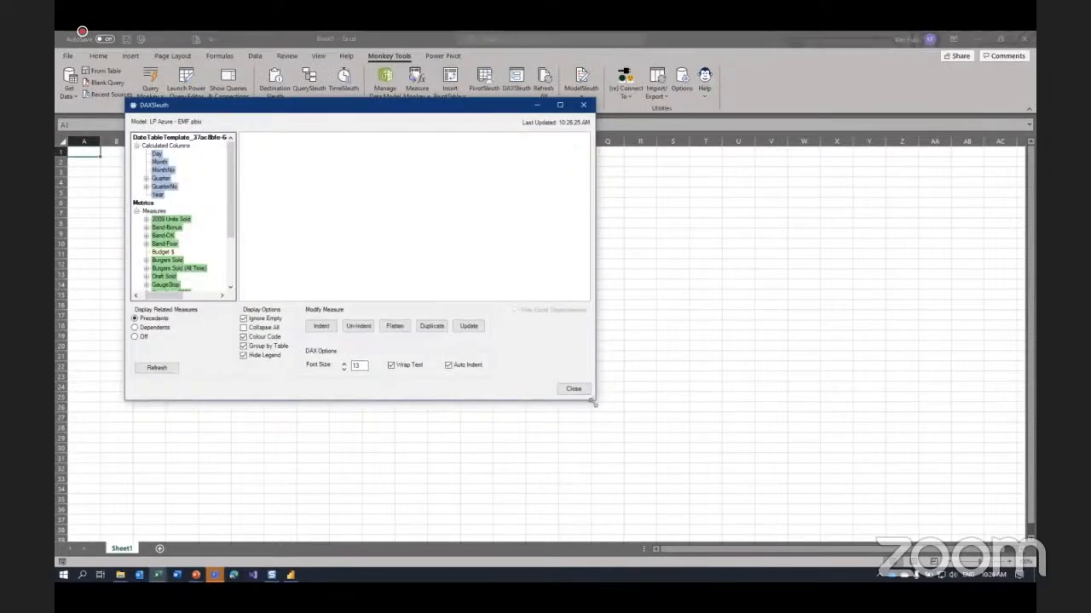
{"action": "left_click_drag", "start_coordinate": [595, 400], "coordinate": [733, 450]}
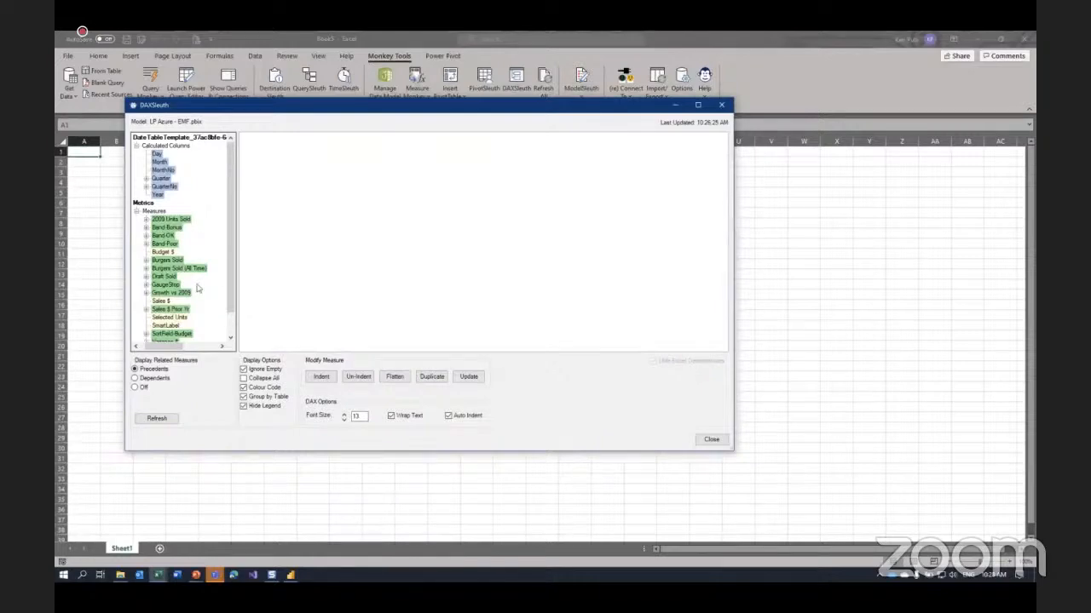
{"action": "left_click", "coordinate": [172, 228]}
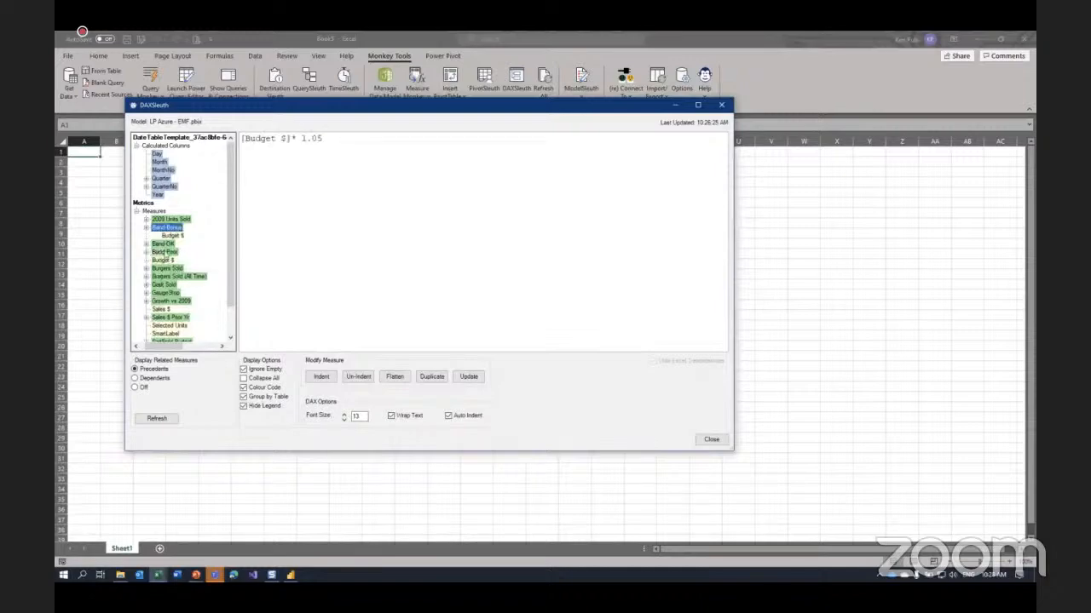
{"action": "left_click", "coordinate": [168, 244]}
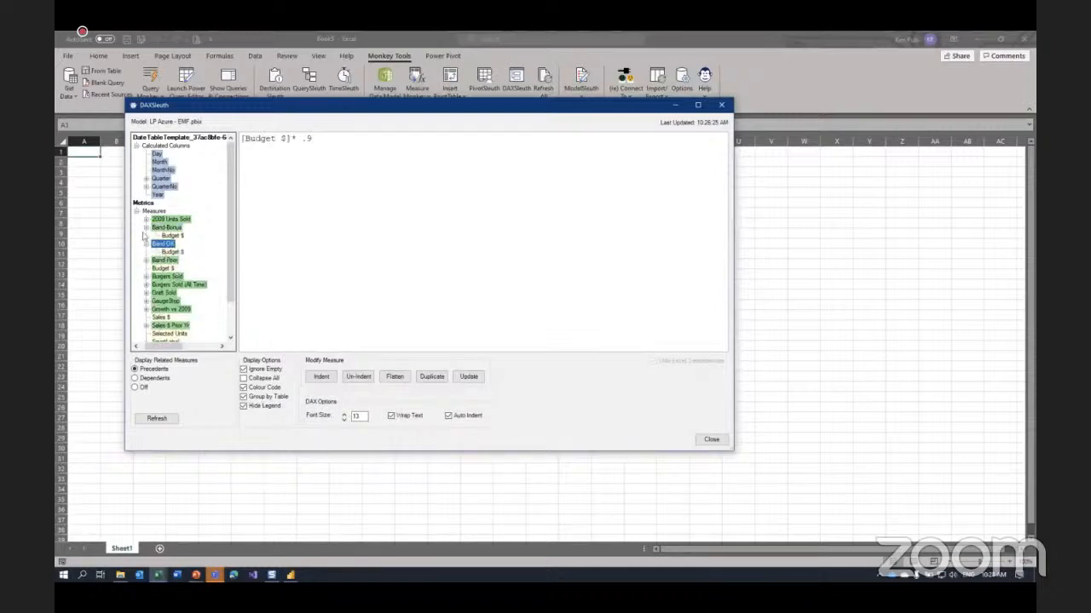
{"action": "left_click", "coordinate": [147, 229]}
{"action": "left_click", "coordinate": [146, 236]}
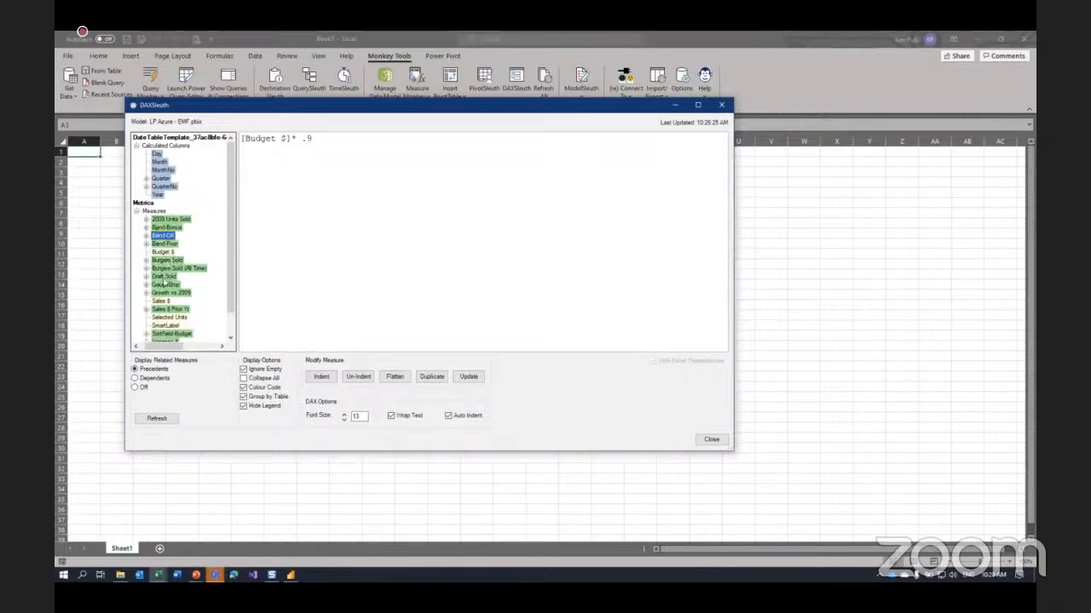
{"action": "left_click", "coordinate": [166, 277]}
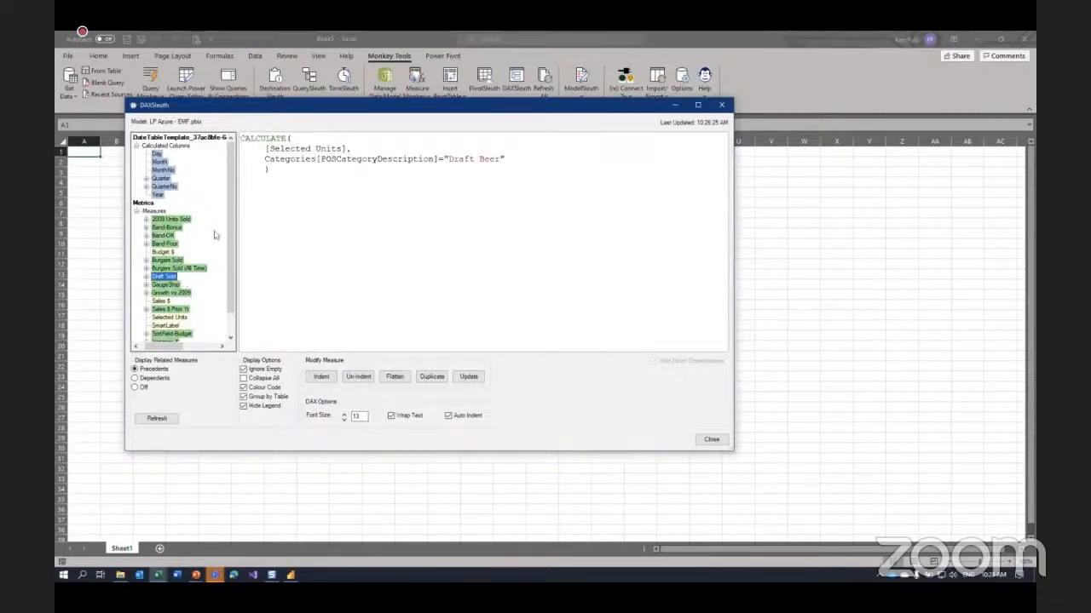
Switch to Power BI Desktop, expand the Metrics table to view its measures, and return to Excel
{"action": "left_click", "coordinate": [290, 576]}
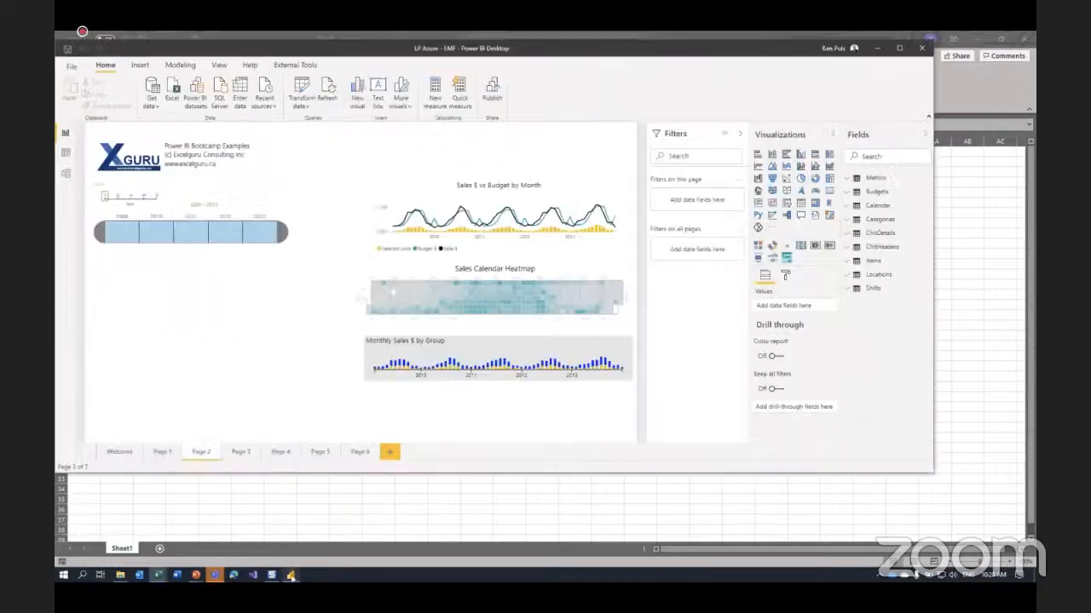
{"action": "left_click", "coordinate": [855, 180]}
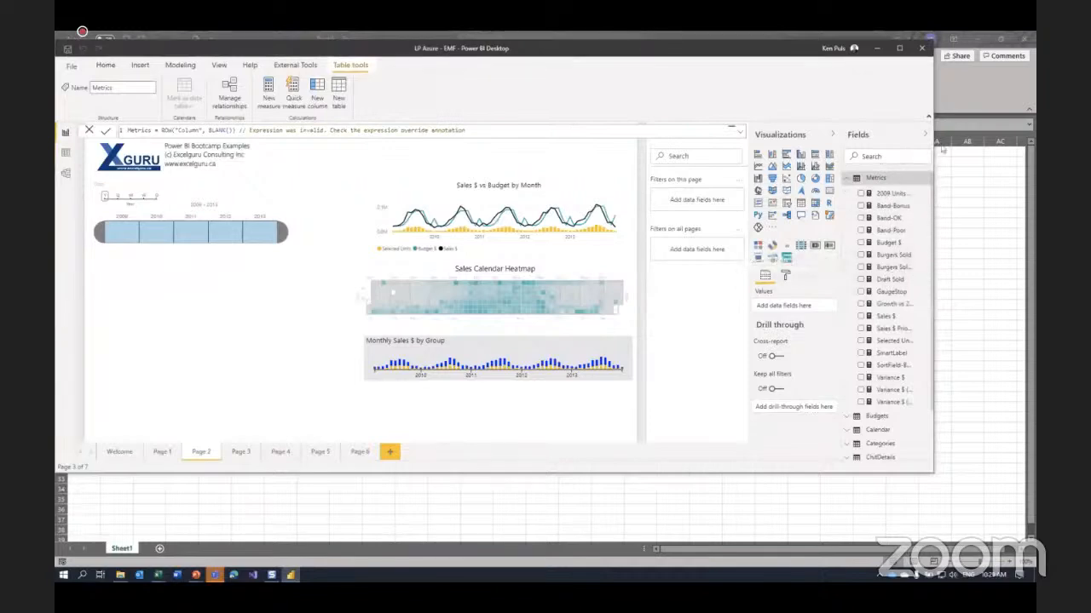
{"action": "left_click", "coordinate": [959, 105]}
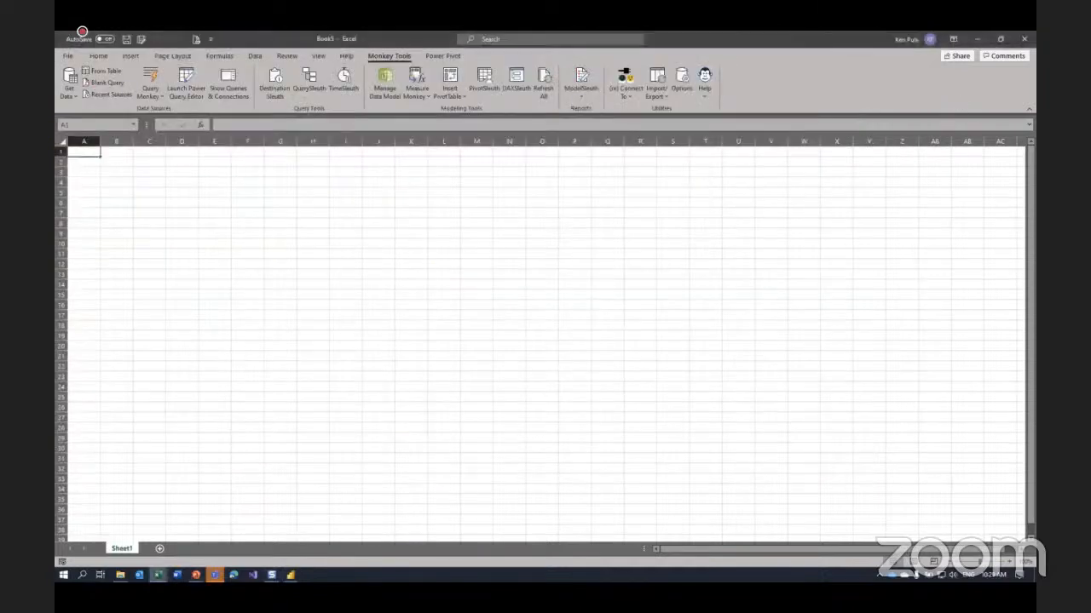
Bring DAXSleuth back up and duplicate the Draft Sold measure under the name Canned Beer
{"action": "mouse_move", "coordinate": [157, 575]}
{"action": "left_click", "coordinate": [244, 528]}
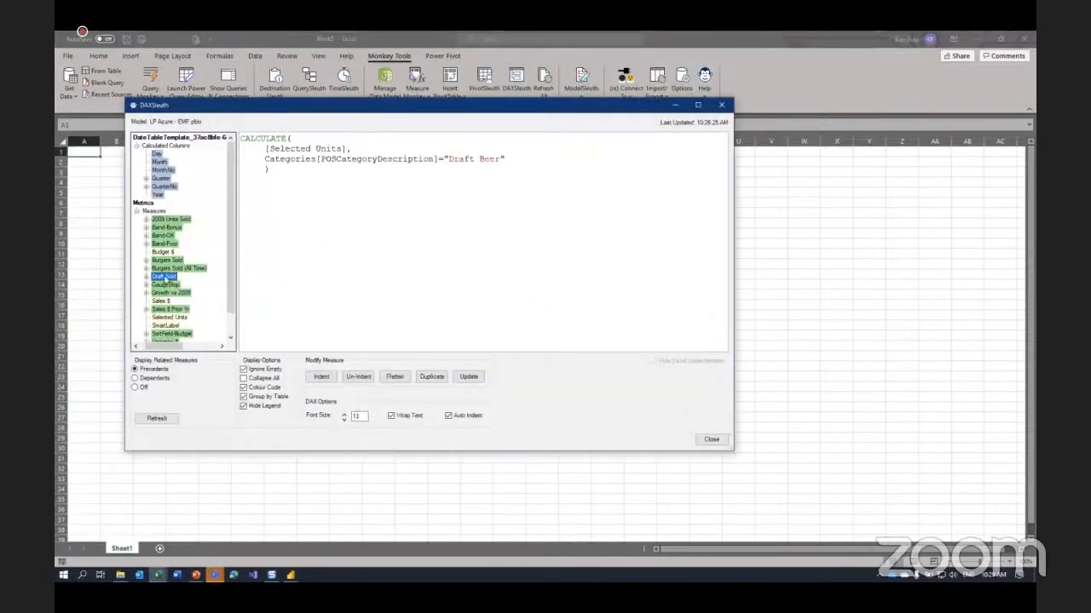
{"action": "left_click", "coordinate": [431, 376]}
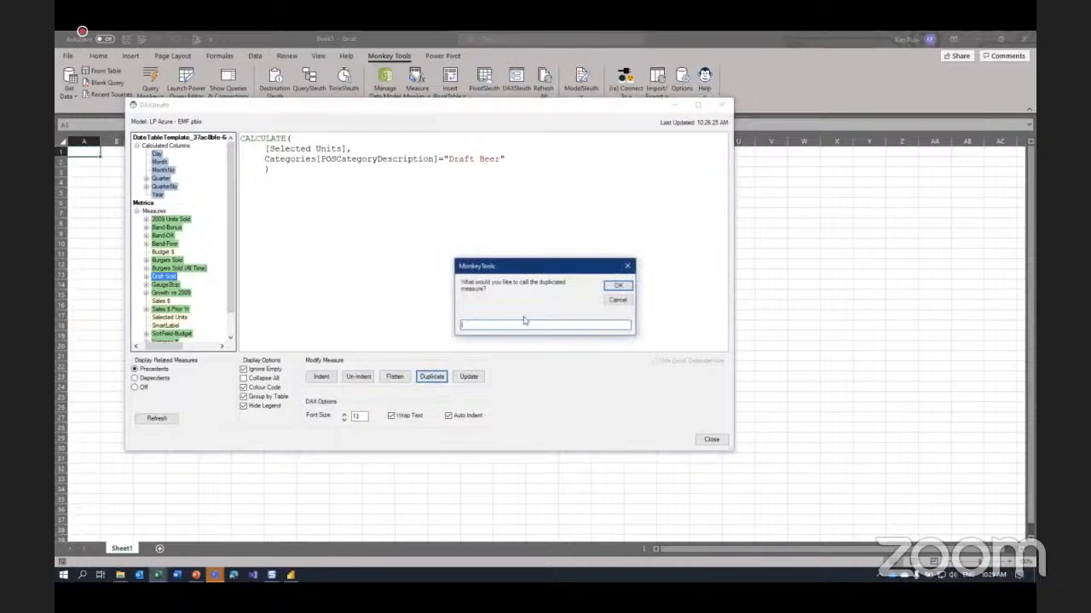
{"action": "type", "text": "Canned Beer"}
{"action": "left_click", "coordinate": [612, 289]}
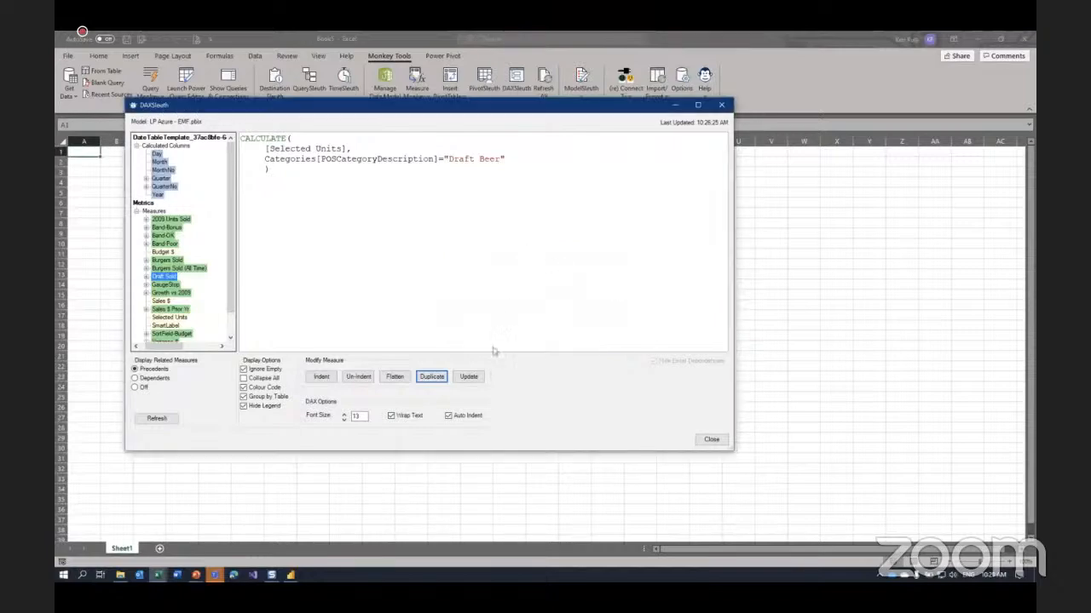
Change the category filter in the Canned Beer measure to "Canned Beer" and update the measure in the model
{"action": "left_click_drag", "start_coordinate": [446, 158], "coordinate": [473, 158]}
{"action": "left_click", "coordinate": [447, 158]}
{"action": "type", "text": "Conned"}
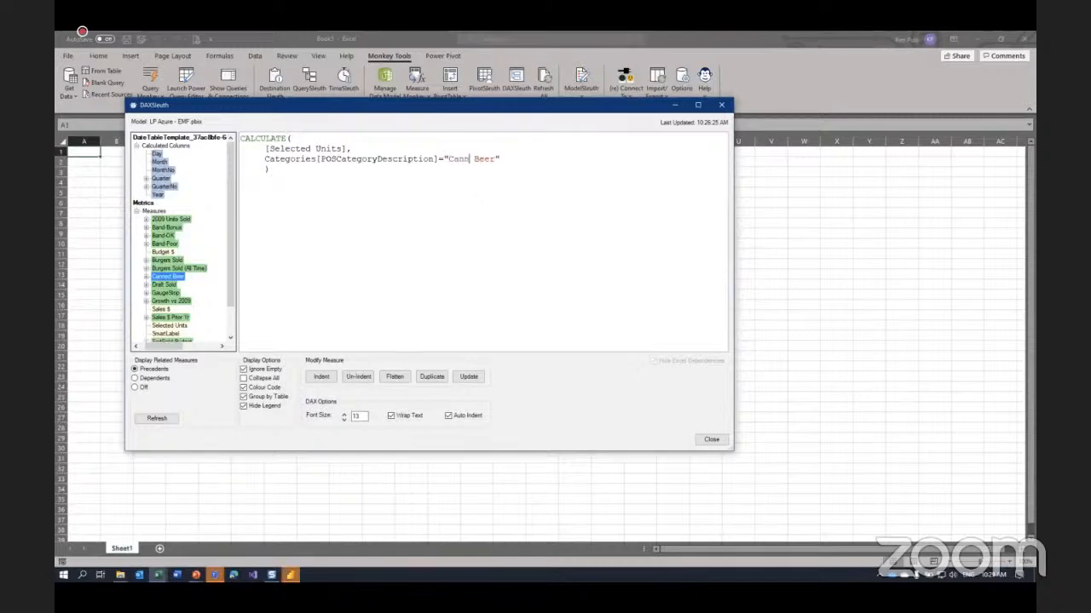
{"action": "left_click", "coordinate": [468, 377]}
Switch to Power BI Desktop, check the formula of the Canned Beer measure in the Metrics table, and minimize the program
{"action": "left_click", "coordinate": [290, 576]}
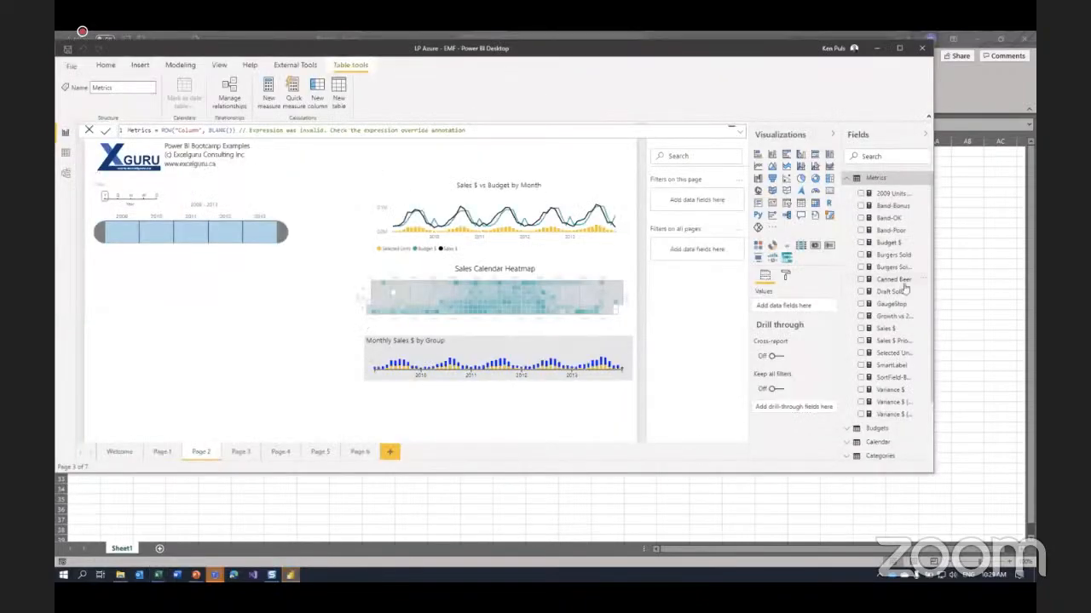
{"action": "left_click", "coordinate": [905, 283]}
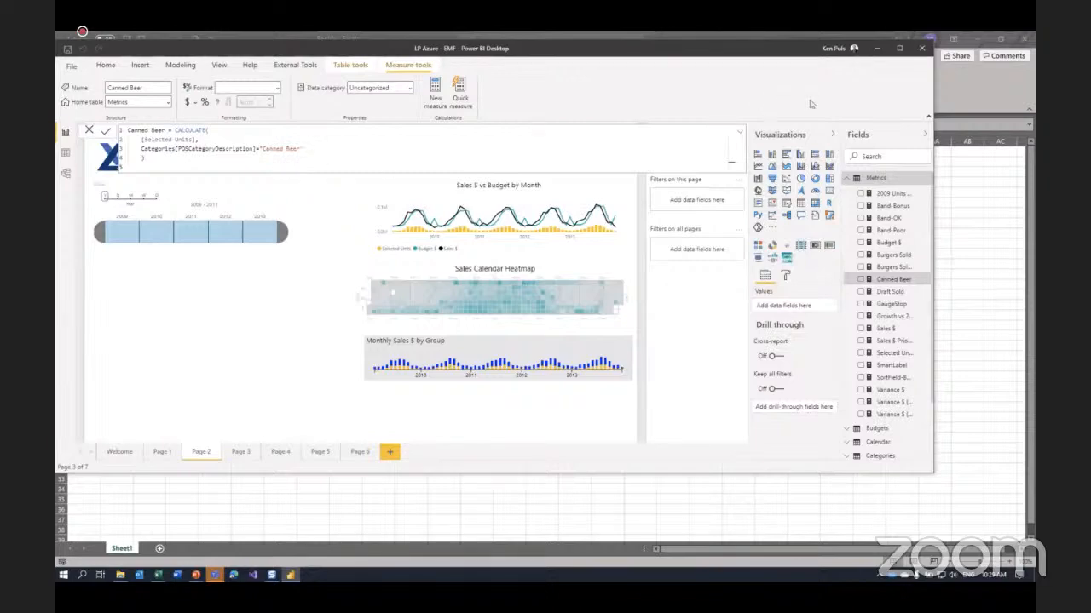
{"action": "left_click", "coordinate": [879, 53]}
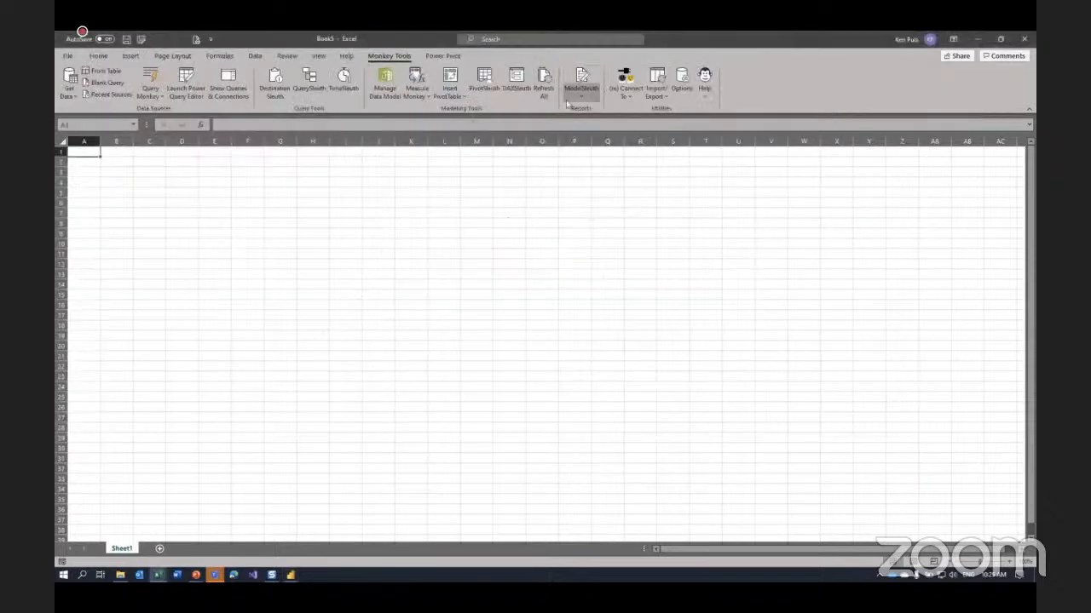
Generate the ModelSleuth model summary report for LP Azure - EMF.pbix and look over its relationship and table statistics
{"action": "left_click", "coordinate": [581, 85]}
{"action": "left_click", "coordinate": [595, 125]}
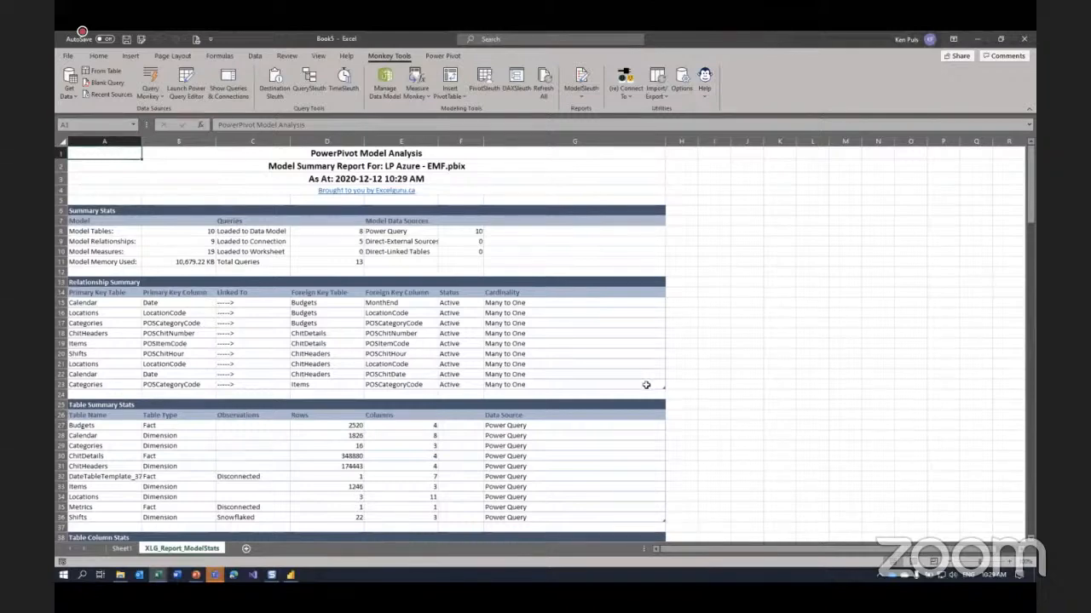
{"action": "scroll", "coordinate": [643, 375], "scroll_direction": "down", "scroll_amount": 3}
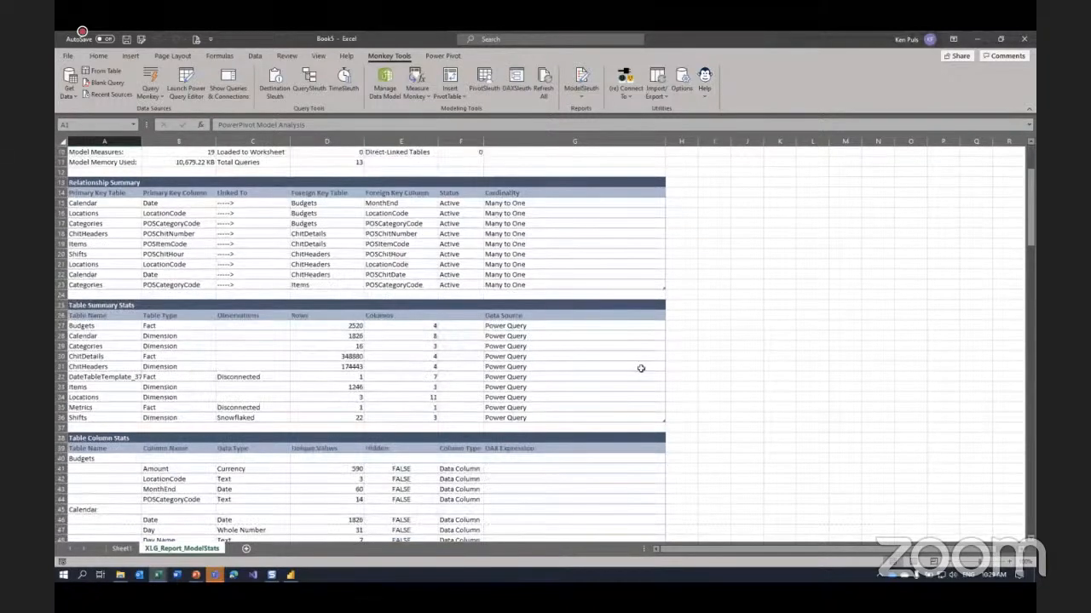
{"action": "scroll", "coordinate": [641, 368], "scroll_direction": "up", "scroll_amount": 3}
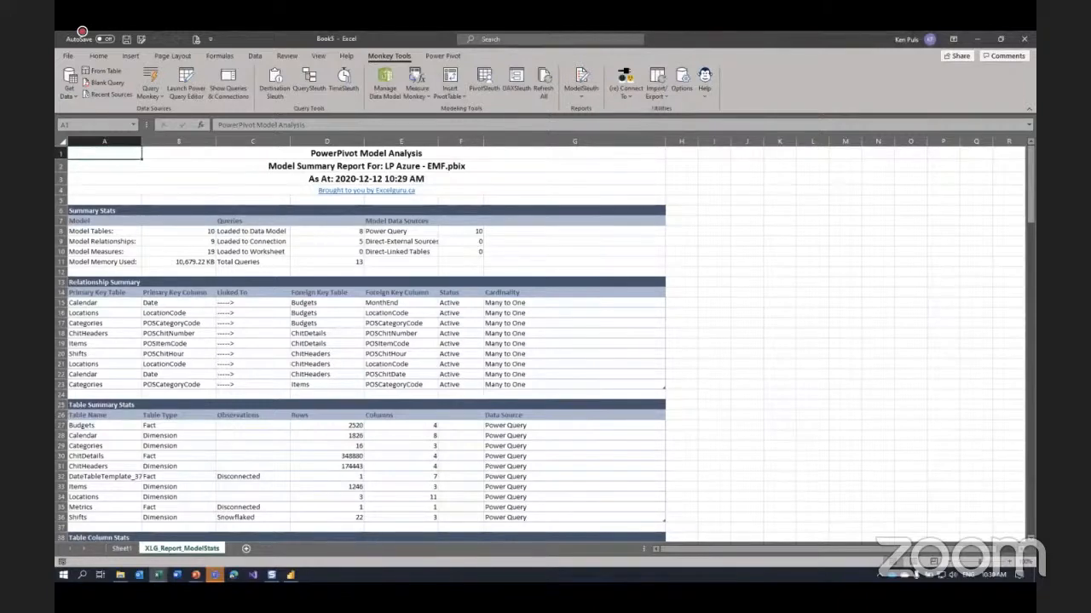
Switch to the PowerPoint slide show and advance to the Monkey Tools Resources slide
{"action": "key", "text": "alt+Tab"}
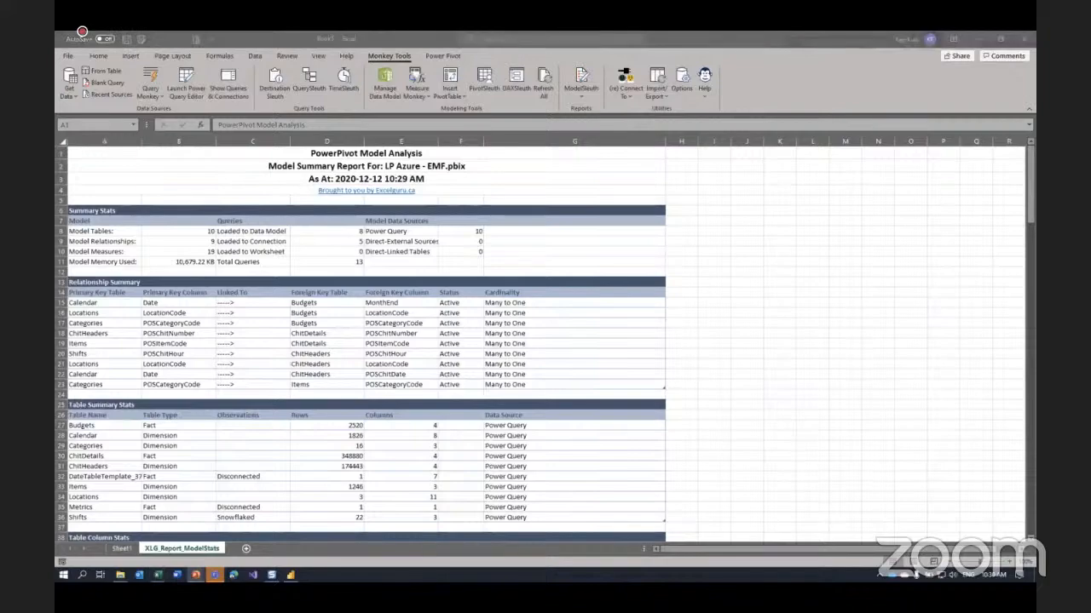
{"action": "key", "text": "Right"}
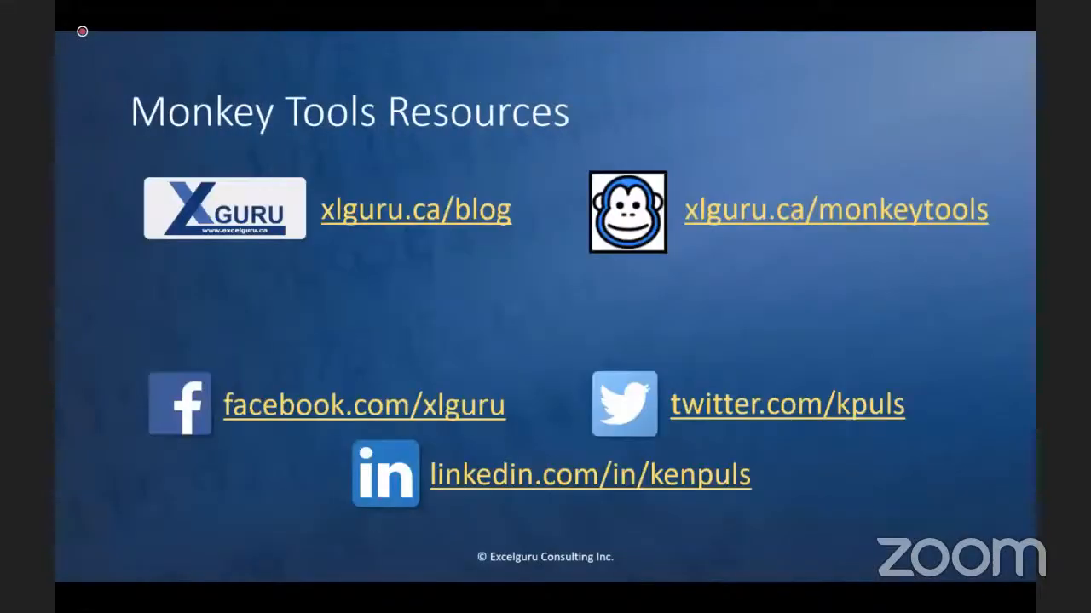